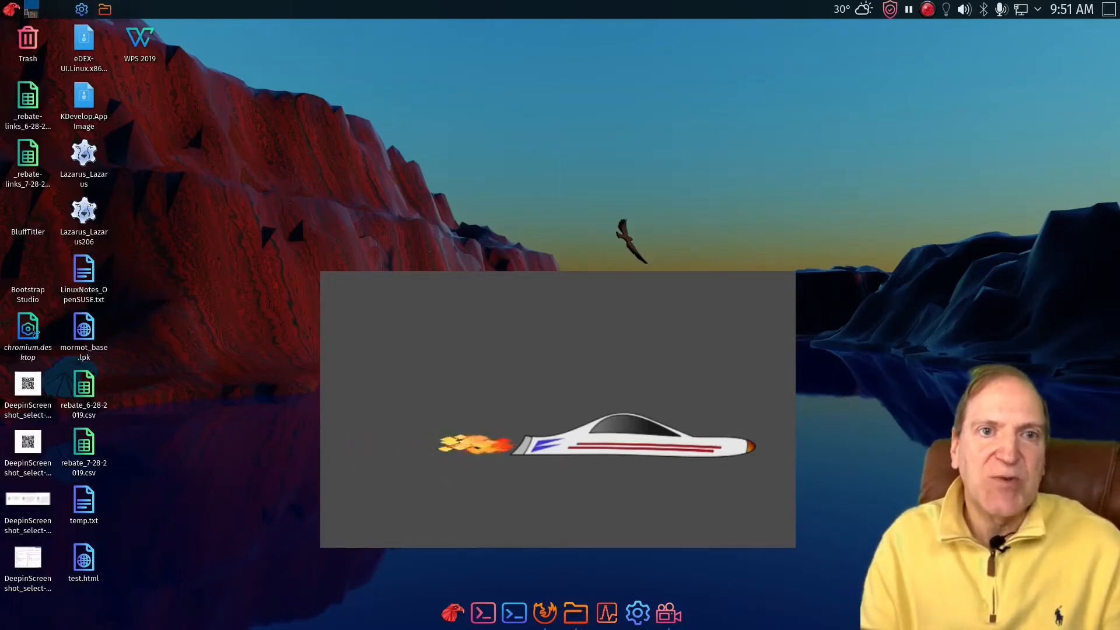
# - Launch Inkscape with a new blank document and maximize its window
pyautogui.click(10, 11)
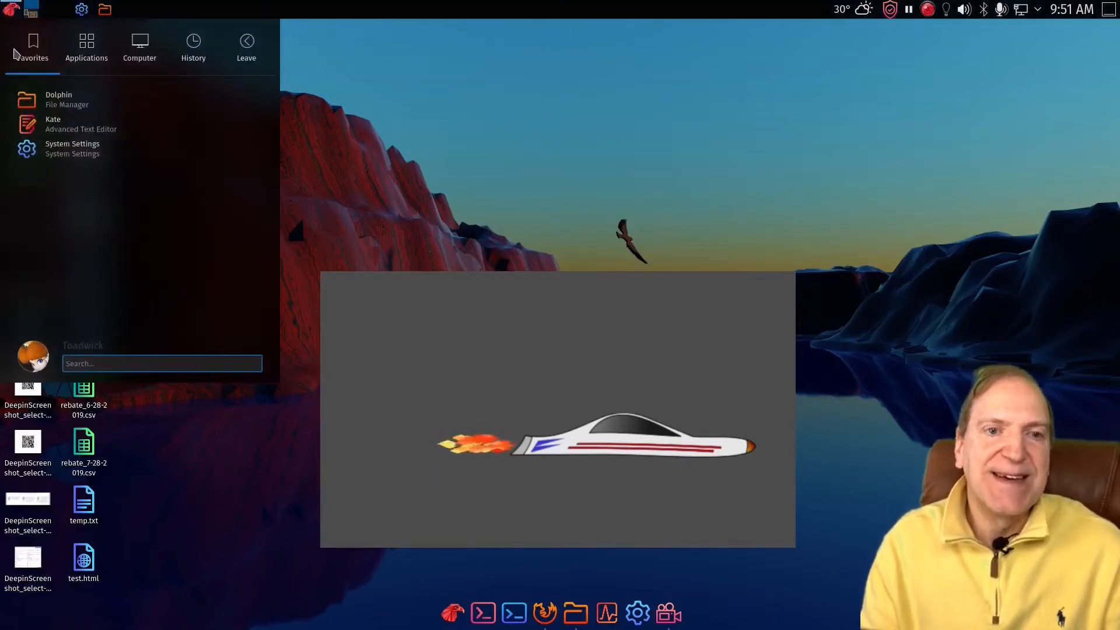
pyautogui.click(80, 52)
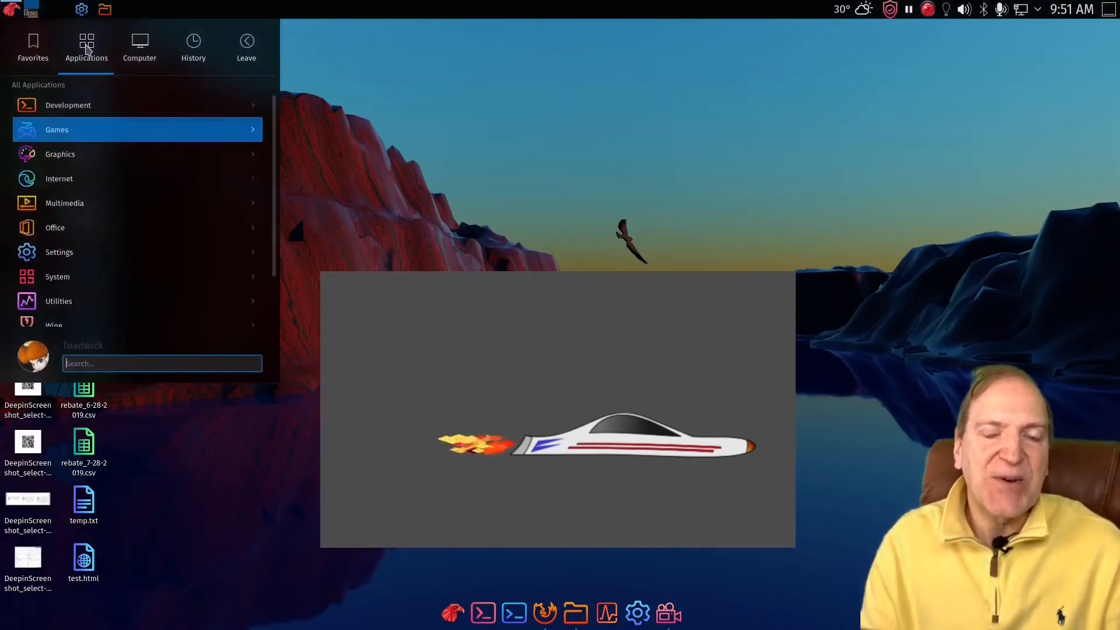
pyautogui.click(78, 155)
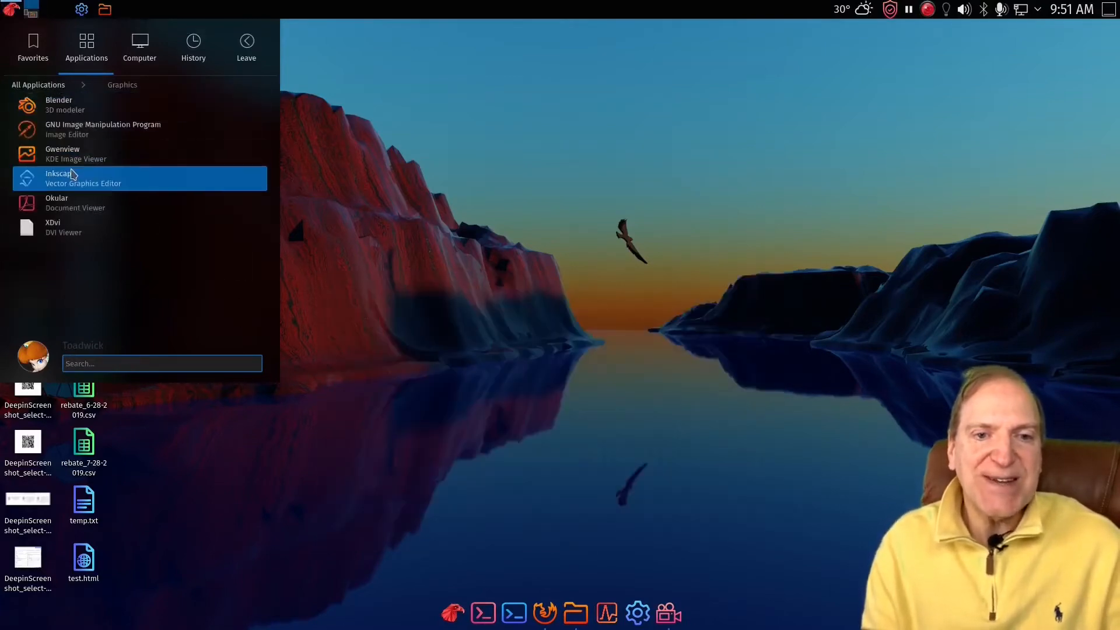
pyautogui.click(70, 178)
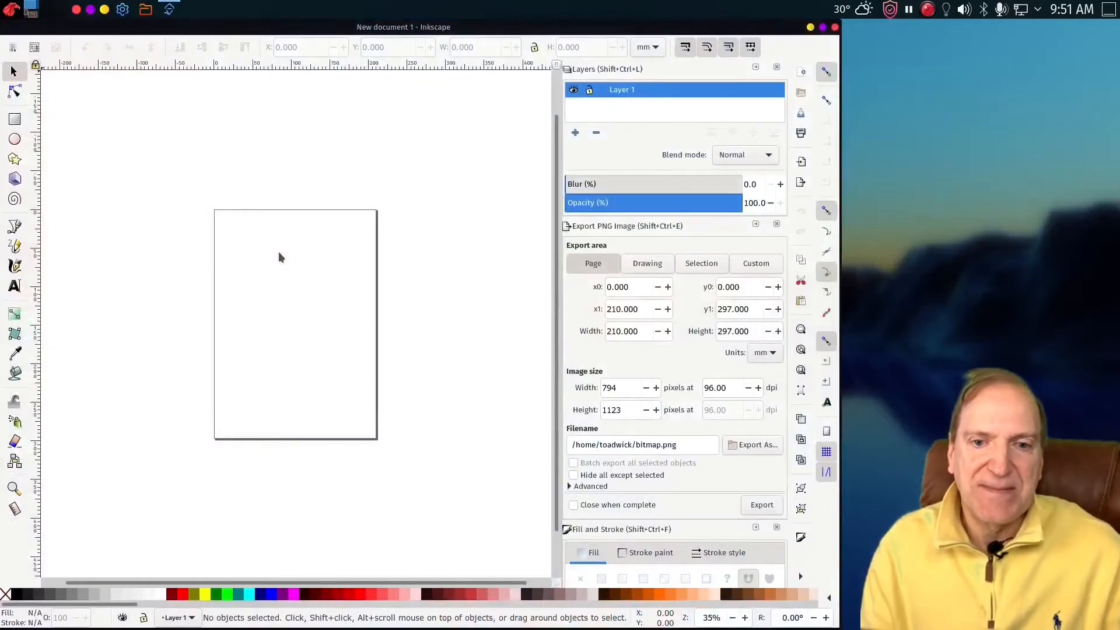
pyautogui.click(822, 28)
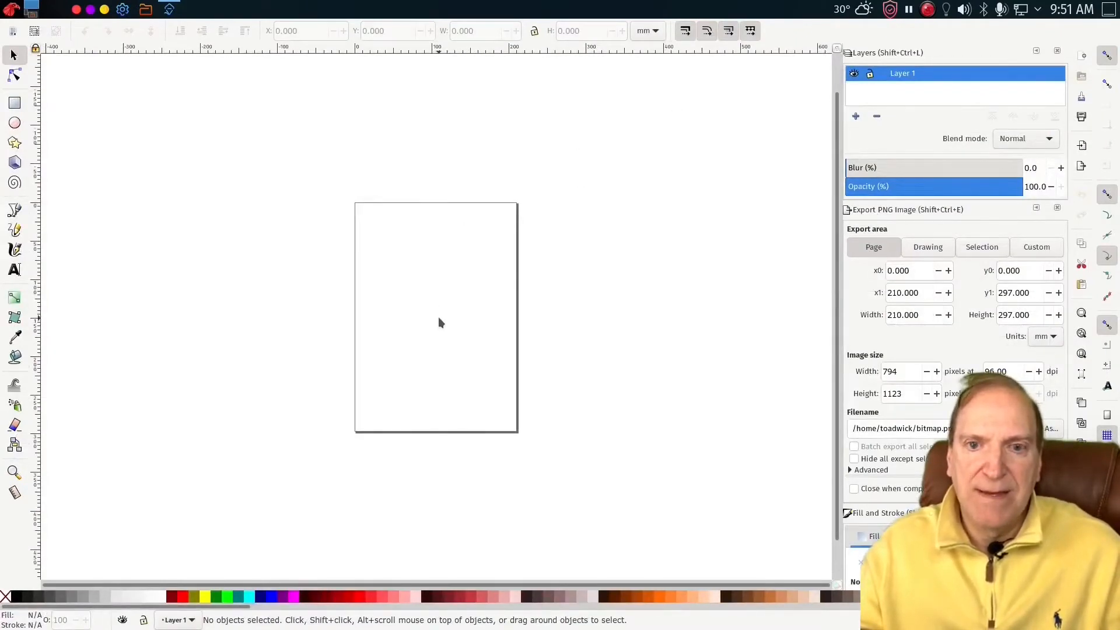
# - Draw a closed straight-segment outline of a spaceship hull with a raised cabin, about 85 mm wide and 13 mm high, using the Bezier tool
pyautogui.keyDown('ctrl'); pyautogui.scroll(2, 425, 322); pyautogui.keyUp('ctrl')
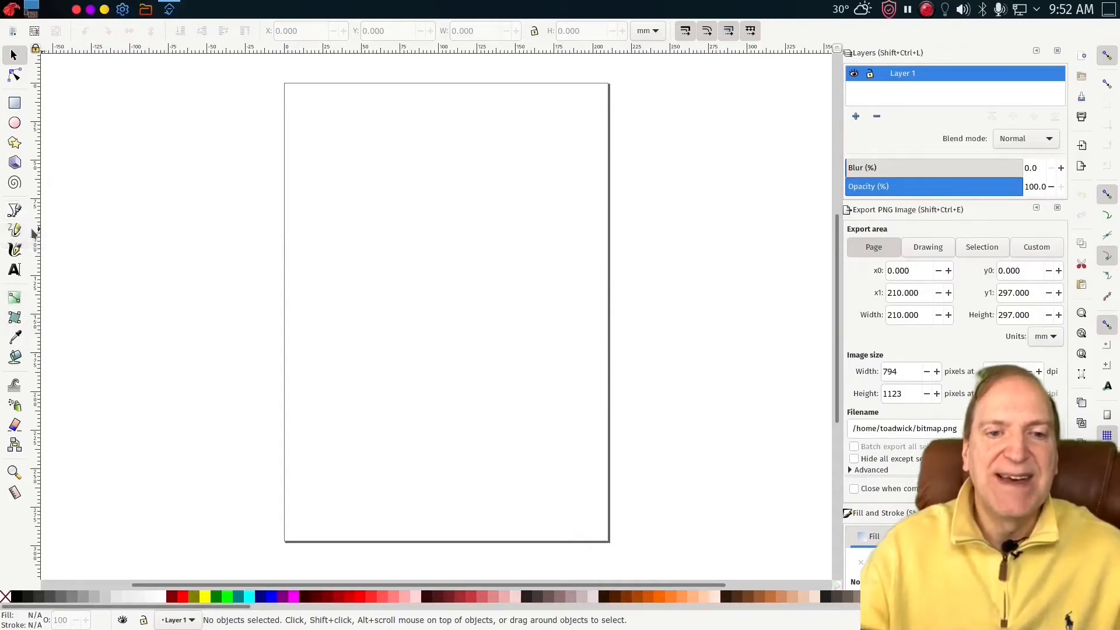
pyautogui.click(14, 210)
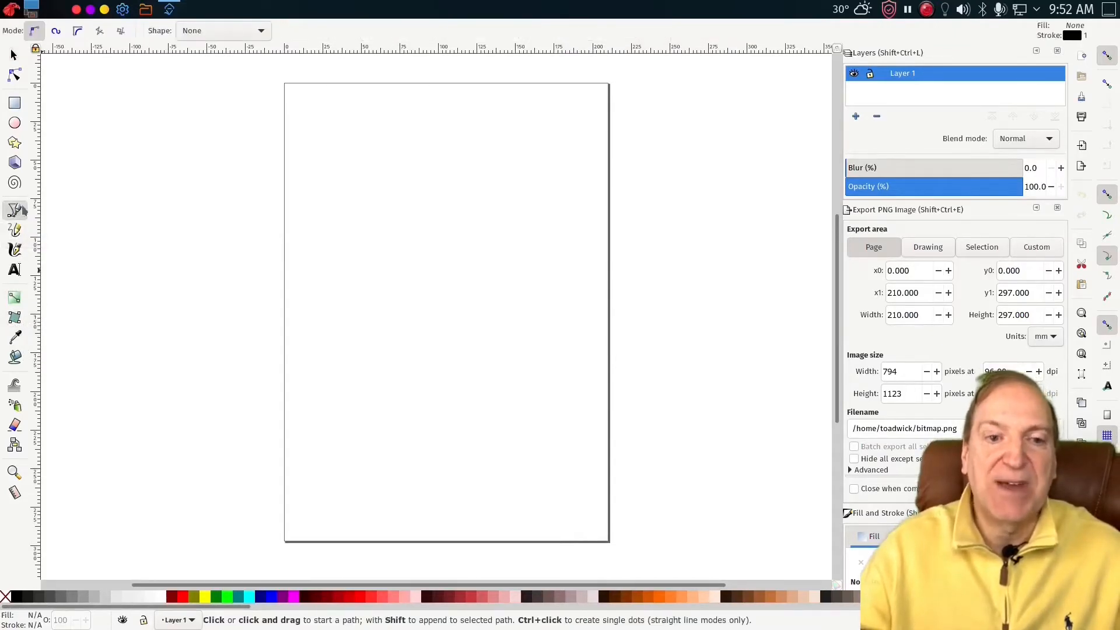
pyautogui.click(354, 252)
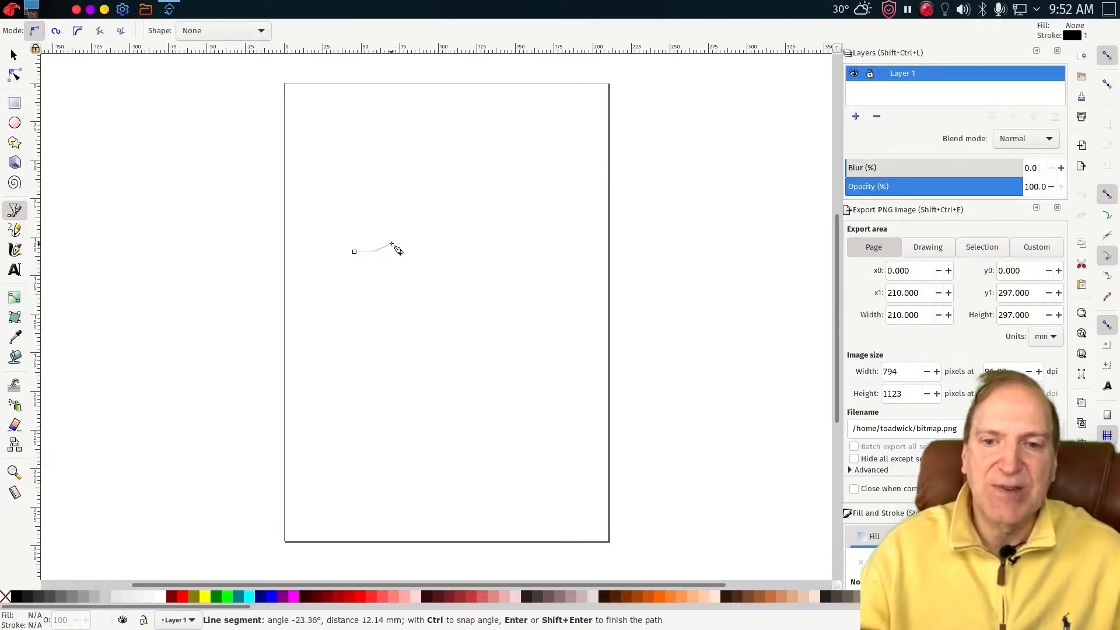
pyautogui.click(391, 244)
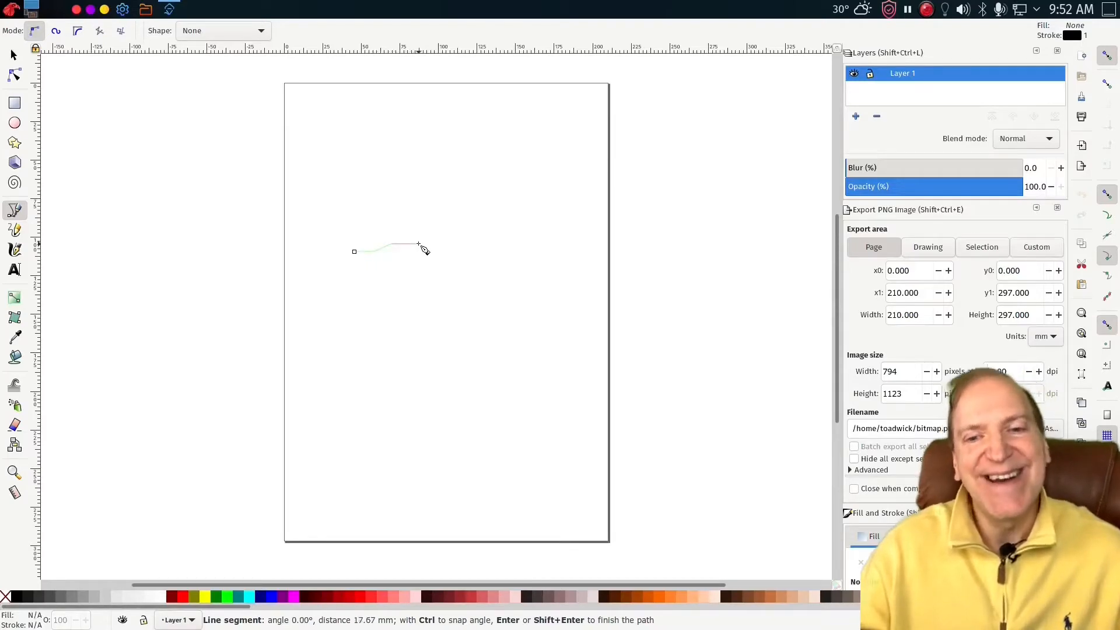
pyautogui.click(443, 252)
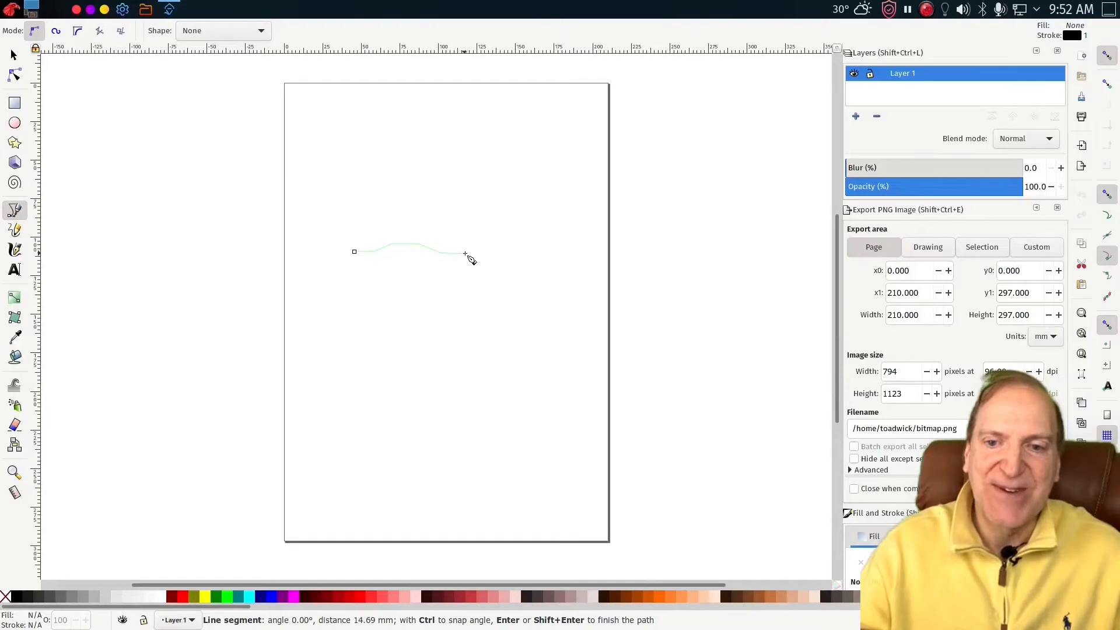
pyautogui.click(465, 254)
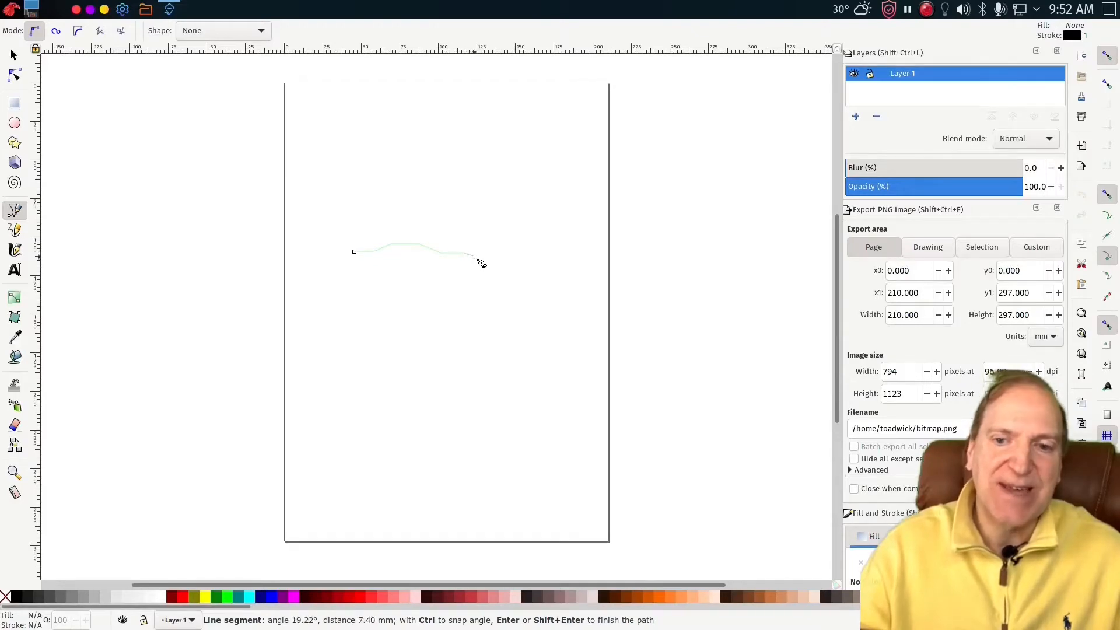
pyautogui.click(475, 257)
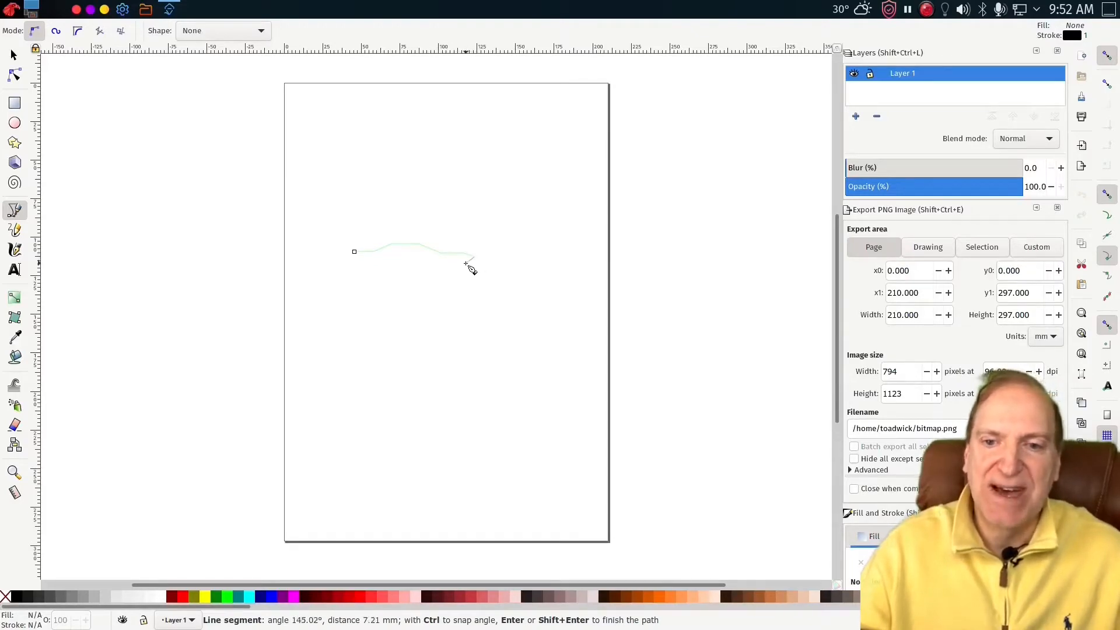
pyautogui.click(466, 264)
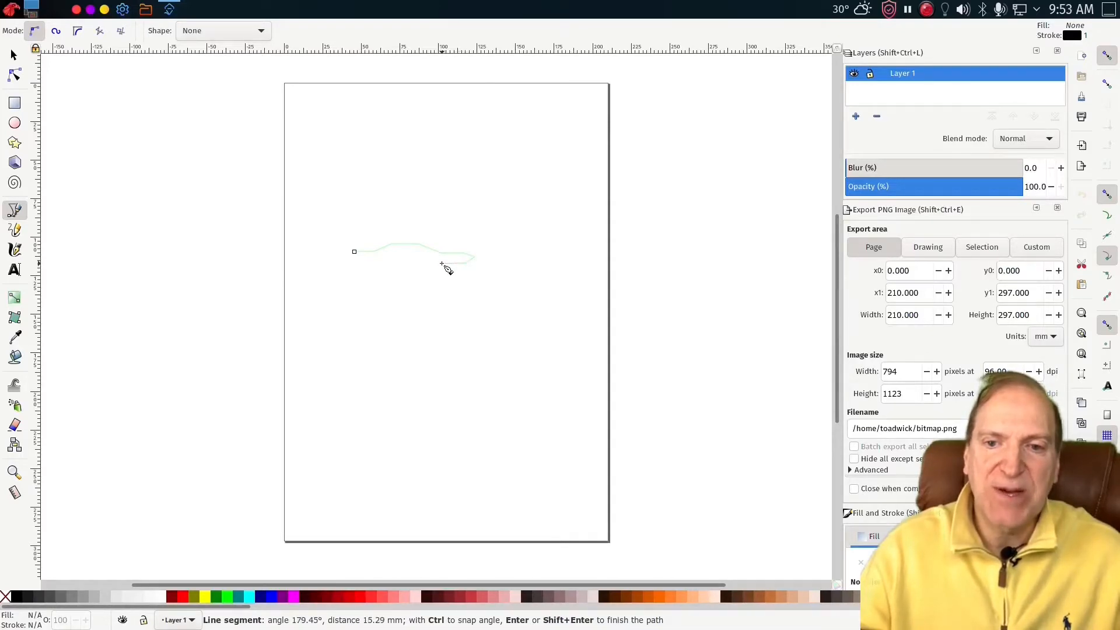
pyautogui.click(443, 265)
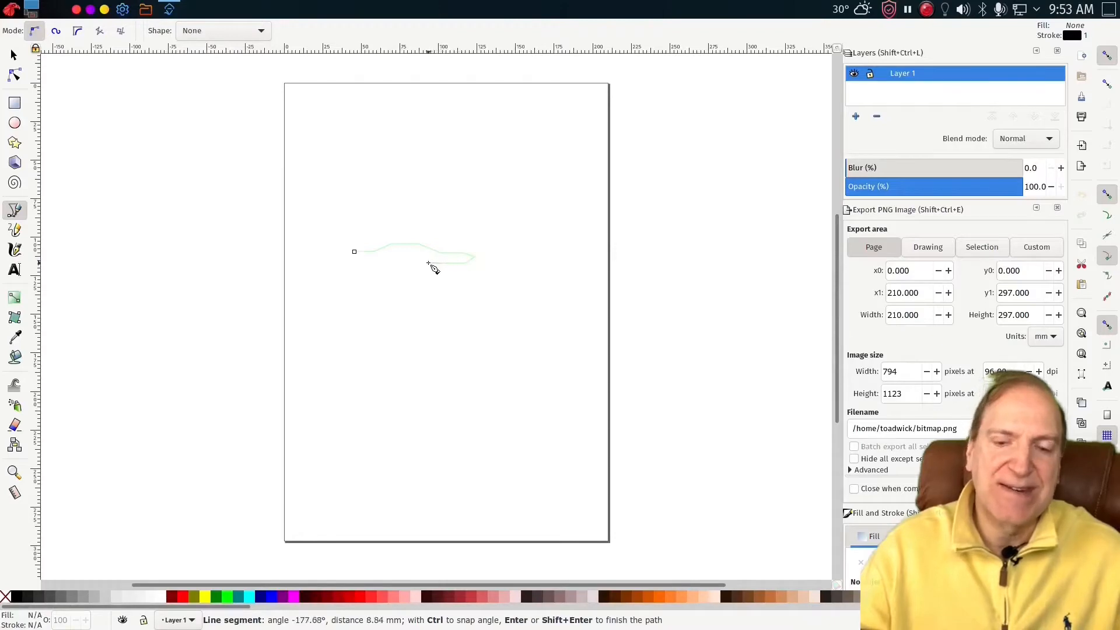
pyautogui.click(386, 264)
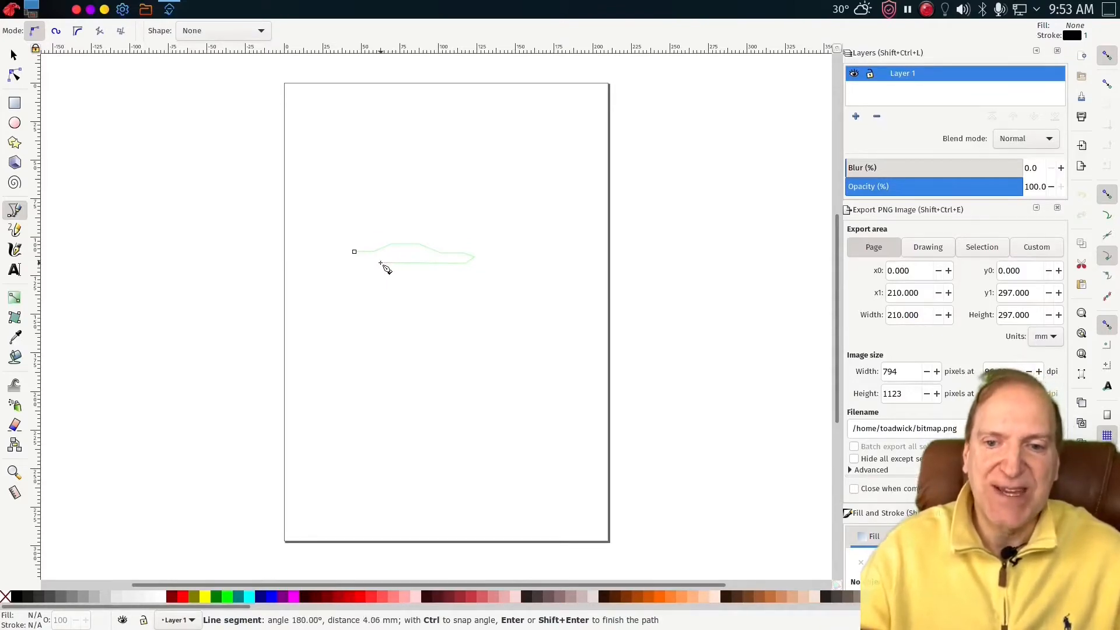
pyautogui.click(345, 263)
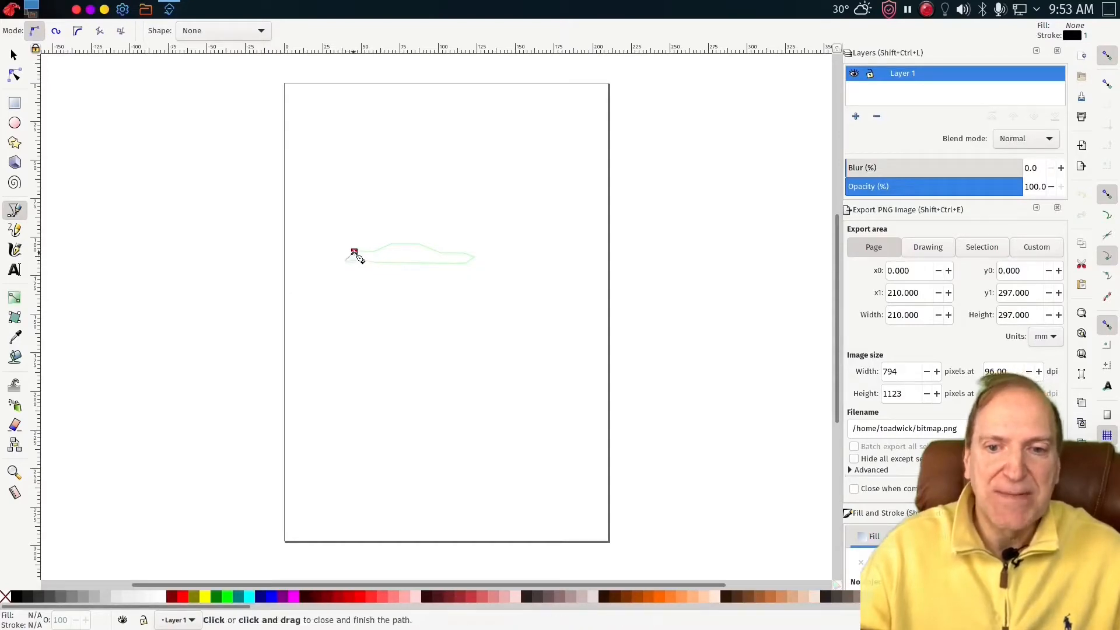
pyautogui.click(355, 253)
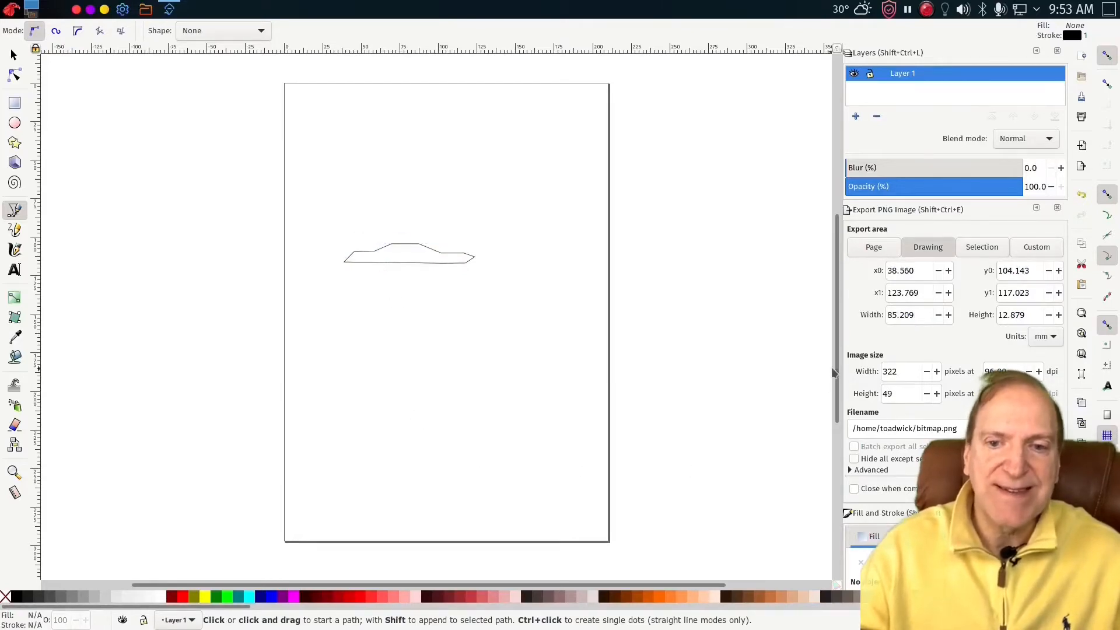
# - Bend the hull's cabin roof outward, round its nose, curve its tail edge inward, and fill the shape with light gray
pyautogui.scroll(2, 835, 367)
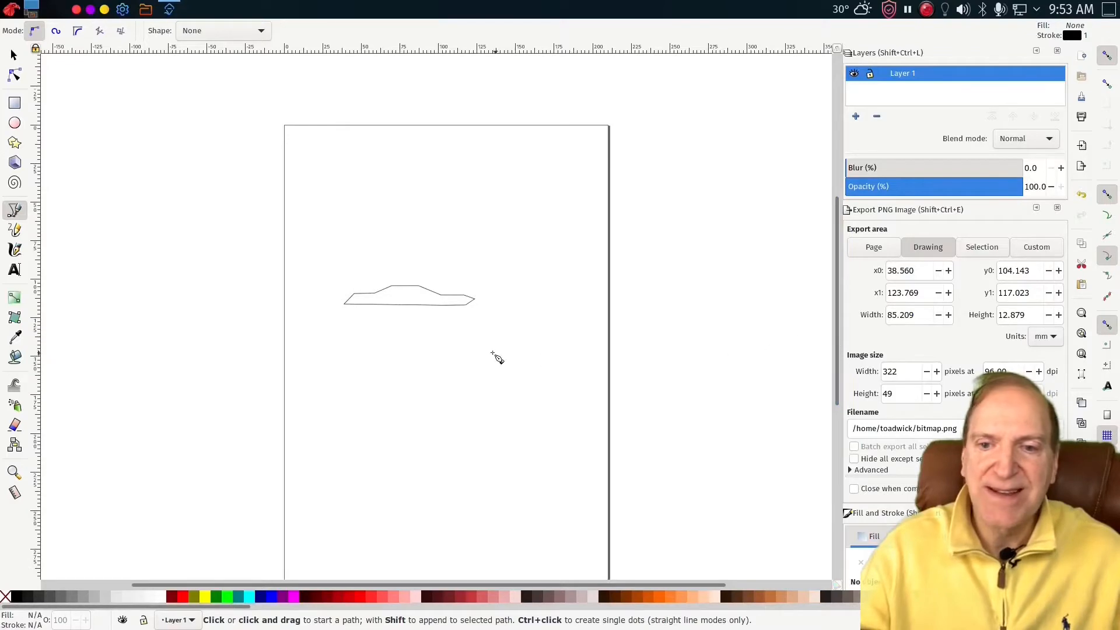
pyautogui.keyDown('ctrl'); pyautogui.scroll(3, 415, 335); pyautogui.keyUp('ctrl')
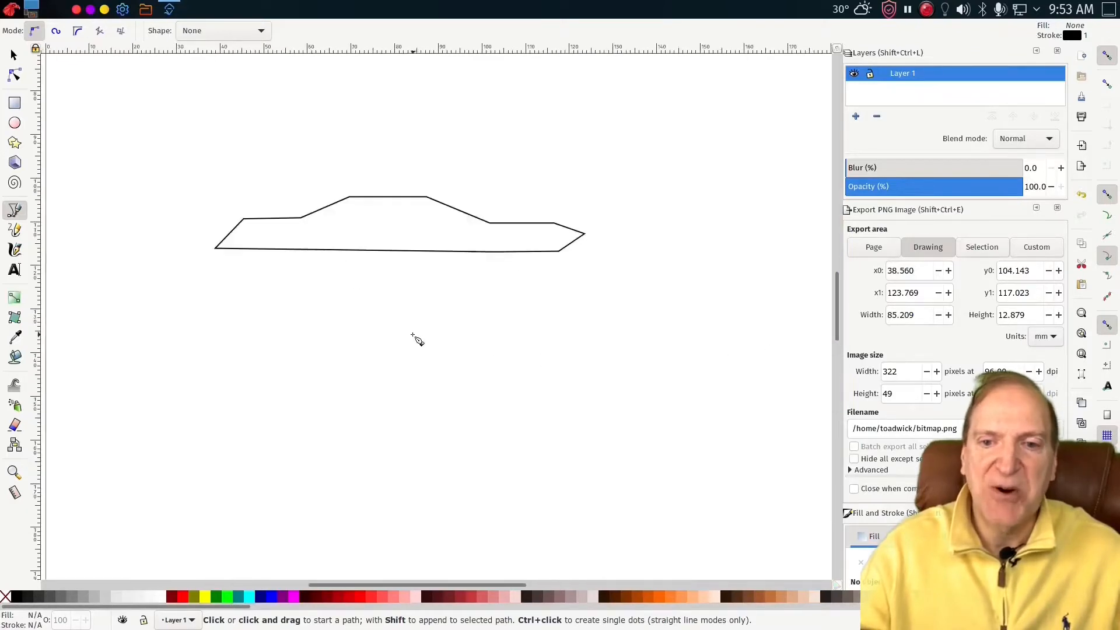
pyautogui.click(15, 77)
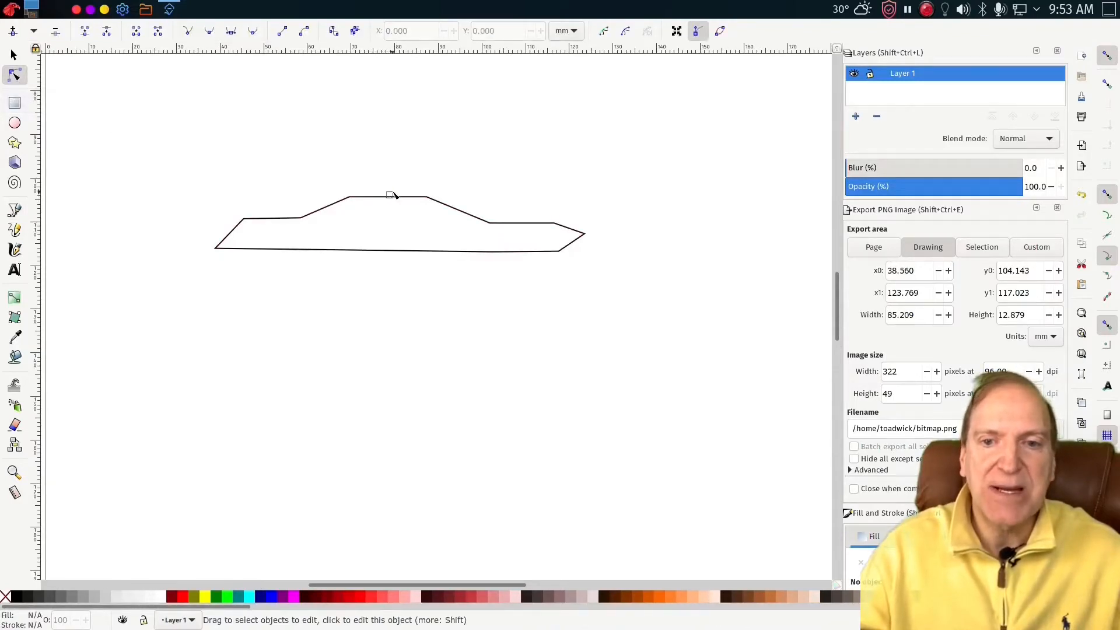
pyautogui.click(392, 200)
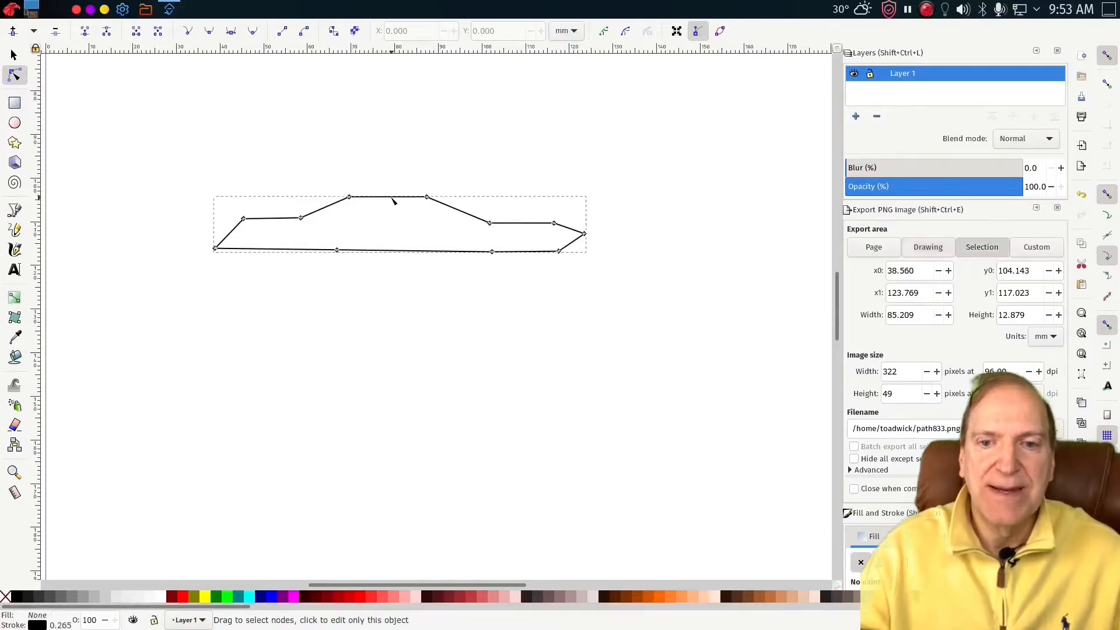
pyautogui.moveTo(394, 198); pyautogui.dragTo(387, 189)
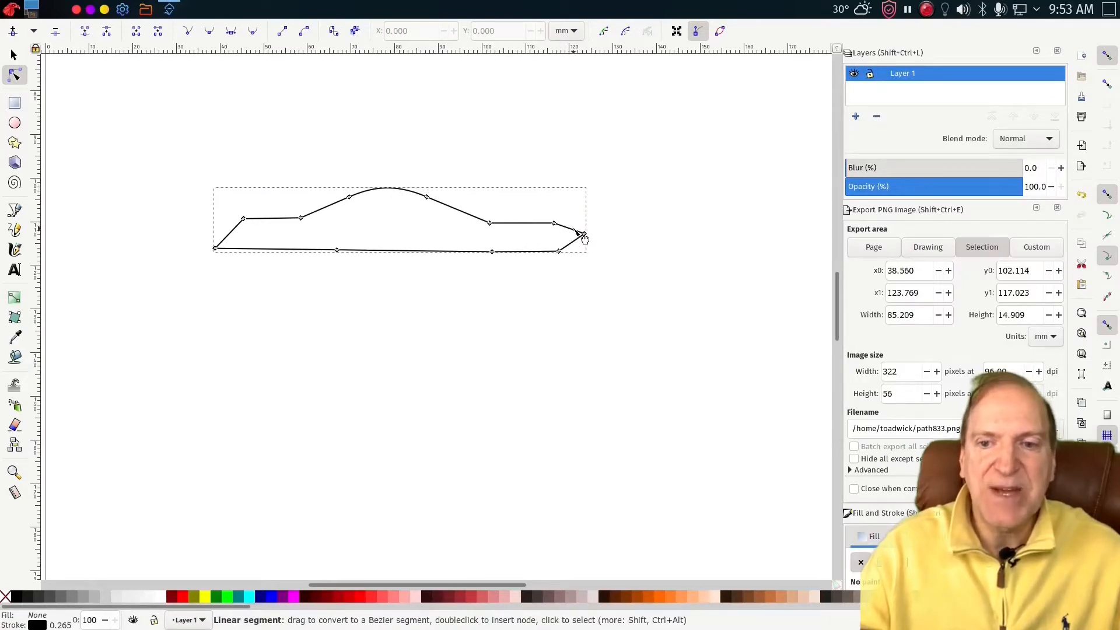
pyautogui.moveTo(576, 230); pyautogui.dragTo(578, 249)
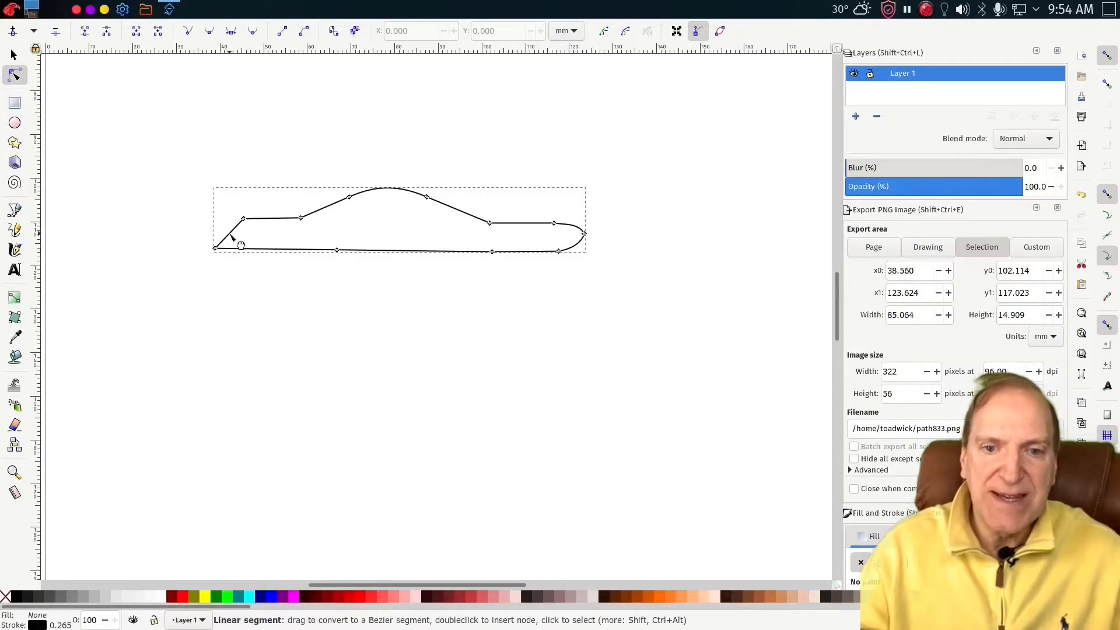
pyautogui.moveTo(234, 231); pyautogui.dragTo(233, 251)
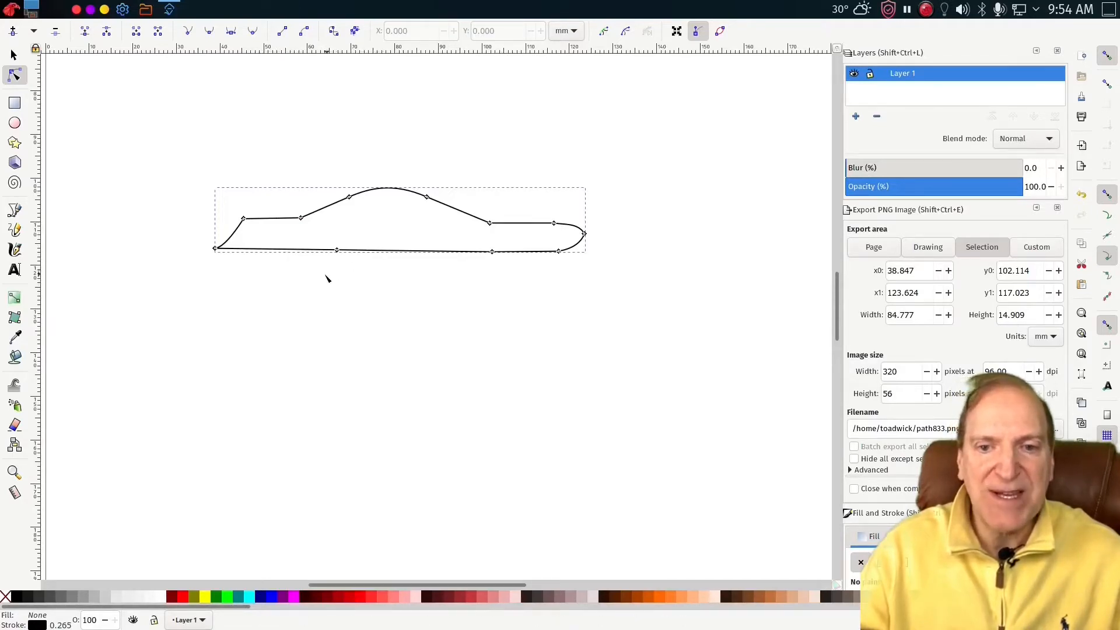
pyautogui.click(117, 601)
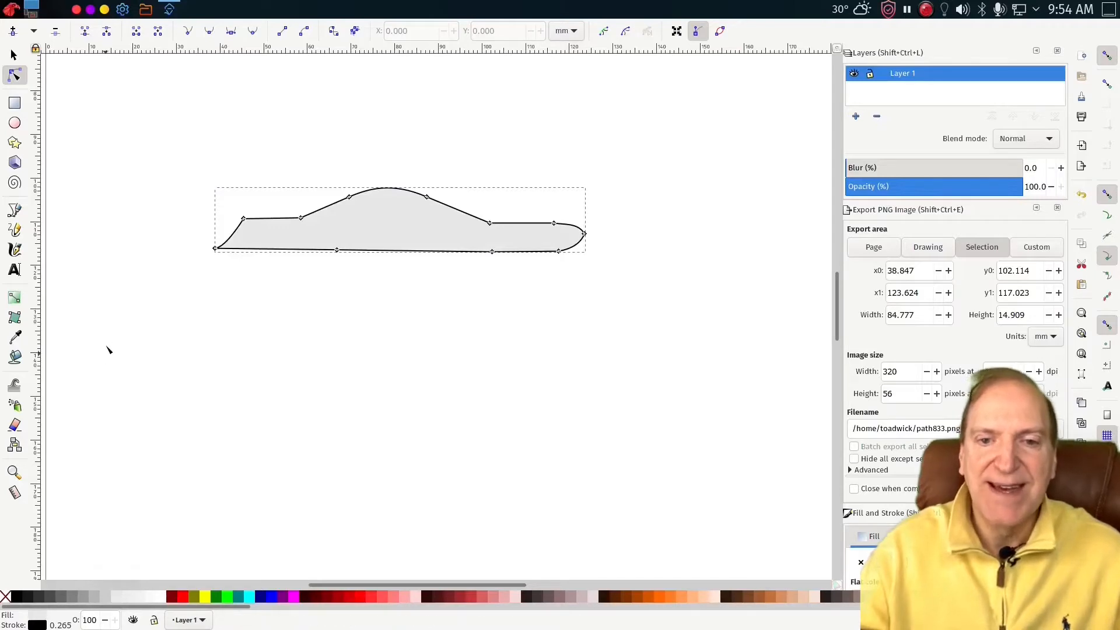
# - Draw a closed triangular window about 32 mm wide and 7 mm high inside the ship's raised cabin
pyautogui.click(18, 212)
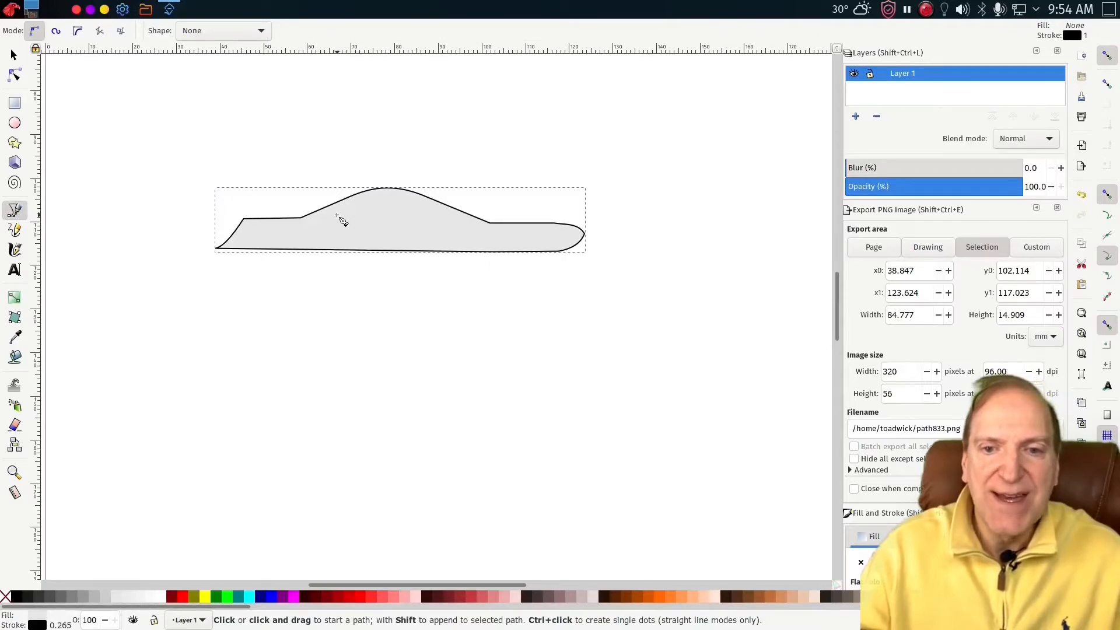
pyautogui.click(336, 215)
pyautogui.click(378, 195)
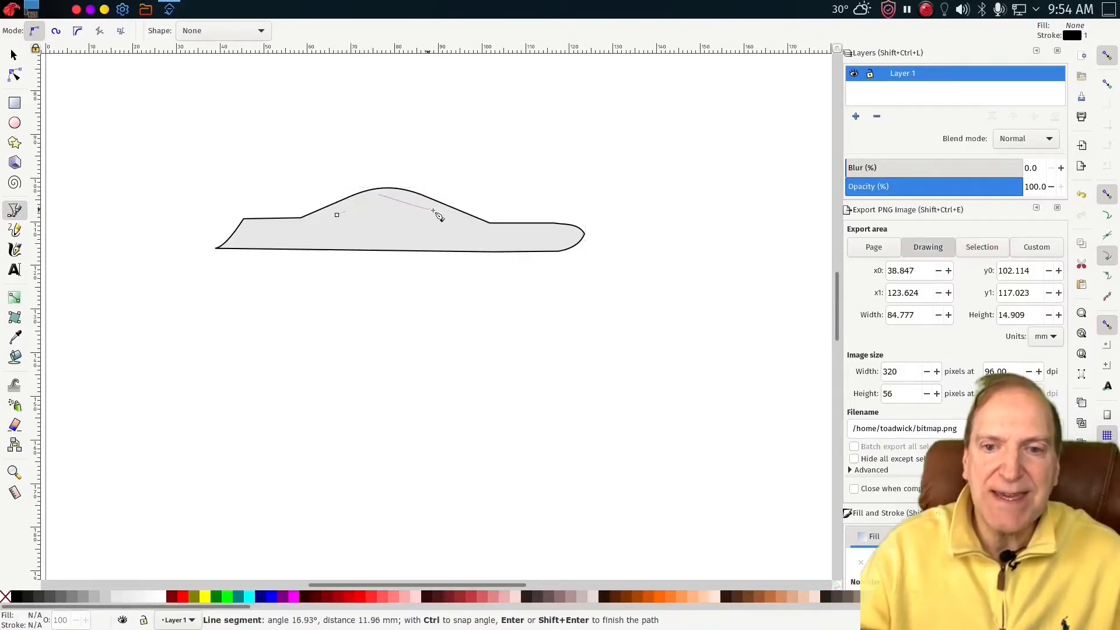
pyautogui.click(474, 224)
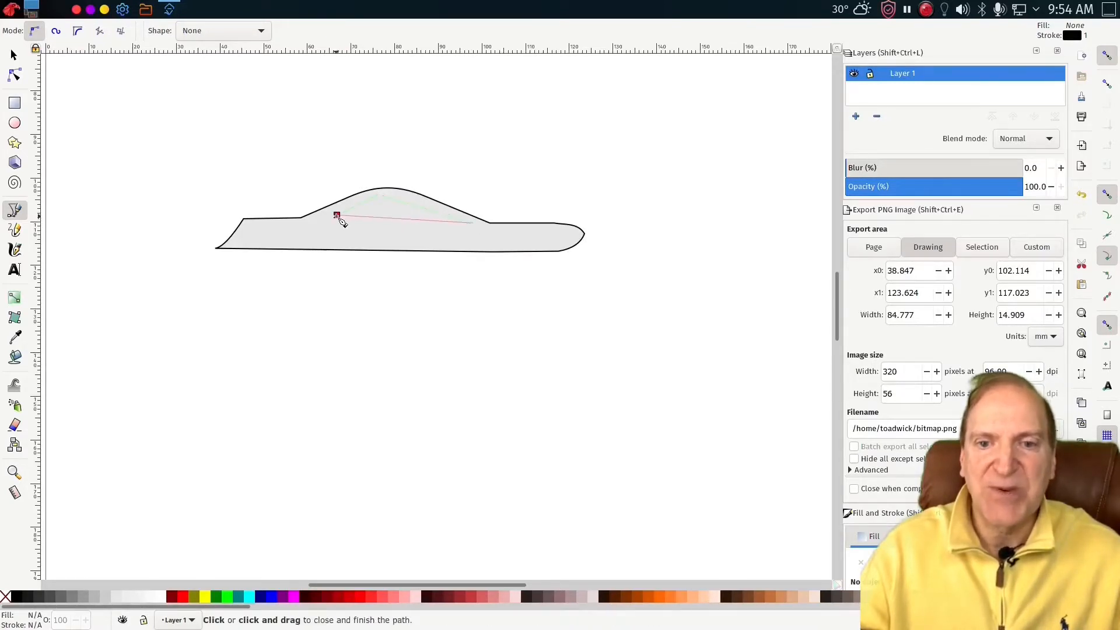
pyautogui.click(337, 216)
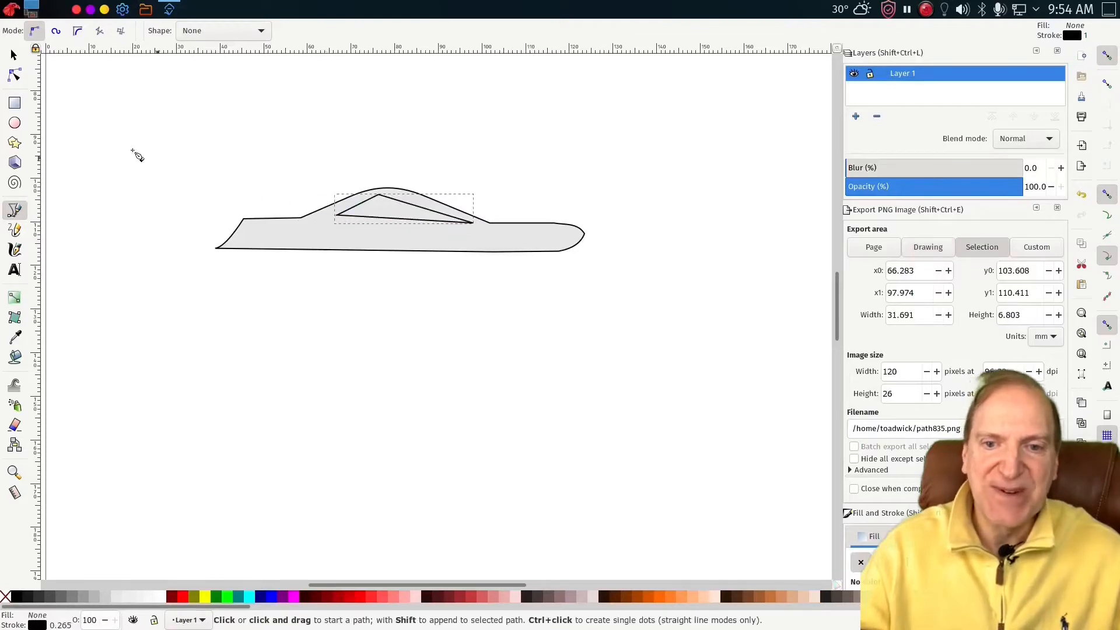
# - Curve the cabin window's upper edges to follow the roof, fill it with near-black gray, and adjust its rear corner node
pyautogui.click(17, 76)
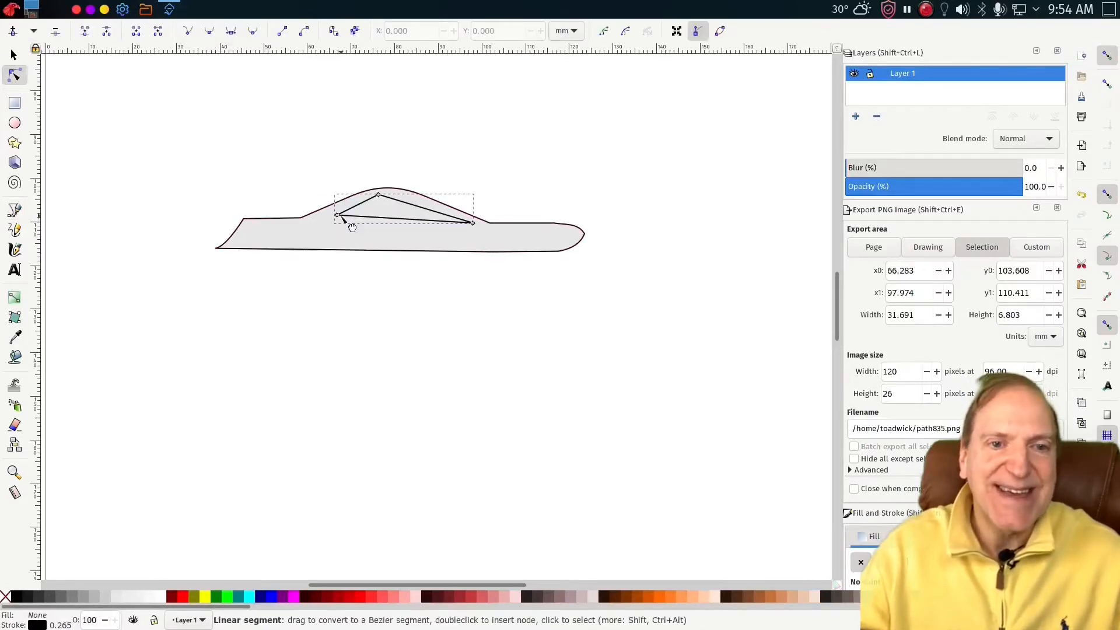
pyautogui.moveTo(342, 219); pyautogui.dragTo(411, 201)
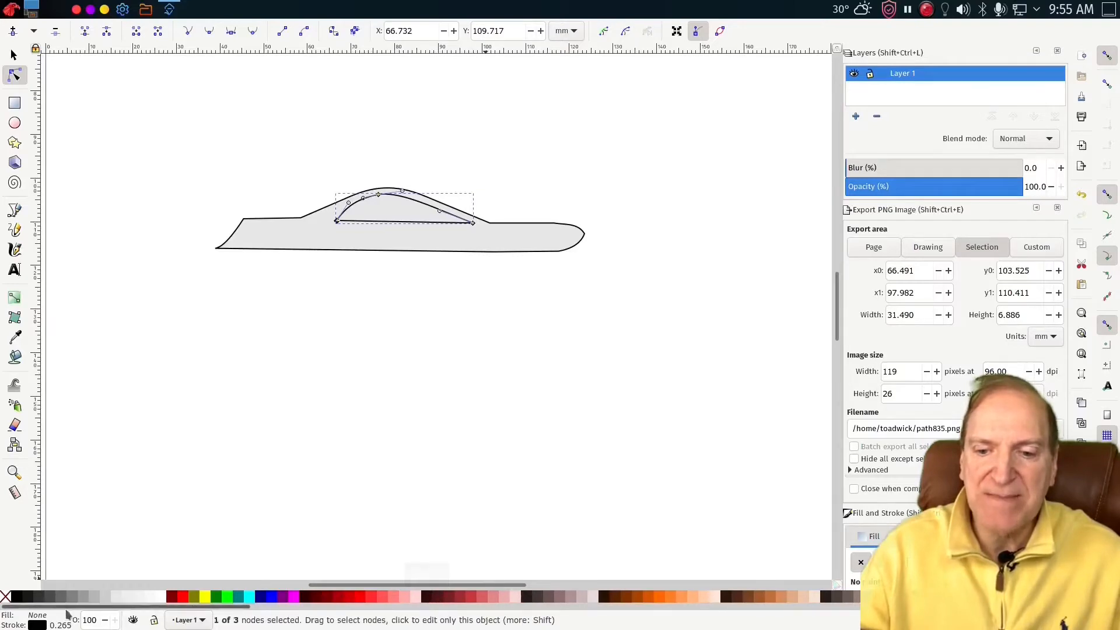
pyautogui.click(36, 596)
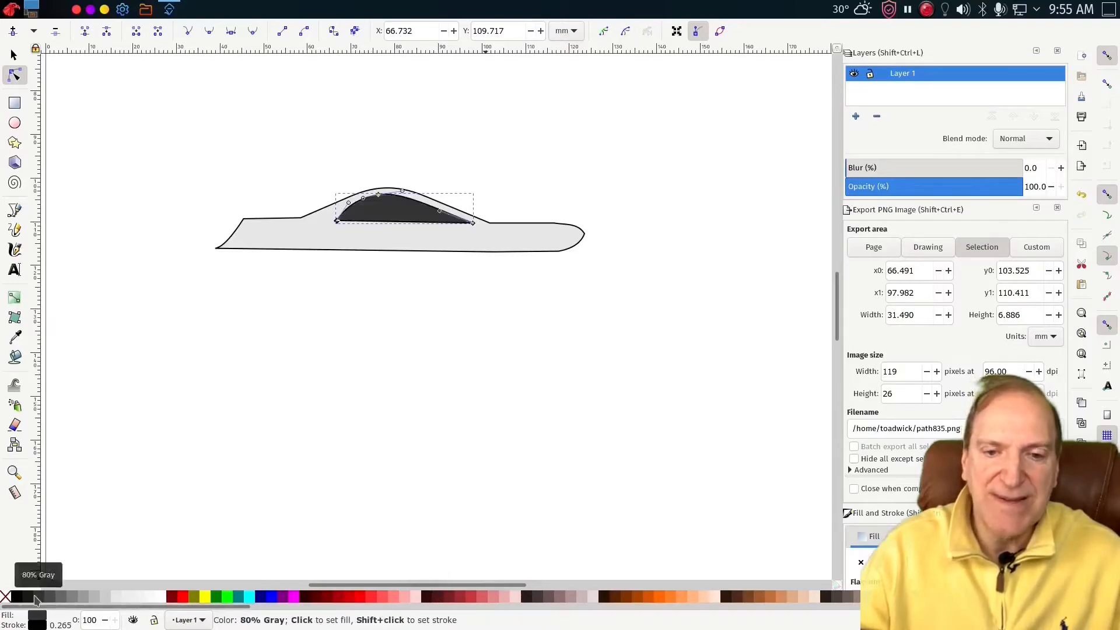
pyautogui.click(28, 596)
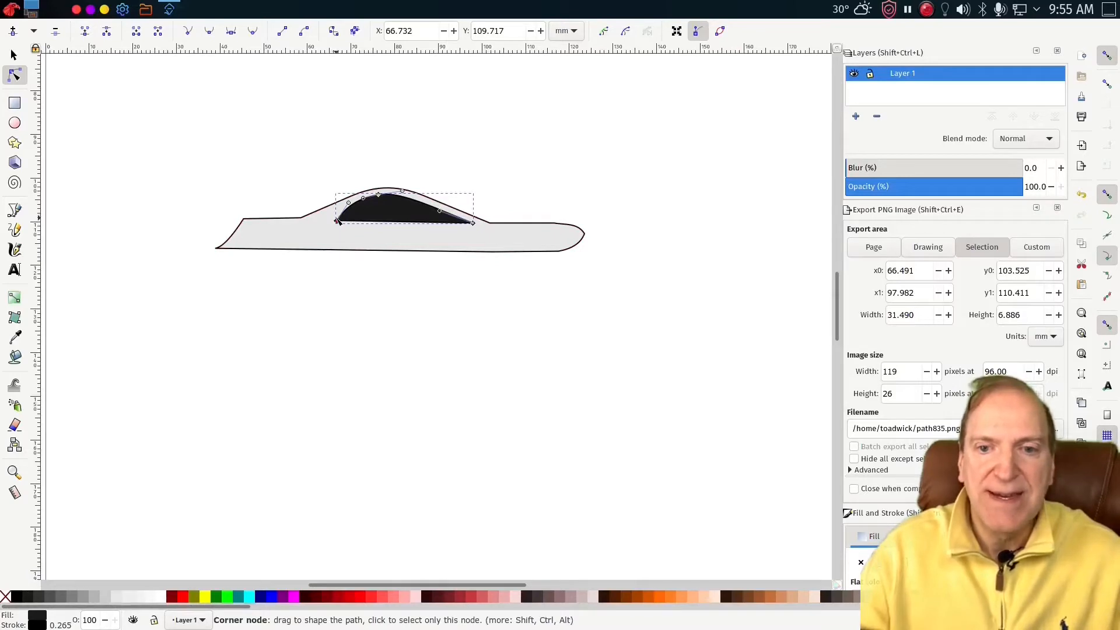
pyautogui.moveTo(337, 219); pyautogui.dragTo(335, 216)
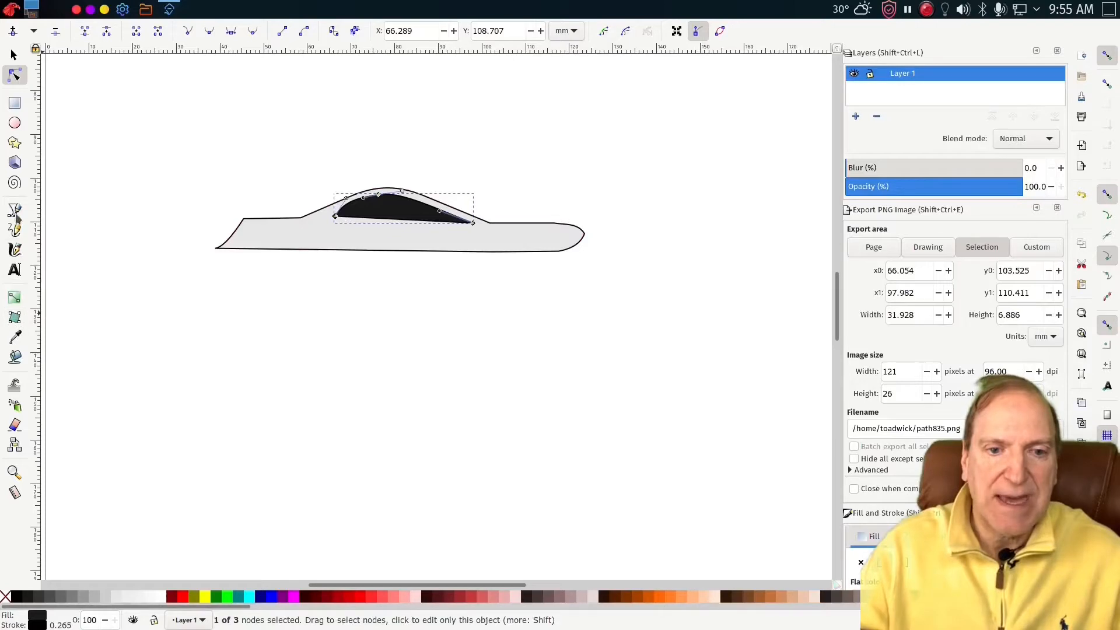
# - Draw a closed thin stripe about 55.5 mm long and 1.7 mm high along the lower hull and fill it with red
pyautogui.click(15, 211)
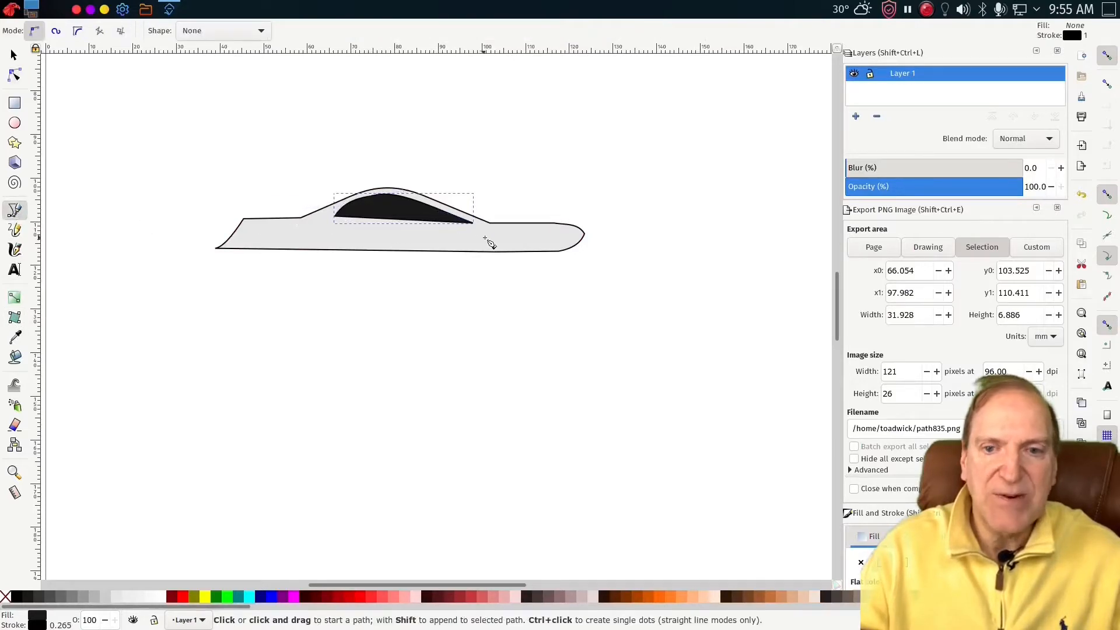
pyautogui.click(505, 239)
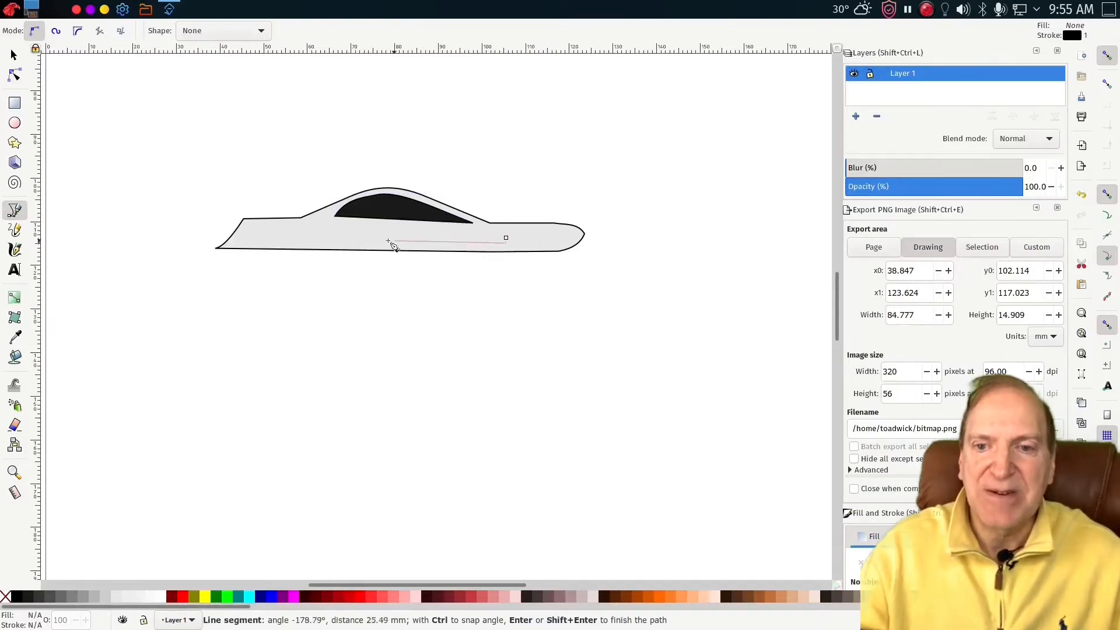
pyautogui.click(265, 242)
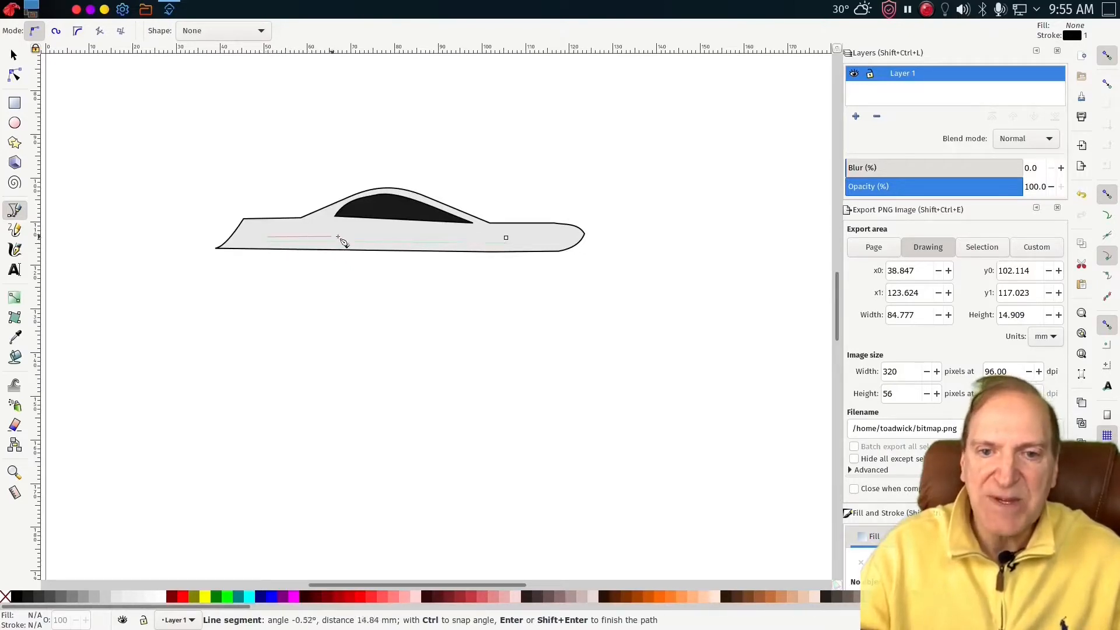
pyautogui.click(506, 239)
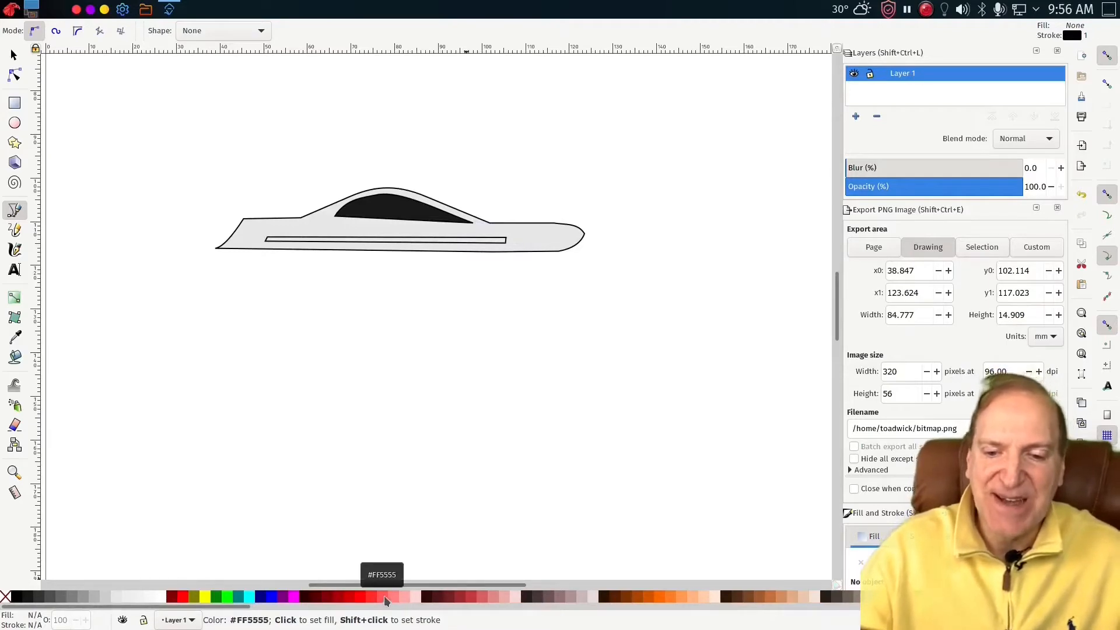
pyautogui.press('n')
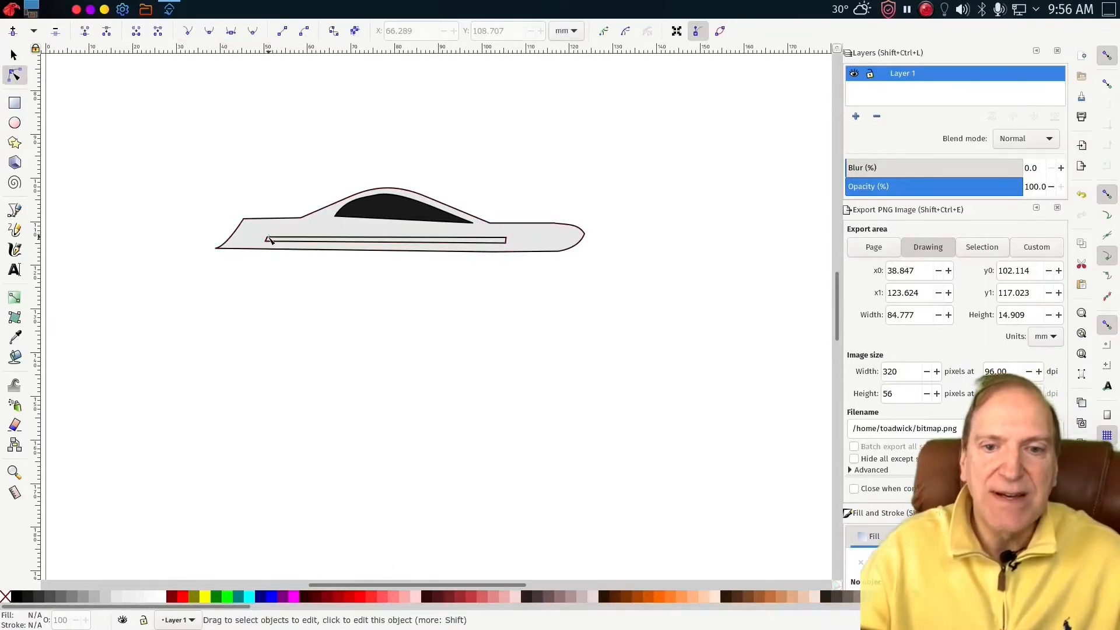
pyautogui.click(270, 240)
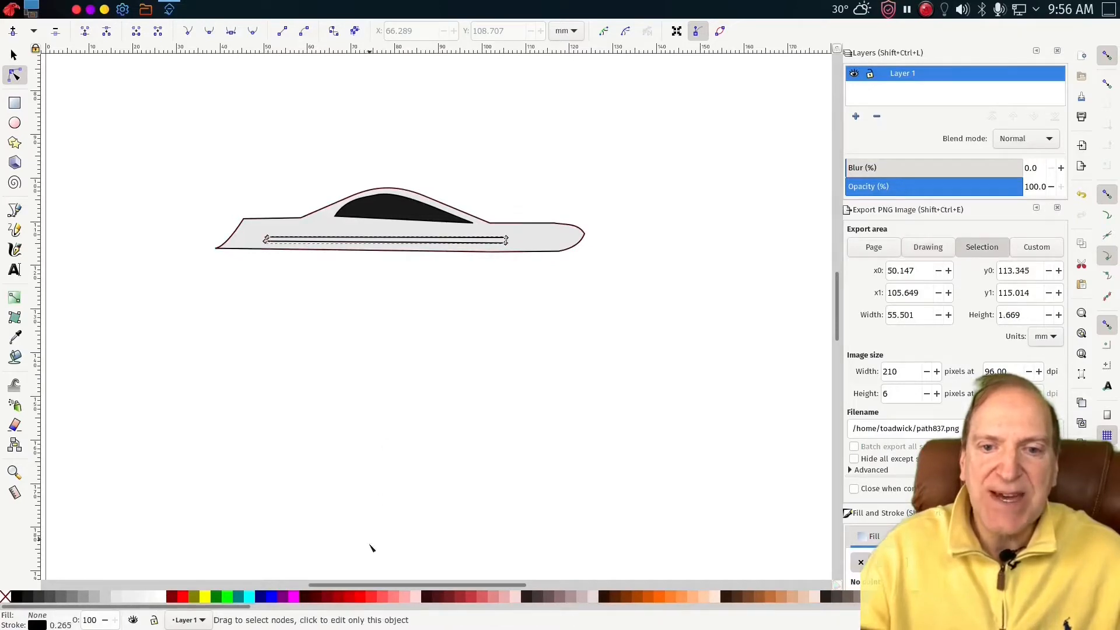
pyautogui.click(360, 597)
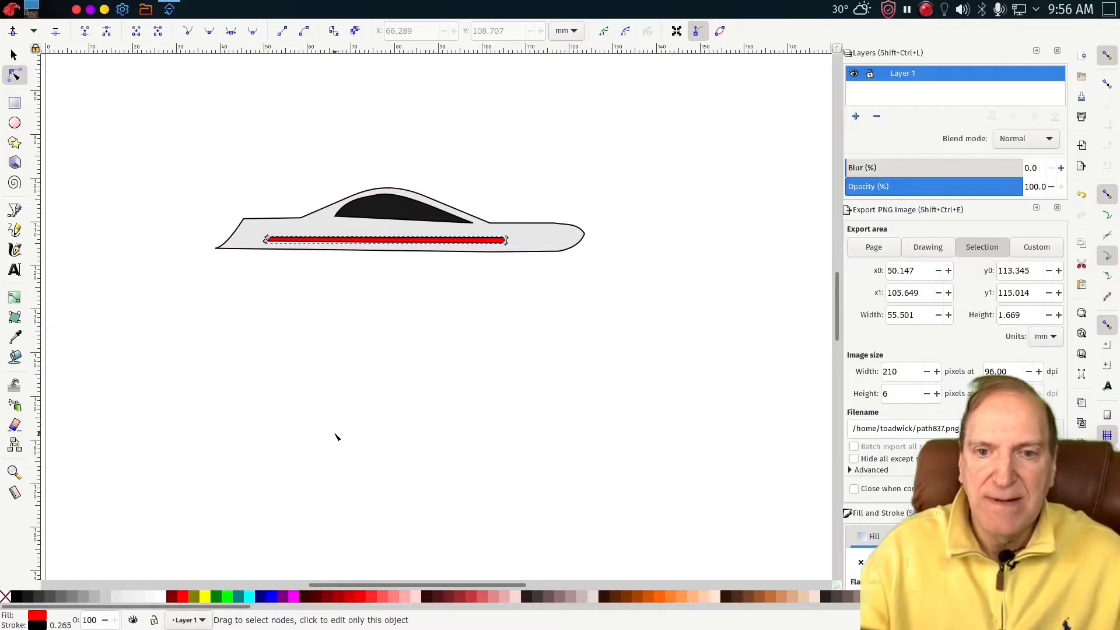
# - Paste a copy of the red stripe and place it just above the original, offset about 7 mm toward the nose
pyautogui.click(297, 232)
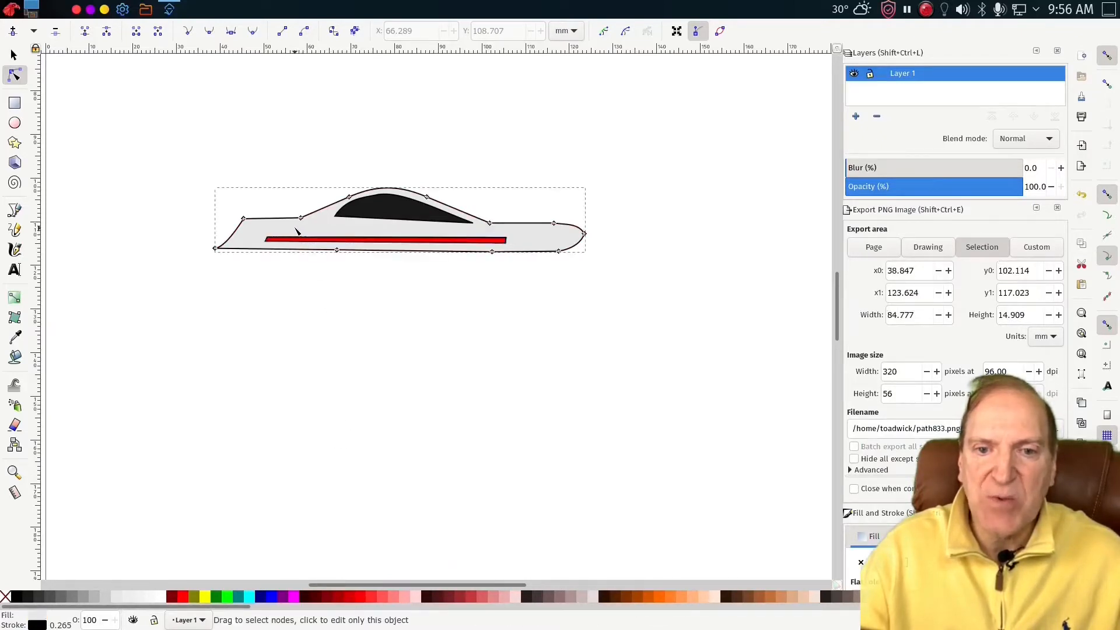
pyautogui.hotkey('ctrl', 'v')
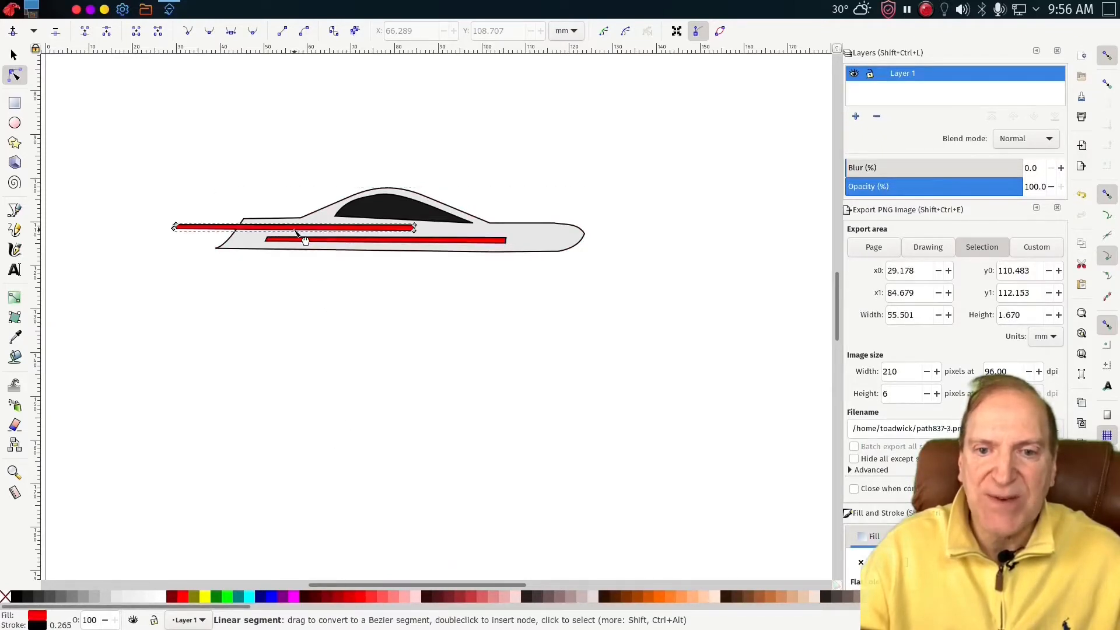
pyautogui.click(14, 57)
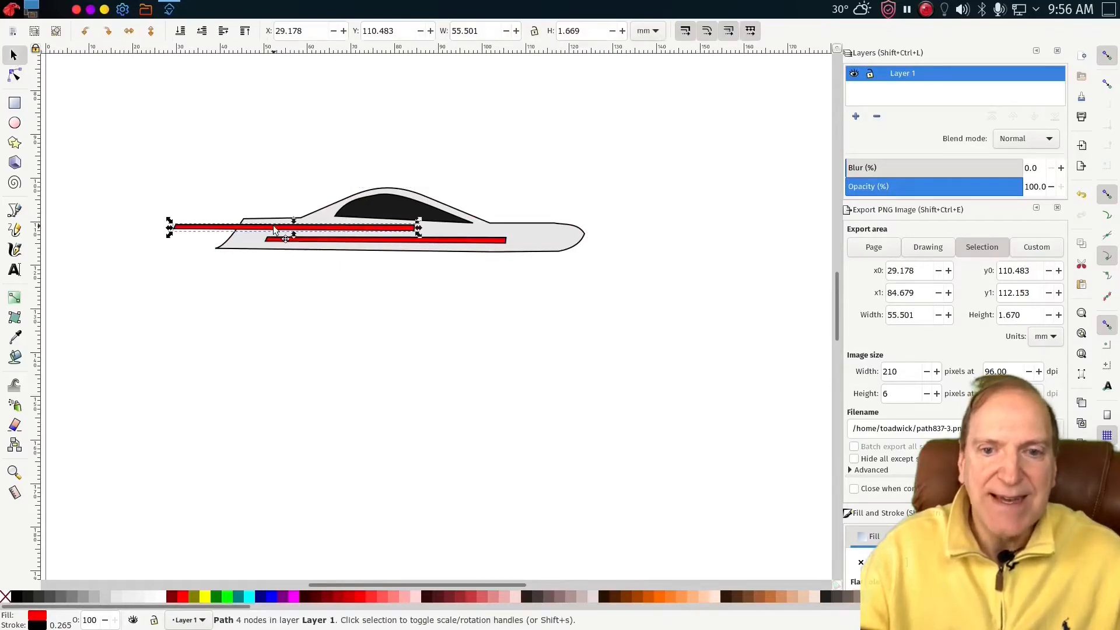
pyautogui.moveTo(275, 228); pyautogui.dragTo(398, 232)
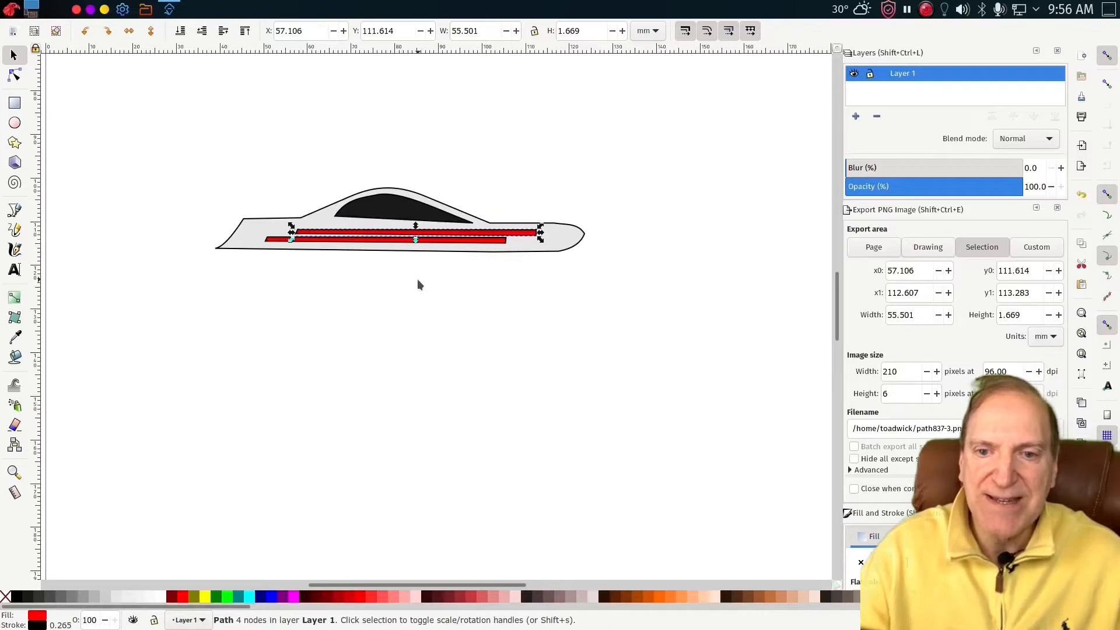
pyautogui.press('Up')
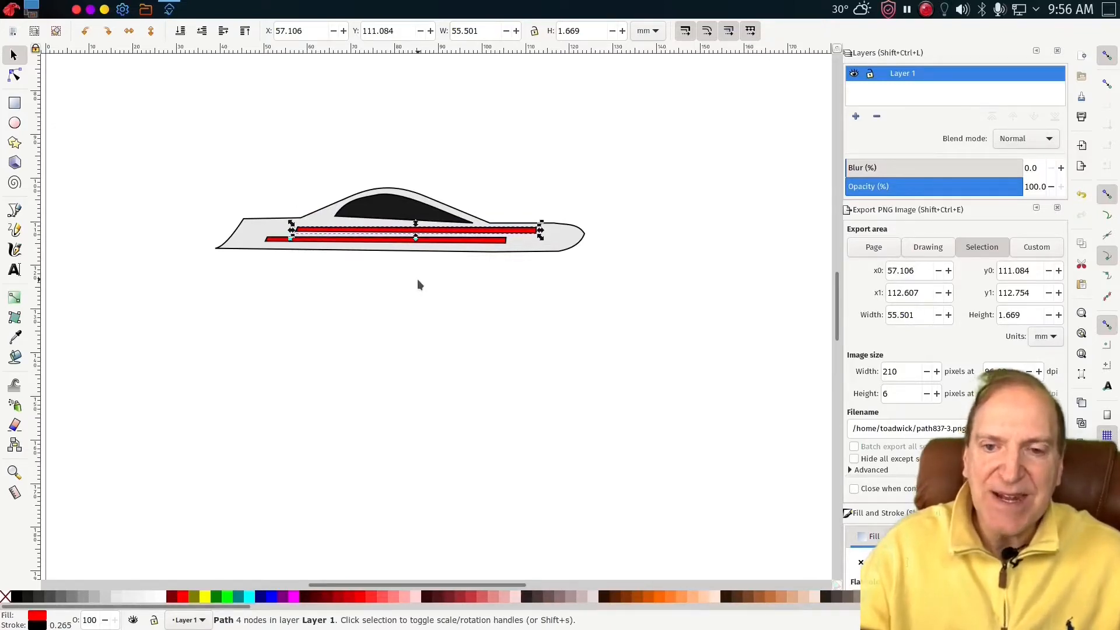
# - Shift both red stripes toward the nose and thin the upper one to about 0.8 mm and the lower to about 0.9 mm high
pyautogui.keyDown('ctrl'); pyautogui.scroll(2, 417, 290); pyautogui.keyUp('ctrl')
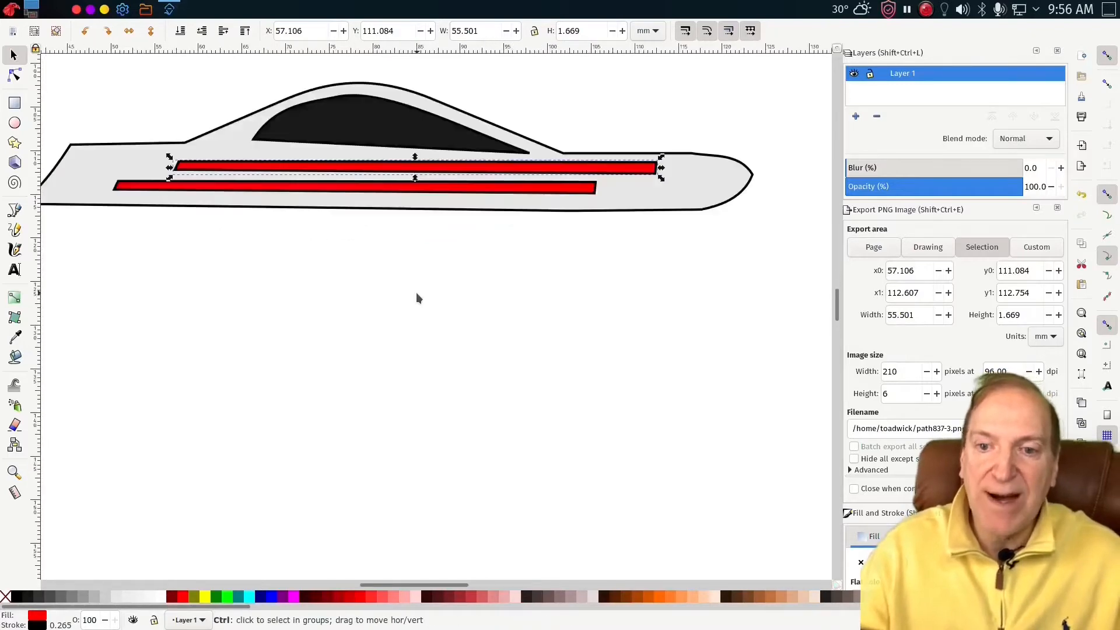
pyautogui.moveTo(838, 307); pyautogui.dragTo(838, 292)
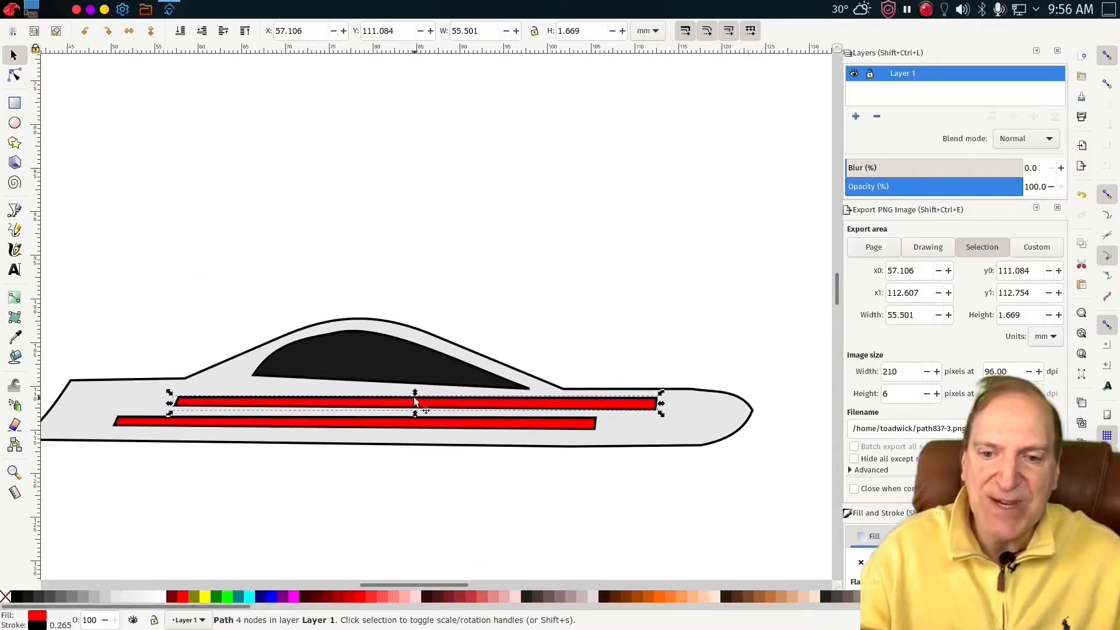
pyautogui.moveTo(415, 397); pyautogui.dragTo(495, 405)
pyautogui.click(489, 427)
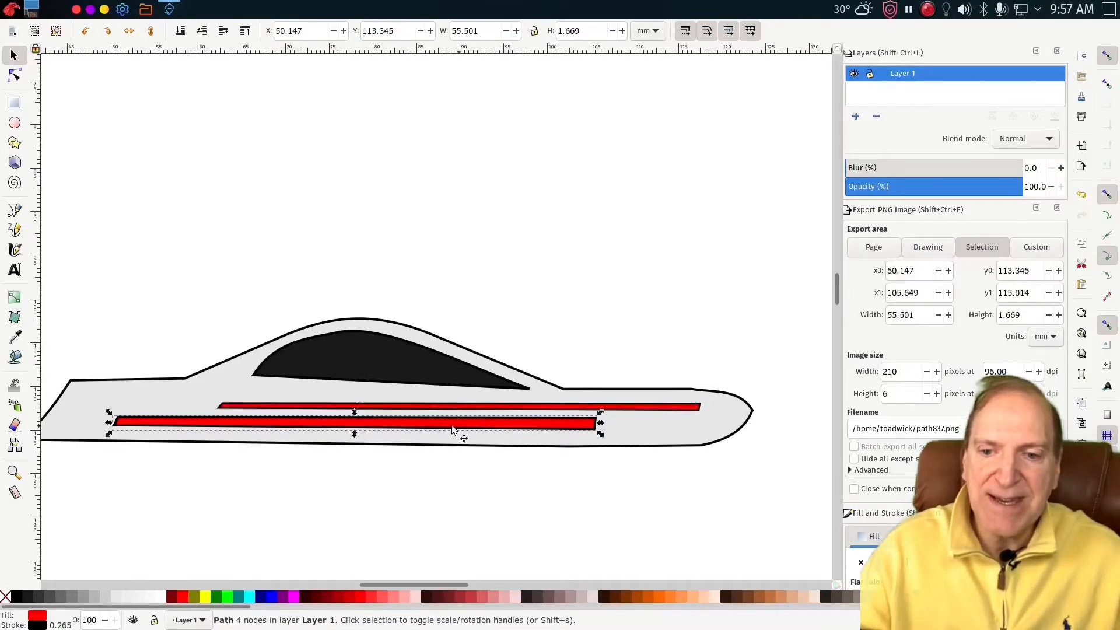
pyautogui.moveTo(357, 413); pyautogui.dragTo(408, 427)
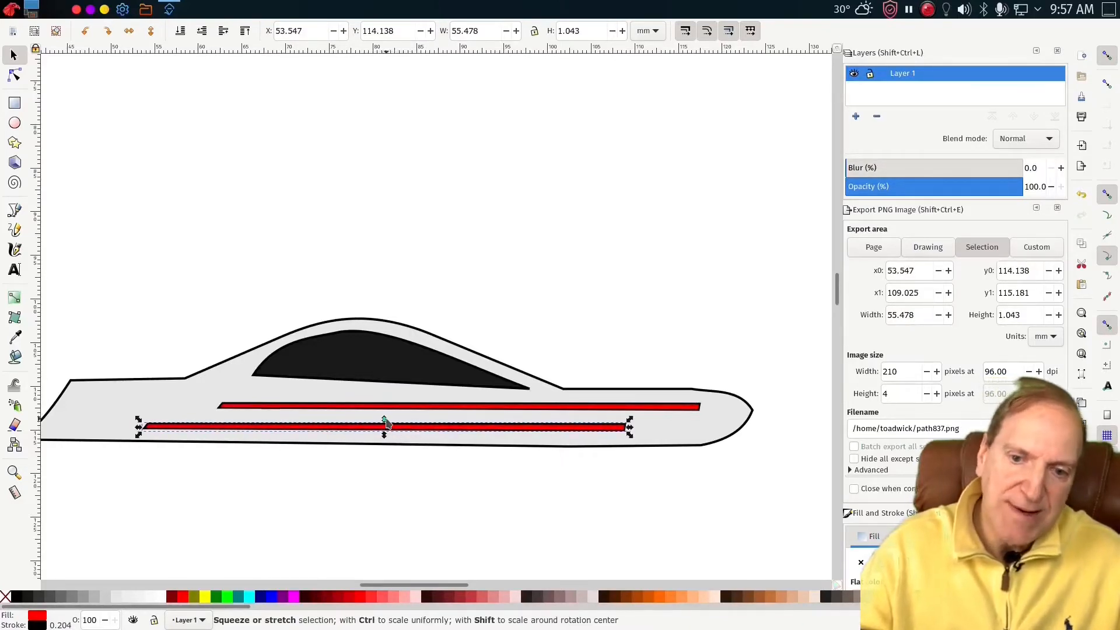
pyautogui.moveTo(384, 422); pyautogui.dragTo(385, 424)
pyautogui.click(393, 406)
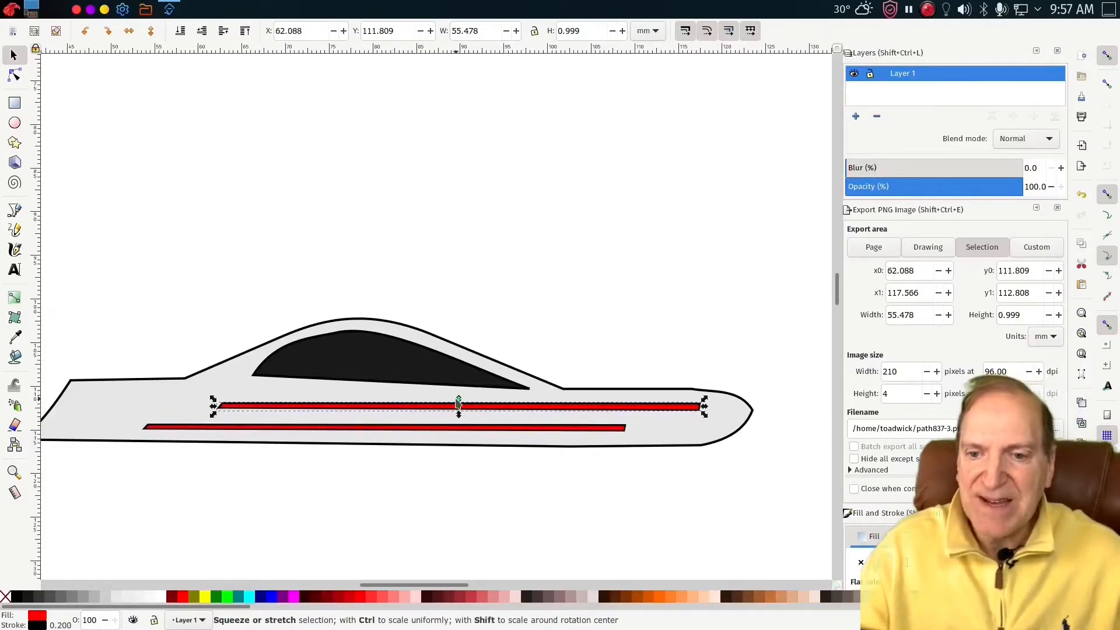
pyautogui.moveTo(460, 400); pyautogui.dragTo(460, 403)
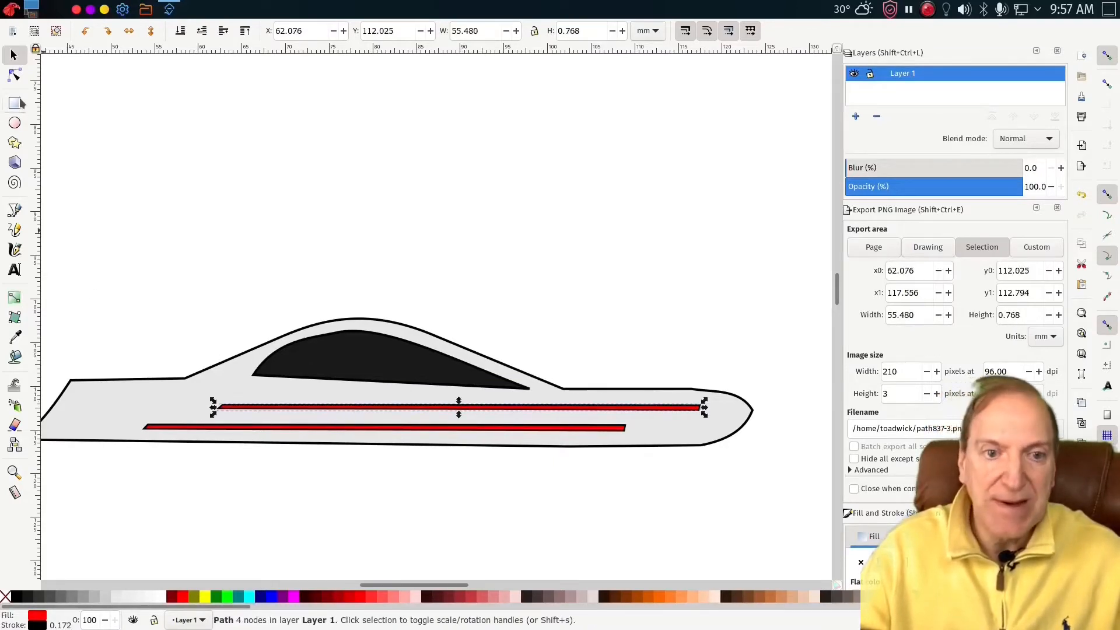
# - Bow the long edges of both red stripes slightly upward into gentle arcs
pyautogui.click(14, 74)
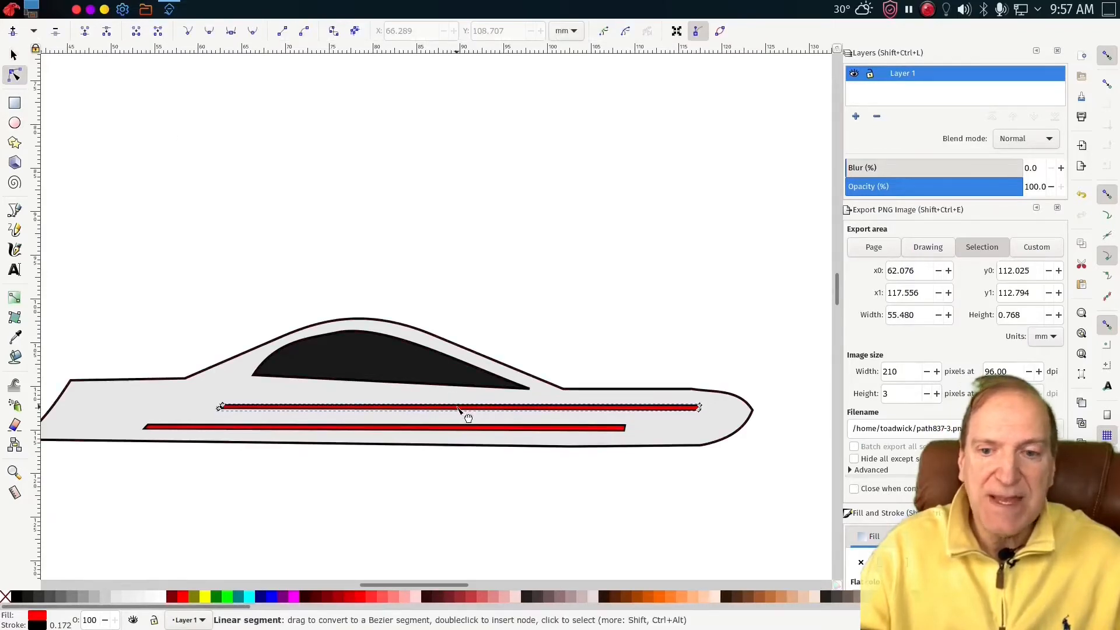
pyautogui.moveTo(454, 406); pyautogui.dragTo(449, 407)
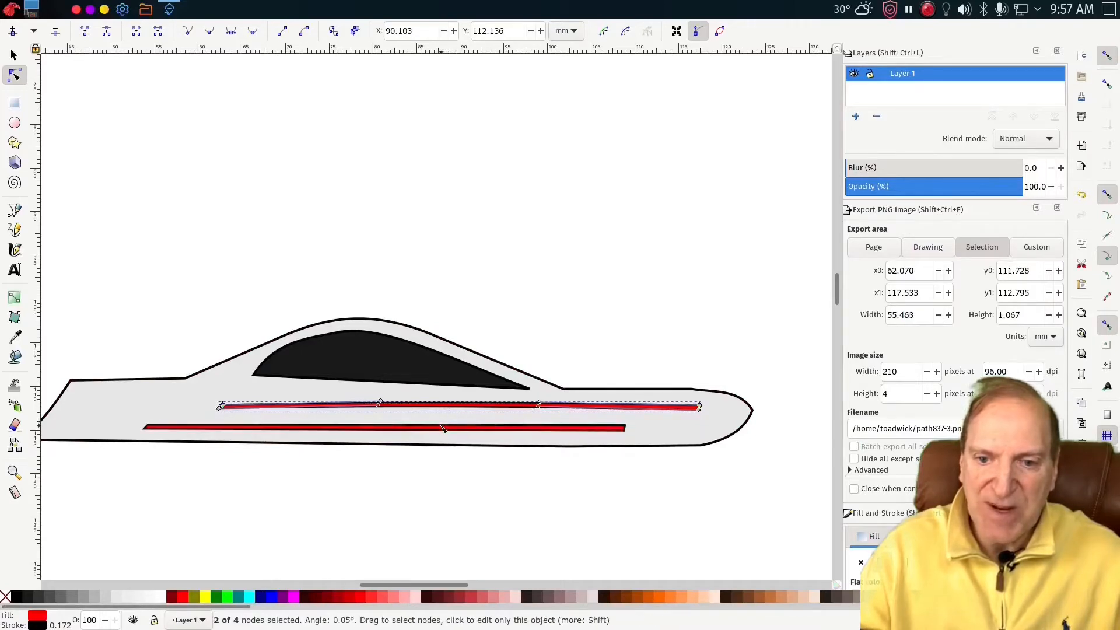
pyautogui.click(444, 429)
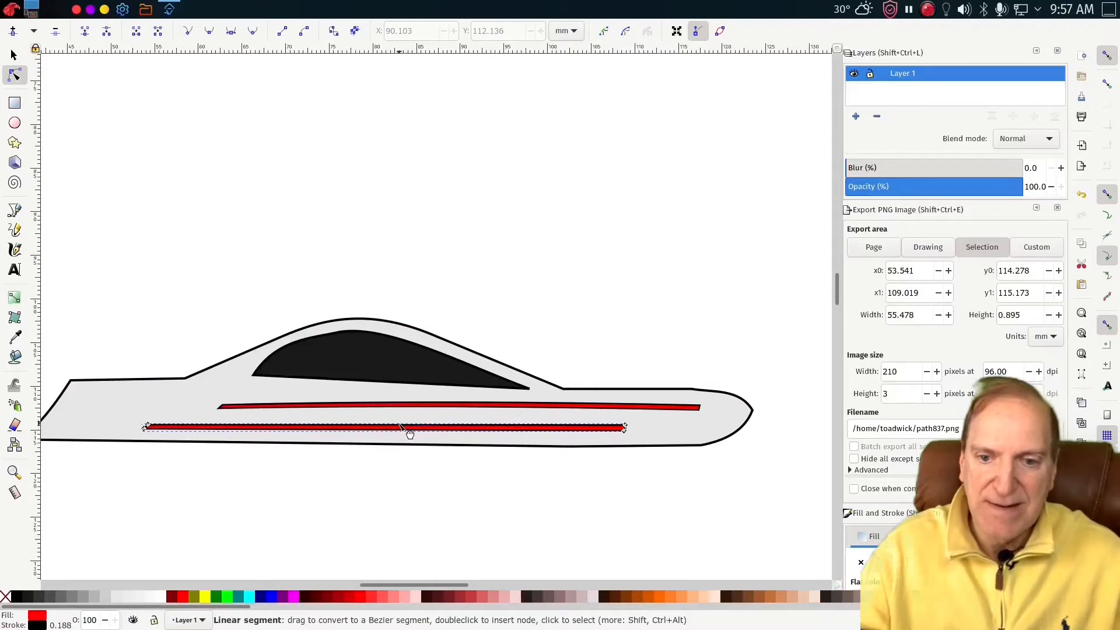
pyautogui.moveTo(410, 434); pyautogui.dragTo(409, 439)
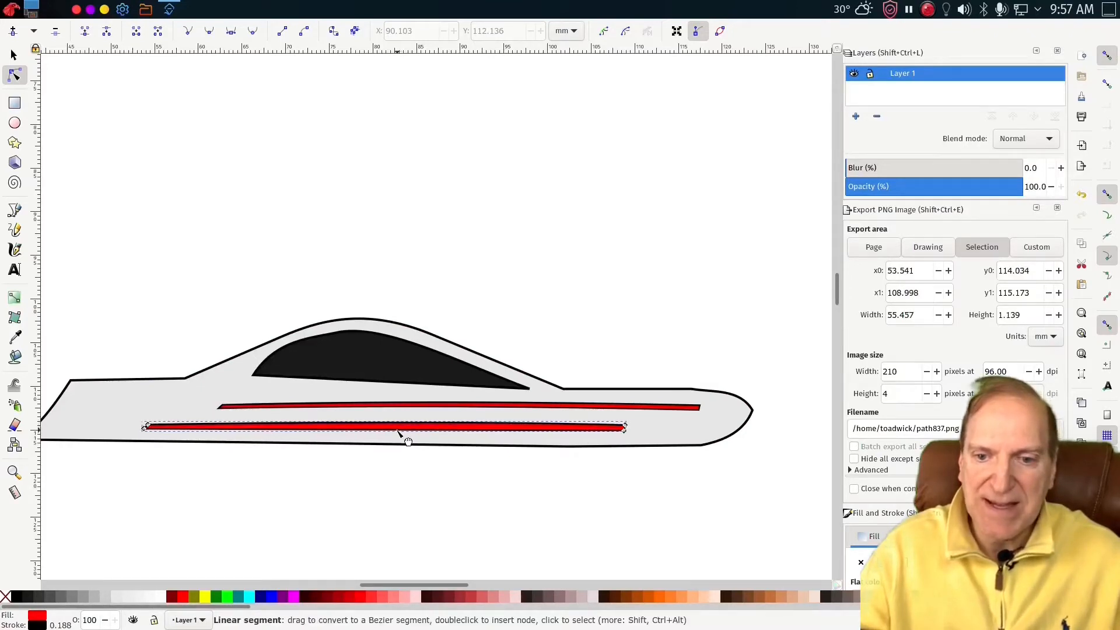
pyautogui.moveTo(408, 439); pyautogui.dragTo(408, 435)
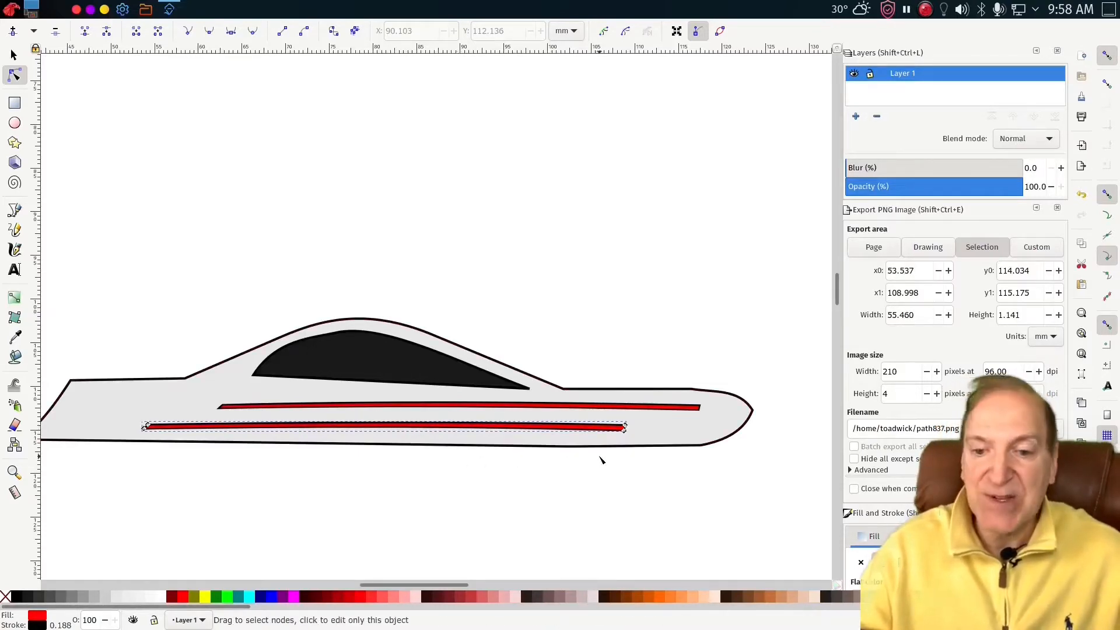
# - Delete the hull's upper node just behind the nose and move the nose tip node slightly down
pyautogui.click(704, 390)
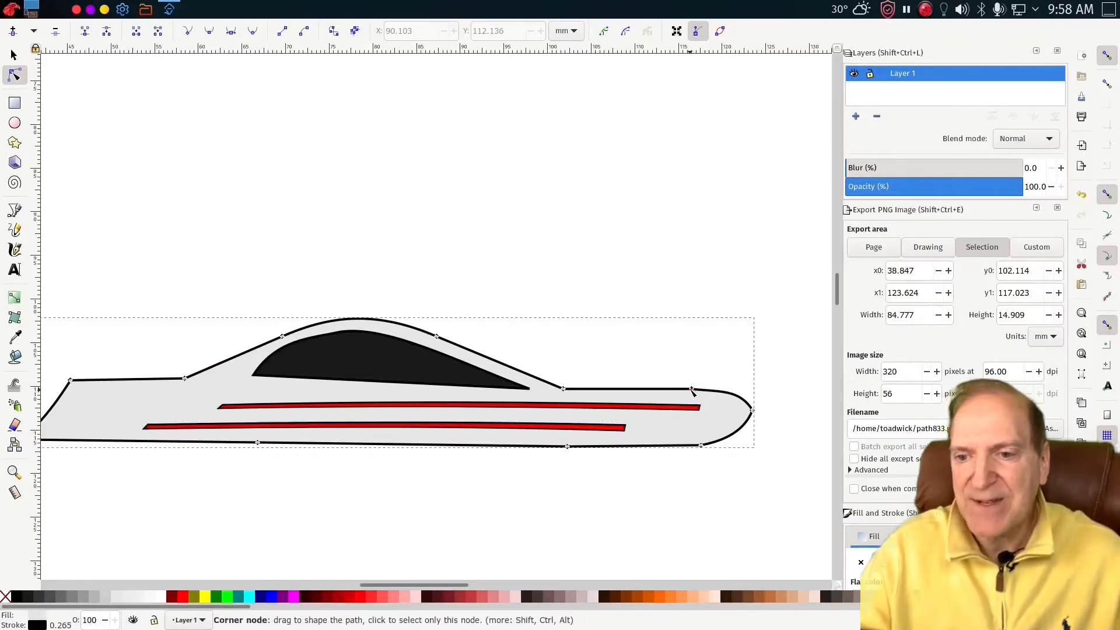
pyautogui.click(692, 389)
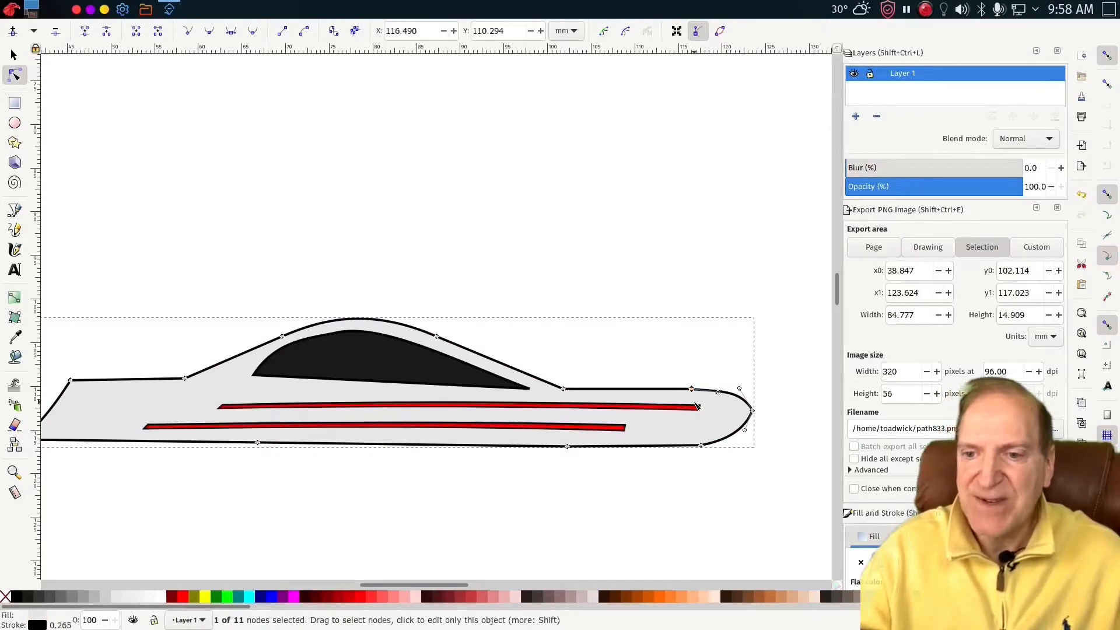
pyautogui.press('Delete')
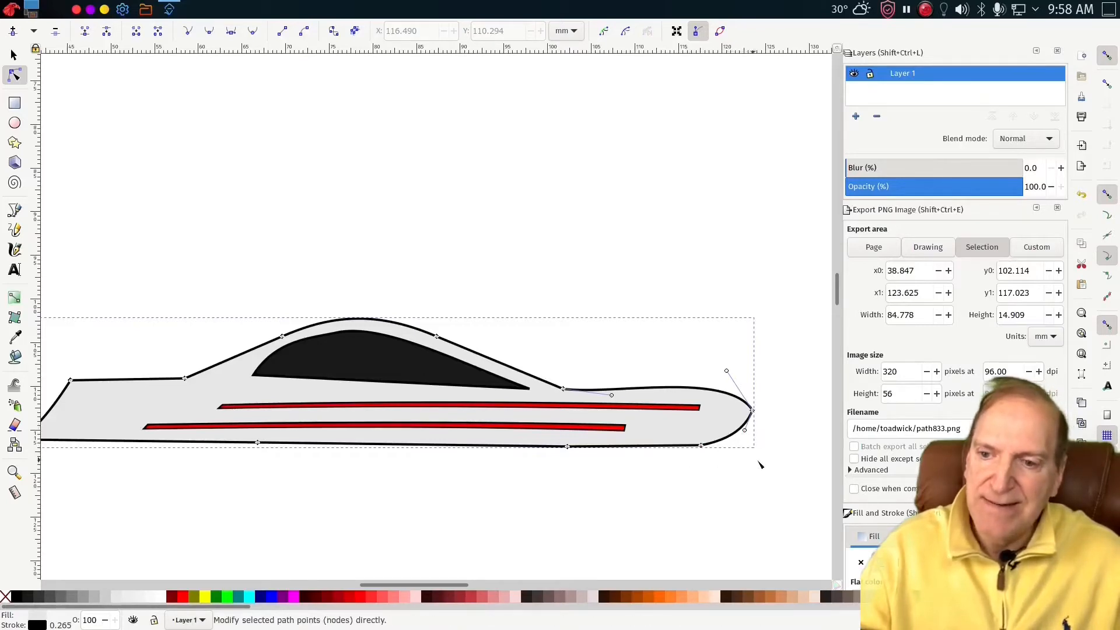
pyautogui.keyDown('ctrl'); pyautogui.scroll(-1, 685, 485); pyautogui.keyUp('ctrl')
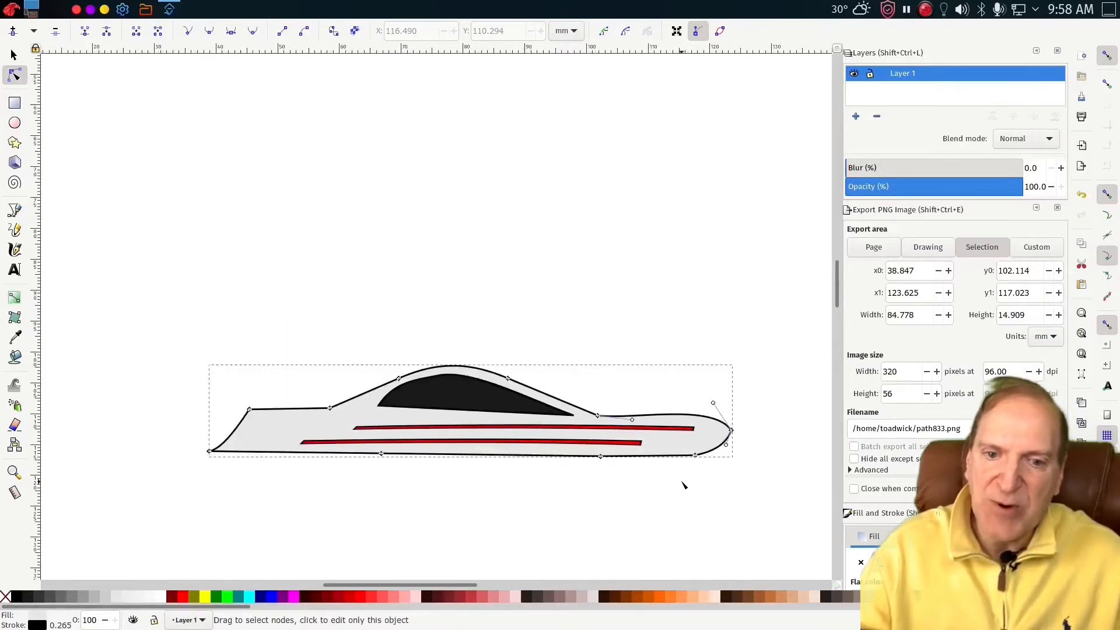
pyautogui.keyDown('ctrl'); pyautogui.scroll(-1, 684, 485); pyautogui.keyUp('ctrl')
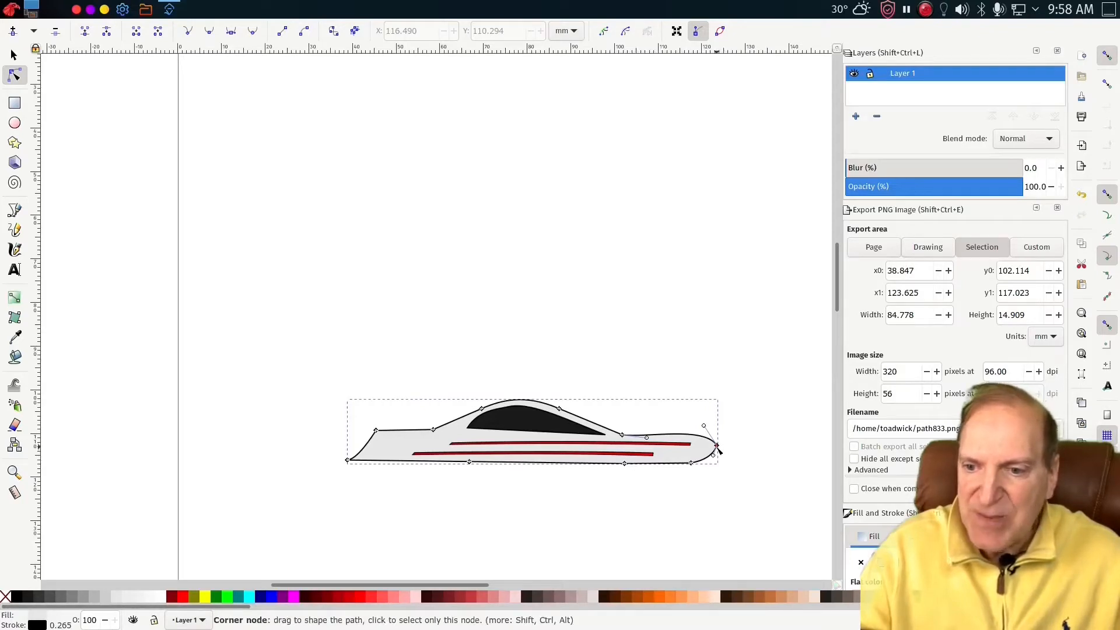
pyautogui.moveTo(717, 446); pyautogui.dragTo(719, 450)
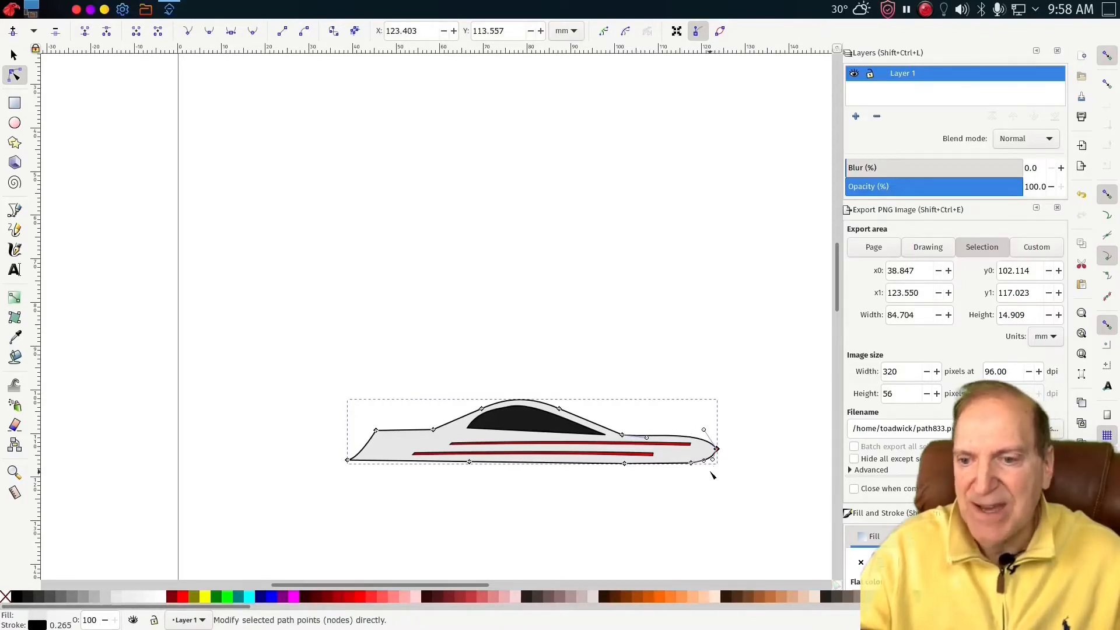
# - Round the front ends of both red stripes by curving their short edges outward
pyautogui.keyDown('ctrl'); pyautogui.scroll(2, 613, 489); pyautogui.keyUp('ctrl')
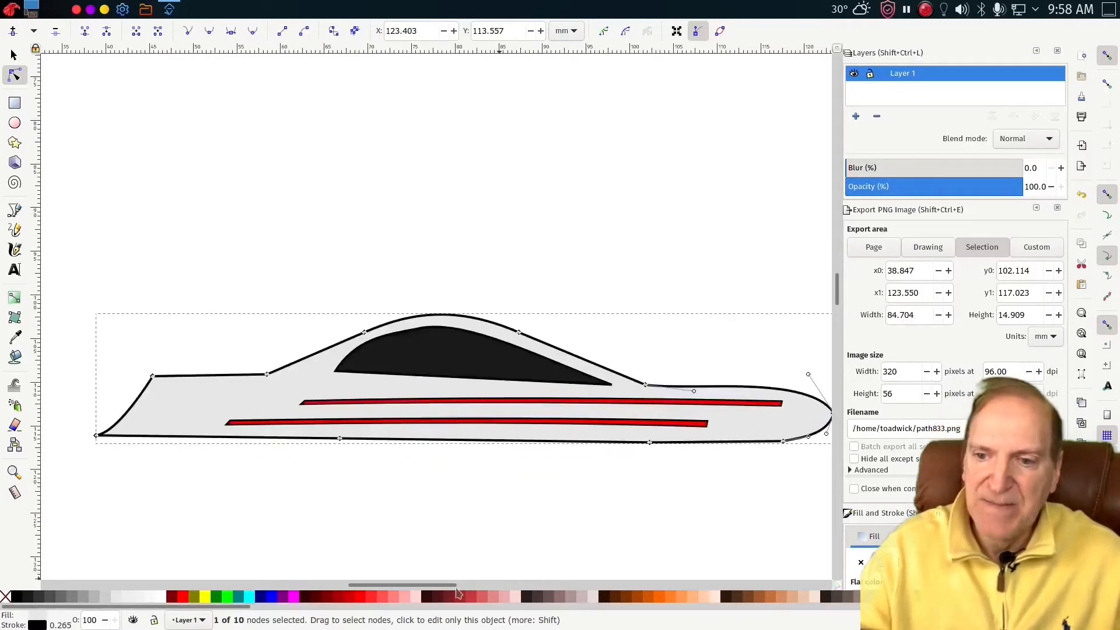
pyautogui.moveTo(433, 589); pyautogui.dragTo(450, 590)
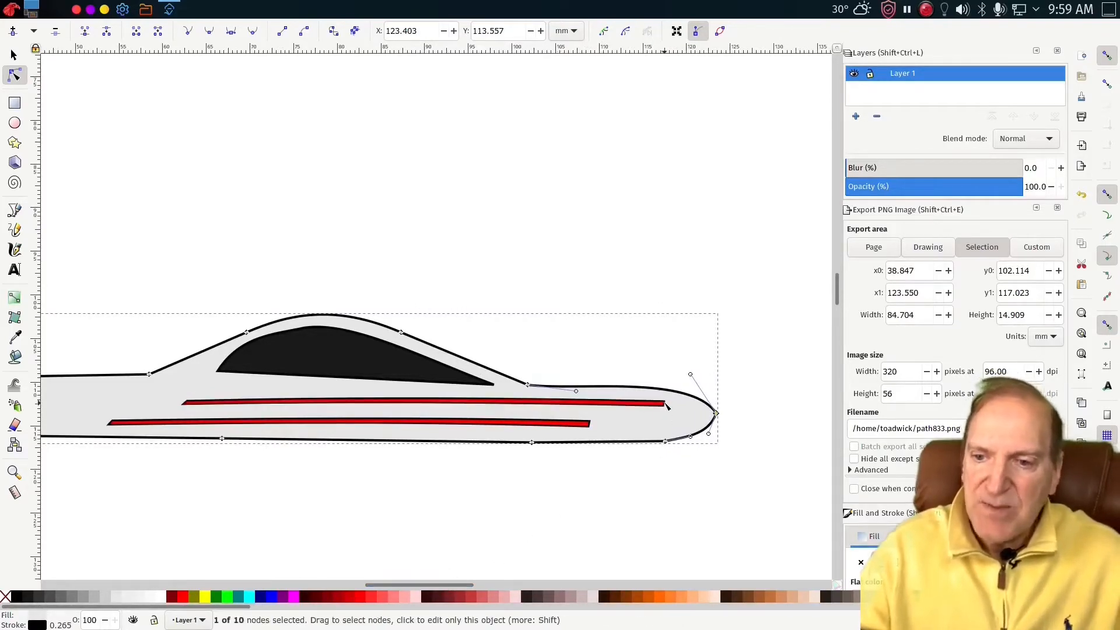
pyautogui.press('Escape')
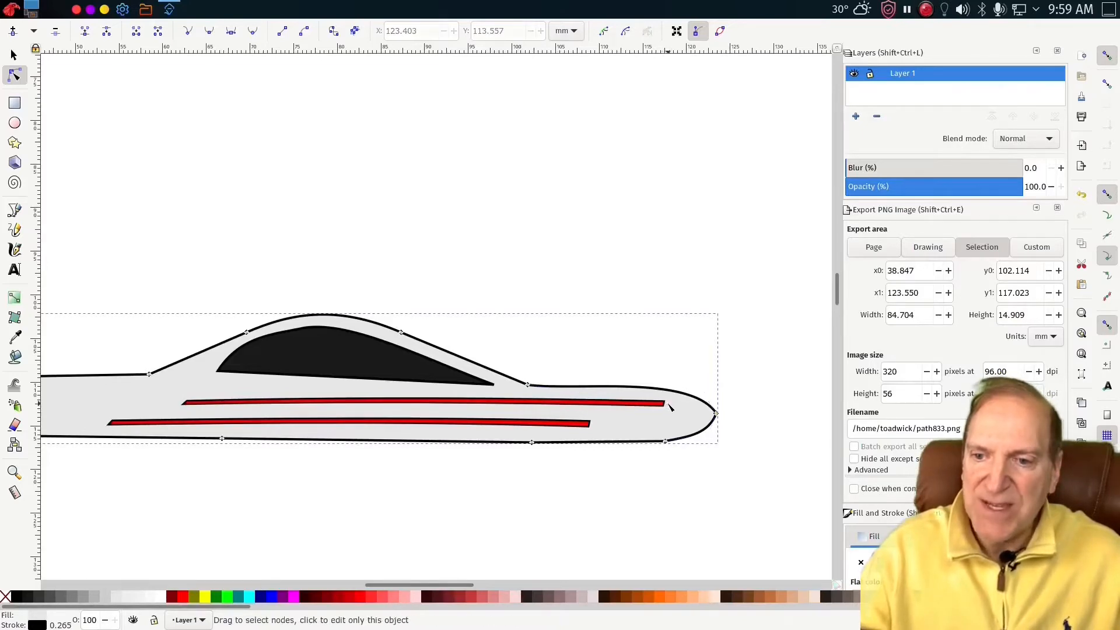
pyautogui.keyDown('ctrl'); pyautogui.scroll(3, 661, 412); pyautogui.keyUp('ctrl')
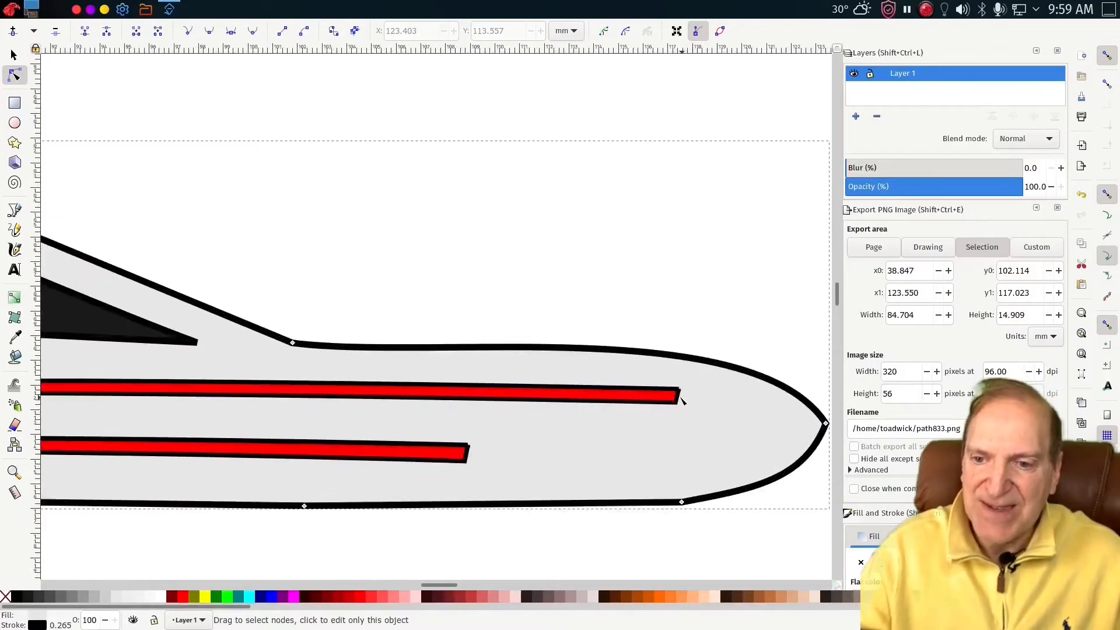
pyautogui.click(471, 458)
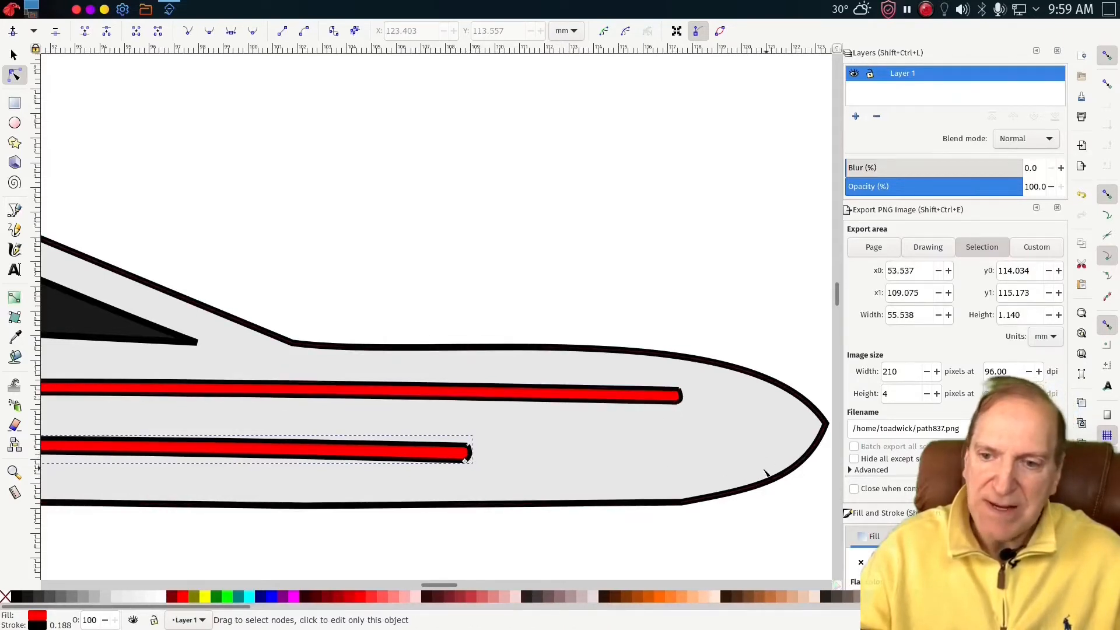
# - Remove the black outline from both red side stripes
pyautogui.scroll(-5, 863, 256)
pyautogui.click(914, 313)
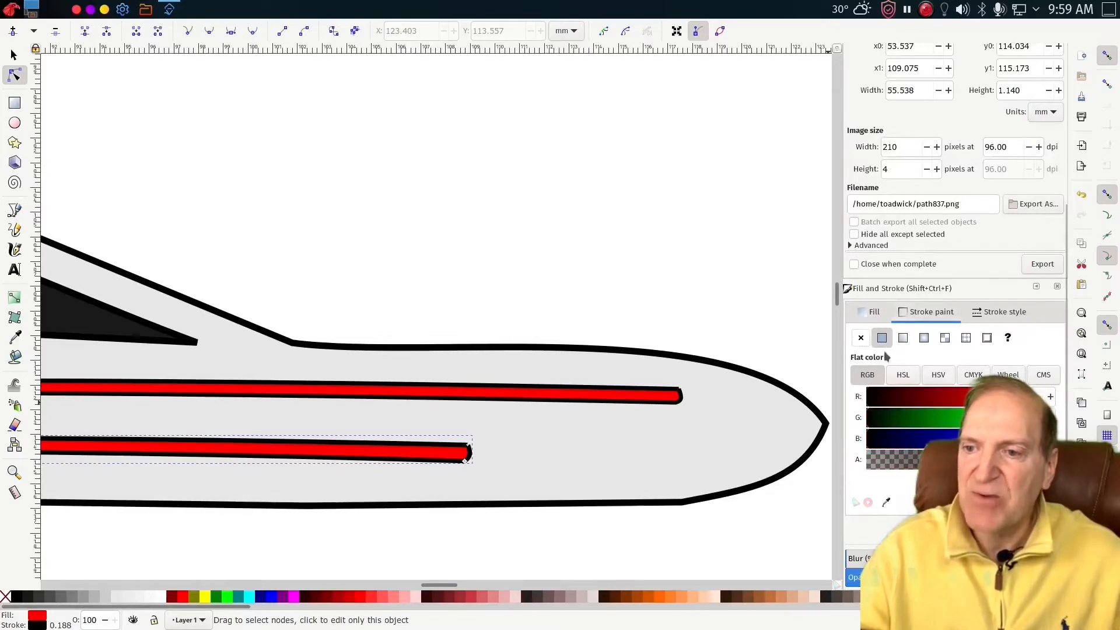
pyautogui.click(861, 339)
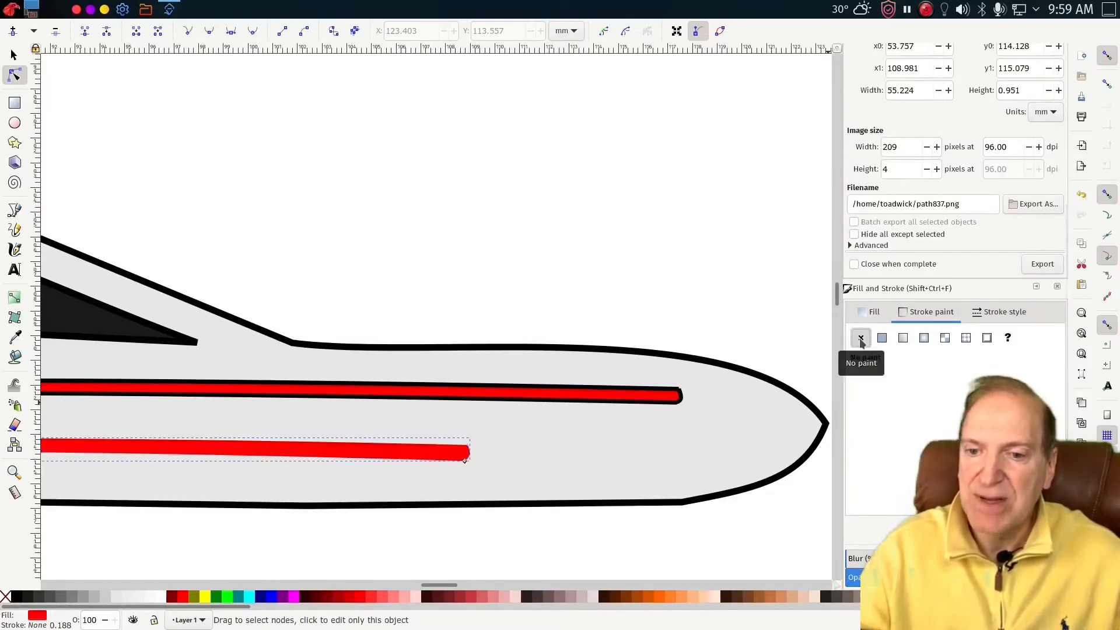
pyautogui.click(620, 400)
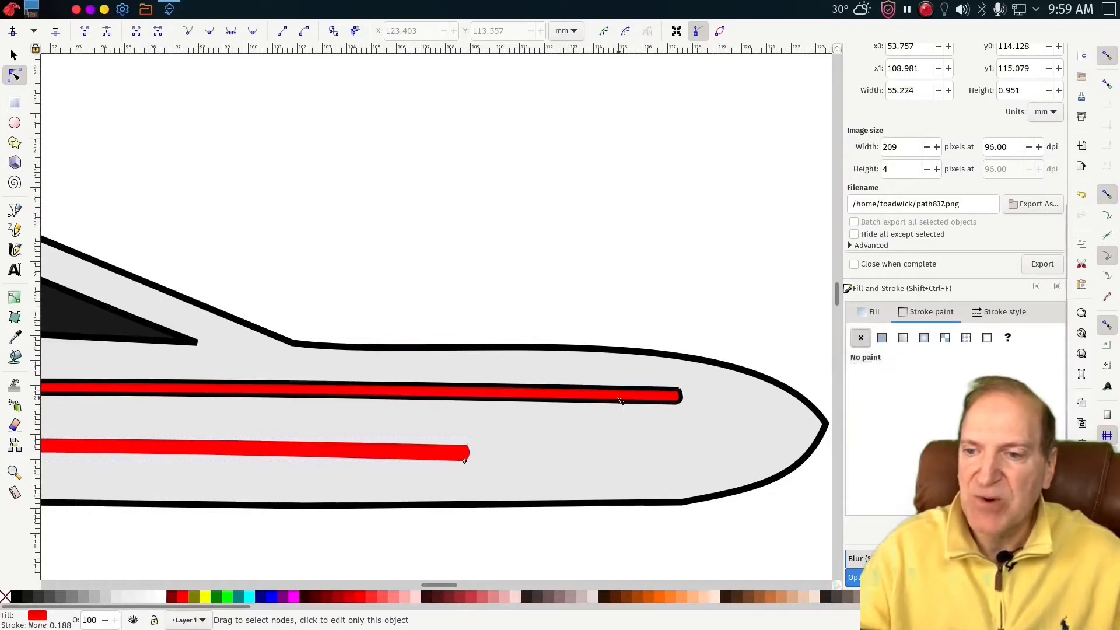
pyautogui.click(861, 338)
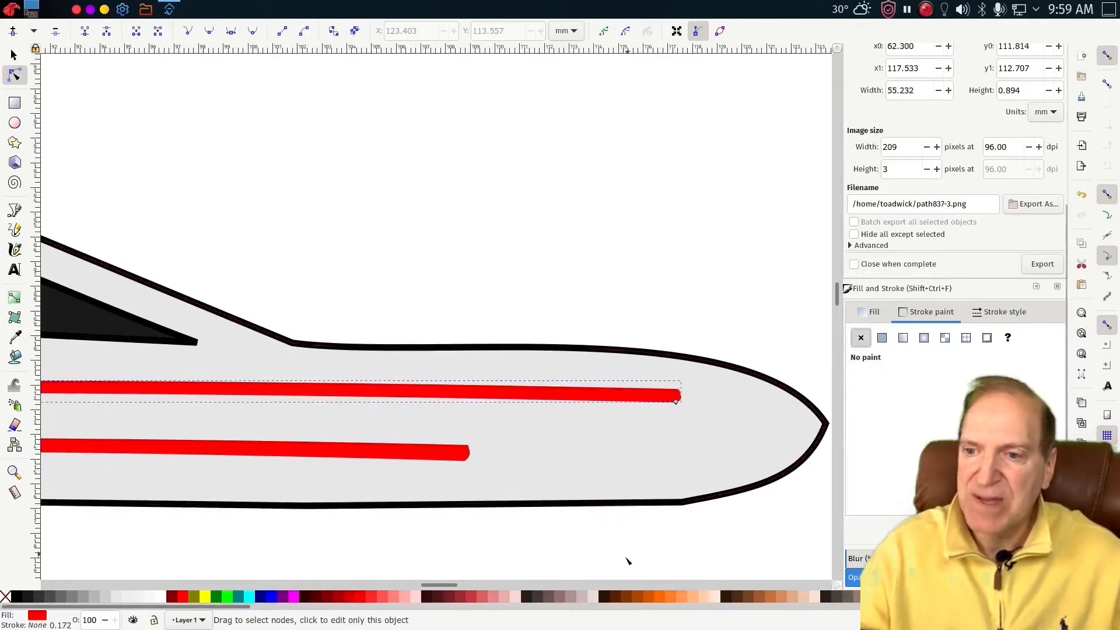
pyautogui.moveTo(446, 585); pyautogui.dragTo(417, 586)
pyautogui.keyDown('ctrl'); pyautogui.scroll(-3, 538, 463); pyautogui.keyUp('ctrl')
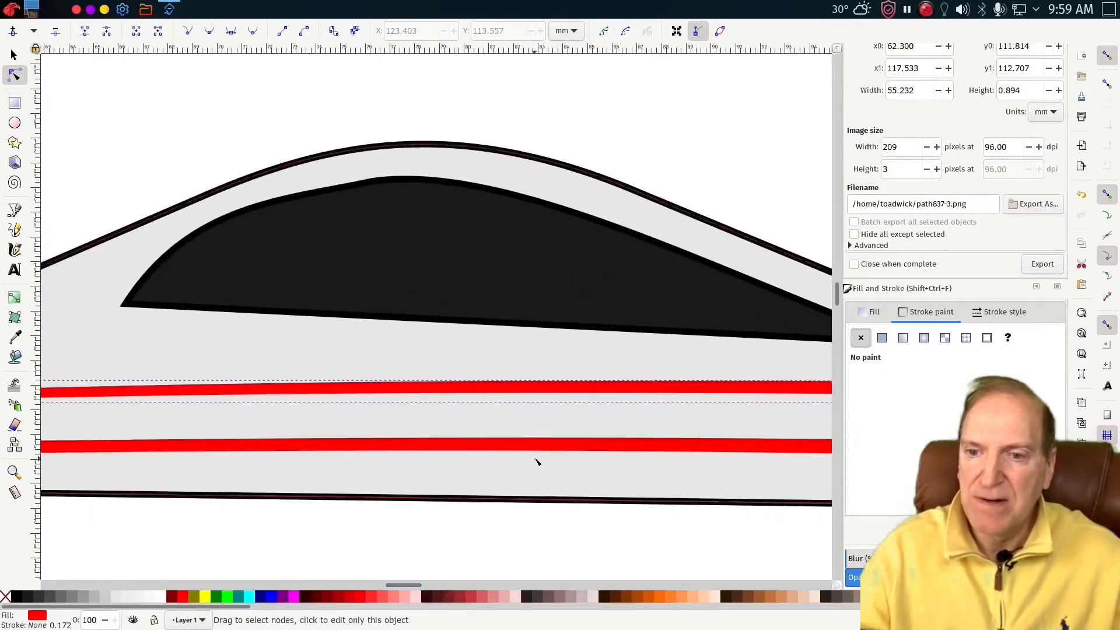
pyautogui.keyDown('ctrl'); pyautogui.scroll(-1, 541, 456); pyautogui.keyUp('ctrl')
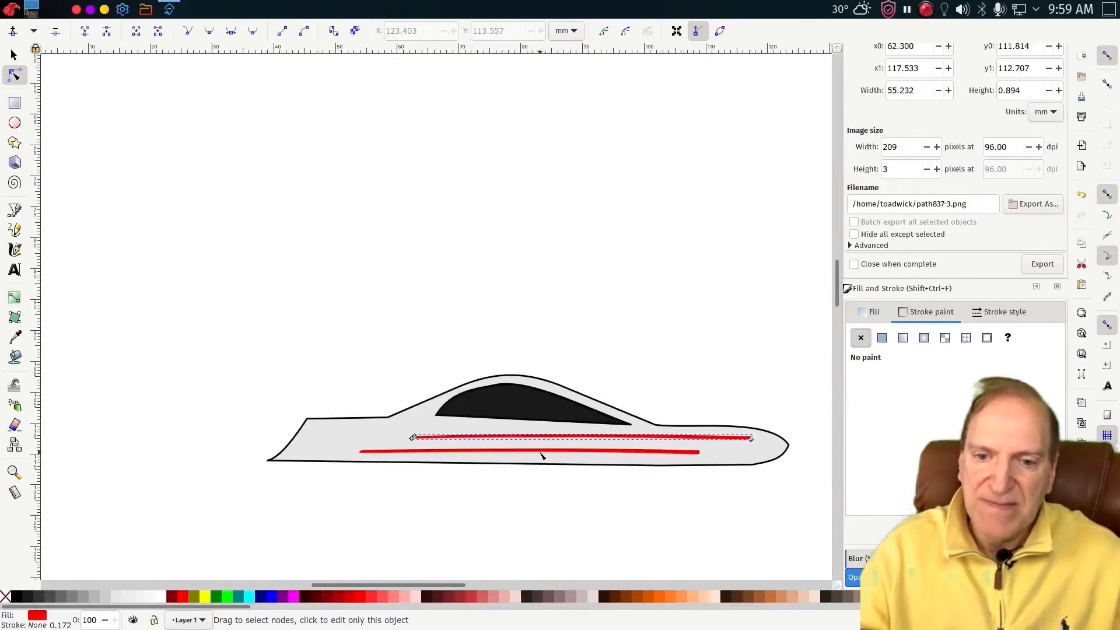
pyautogui.click(535, 483)
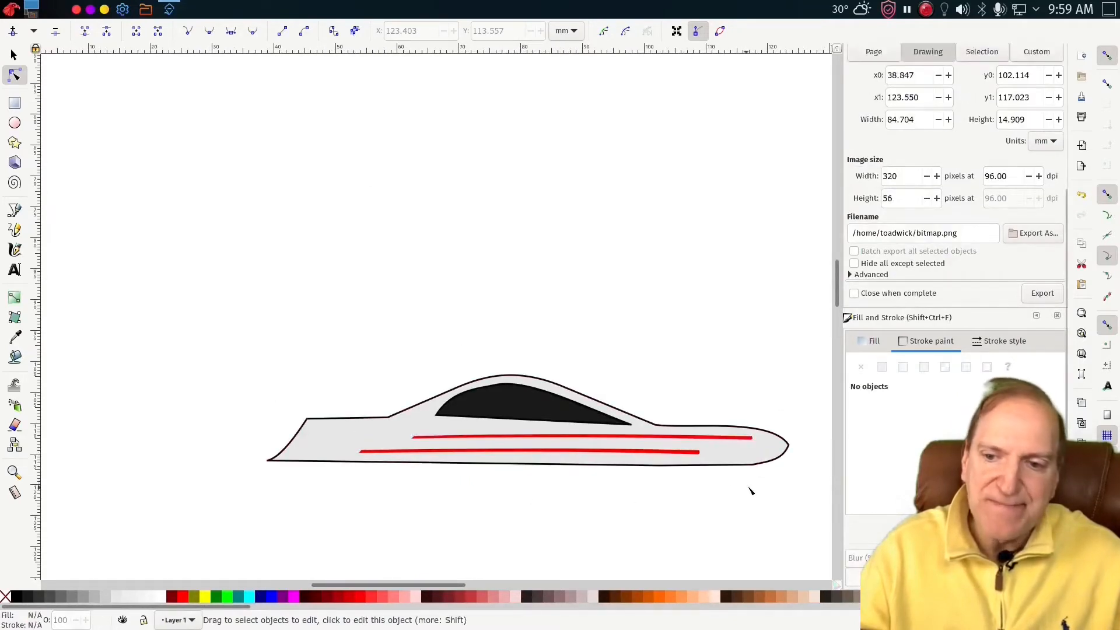
# - Restore a flat black outline on the upper and lower red stripes
pyautogui.click(748, 438)
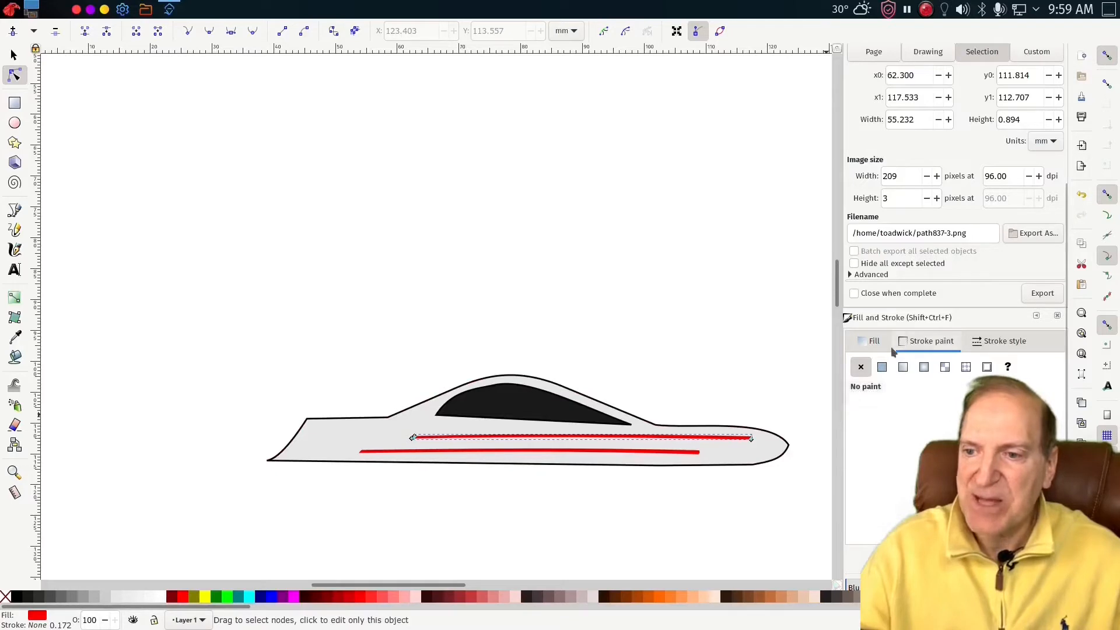
pyautogui.click(882, 367)
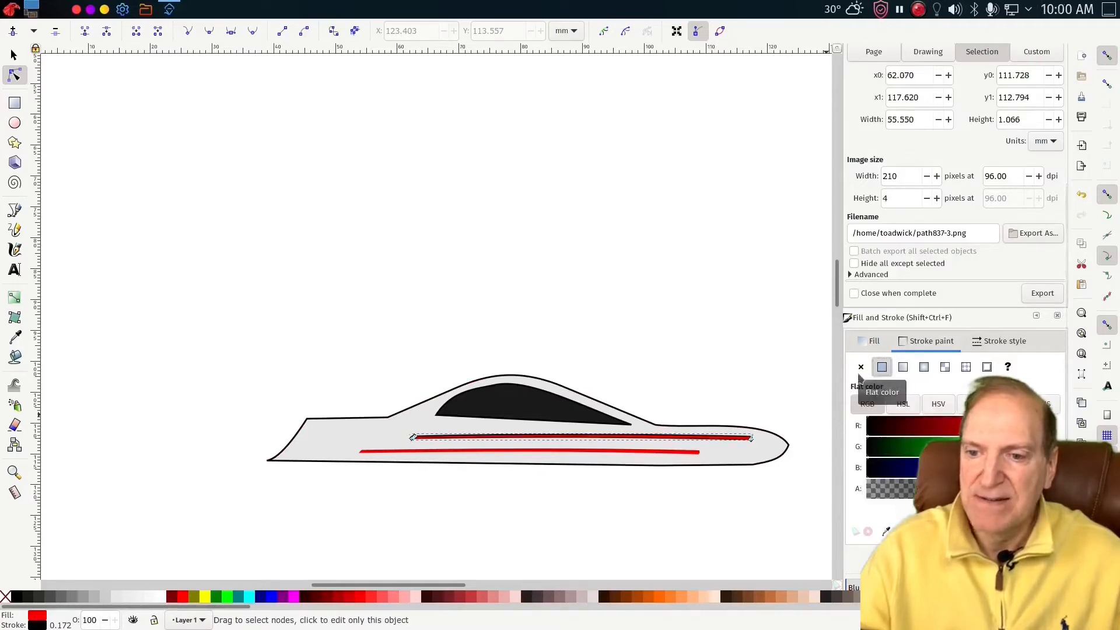
pyautogui.click(773, 482)
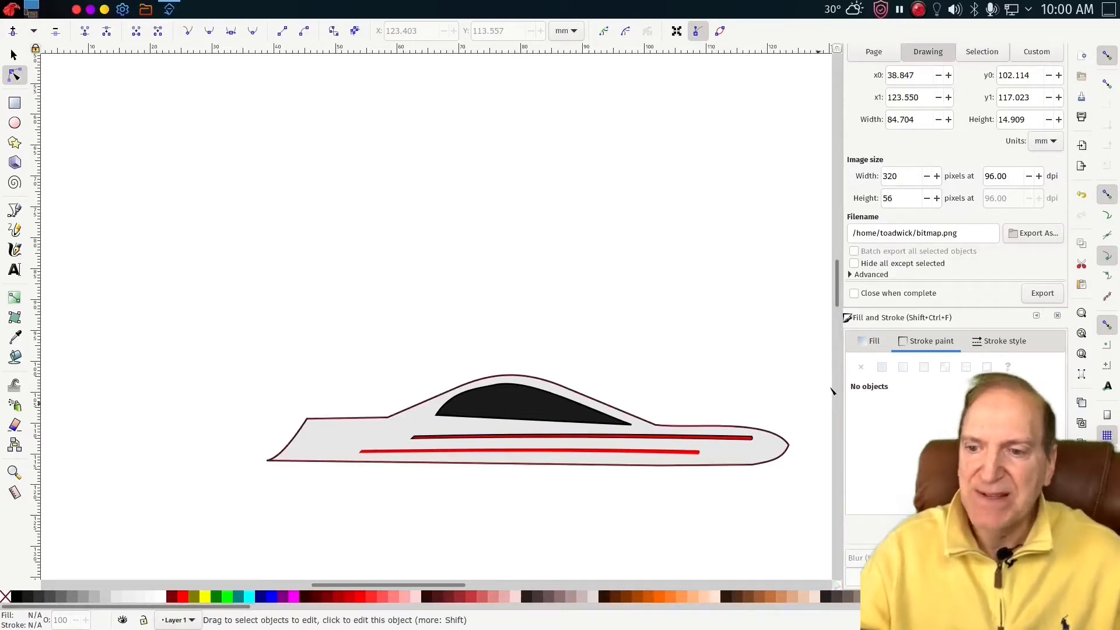
pyautogui.click(682, 456)
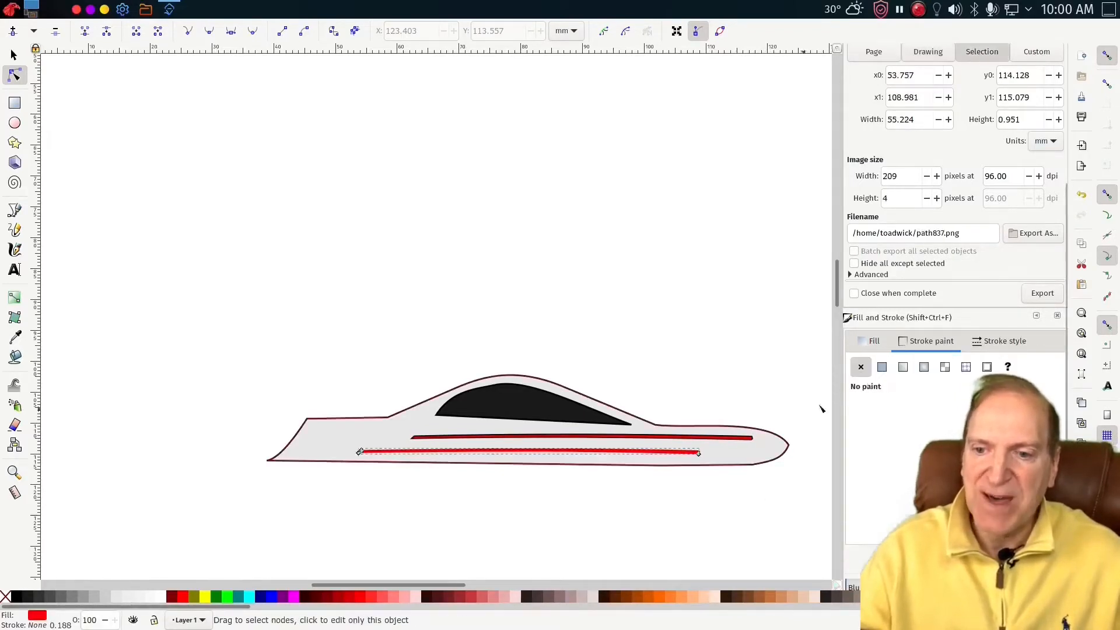
pyautogui.click(882, 367)
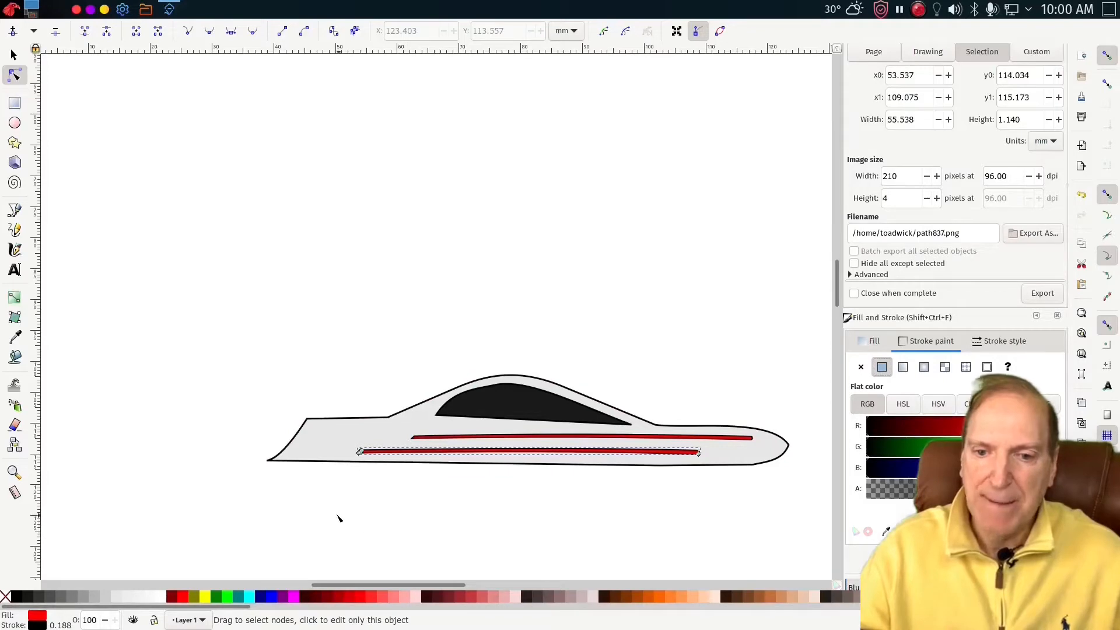
# - Shift the hull's tail edge slightly forward, move its upper corner node, and bend the adjoining rear top edge into a shallow dip
pyautogui.click(294, 442)
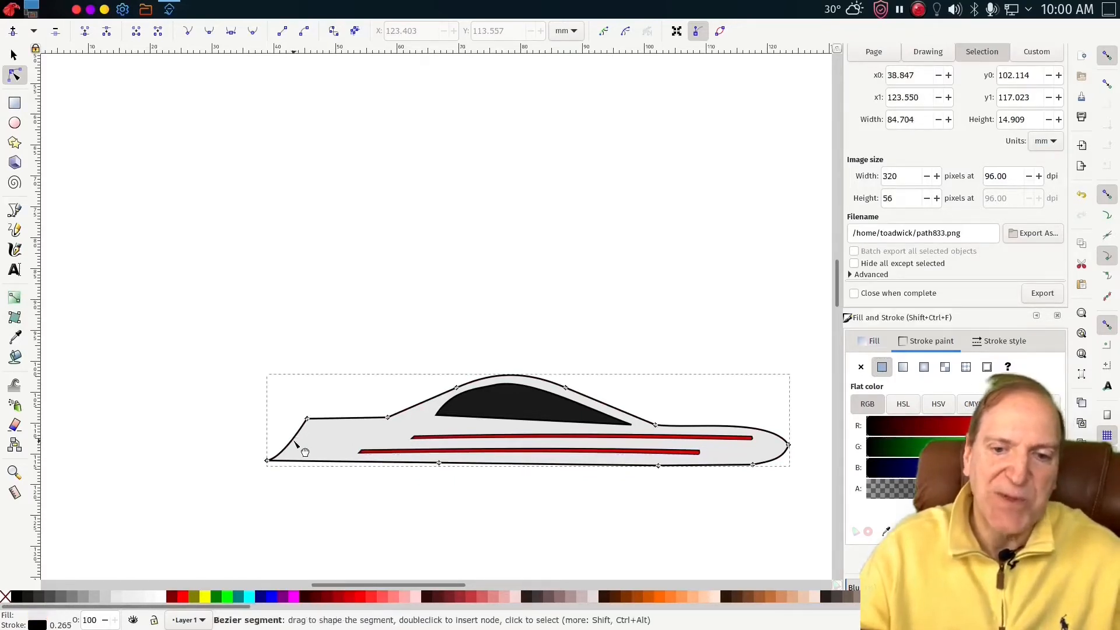
pyautogui.click(294, 442)
pyautogui.moveTo(294, 443); pyautogui.dragTo(313, 424)
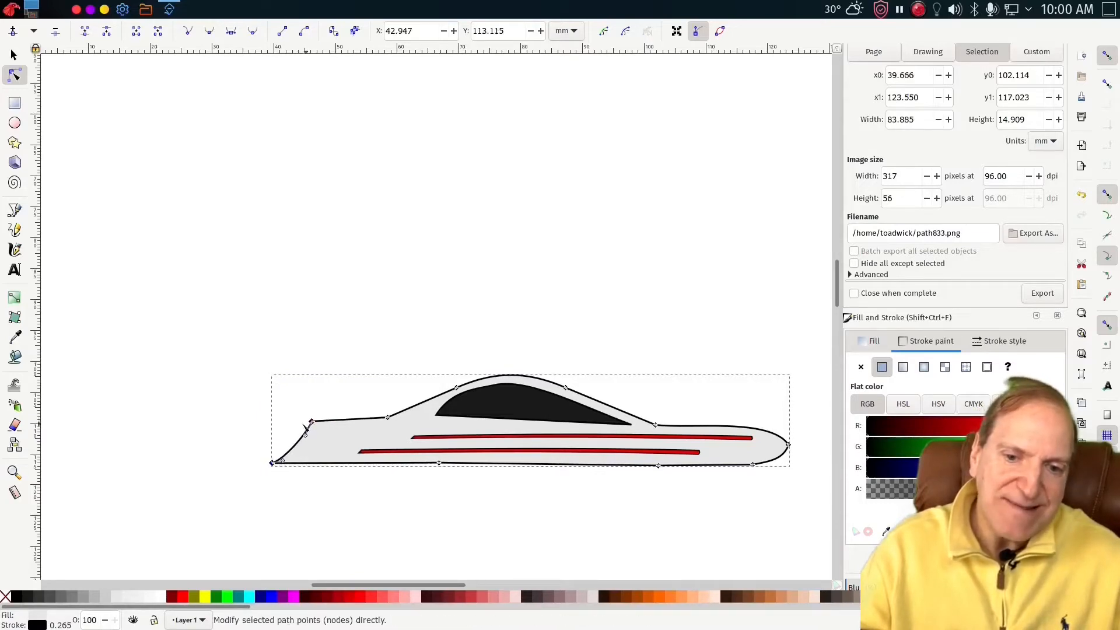
pyautogui.click(221, 428)
pyautogui.click(312, 421)
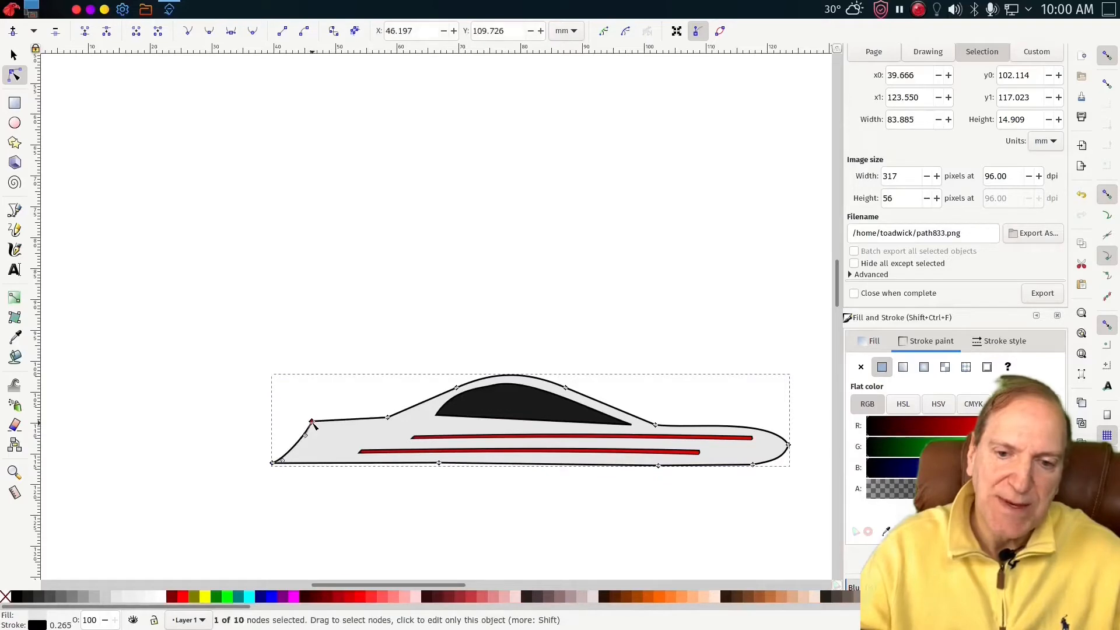
pyautogui.moveTo(313, 424); pyautogui.dragTo(336, 426)
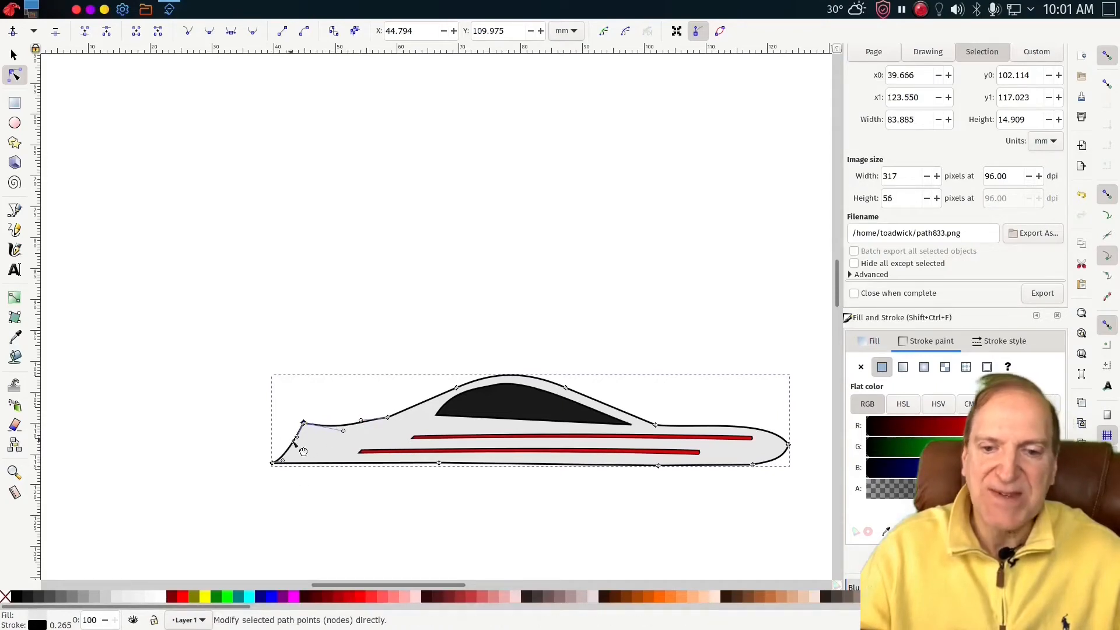
pyautogui.click(241, 420)
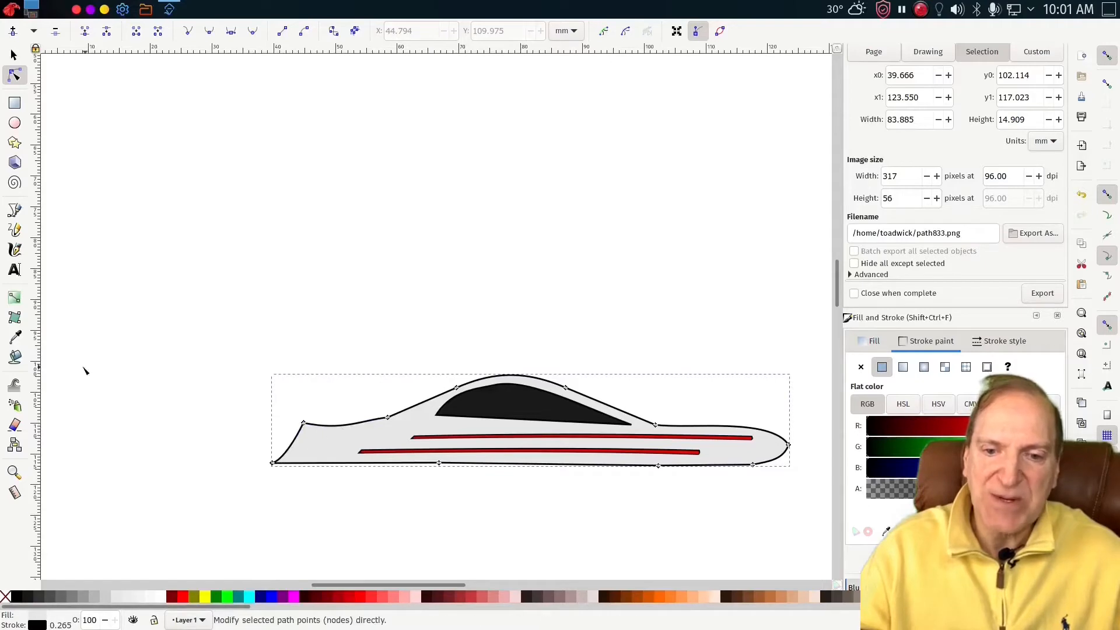
# - Draw a closed four-sided slanted panel about 7.9 mm wide and 6.9 mm high over the hull's tail end
pyautogui.click(15, 211)
pyautogui.click(318, 426)
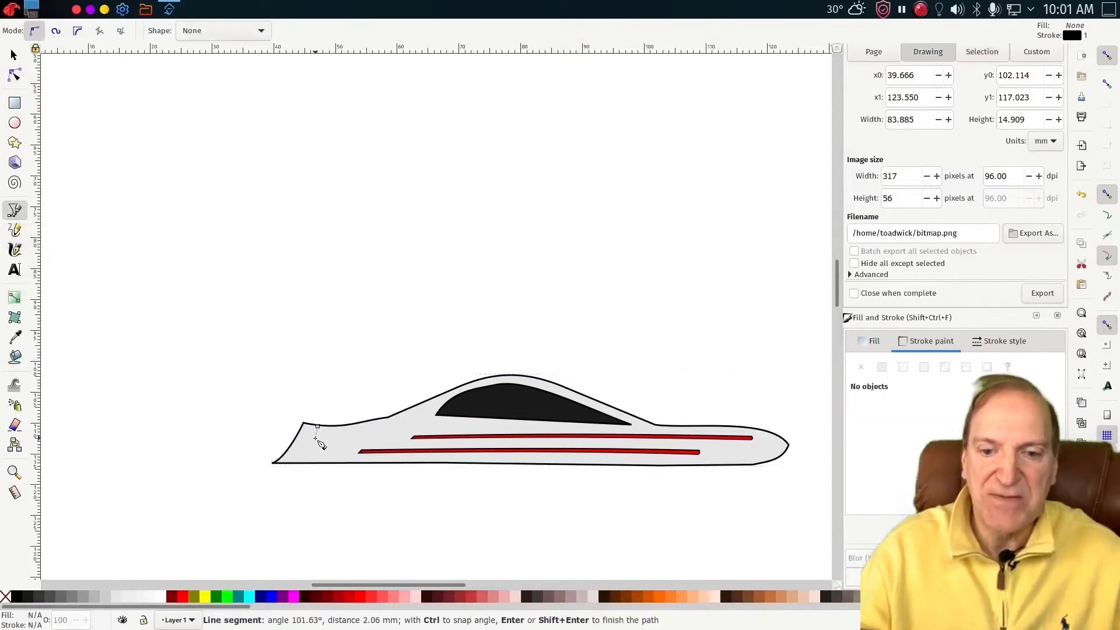
pyautogui.click(300, 464)
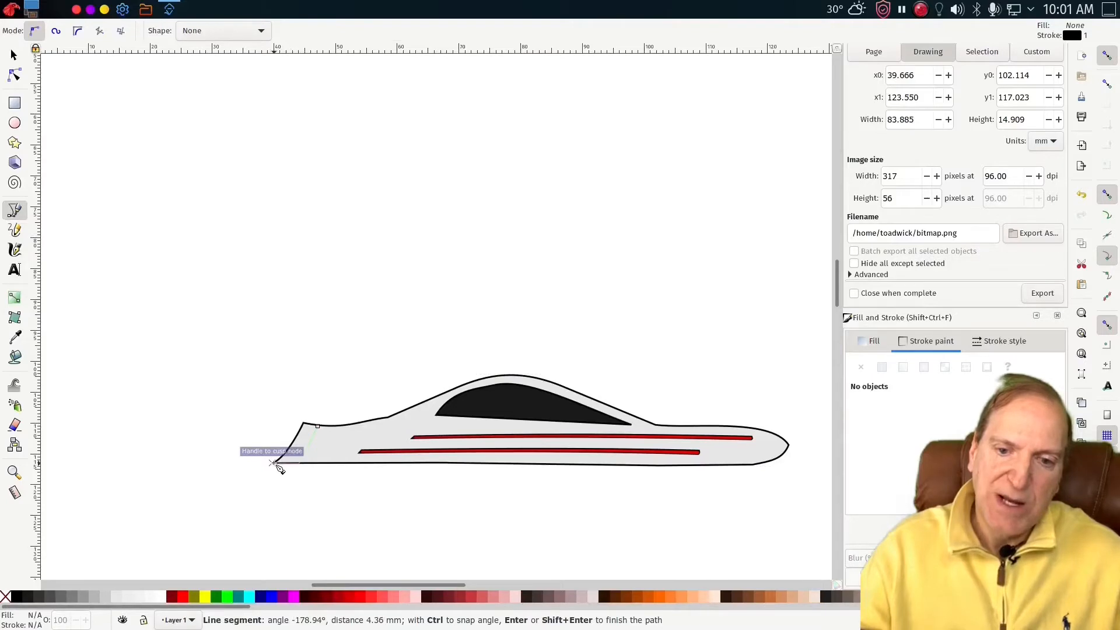
pyautogui.click(274, 464)
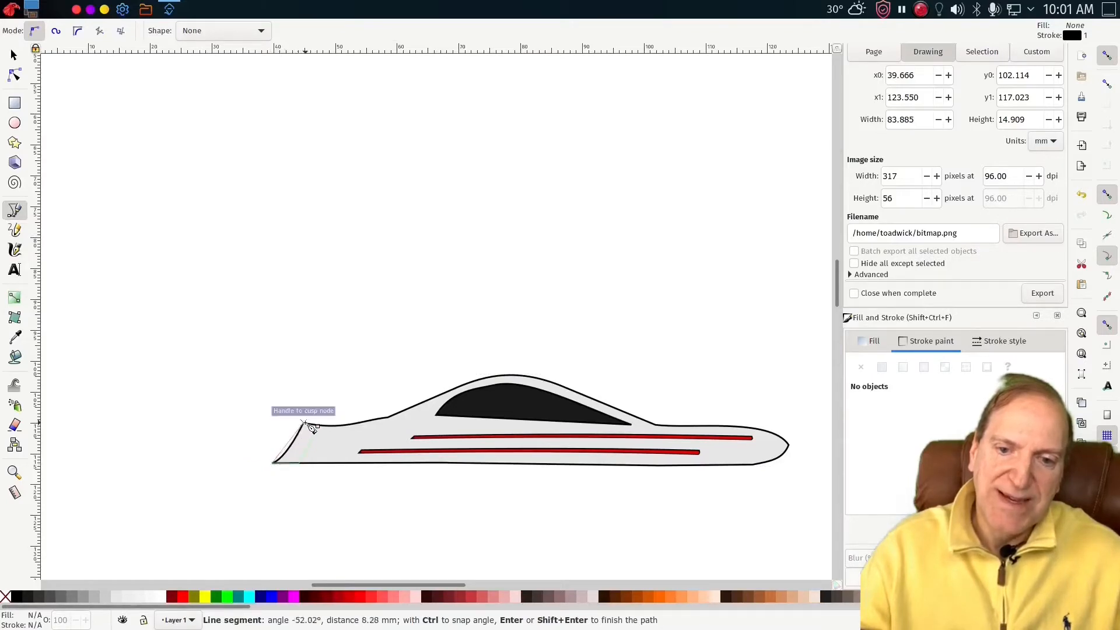
pyautogui.click(319, 429)
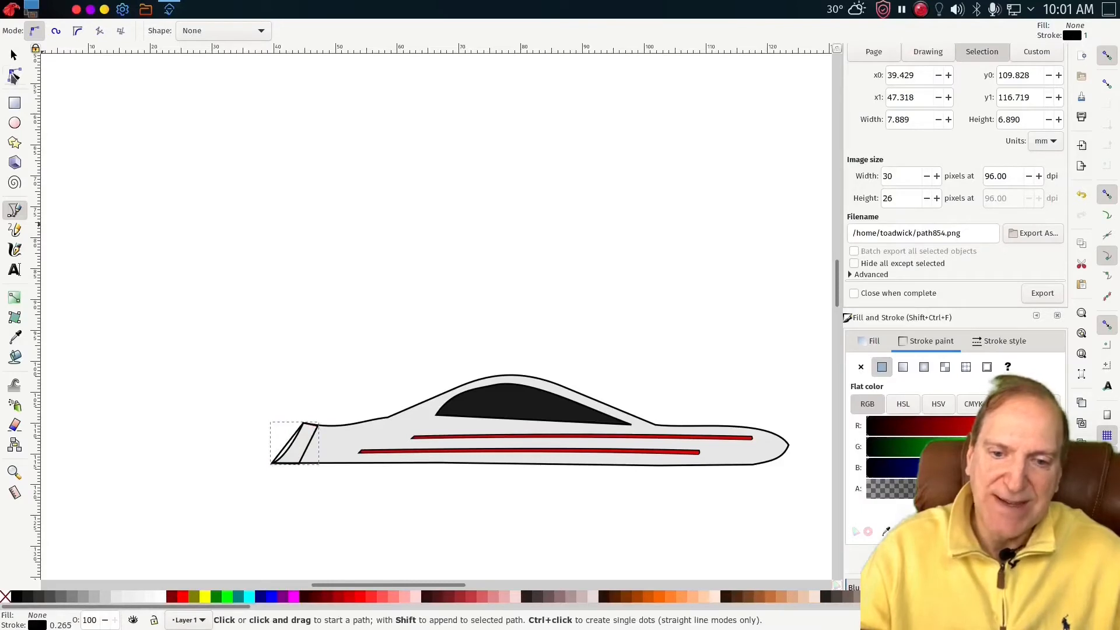
# - Curve both slanted edges of the tail panel so they follow the concave shape of the hull's rear edge
pyautogui.click(14, 76)
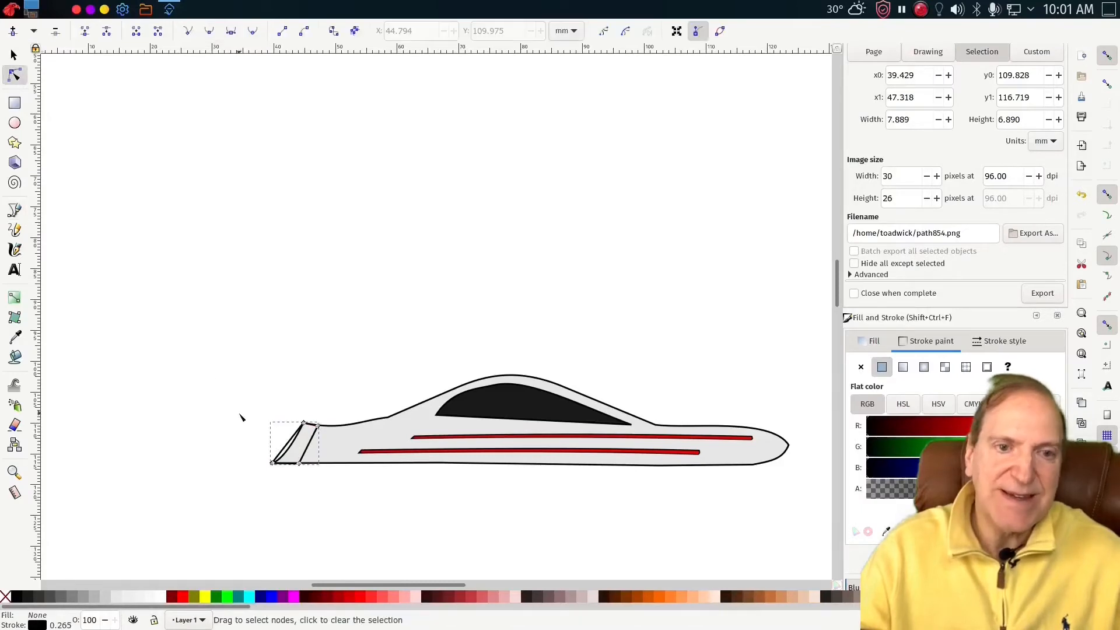
pyautogui.click(301, 454)
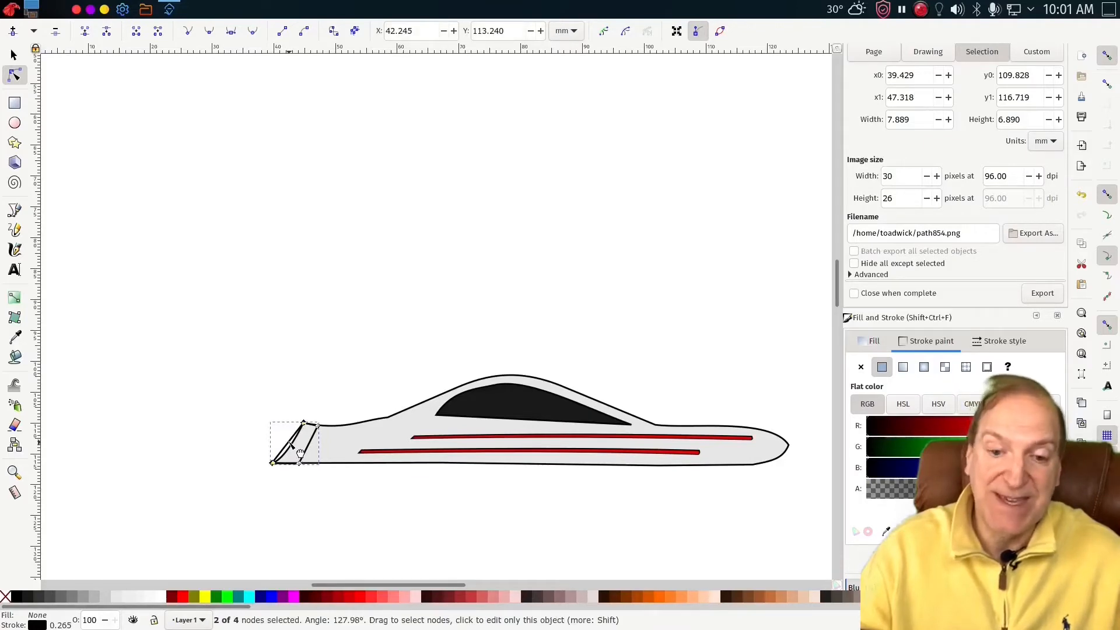
pyautogui.moveTo(299, 454); pyautogui.dragTo(302, 456)
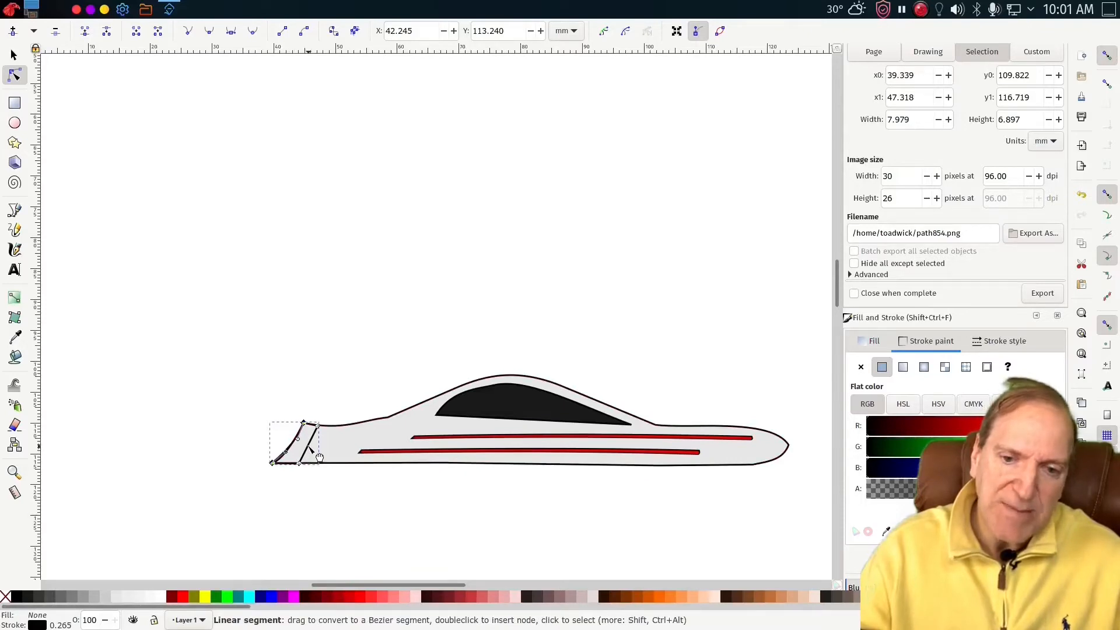
pyautogui.moveTo(309, 449); pyautogui.dragTo(311, 443)
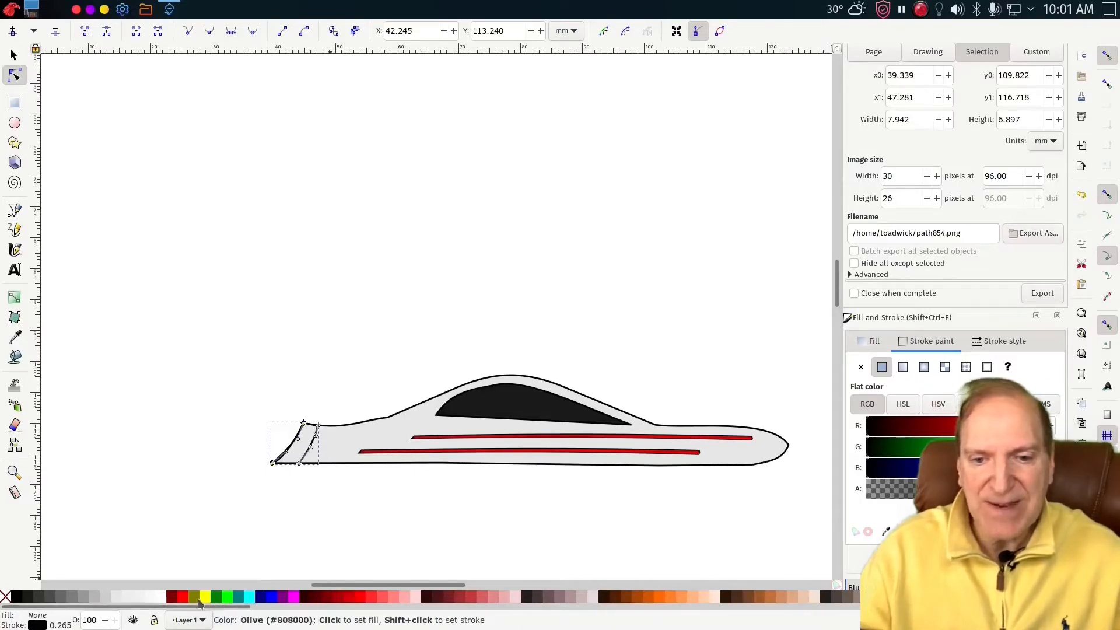
# - Fill the tail panel with 30% Gray
pyautogui.click(82, 599)
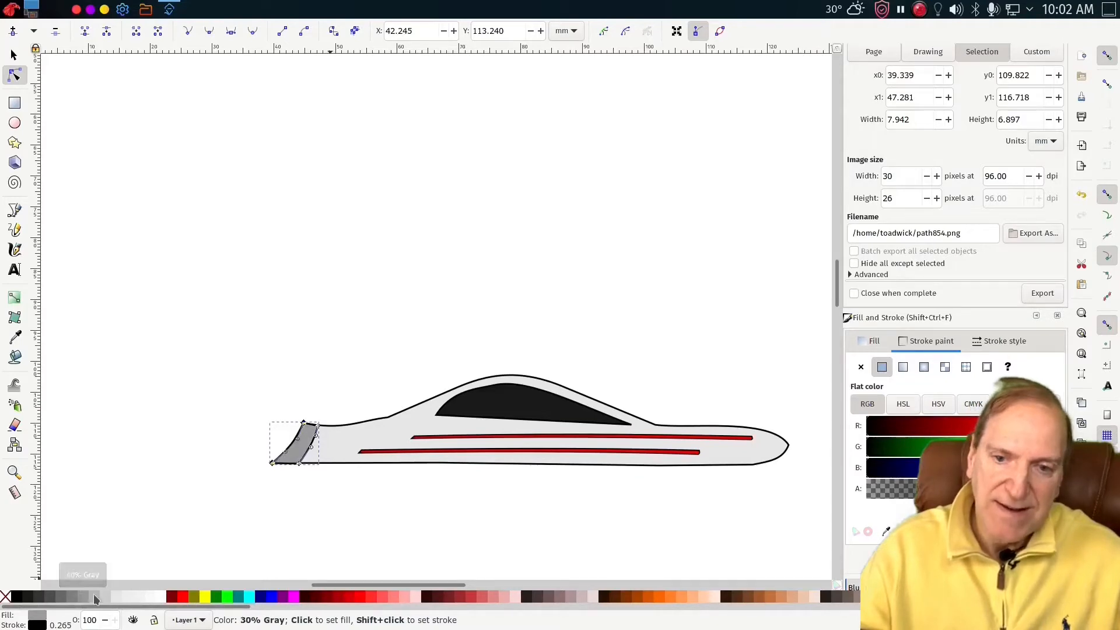
pyautogui.click(94, 596)
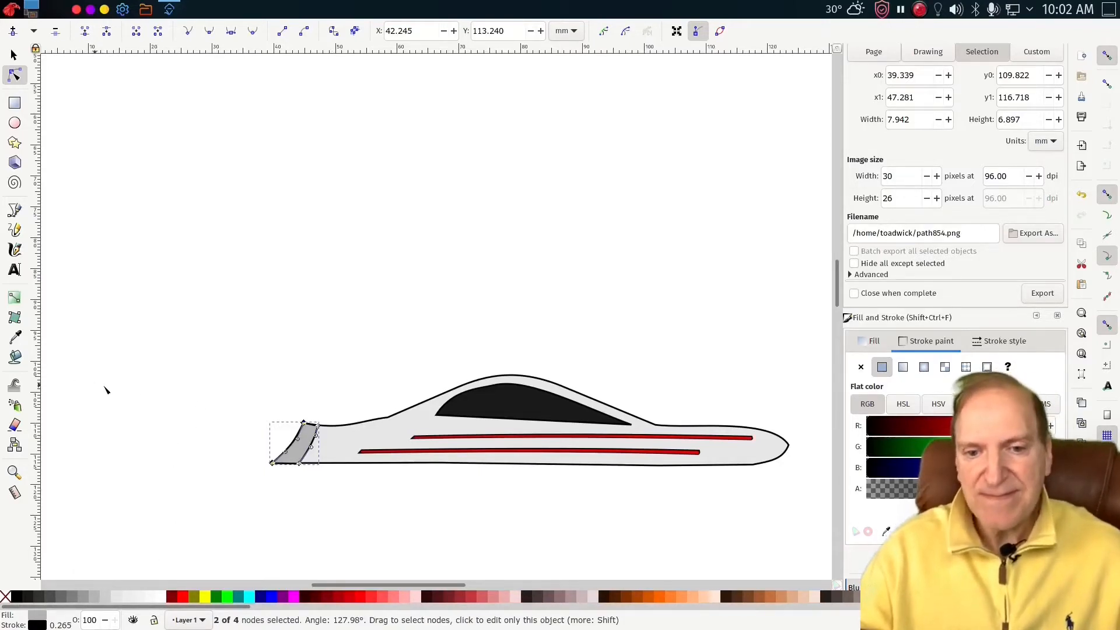
pyautogui.click(286, 379)
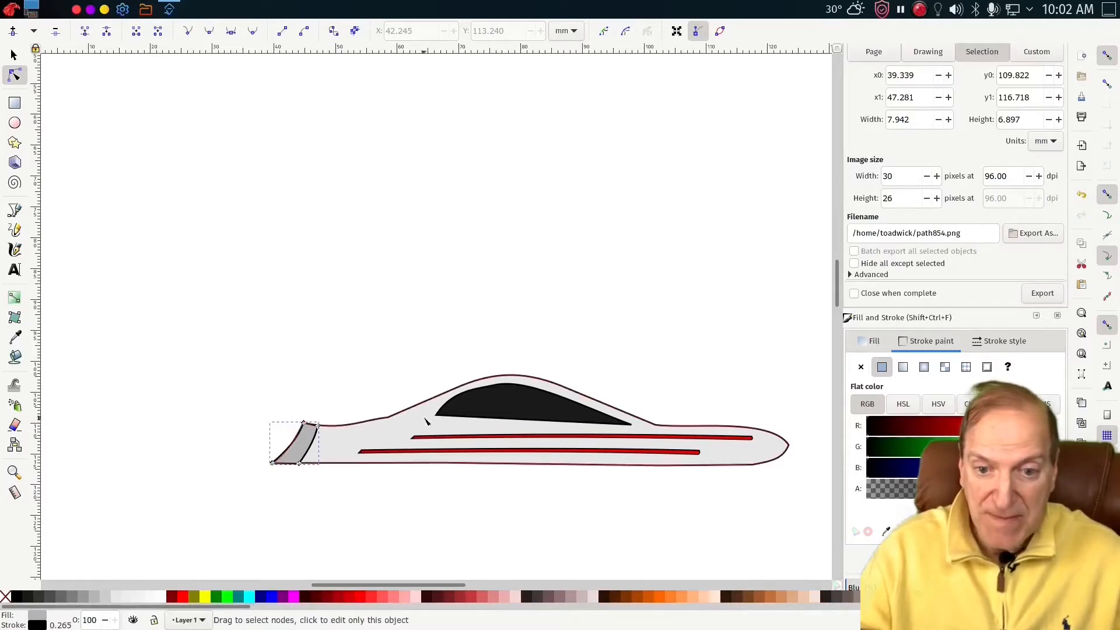
# - Apply a linear gradient to the cabin window, dark at the front, with an opaque light gray end stop placed above the hull's tail
pyautogui.click(487, 407)
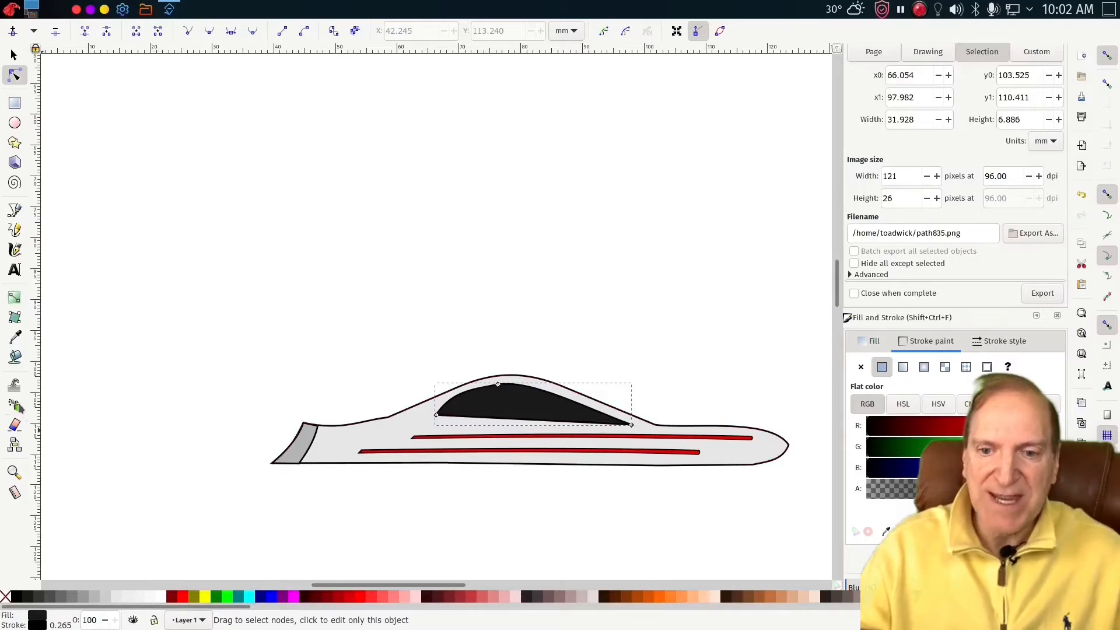
pyautogui.click(14, 297)
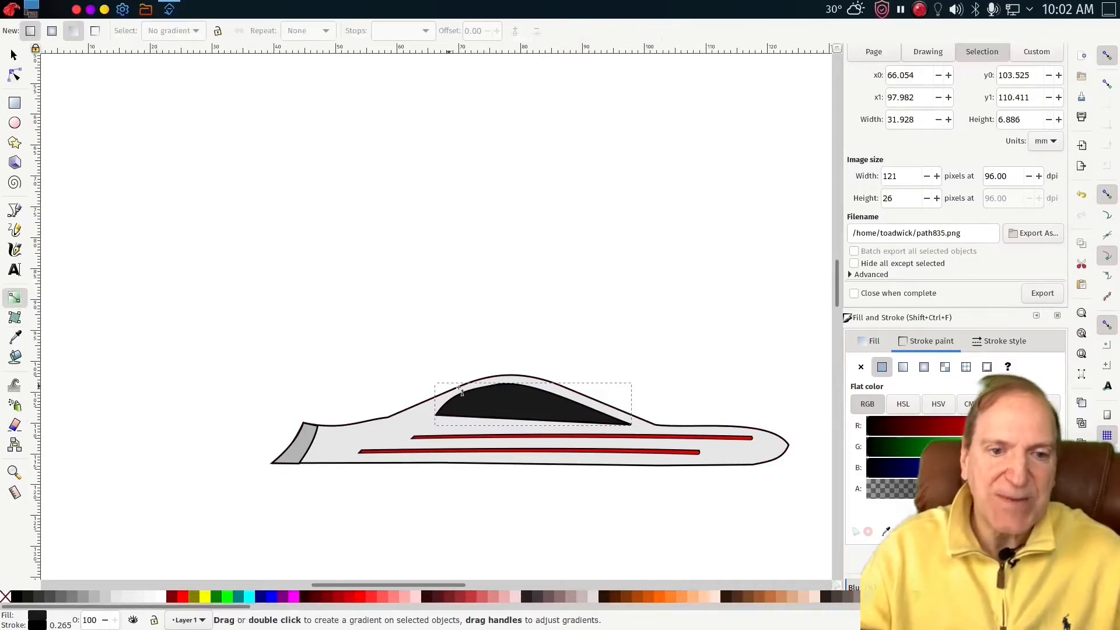
pyautogui.moveTo(562, 411); pyautogui.dragTo(367, 387)
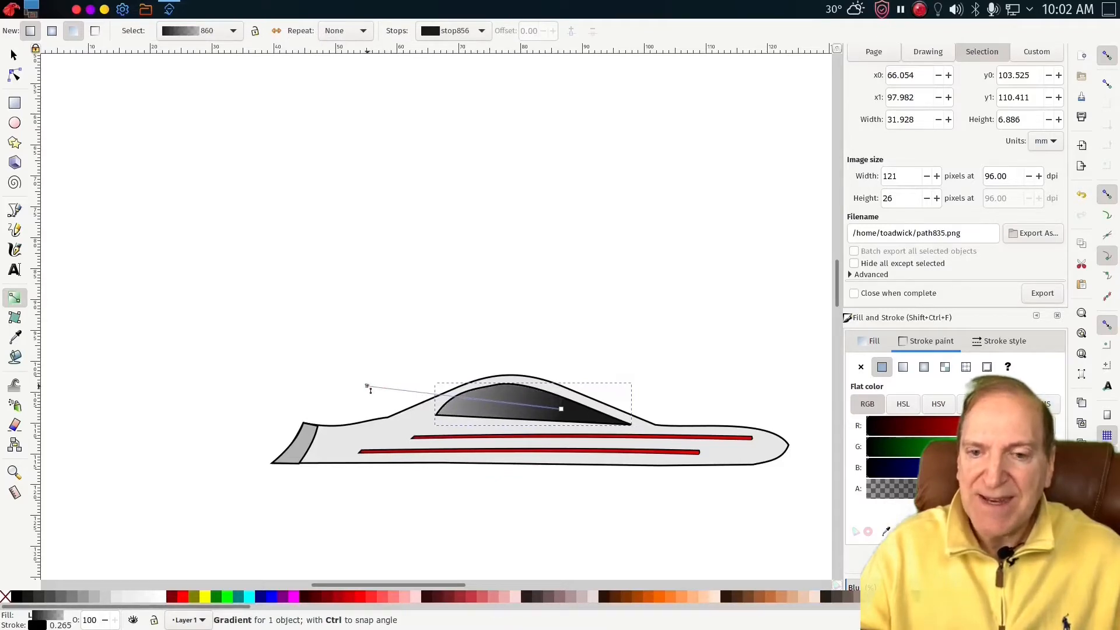
pyautogui.moveTo(367, 386); pyautogui.dragTo(311, 380)
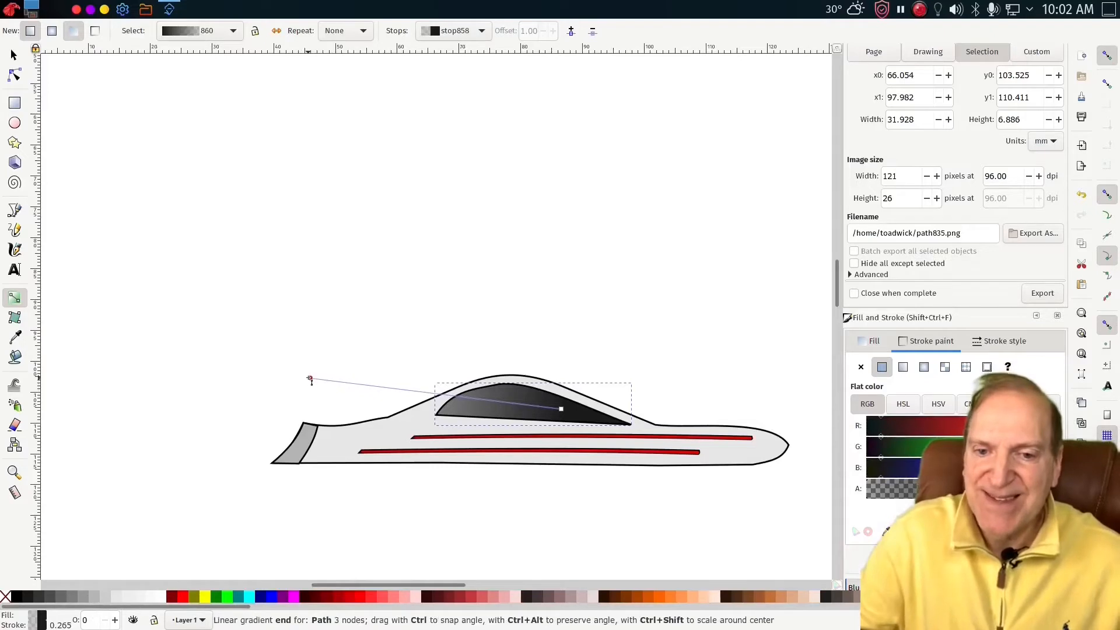
pyautogui.click(116, 598)
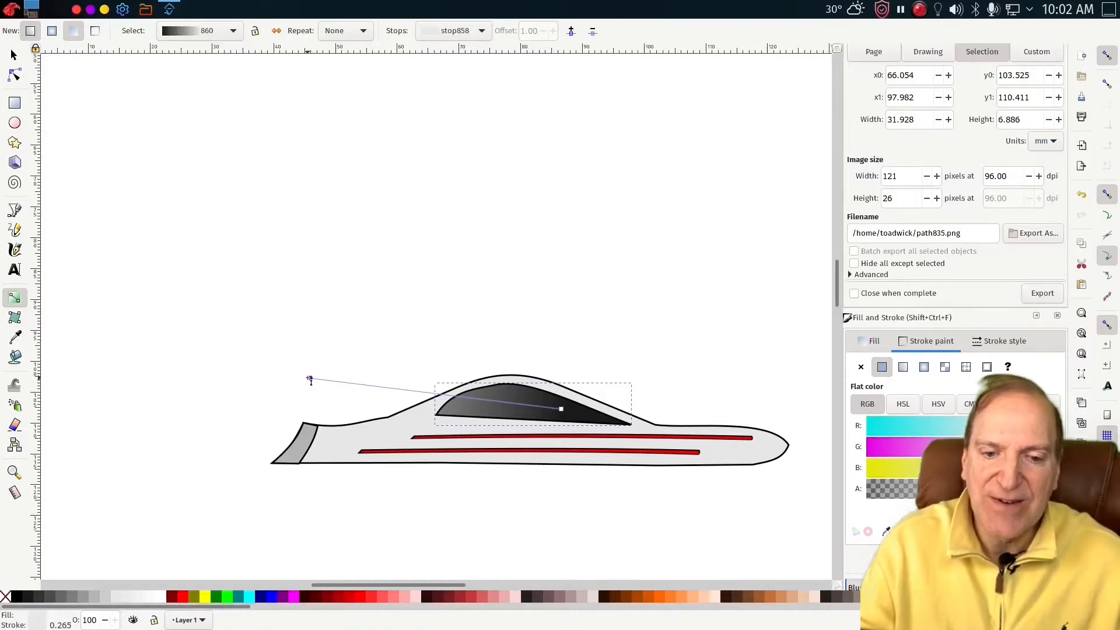
pyautogui.click(311, 378)
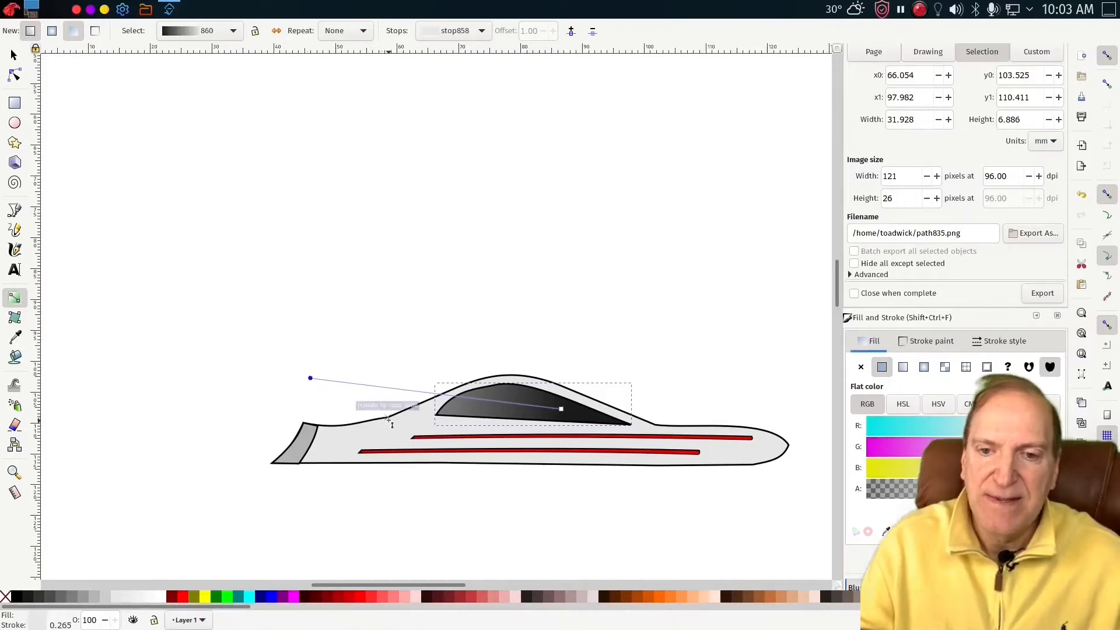
pyautogui.click(389, 418)
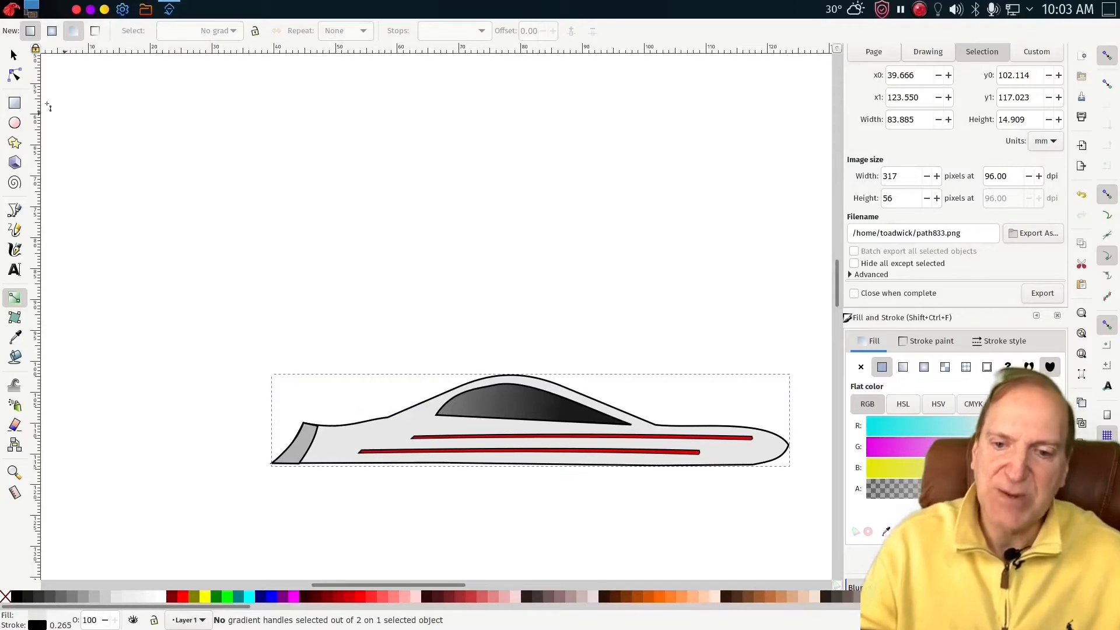
# - Delete the hull outline's corner node between the tail and the cabin so the rear slope becomes one smooth curve
pyautogui.click(14, 76)
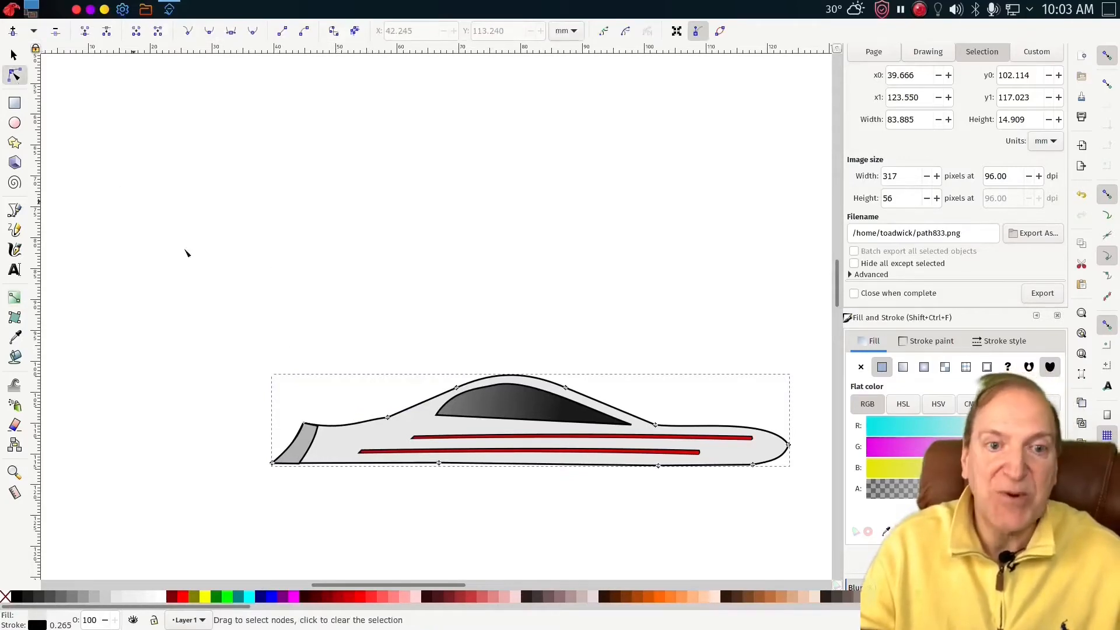
pyautogui.click(375, 424)
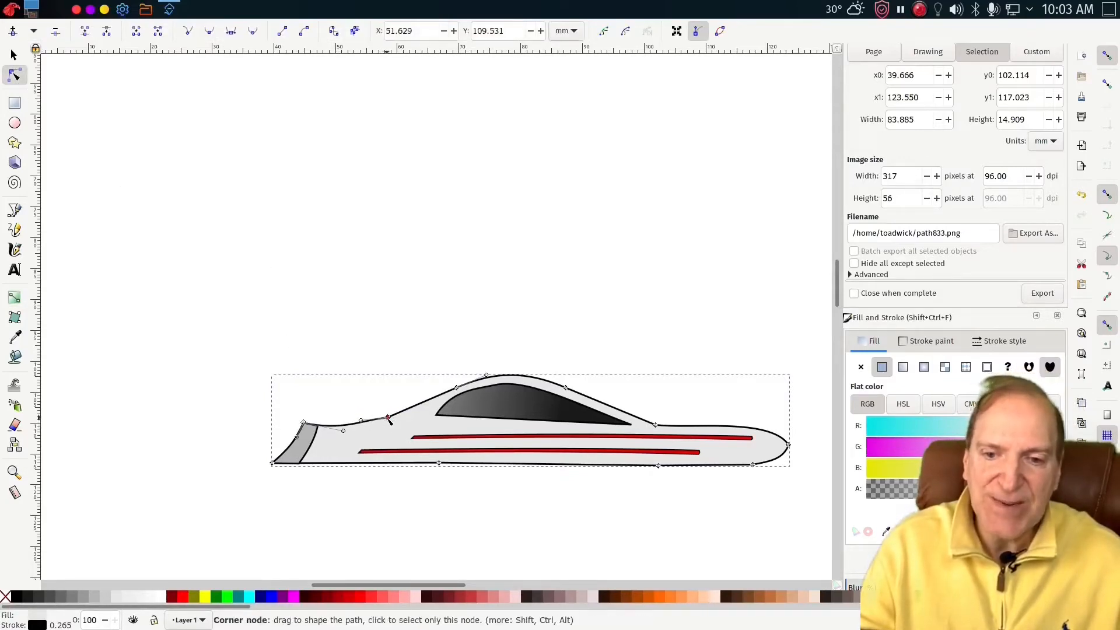
pyautogui.click(389, 419)
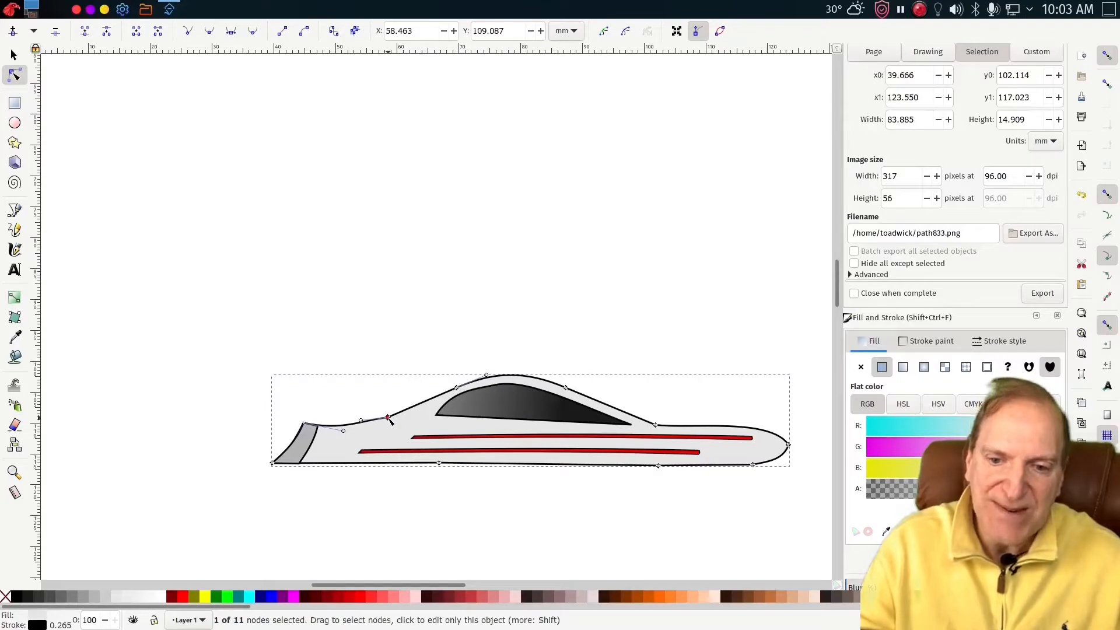
pyautogui.press('Delete')
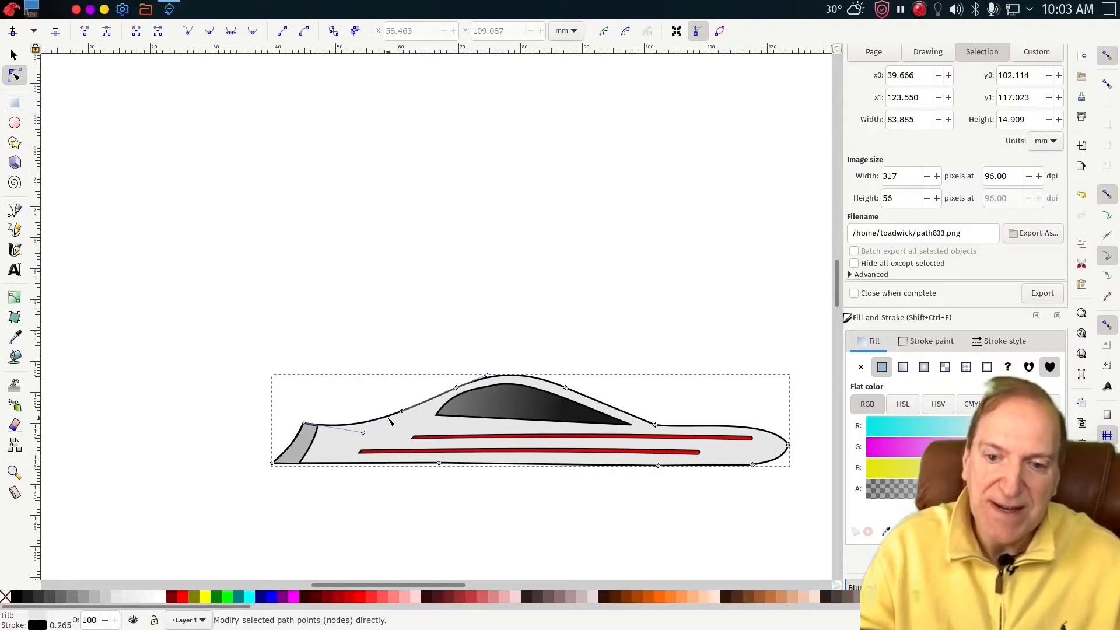
pyautogui.click(395, 295)
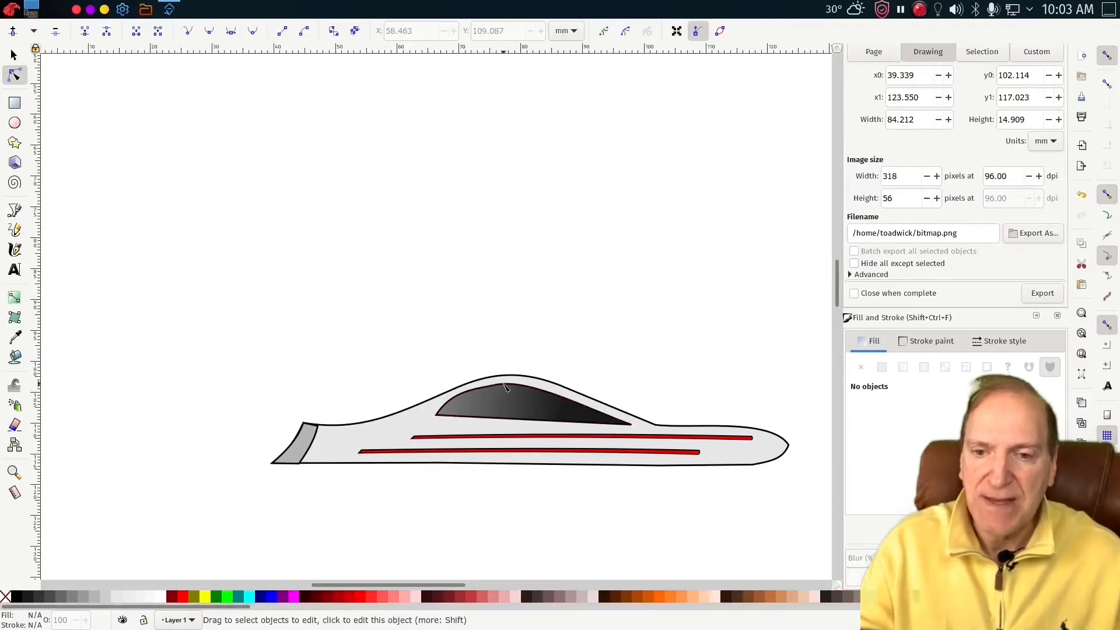
# - Delete the node at the peak of the cabin window so its upper edge becomes a single curve
pyautogui.click(505, 393)
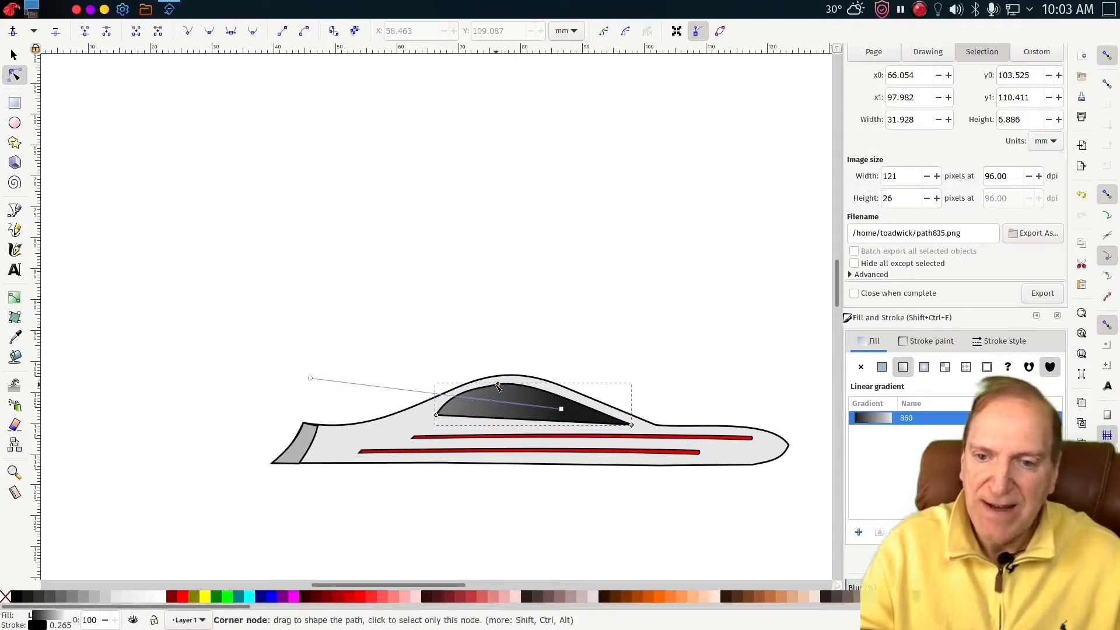
pyautogui.click(498, 386)
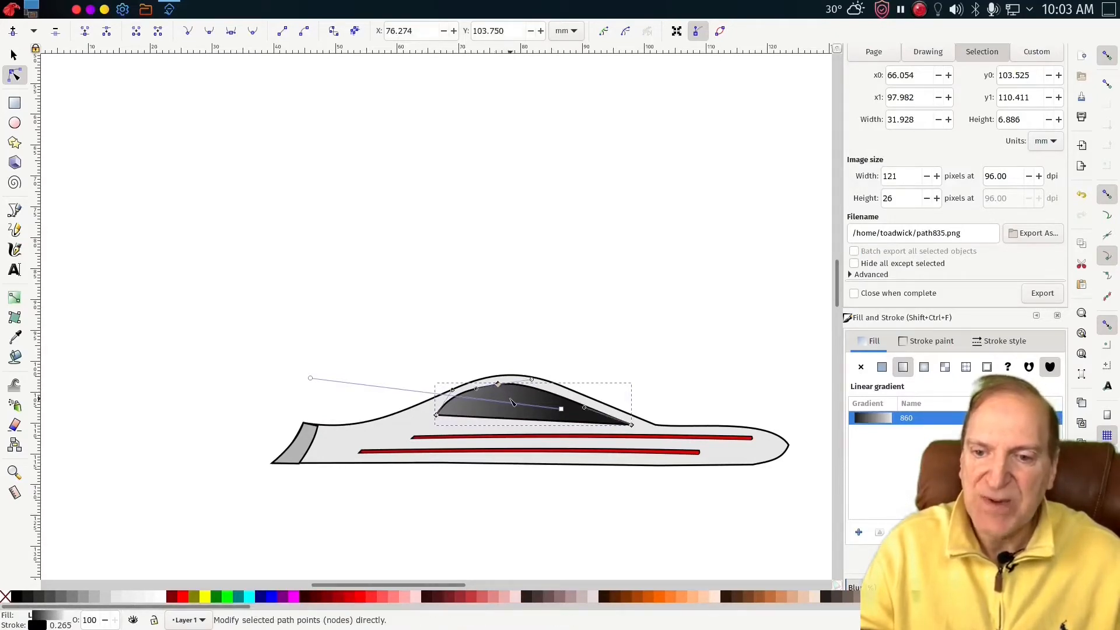
pyautogui.press('Delete')
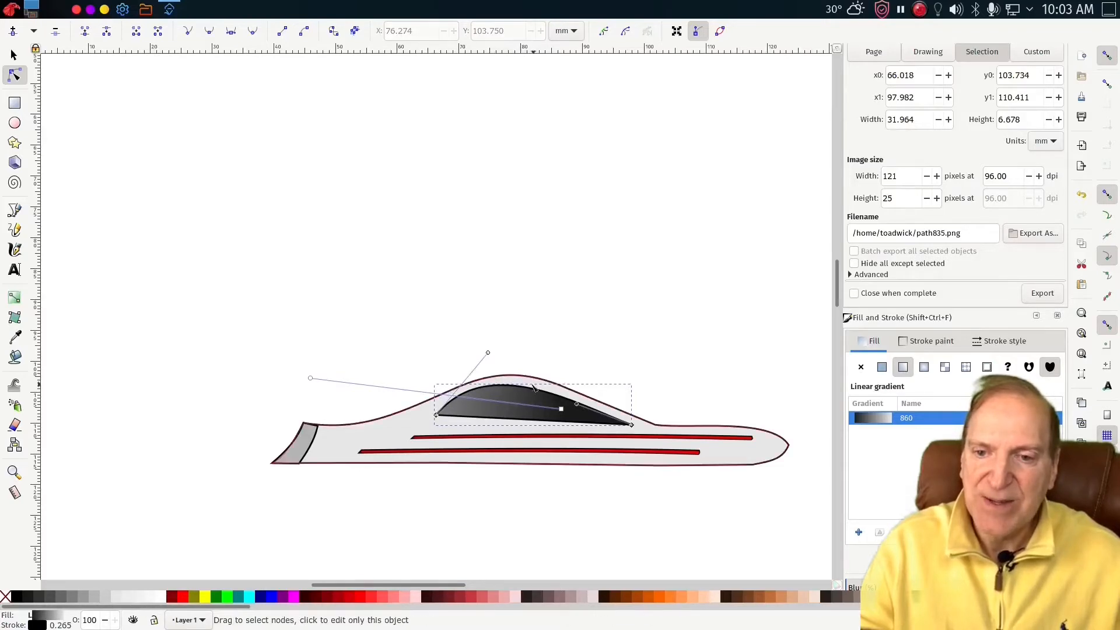
# - Reshape the cabin window to about 31.6 by 7.6 mm by raising its upper curve, shifting its rear corner and bowing its lower edge slightly upward
pyautogui.moveTo(537, 394); pyautogui.dragTo(547, 399)
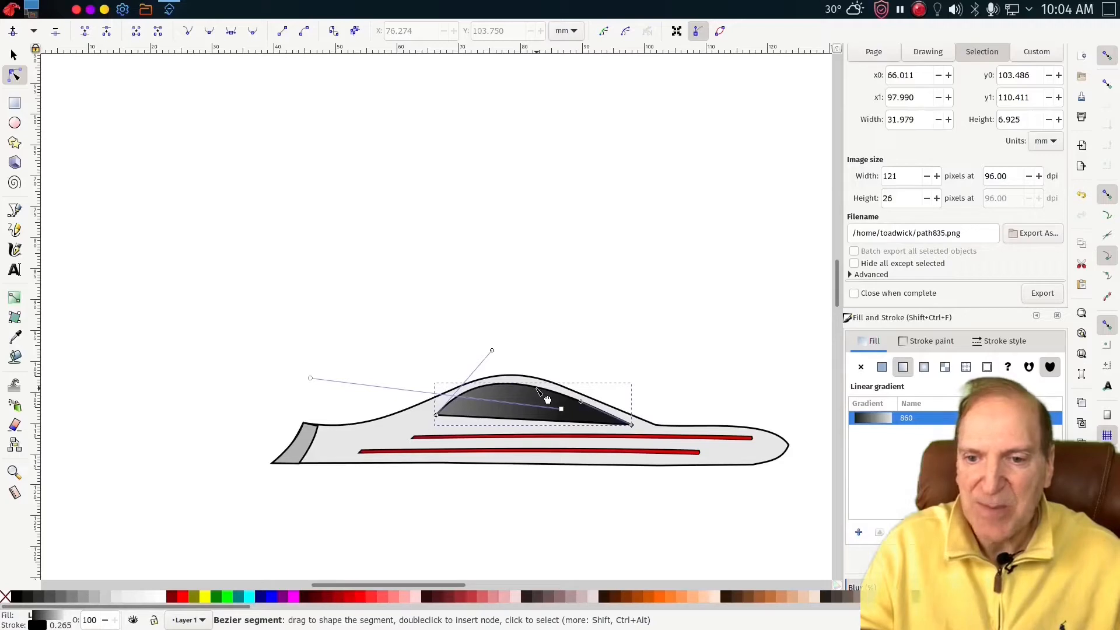
pyautogui.moveTo(436, 416); pyautogui.dragTo(441, 422)
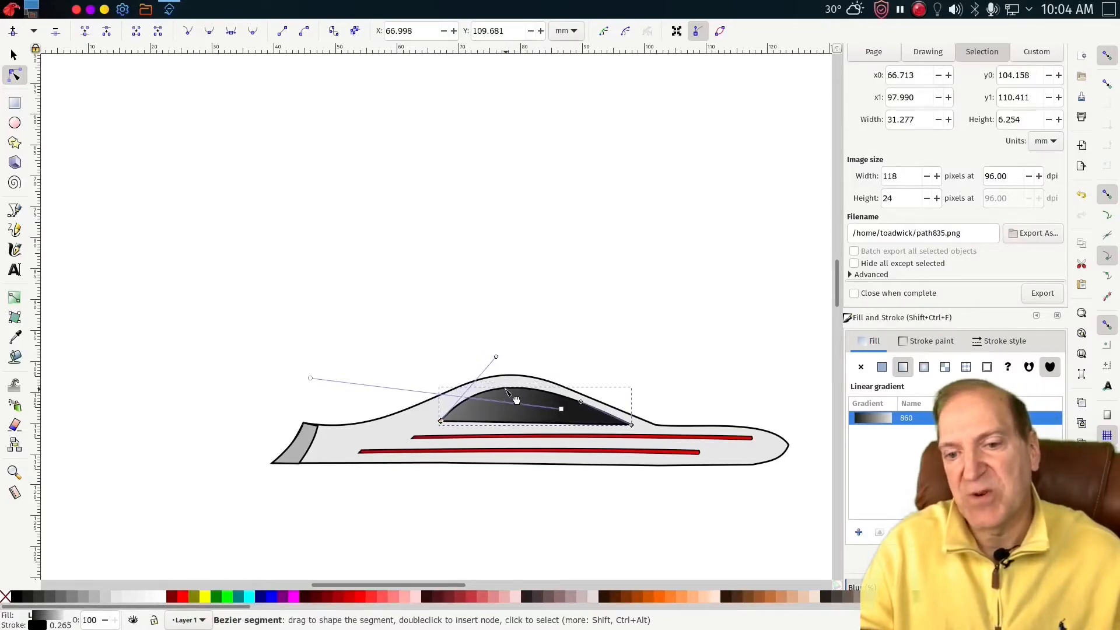
pyautogui.moveTo(516, 400); pyautogui.dragTo(516, 396)
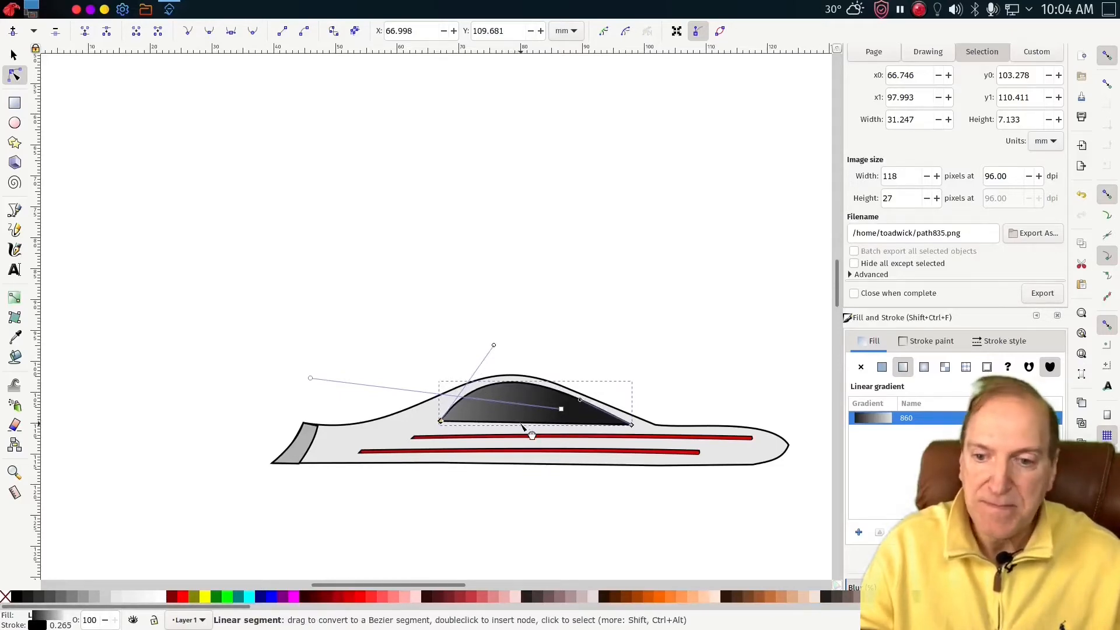
pyautogui.moveTo(523, 425); pyautogui.dragTo(523, 424)
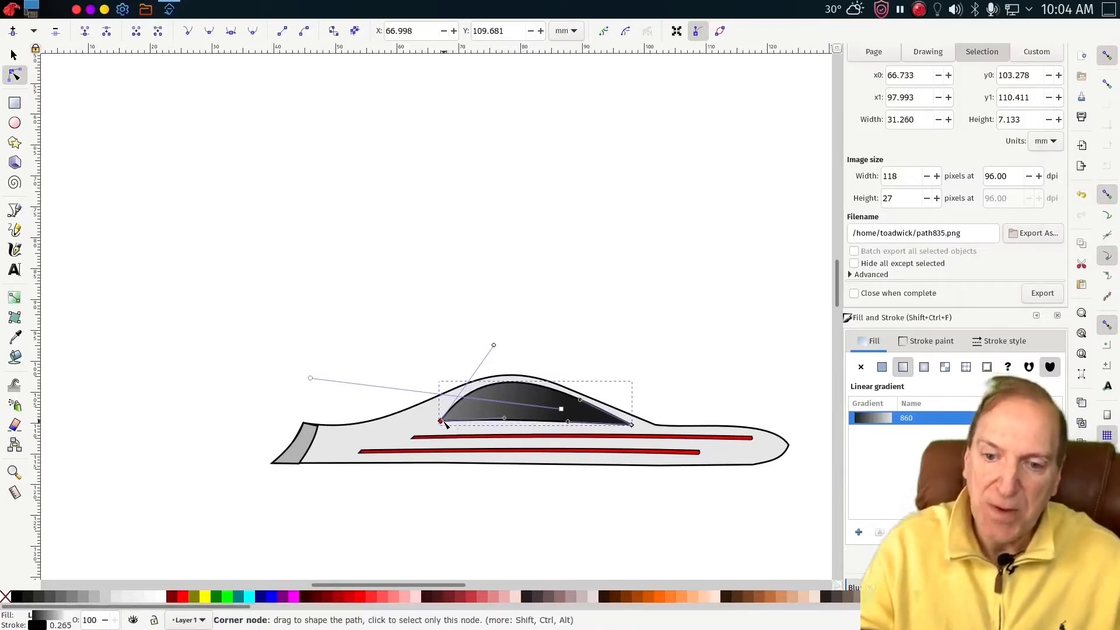
pyautogui.moveTo(444, 421); pyautogui.dragTo(442, 419)
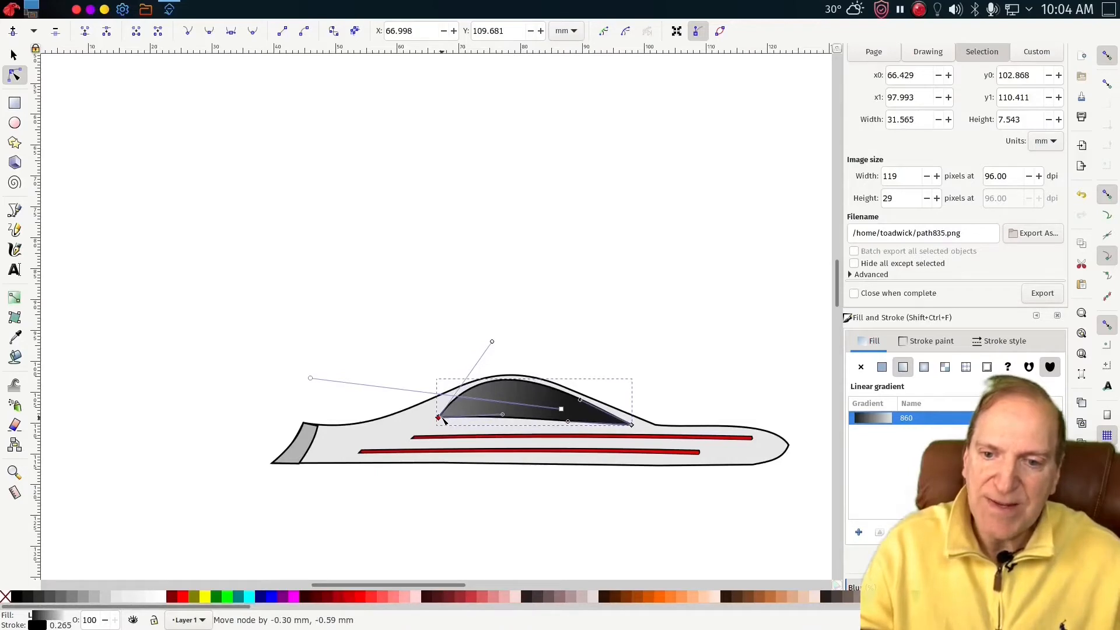
pyautogui.click(653, 319)
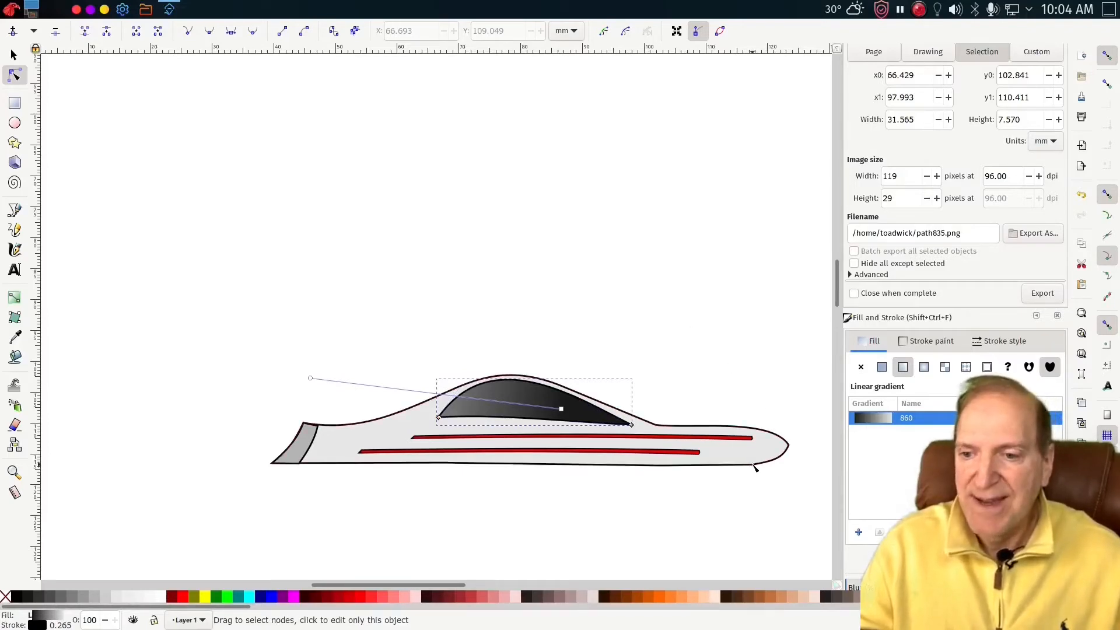
# - Delete the hull outline's corner node on the underside just behind the nose to round off the lower front edge
pyautogui.click(753, 466)
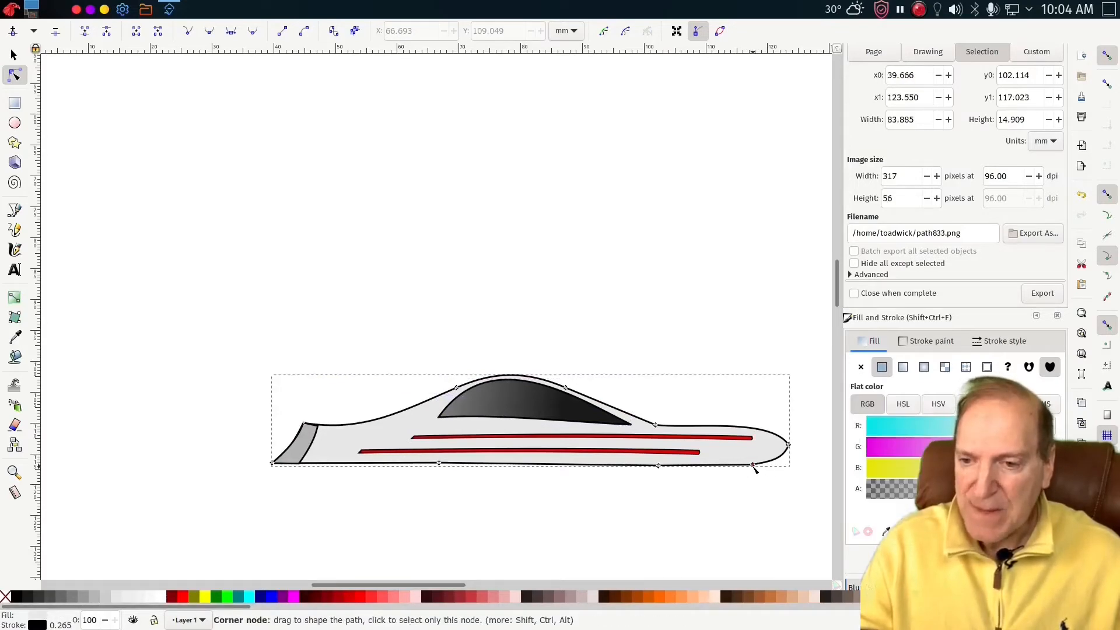
pyautogui.click(753, 466)
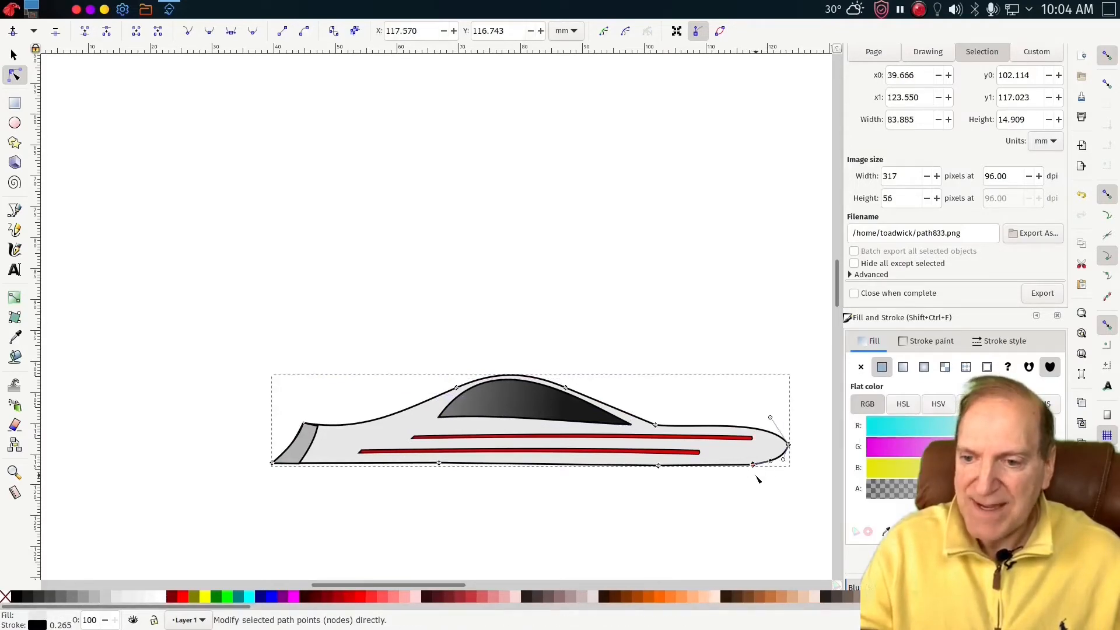
pyautogui.press('Delete')
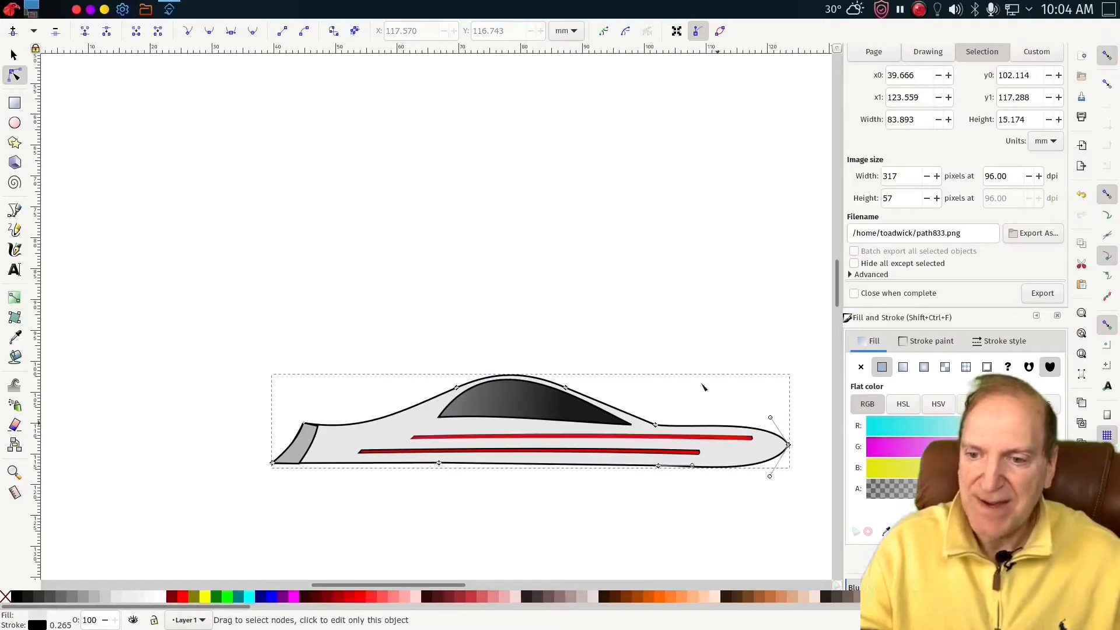
pyautogui.click(665, 285)
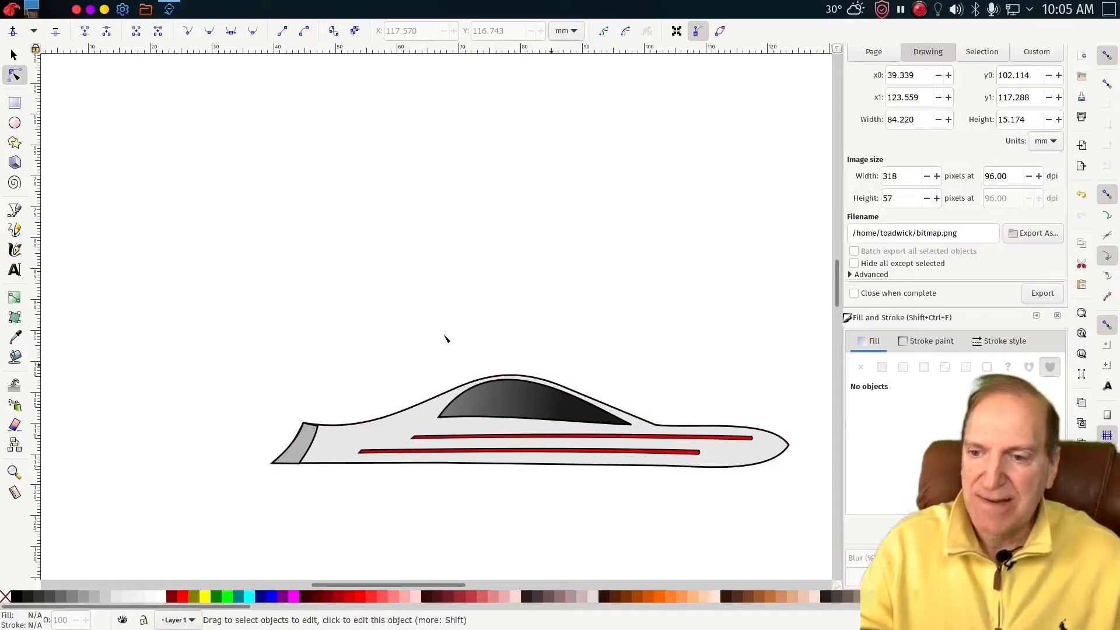
# - Draw a closed triangle about 3.6 mm wide and 4.8 mm high over the hull's nose tip and fill it with dark red #800000
pyautogui.click(15, 210)
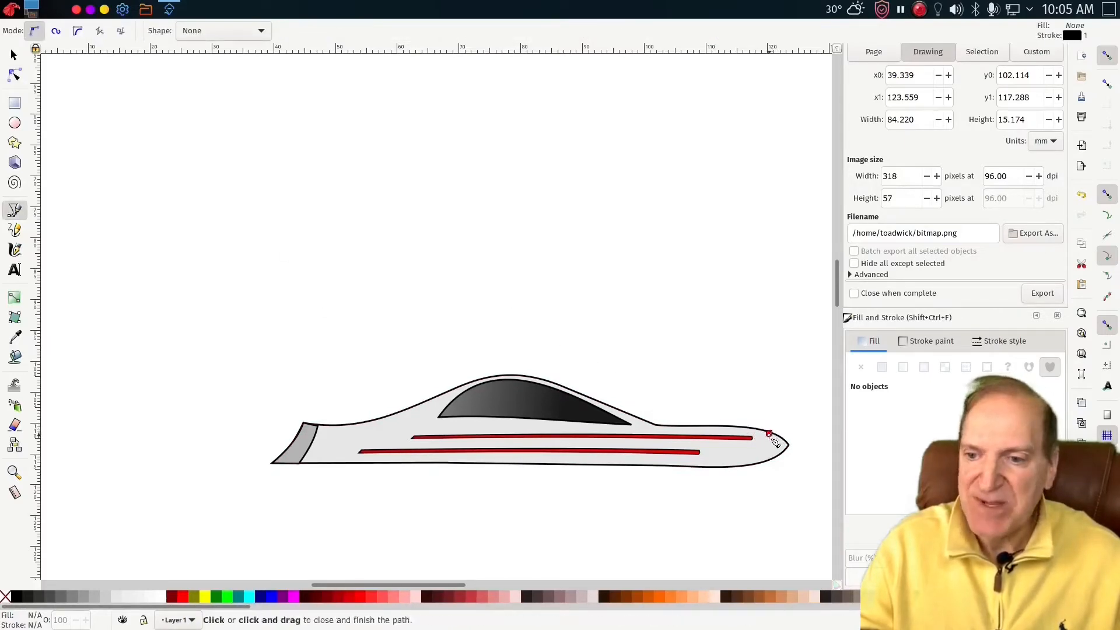
pyautogui.click(768, 433)
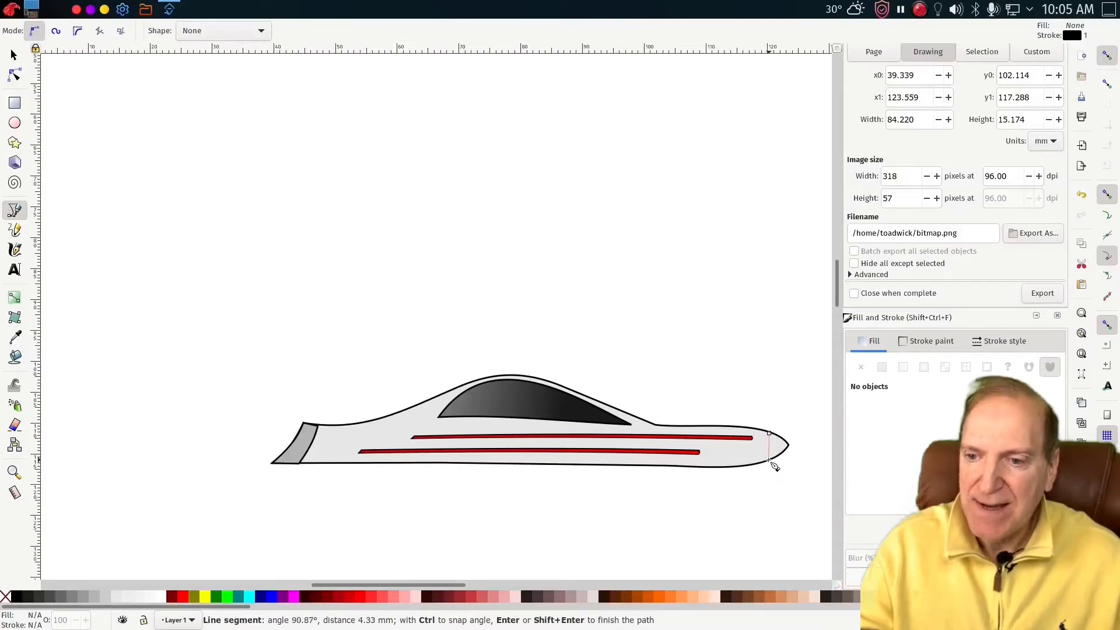
pyautogui.click(771, 464)
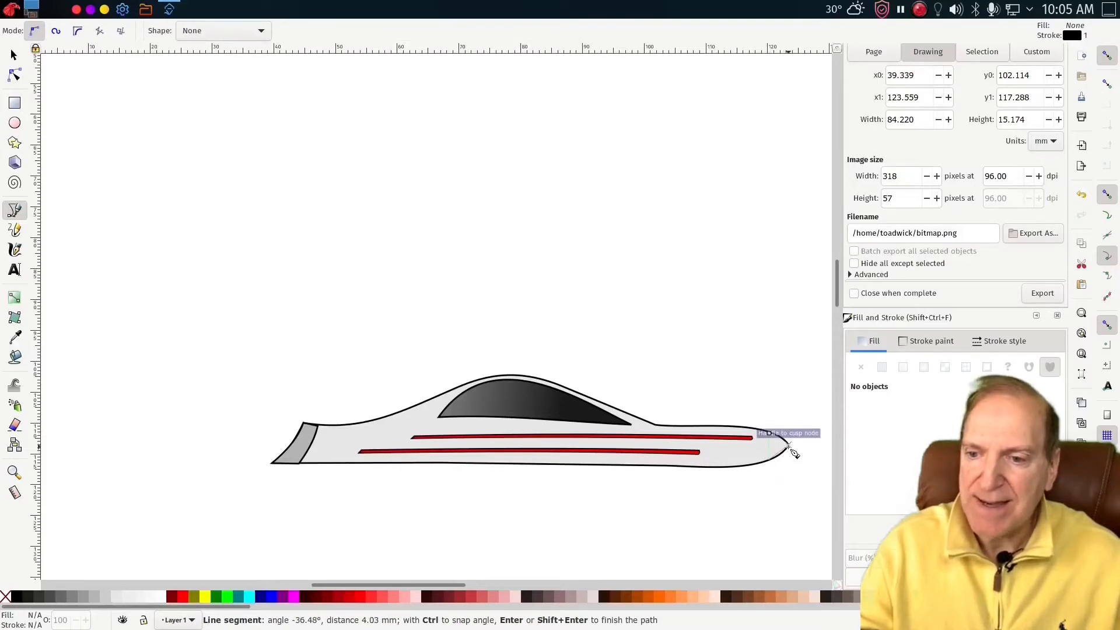
pyautogui.click(790, 445)
pyautogui.click(769, 433)
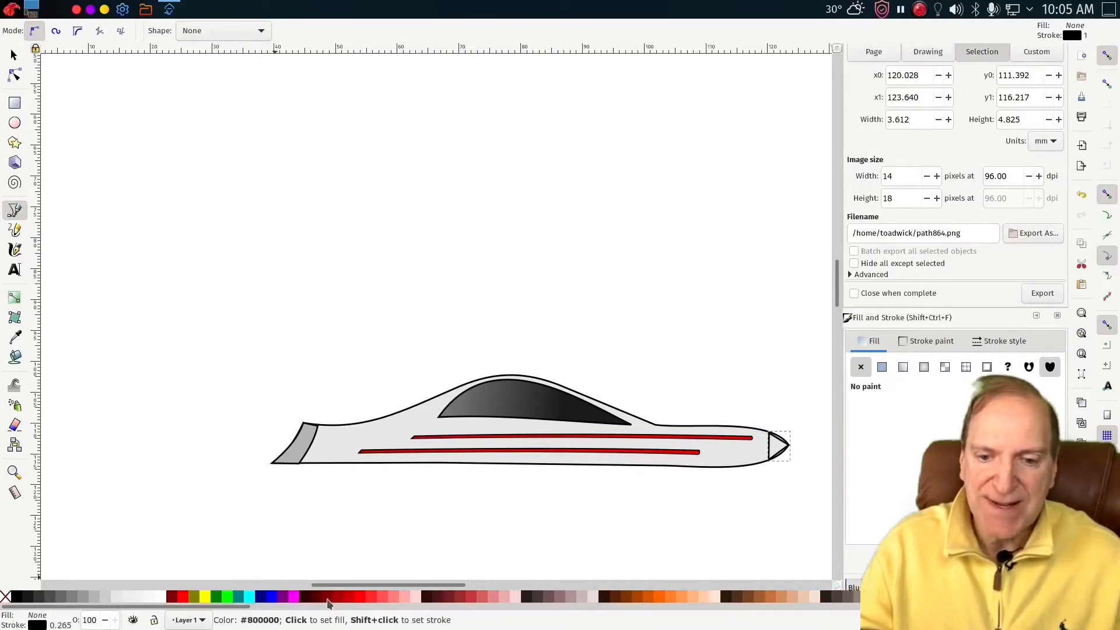
pyautogui.click(330, 605)
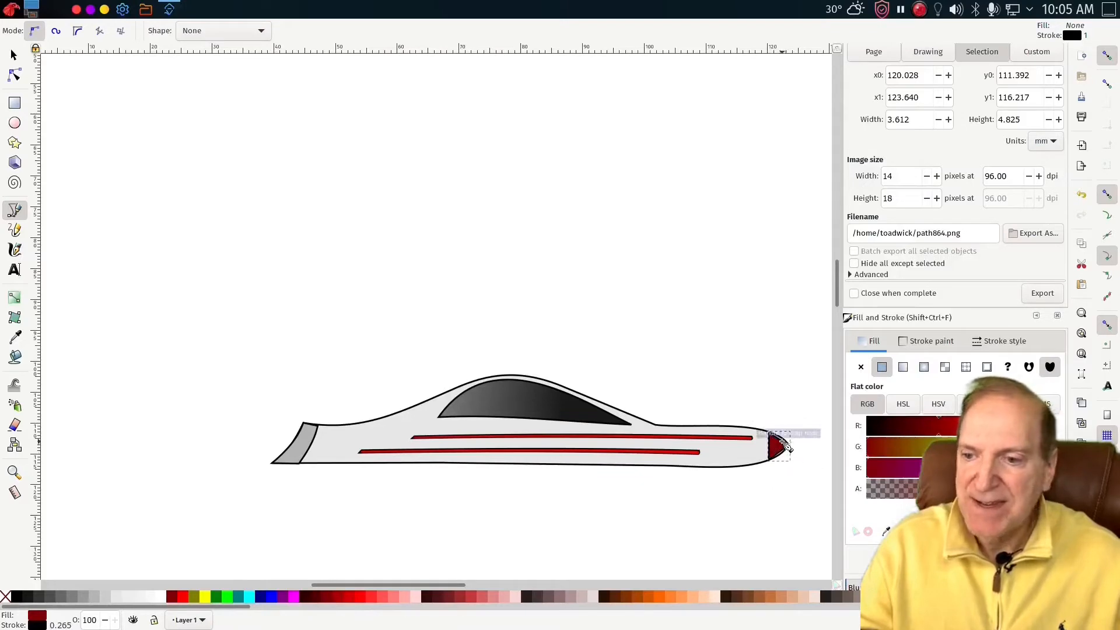
# - Curve both slanted edges of the dark red nose piece outward and align its upper rear corner with the hull outline
pyautogui.click(15, 76)
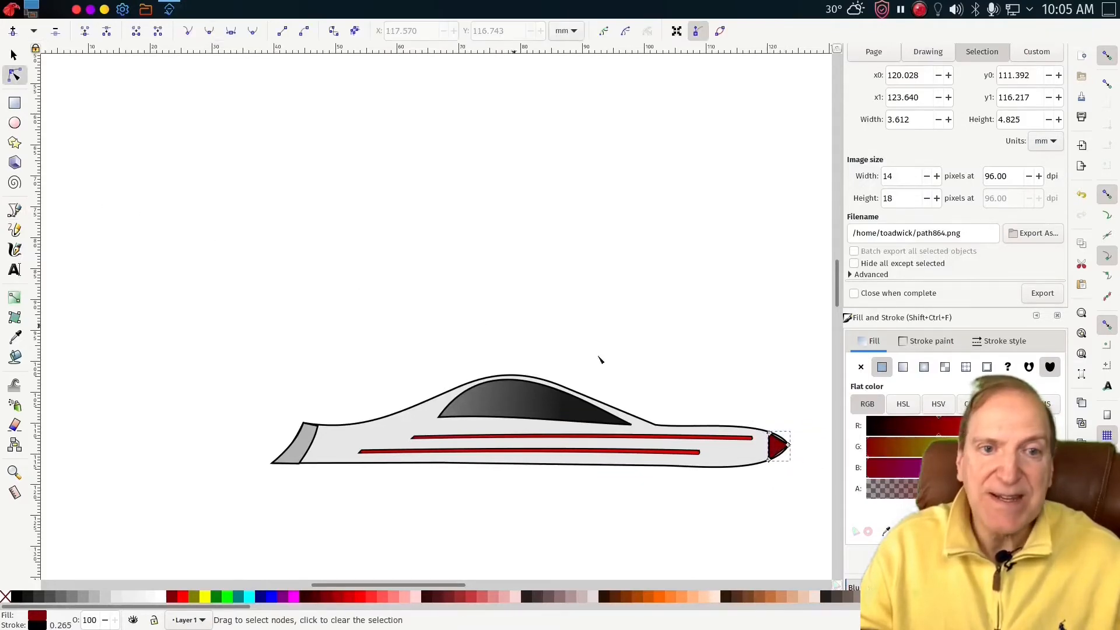
pyautogui.keyDown('ctrl'); pyautogui.scroll(2, 781, 370); pyautogui.keyUp('ctrl')
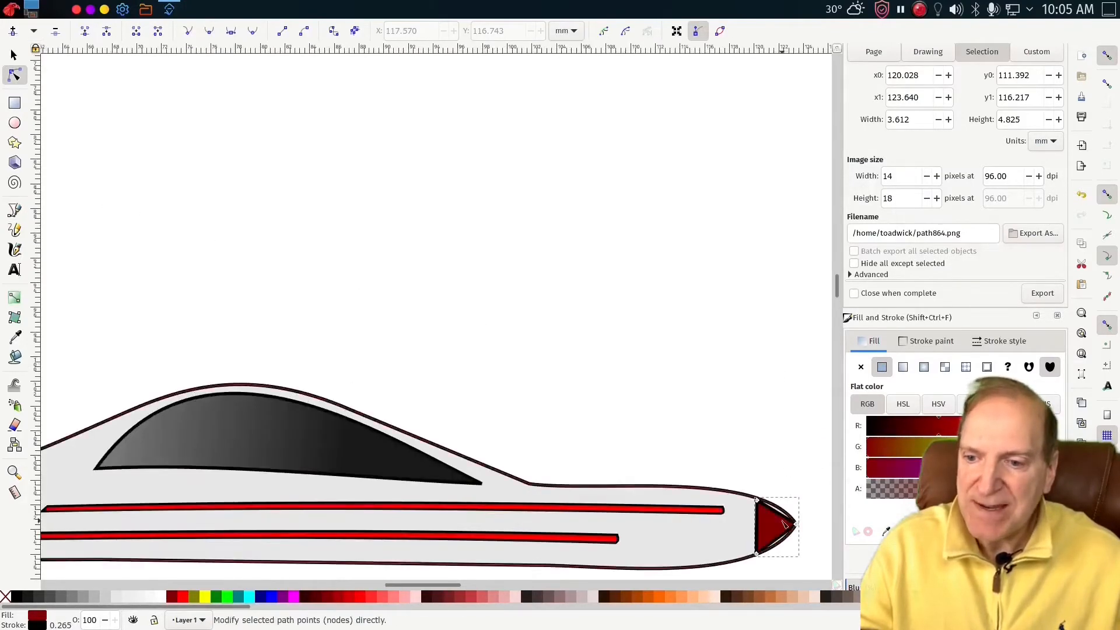
pyautogui.moveTo(777, 513); pyautogui.dragTo(780, 509)
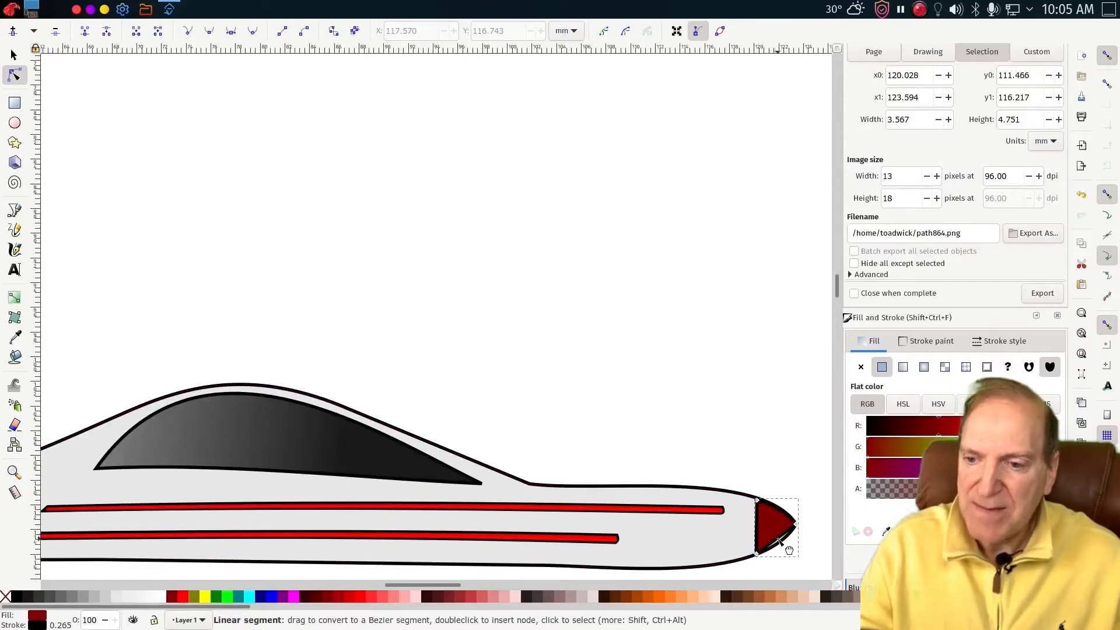
pyautogui.moveTo(780, 540); pyautogui.dragTo(781, 542)
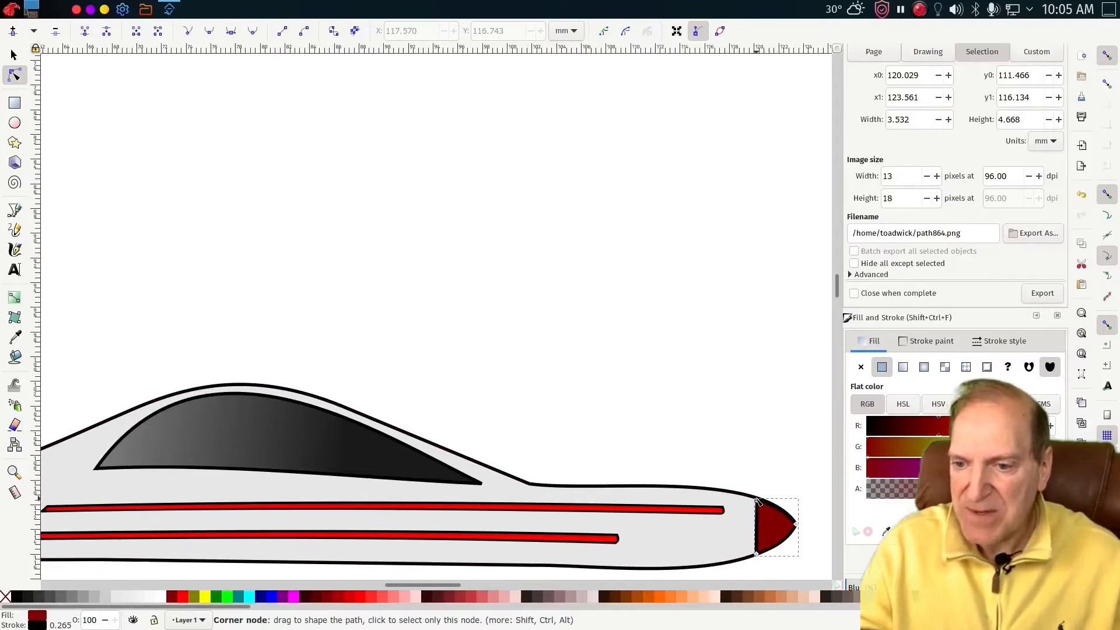
pyautogui.moveTo(758, 500); pyautogui.dragTo(758, 499)
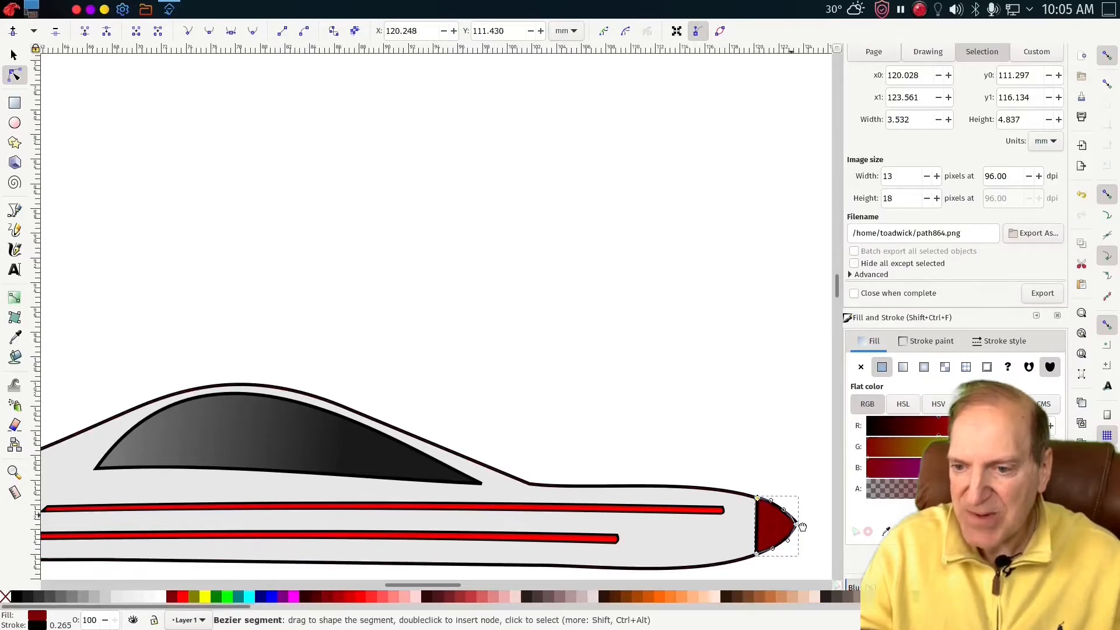
pyautogui.click(766, 421)
pyautogui.keyDown('ctrl'); pyautogui.scroll(-3, 766, 418); pyautogui.keyUp('ctrl')
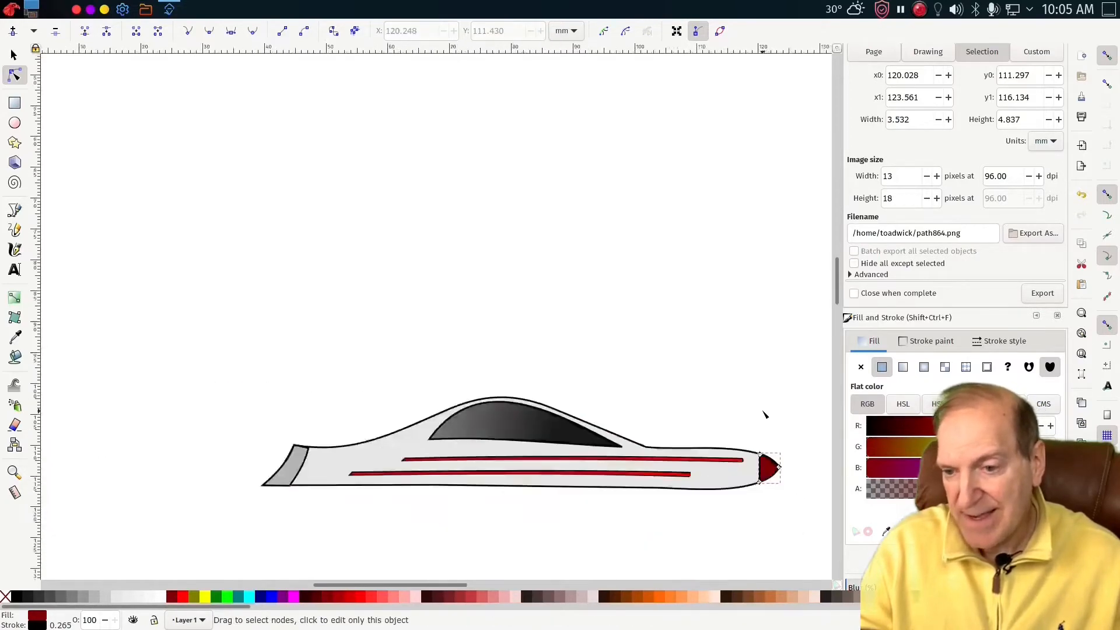
pyautogui.click(662, 502)
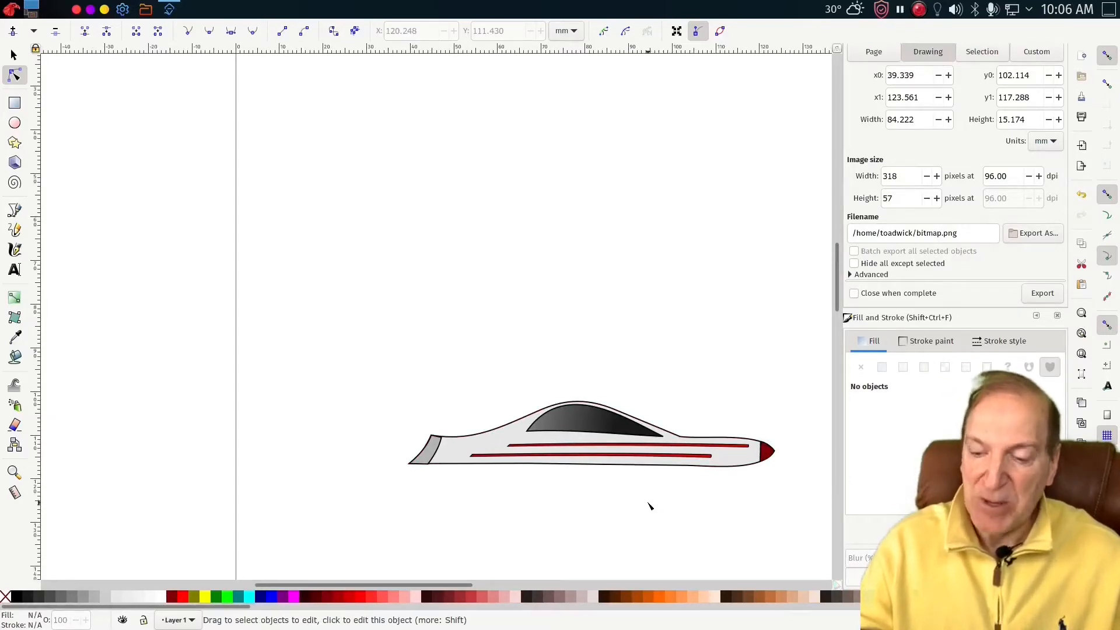
# - Try to curve the straight rear edge of the dark red nose piece, and undo the change
pyautogui.click(762, 457)
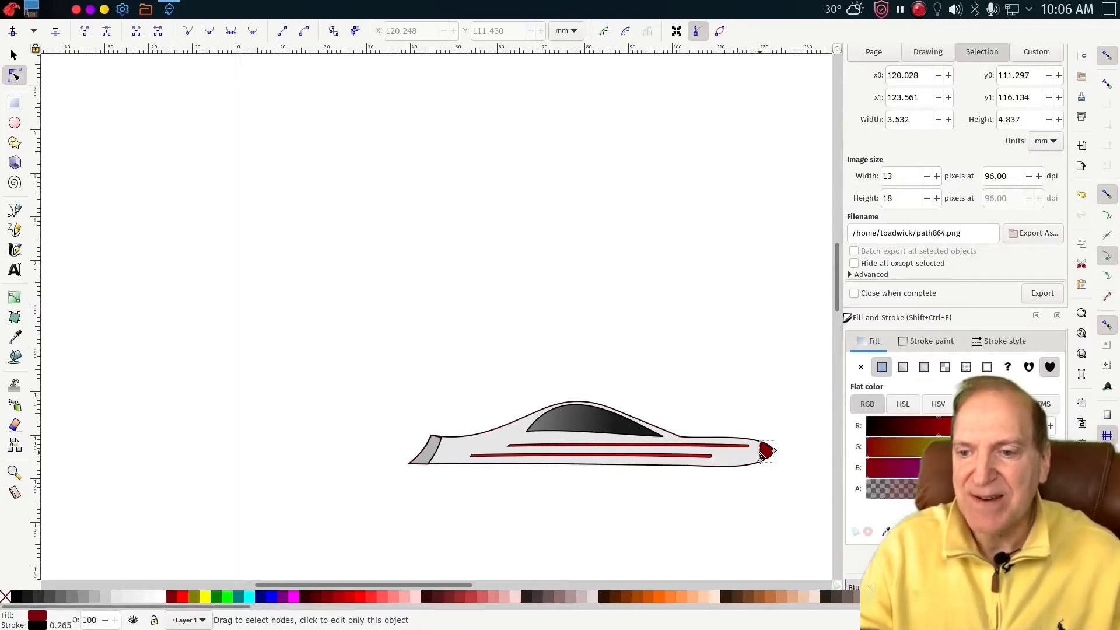
pyautogui.moveTo(773, 464); pyautogui.dragTo(774, 464)
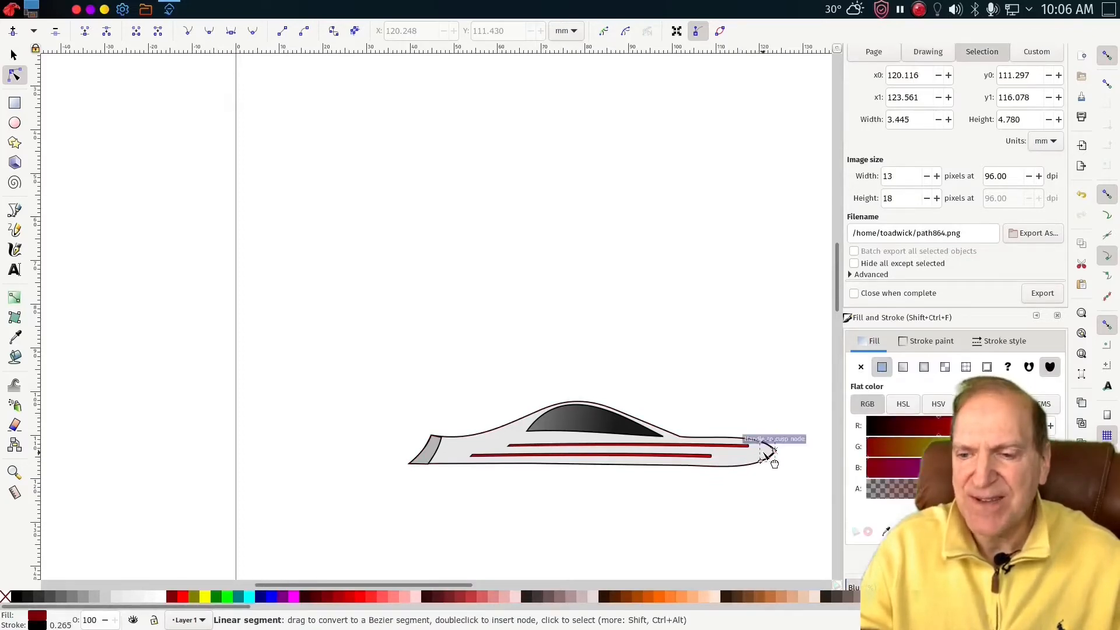
pyautogui.keyDown('ctrl'); pyautogui.scroll(2, 717, 457); pyautogui.keyUp('ctrl')
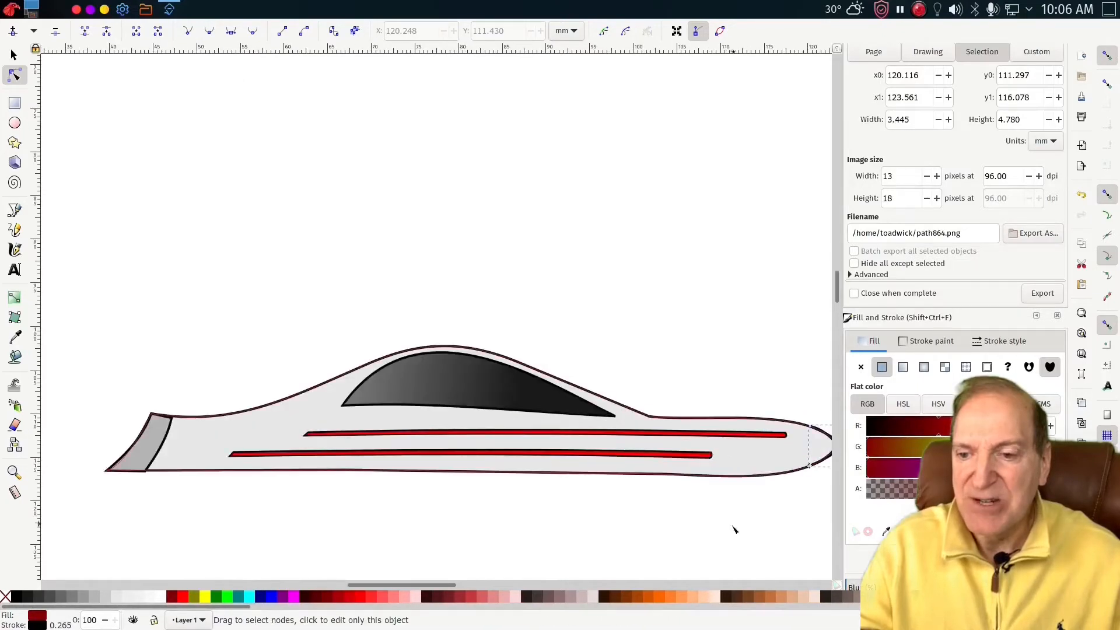
pyautogui.moveTo(438, 585); pyautogui.dragTo(466, 585)
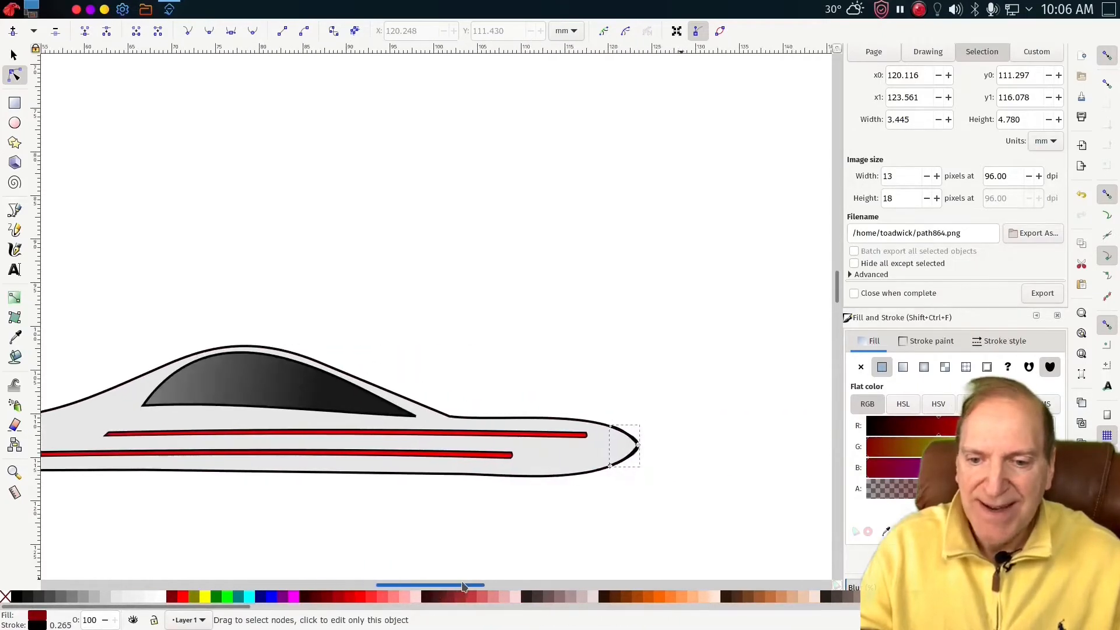
pyautogui.hotkey('ctrl', 'z')
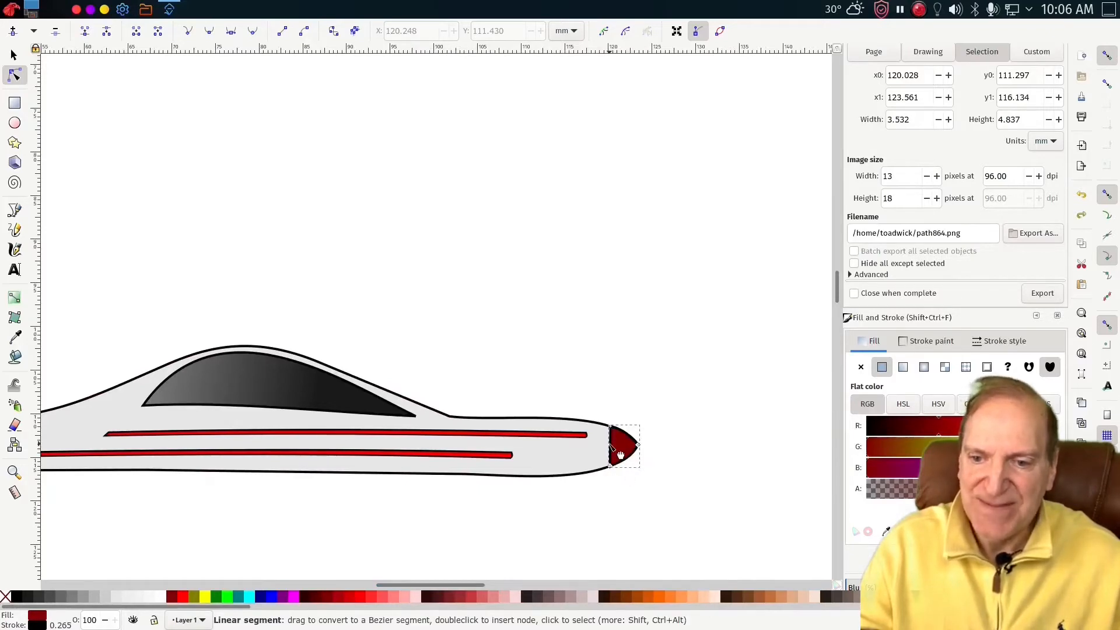
# - Bend the rear edge of the dark red nose piece slightly forward toward the tip
pyautogui.moveTo(620, 455); pyautogui.dragTo(623, 455)
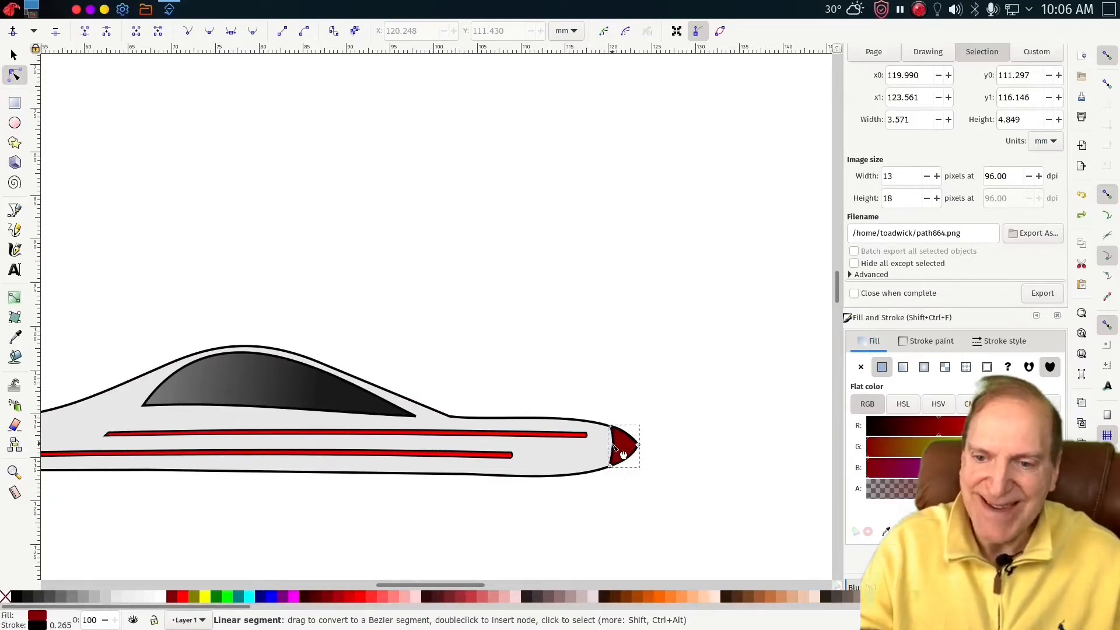
pyautogui.click(634, 506)
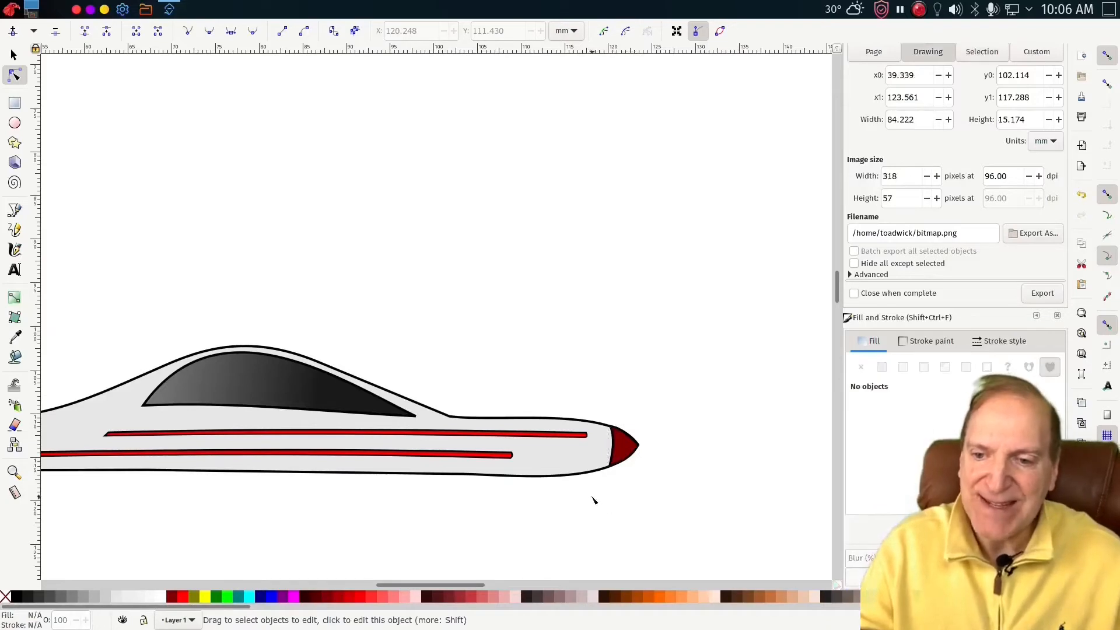
# - Move the hull outline's underside node beneath the front of the cabin down by about 0.28 mm
pyautogui.click(554, 475)
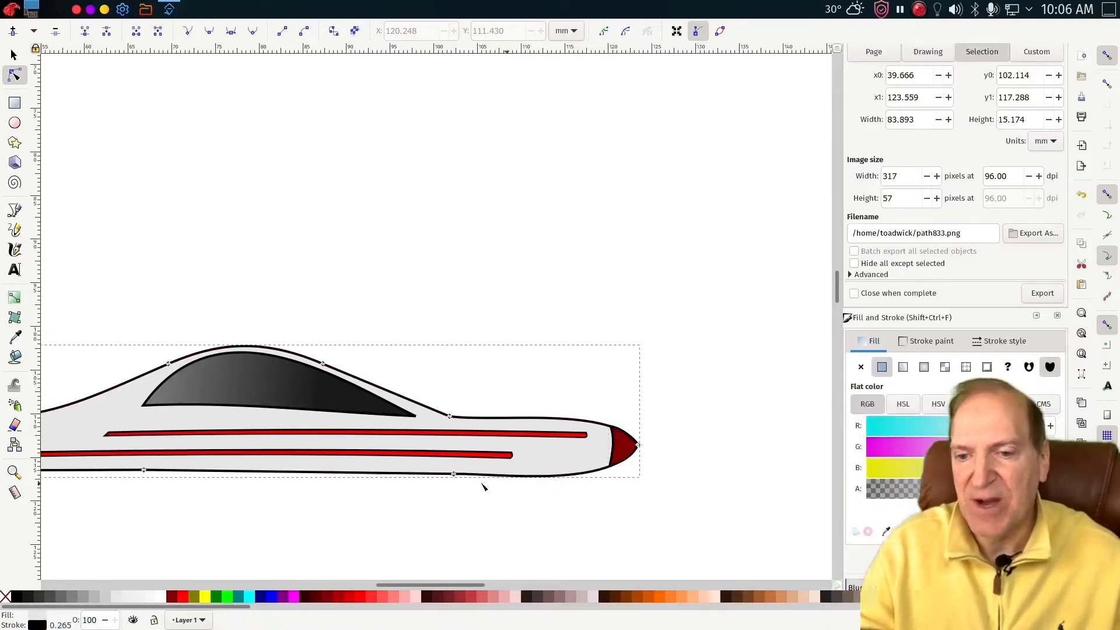
pyautogui.moveTo(454, 474); pyautogui.dragTo(453, 476)
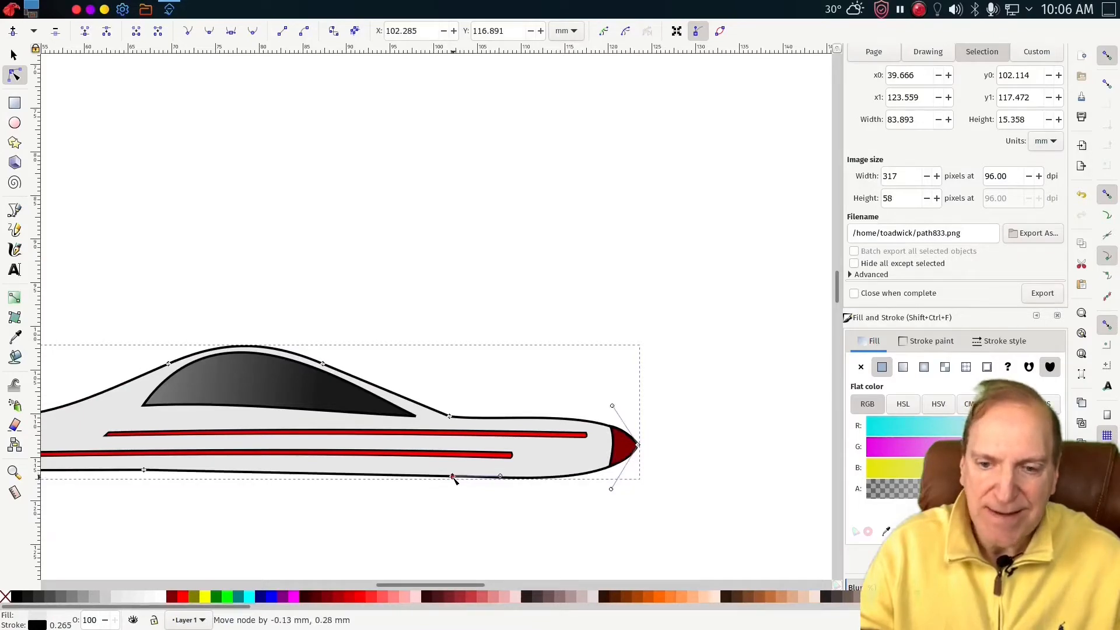
pyautogui.keyDown('ctrl'); pyautogui.scroll(-1, 706, 536); pyautogui.keyUp('ctrl')
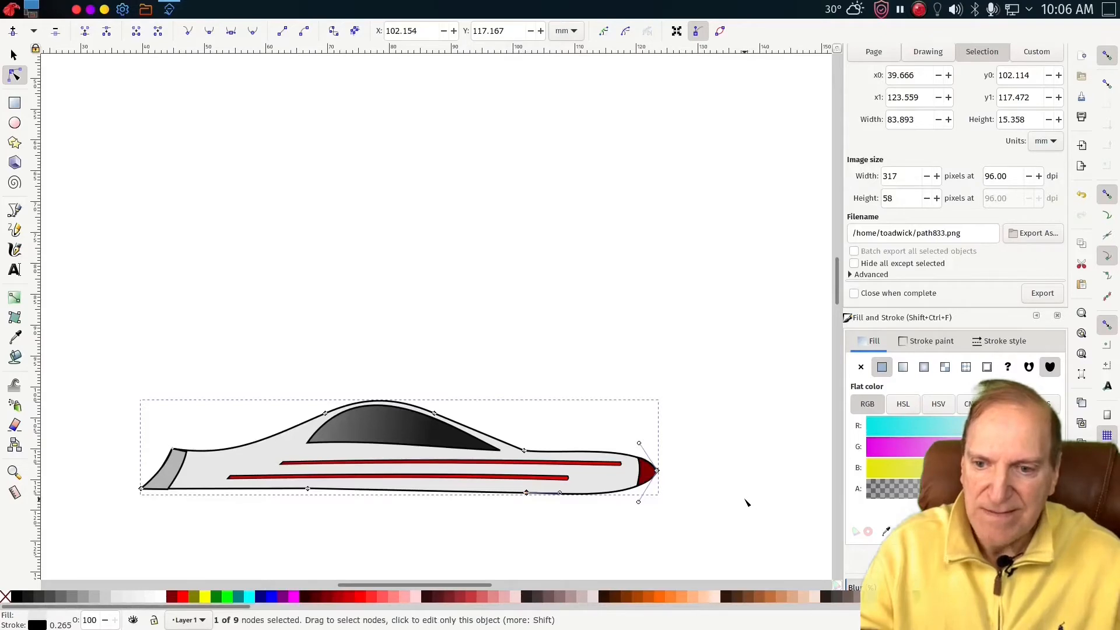
pyautogui.keyDown('ctrl'); pyautogui.scroll(1, 746, 503); pyautogui.keyUp('ctrl')
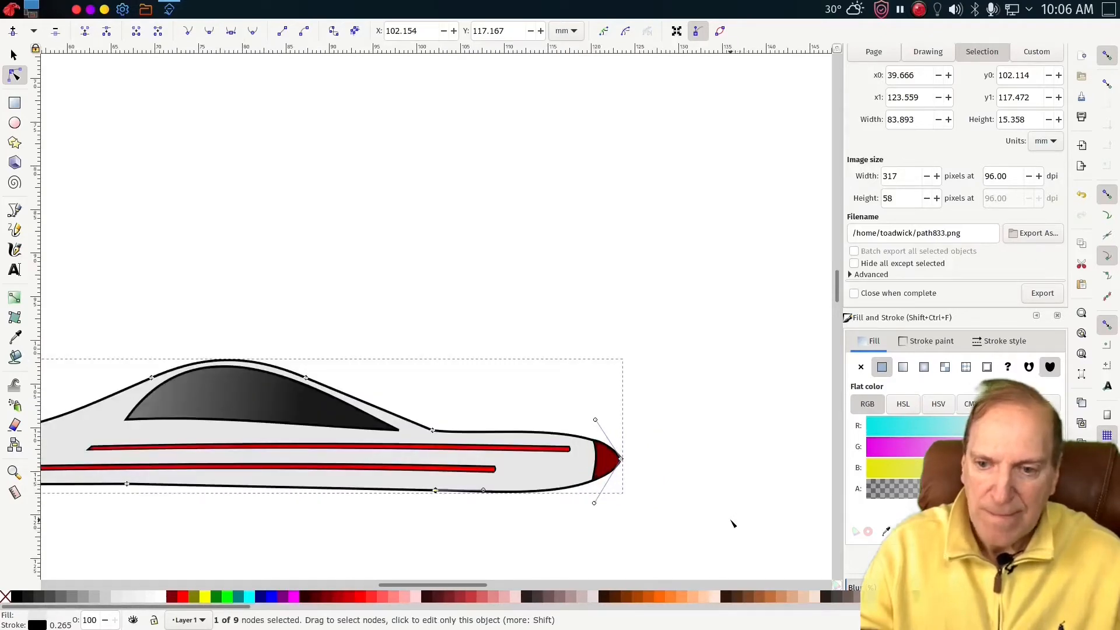
# - Apply a linear gradient to the dark red nose piece, running from its tip to just beyond its lower rear corner
pyautogui.click(606, 466)
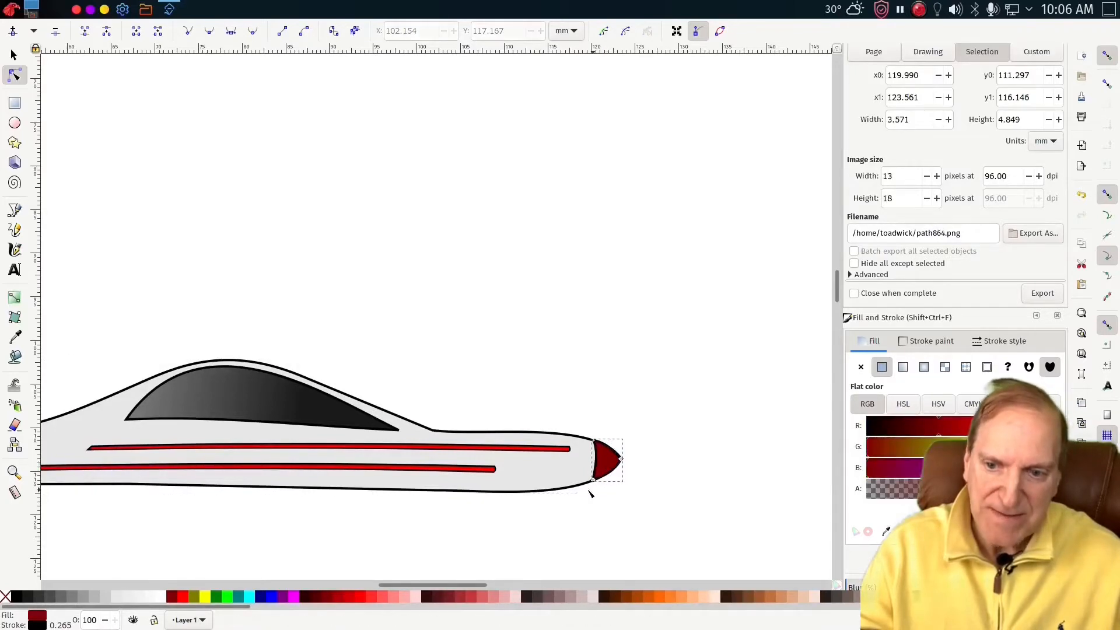
pyautogui.click(16, 341)
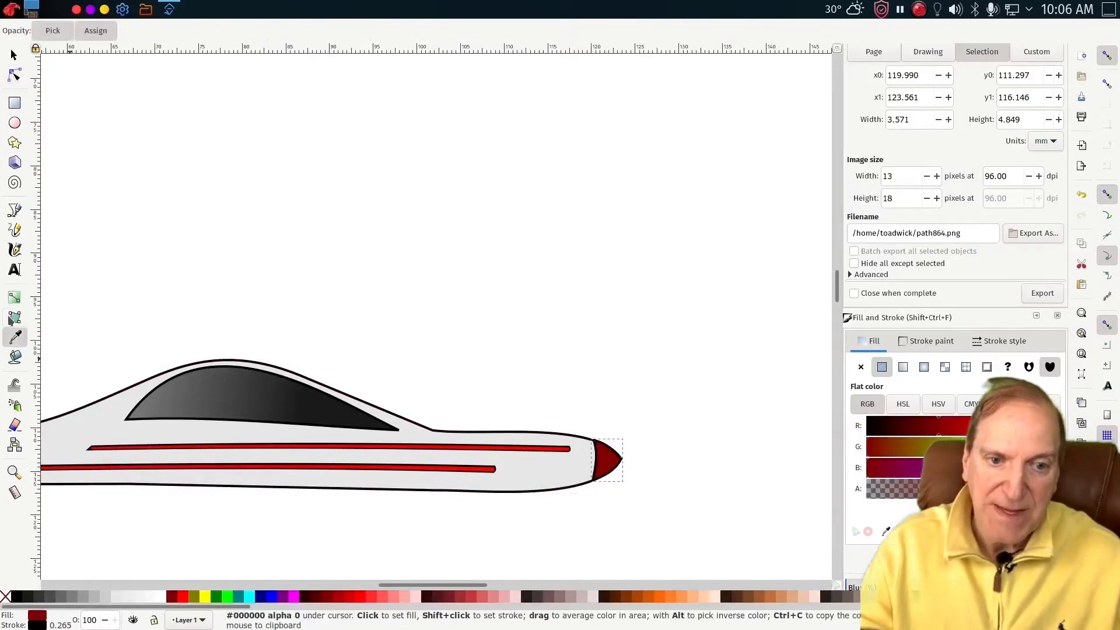
pyautogui.click(18, 300)
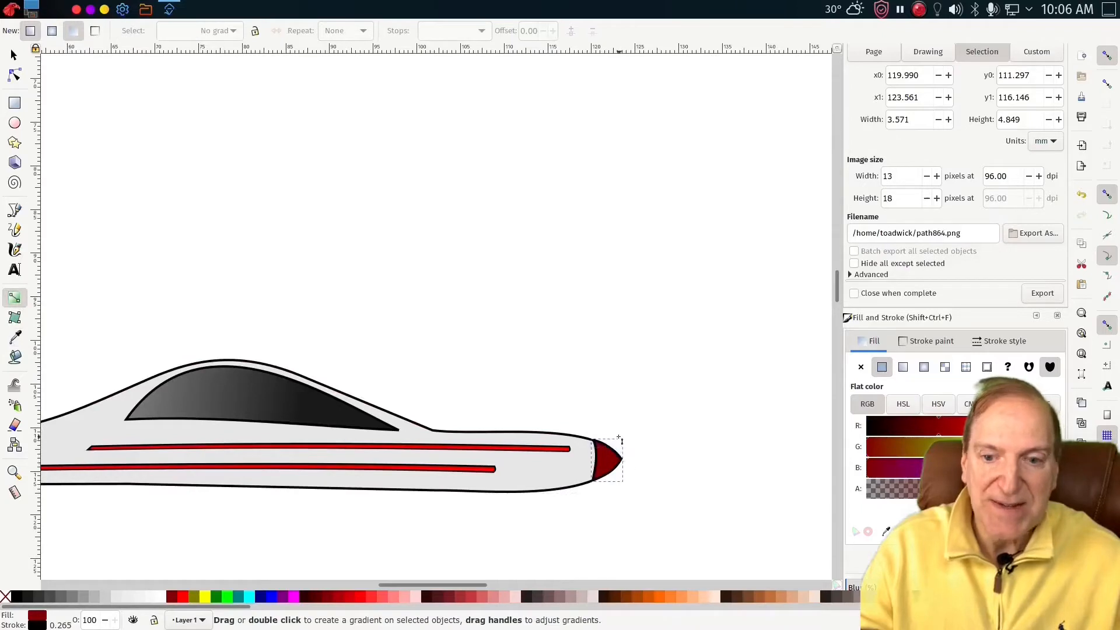
pyautogui.moveTo(617, 436); pyautogui.dragTo(570, 499)
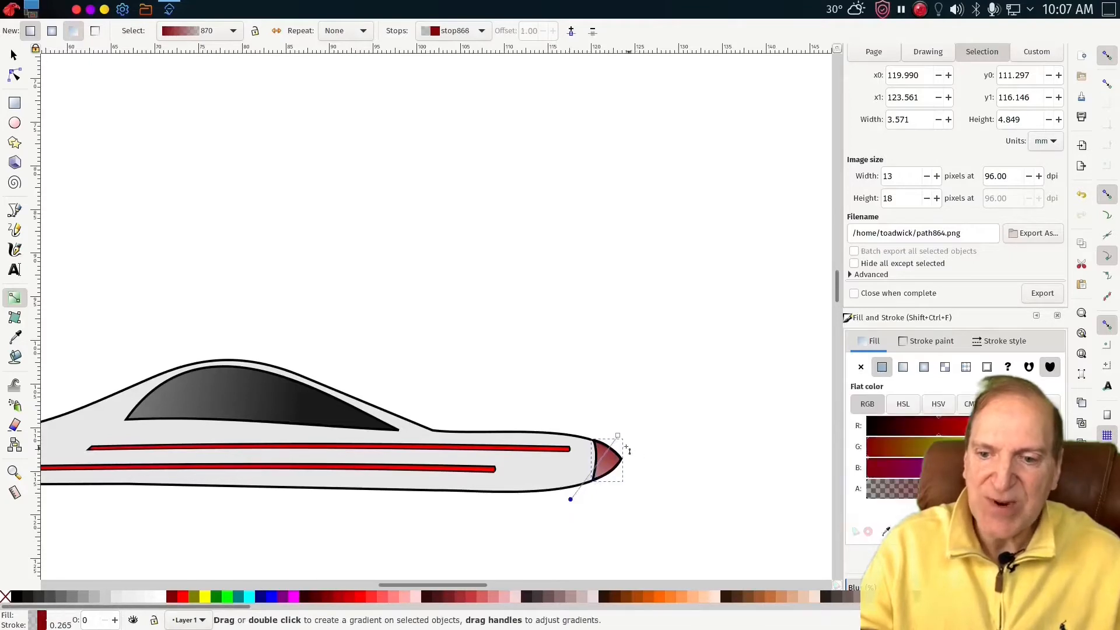
pyautogui.moveTo(622, 441); pyautogui.dragTo(628, 457)
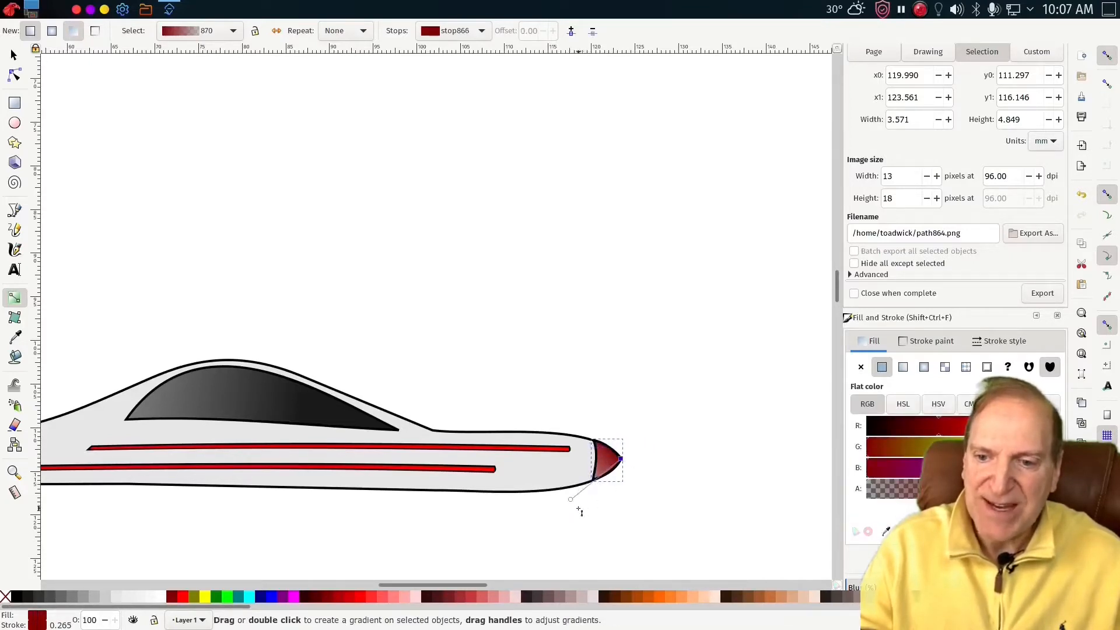
pyautogui.moveTo(571, 500); pyautogui.dragTo(582, 487)
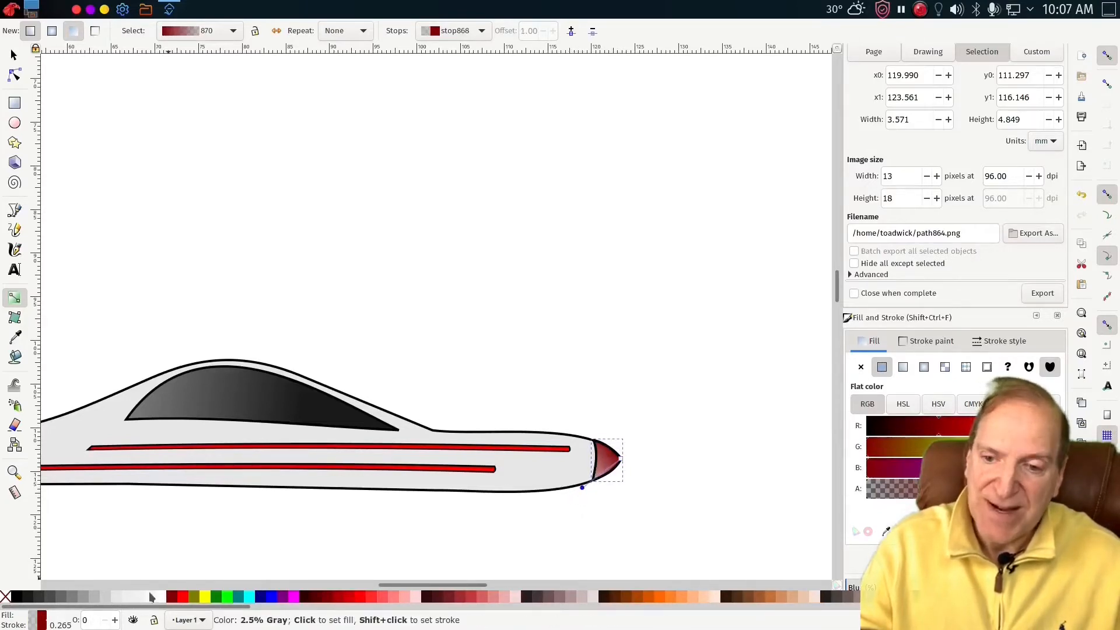
# - Try light gray and navy blue for the stop at the rear end of the nose gradient
pyautogui.click(117, 600)
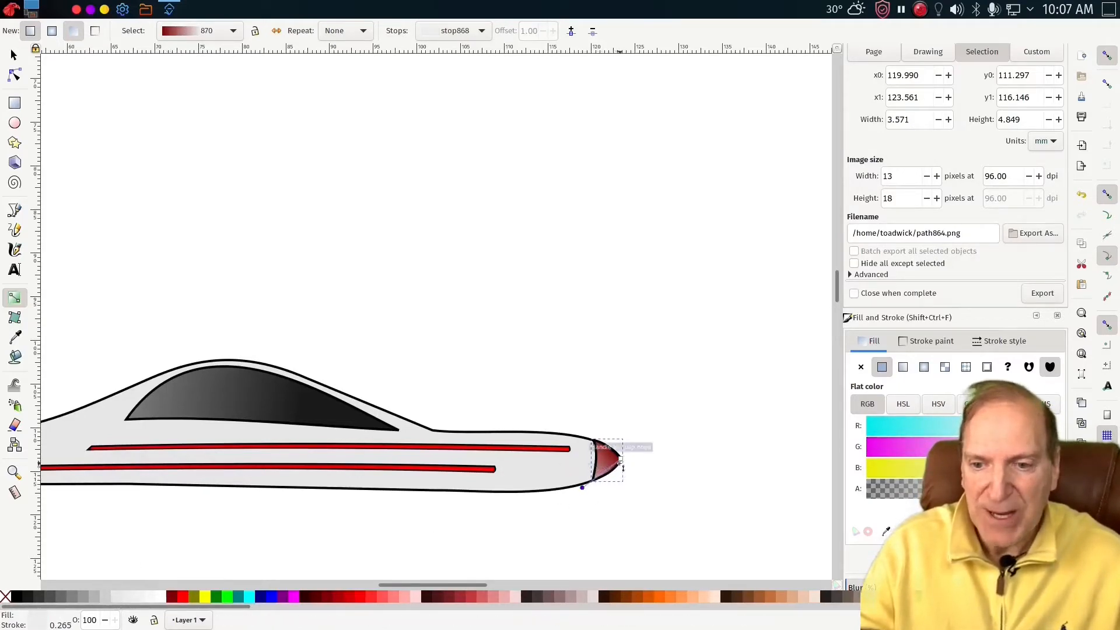
pyautogui.click(624, 462)
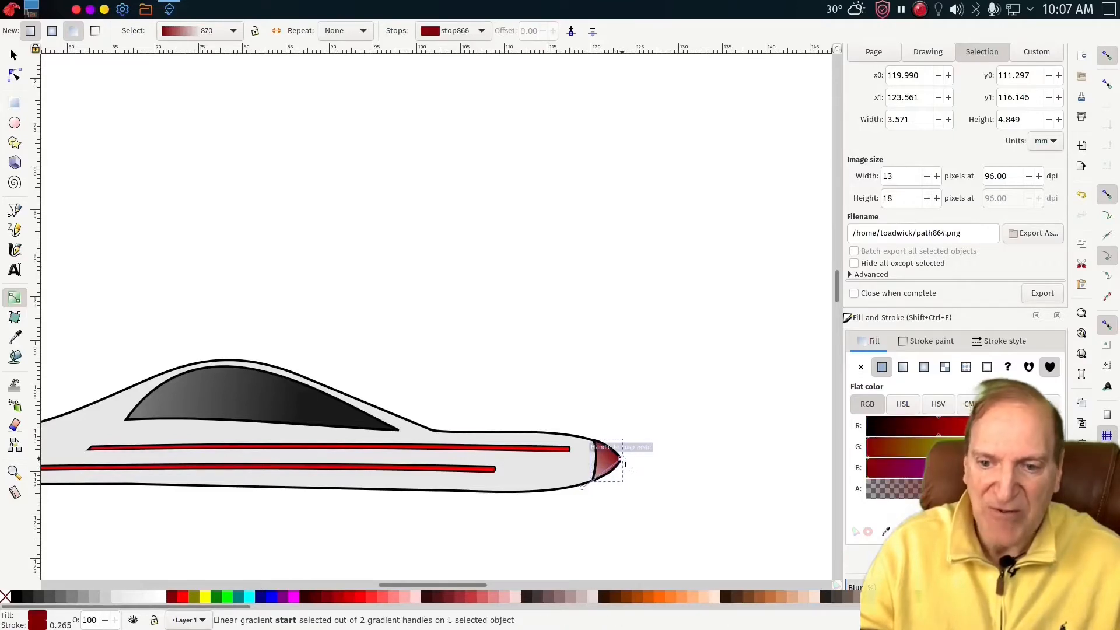
pyautogui.click(583, 487)
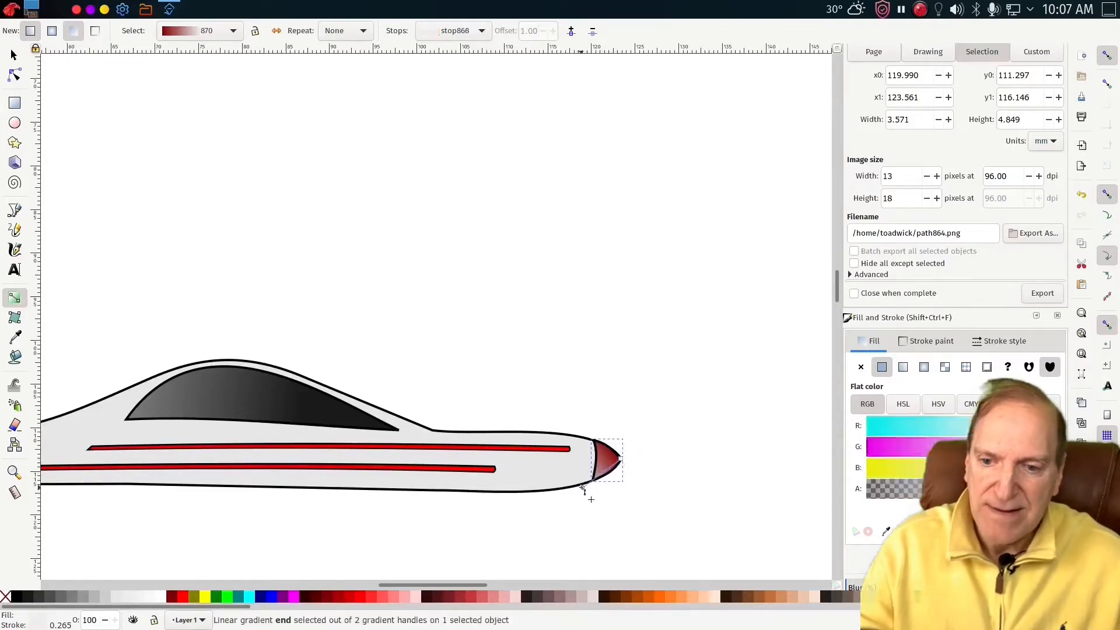
pyautogui.click(260, 599)
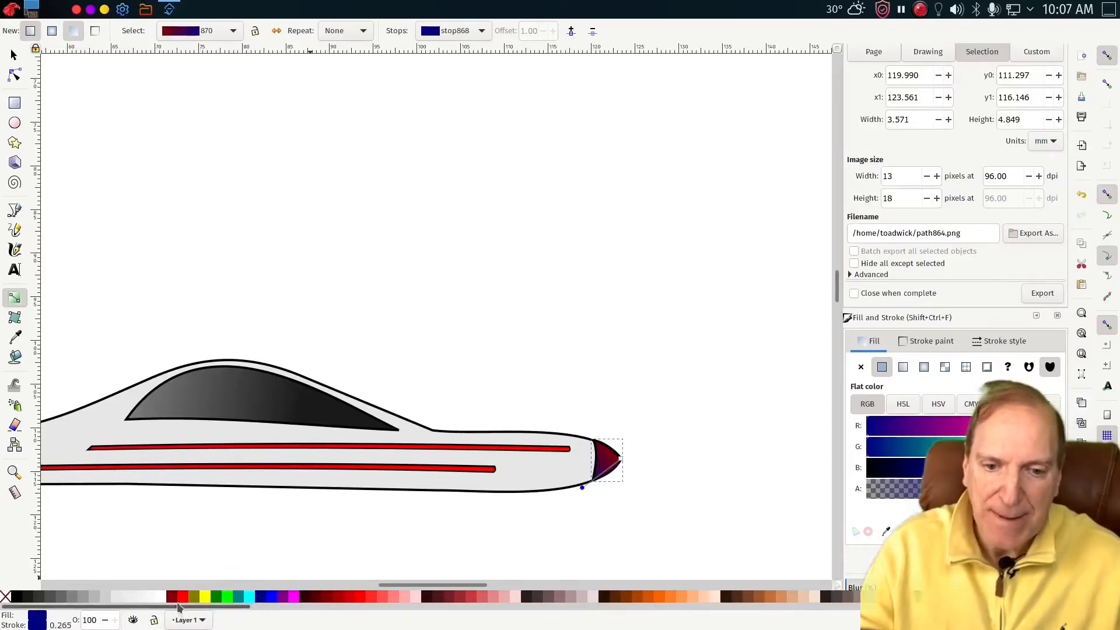
# - Set the nose gradient's rear end stop to yellow and deselect the nose piece
pyautogui.click(205, 599)
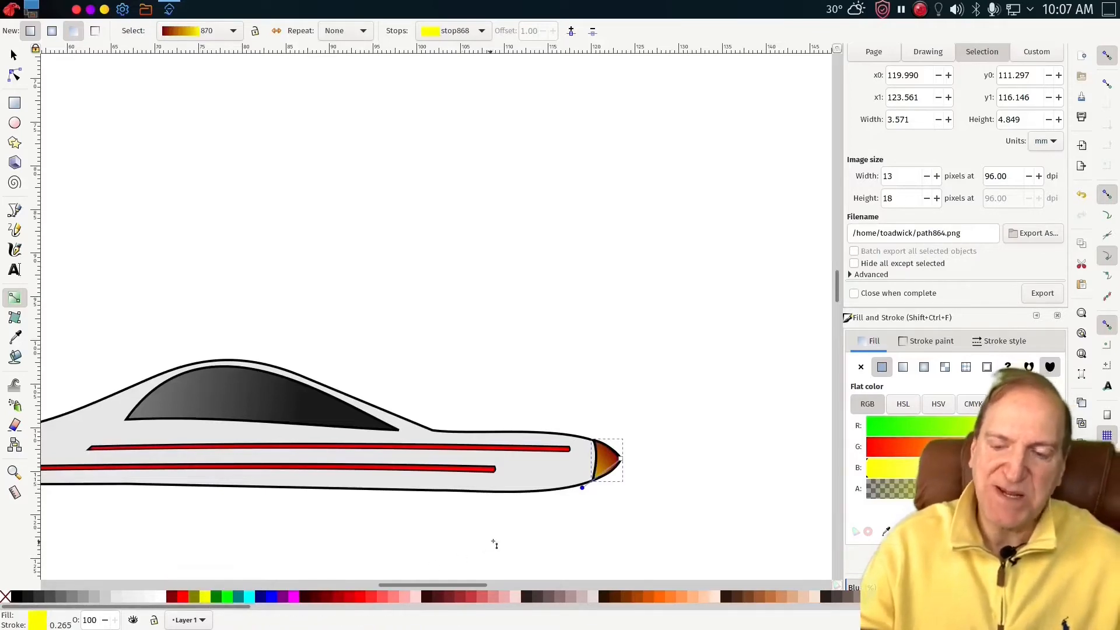
pyautogui.keyDown('ctrl'); pyautogui.scroll(-2, 530, 535); pyautogui.keyUp('ctrl')
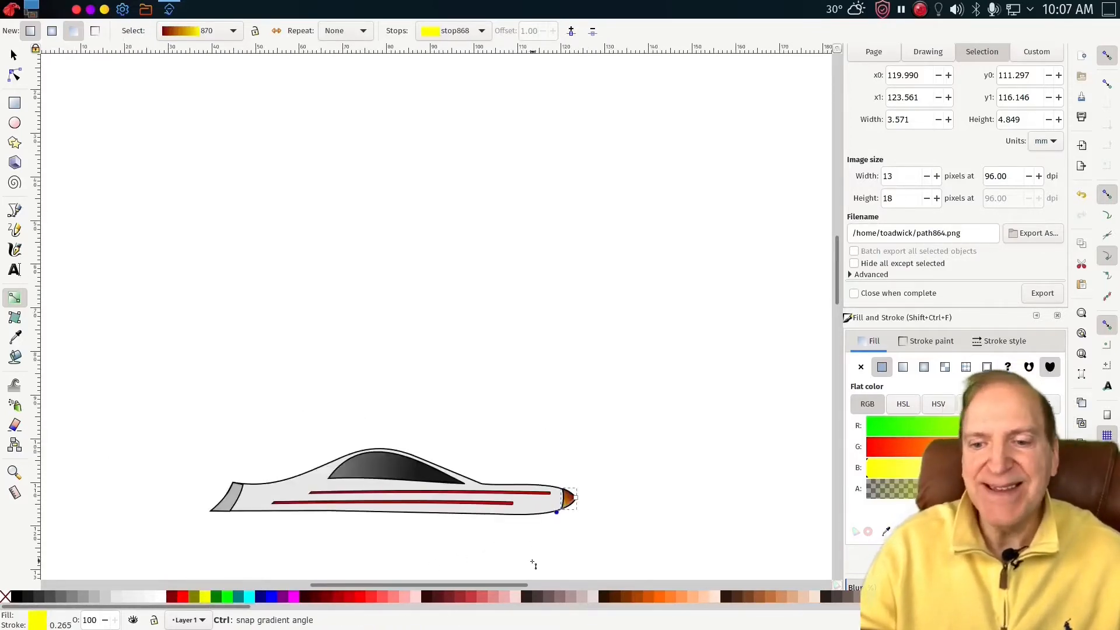
pyautogui.moveTo(449, 589); pyautogui.dragTo(428, 590)
pyautogui.click(536, 392)
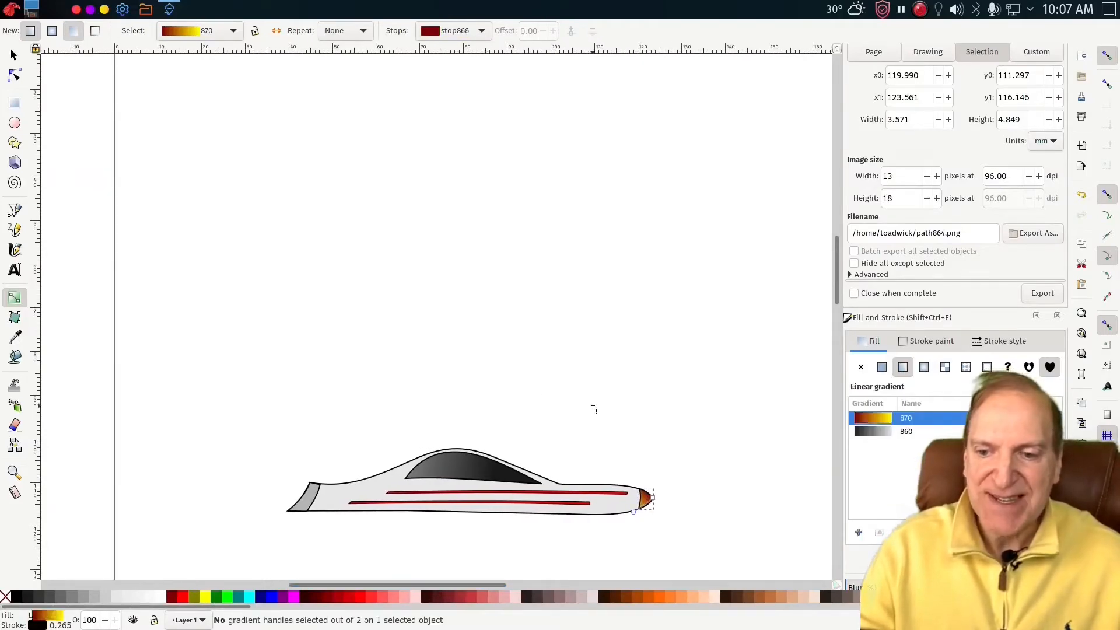
pyautogui.click(620, 420)
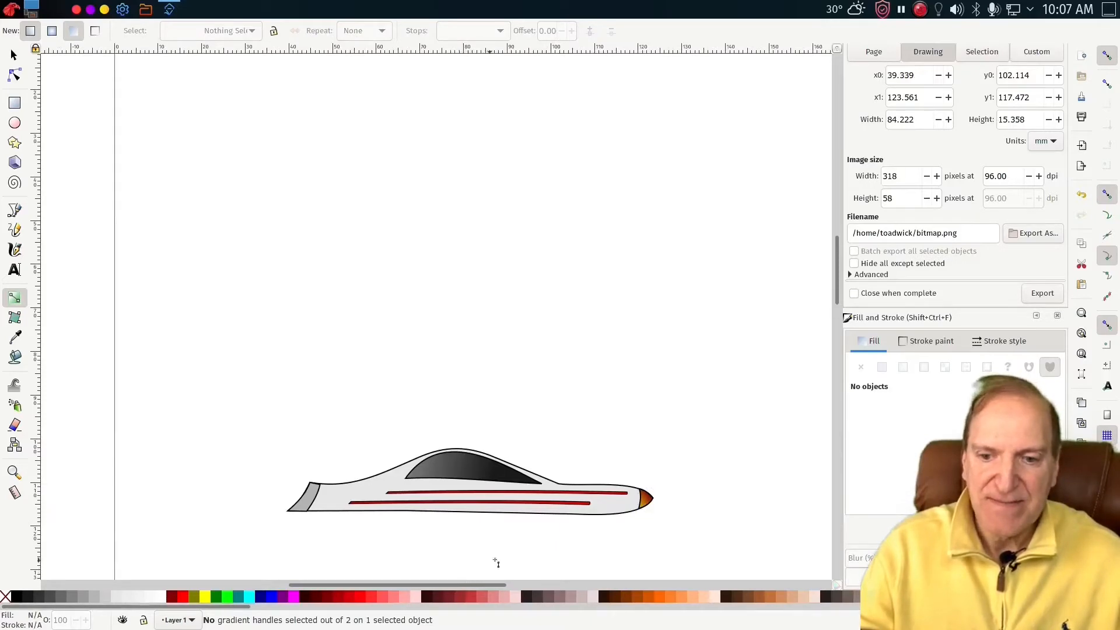
# - Delete the hull's underside node beneath the cabin's front end and reshape the lower edge into a smooth curve meeting the nose piece
pyautogui.click(625, 514)
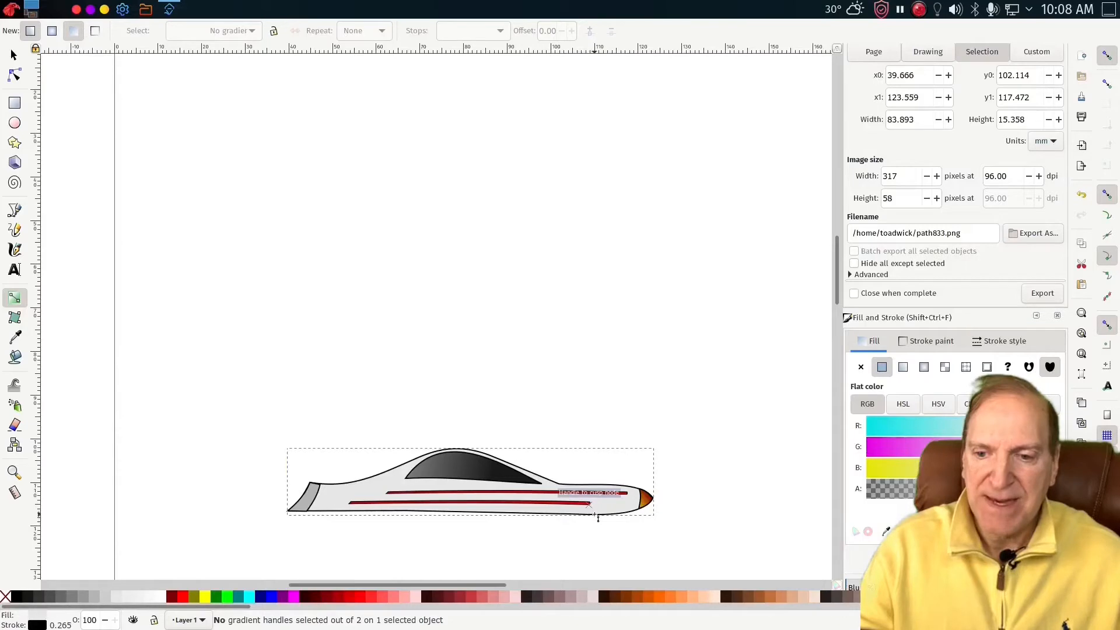
pyautogui.keyDown('ctrl'); pyautogui.scroll(1, 521, 532); pyautogui.keyUp('ctrl')
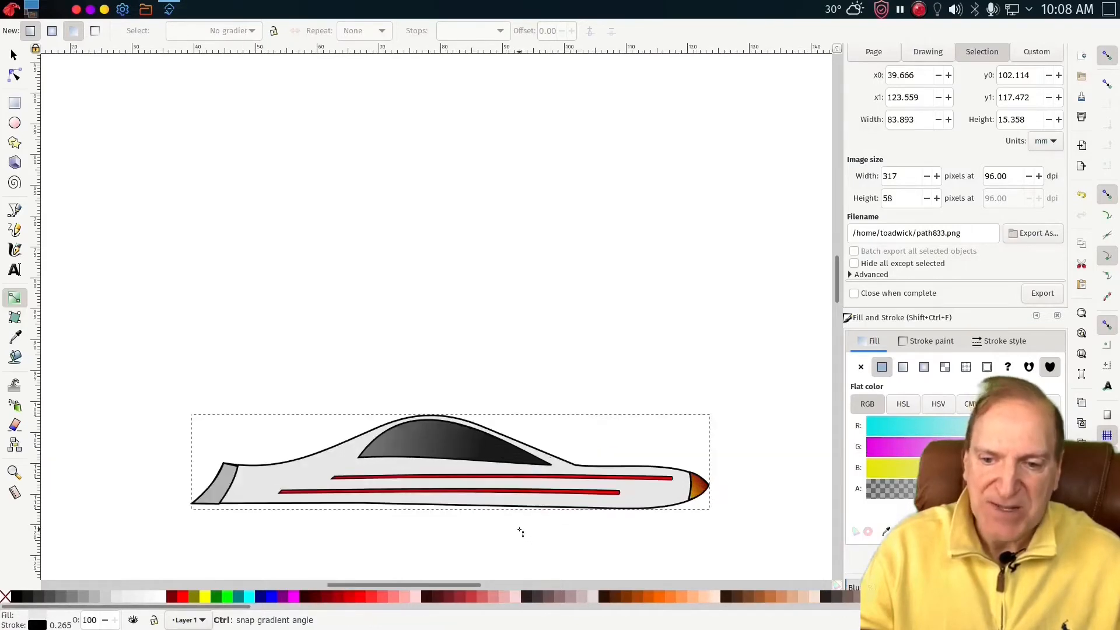
pyautogui.keyDown('ctrl'); pyautogui.scroll(1, 521, 532); pyautogui.keyUp('ctrl')
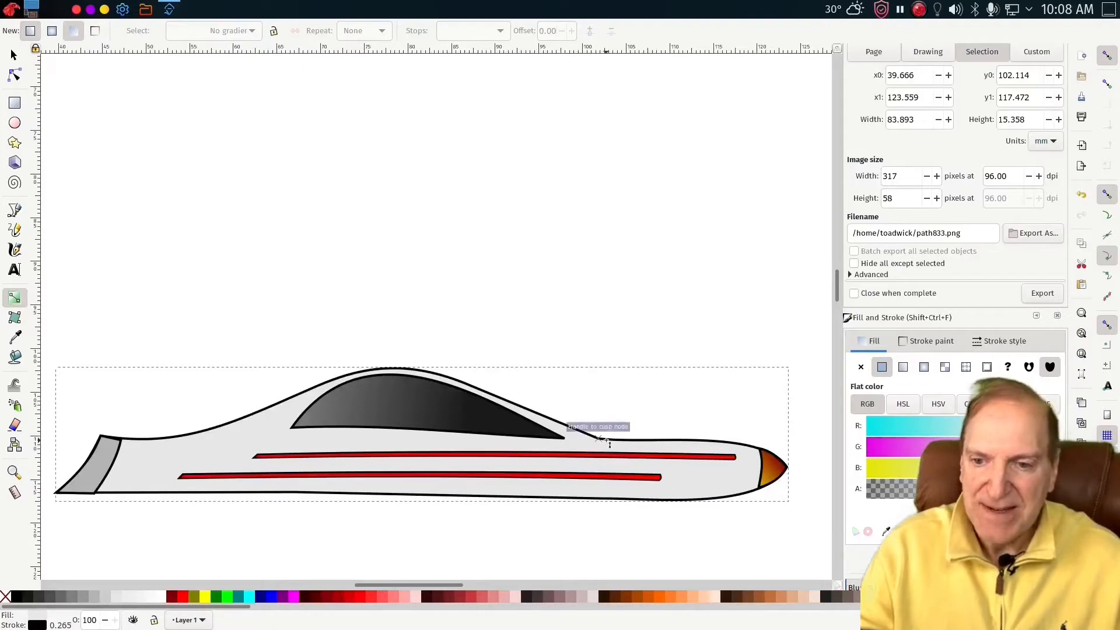
pyautogui.click(14, 74)
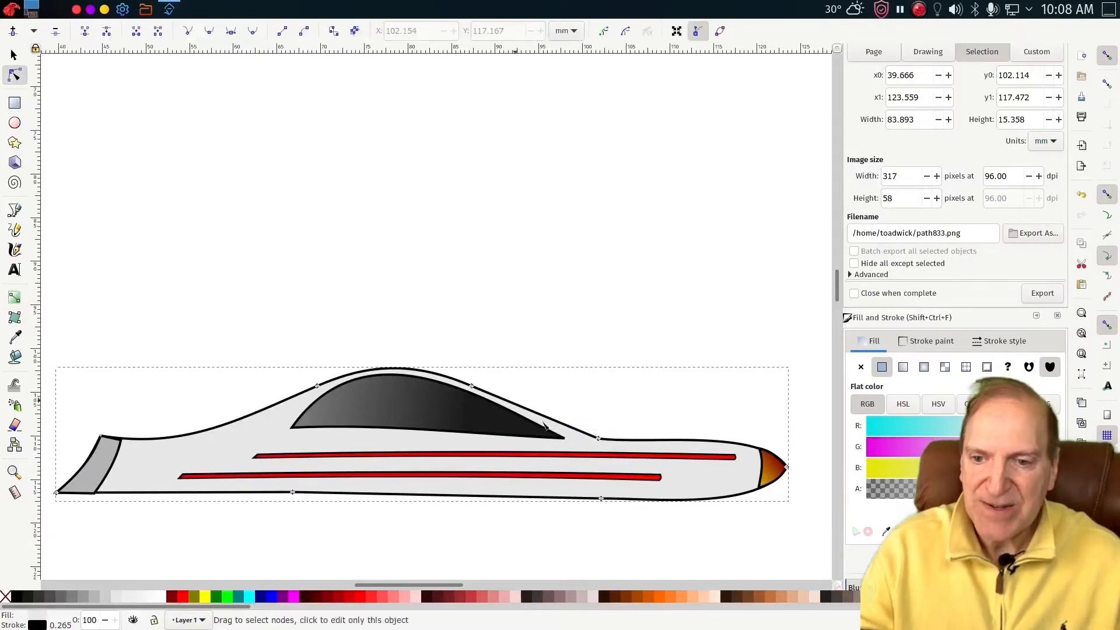
pyautogui.click(667, 501)
pyautogui.click(601, 499)
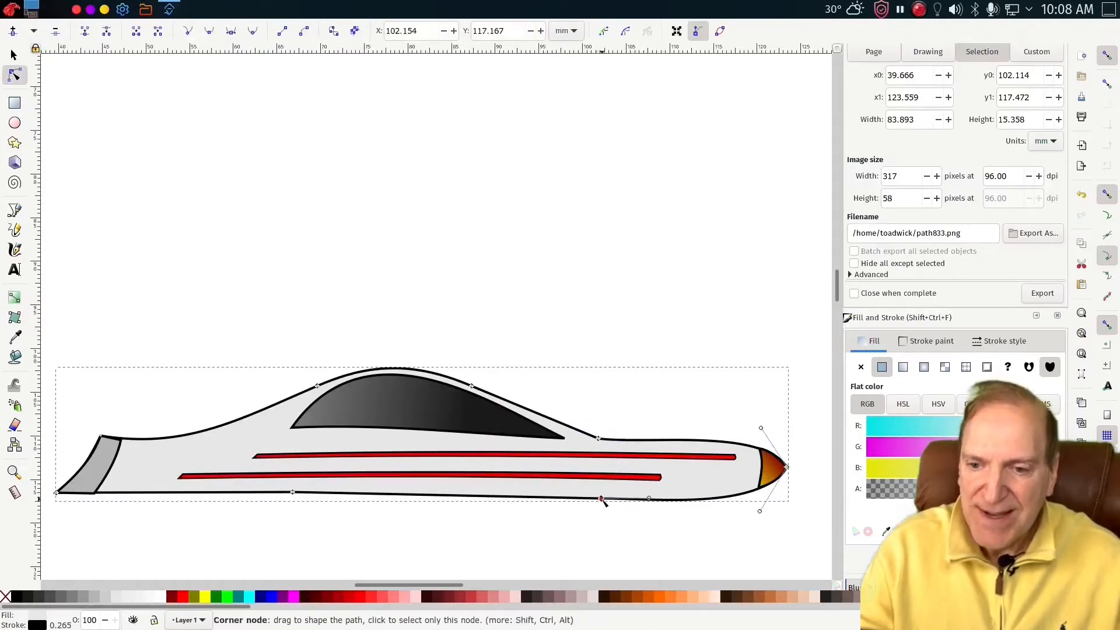
pyautogui.press('Delete')
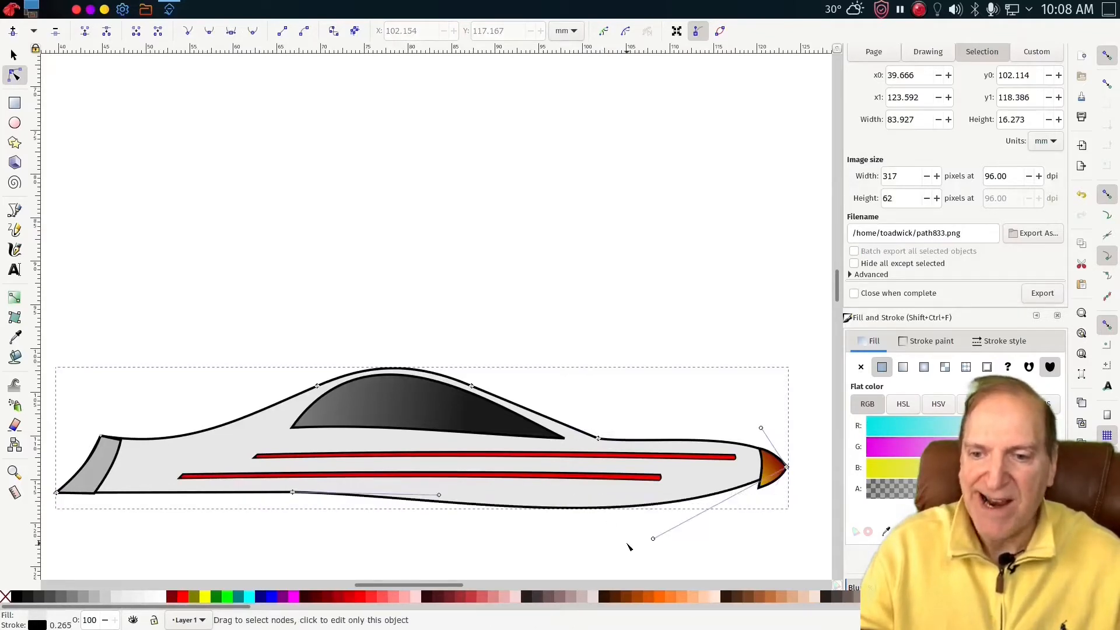
pyautogui.moveTo(592, 513); pyautogui.dragTo(660, 512)
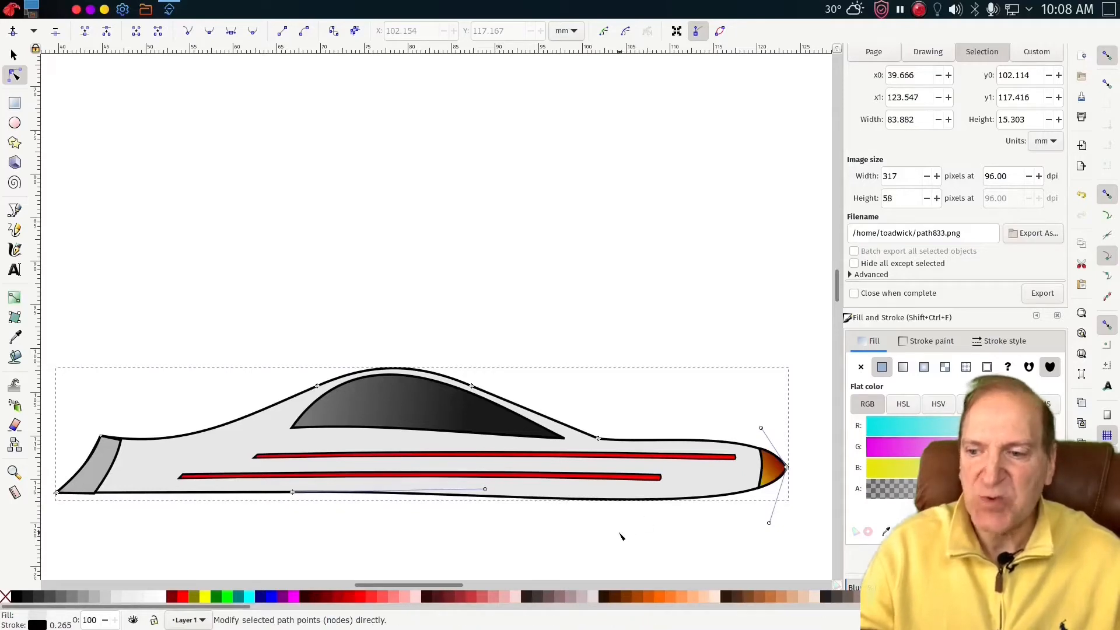
pyautogui.click(600, 544)
# - Shorten the lower red stripe from its rear end to a width of about 49.9 mm
pyautogui.keyDown('ctrl'); pyautogui.scroll(-2, 581, 545); pyautogui.keyUp('ctrl')
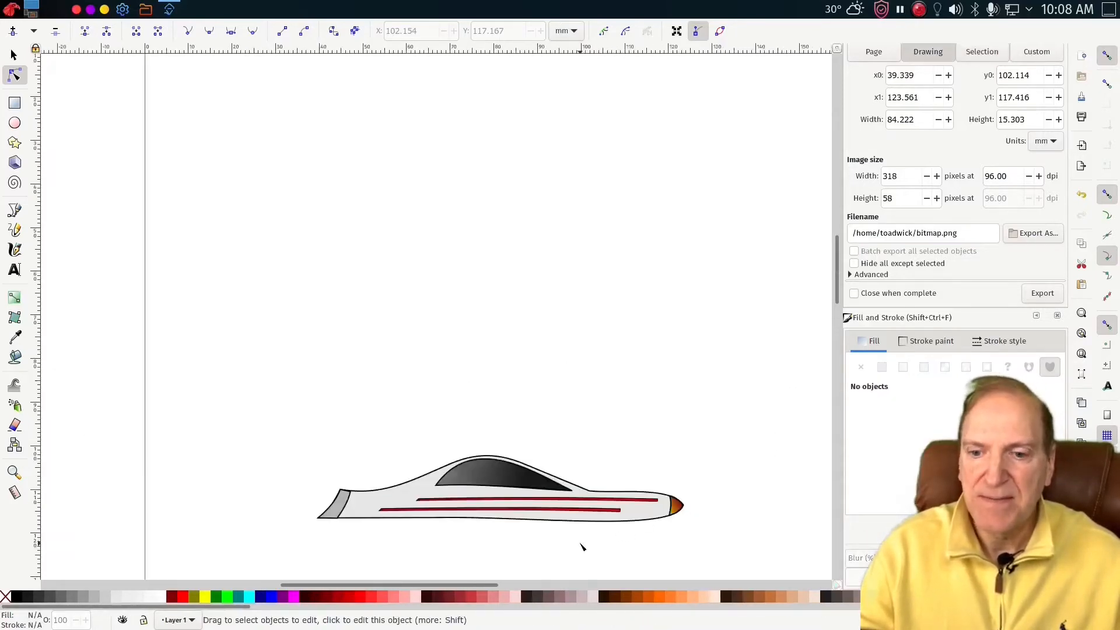
pyautogui.keyDown('ctrl'); pyautogui.scroll(-1, 581, 545); pyautogui.keyUp('ctrl')
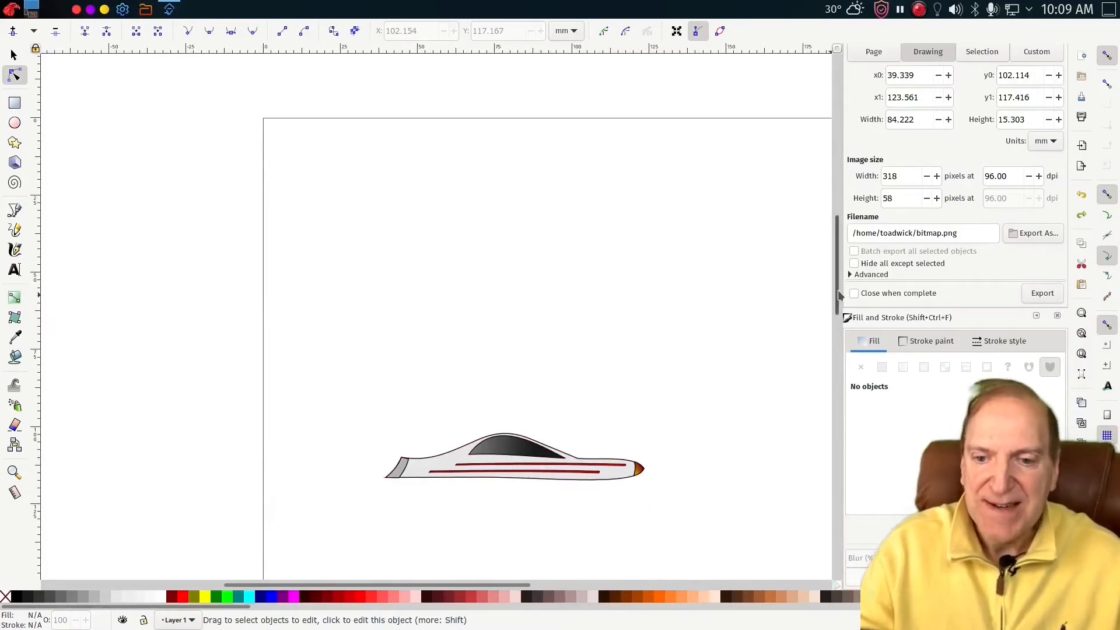
pyautogui.moveTo(838, 296); pyautogui.dragTo(837, 334)
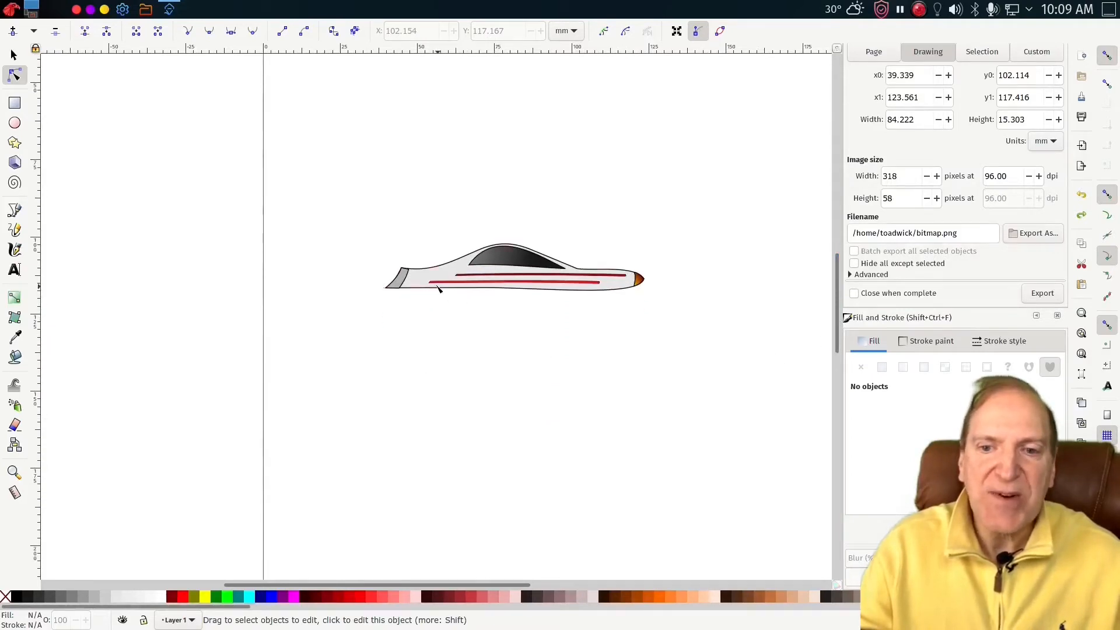
pyautogui.keyDown('ctrl'); pyautogui.scroll(1, 492, 328); pyautogui.keyUp('ctrl')
pyautogui.keyDown('ctrl'); pyautogui.scroll(2, 491, 329); pyautogui.keyUp('ctrl')
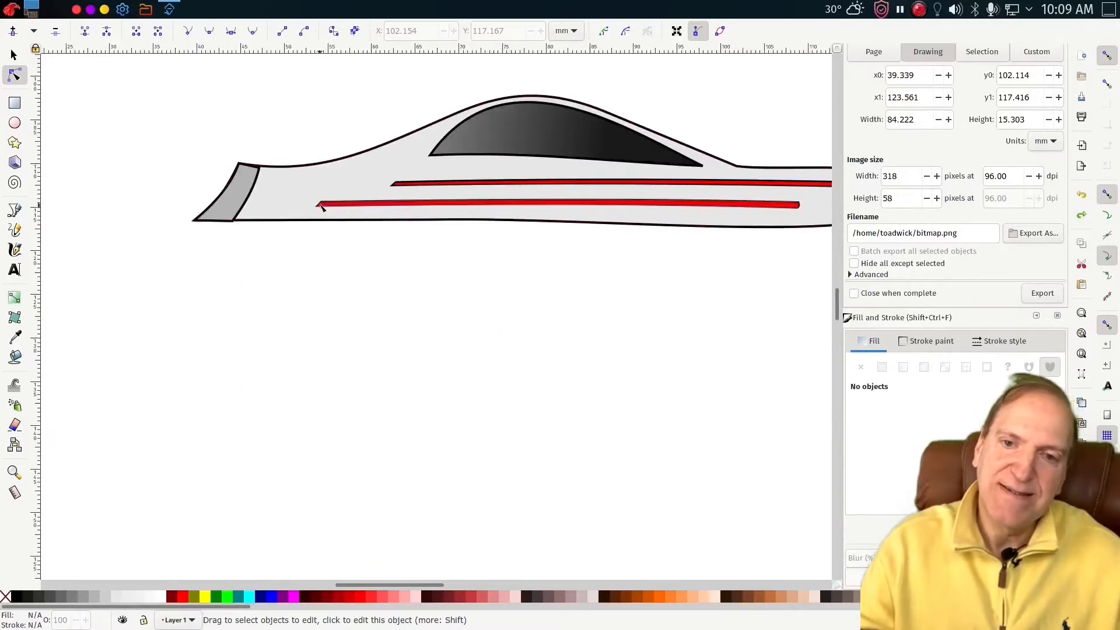
pyautogui.click(334, 208)
pyautogui.press('s')
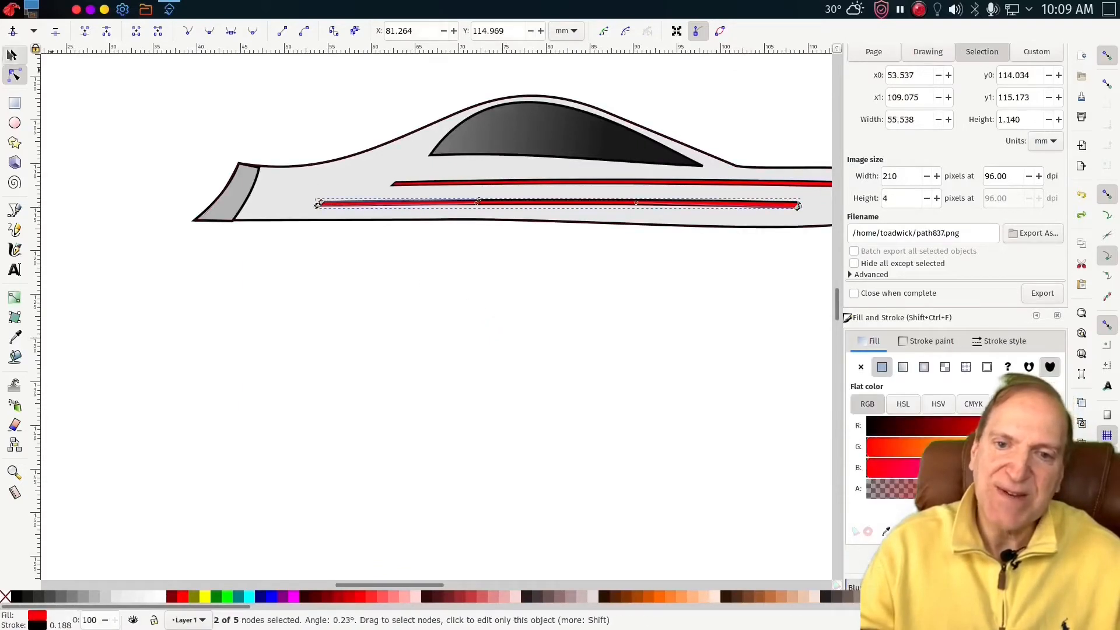
pyautogui.moveTo(312, 205); pyautogui.dragTo(361, 204)
pyautogui.keyDown('ctrl'); pyautogui.scroll(-1, 621, 332); pyautogui.keyUp('ctrl')
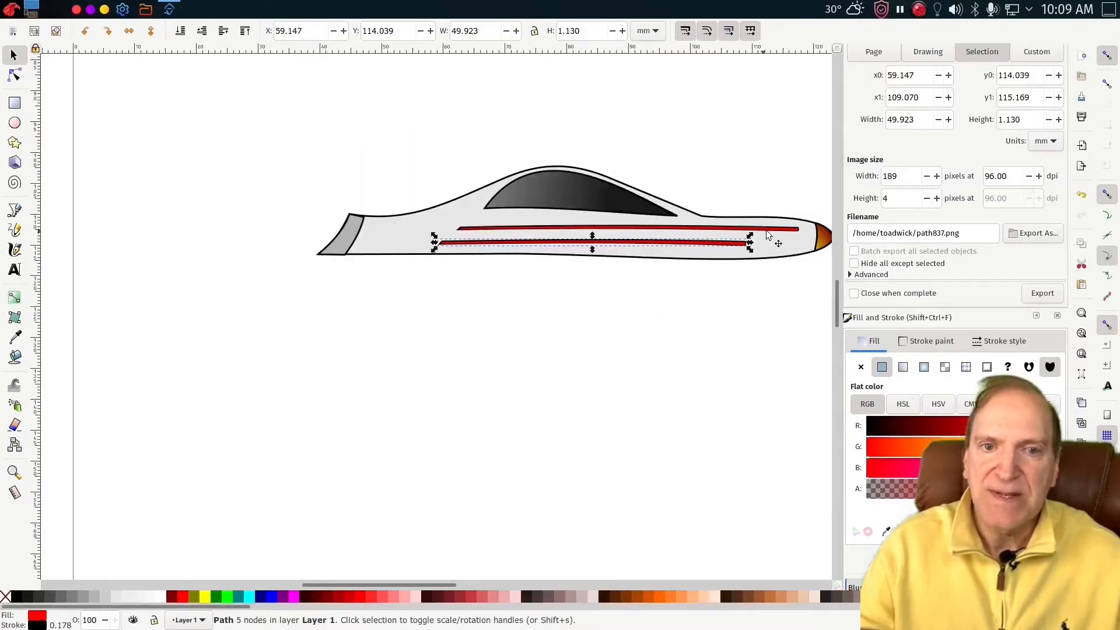
# - Shorten the upper red stripe from its front end to a width of about 49.5 mm
pyautogui.click(785, 230)
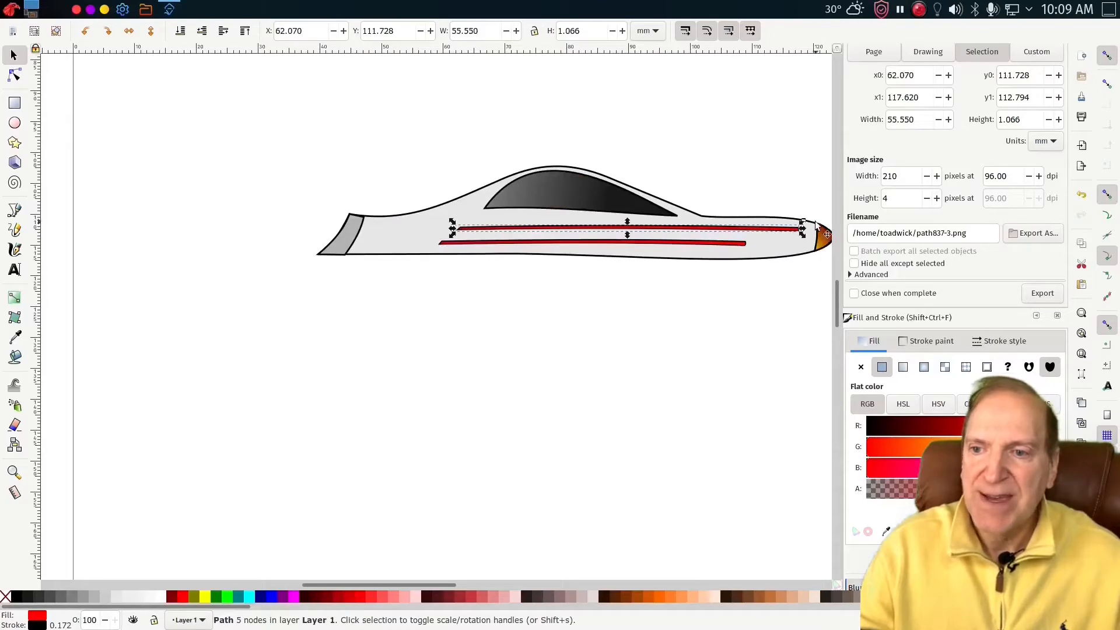
pyautogui.moveTo(803, 231); pyautogui.dragTo(764, 233)
pyautogui.click(652, 320)
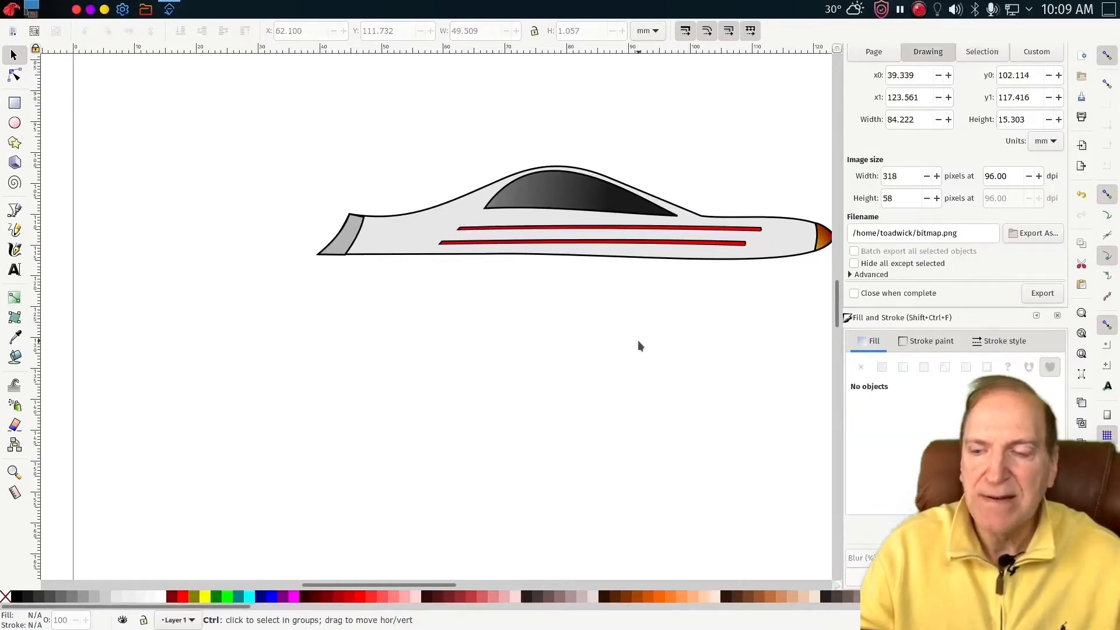
# - Skew the upper red stripe by about 1.65° so its front end slopes down toward the nose
pyautogui.keyDown('ctrl'); pyautogui.scroll(-2, 639, 341); pyautogui.keyUp('ctrl')
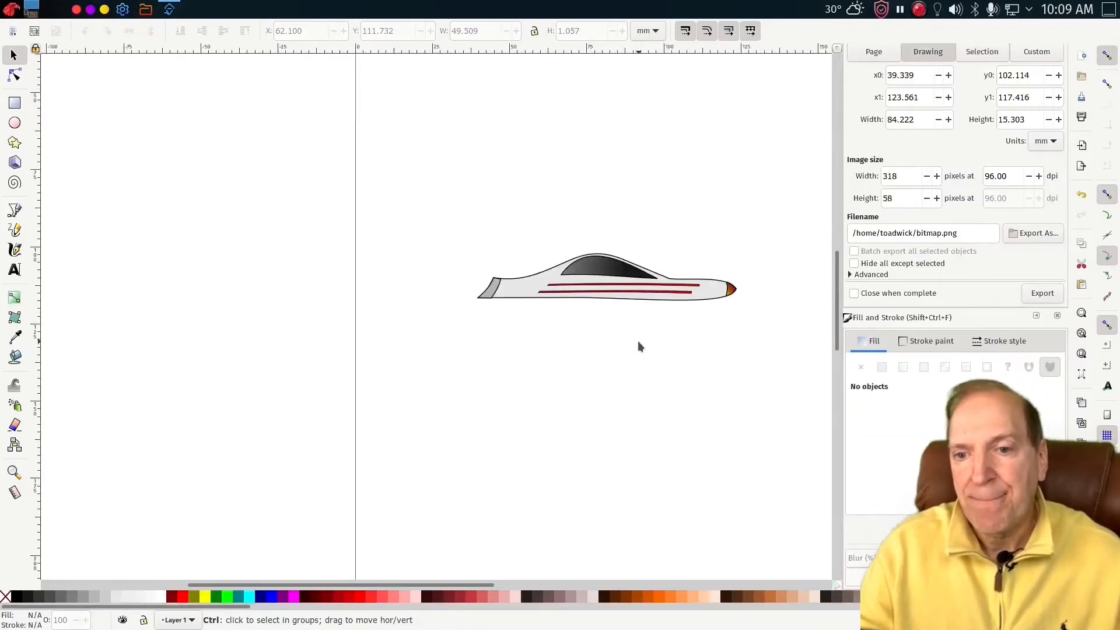
pyautogui.keyDown('ctrl'); pyautogui.scroll(2, 639, 341); pyautogui.keyUp('ctrl')
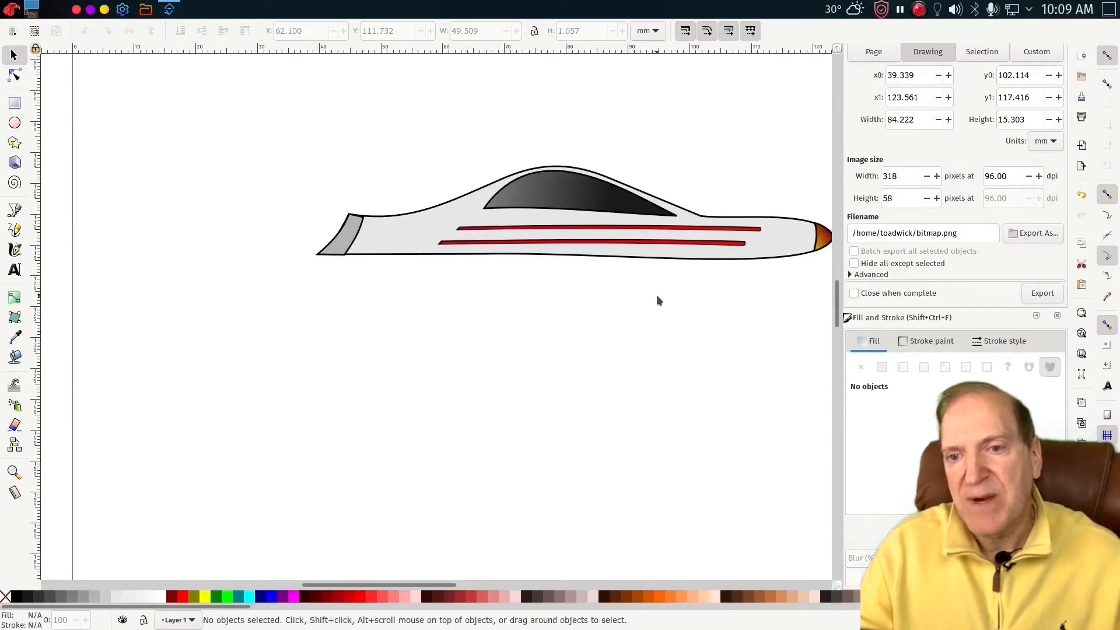
pyautogui.click(635, 228)
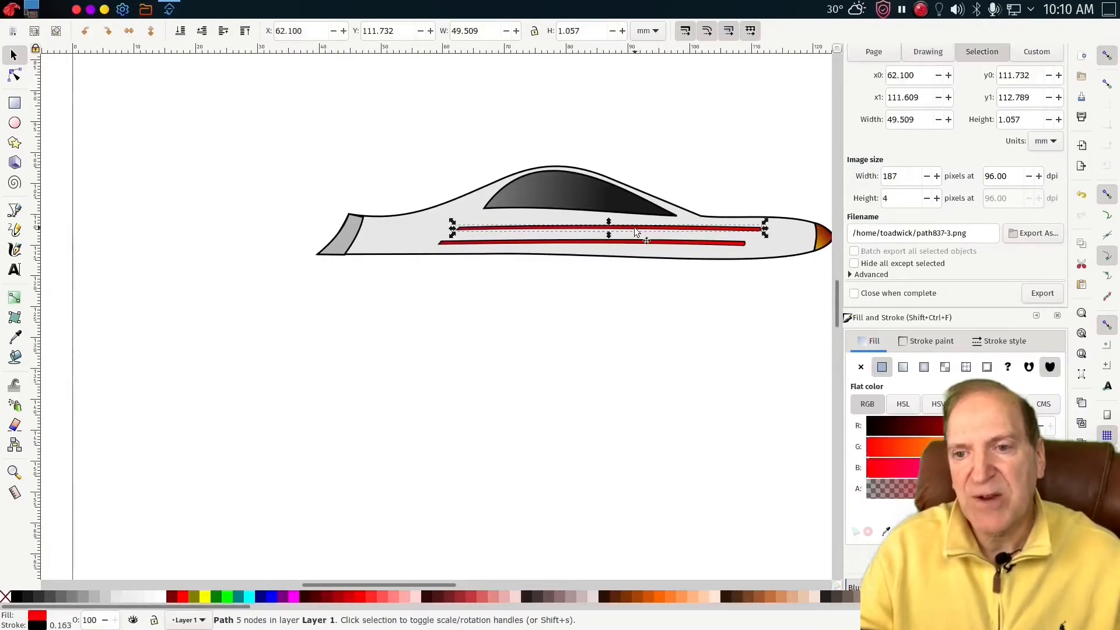
pyautogui.click(735, 231)
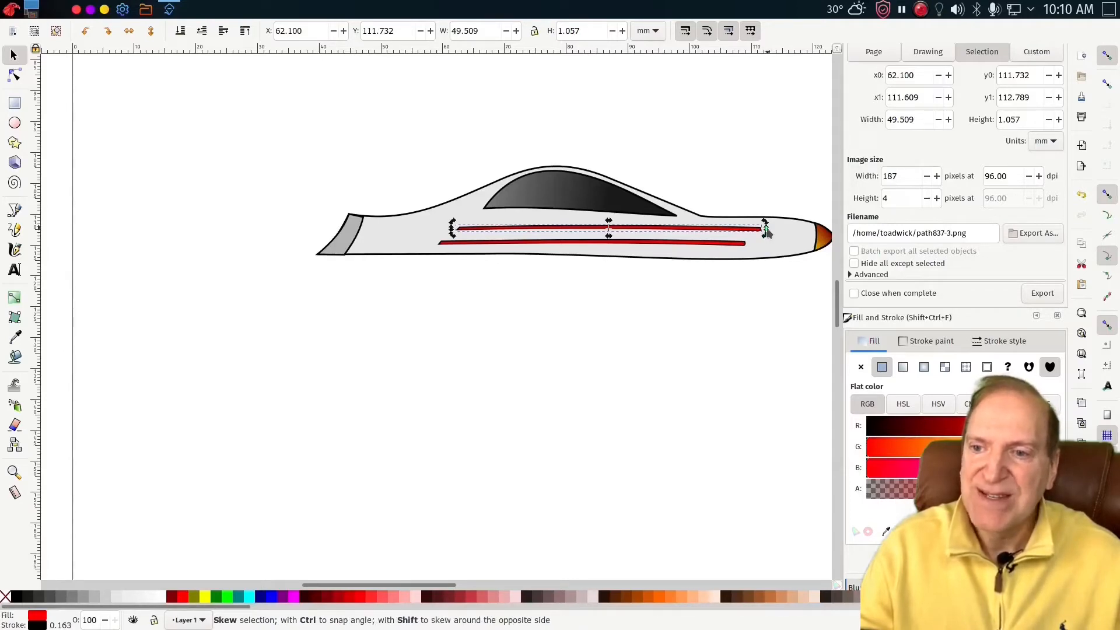
pyautogui.moveTo(767, 232); pyautogui.dragTo(767, 237)
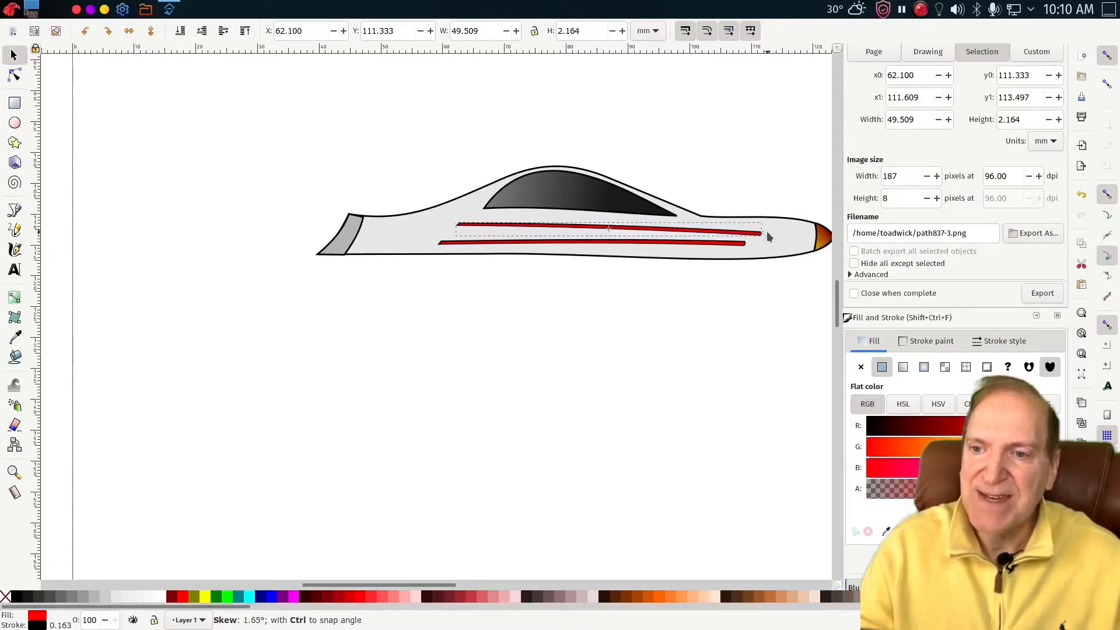
# - Skew the lower red stripe by about 1.22° so its front end slopes down, and deselect it
pyautogui.click(721, 244)
pyautogui.click(741, 243)
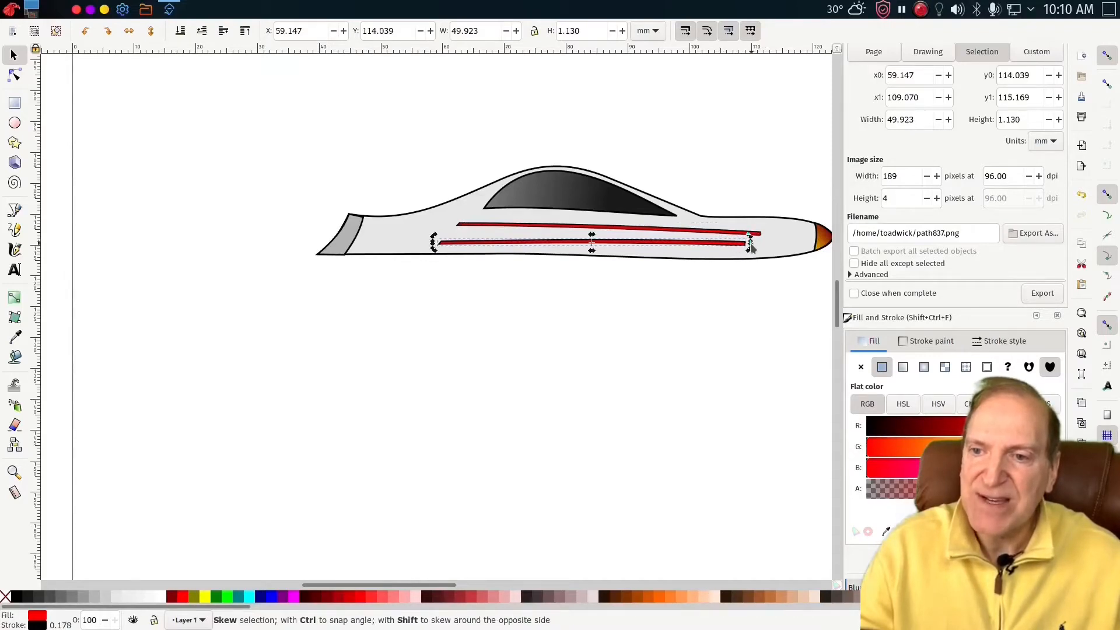
pyautogui.moveTo(750, 244); pyautogui.dragTo(752, 248)
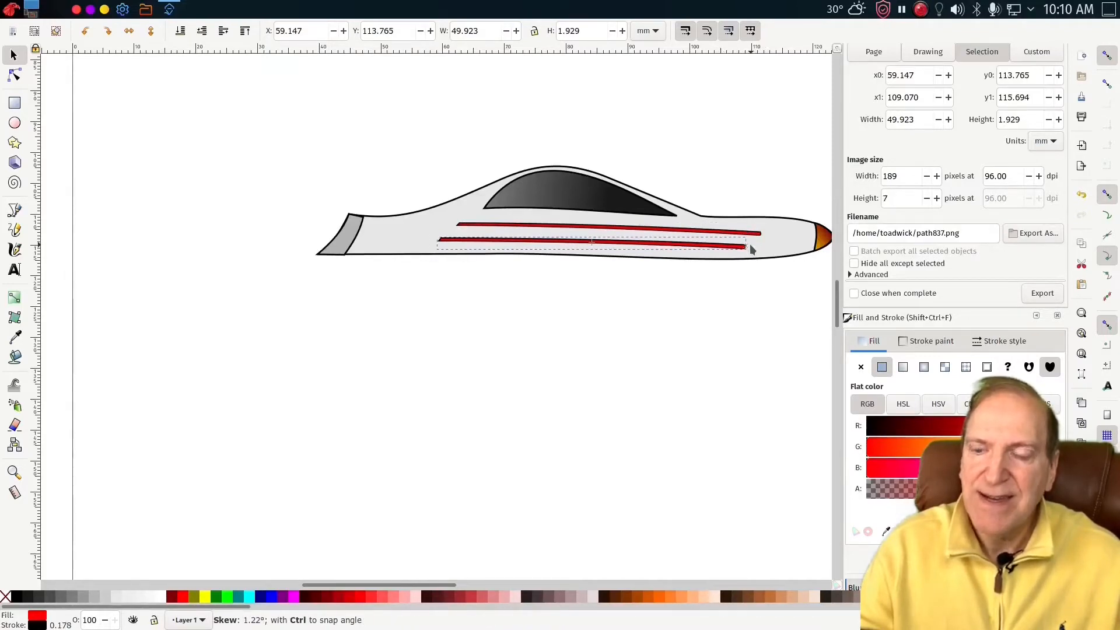
pyautogui.moveTo(750, 244); pyautogui.dragTo(751, 245)
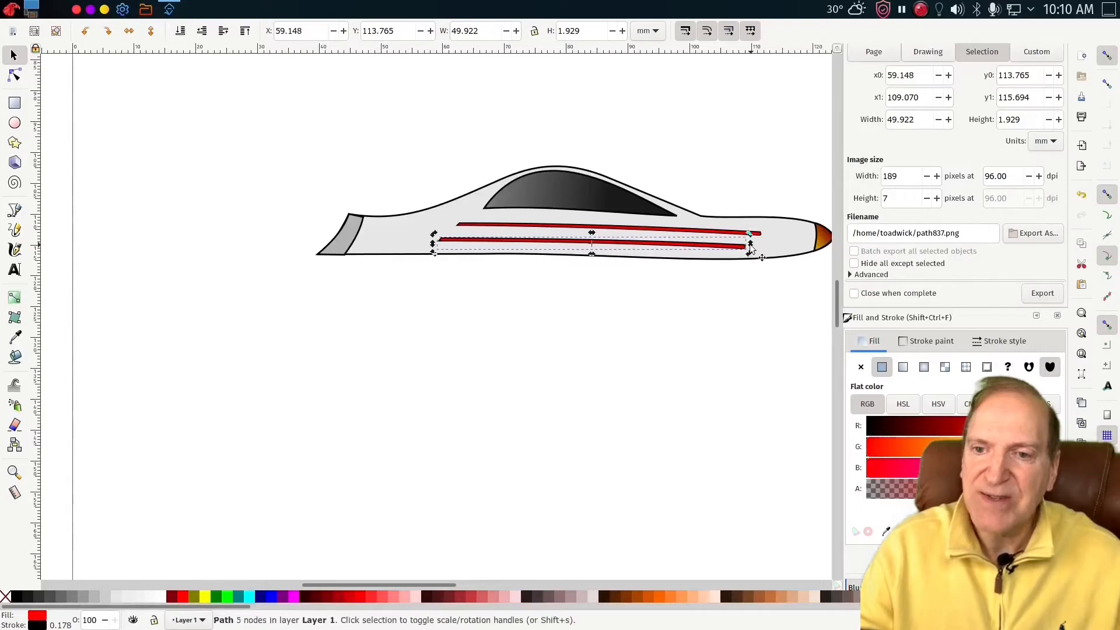
pyautogui.click(714, 330)
pyautogui.keyDown('ctrl'); pyautogui.scroll(-3, 650, 373); pyautogui.keyUp('ctrl')
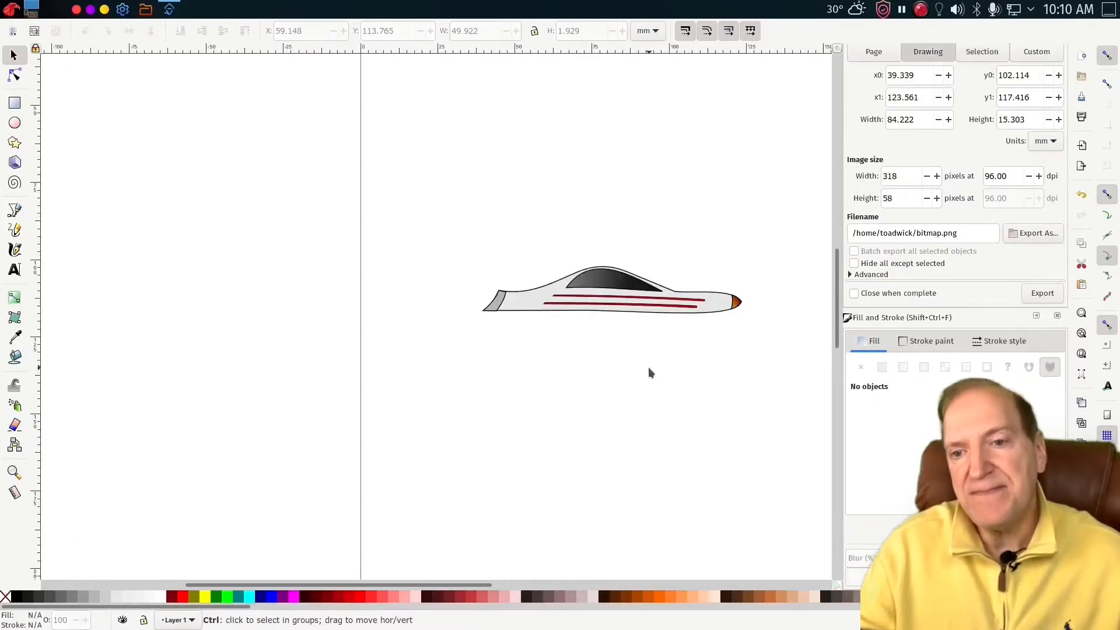
pyautogui.keyDown('ctrl'); pyautogui.scroll(3, 649, 366); pyautogui.keyUp('ctrl')
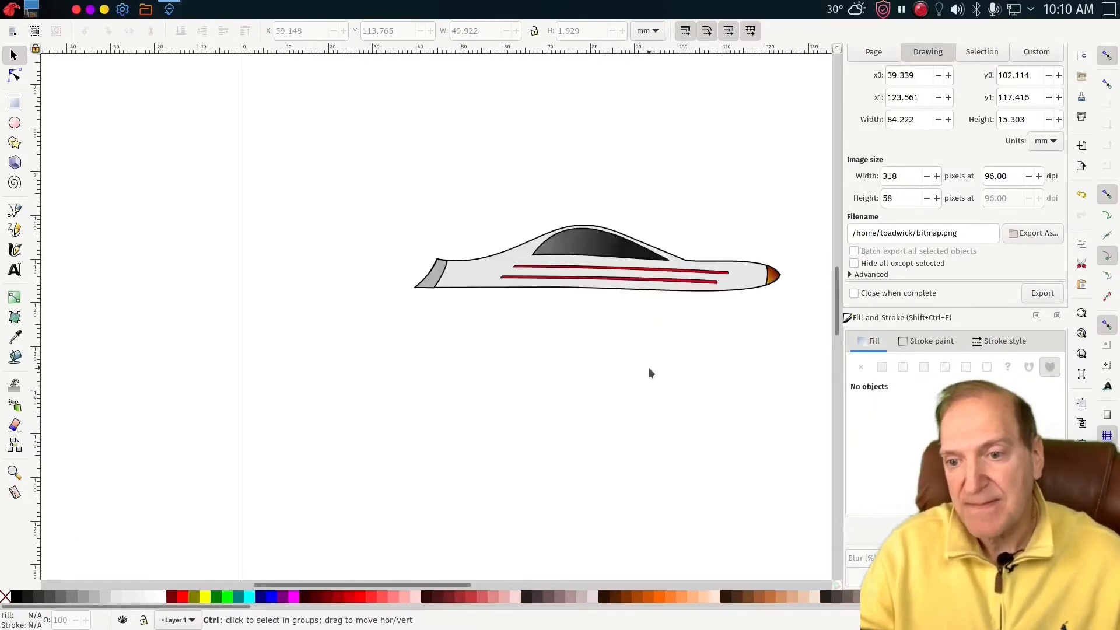
# - Nudge the upper red stripe down closer to the lower one, to a Y position of about 112.39 mm
pyautogui.click(611, 230)
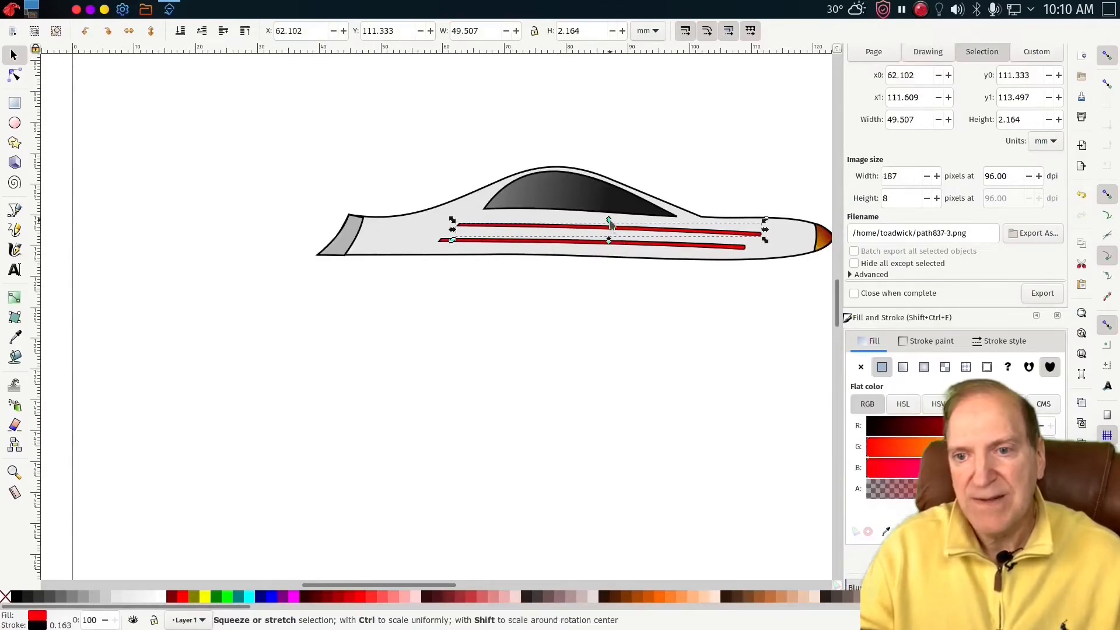
pyautogui.moveTo(609, 221); pyautogui.dragTo(610, 225)
pyautogui.hotkey('ctrl', 'z')
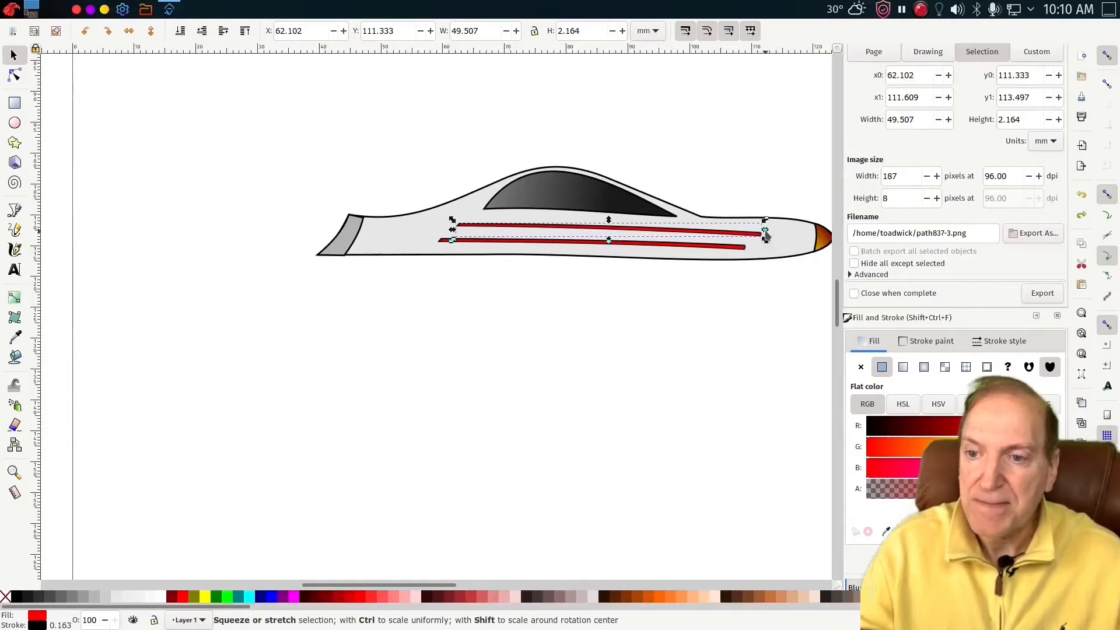
pyautogui.press('Down')
pyautogui.press('Down')
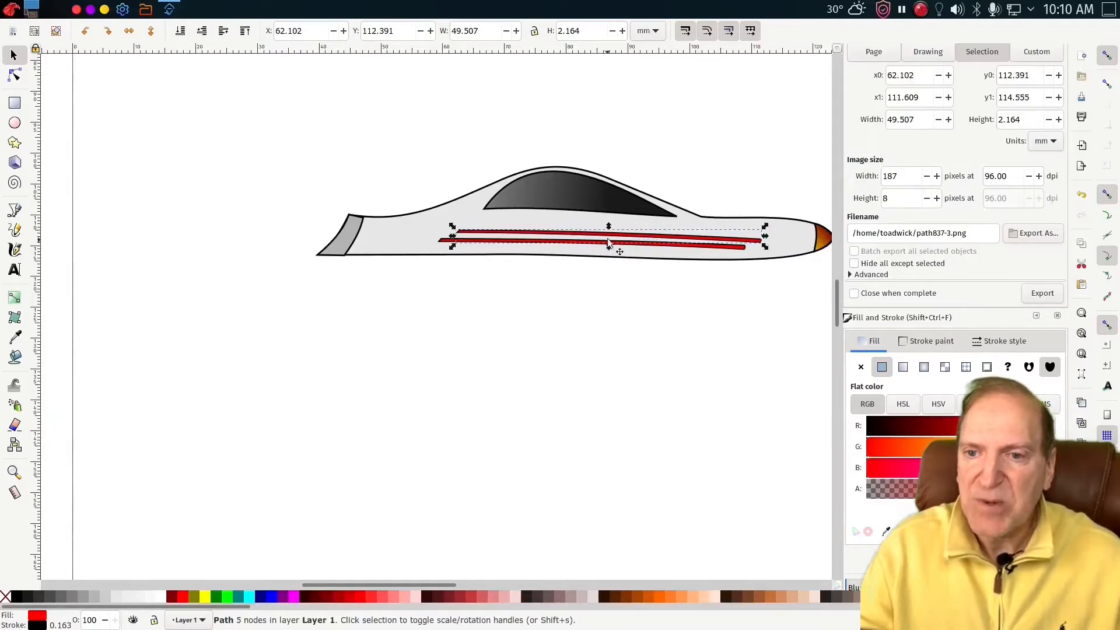
# - Rotate the upper red stripe slightly counterclockwise to run parallel with the lower stripe, and deselect it
pyautogui.click(611, 242)
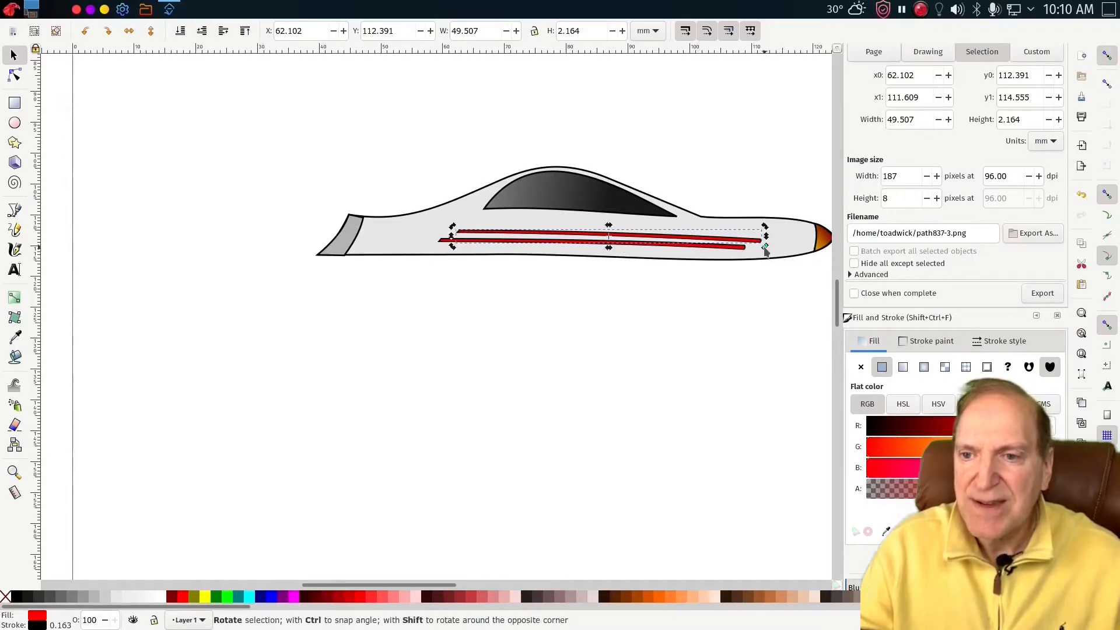
pyautogui.moveTo(765, 249); pyautogui.dragTo(766, 250)
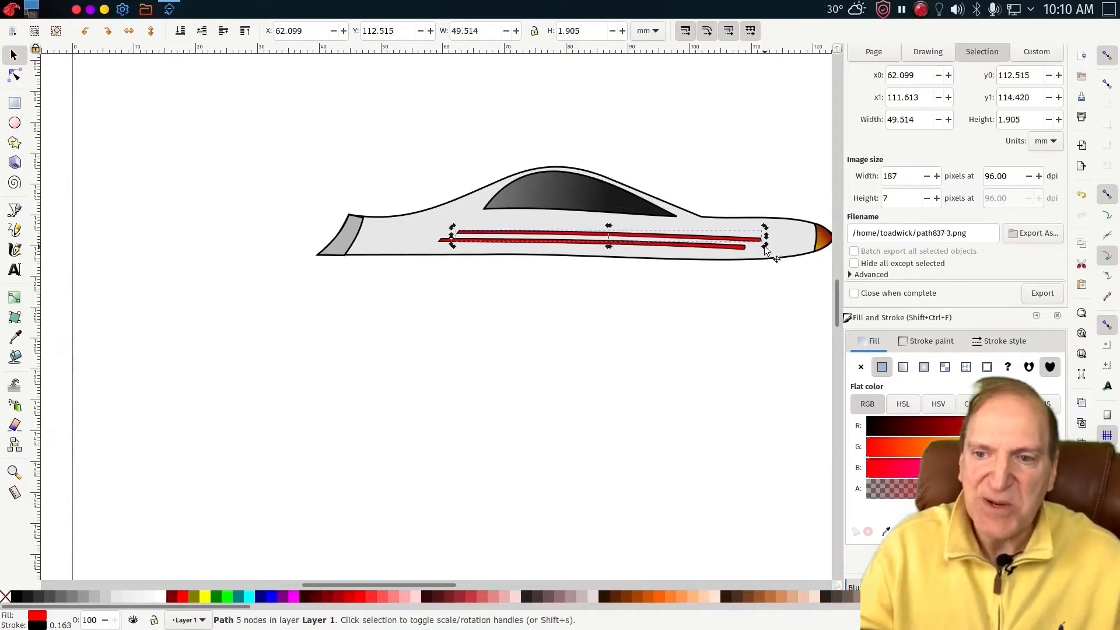
pyautogui.click(675, 330)
pyautogui.keyDown('ctrl'); pyautogui.scroll(-2, 676, 332); pyautogui.keyUp('ctrl')
pyautogui.keyDown('ctrl'); pyautogui.scroll(-1, 678, 340); pyautogui.keyUp('ctrl')
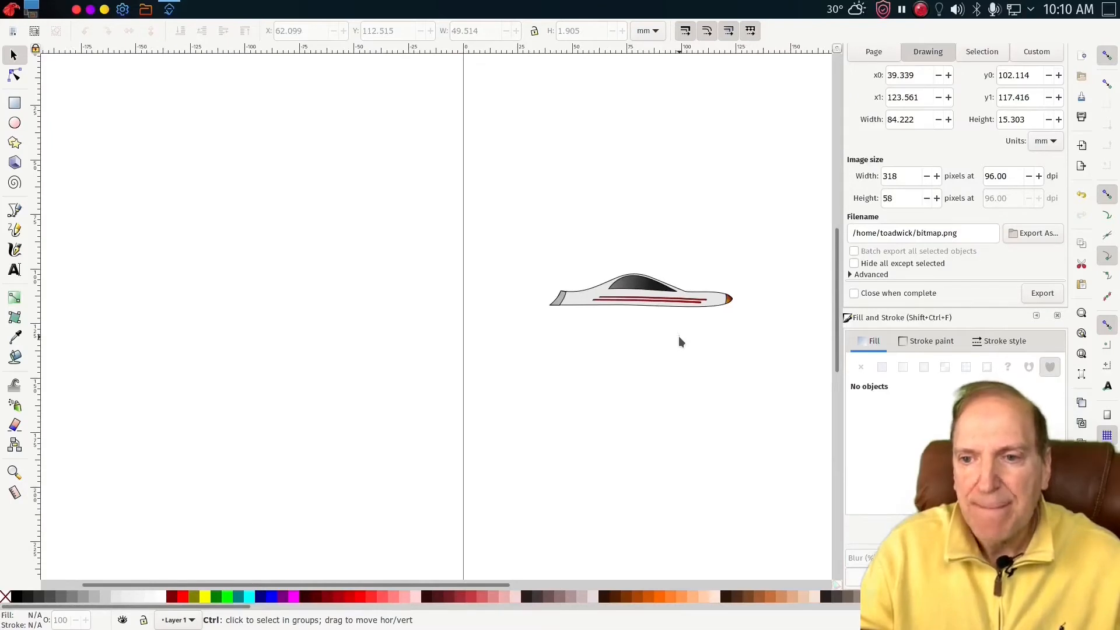
pyautogui.keyDown('ctrl'); pyautogui.scroll(2, 639, 342); pyautogui.keyUp('ctrl')
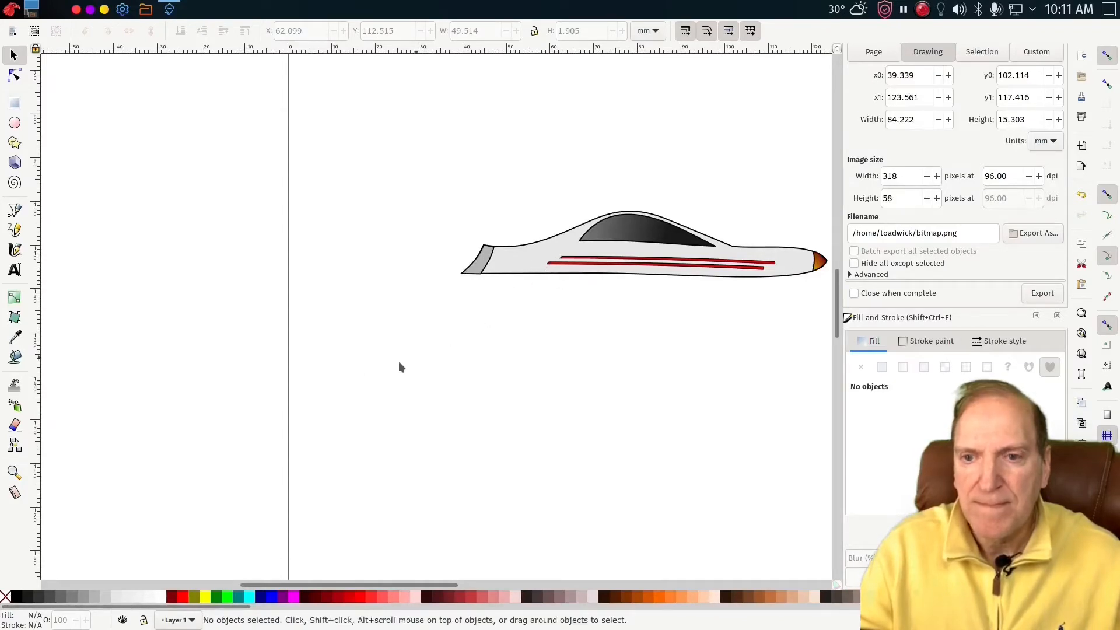
# - Draw a closed pointed triangle about 11.1 mm by 3.3 mm on the hull between the tail panel and the red stripes
pyautogui.click(16, 210)
pyautogui.click(502, 255)
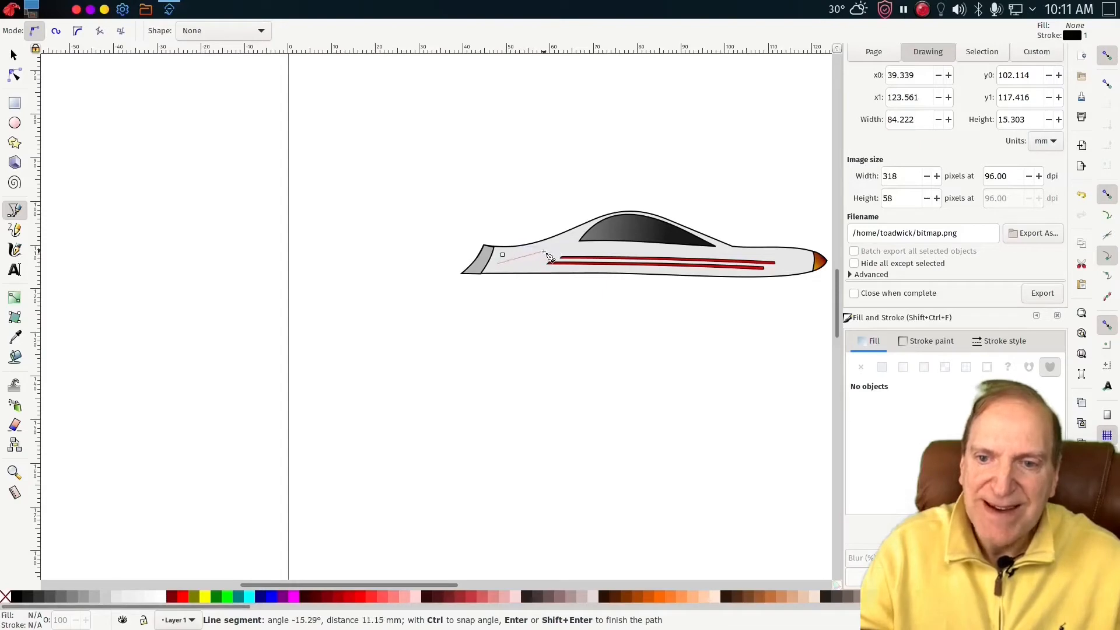
pyautogui.click(545, 252)
pyautogui.click(502, 255)
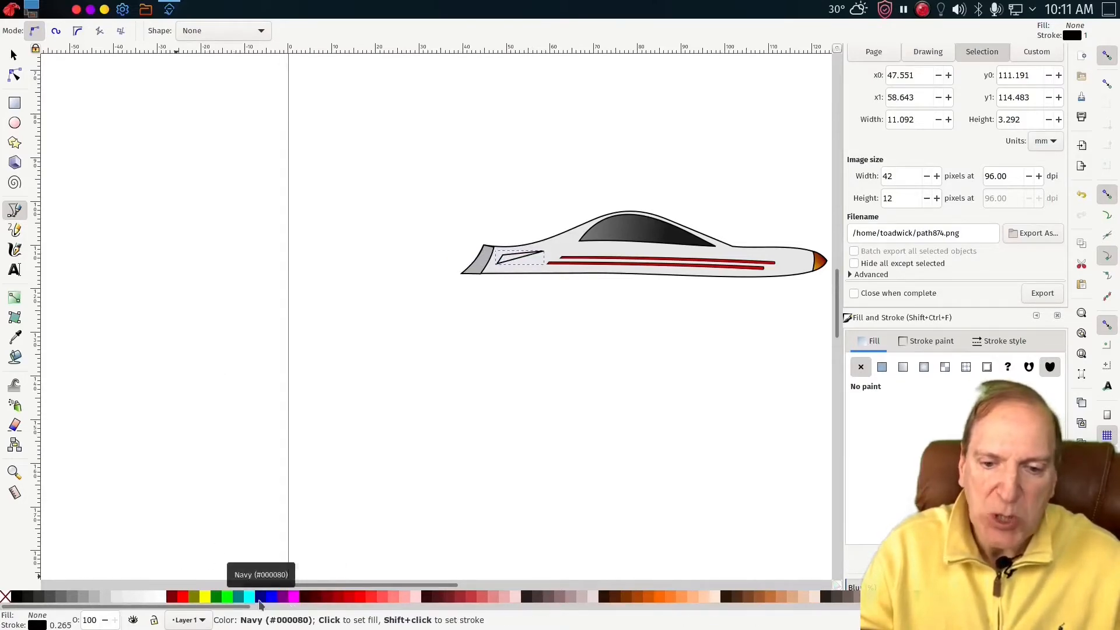
# - Fill the new triangle with a medium blue and remove its stroke
pyautogui.moveTo(245, 608); pyautogui.dragTo(931, 608)
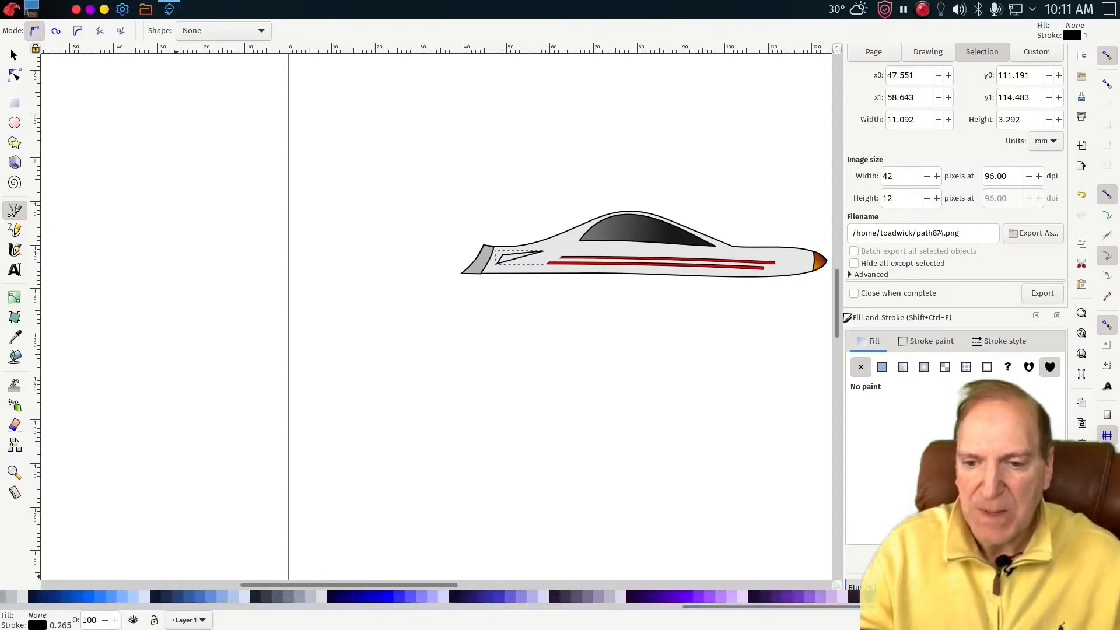
pyautogui.click(499, 596)
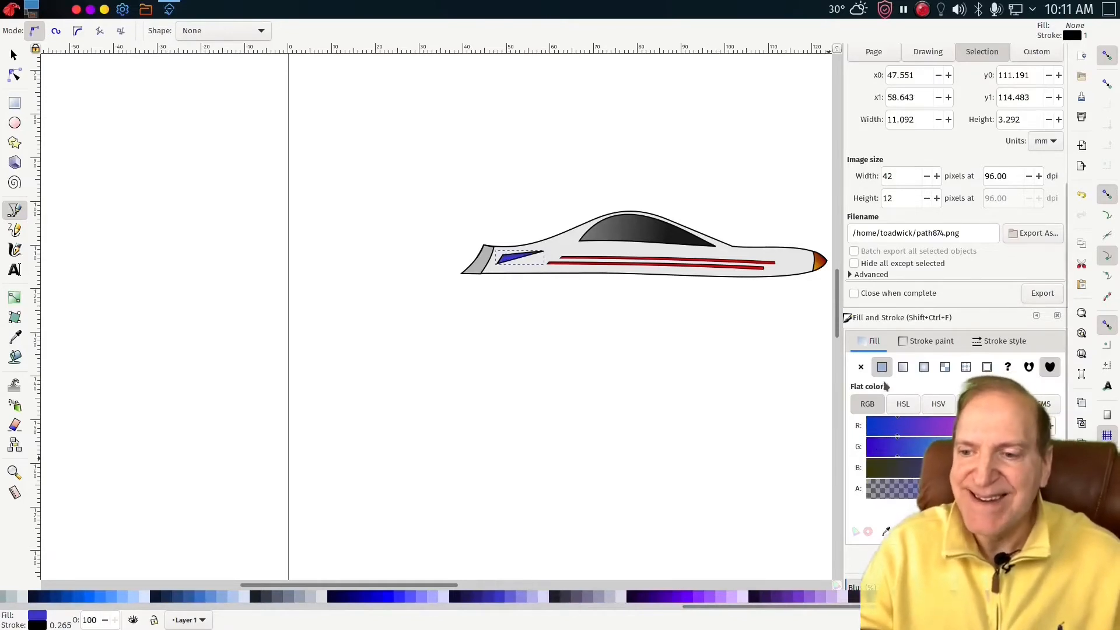
pyautogui.click(916, 342)
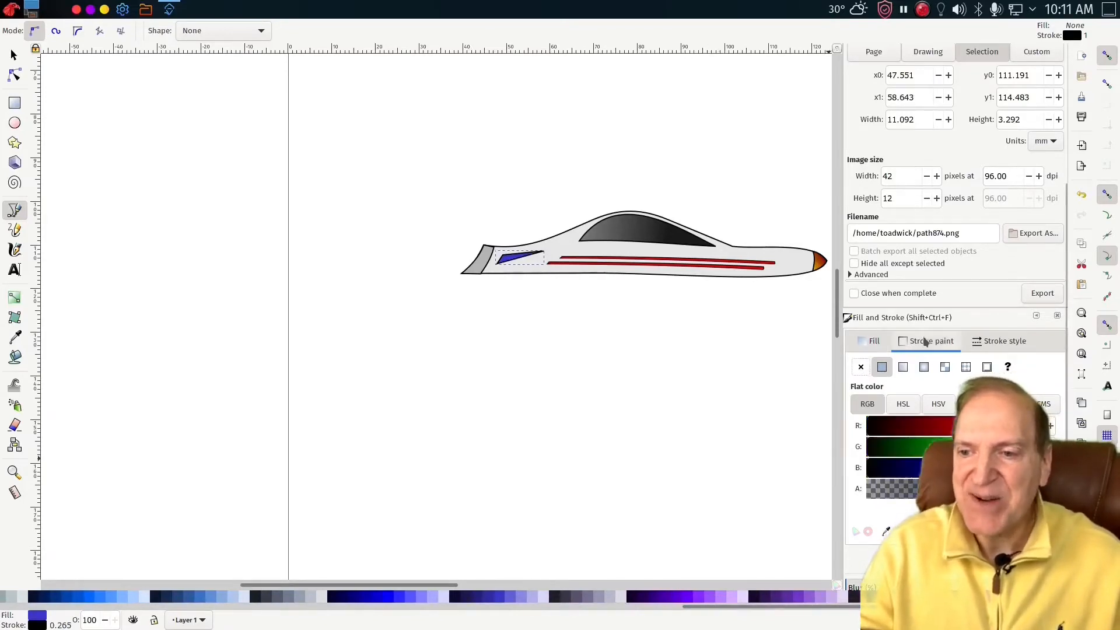
pyautogui.click(861, 366)
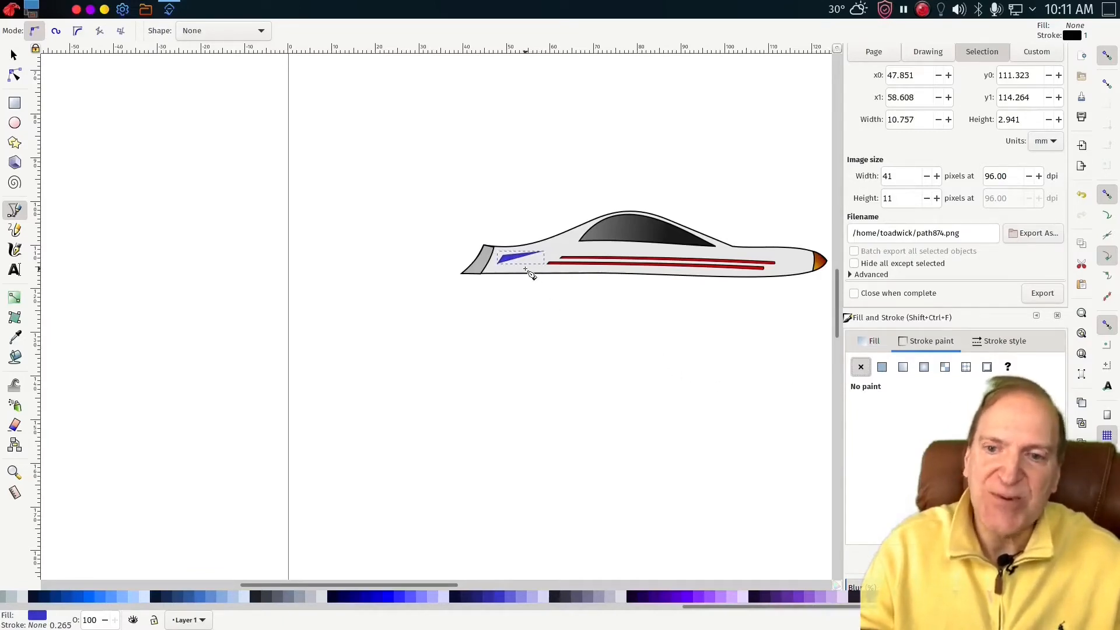
# - Paste a copy of the blue triangle and place it just below and slightly behind the original, at about X 46.5, Y 113.3 mm
pyautogui.hotkey('ctrl', 'v')
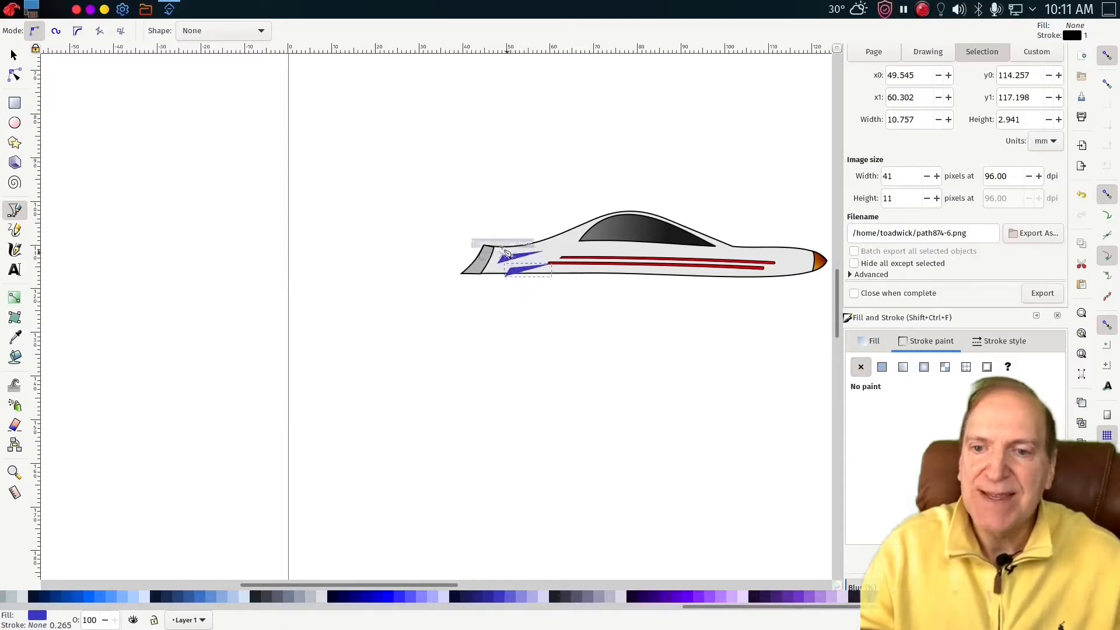
pyautogui.press('s')
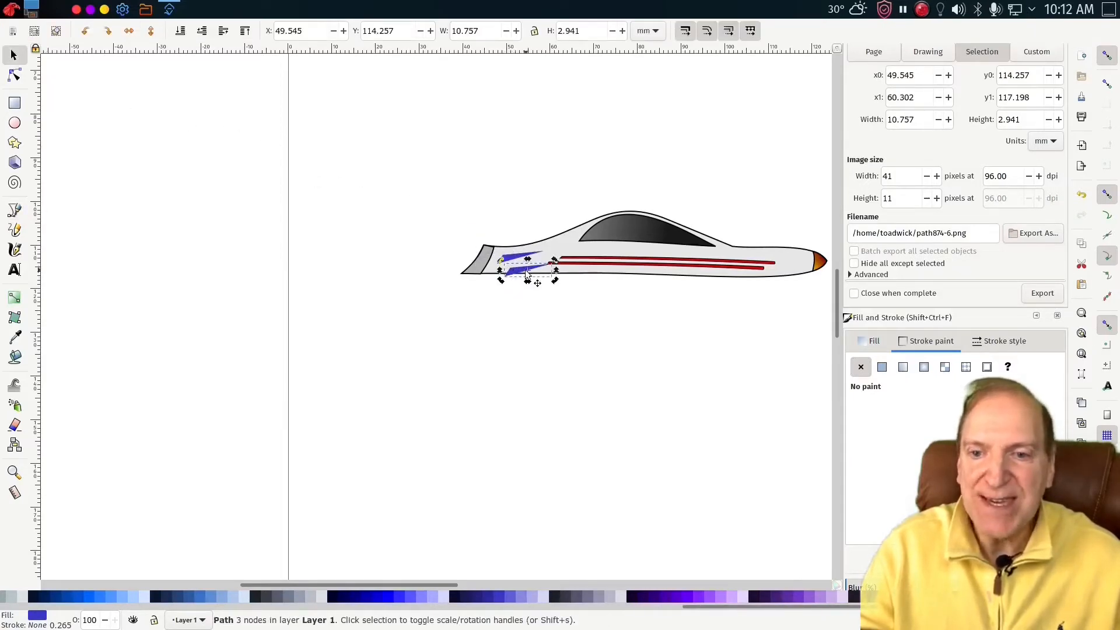
pyautogui.moveTo(518, 268)
pyautogui.mouseDown()
pyautogui.moveTo(528, 259)
pyautogui.moveTo(505, 261)
pyautogui.mouseUp()
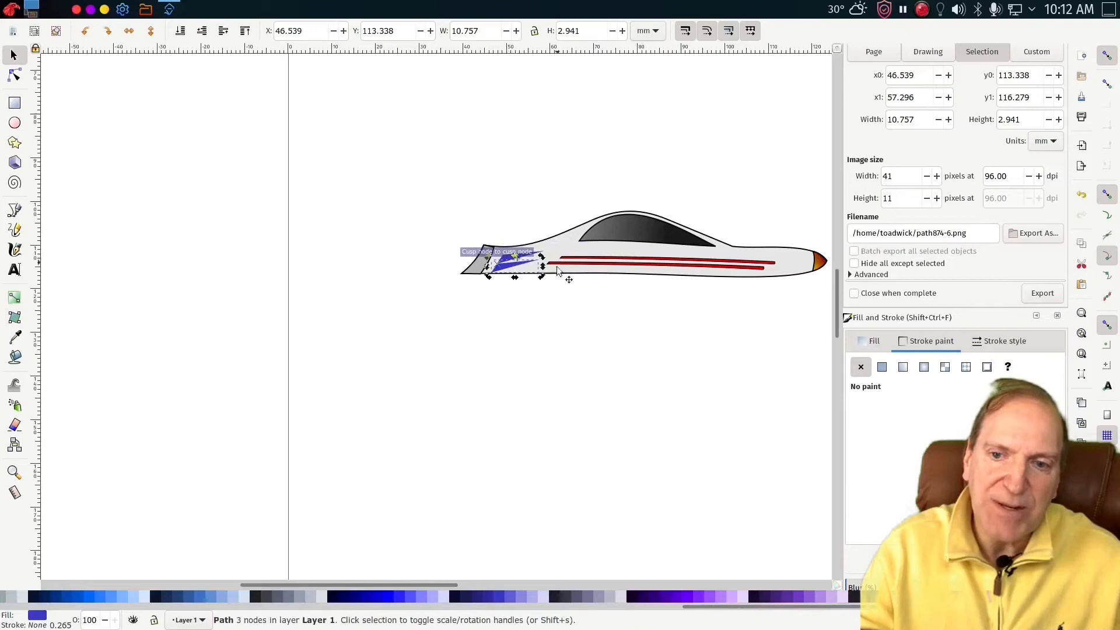
pyautogui.click(537, 305)
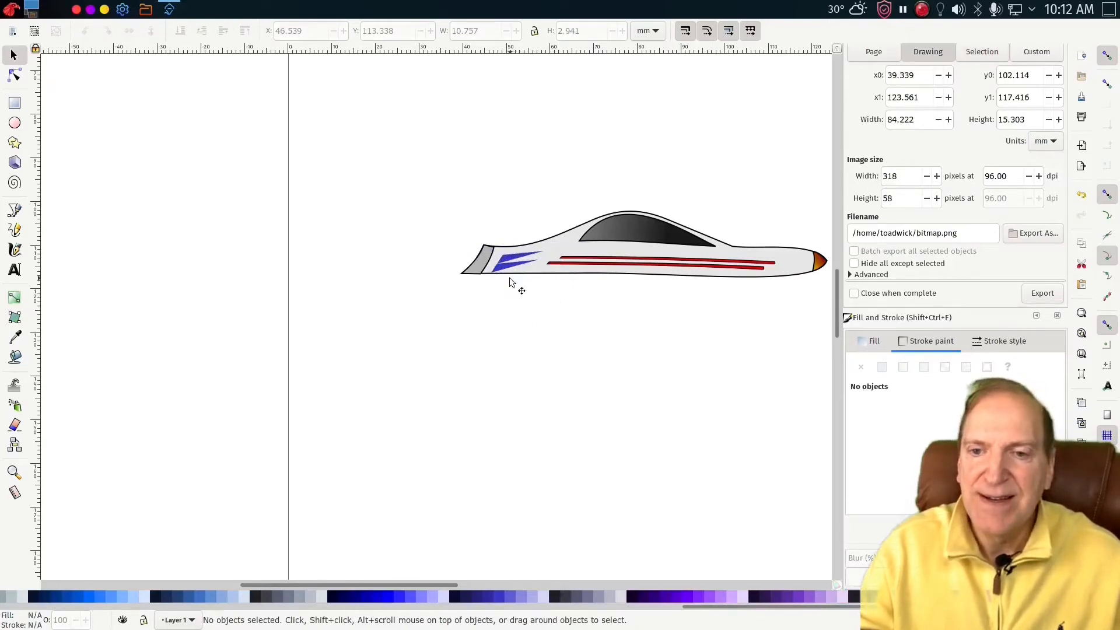
# - Select both blue triangles and nudge them up together to a Y position of about 110.8 mm, ending with nothing selected
pyautogui.click(507, 258)
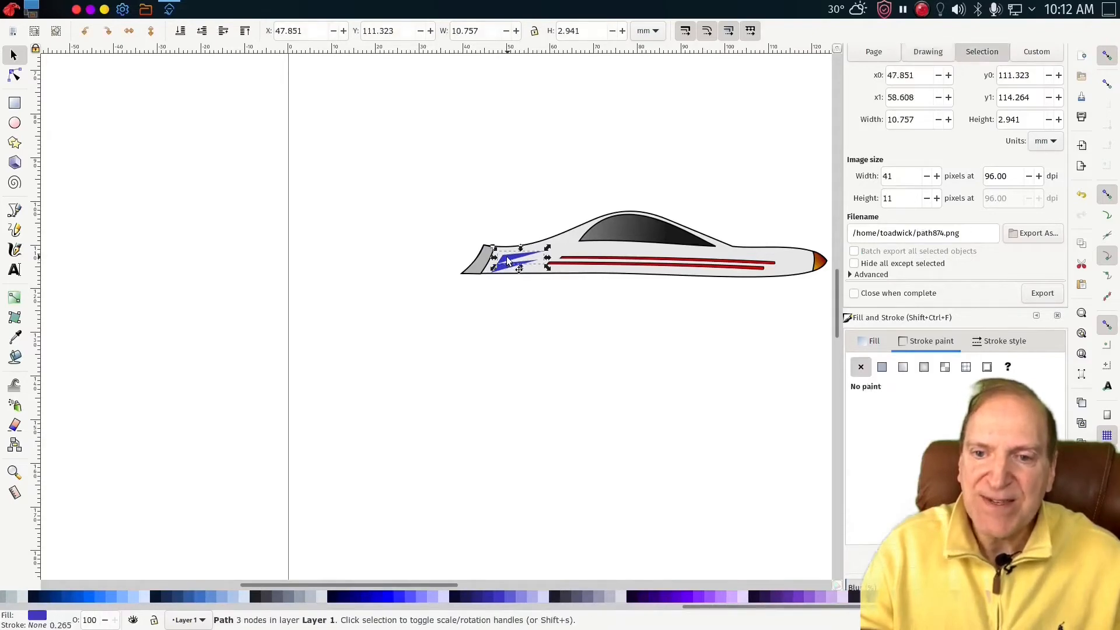
pyautogui.press('ctrl')
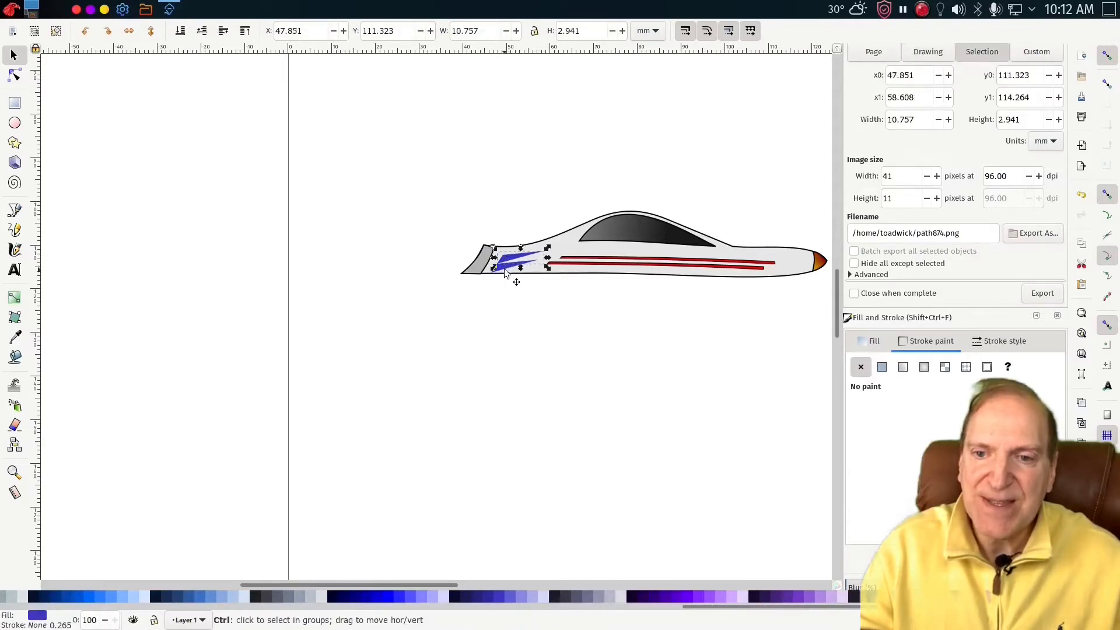
pyautogui.keyDown('ctrl'); pyautogui.click(505, 262); pyautogui.keyUp('ctrl')
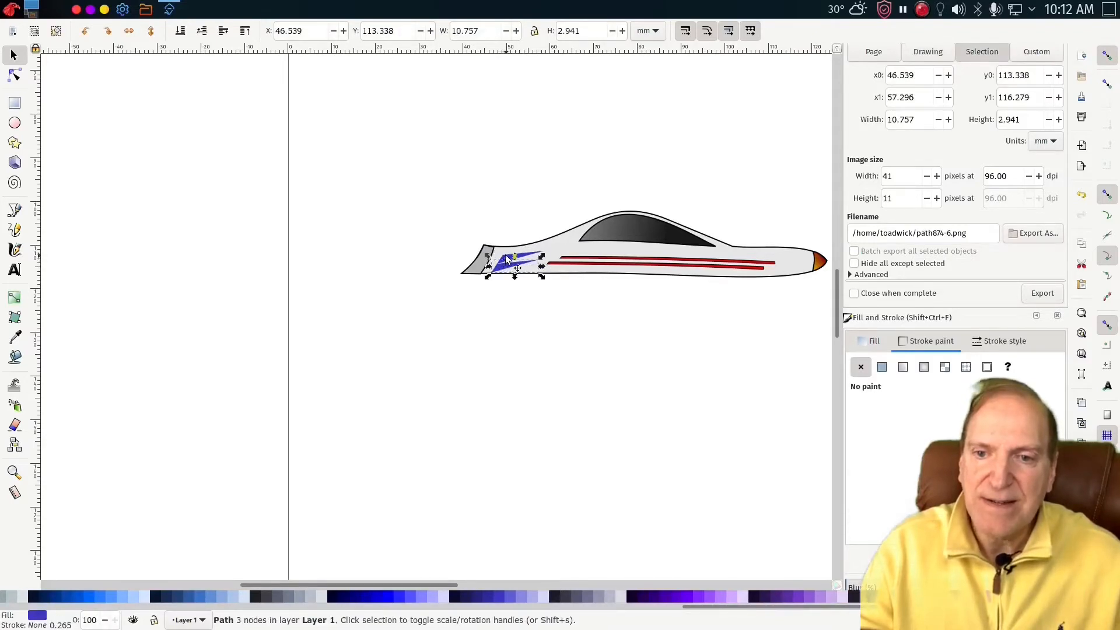
pyautogui.keyDown('shift'); pyautogui.click(506, 260); pyautogui.keyUp('shift')
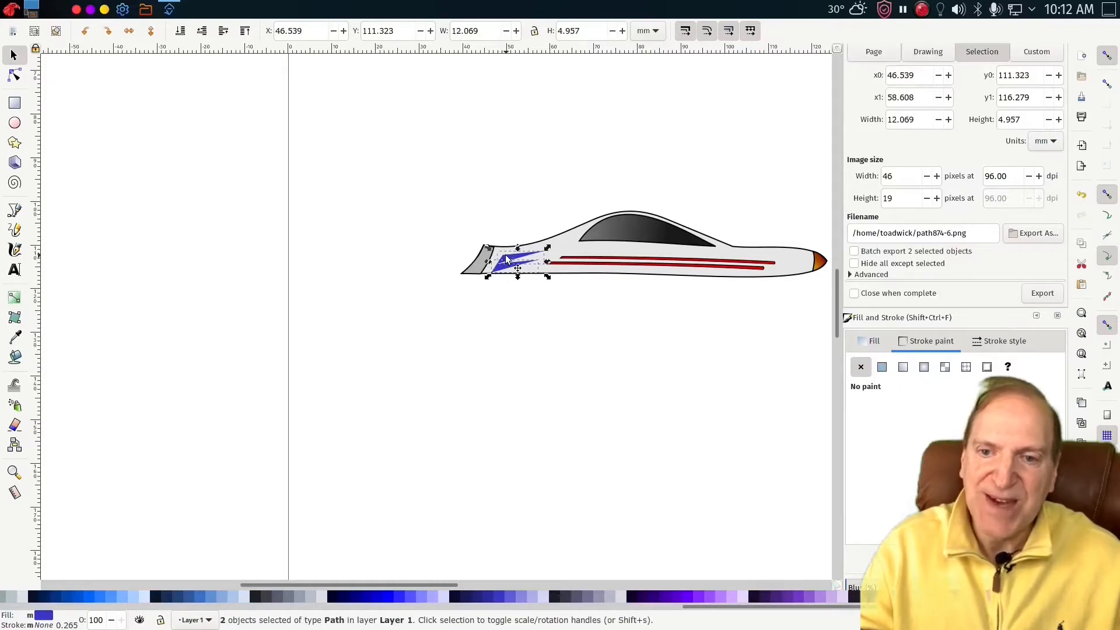
pyautogui.press('Up')
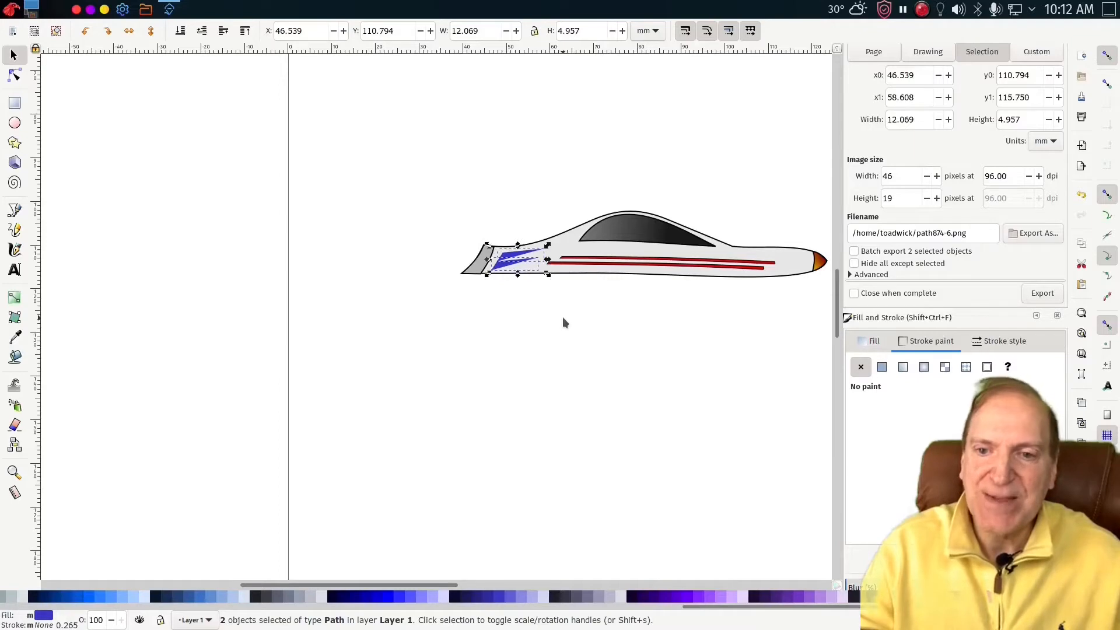
pyautogui.click(517, 200)
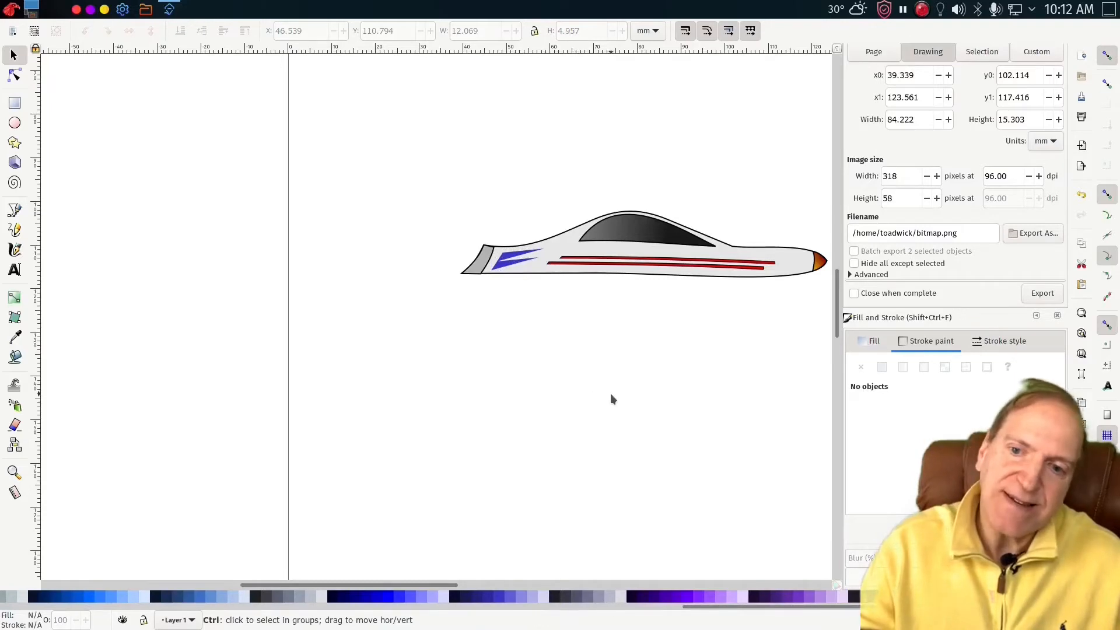
pyautogui.keyDown('ctrl'); pyautogui.scroll(-2, 611, 398); pyautogui.keyUp('ctrl')
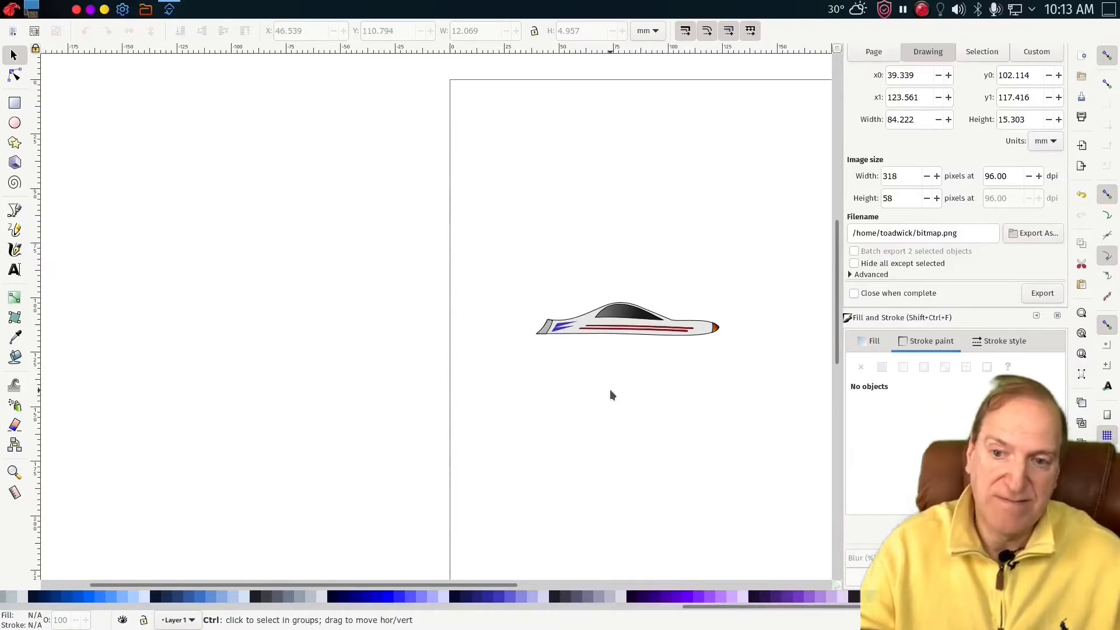
pyautogui.keyDown('ctrl'); pyautogui.scroll(2, 629, 387); pyautogui.keyUp('ctrl')
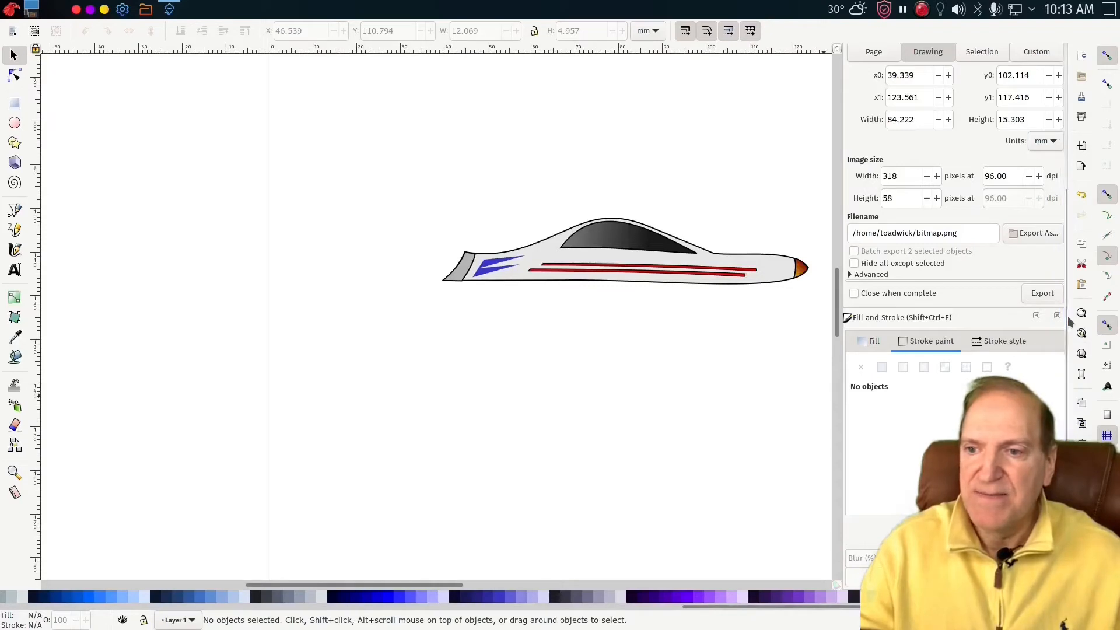
# - Select all parts of the spaceship so that the PNG export area covers the selection
pyautogui.scroll(3, 943, 276)
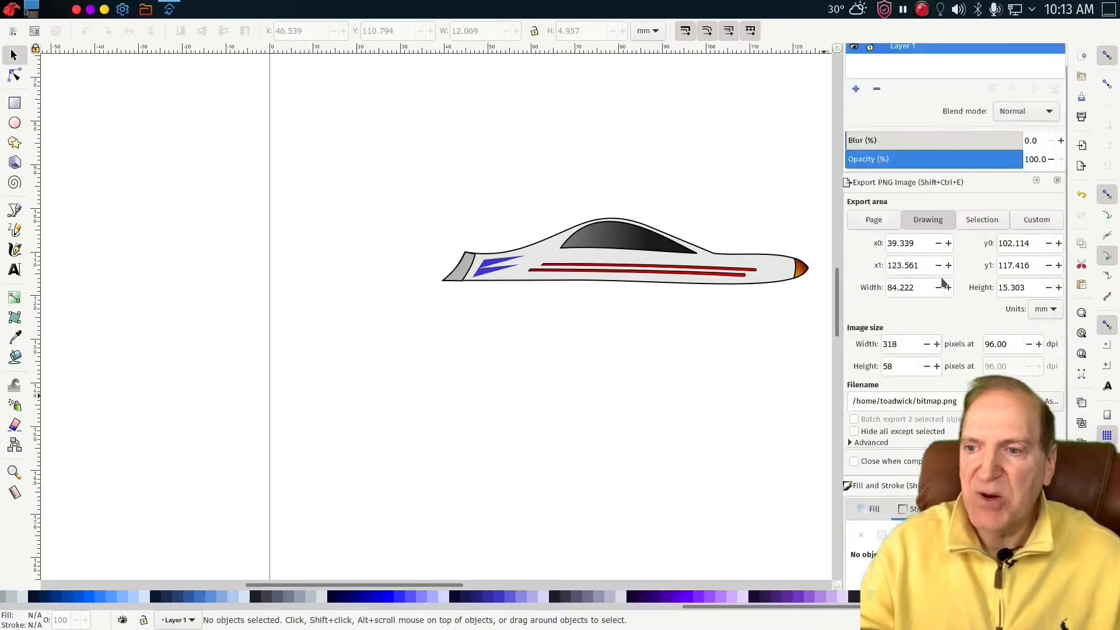
pyautogui.scroll(1, 930, 287)
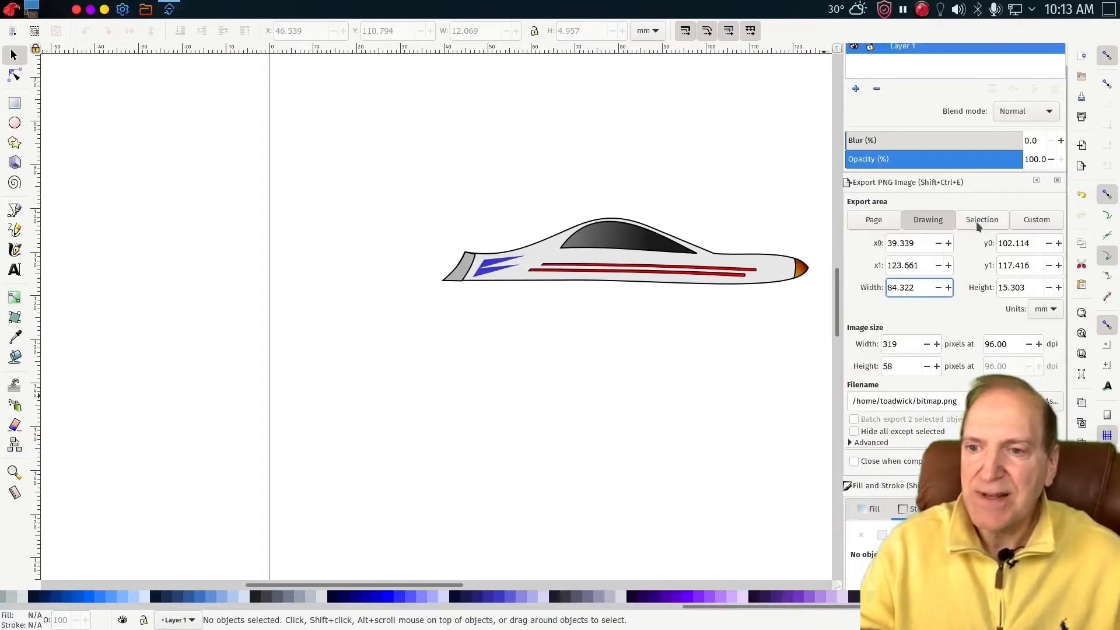
pyautogui.click(874, 220)
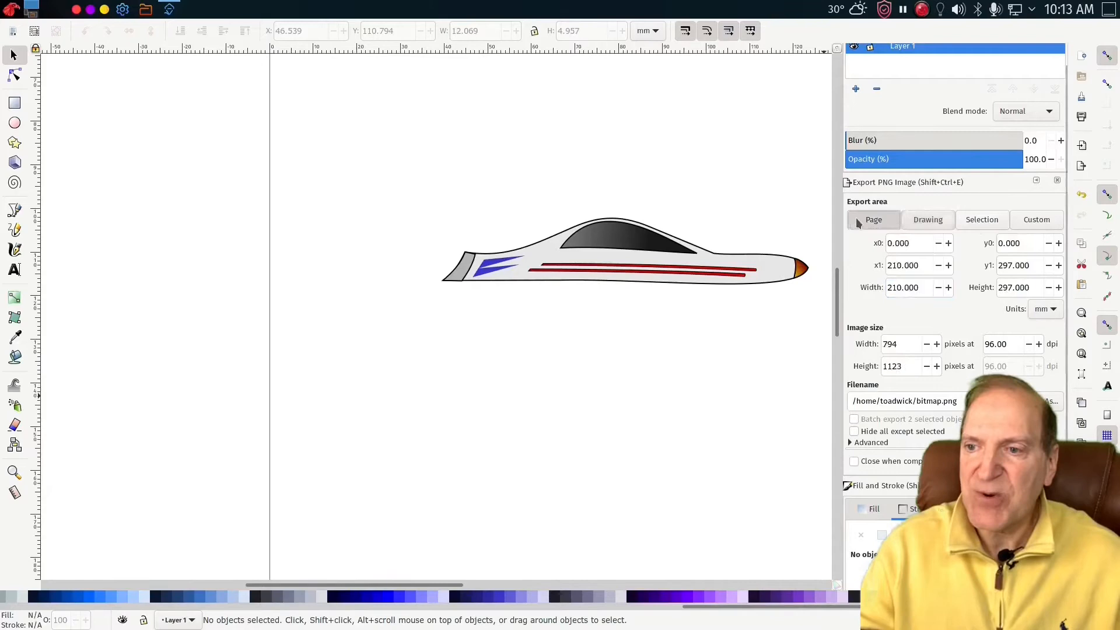
pyautogui.click(934, 222)
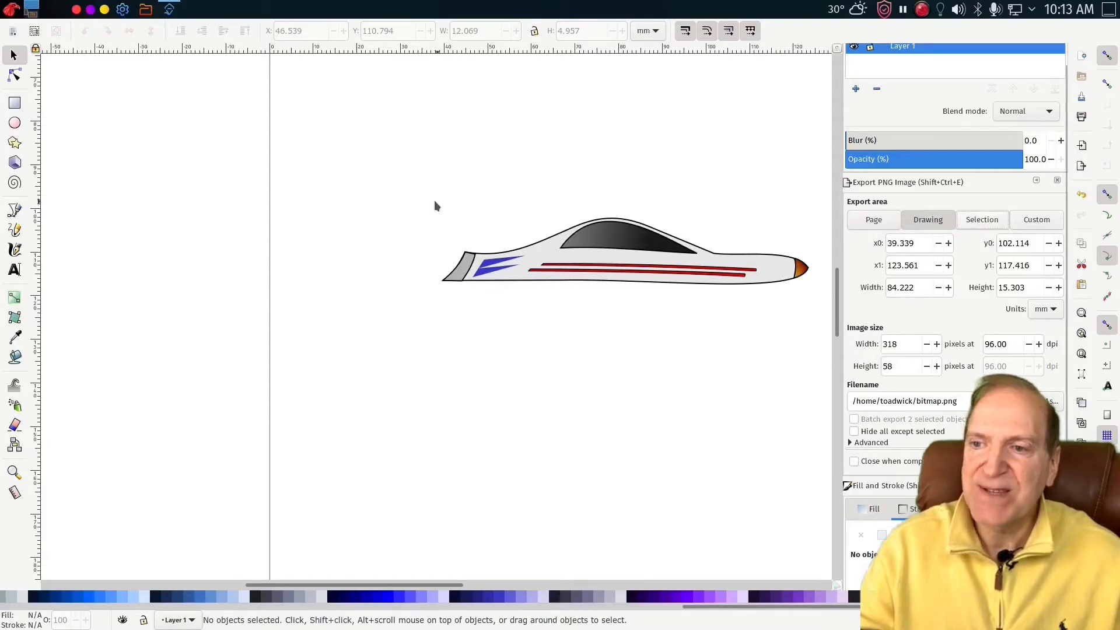
pyautogui.moveTo(425, 186); pyautogui.dragTo(816, 321)
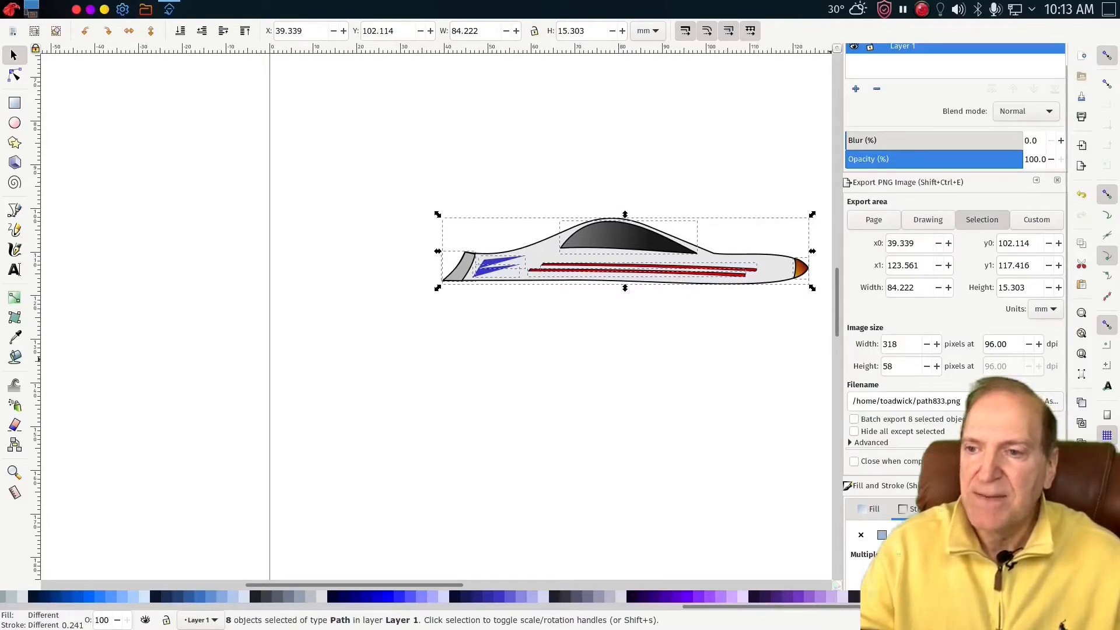
# - Export the selected spaceship as ship.png into the Apps/godot_projects folder
pyautogui.click(1050, 401)
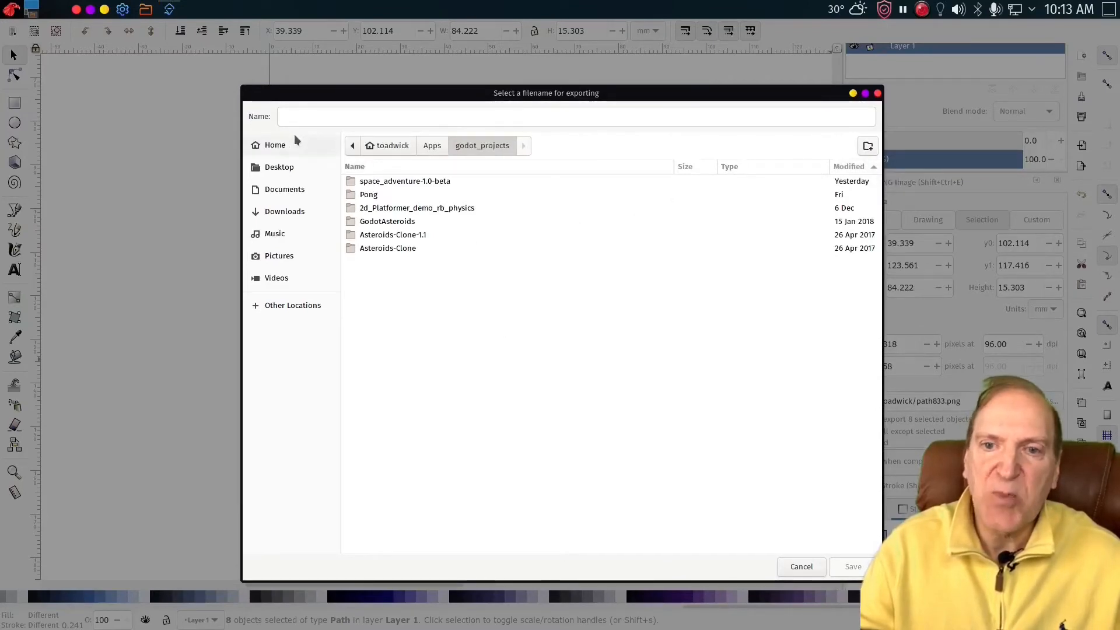
pyautogui.click(422, 114)
pyautogui.write('ship.')
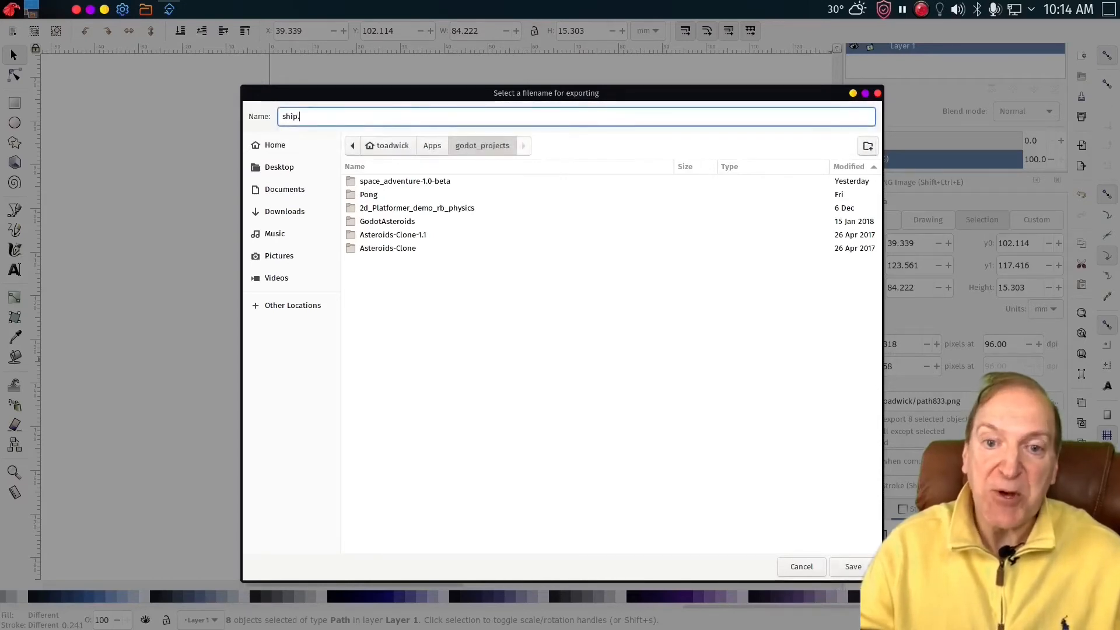
pyautogui.write('png')
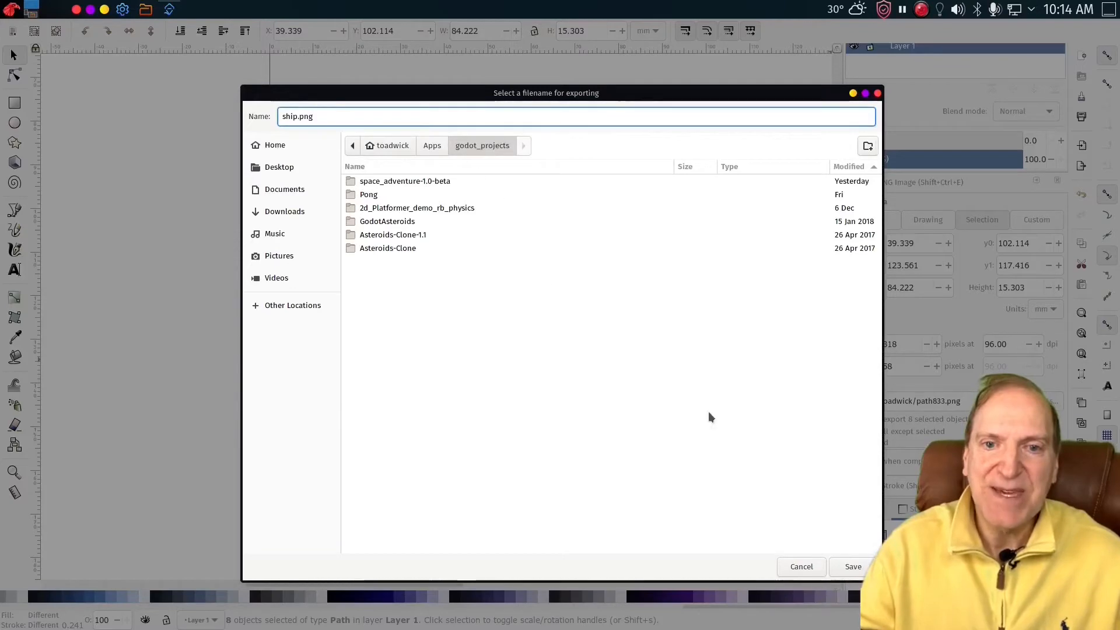
pyautogui.click(851, 566)
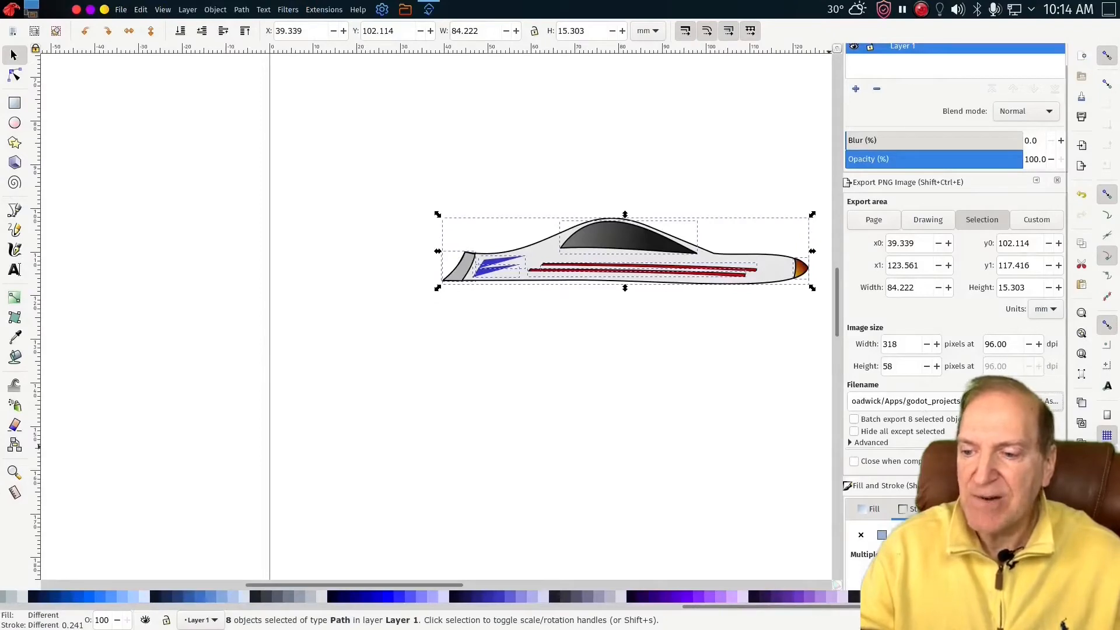
pyautogui.click(1042, 461)
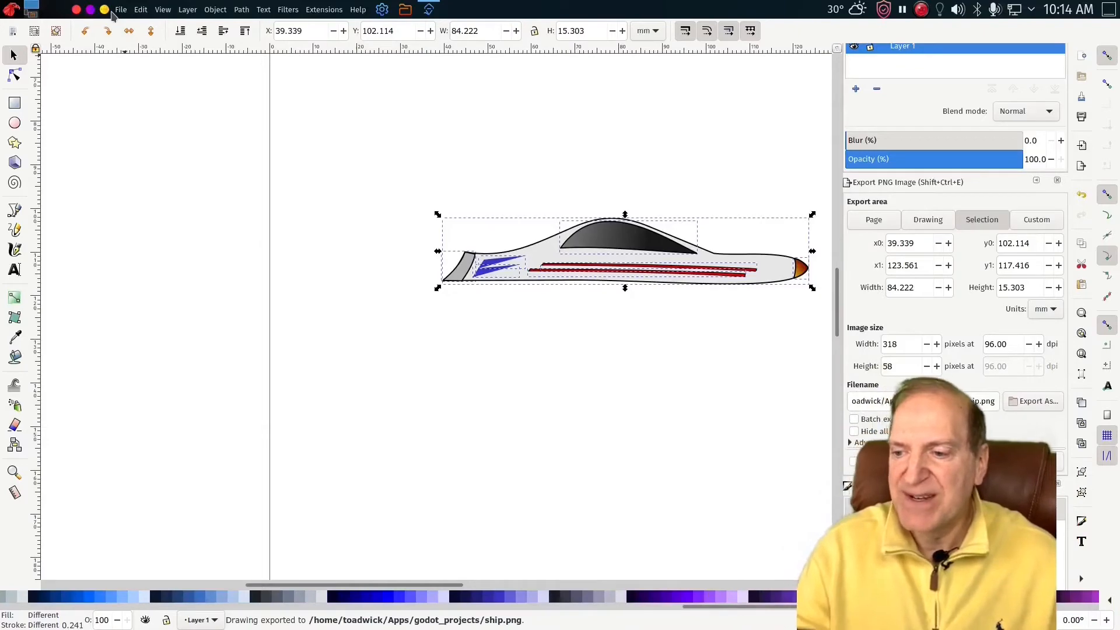
# - Switch to the Dolphin file manager and view the exported ship.png at full size, closing the image viewer when done
pyautogui.click(104, 10)
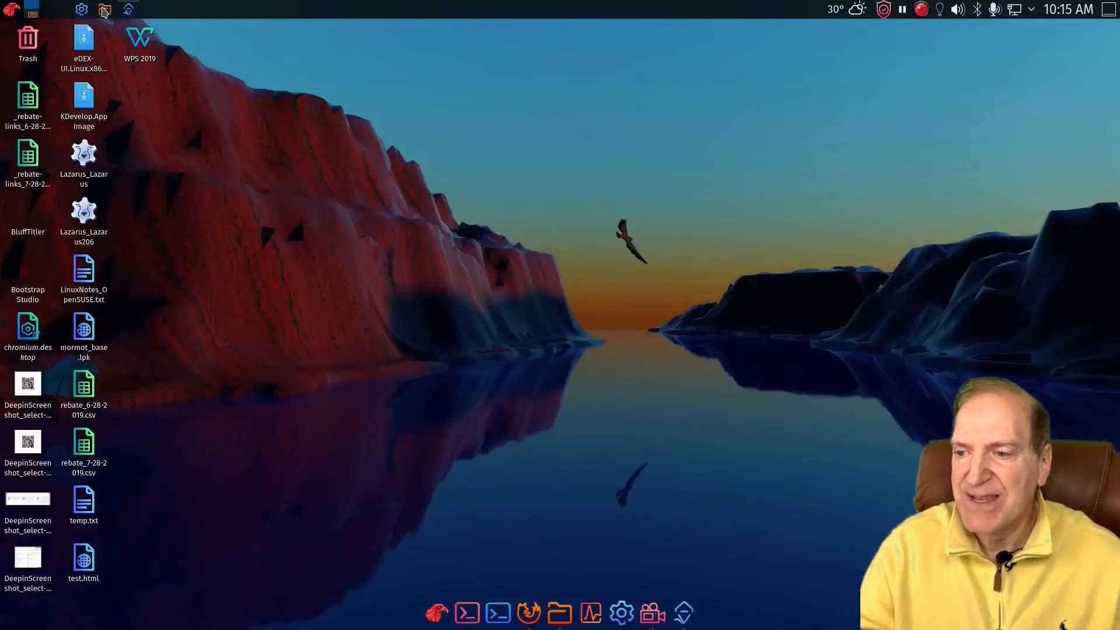
pyautogui.click(105, 9)
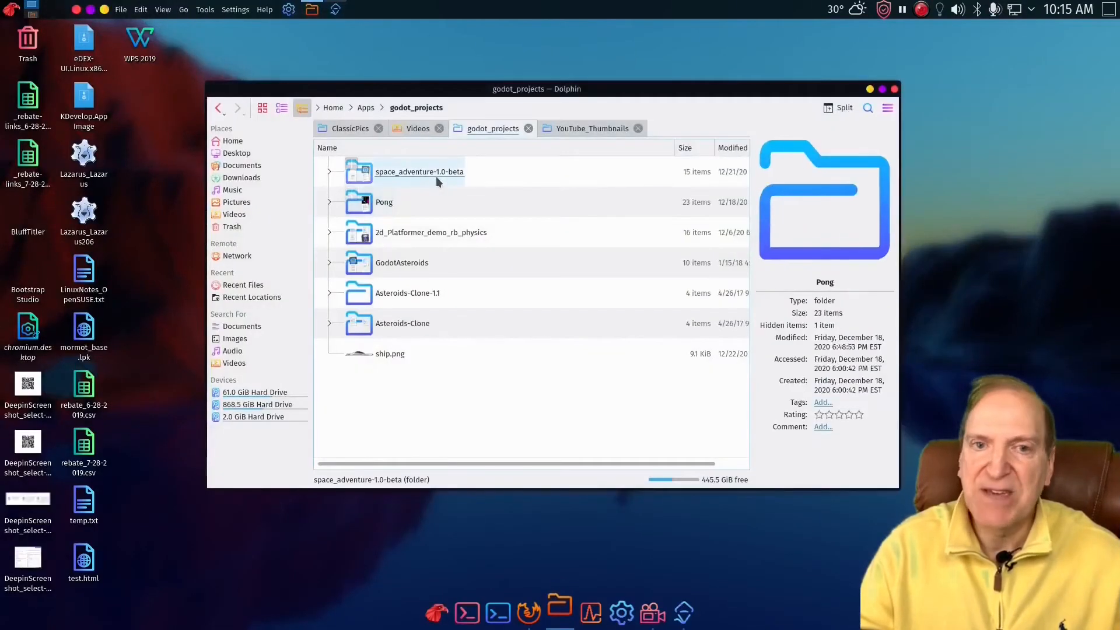
pyautogui.moveTo(378, 351)
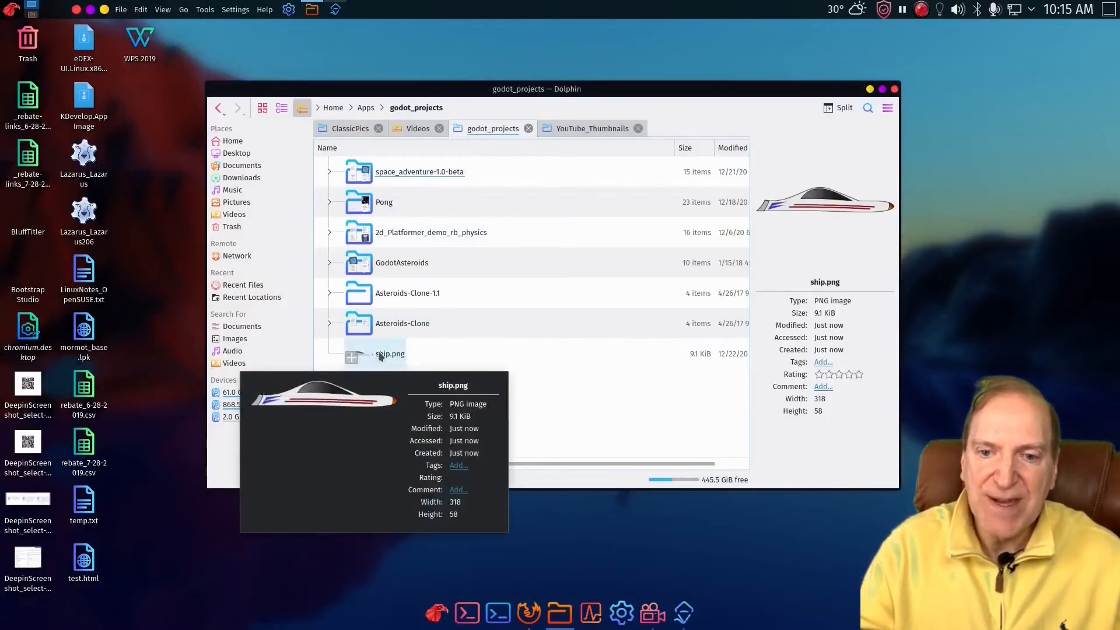
pyautogui.doubleClick(378, 354)
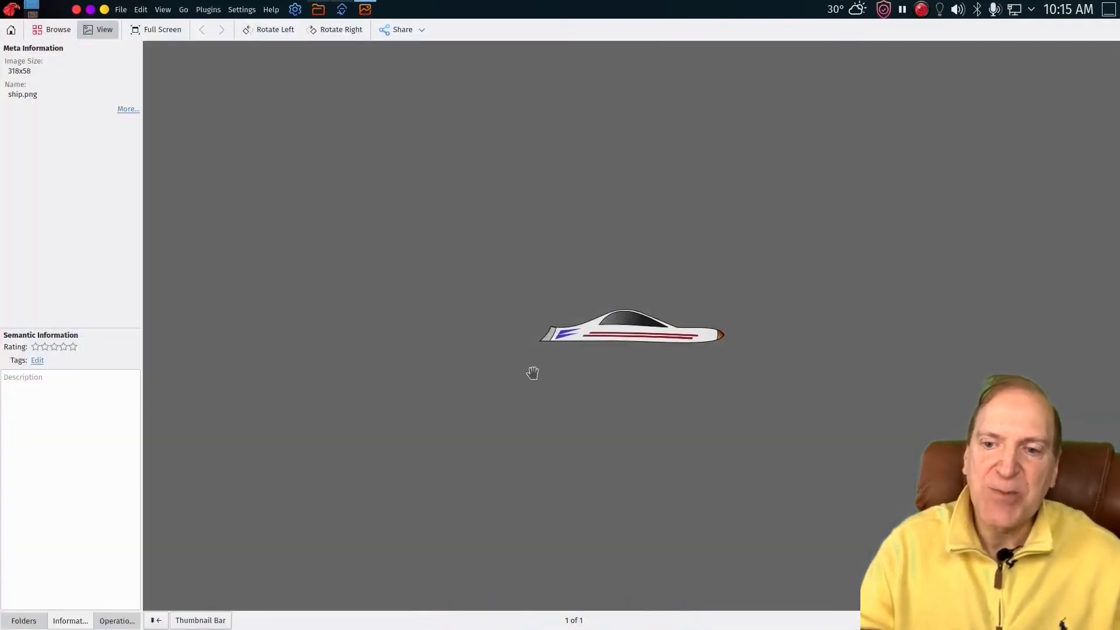
pyautogui.click(76, 9)
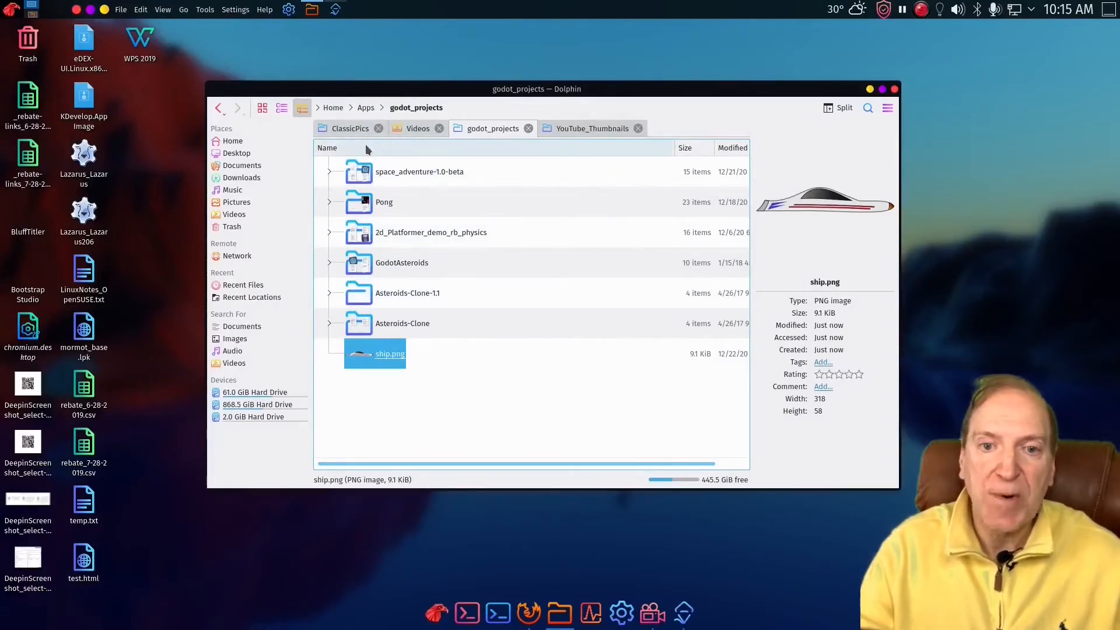
# - Launch Godot_v3.2.3-stable_x11.64 from the Apps folder and move its Project Manager window toward the middle of the desktop
pyautogui.click(366, 108)
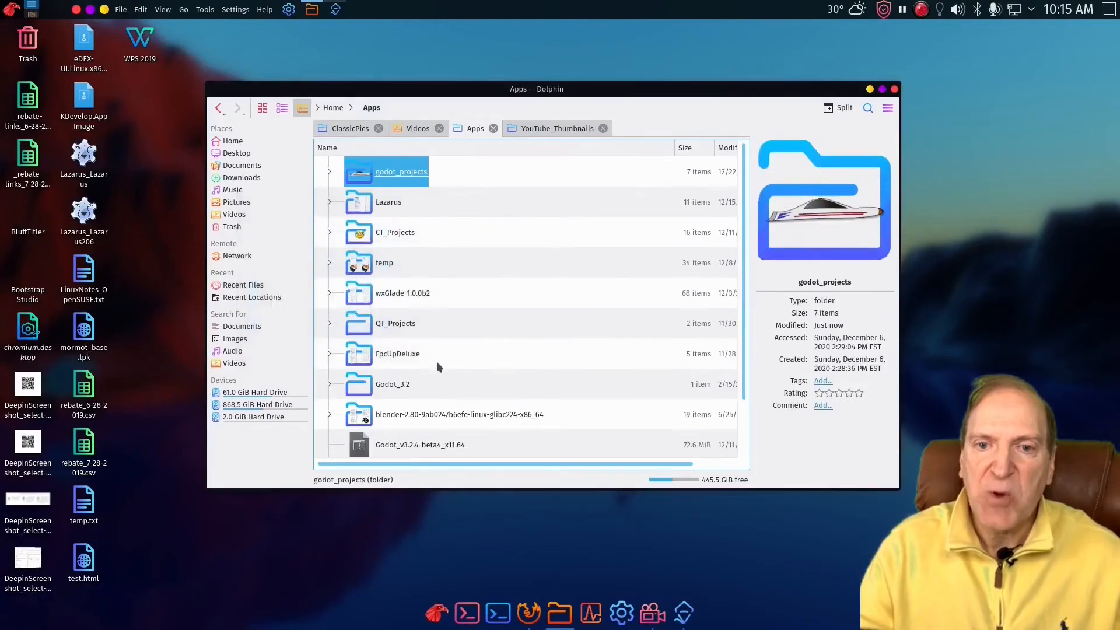
pyautogui.scroll(-2, 438, 364)
pyautogui.click(414, 442)
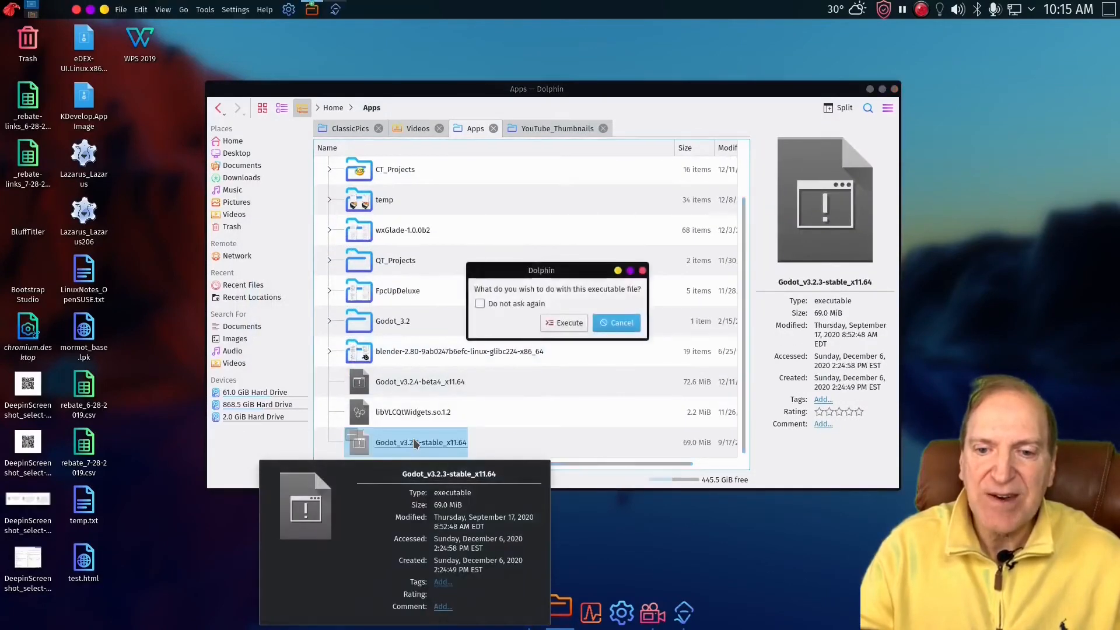
pyautogui.click(564, 322)
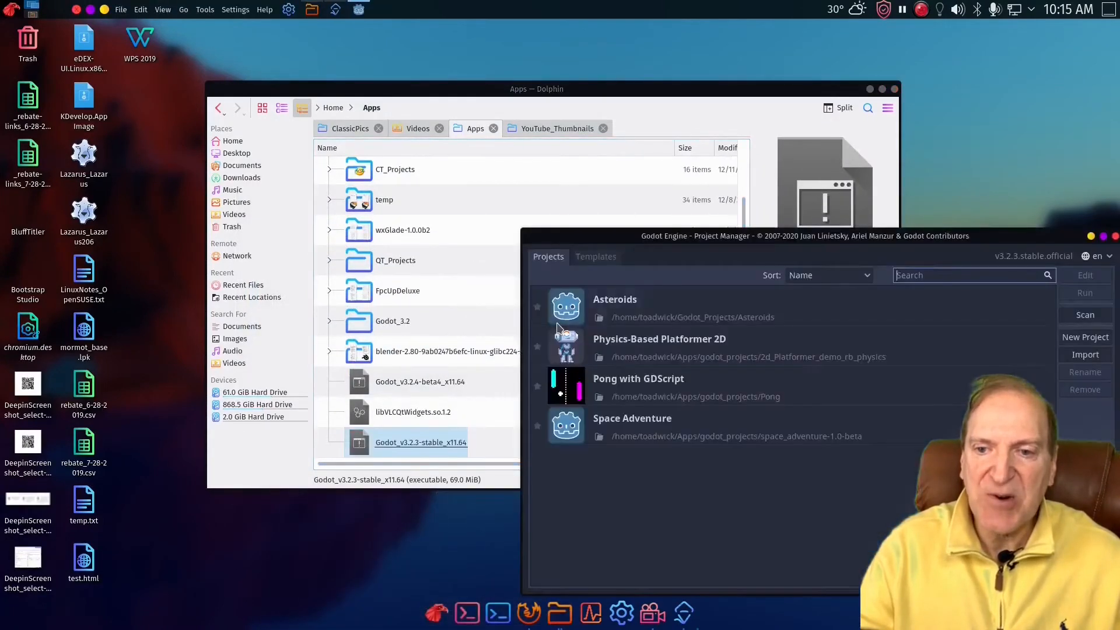
pyautogui.moveTo(698, 240); pyautogui.dragTo(455, 185)
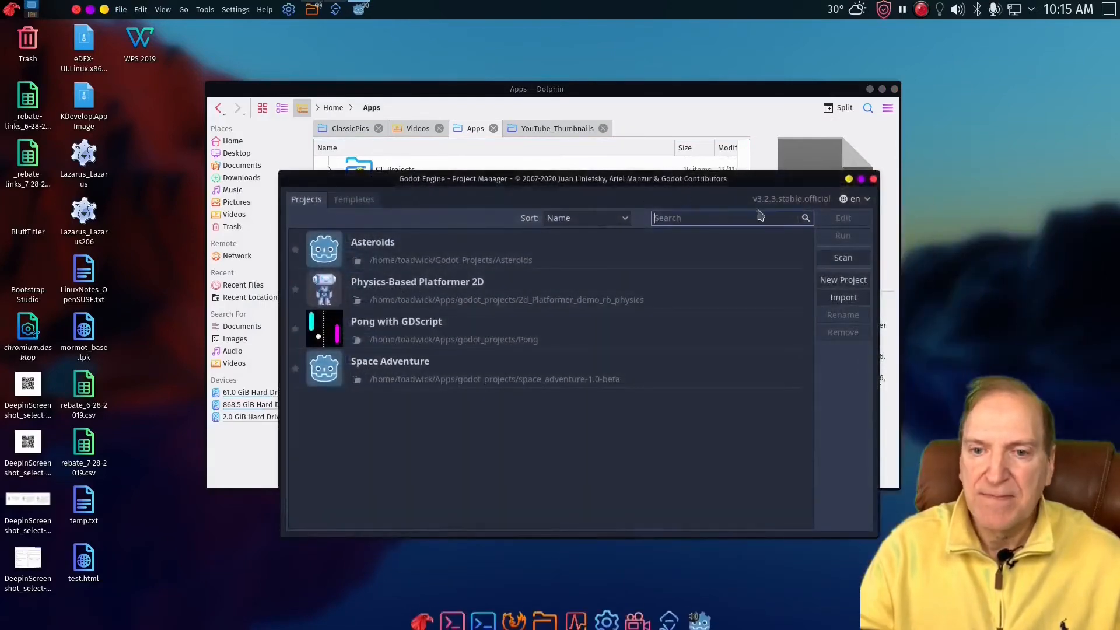
# - Set up a new project named Space-Fighter and browse to Apps/godot_projects for its location
pyautogui.click(833, 282)
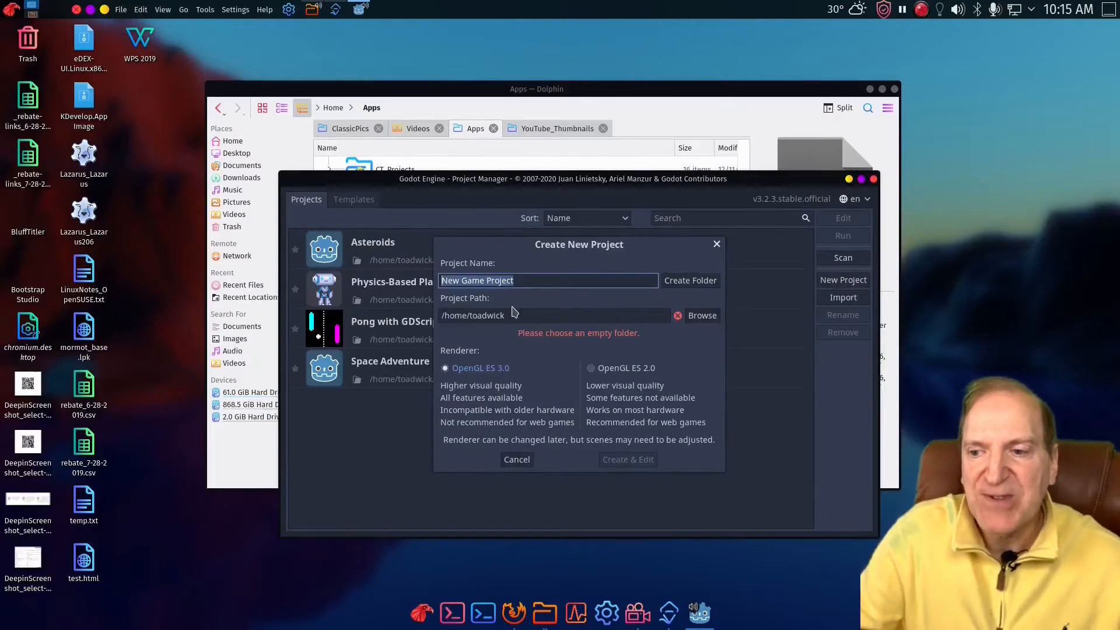
pyautogui.write('Space-Fighter')
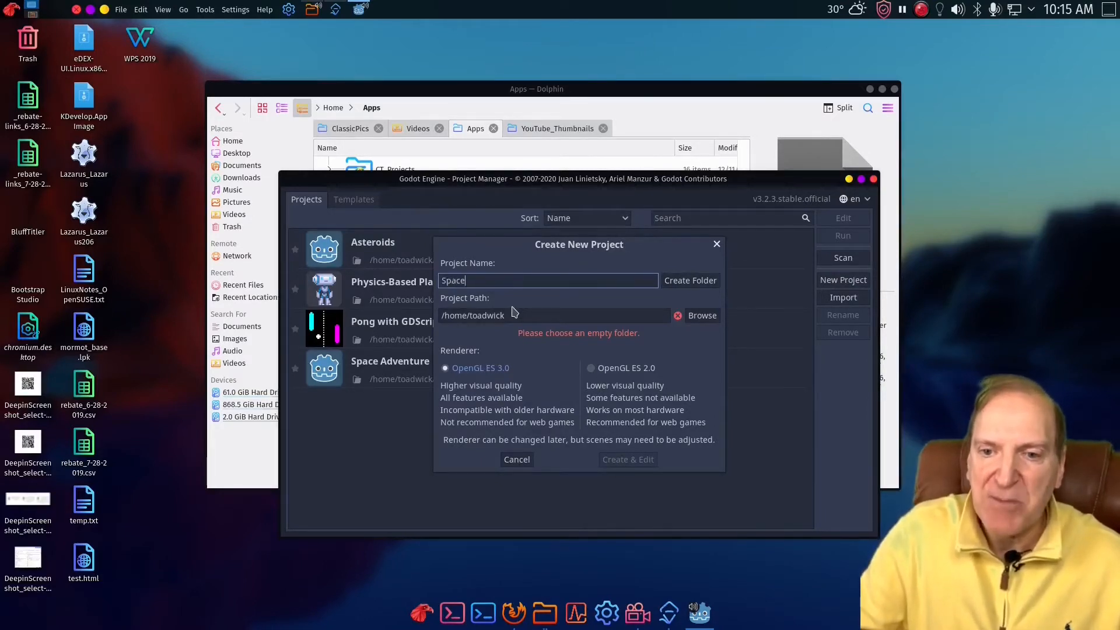
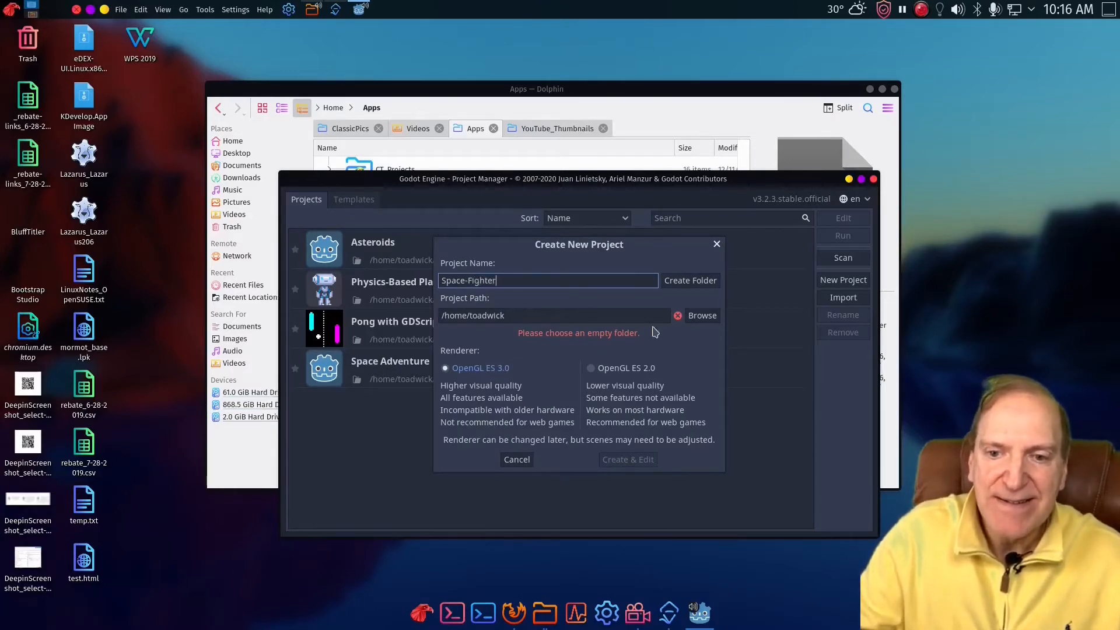
pyautogui.click(700, 316)
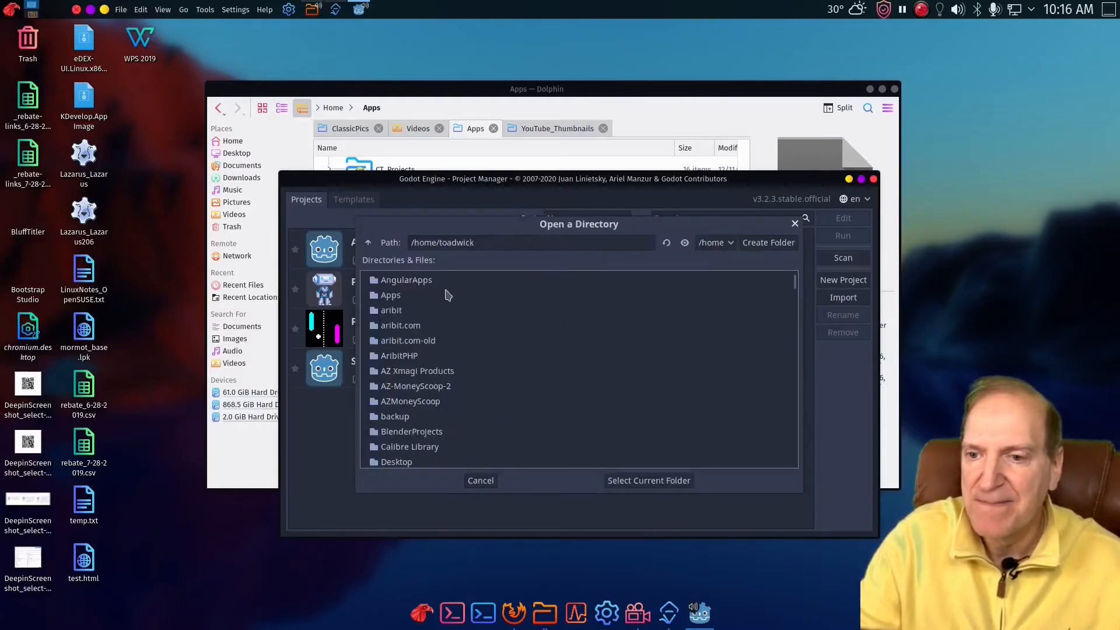
pyautogui.doubleClick(399, 295)
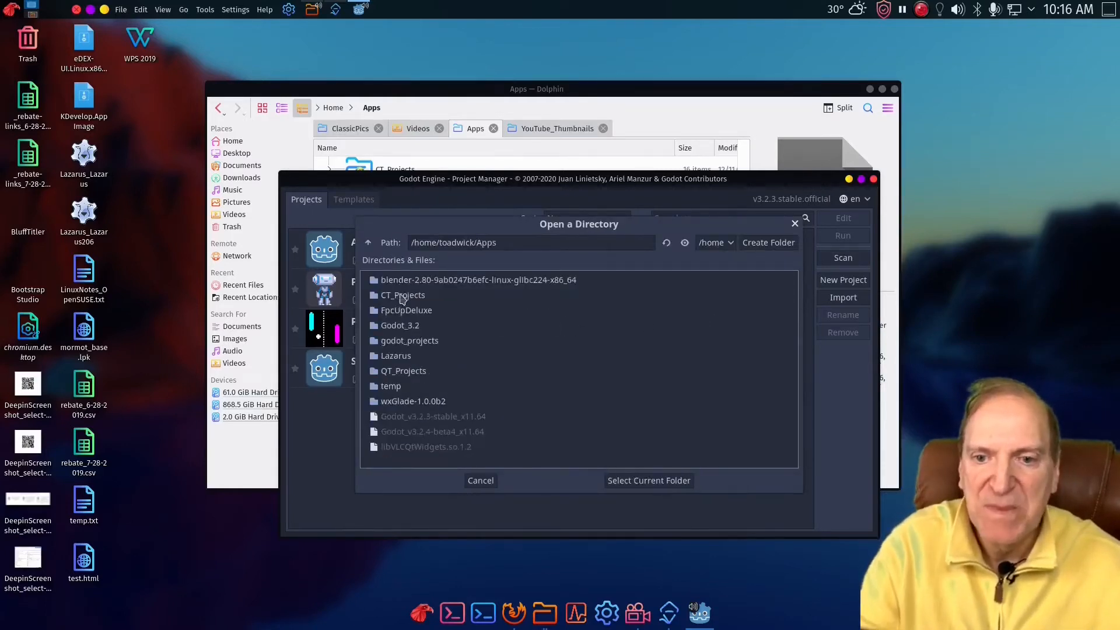
pyautogui.doubleClick(411, 341)
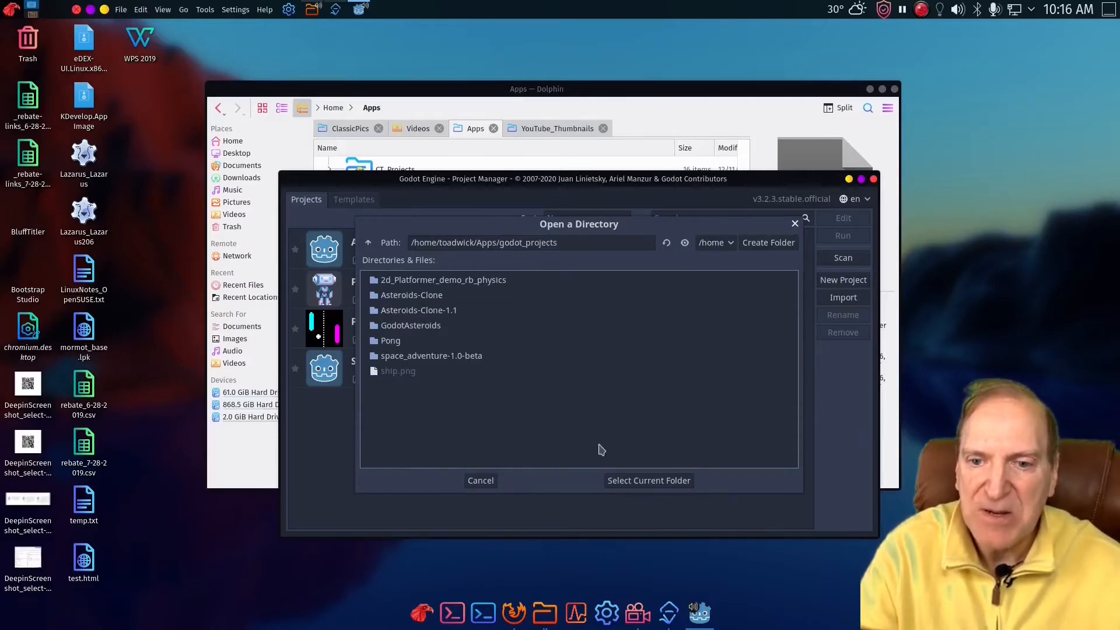
# - Create a Space-Fighter folder inside godot_projects, use it as the project path, and create the project with the OpenGL ES 3.0 renderer
pyautogui.click(769, 243)
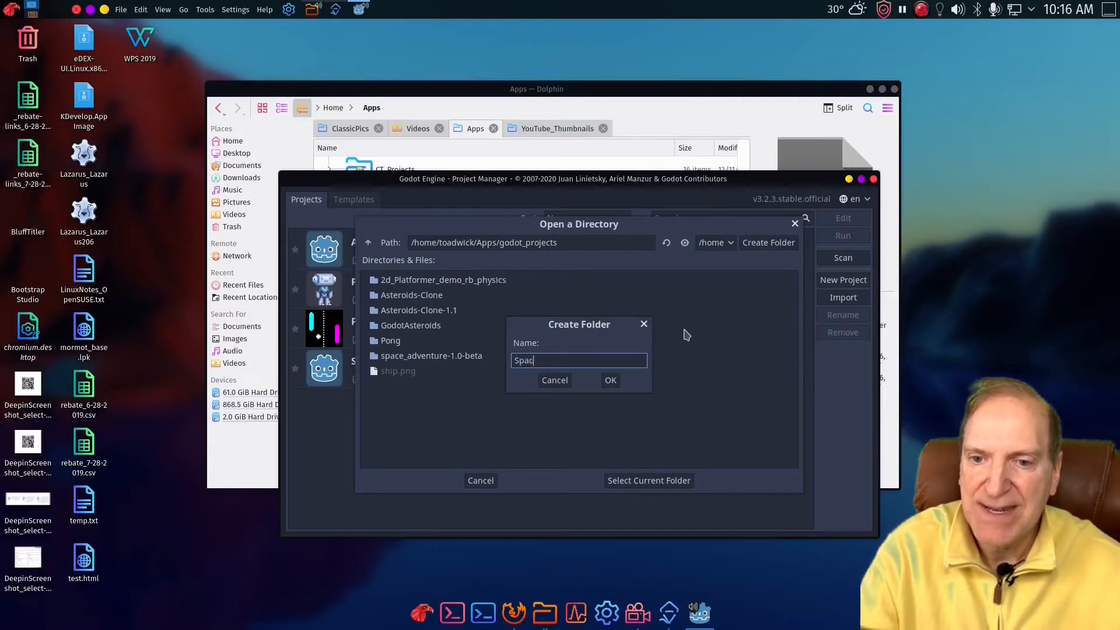
pyautogui.write('gh')
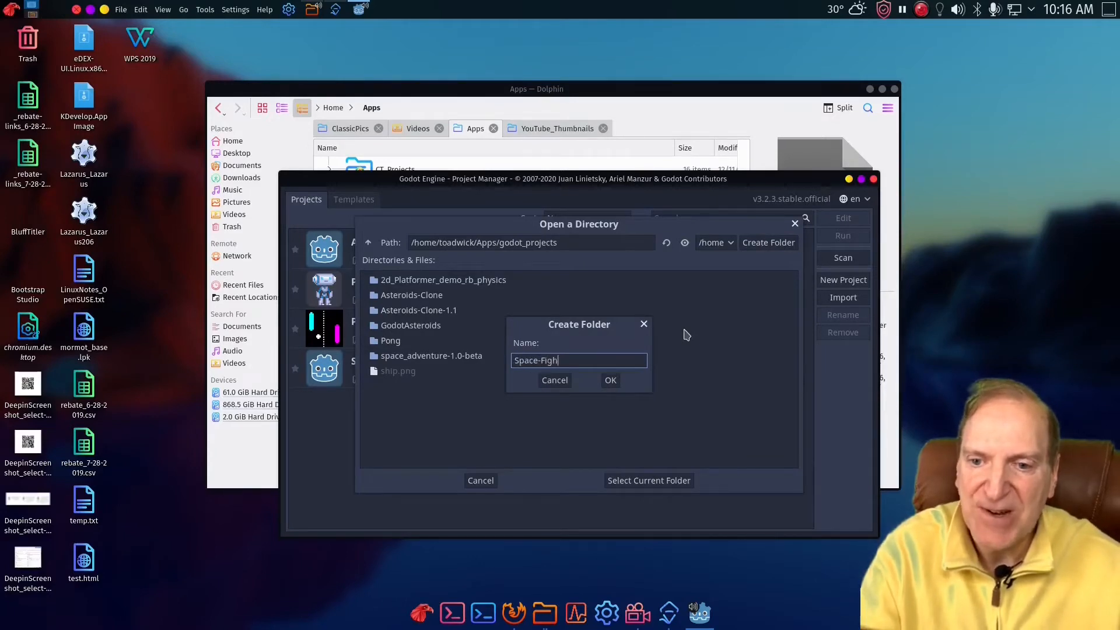
pyautogui.write('ter')
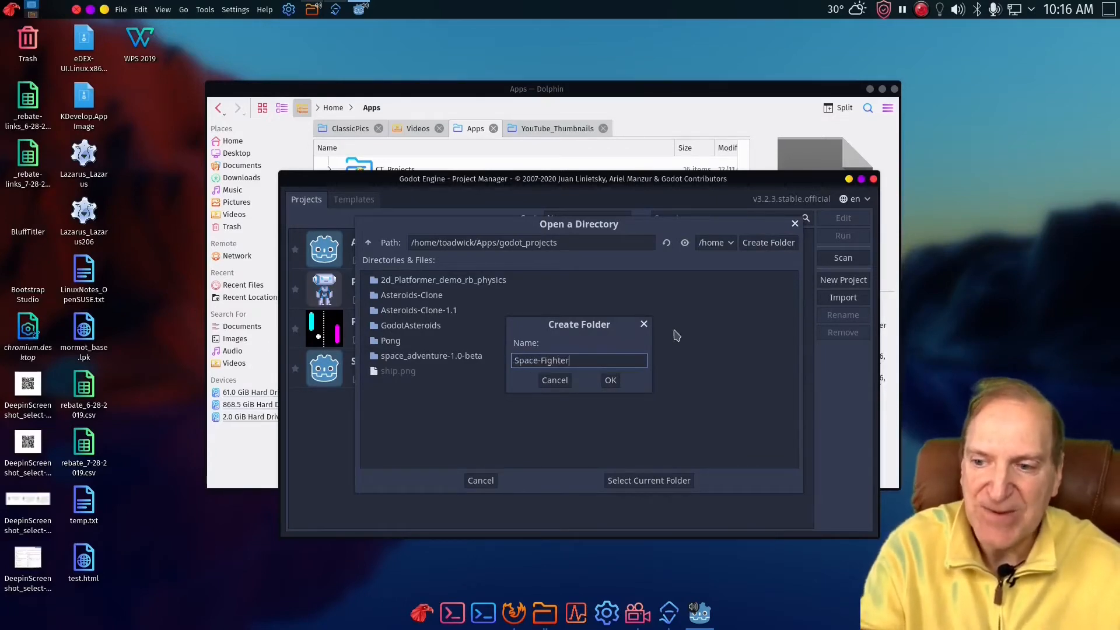
pyautogui.click(610, 380)
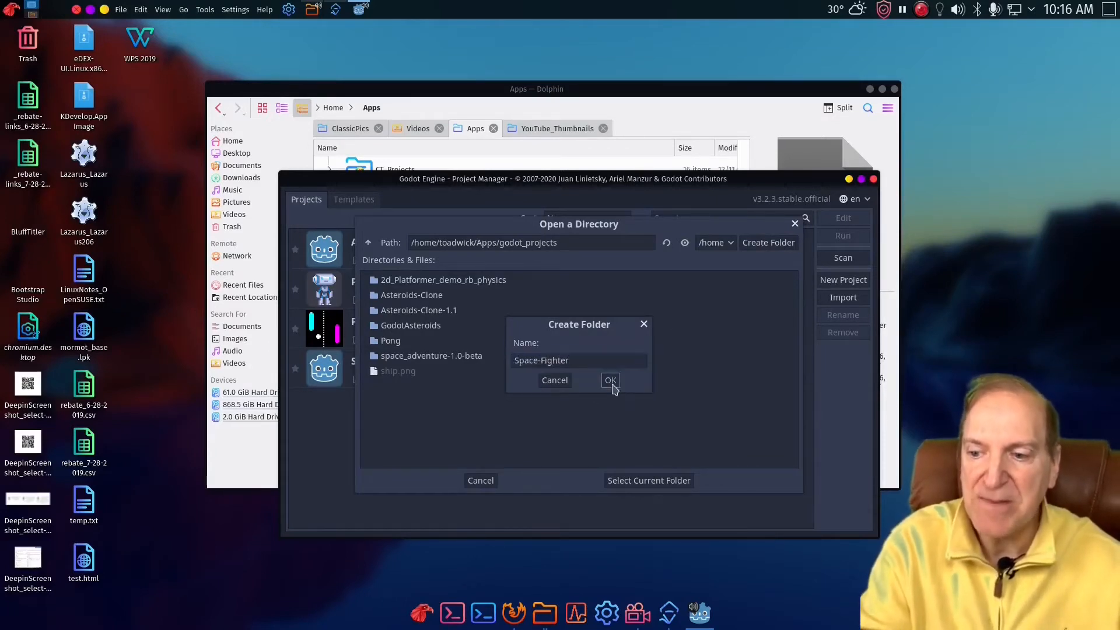
pyautogui.click(646, 480)
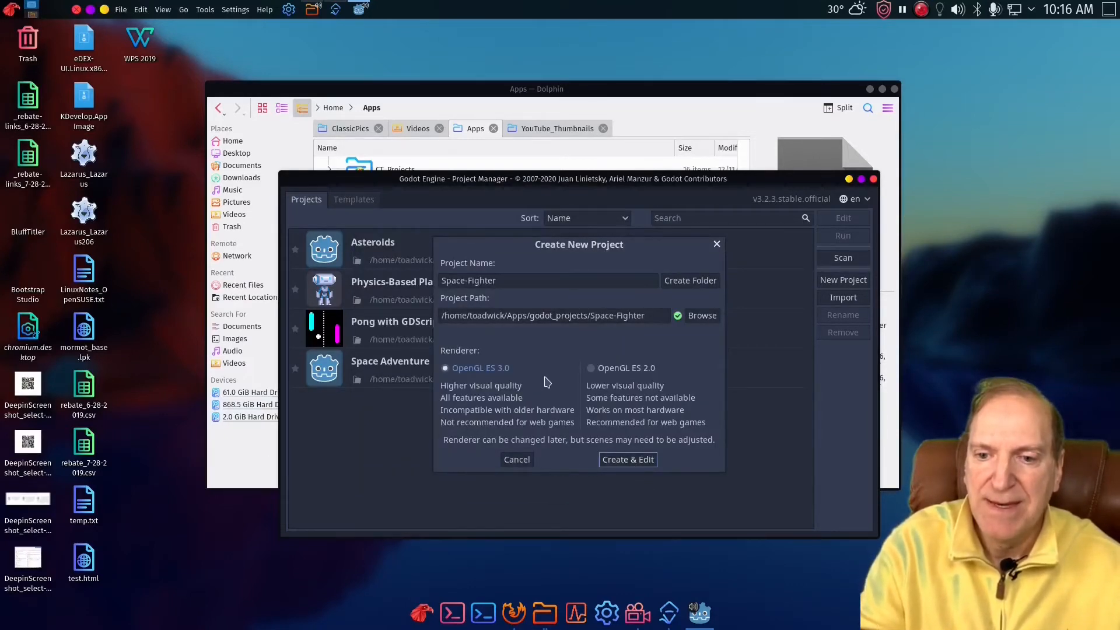
pyautogui.click(644, 464)
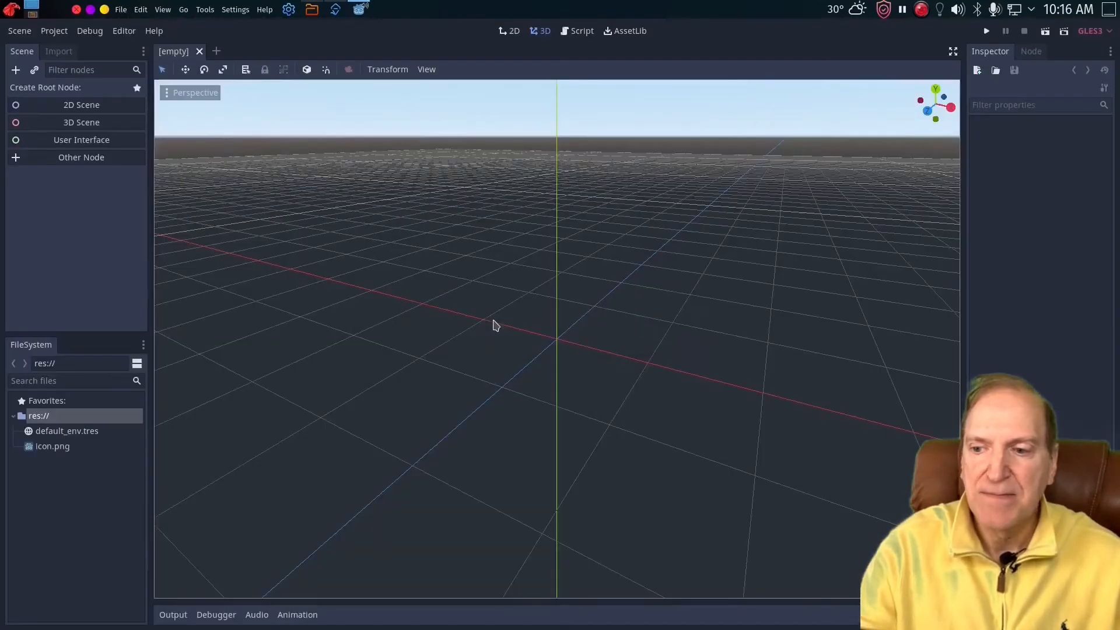
# - Change to the 2D workspace and create a 2D scene root node
pyautogui.click(509, 31)
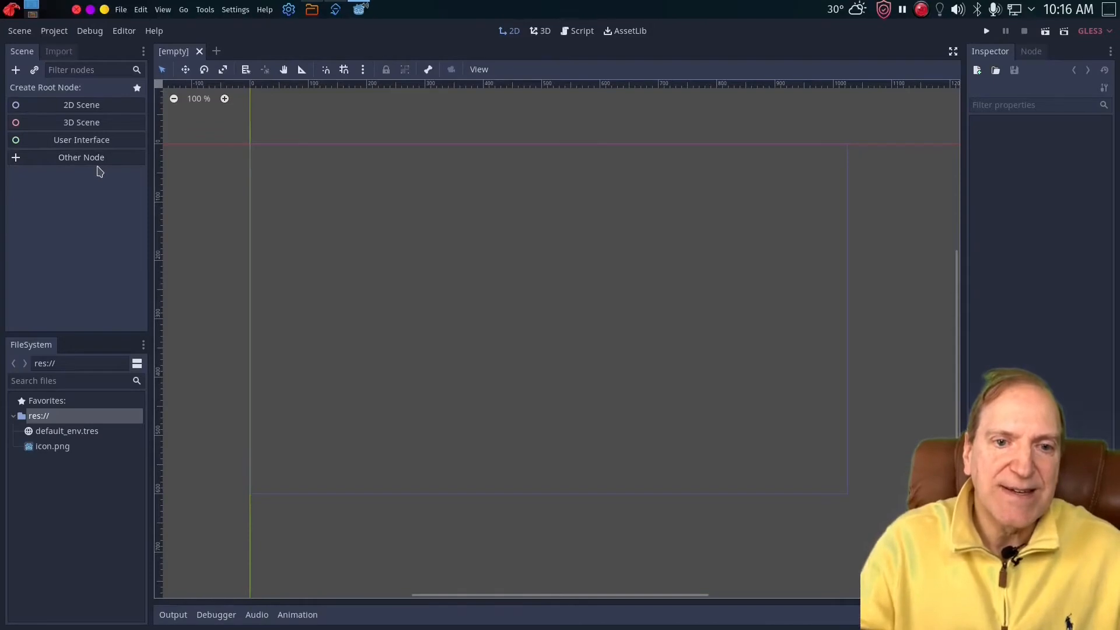
pyautogui.click(82, 107)
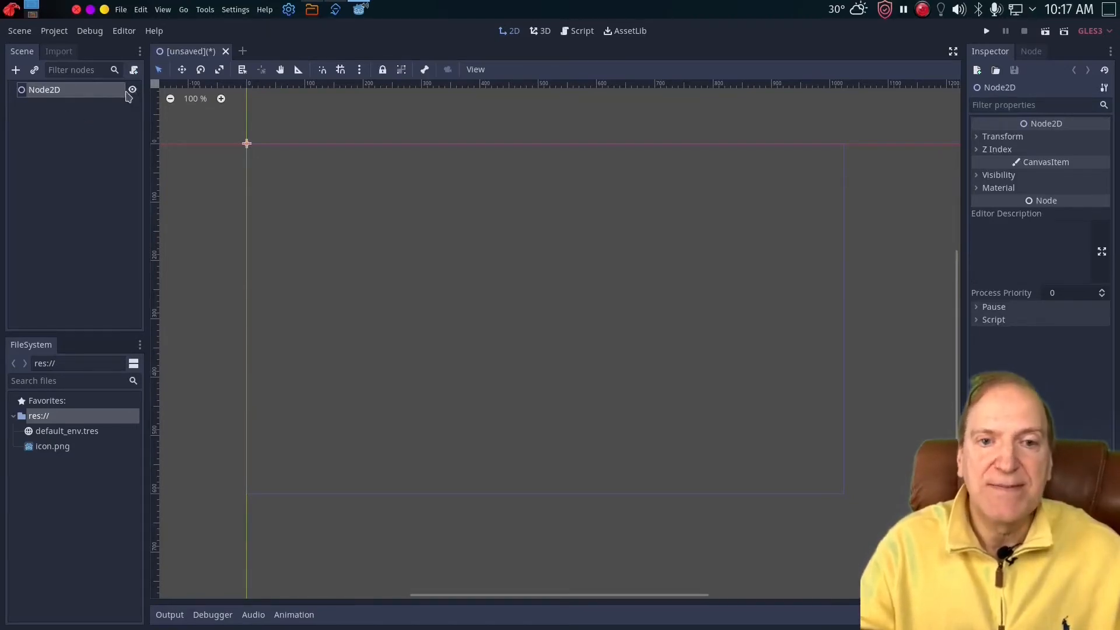
# - Add a Sprite node under Node2D and give its texture a new ImageTexture
pyautogui.click(15, 71)
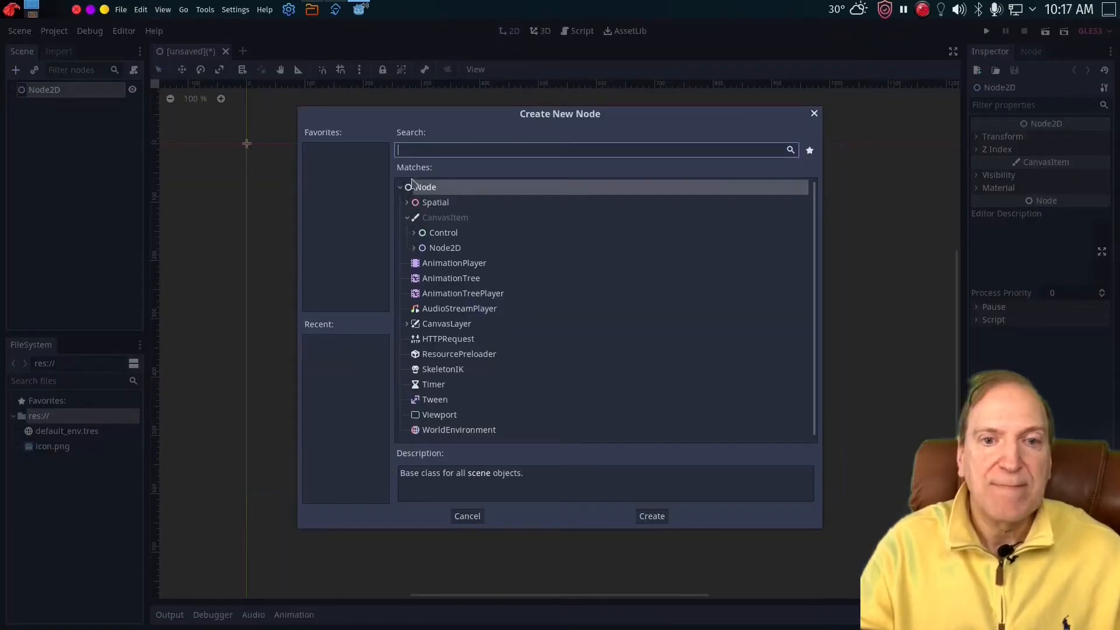
pyautogui.write('spr')
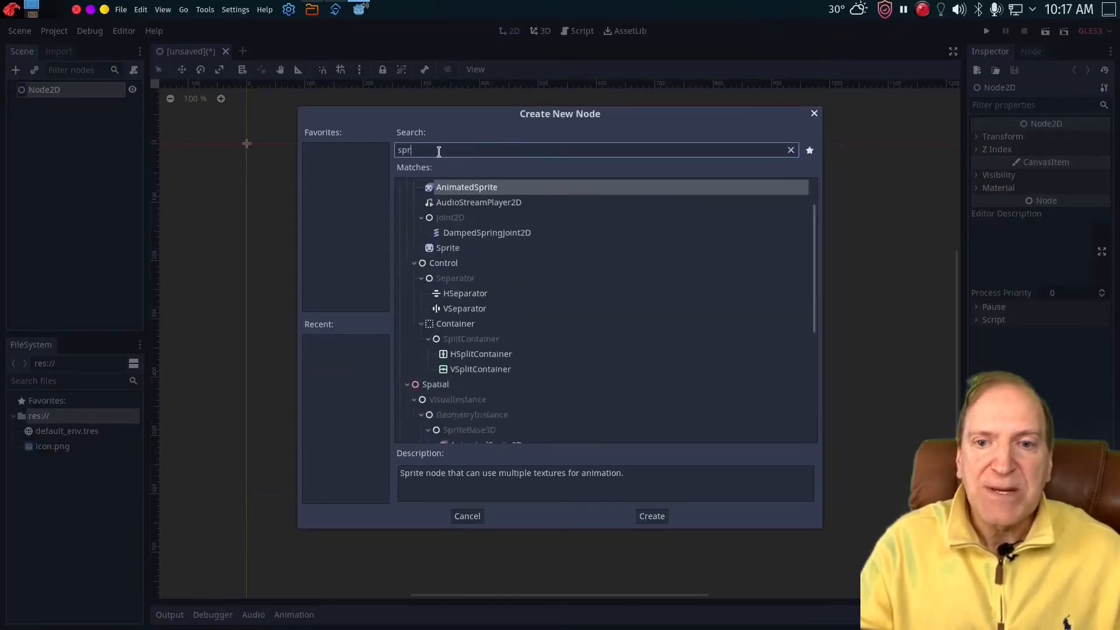
pyautogui.write('ite2')
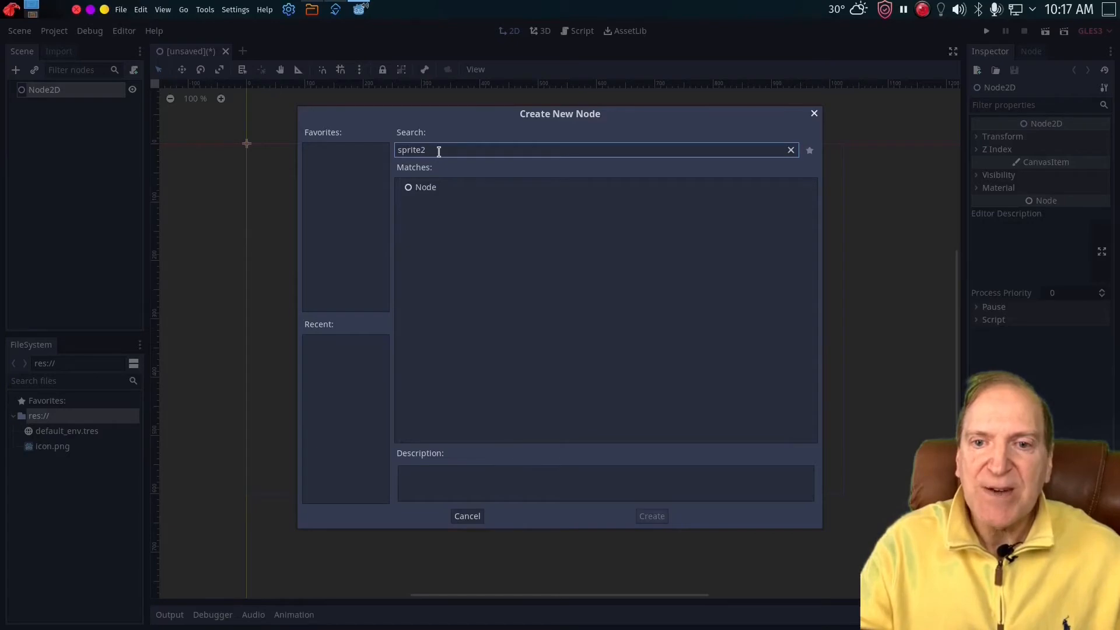
pyautogui.press('BackSpace')
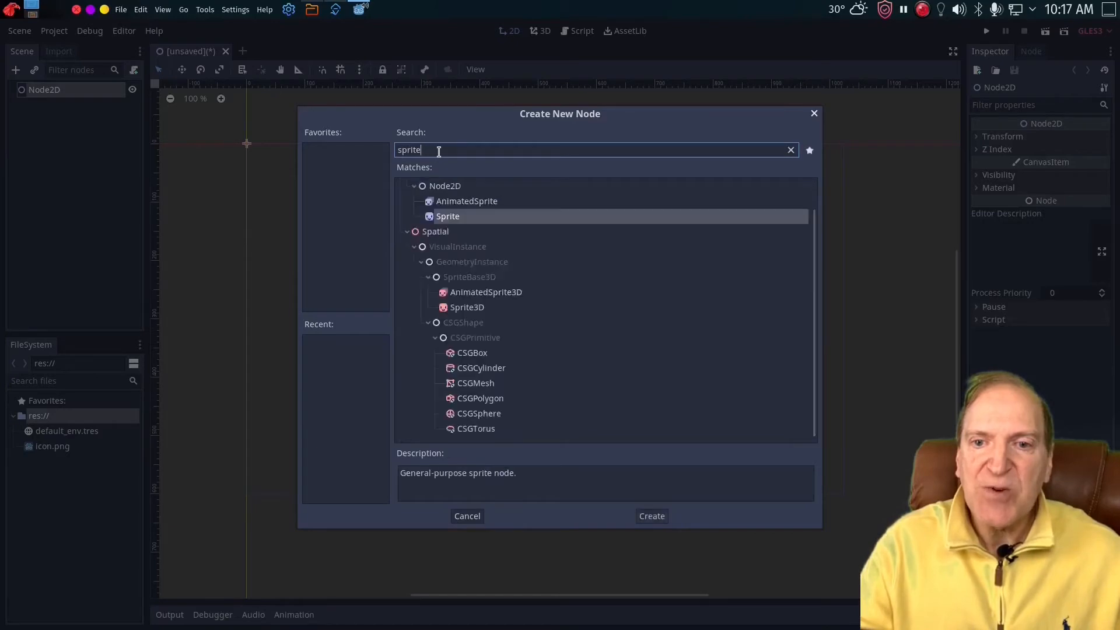
pyautogui.click(447, 218)
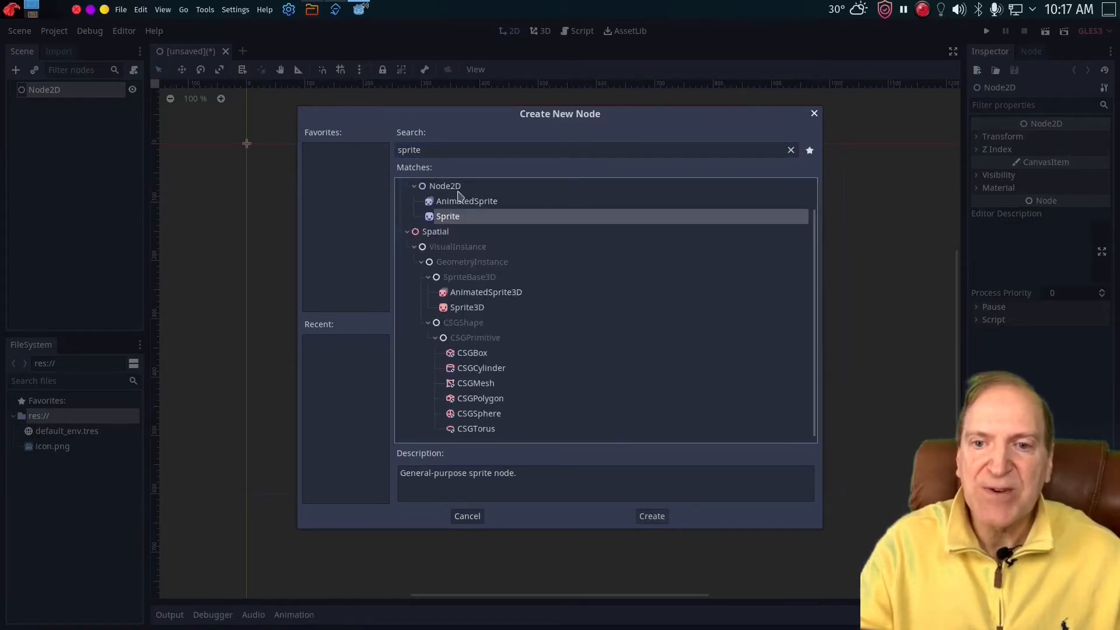
pyautogui.click(653, 516)
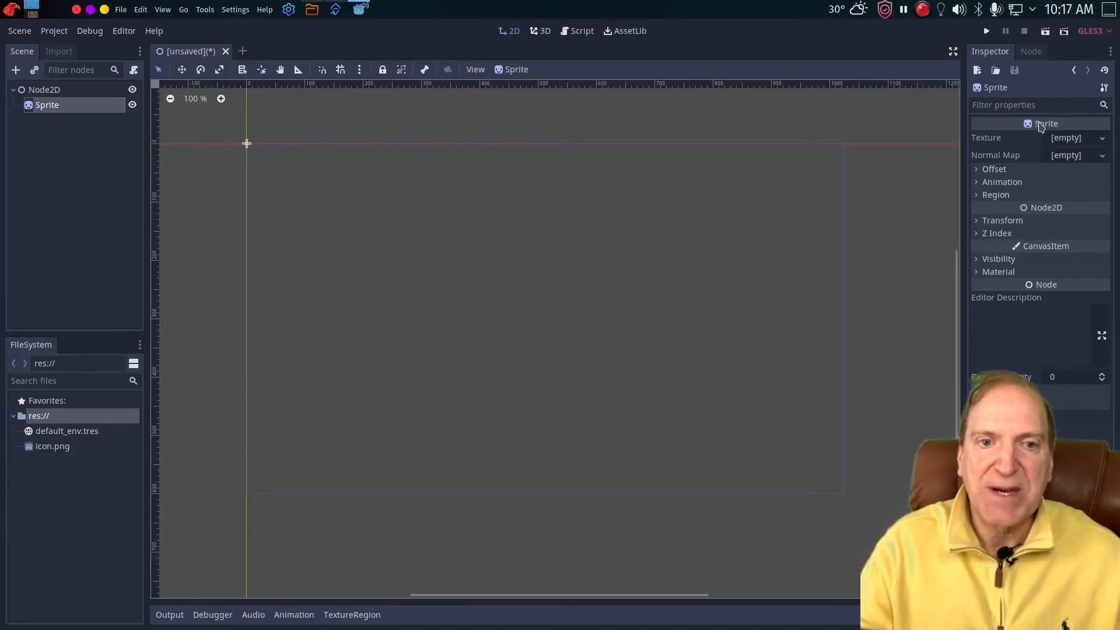
pyautogui.click(1103, 138)
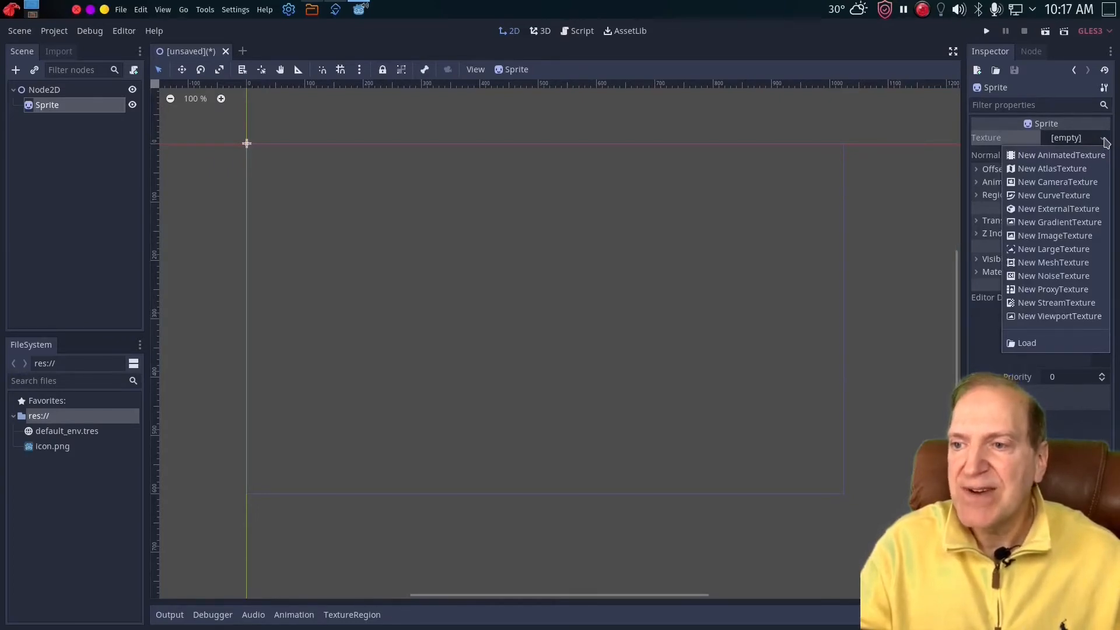
pyautogui.click(1053, 237)
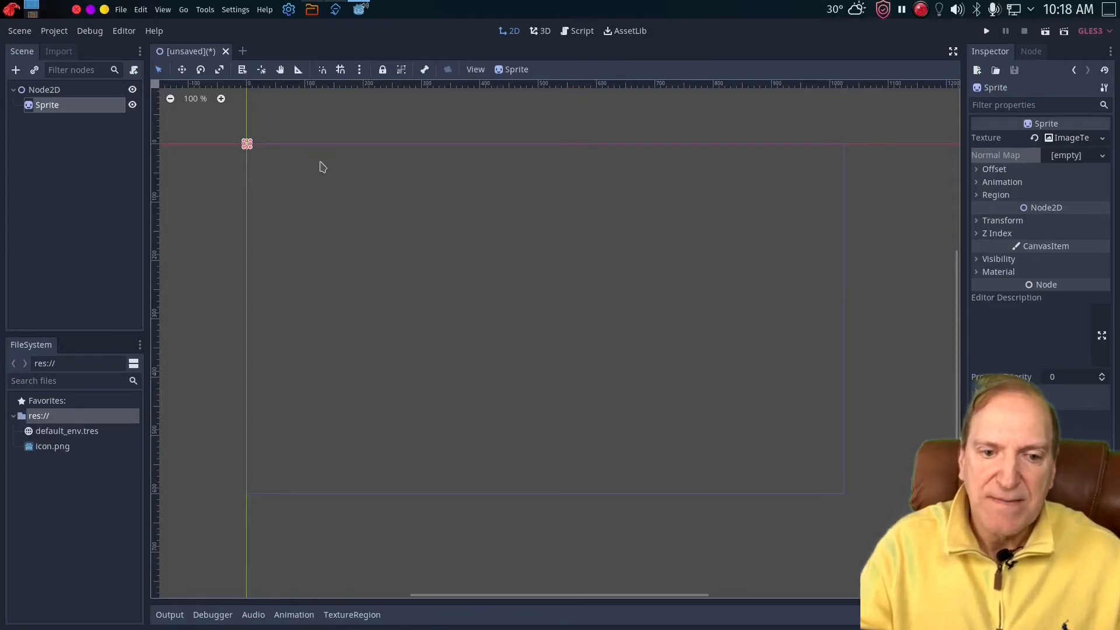
# - Switch to the Dolphin file manager and copy ship.png from Apps/godot_projects into its Space-Fighter folder
pyautogui.click(311, 9)
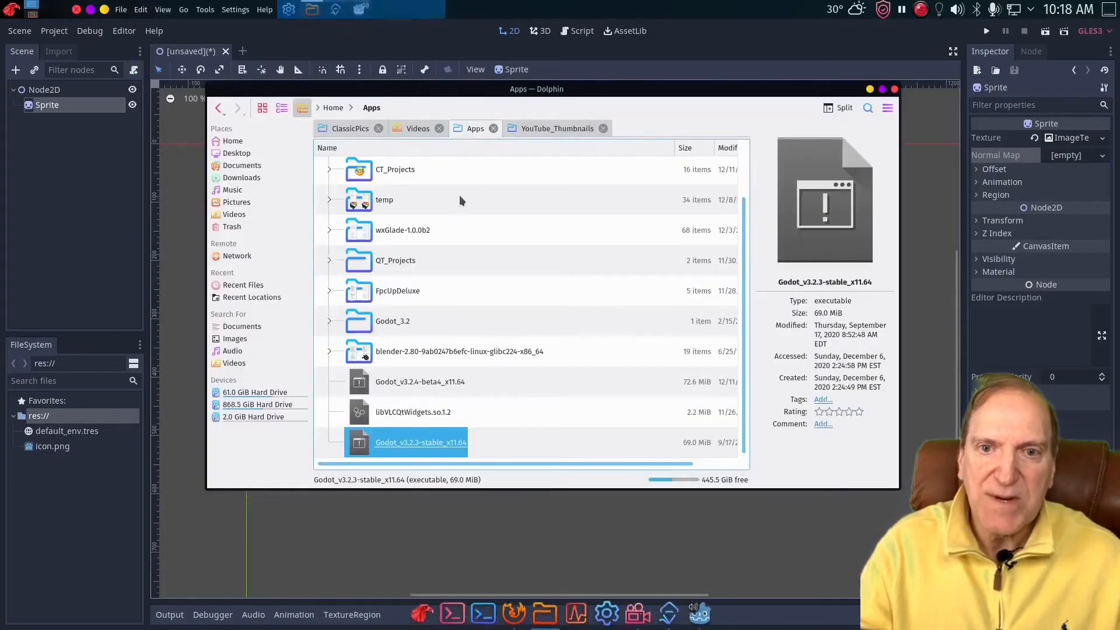
pyautogui.scroll(1, 433, 304)
pyautogui.scroll(-1, 432, 303)
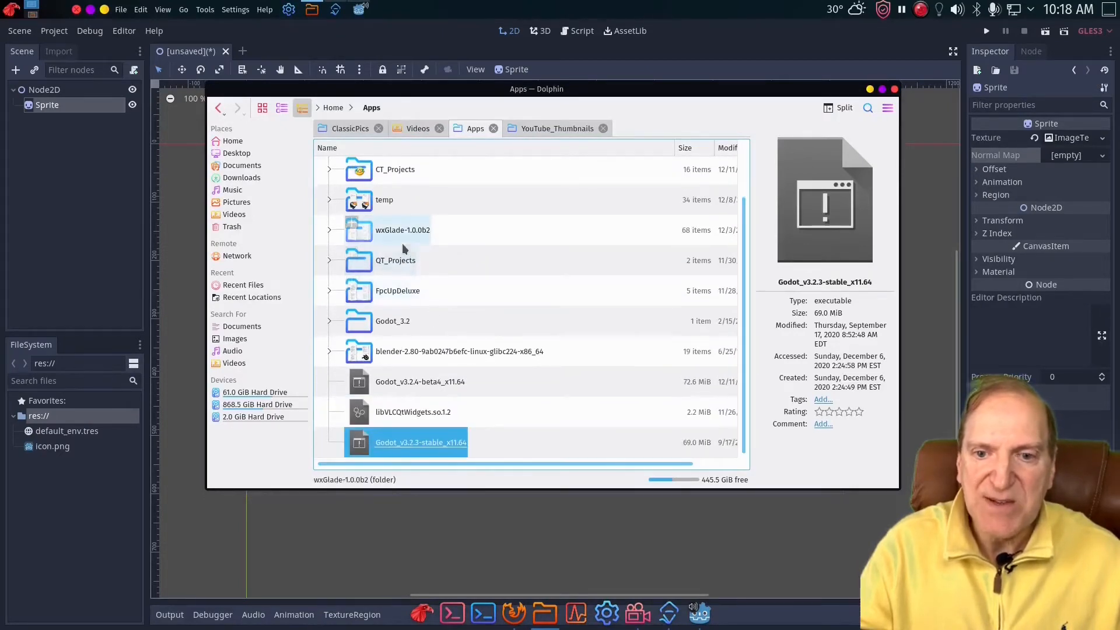
pyautogui.scroll(1, 408, 243)
pyautogui.doubleClick(380, 173)
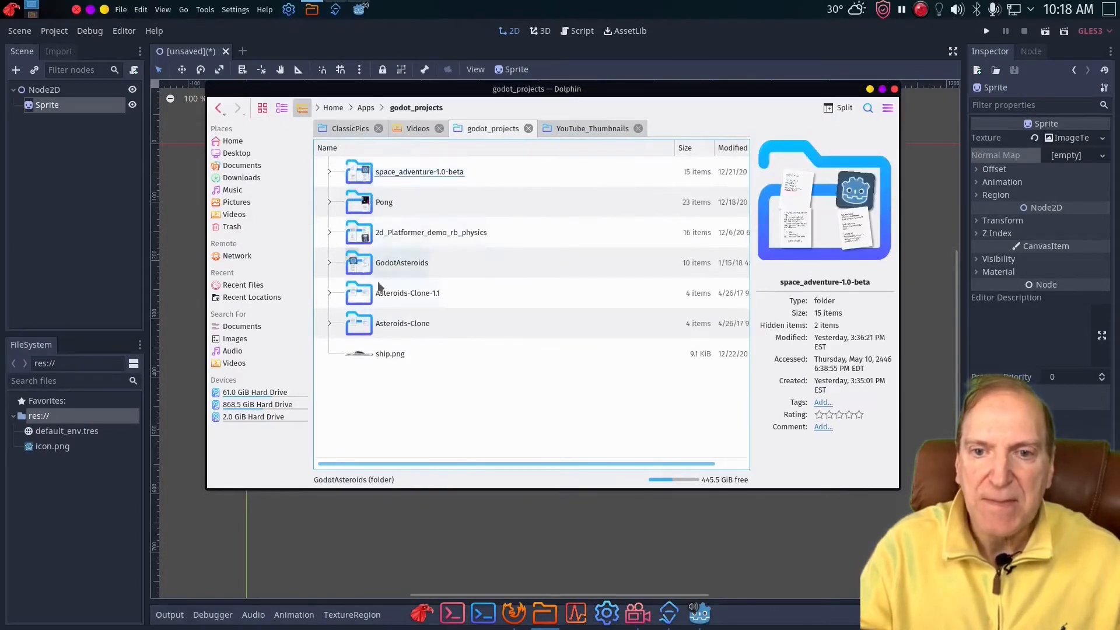
pyautogui.rightClick(368, 355)
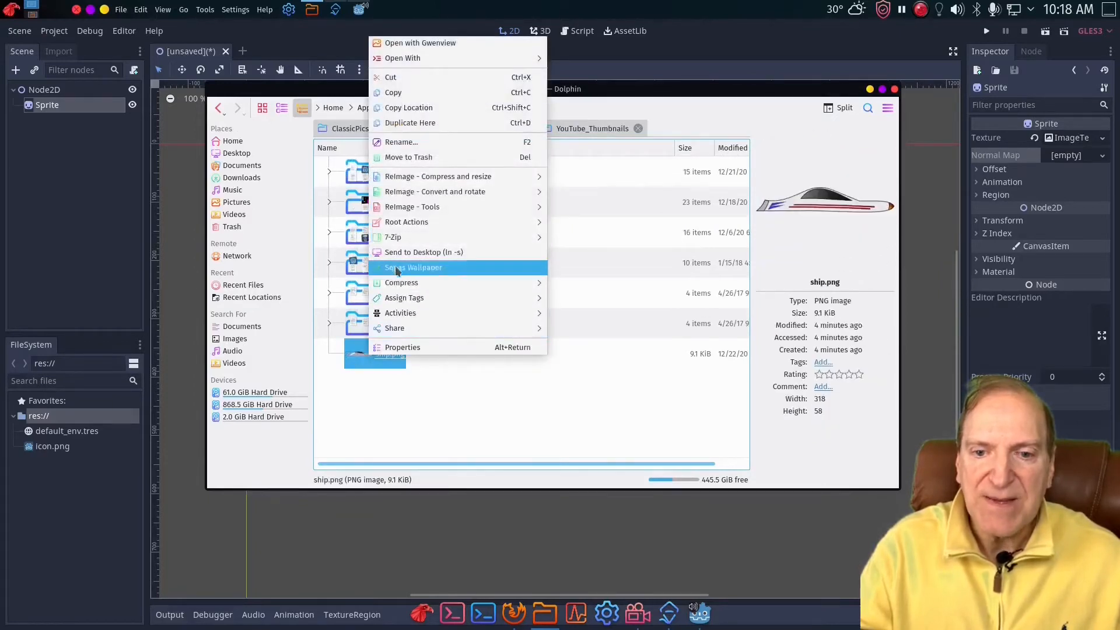
pyautogui.click(394, 92)
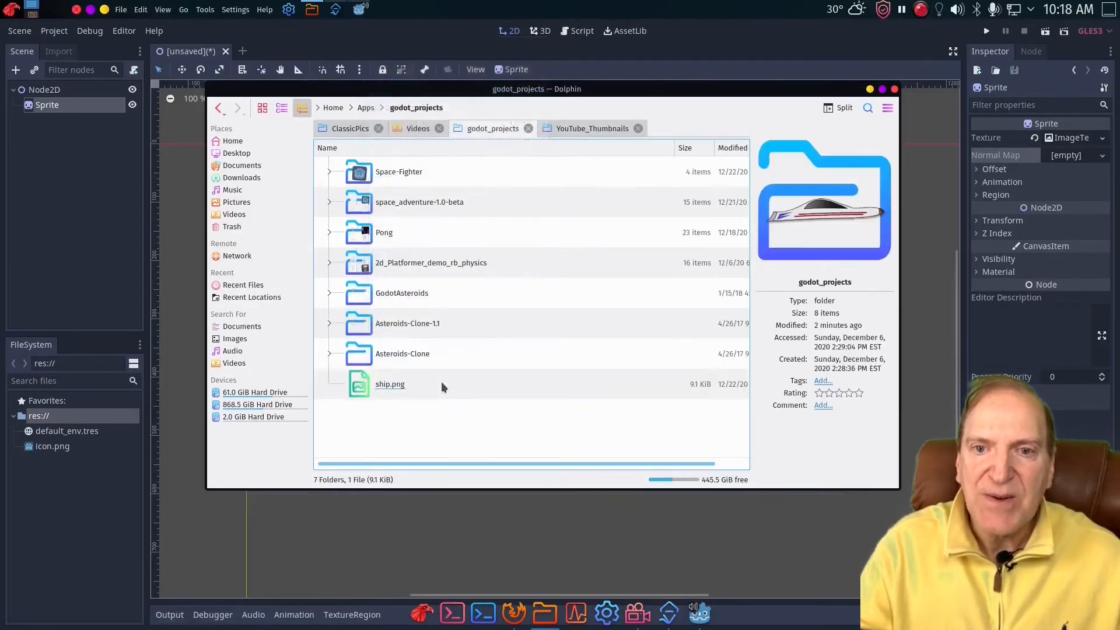
pyautogui.doubleClick(381, 173)
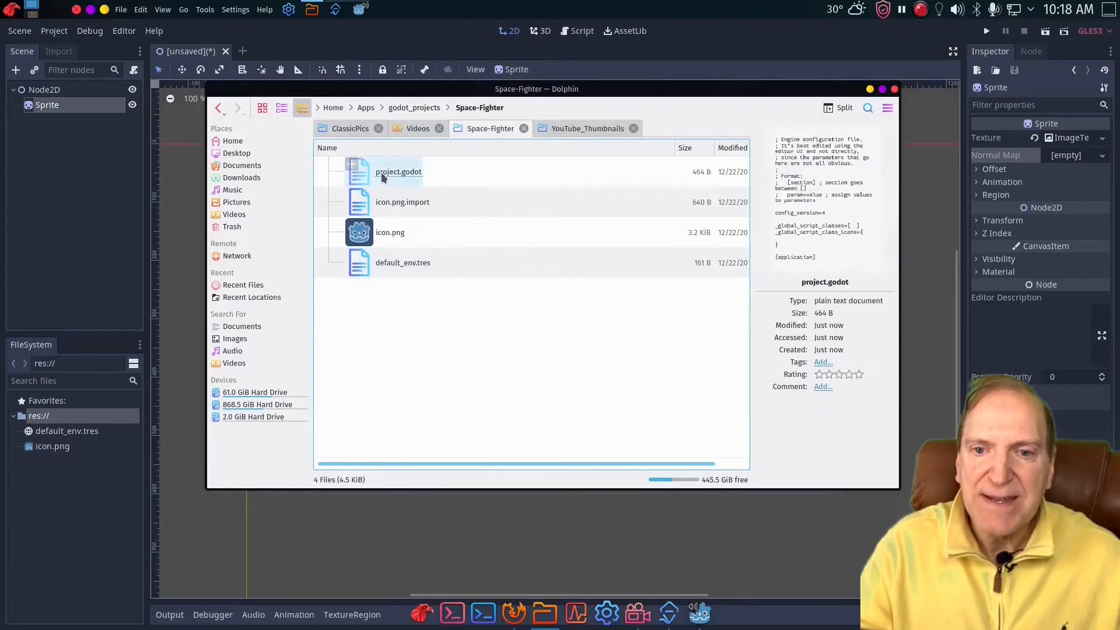
pyautogui.rightClick(428, 296)
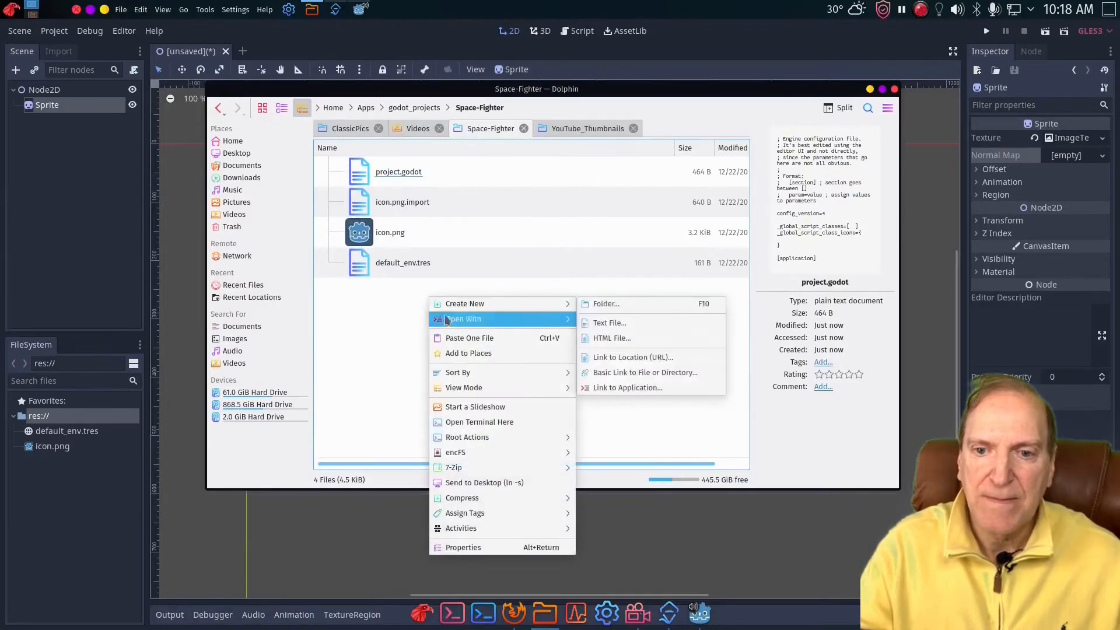
pyautogui.click(452, 339)
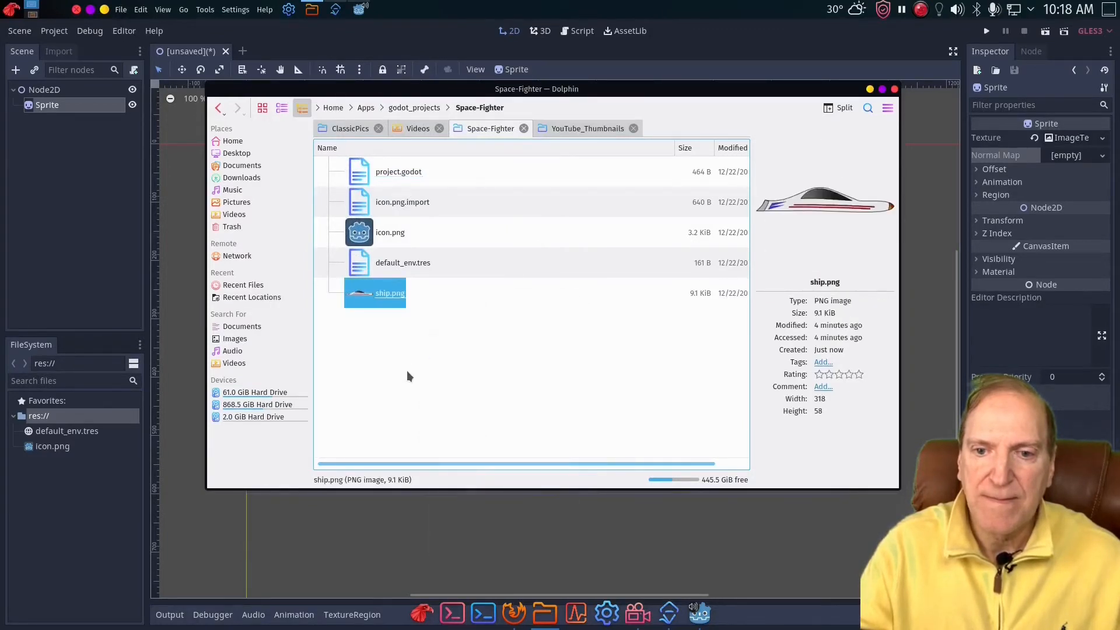
# - Switch back to Godot and assign ship.png from the project files as the Sprite's texture
pyautogui.click(64, 484)
pyautogui.click(49, 462)
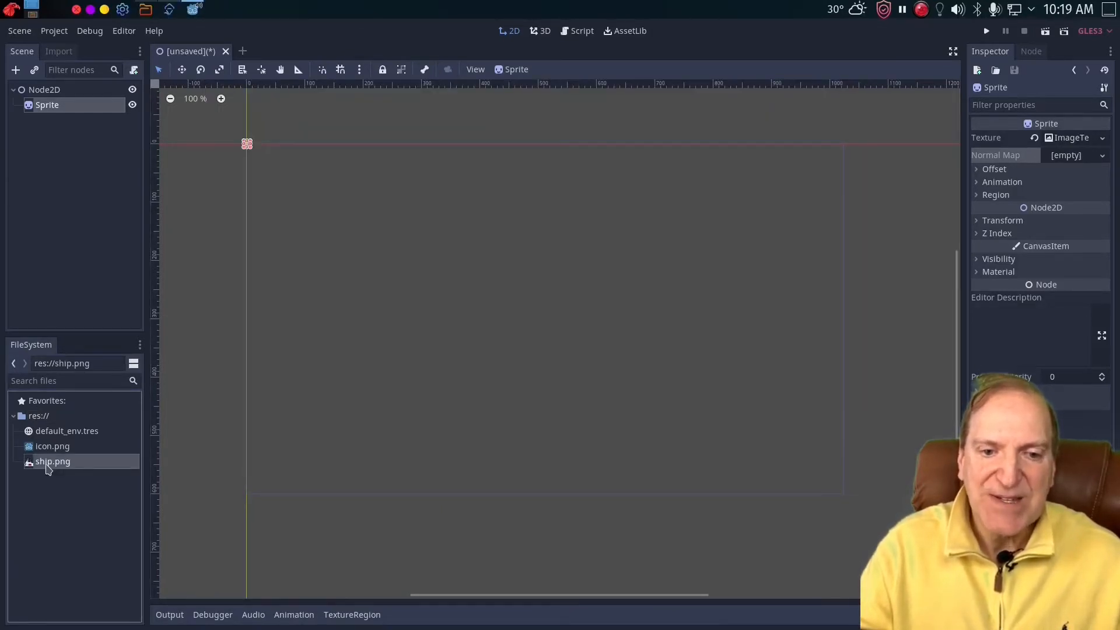
pyautogui.moveTo(45, 461); pyautogui.dragTo(1041, 144)
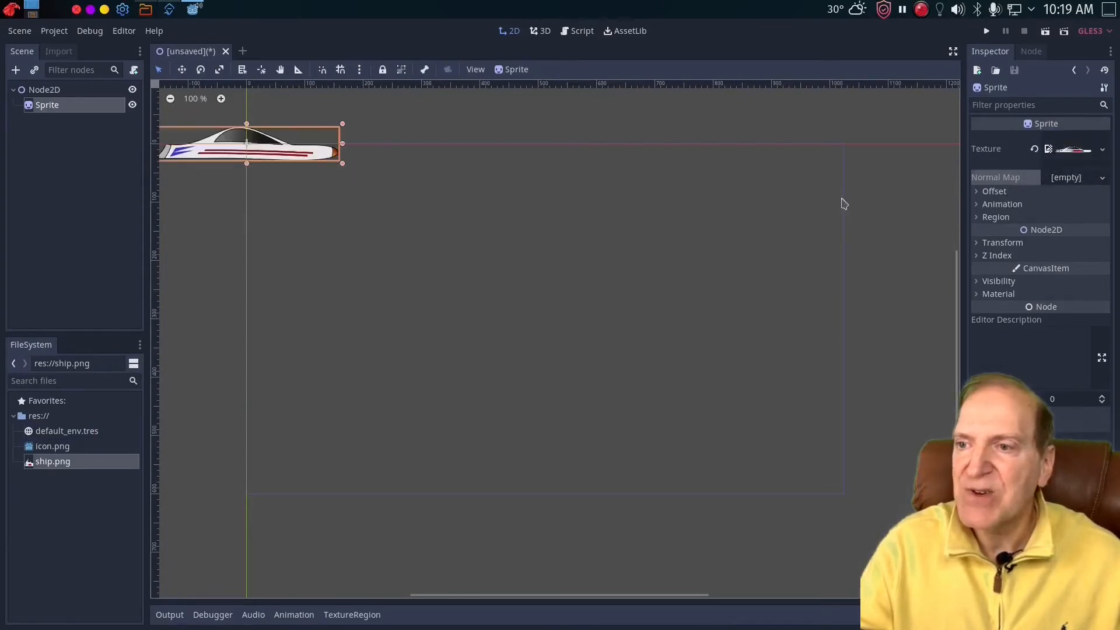
# - Move the ship sprite from the origin to about the middle of the game viewport frame
pyautogui.scroll(-3, 420, 332)
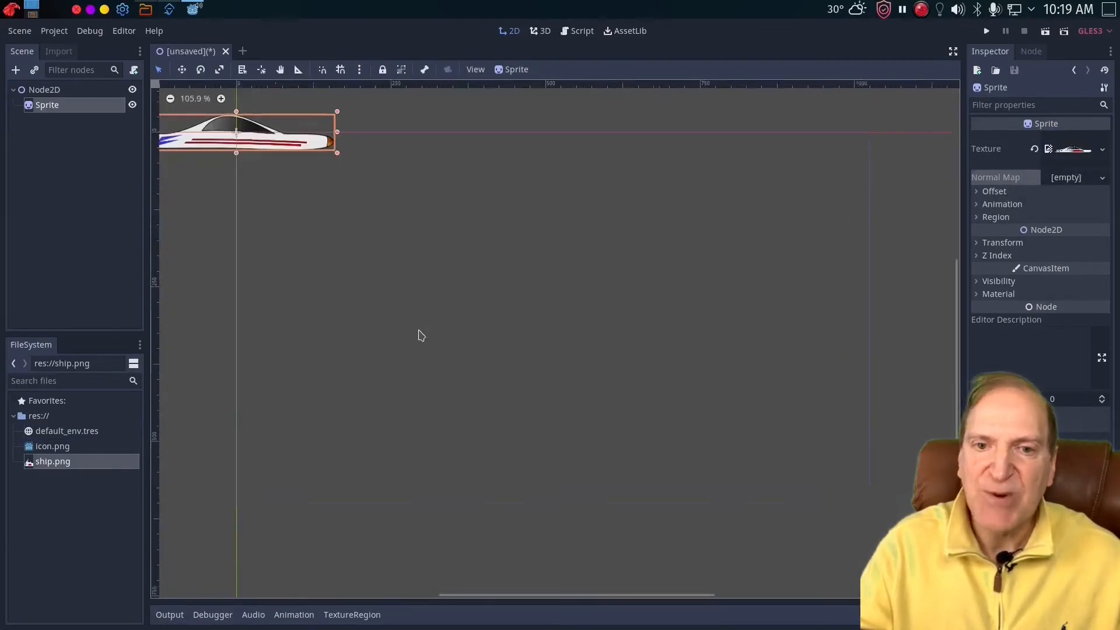
pyautogui.scroll(-3, 422, 335)
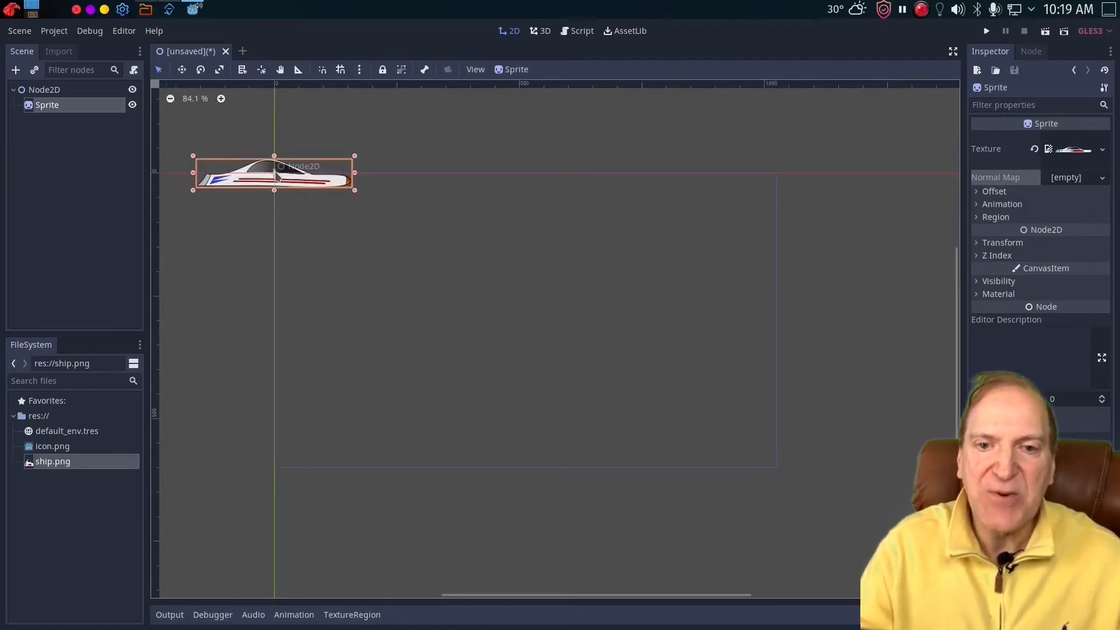
pyautogui.moveTo(276, 176); pyautogui.dragTo(537, 310)
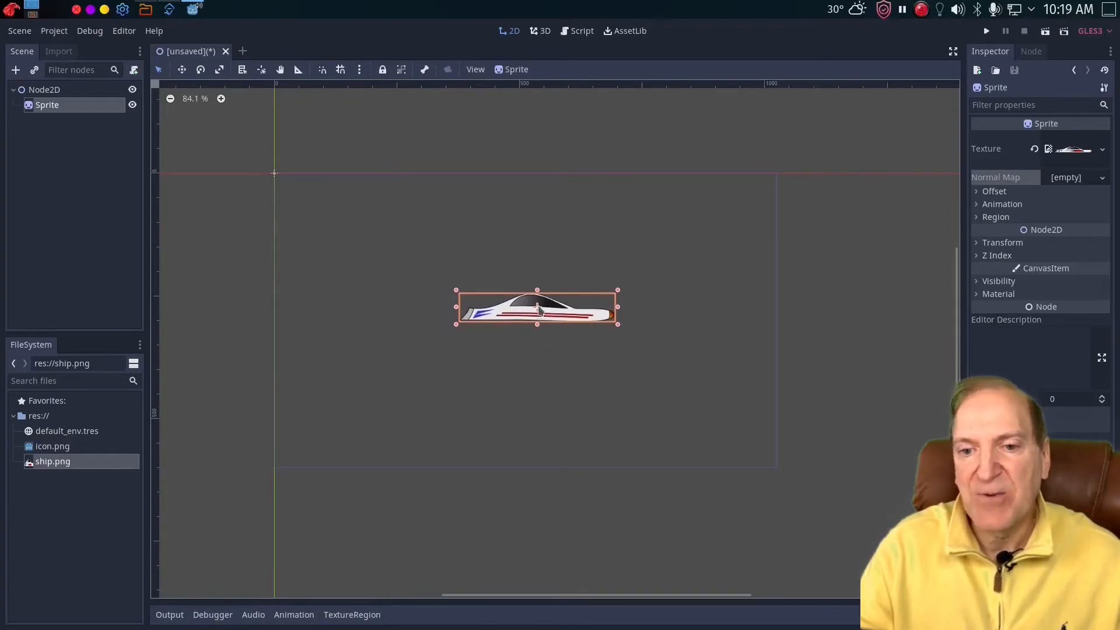
# - Save the scene as Ship.tscn in the res:// folder
pyautogui.click(20, 32)
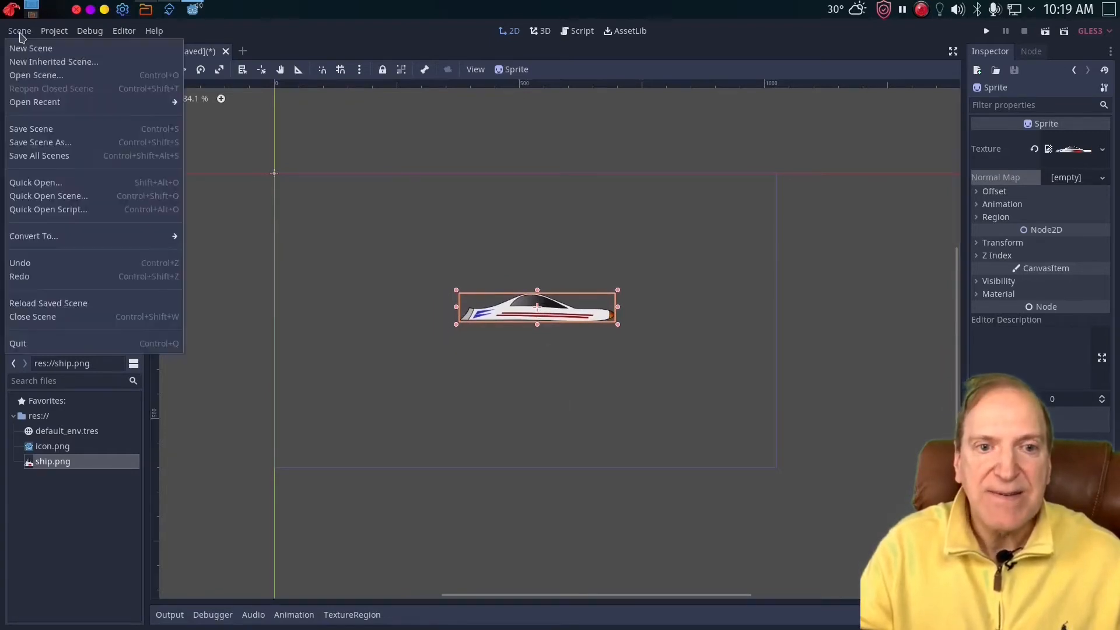
pyautogui.click(38, 129)
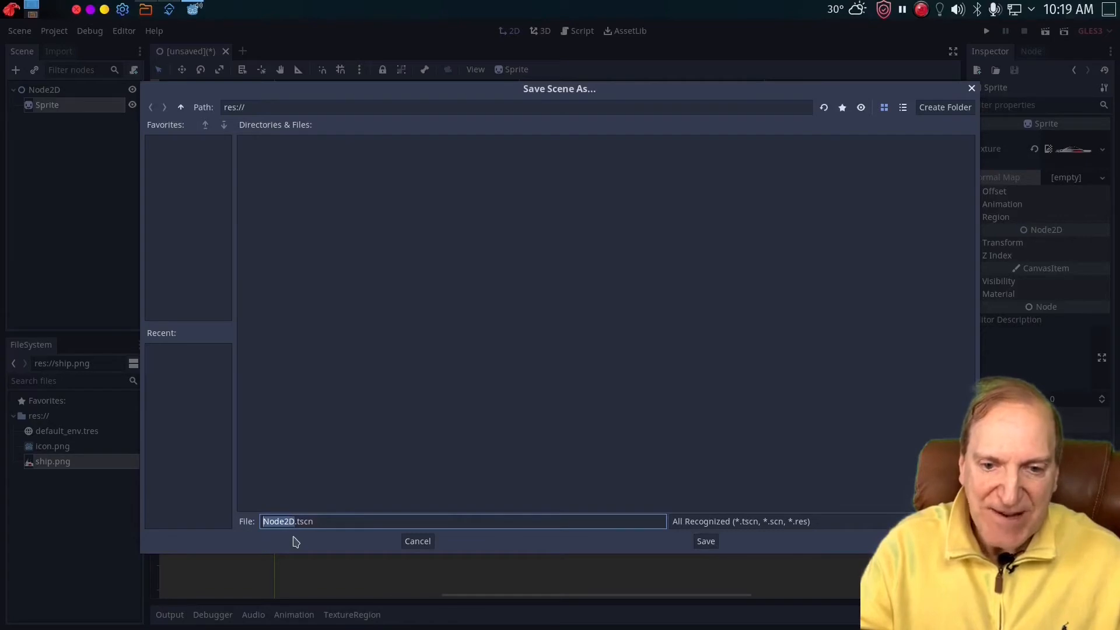
pyautogui.write('Ship')
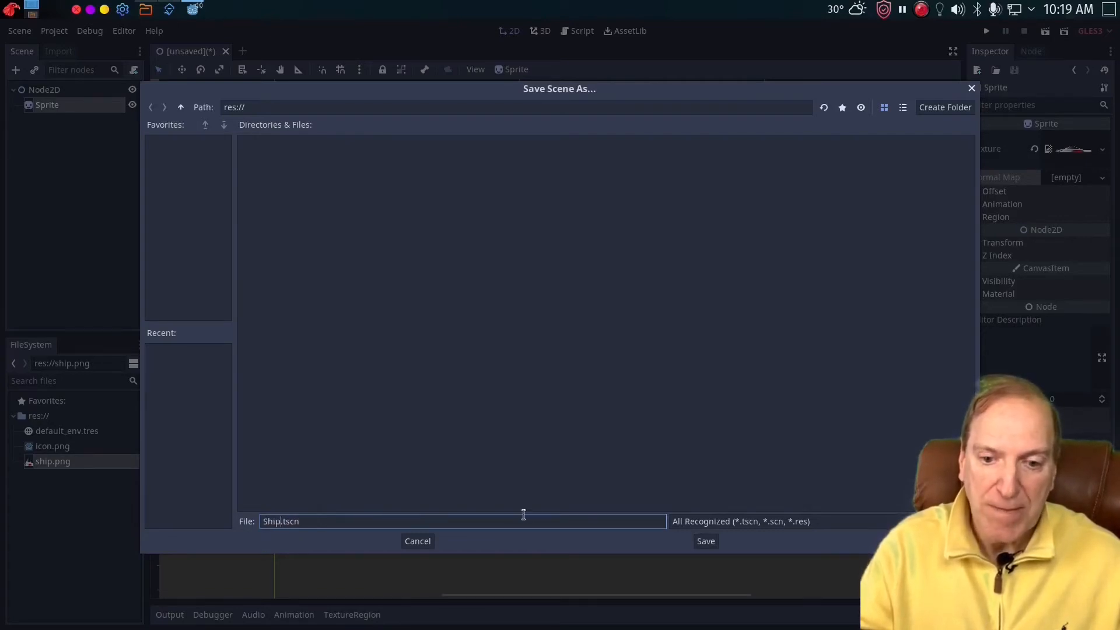
pyautogui.click(706, 541)
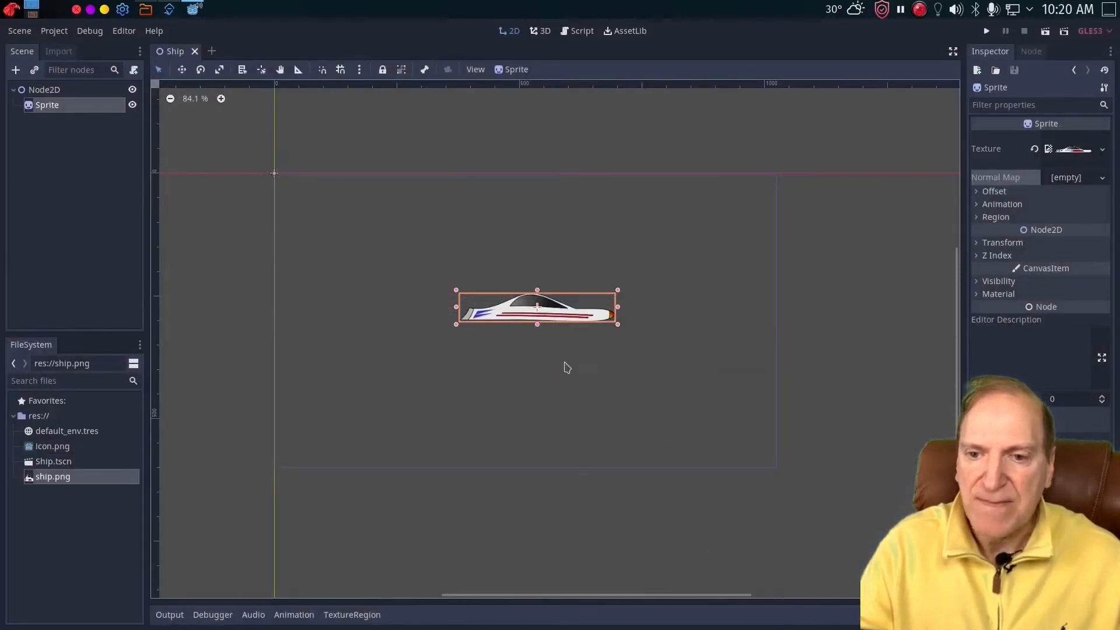
# - Run the project with Ship.tscn as its main scene, and close the game window after viewing it
pyautogui.click(986, 34)
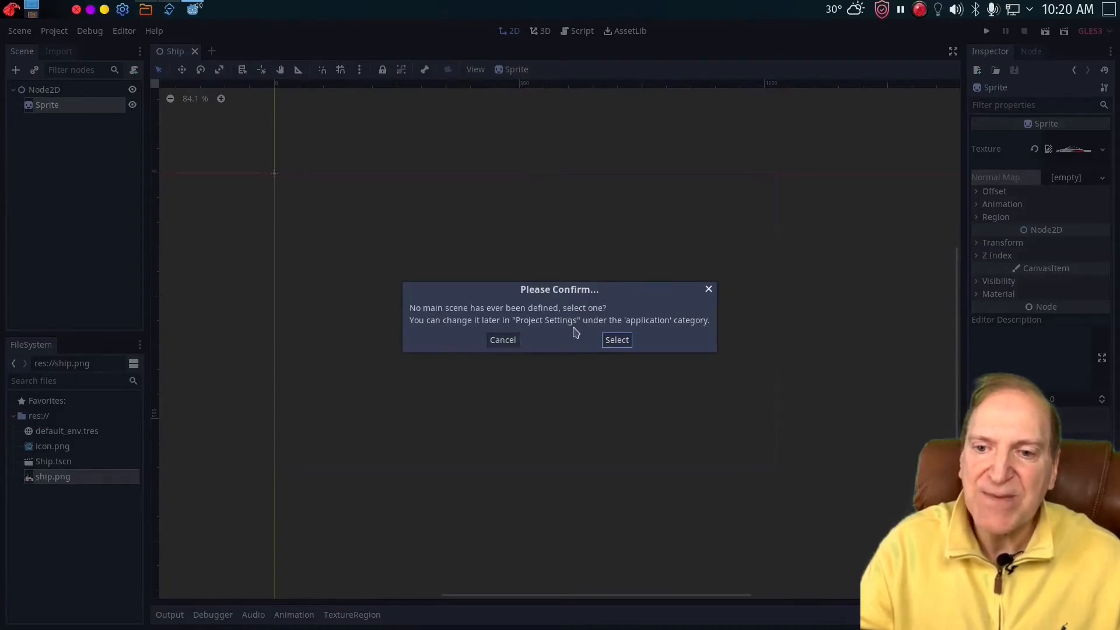
pyautogui.click(617, 340)
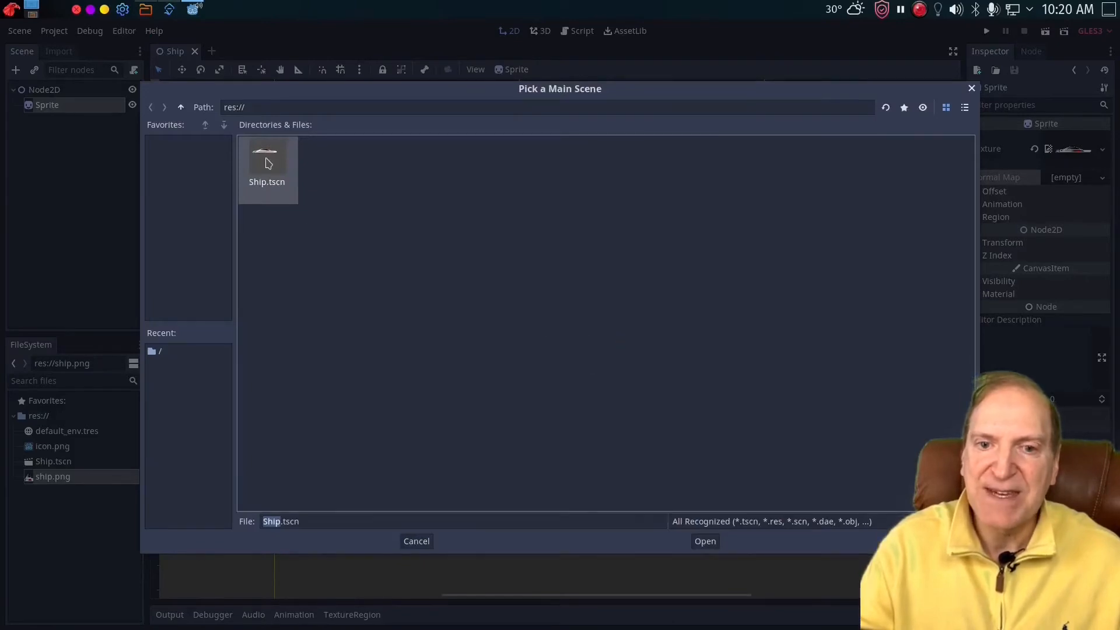
pyautogui.click(705, 542)
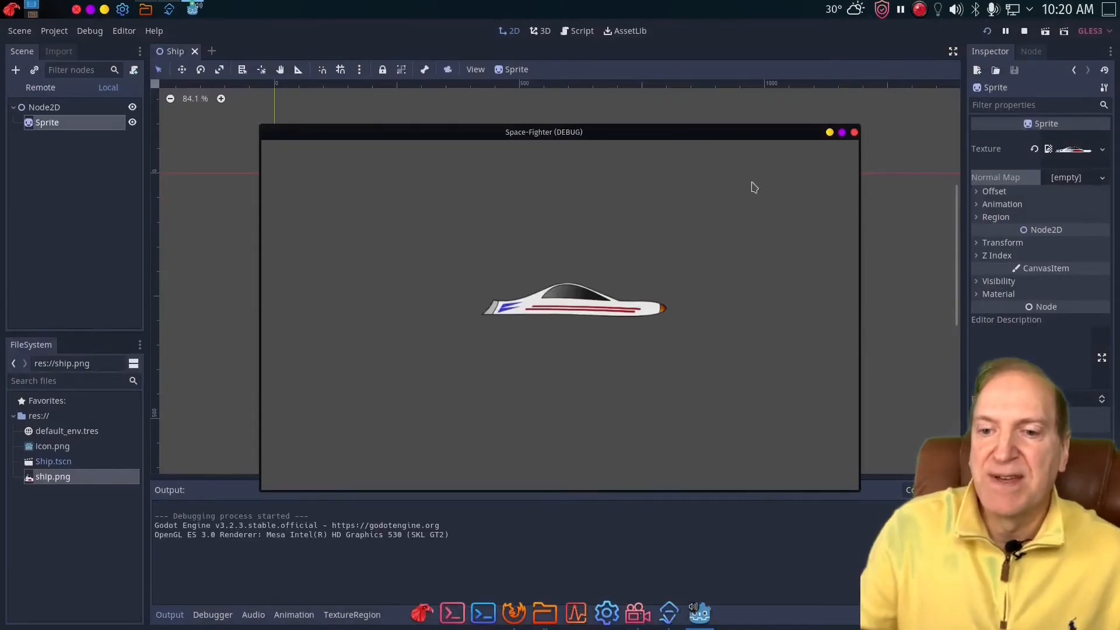
pyautogui.click(854, 133)
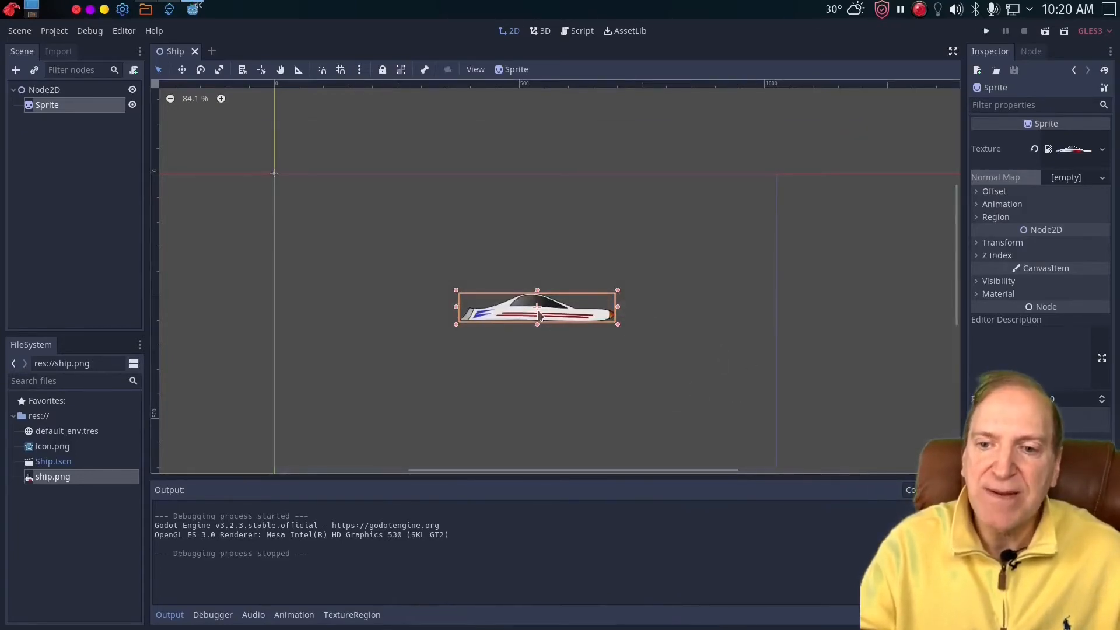
# - Shift the ship sprite horizontally to the right of the viewport frame's centre and deselect it
pyautogui.moveTo(537, 310); pyautogui.dragTo(600, 309)
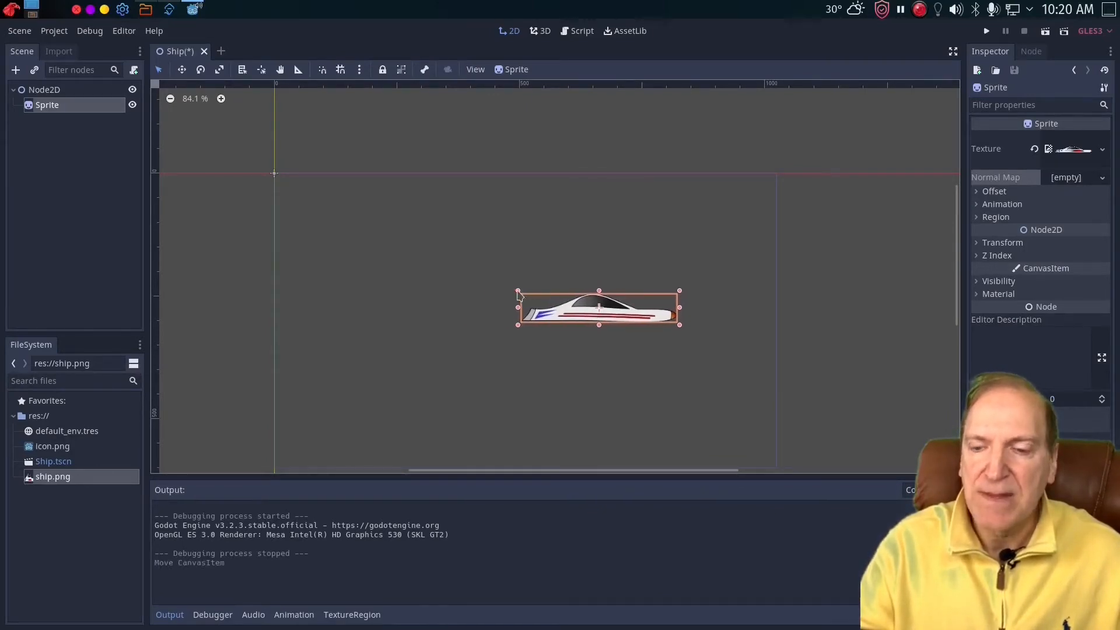
pyautogui.click(521, 359)
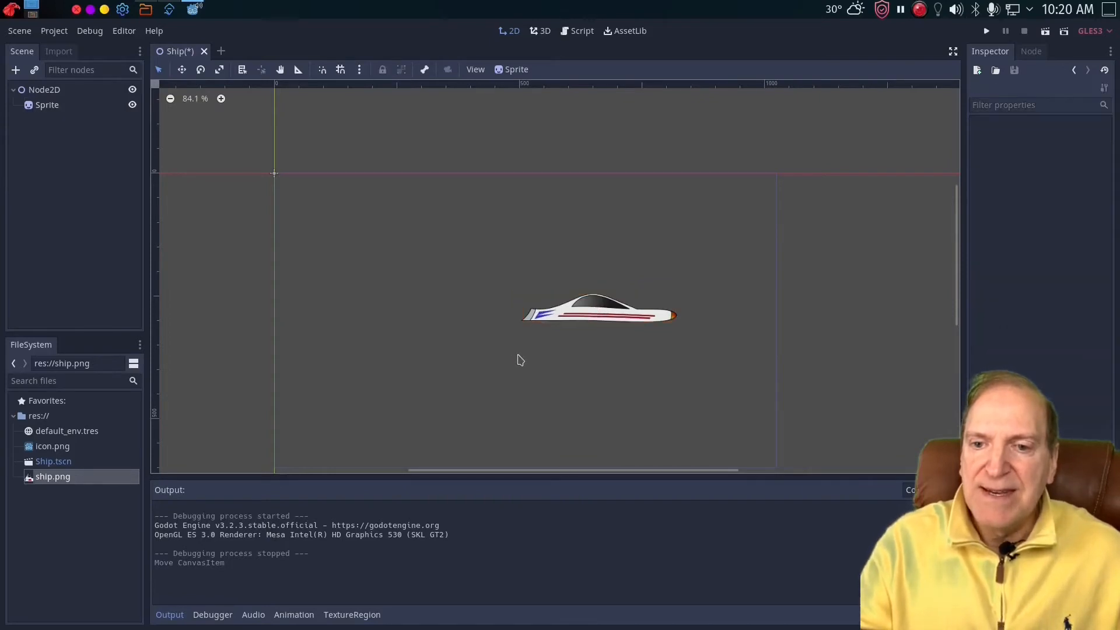
# - Add a Particles2D node as a child of the Node2D root
pyautogui.click(43, 91)
pyautogui.click(15, 70)
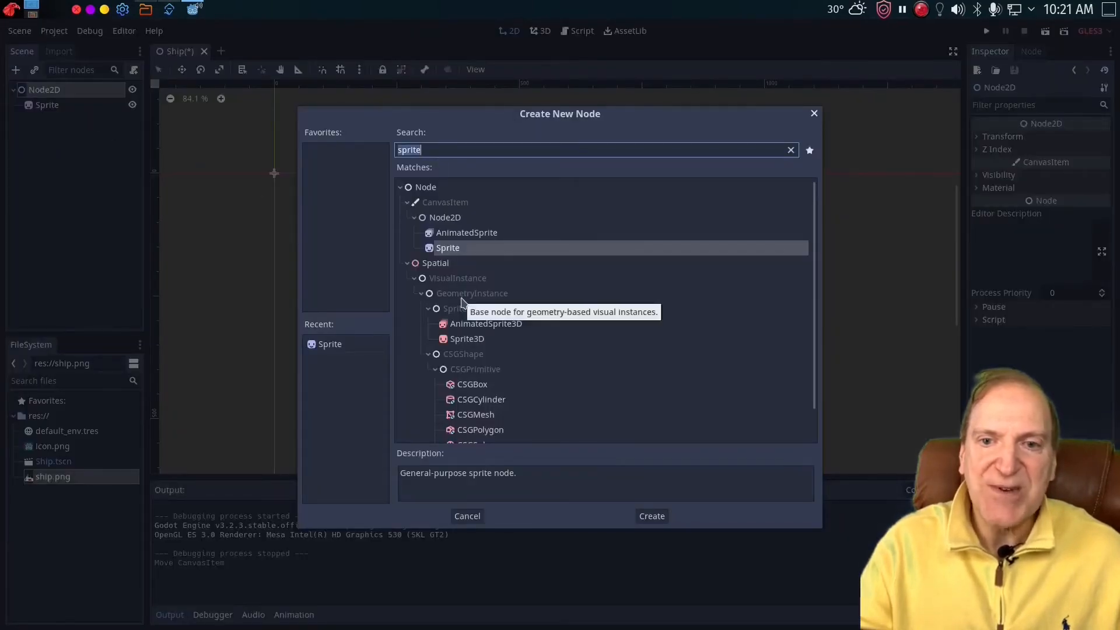
pyautogui.write('part')
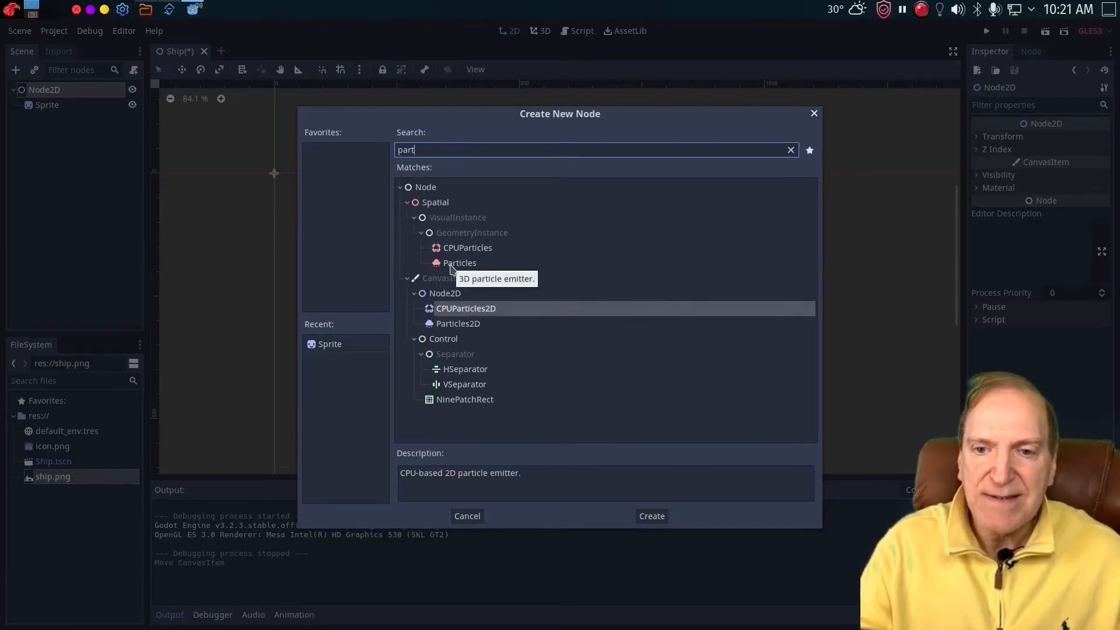
pyautogui.click(460, 325)
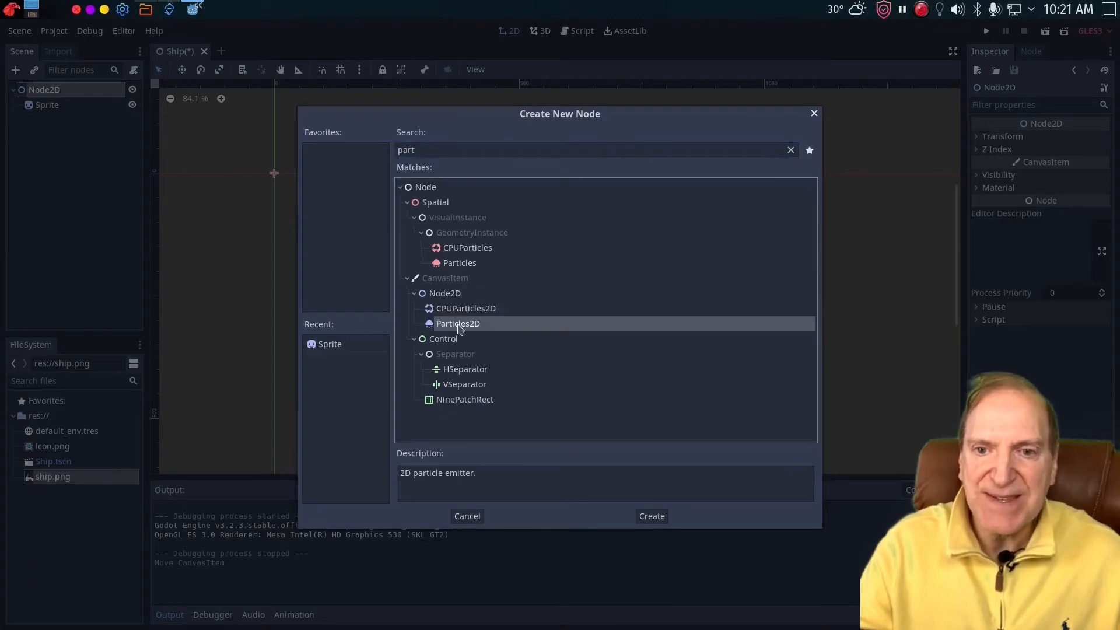
pyautogui.click(651, 517)
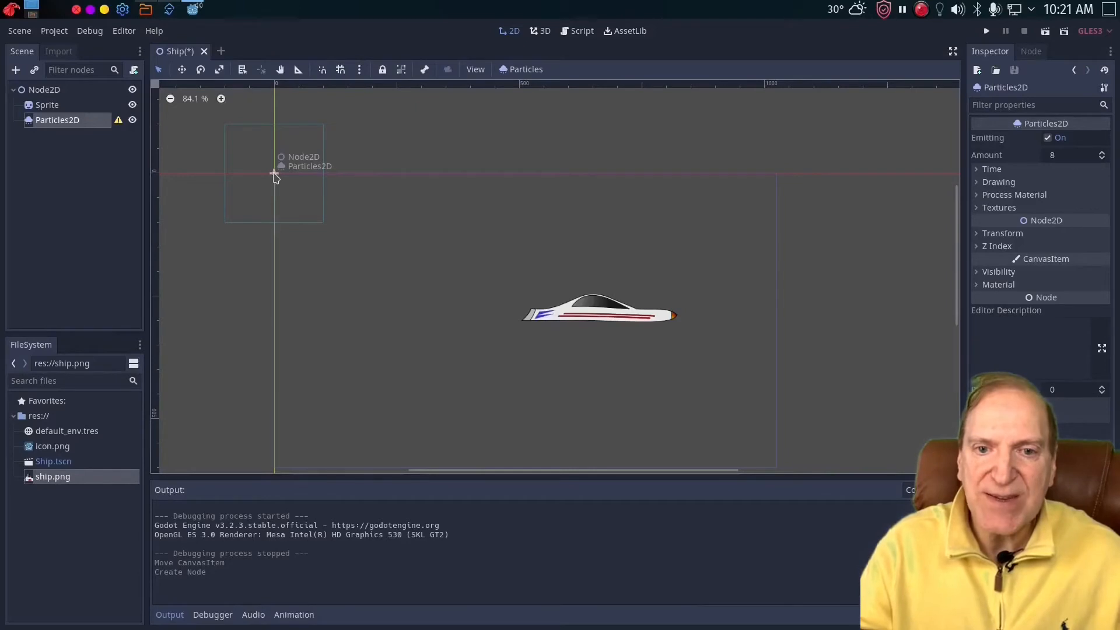
# - Move the Particles2D node to about (398, 281) behind the ship's tail and assign it a new ParticlesMaterial as process material
pyautogui.moveTo(275, 175); pyautogui.dragTo(469, 313)
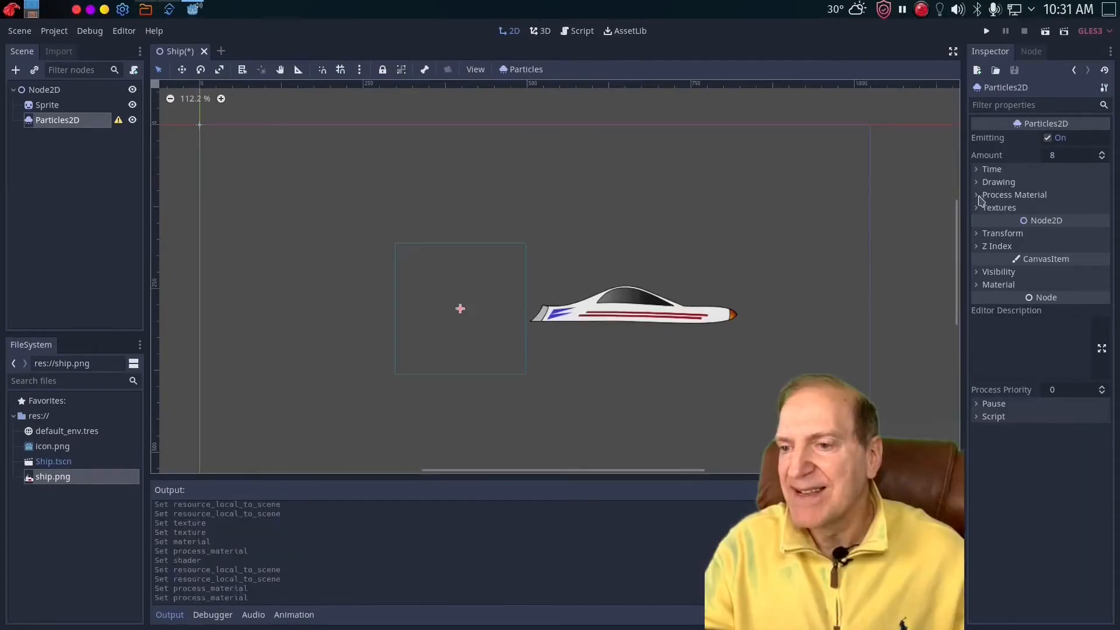
pyautogui.click(979, 195)
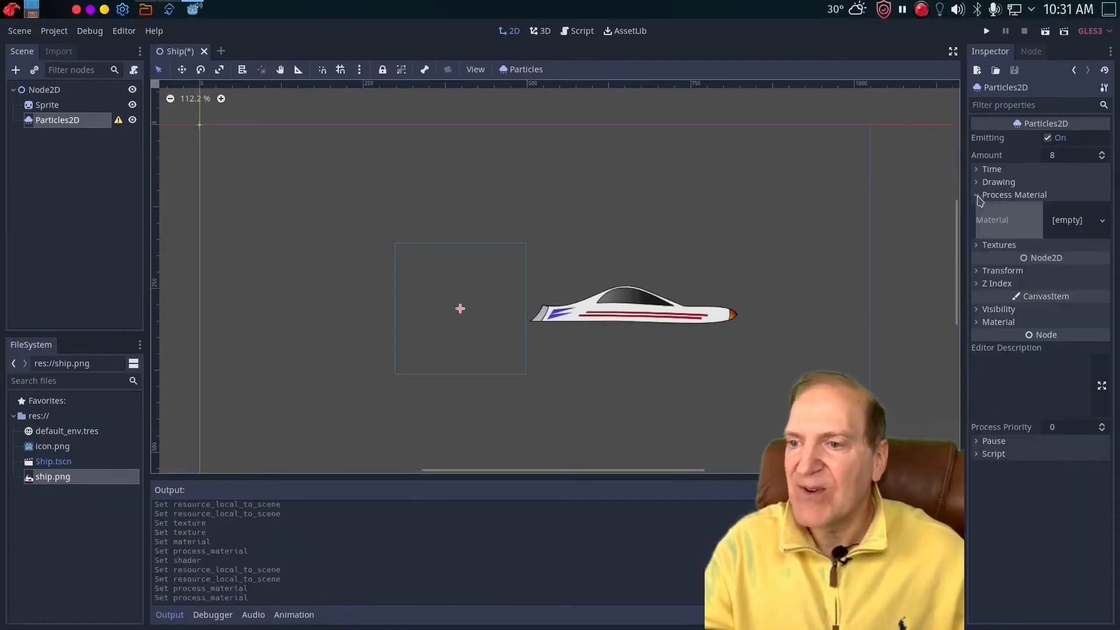
pyautogui.click(1096, 225)
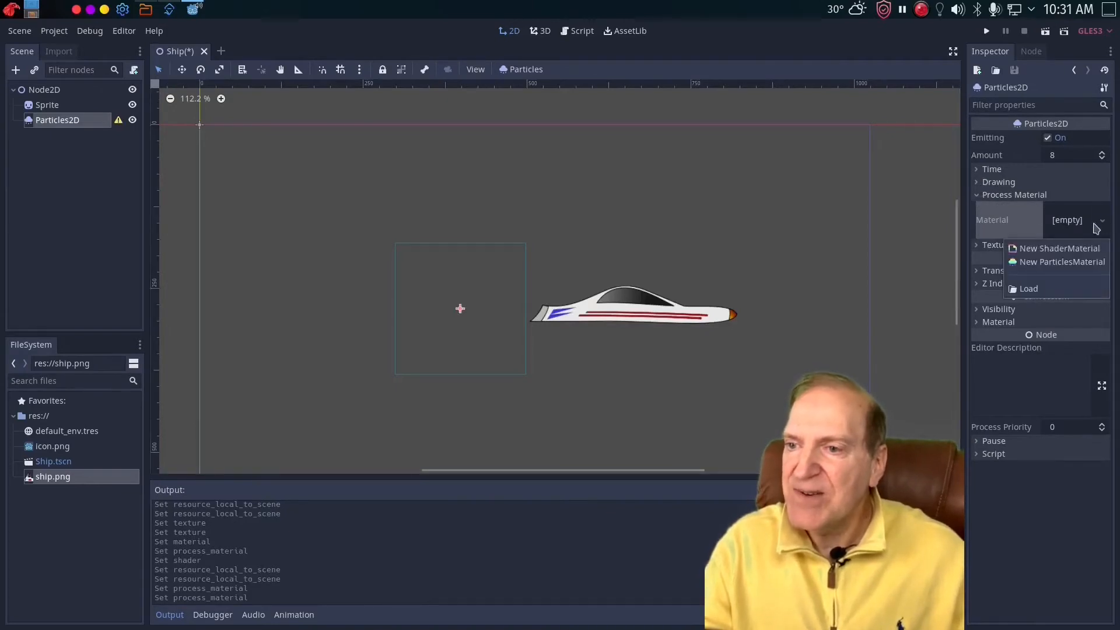
pyautogui.click(1033, 263)
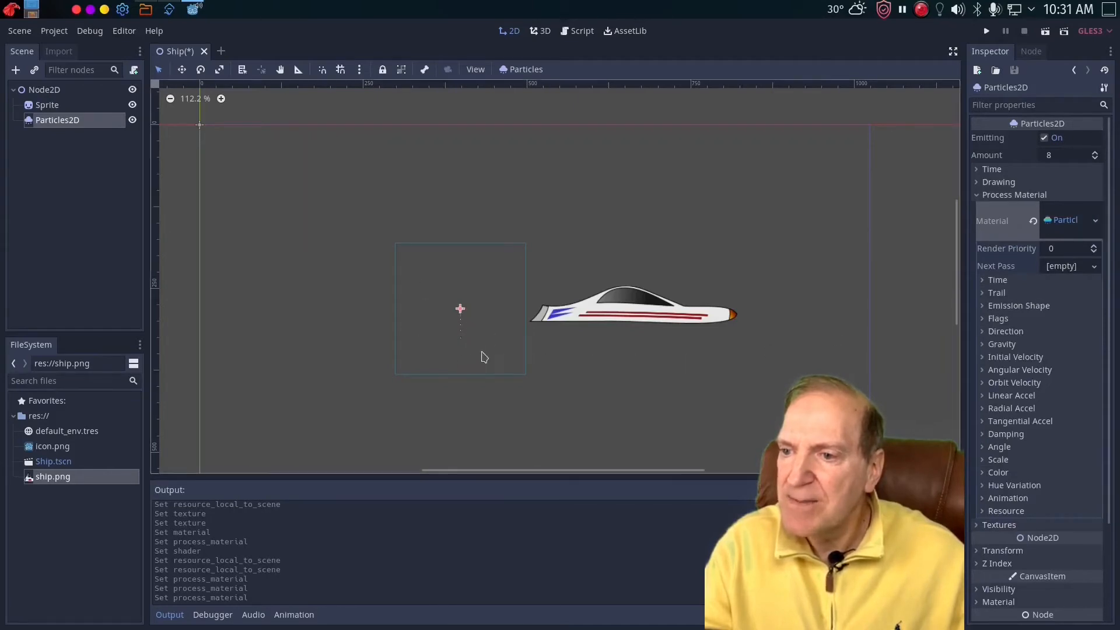
# - Set the Particles2D node's rotation to 90 degrees so the particles stream away from the ship's tail
pyautogui.click(985, 294)
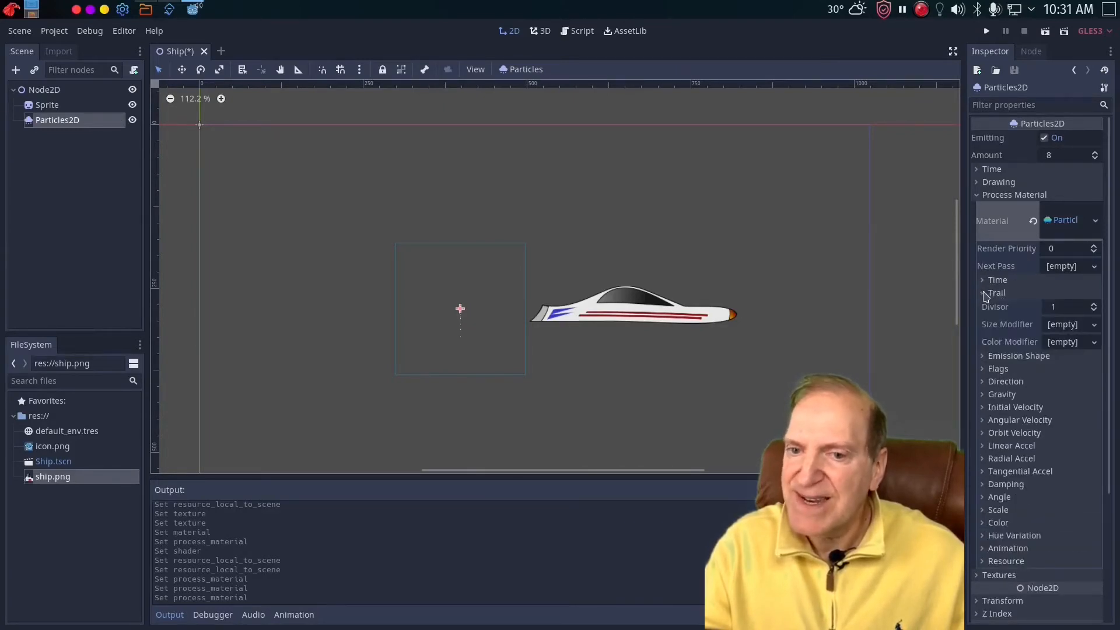
pyautogui.click(985, 294)
pyautogui.scroll(-3, 1042, 430)
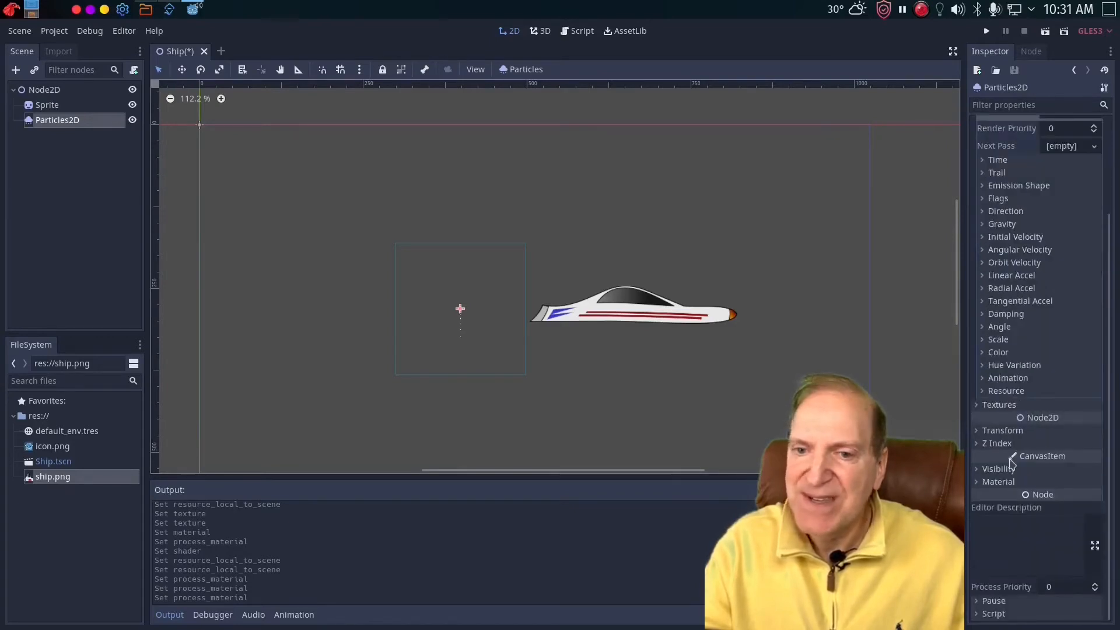
pyautogui.click(981, 430)
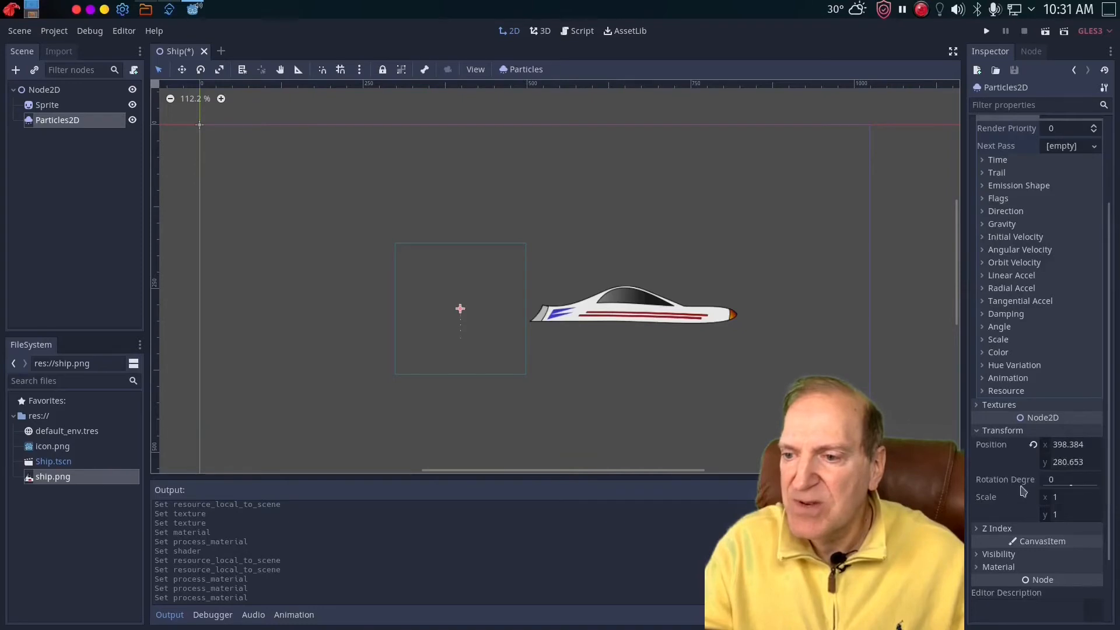
pyautogui.click(1061, 483)
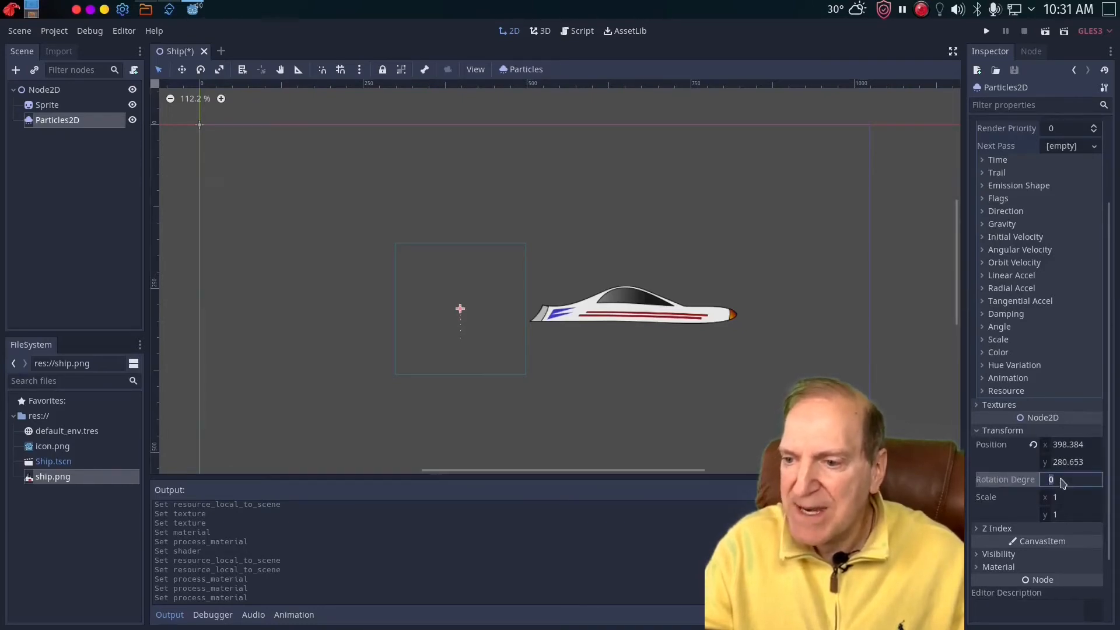
pyautogui.press('Return')
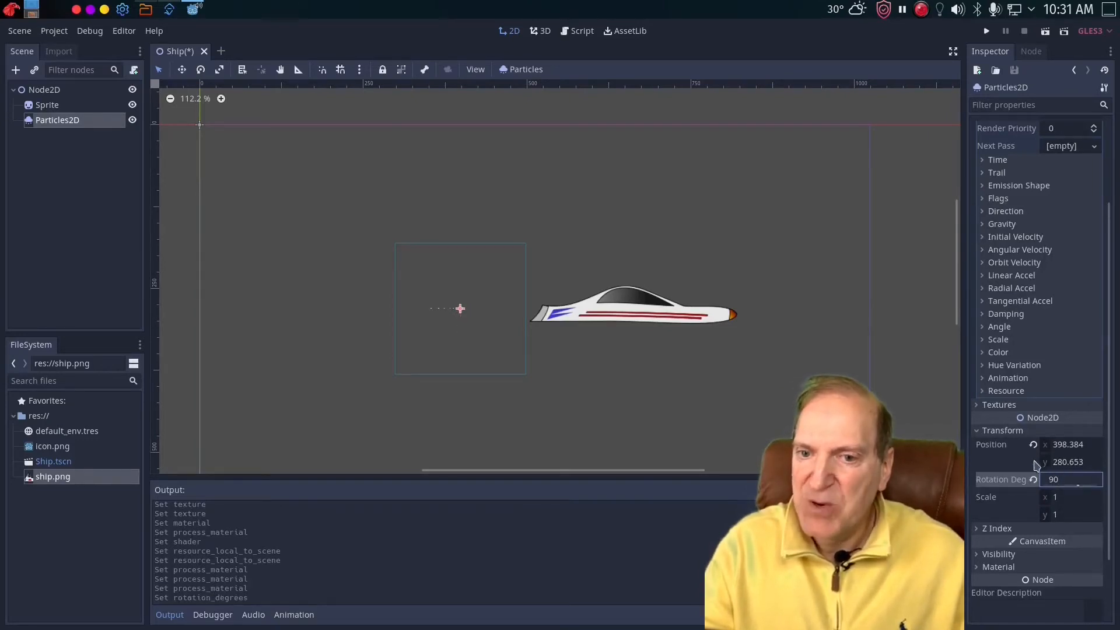
pyautogui.press('Tab')
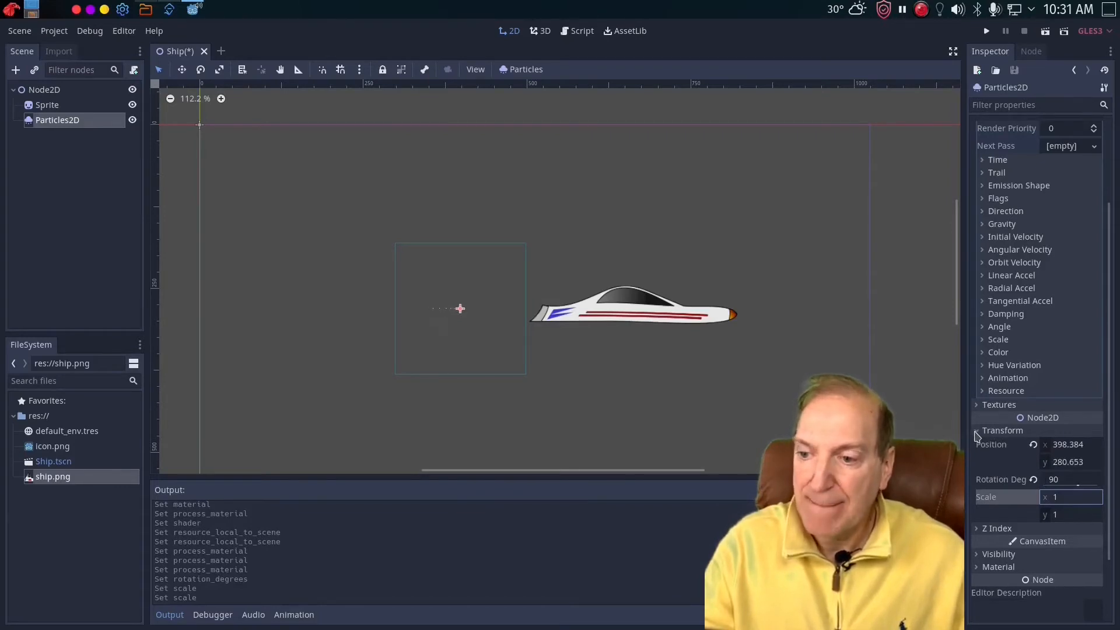
pyautogui.click(976, 433)
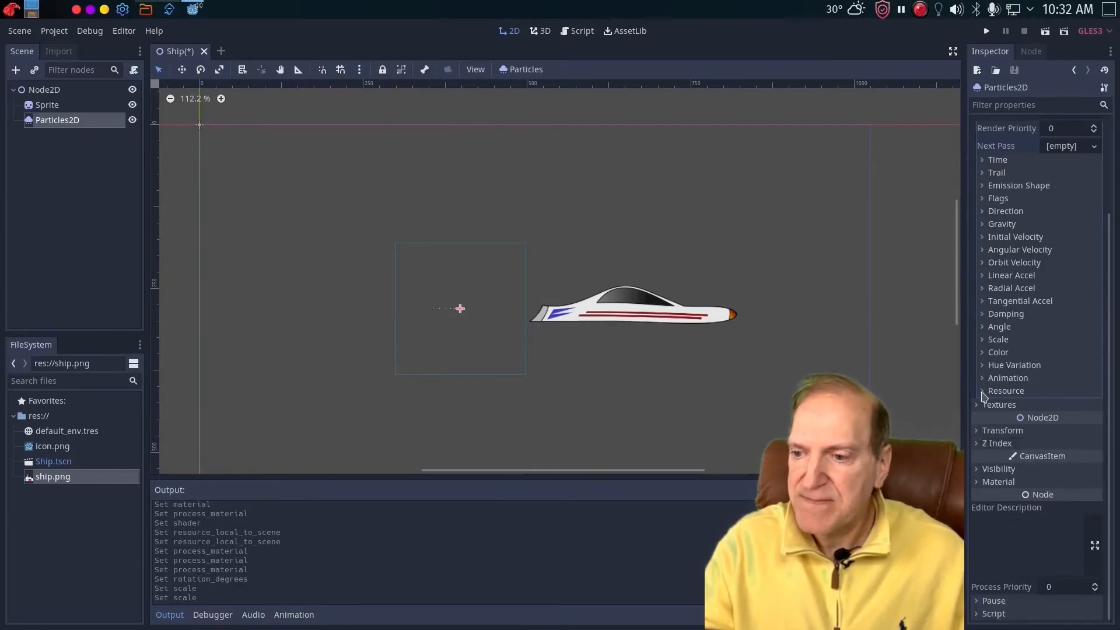
# - Change the process material's emission shape to Sphere with a sphere radius of about 9.83
pyautogui.scroll(3, 993, 350)
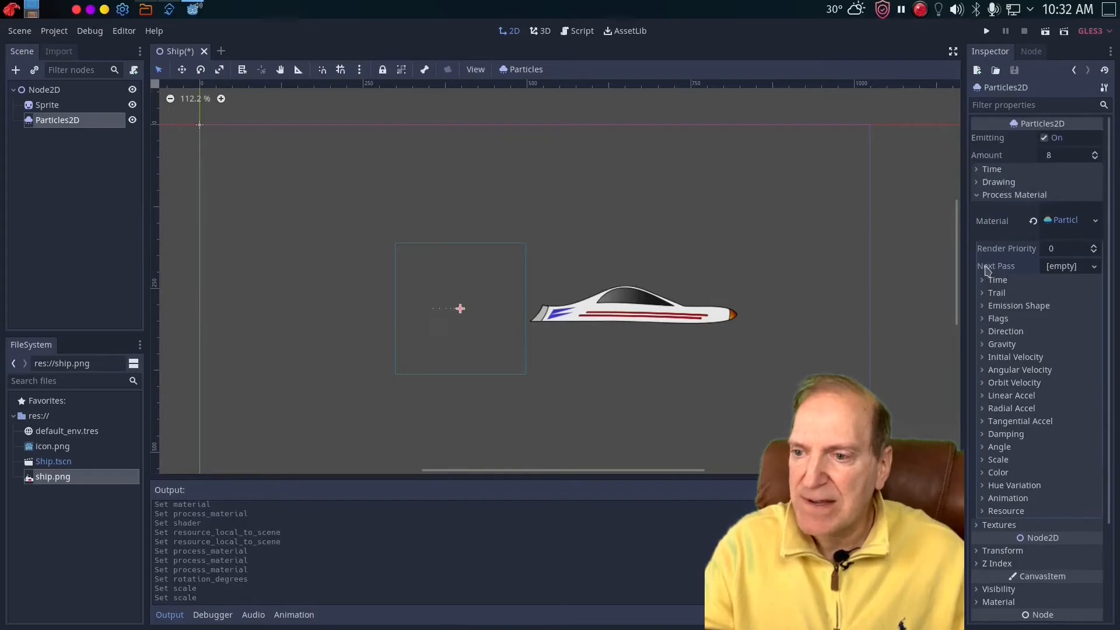
pyautogui.click(1001, 217)
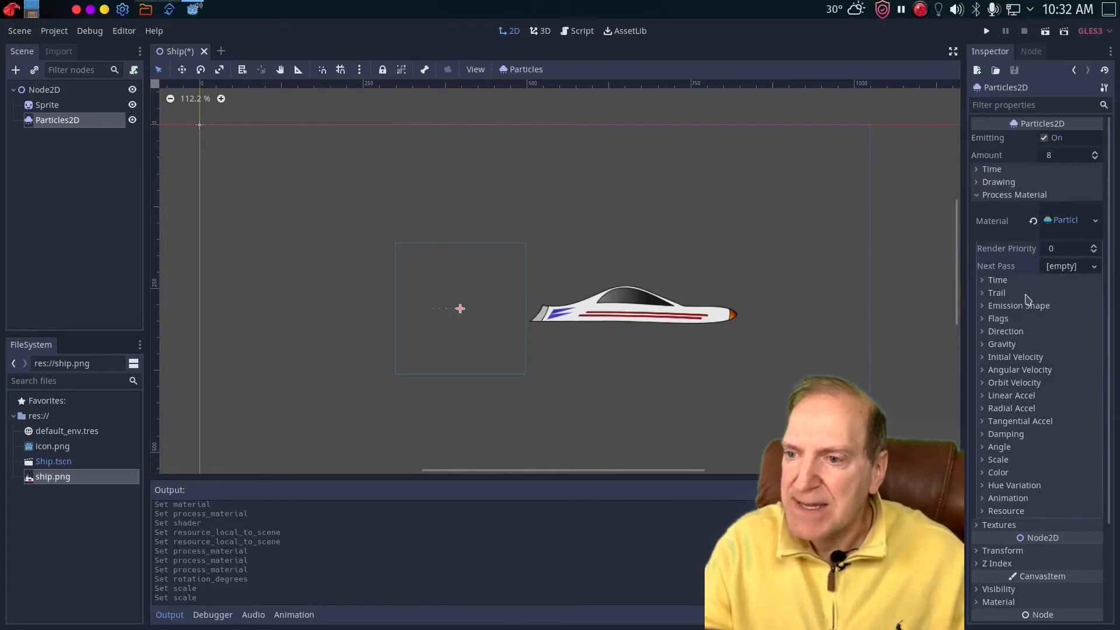
pyautogui.click(985, 308)
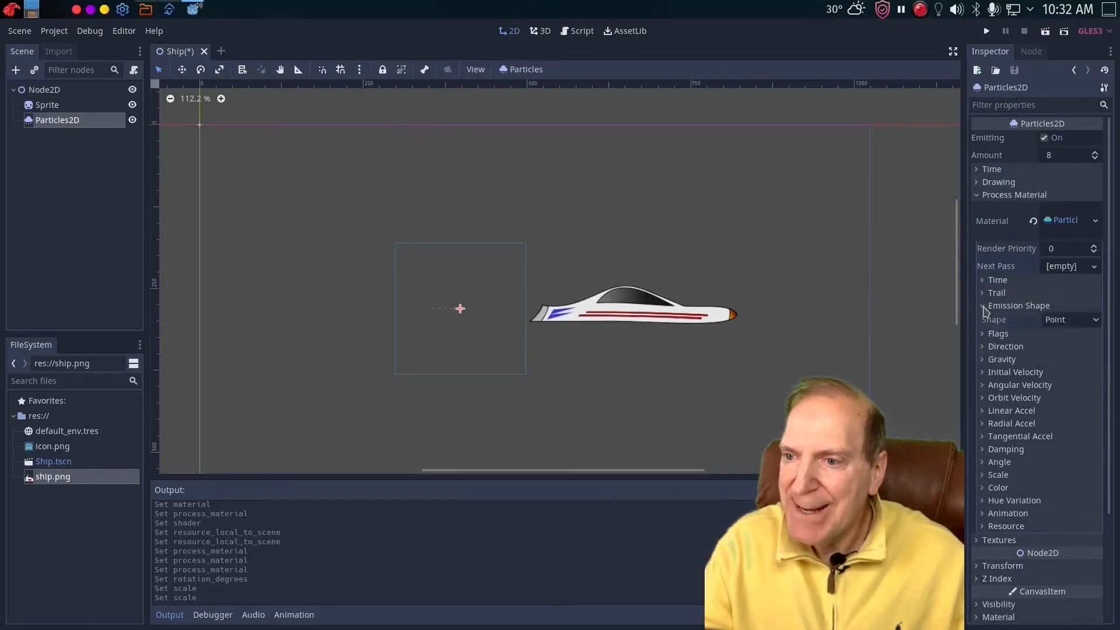
pyautogui.click(1096, 322)
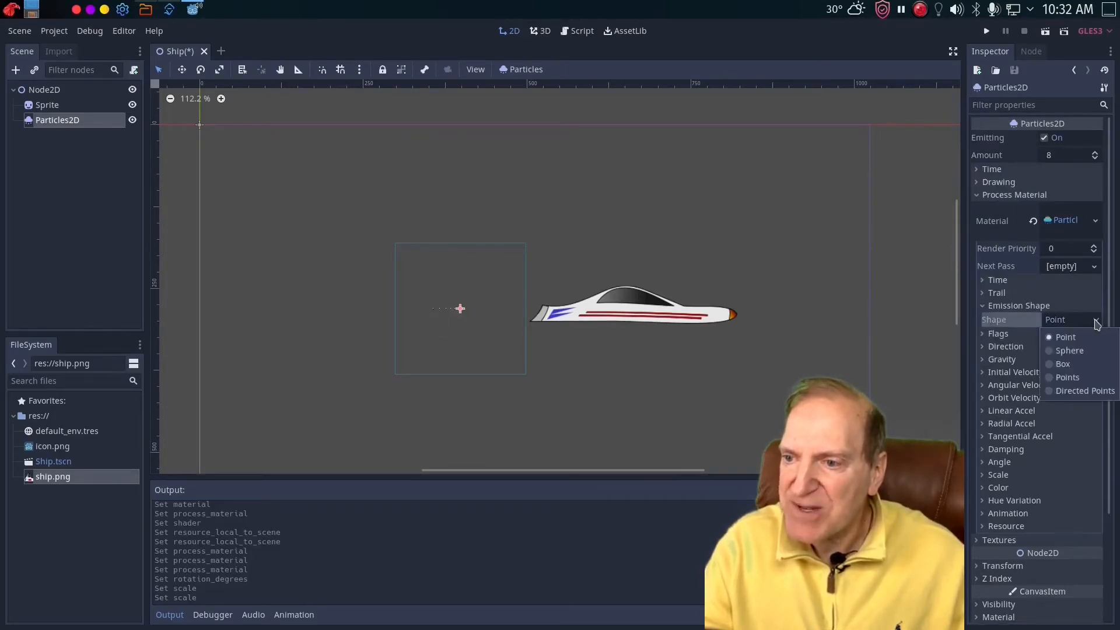
pyautogui.click(1069, 351)
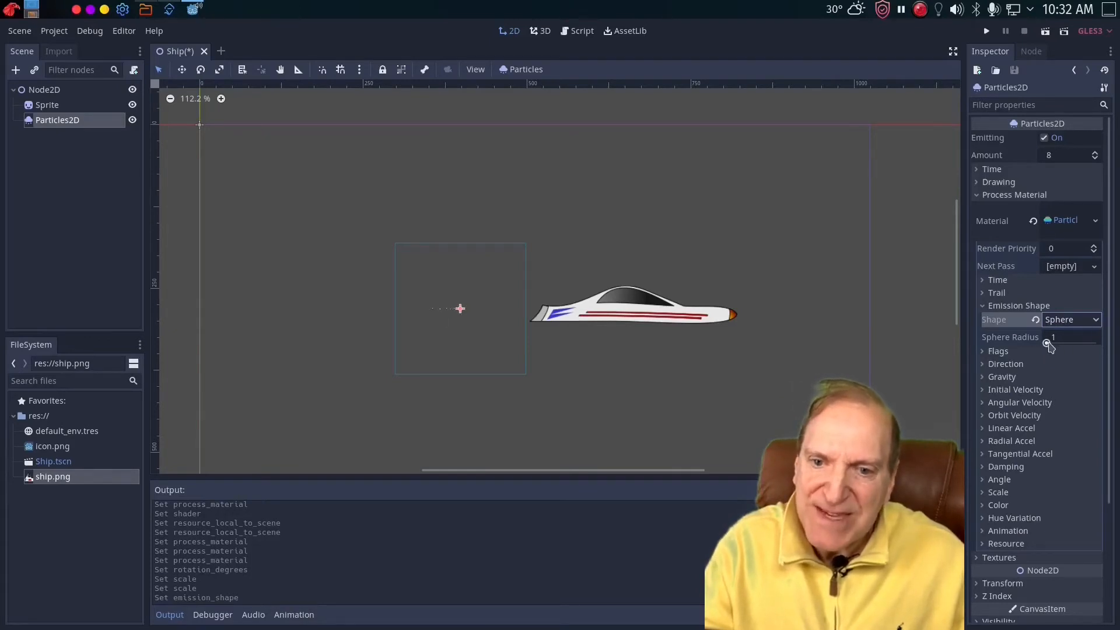
pyautogui.moveTo(1048, 345); pyautogui.dragTo(1053, 347)
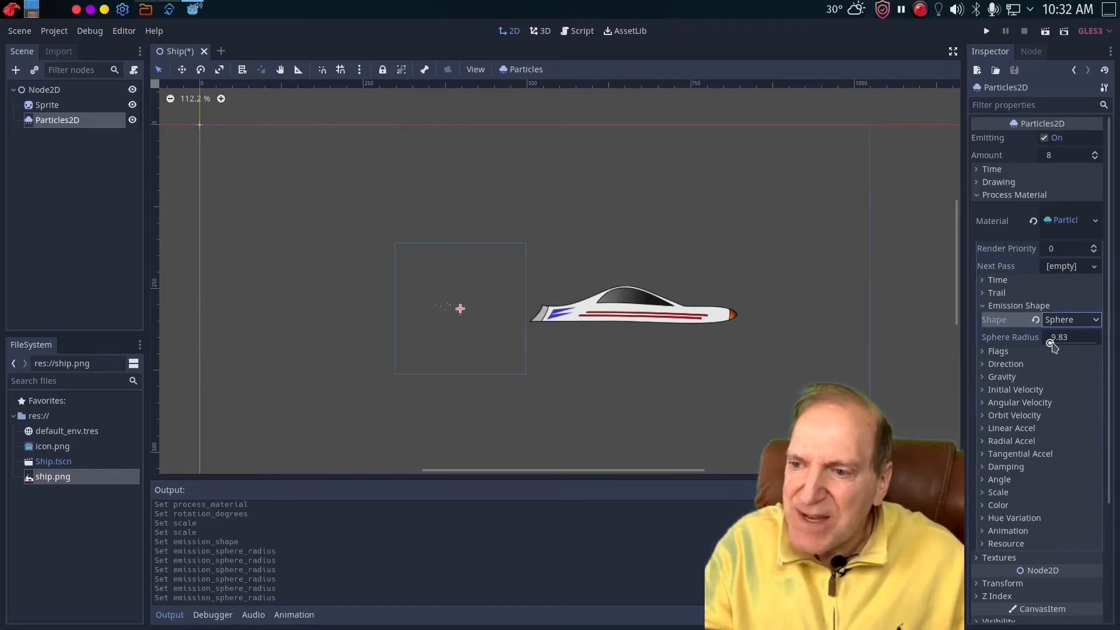
pyautogui.click(1096, 320)
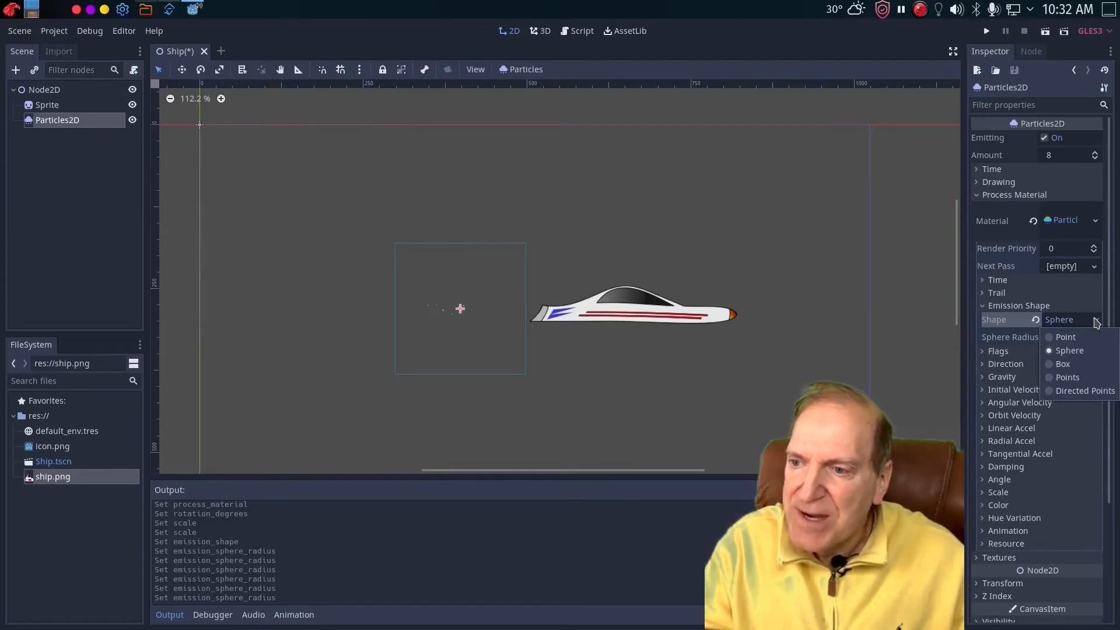
pyautogui.click(1096, 321)
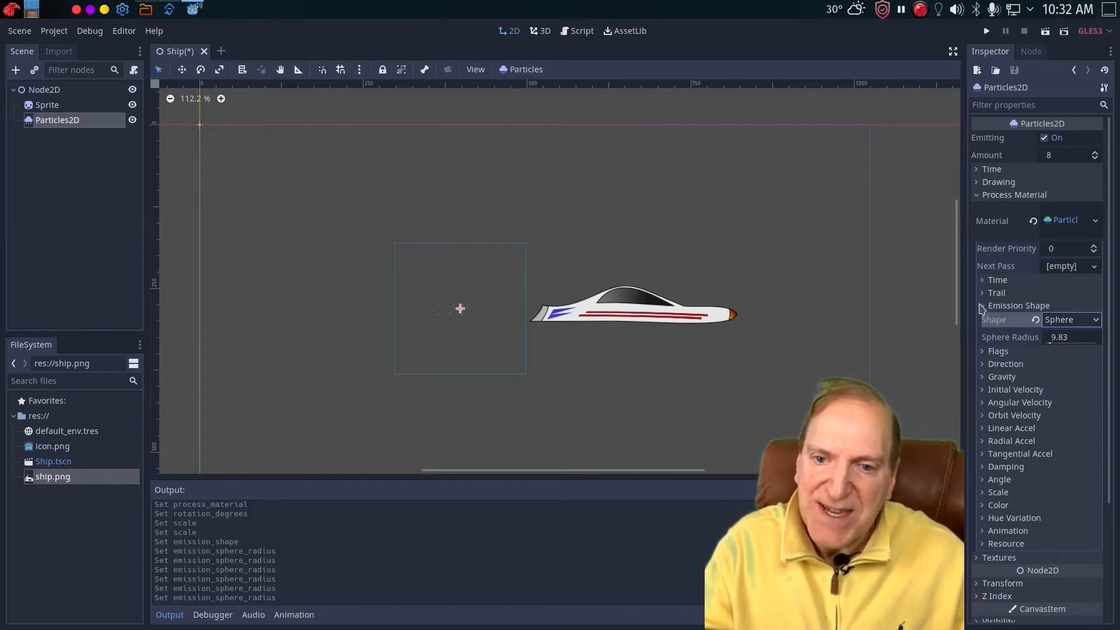
# - Set the particle direction's flatness to about 0.07 and its spread to about 26.38
pyautogui.click(986, 366)
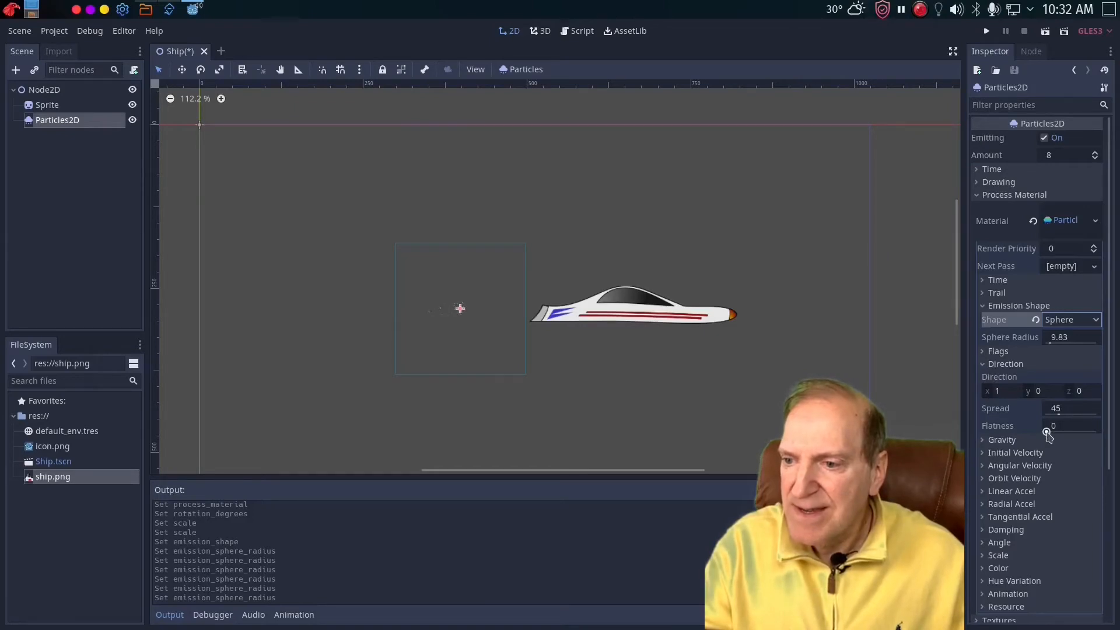
pyautogui.moveTo(1047, 432); pyautogui.dragTo(1051, 433)
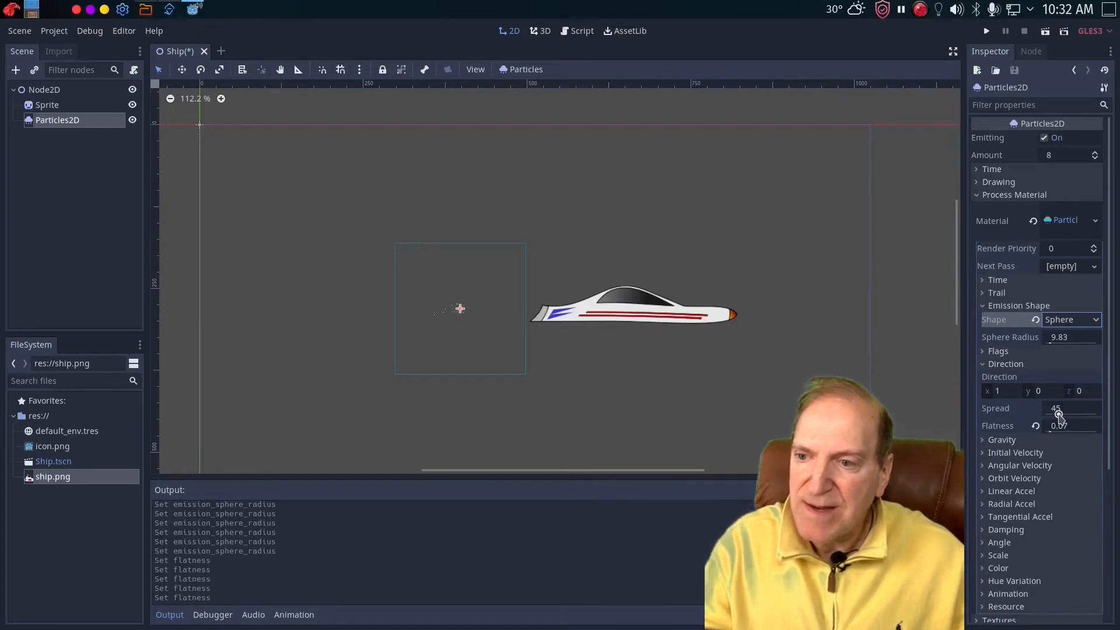
pyautogui.moveTo(1059, 415); pyautogui.dragTo(1065, 415)
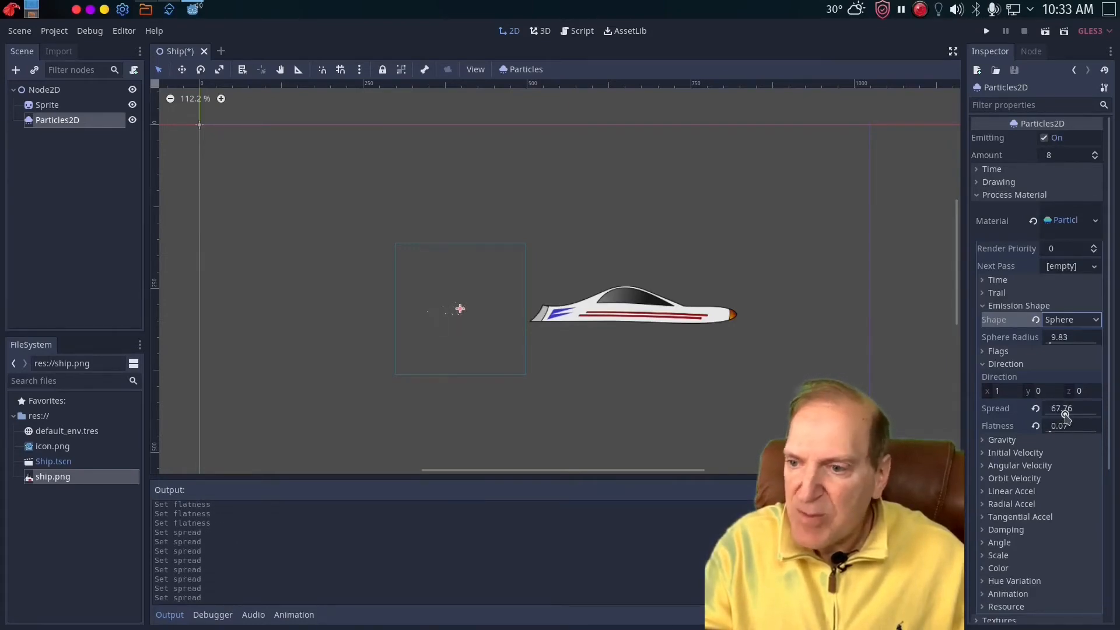
pyautogui.moveTo(1066, 415); pyautogui.dragTo(1054, 417)
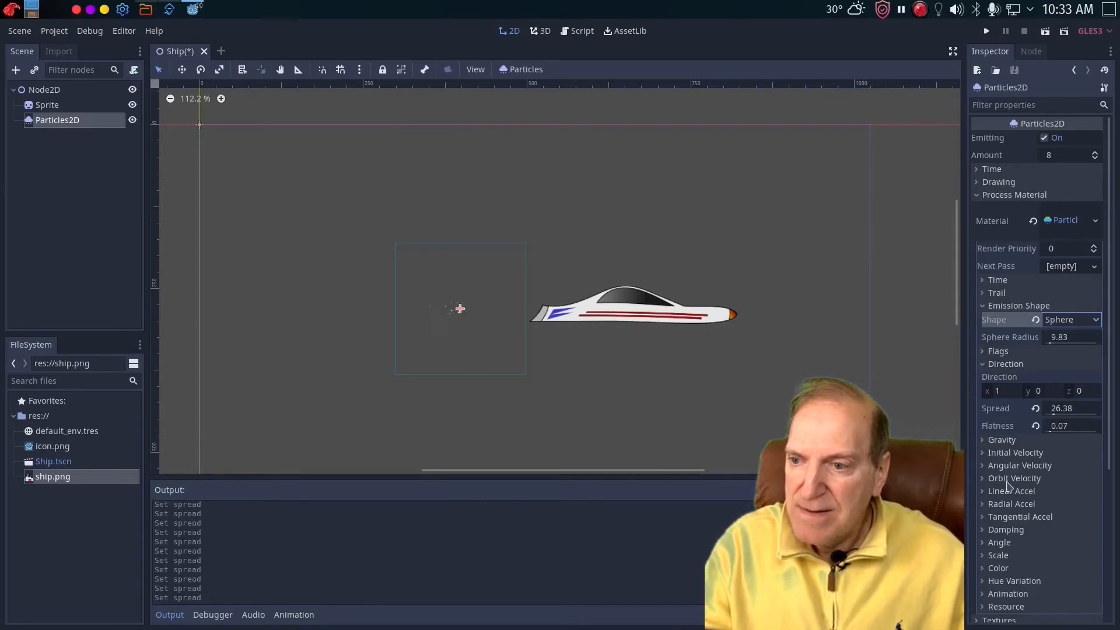
# - Set the randomness of the particles' initial velocity to about 0.16
pyautogui.click(985, 453)
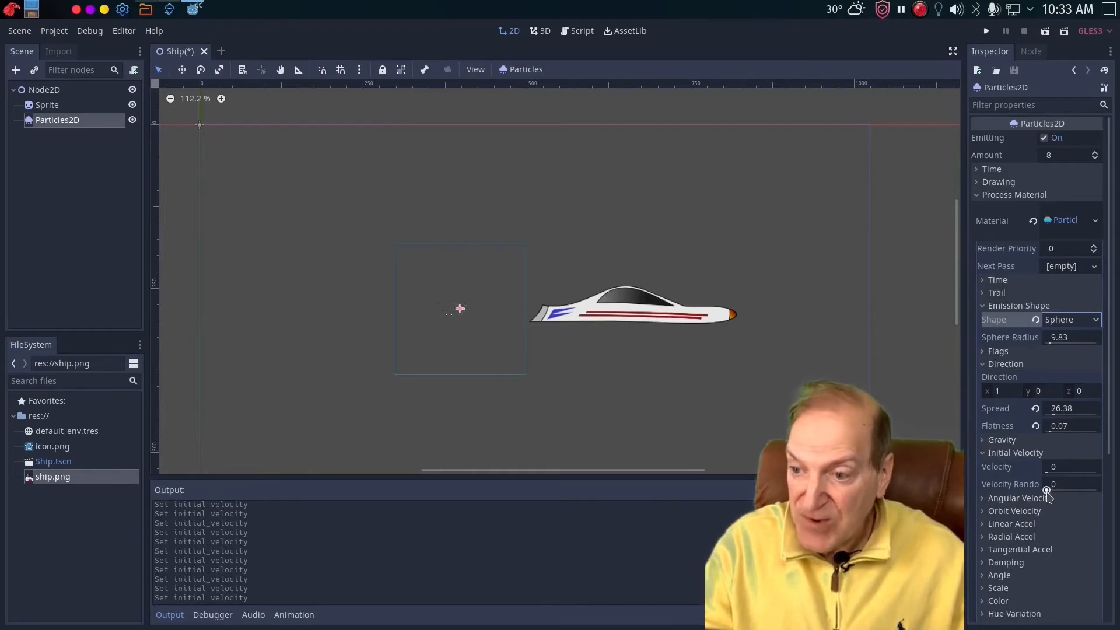
pyautogui.moveTo(1046, 490); pyautogui.dragTo(1050, 490)
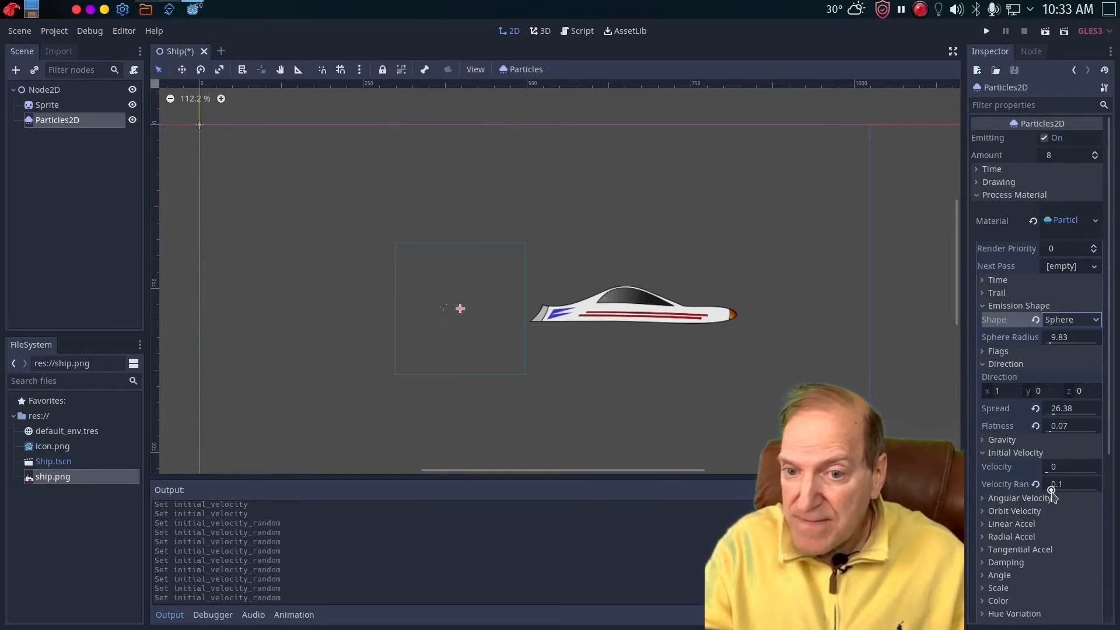
pyautogui.moveTo(1051, 490); pyautogui.dragTo(1053, 490)
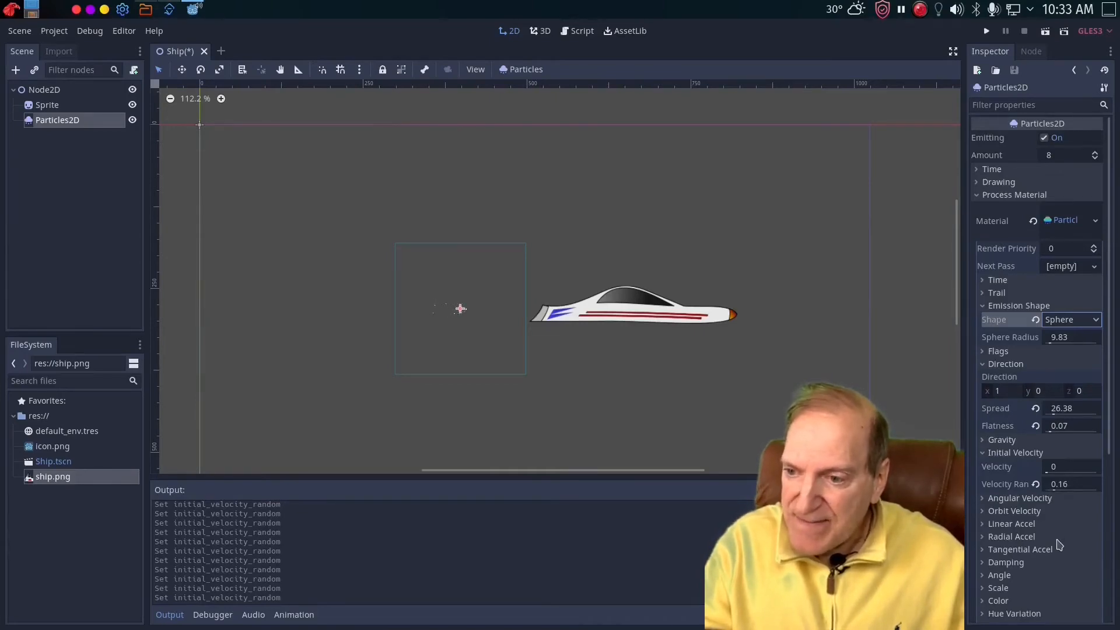
# - Adjust the particles' linear acceleration to about 6.9
pyautogui.click(985, 524)
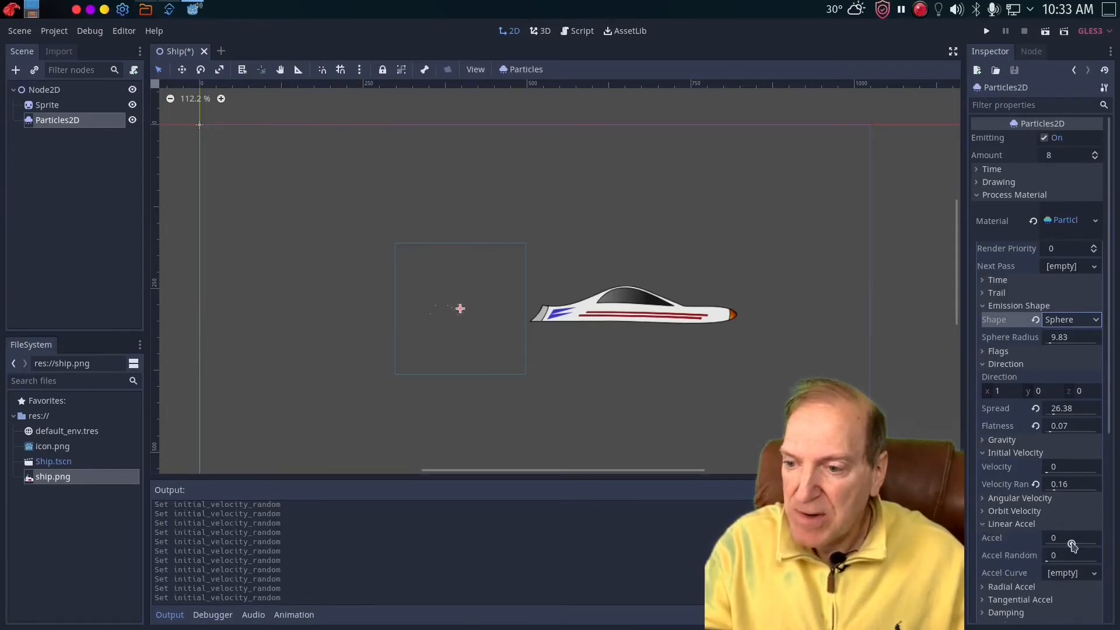
pyautogui.moveTo(1072, 545); pyautogui.dragTo(1085, 548)
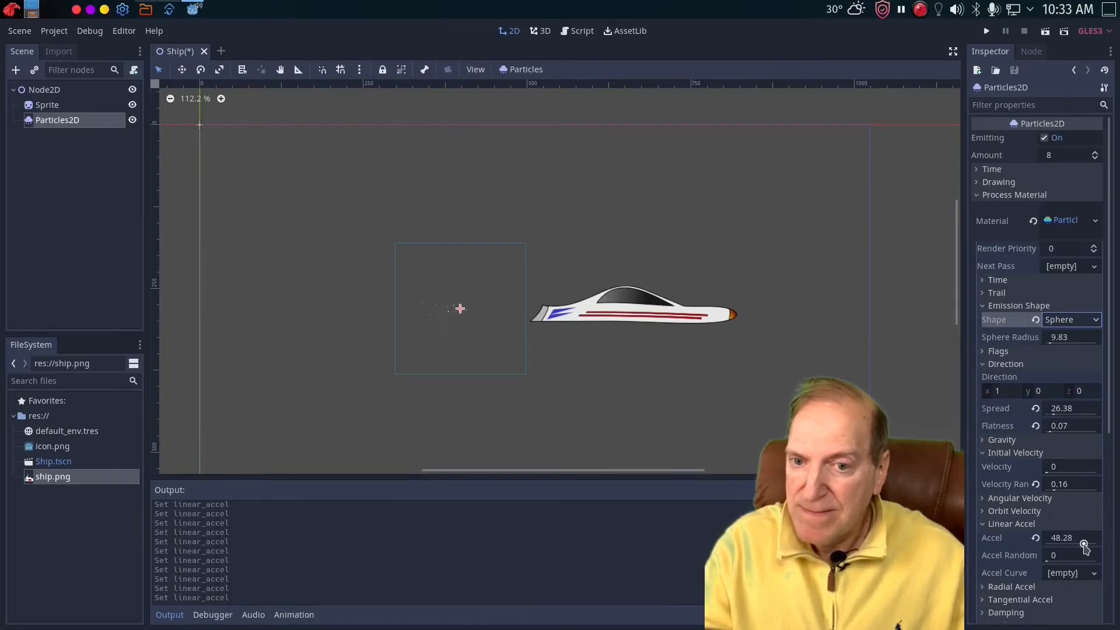
pyautogui.moveTo(1084, 547); pyautogui.dragTo(1092, 547)
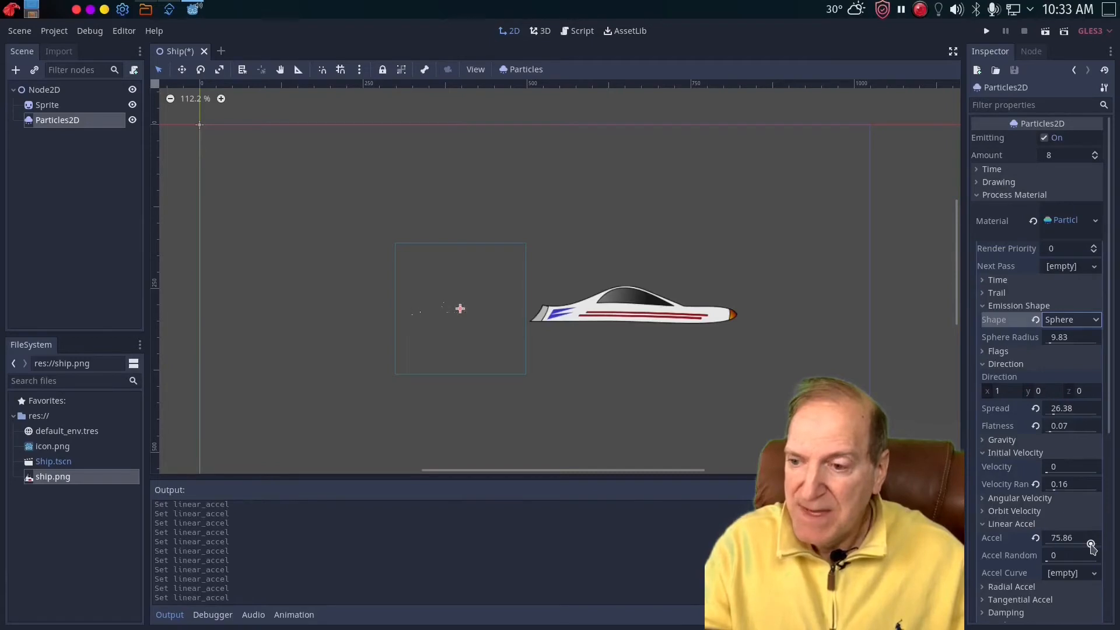
pyautogui.moveTo(1090, 545); pyautogui.dragTo(1074, 545)
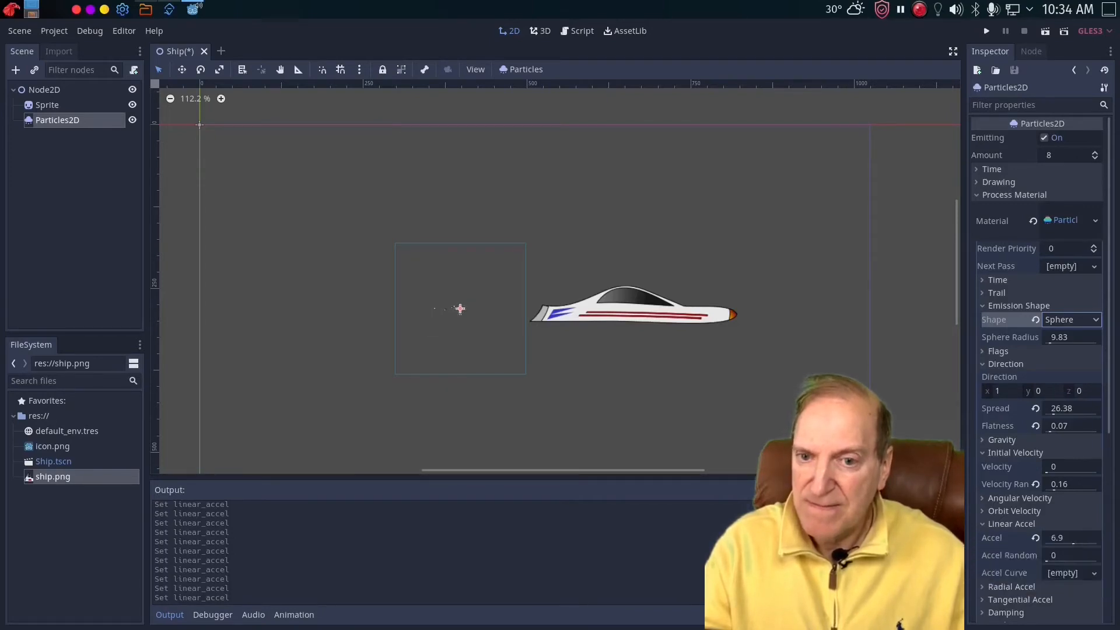
# - Set the process material's particle color to a light red, f45b49
pyautogui.scroll(-4, 1037, 563)
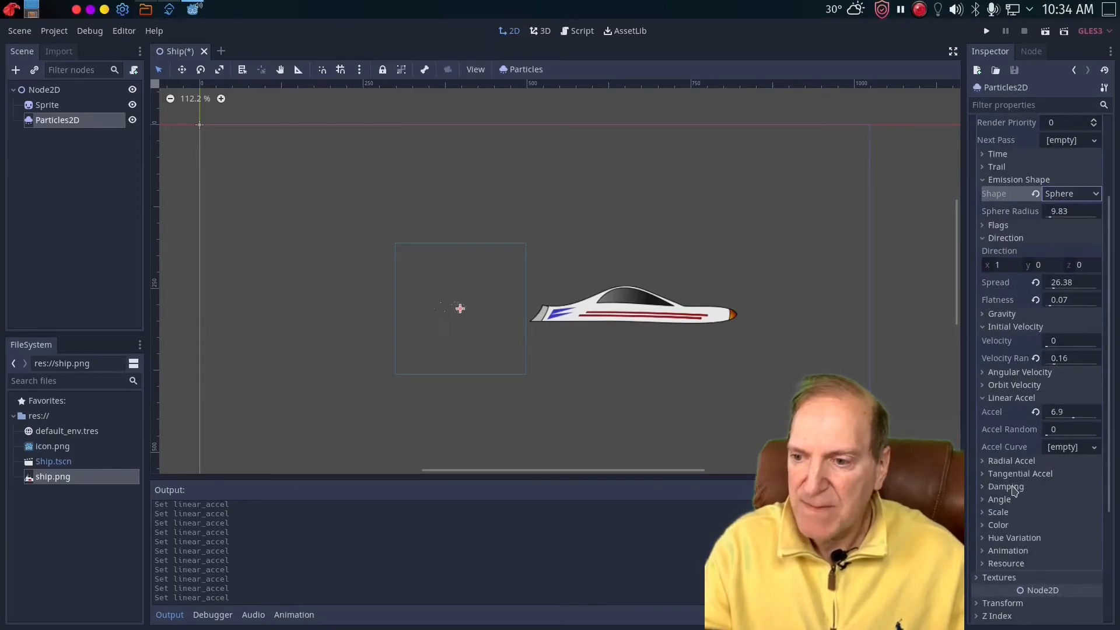
pyautogui.click(988, 528)
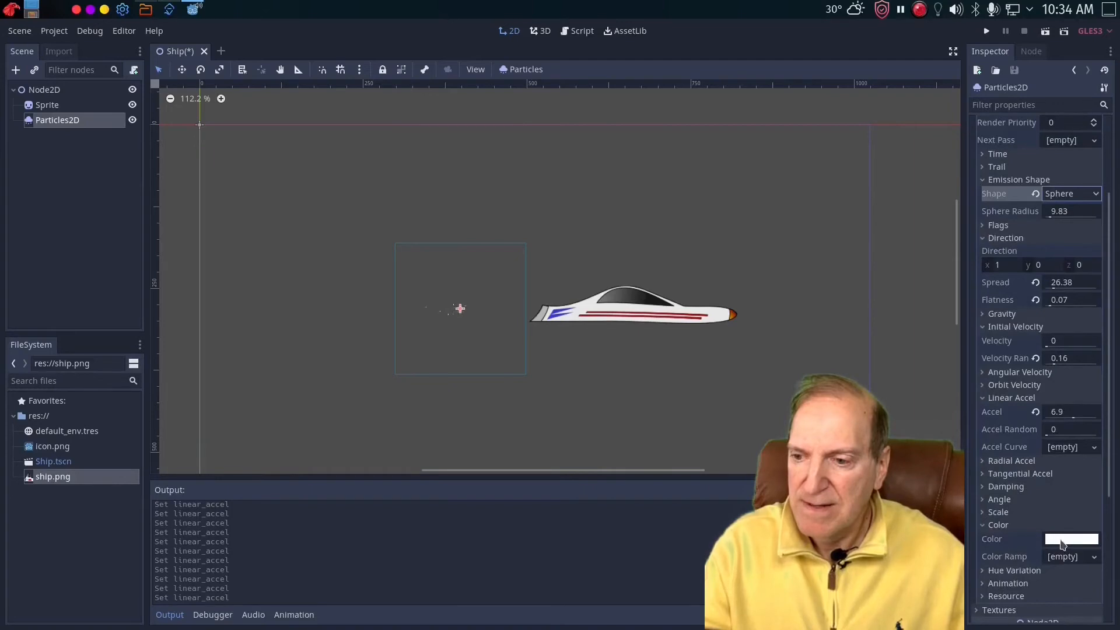
pyautogui.click(1061, 541)
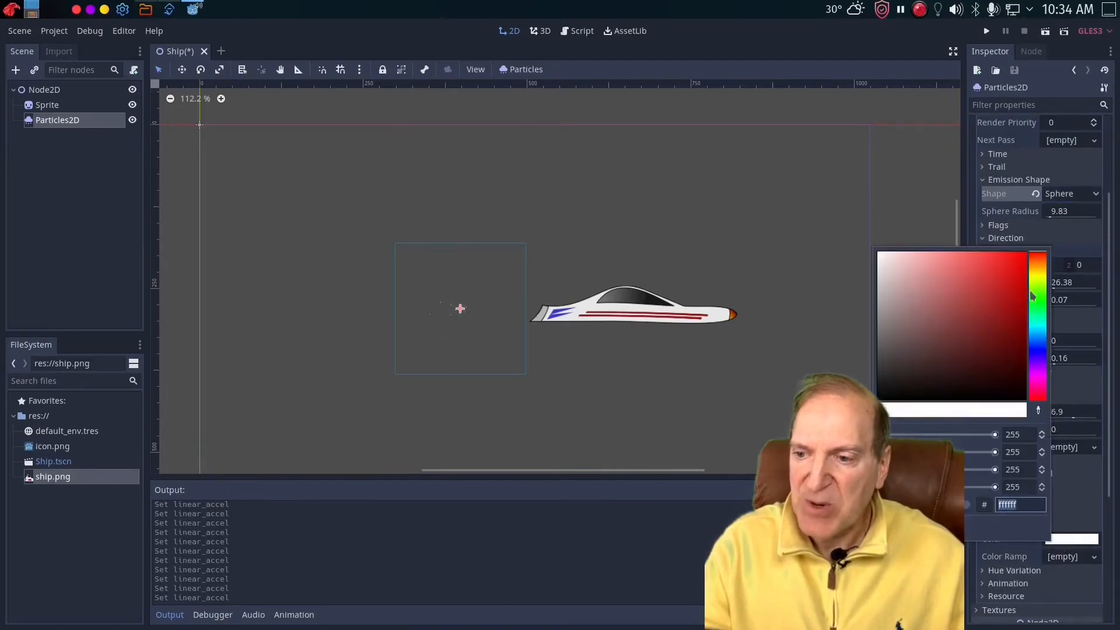
pyautogui.click(1040, 269)
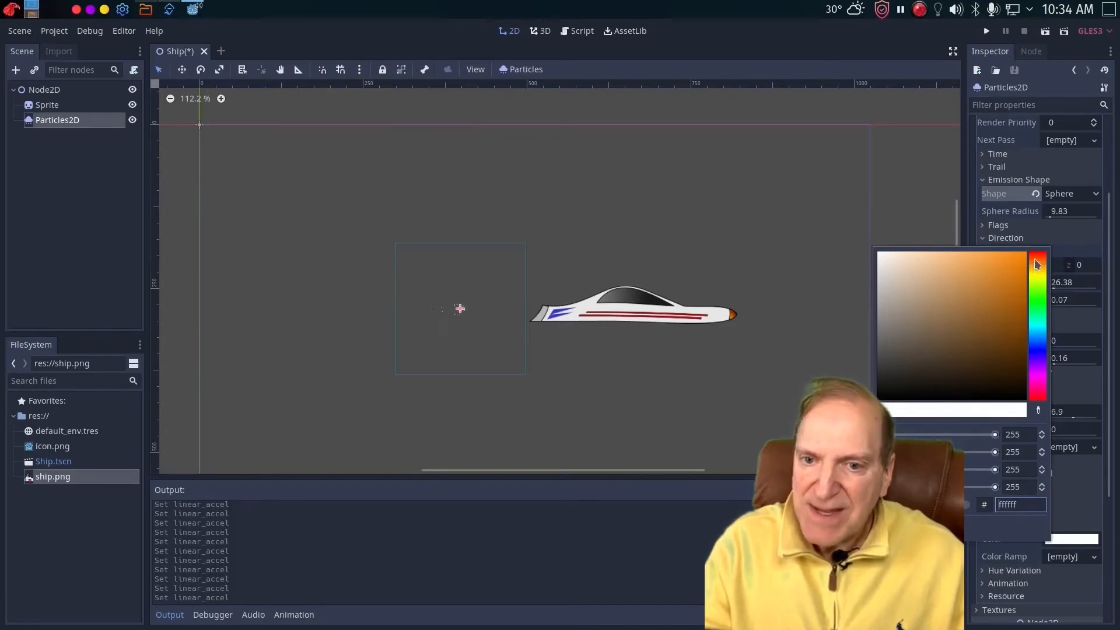
pyautogui.click(1034, 261)
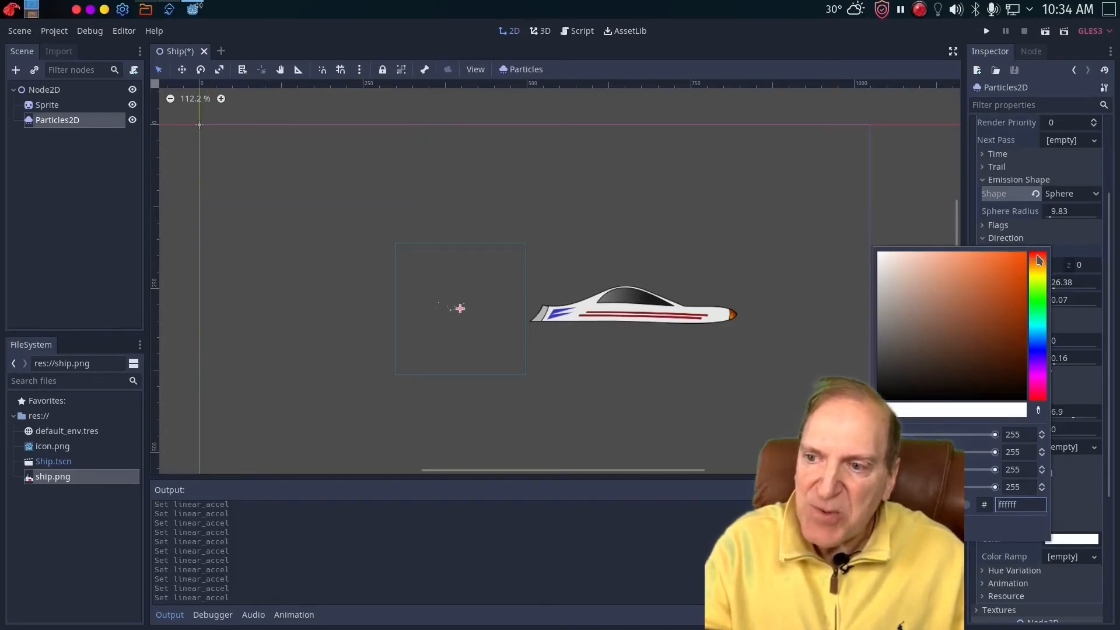
pyautogui.click(1038, 256)
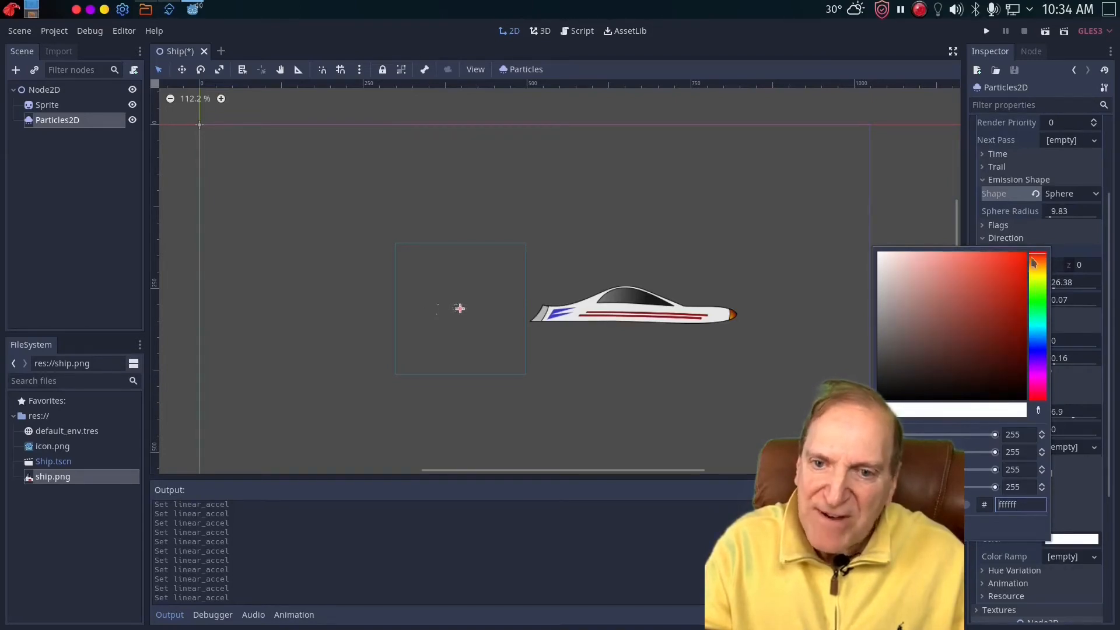
pyautogui.click(1014, 268)
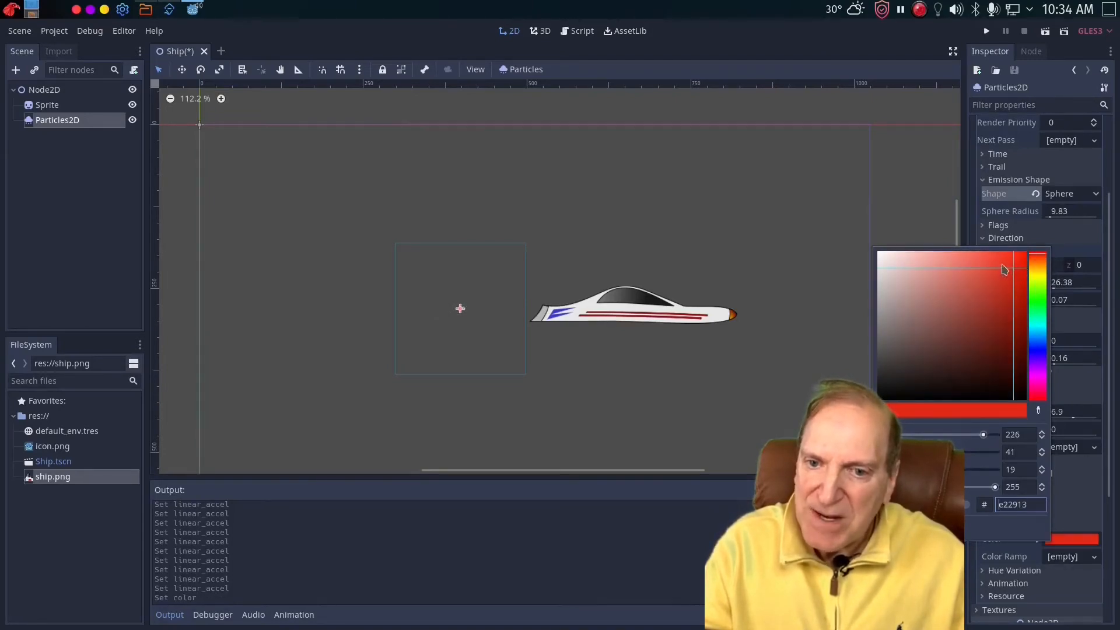
pyautogui.click(1002, 263)
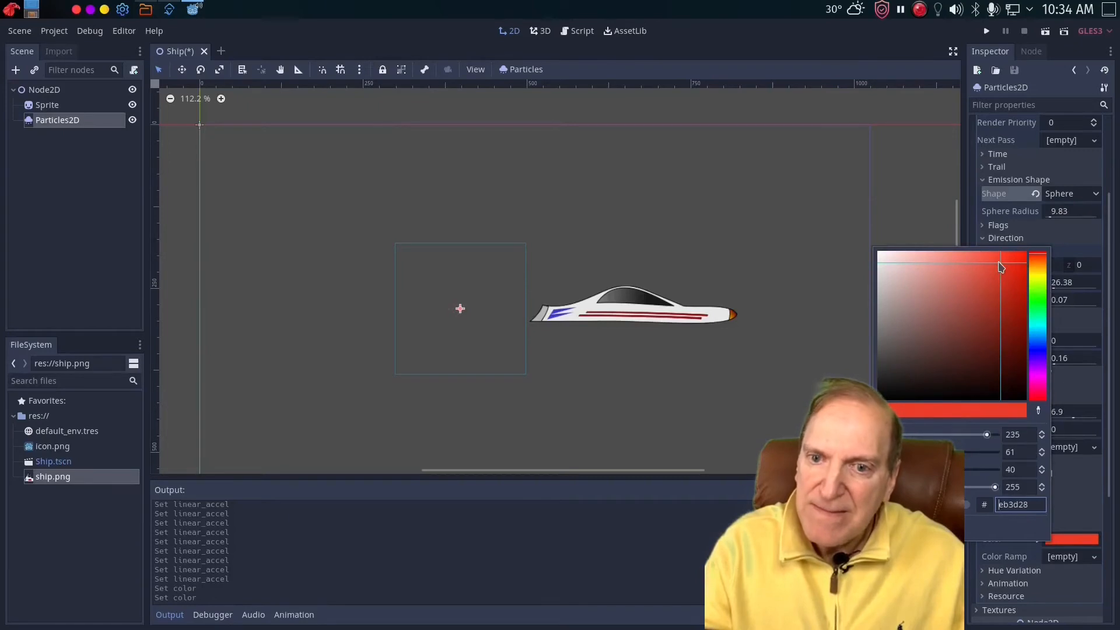
pyautogui.click(984, 262)
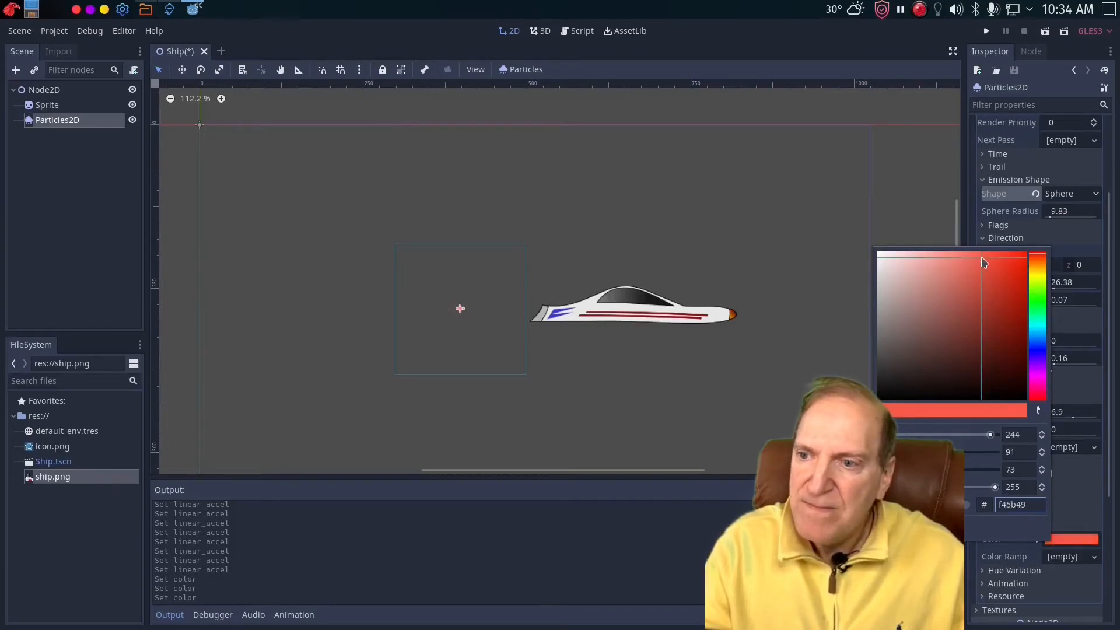
# - Shift the particle color to orange, eb8435, and close the color picker
pyautogui.click(1036, 273)
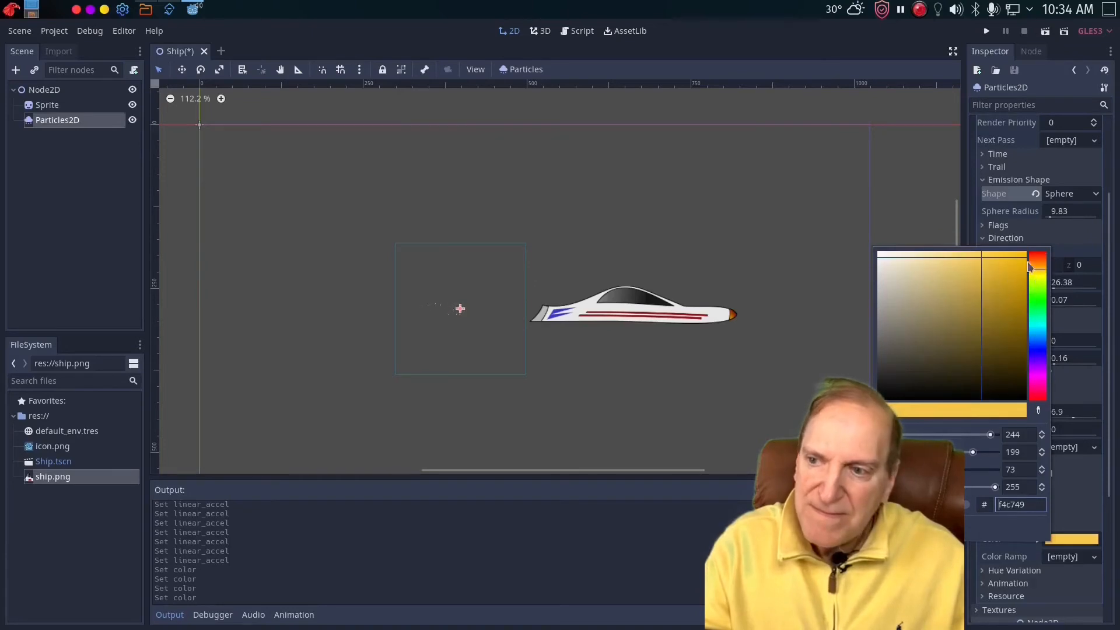
pyautogui.click(1036, 268)
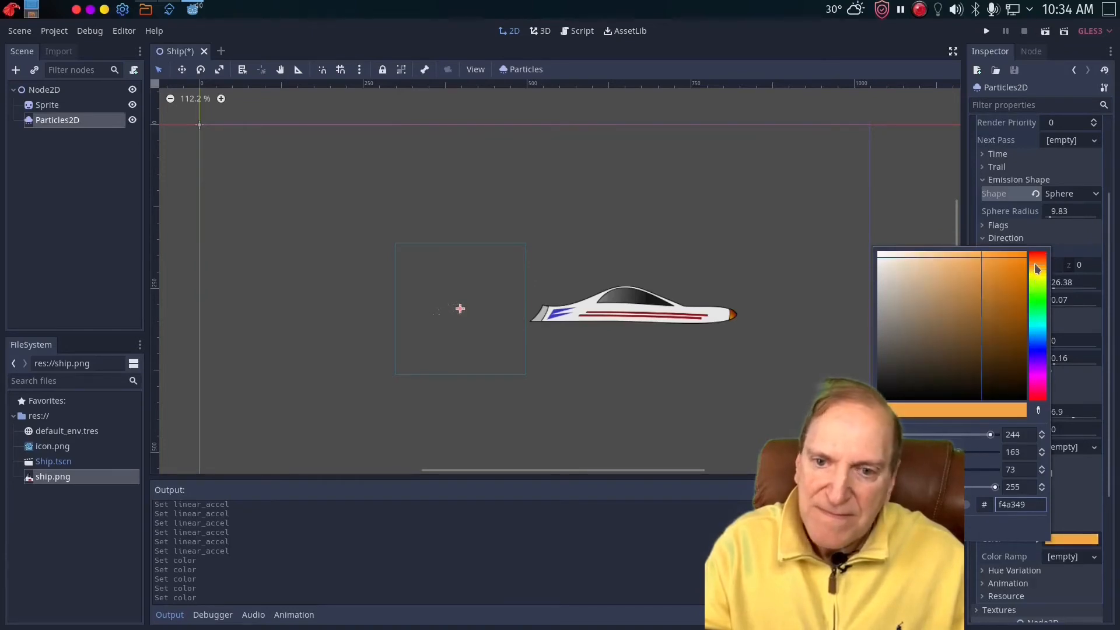
pyautogui.click(1004, 269)
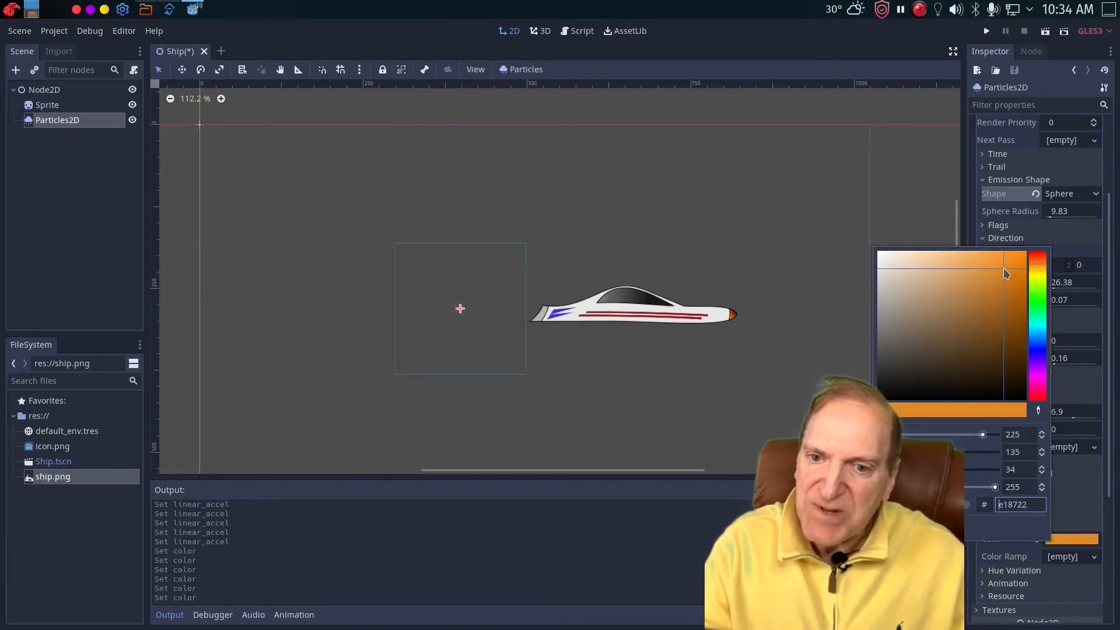
pyautogui.click(1000, 262)
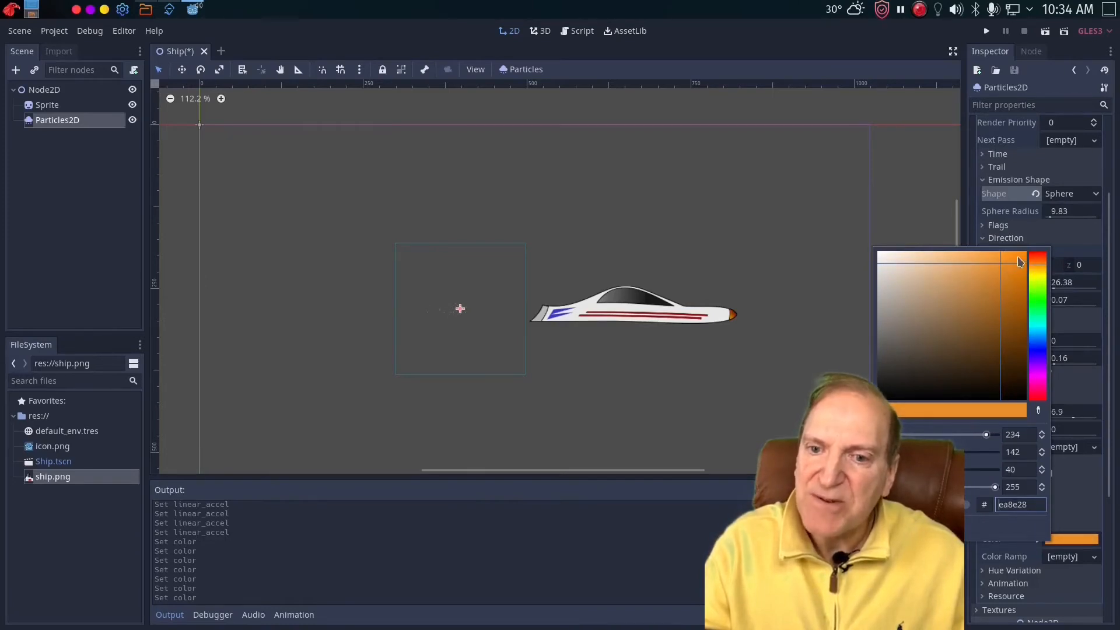
pyautogui.click(1019, 257)
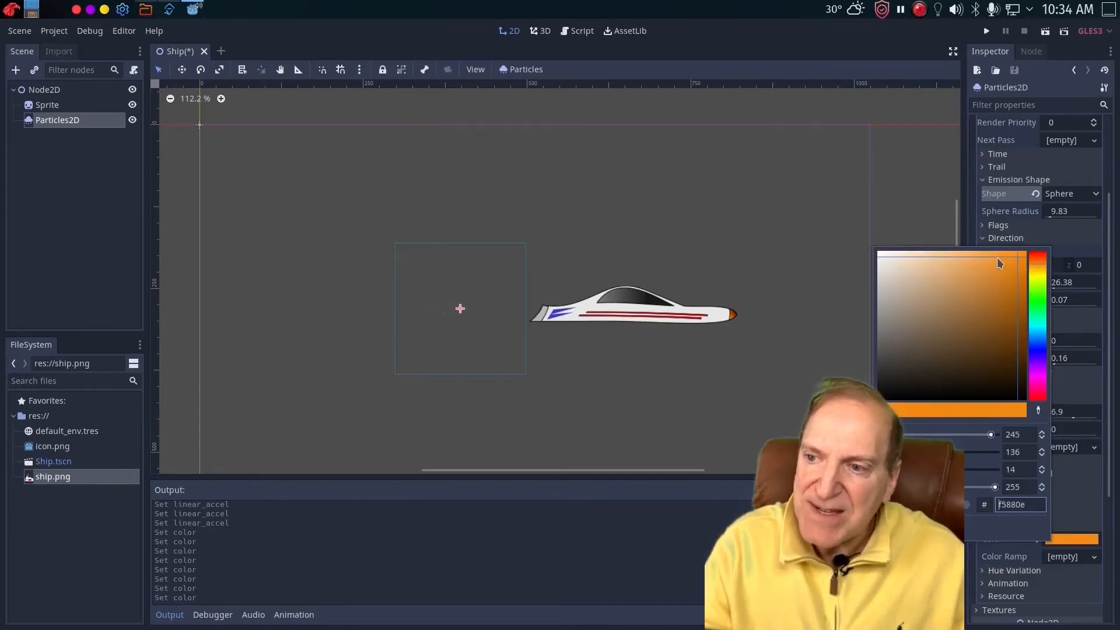
pyautogui.click(994, 265)
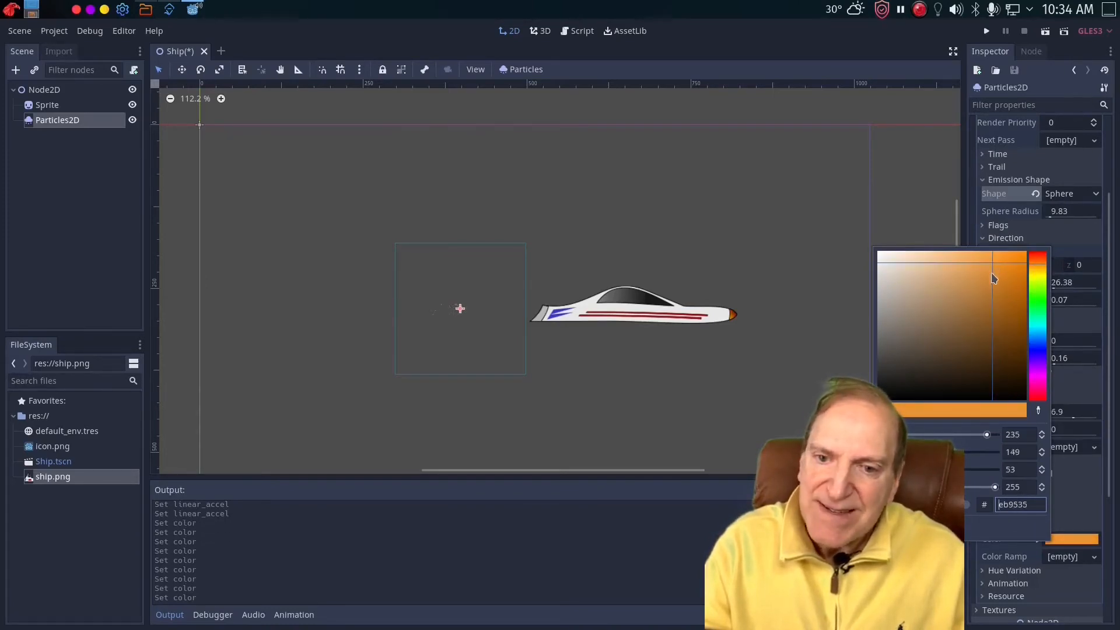
pyautogui.click(1036, 261)
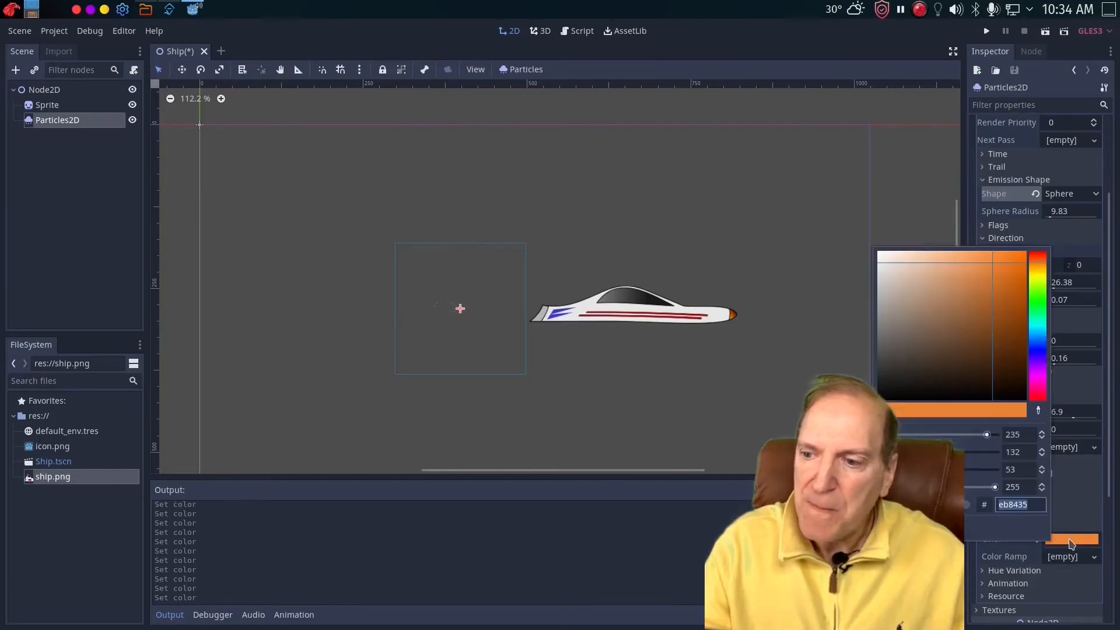
pyautogui.click(1075, 513)
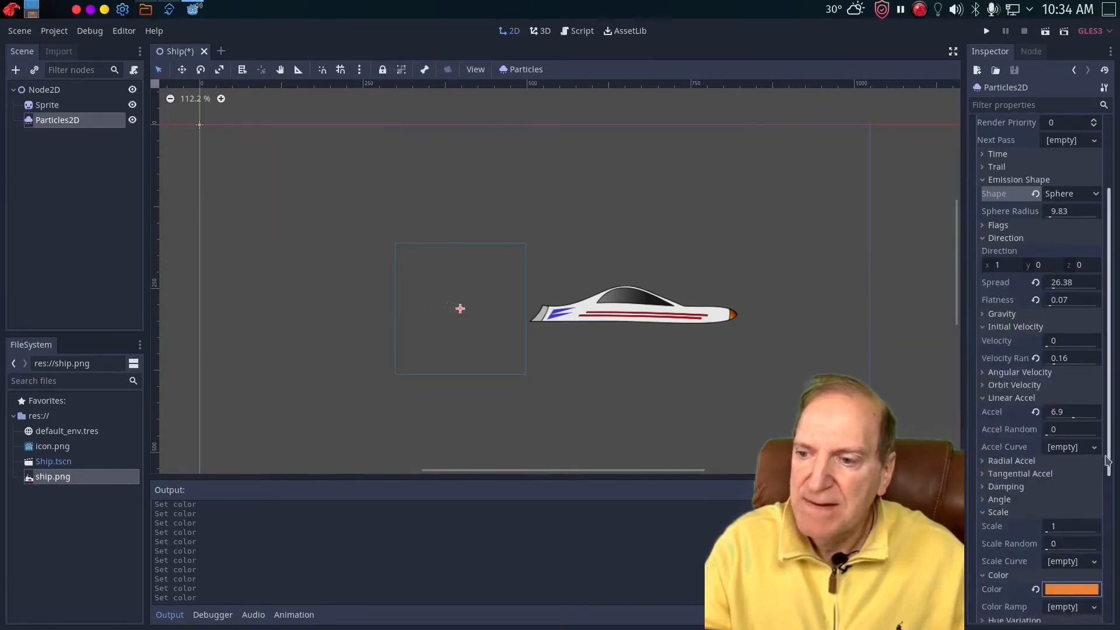
# - Set the hue variation's randomness to about 0.22 and the variation itself to about 0.16
pyautogui.moveTo(1110, 459); pyautogui.dragTo(1106, 541)
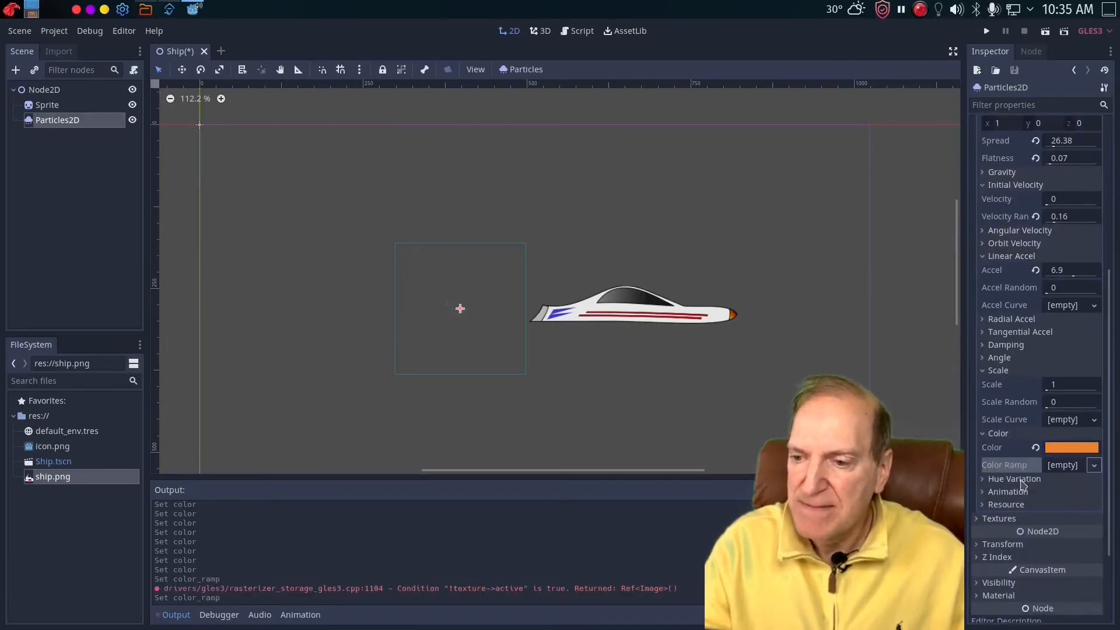
pyautogui.click(1015, 479)
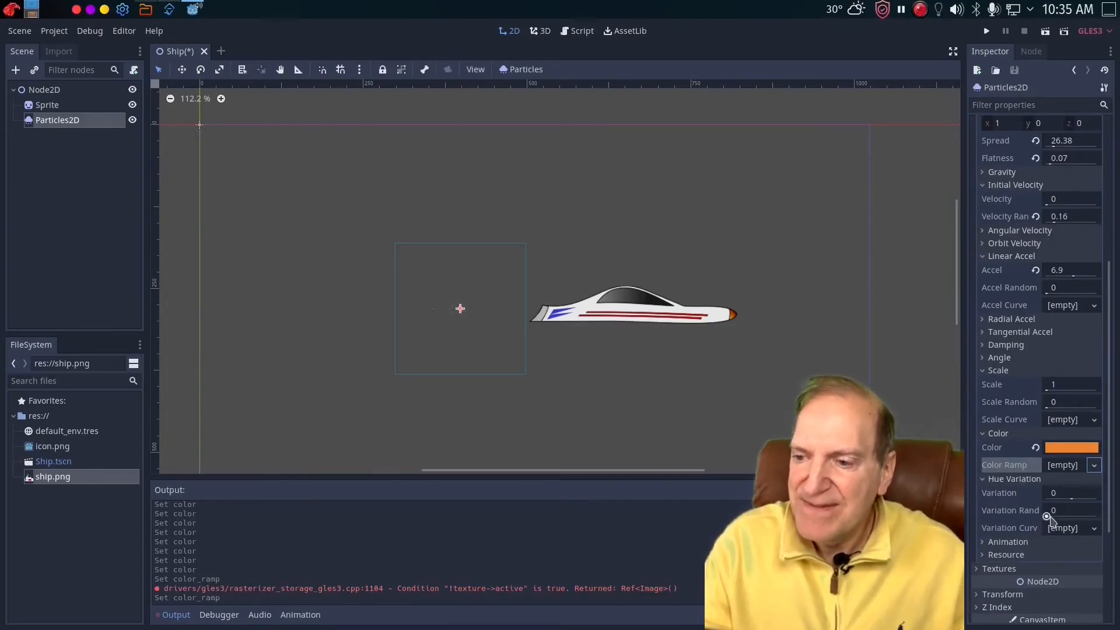
pyautogui.moveTo(1047, 517); pyautogui.dragTo(1057, 517)
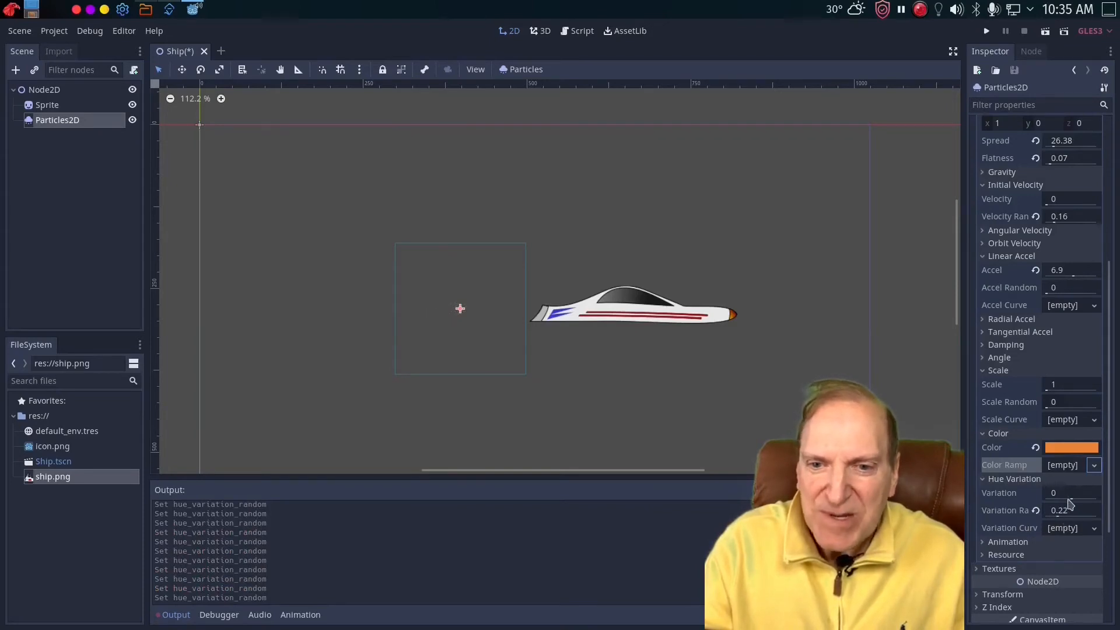
pyautogui.moveTo(1072, 500); pyautogui.dragTo(1076, 502)
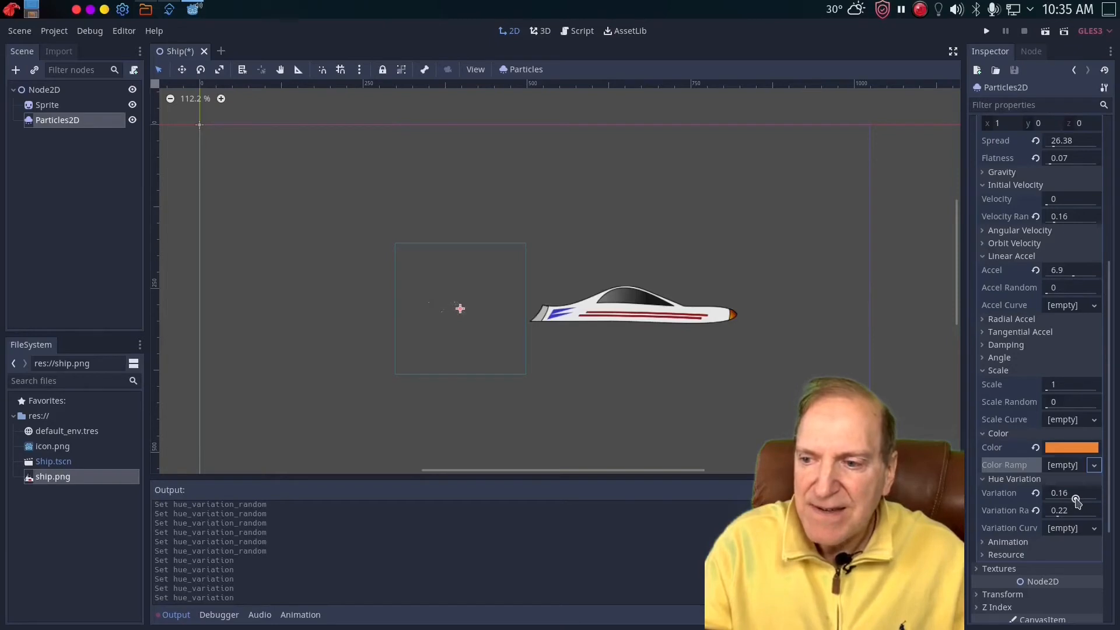
# - Set the Particles2D node's transform scale to 3 in both X and Y
pyautogui.scroll(-3, 1076, 500)
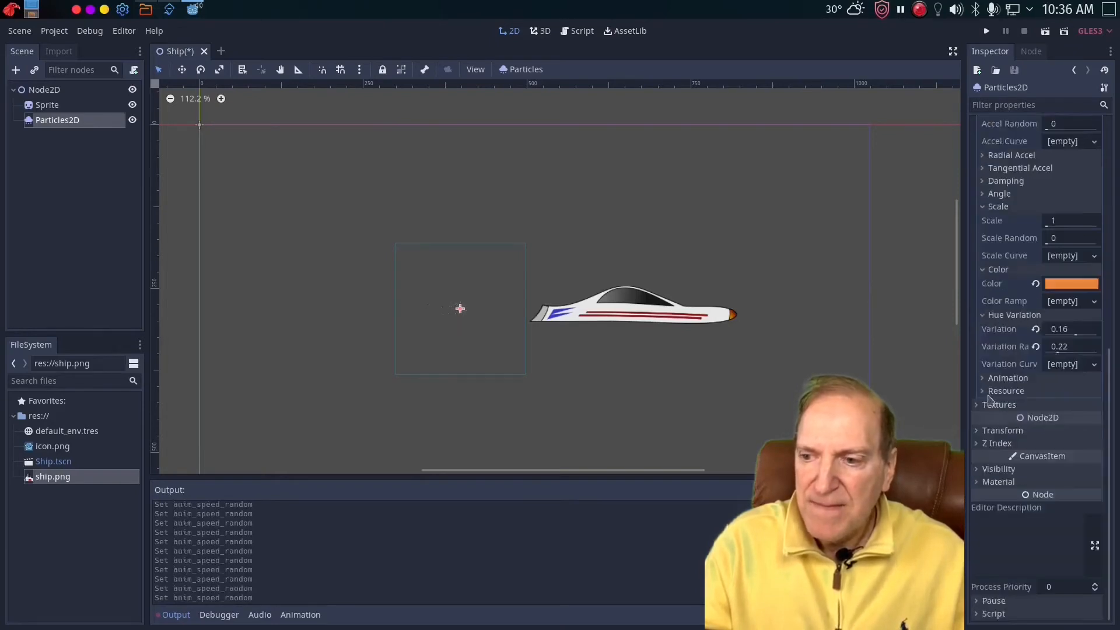
pyautogui.click(981, 433)
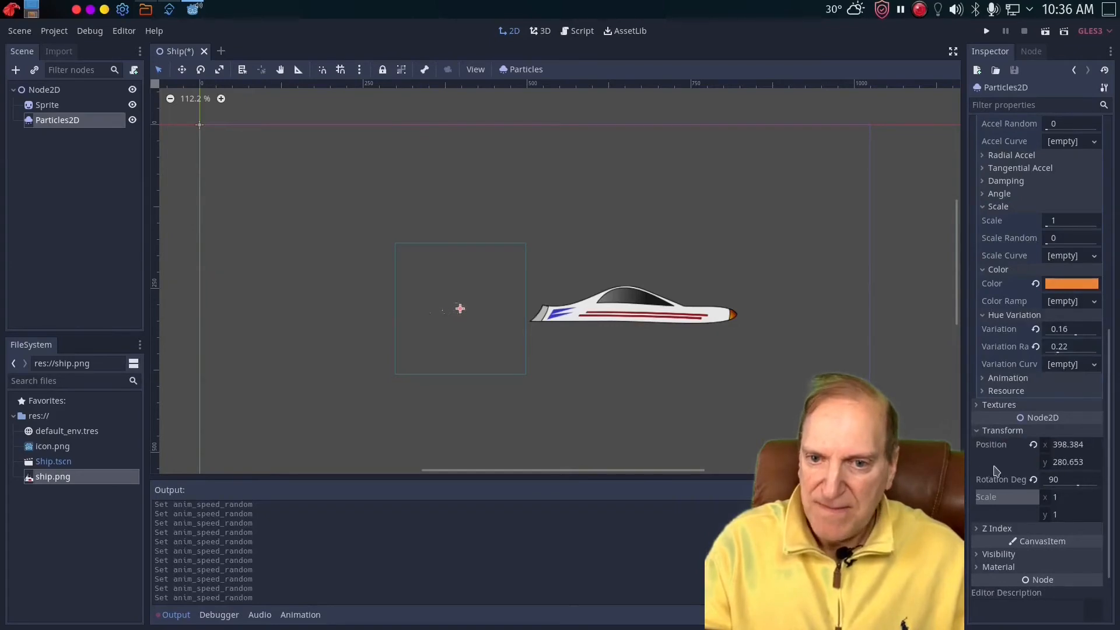
pyautogui.click(1051, 500)
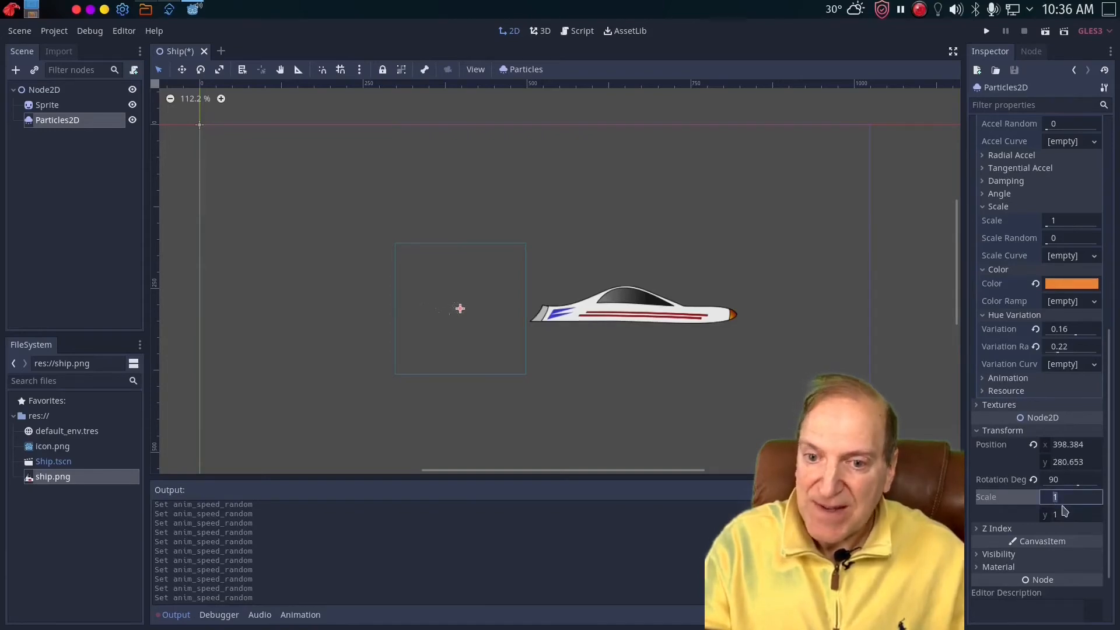
pyautogui.write('3')
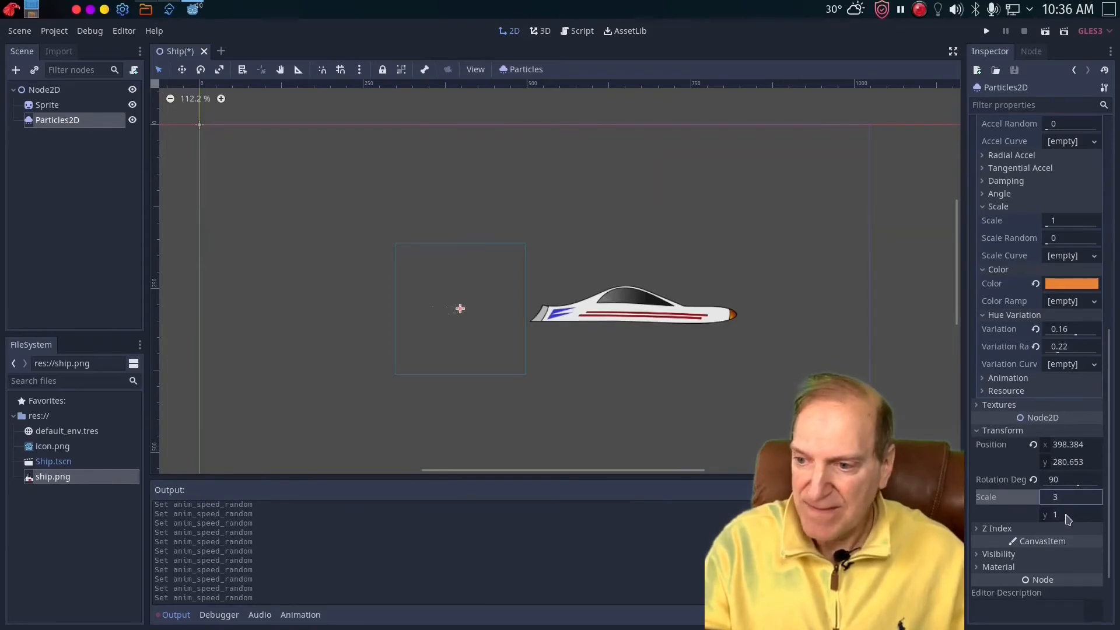
pyautogui.click(1059, 516)
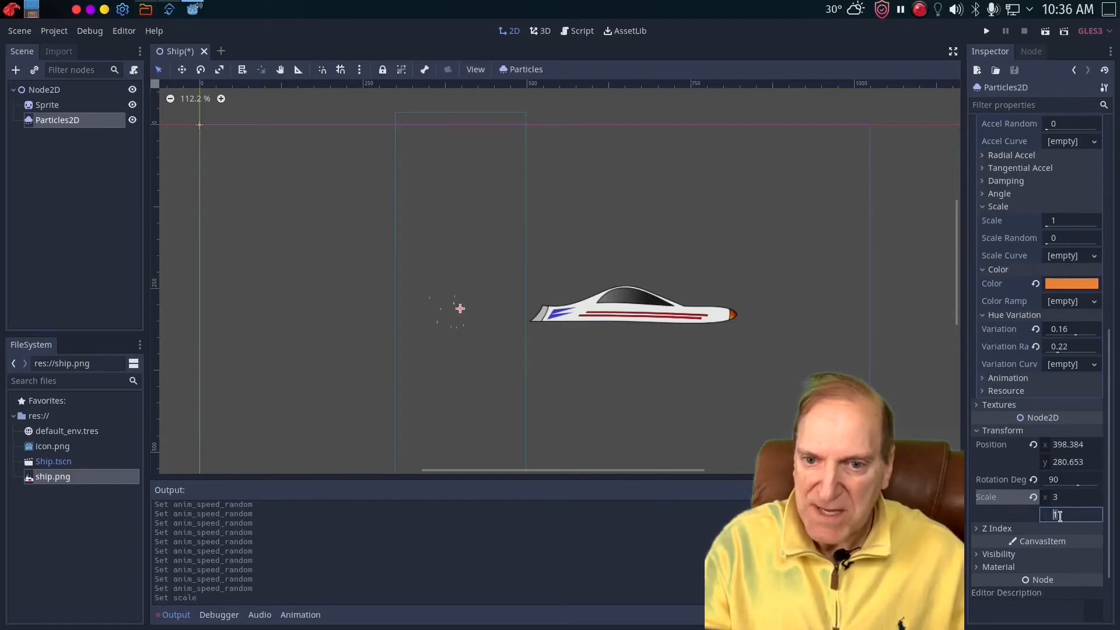
pyautogui.press('Return')
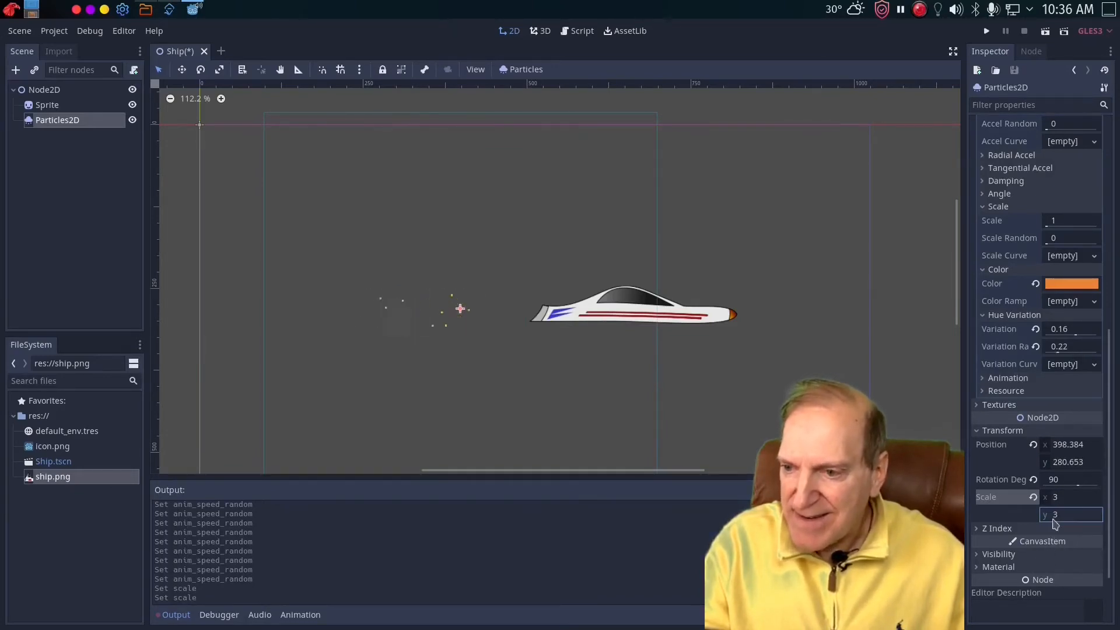
# - Set the Particles2D node's X scale to 2, try a Y scale of 2, and return Y to 3
pyautogui.click(1061, 502)
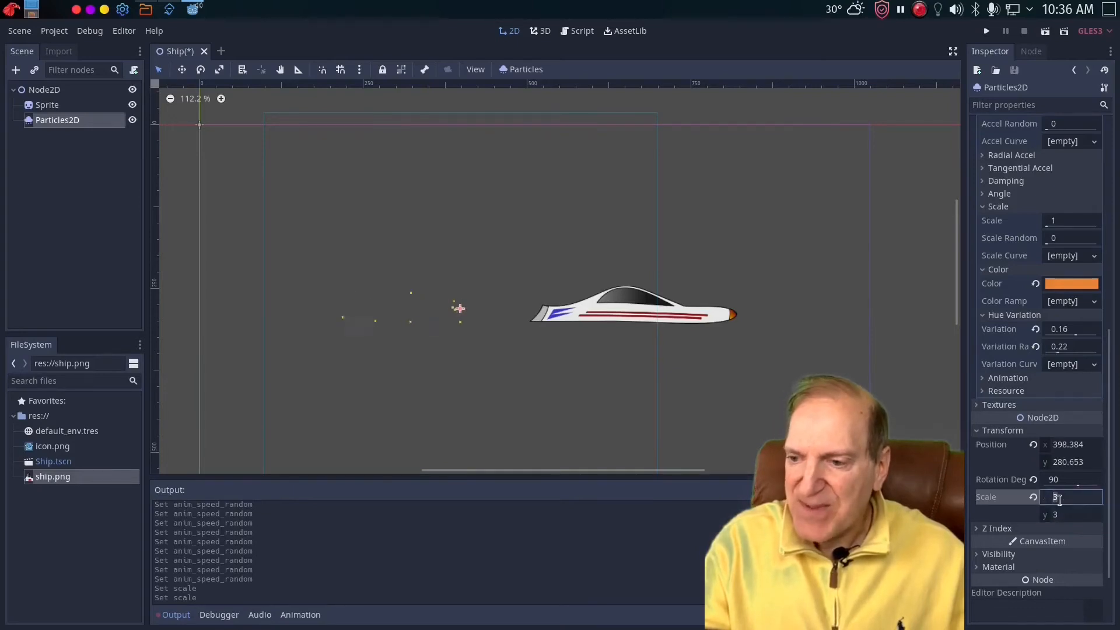
pyautogui.write('2')
pyautogui.press('Return')
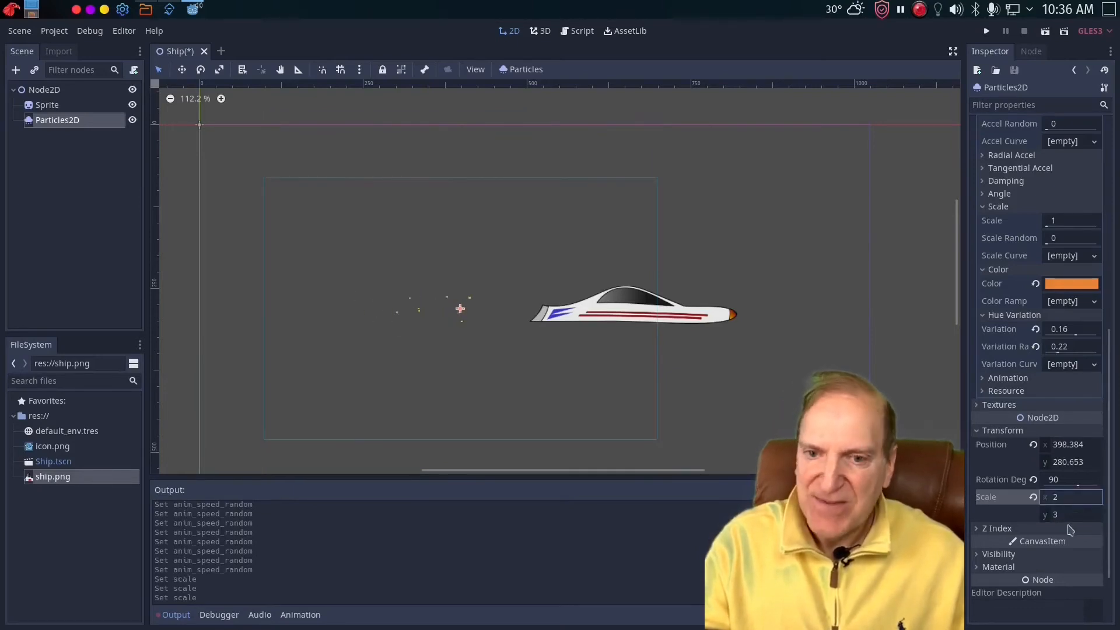
pyautogui.click(1060, 514)
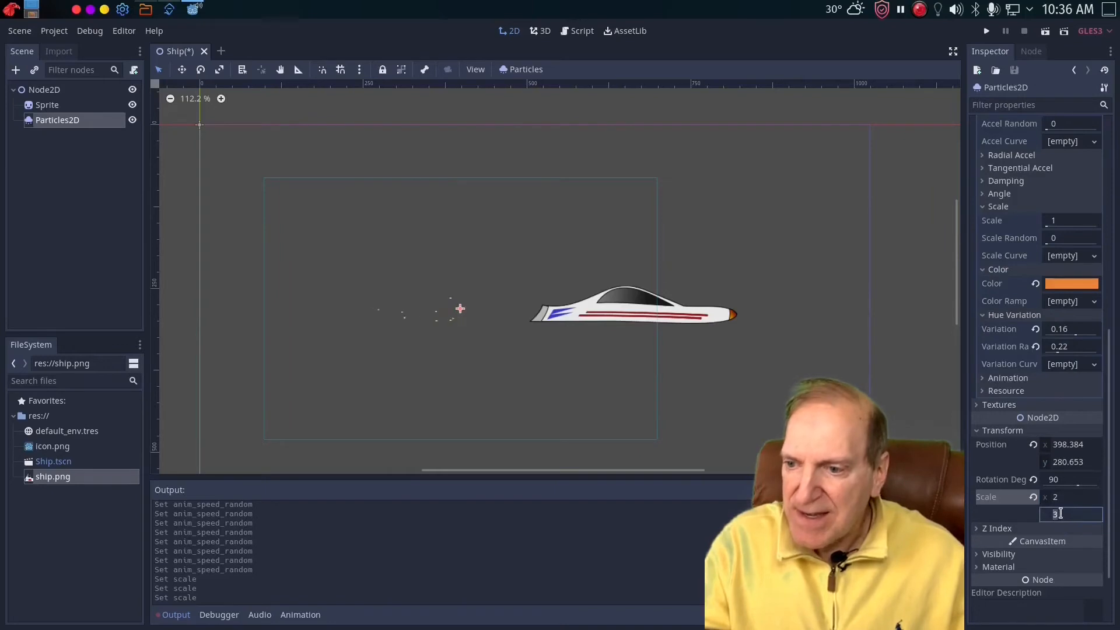
pyautogui.write('2')
pyautogui.press('Return')
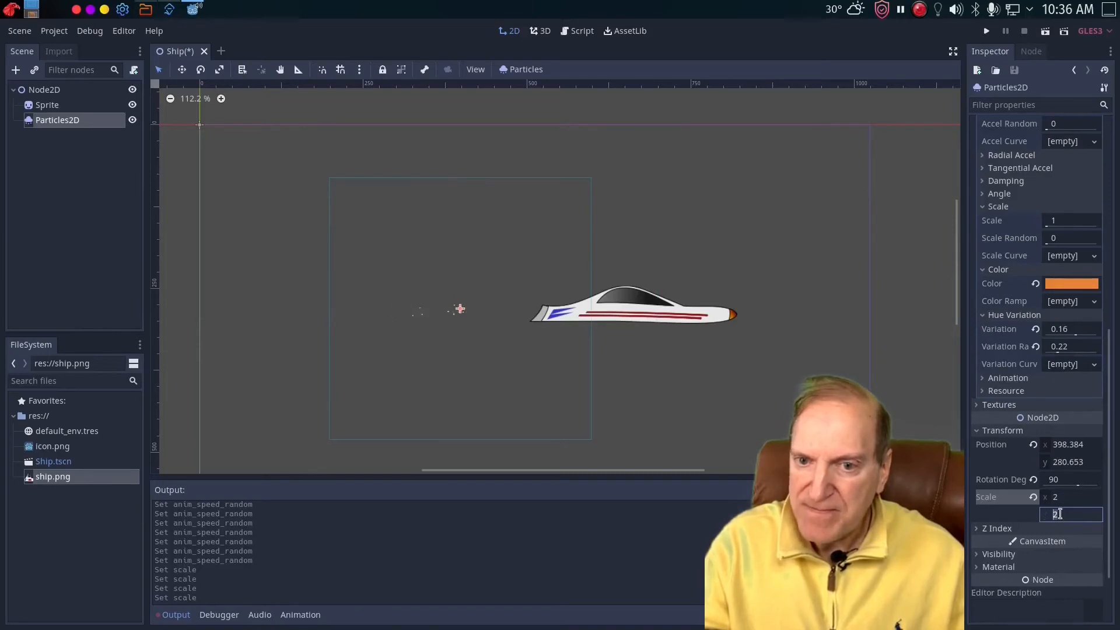
pyautogui.write('3')
pyautogui.press('Return')
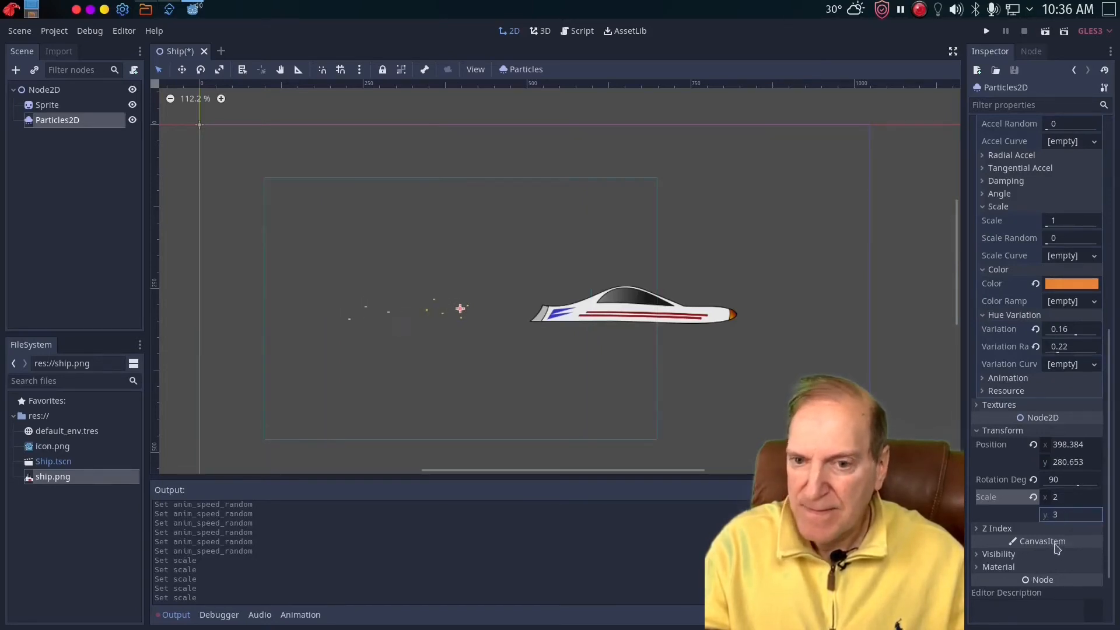
# - Move the particle emitter to the ship's tail at about (504, 289), set its X scale to 1, and deselect it
pyautogui.moveTo(459, 314); pyautogui.dragTo(530, 317)
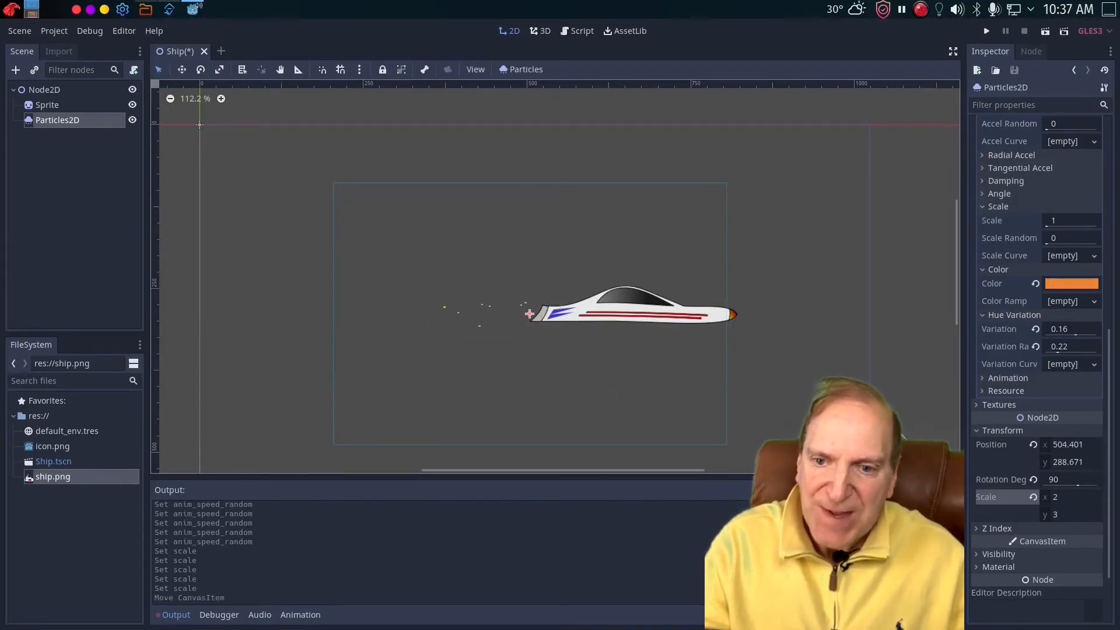
pyautogui.click(1066, 497)
pyautogui.press('Return')
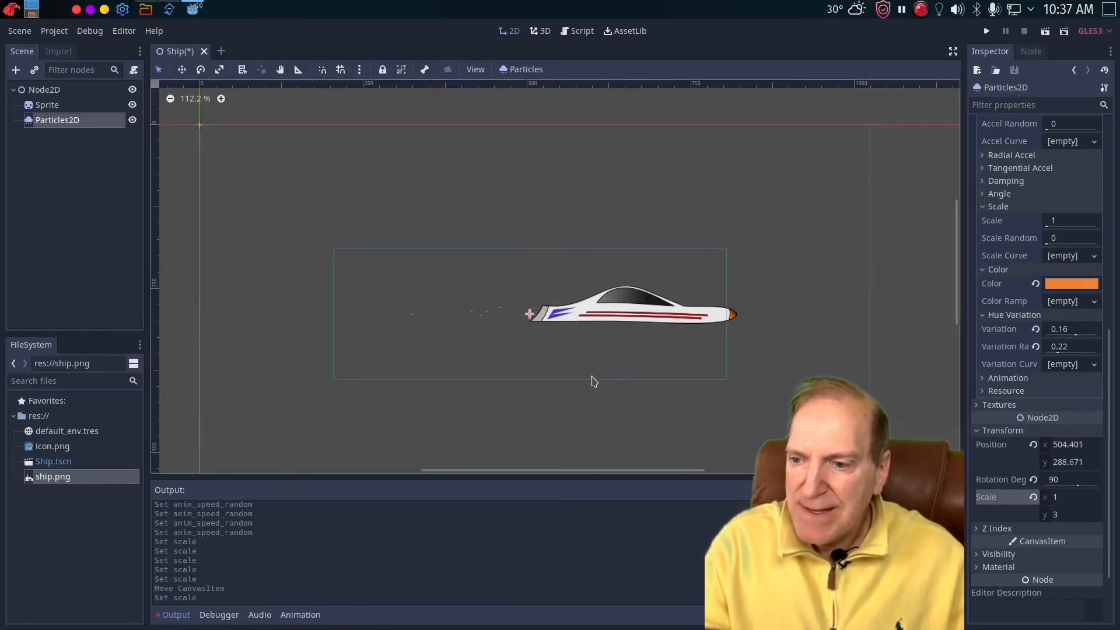
pyautogui.click(564, 361)
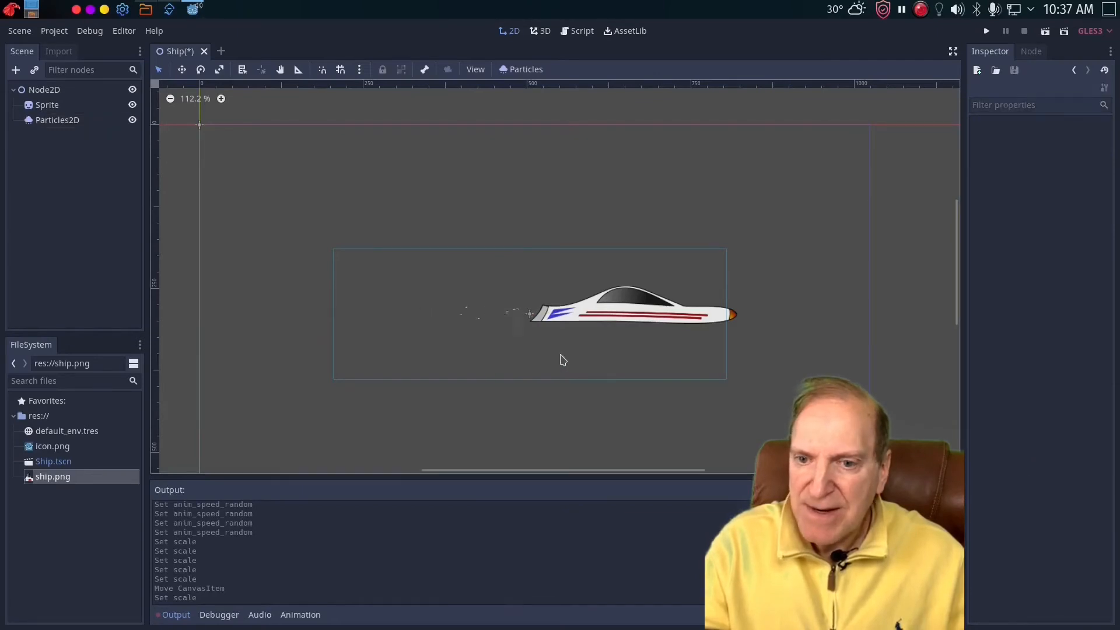
# - Select the particle emitter at the ship's tail and set its speed scale in the Time settings to about 1.69
pyautogui.click(529, 315)
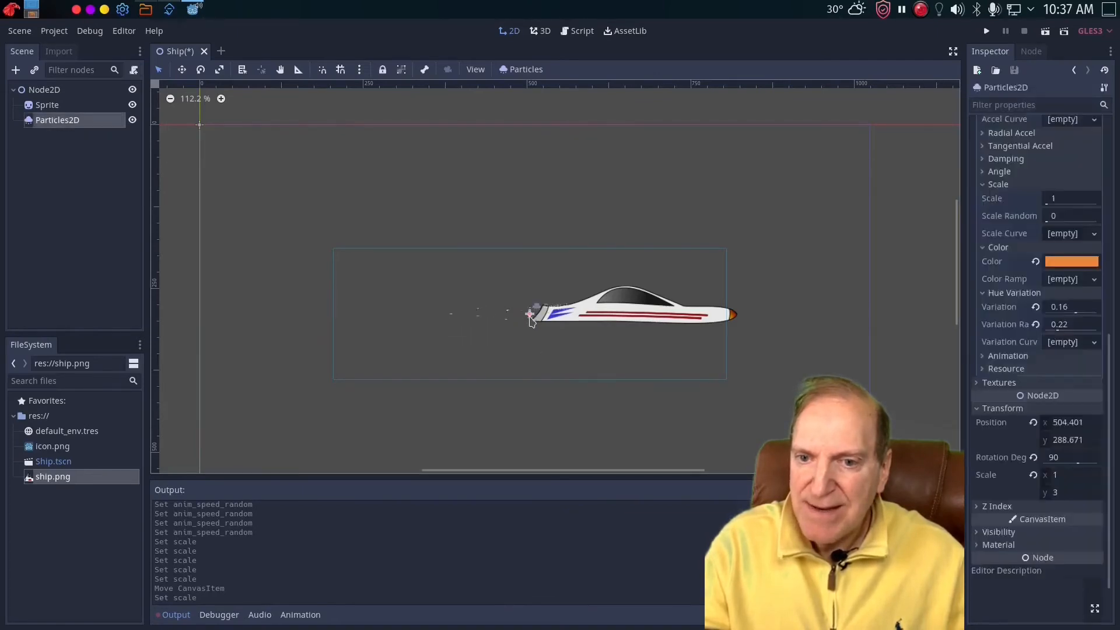
pyautogui.scroll(5, 1001, 363)
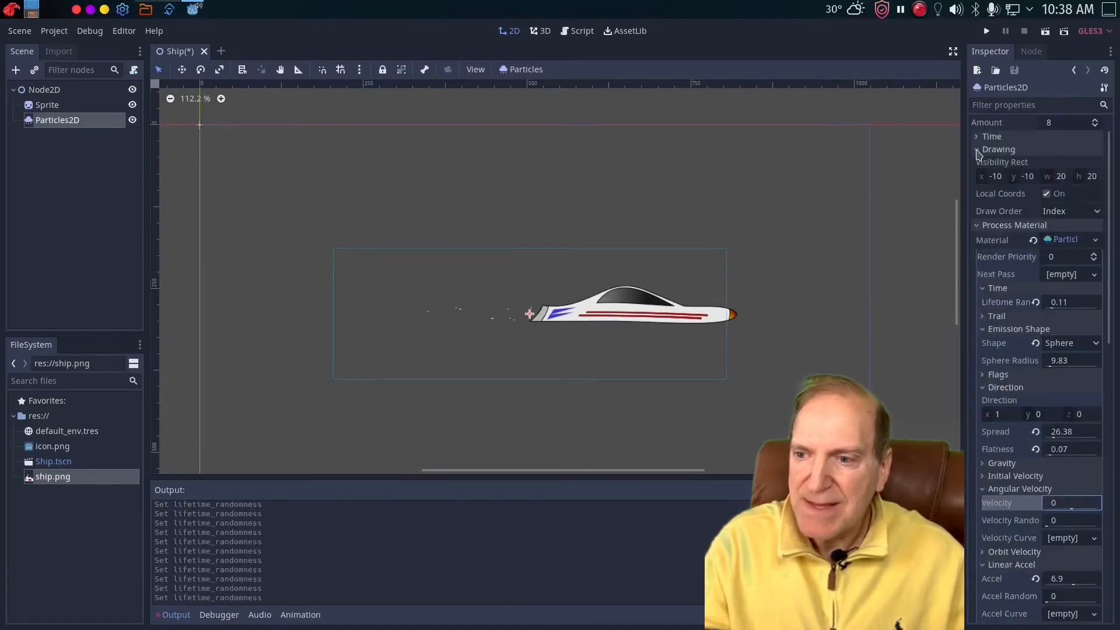
pyautogui.click(978, 150)
pyautogui.click(979, 136)
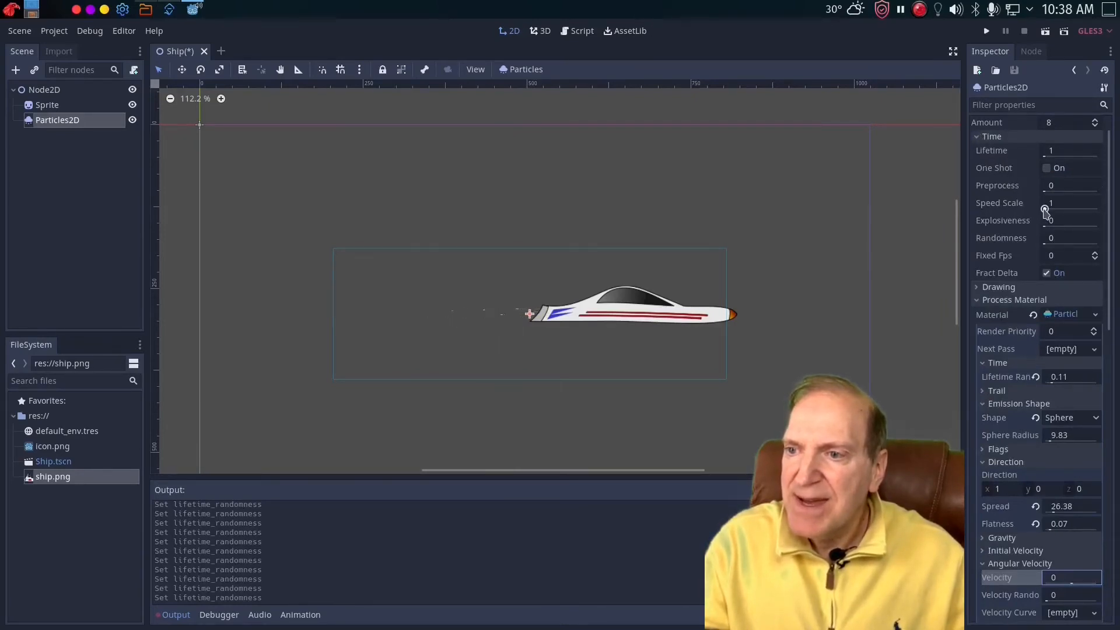
pyautogui.moveTo(1045, 210); pyautogui.dragTo(1046, 212)
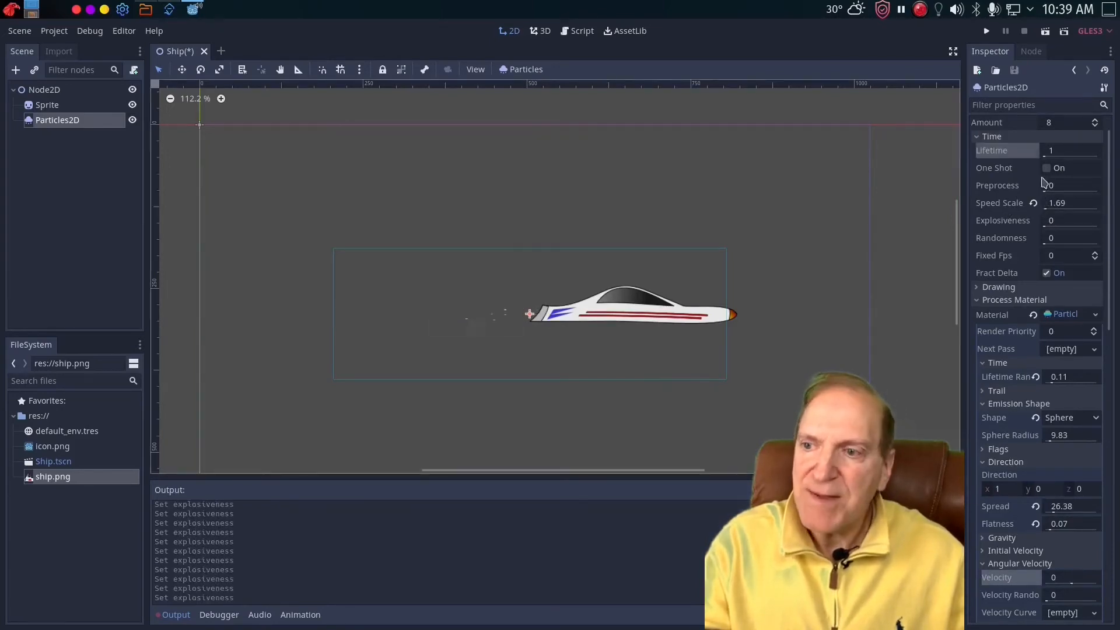
# - Raise the emitter's particle amount, trying 11 and 16, and set it to 50
pyautogui.click(1095, 120)
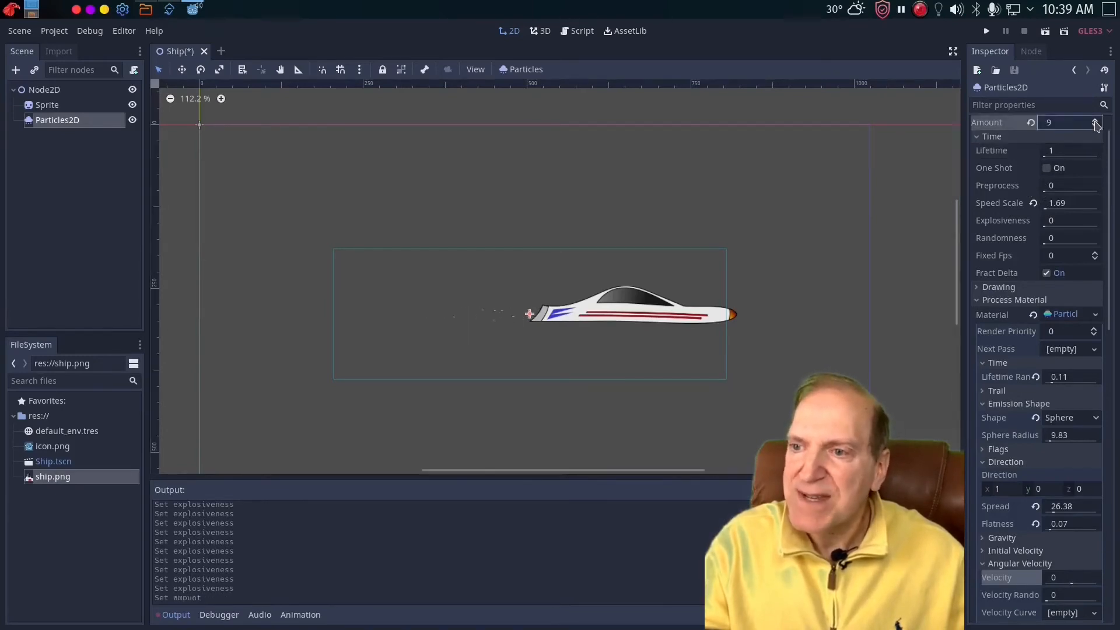
pyautogui.click(1094, 121)
pyautogui.click(1095, 120)
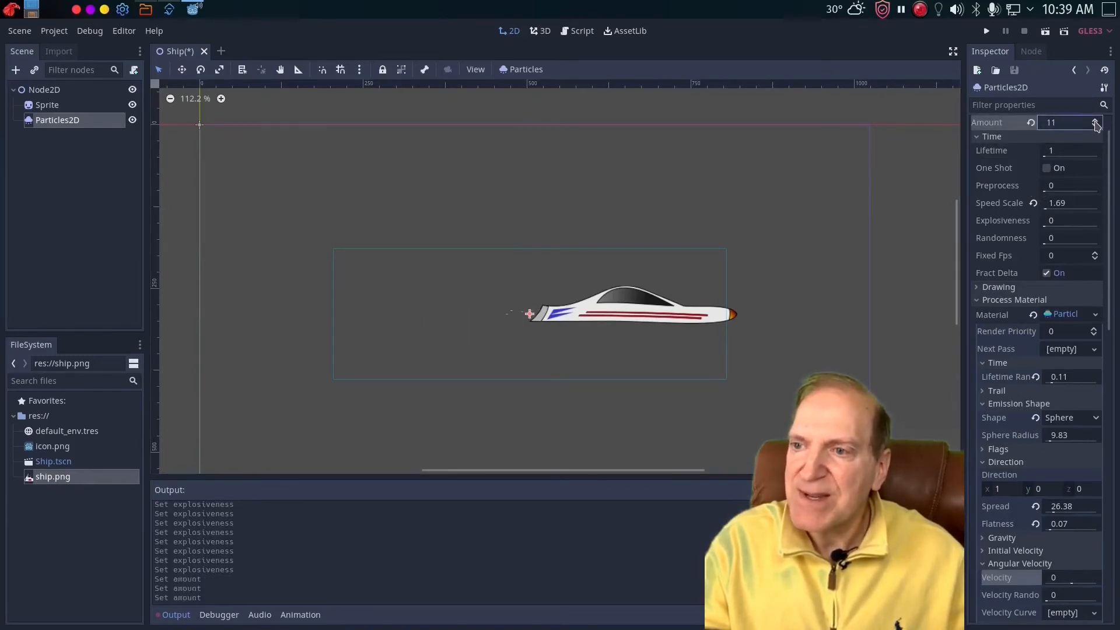
pyautogui.click(1065, 125)
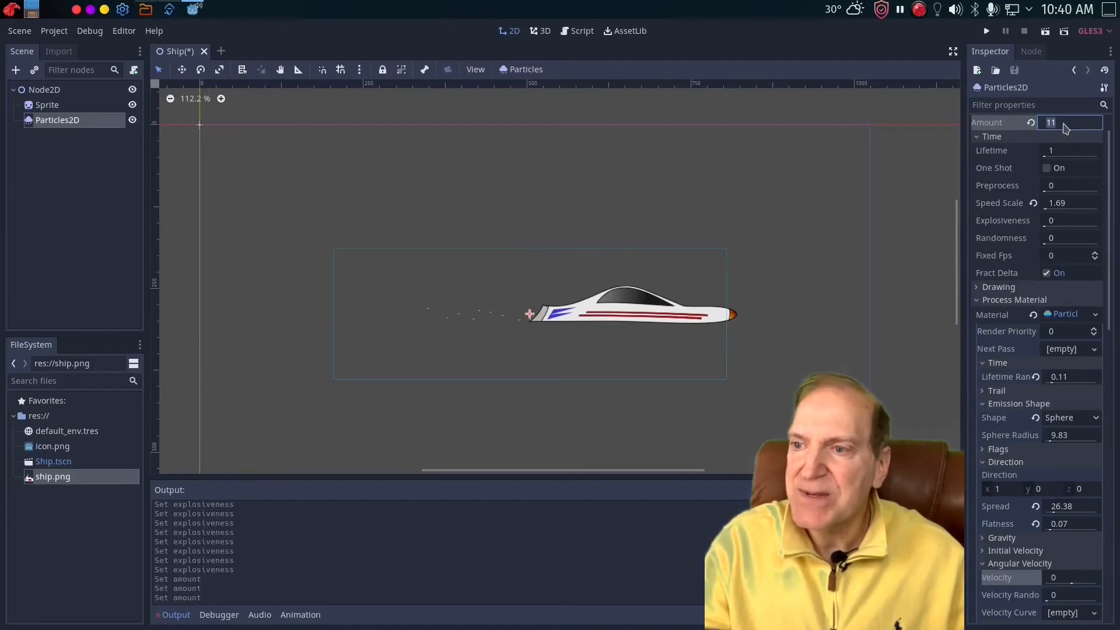
pyautogui.write('16')
pyautogui.press('Return')
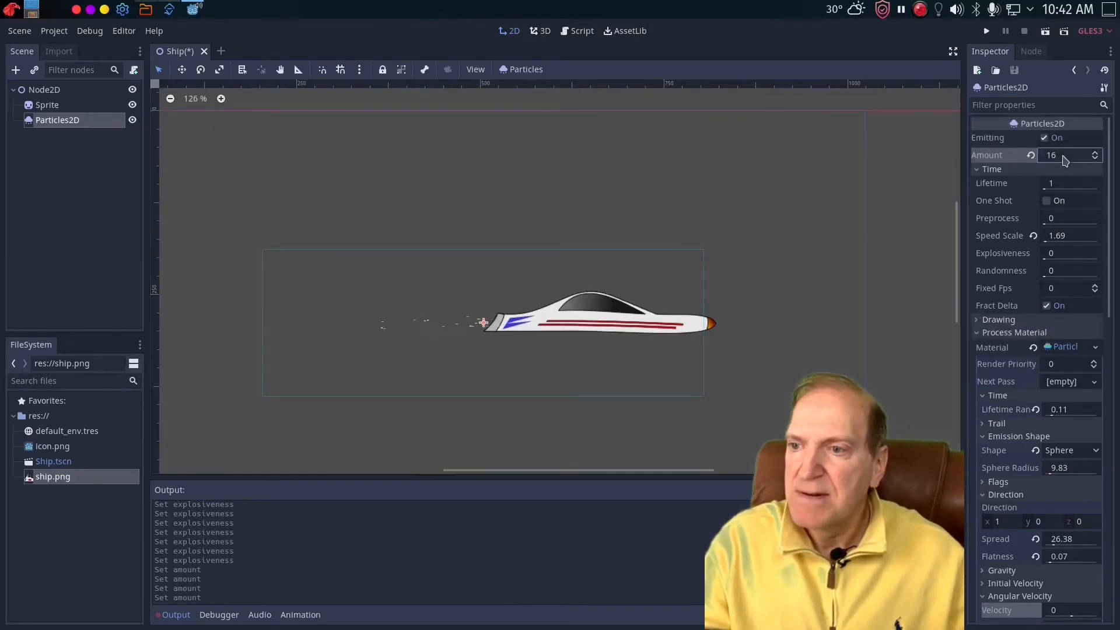
pyautogui.click(1065, 161)
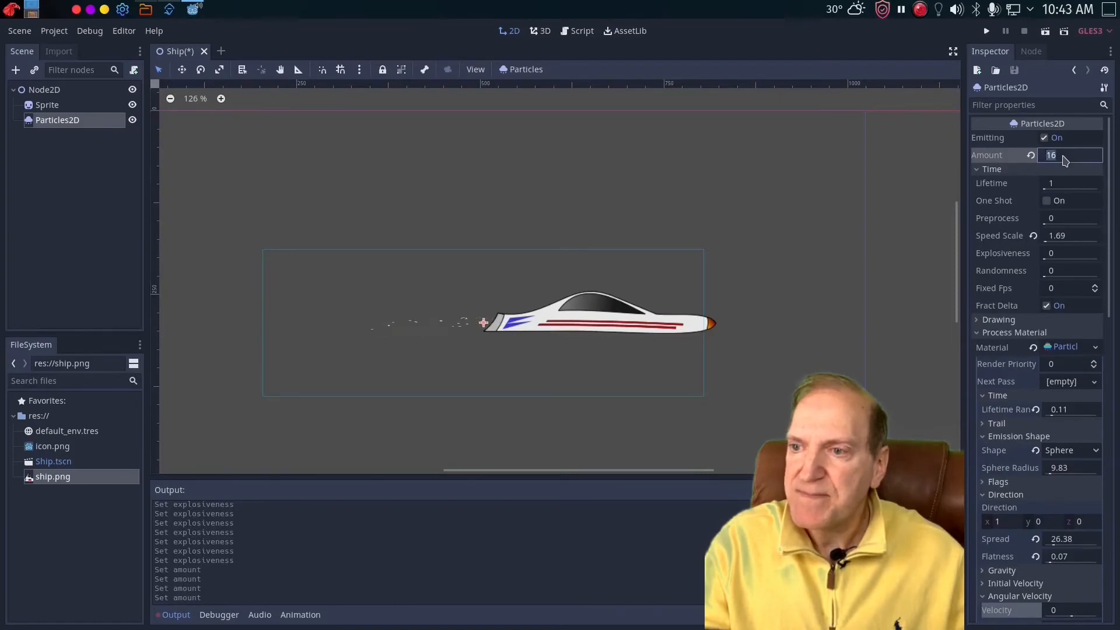
pyautogui.press('Return')
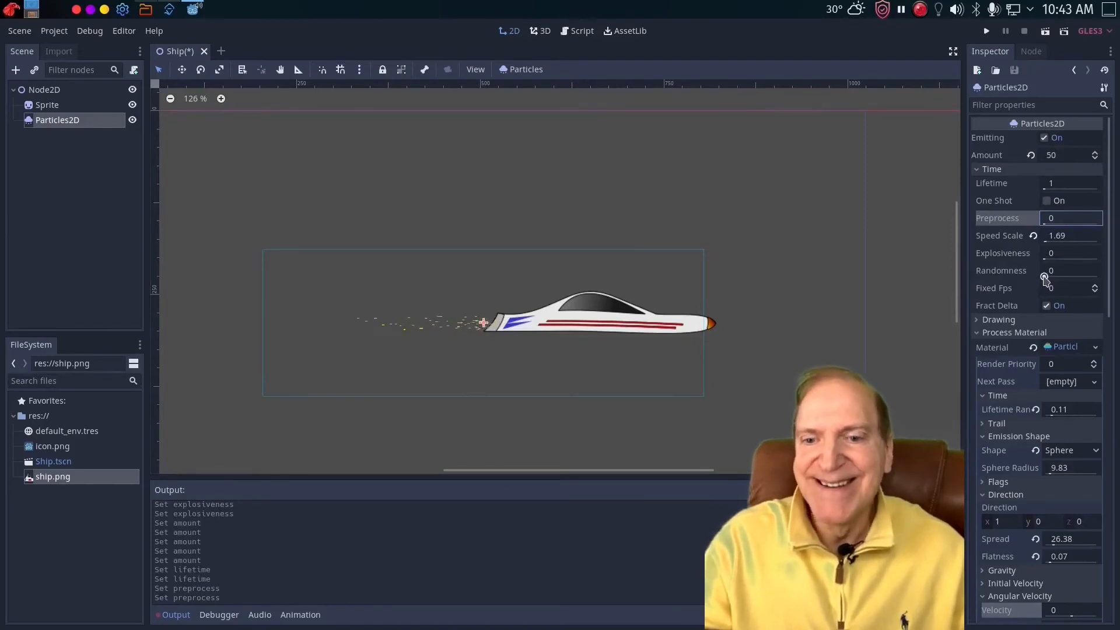
# - Try a Time randomness of about 0.22 for the particles and return it to 0
pyautogui.moveTo(1044, 278); pyautogui.dragTo(1057, 279)
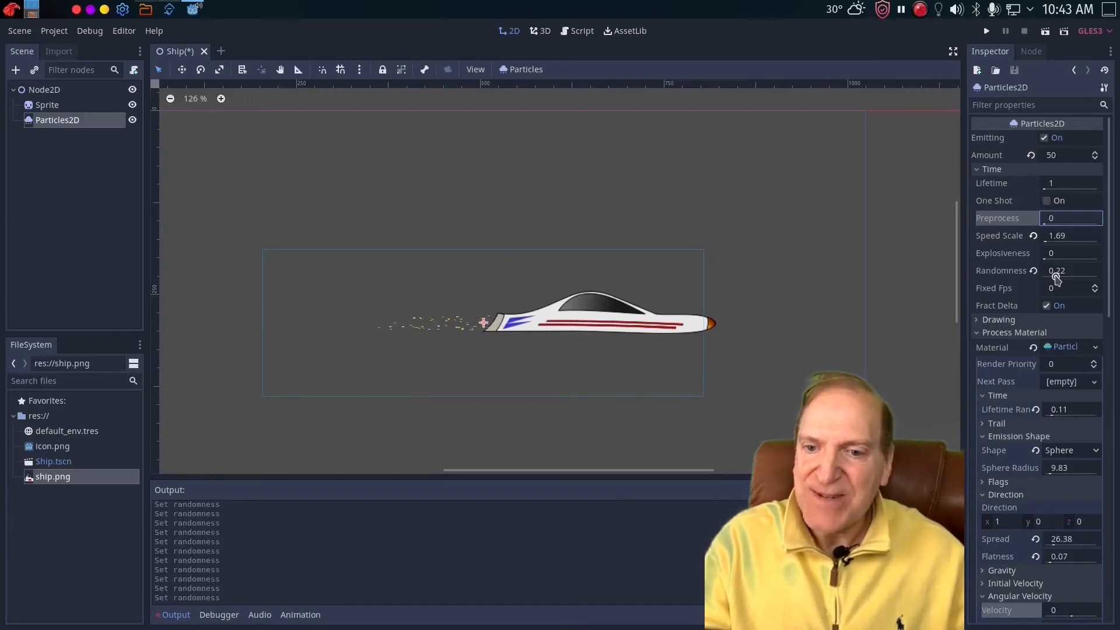
pyautogui.moveTo(1057, 279); pyautogui.dragTo(1045, 275)
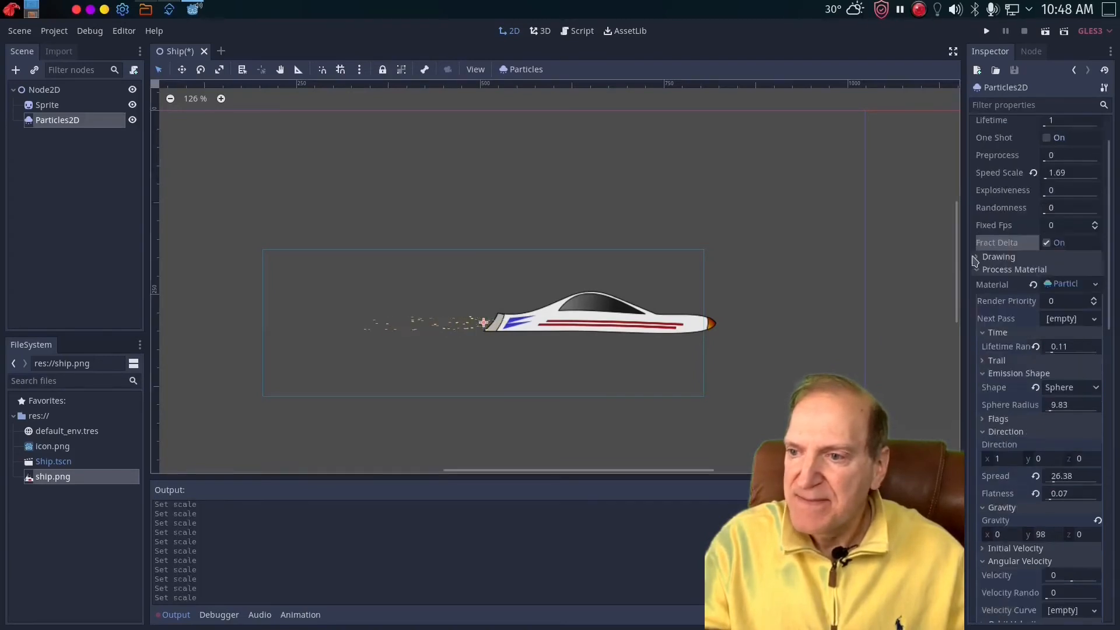
# - Set the process material's particle scale to 2 and its scale randomness to about 0.3
pyautogui.scroll(-5, 986, 239)
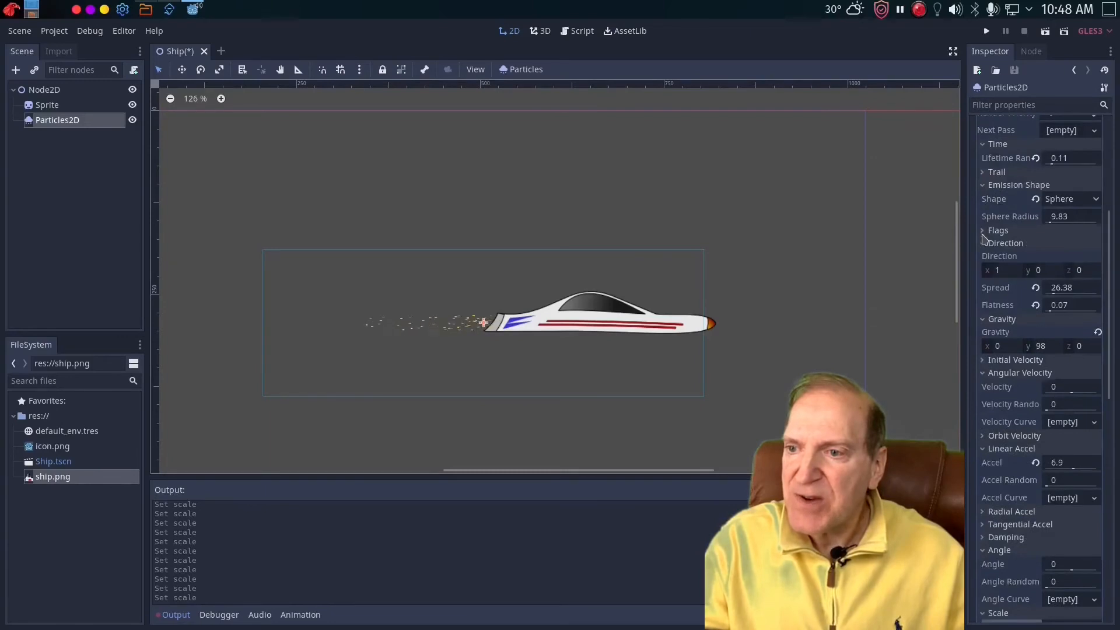
pyautogui.scroll(-2, 985, 239)
pyautogui.scroll(-2, 980, 245)
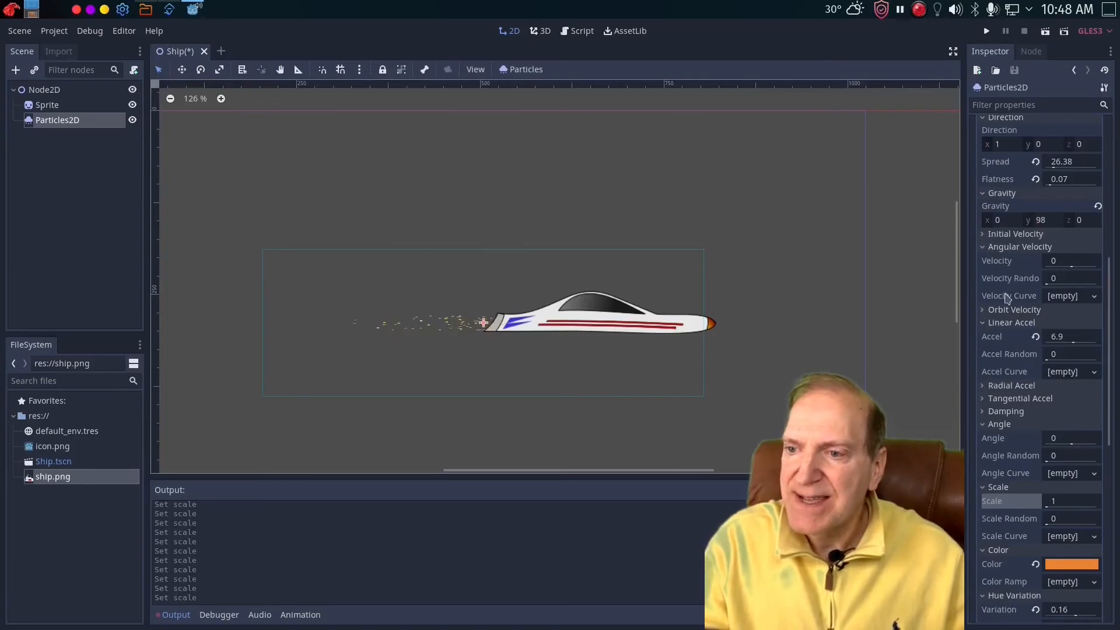
pyautogui.scroll(-2, 1008, 298)
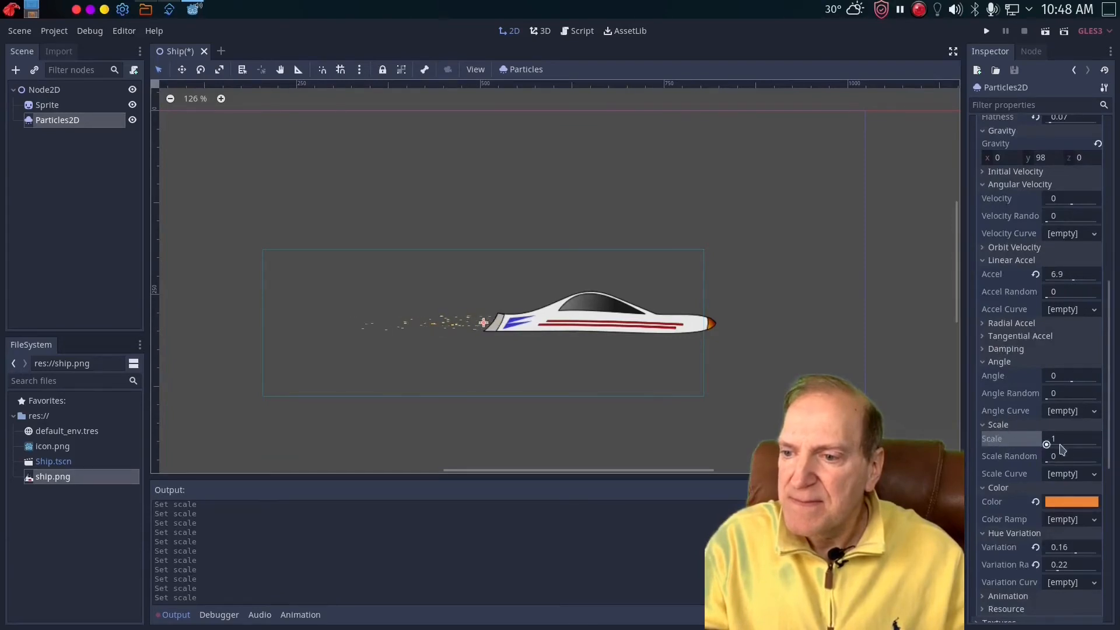
pyautogui.click(1067, 445)
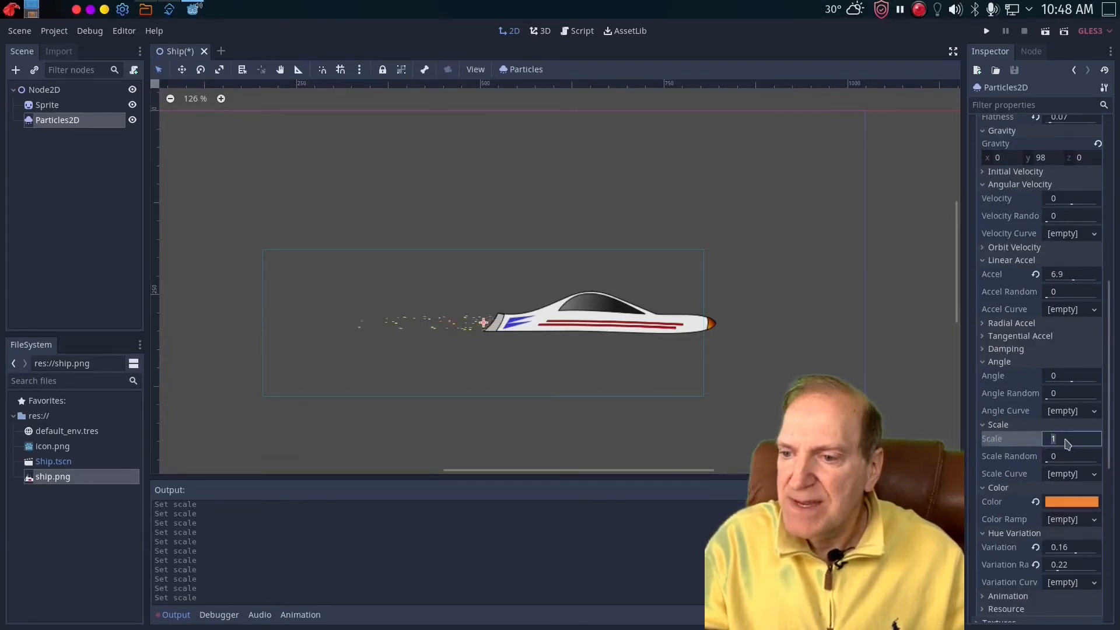
pyautogui.write('2')
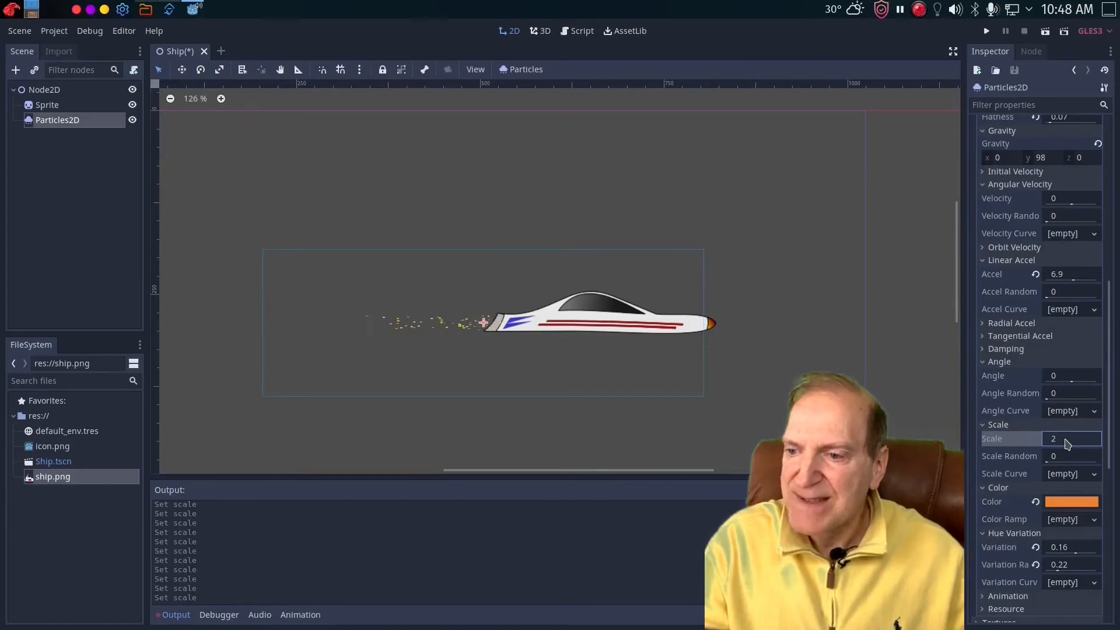
pyautogui.press('Return')
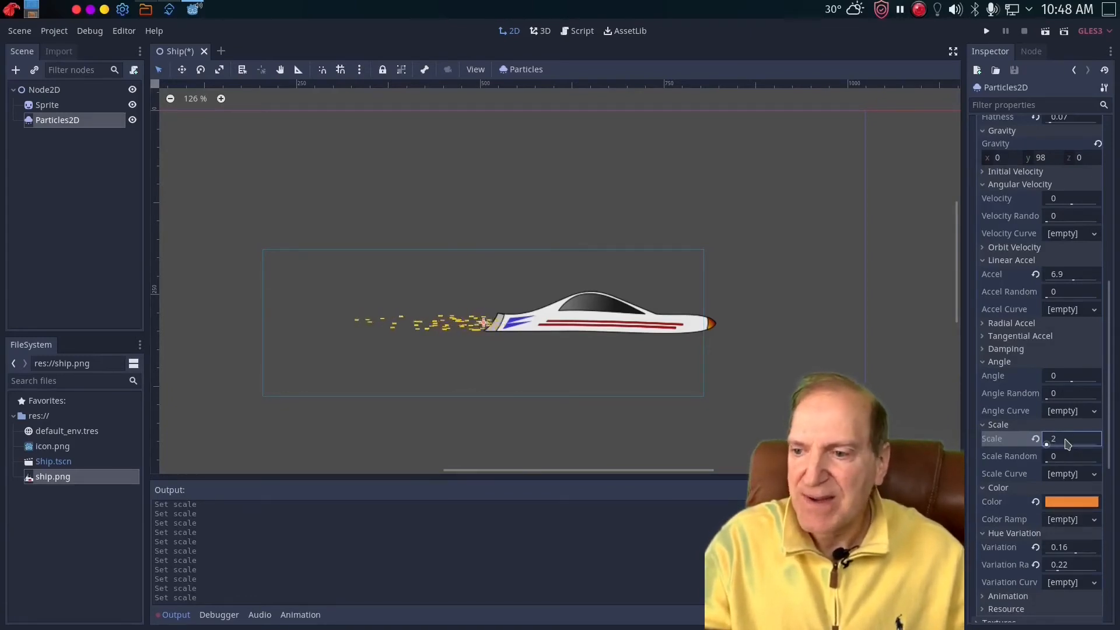
pyautogui.click(1066, 444)
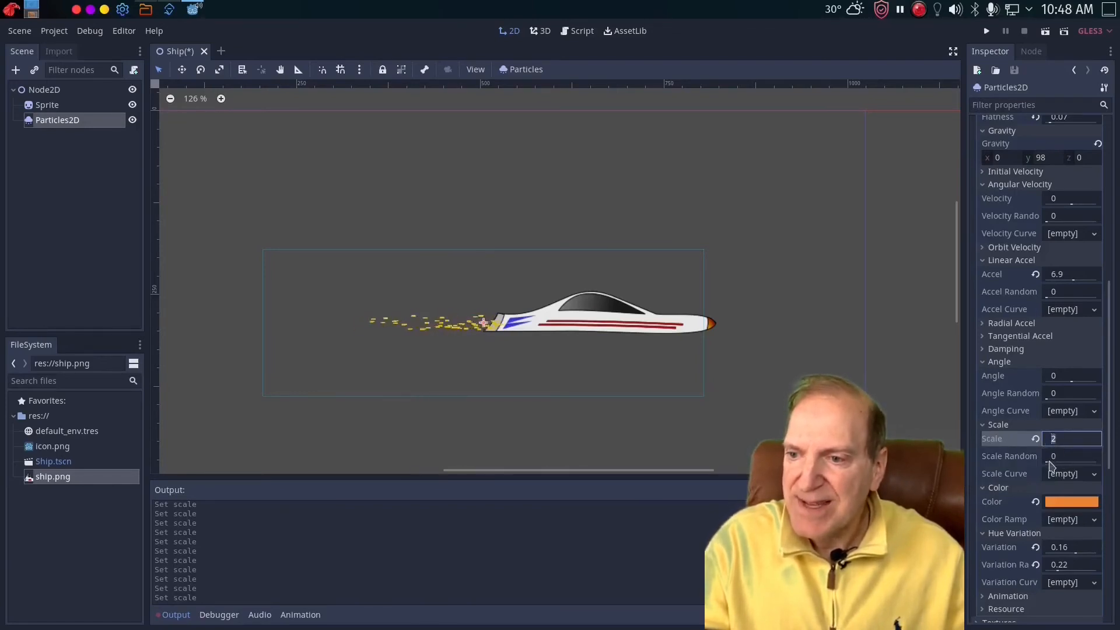
pyautogui.moveTo(1049, 464); pyautogui.dragTo(1065, 464)
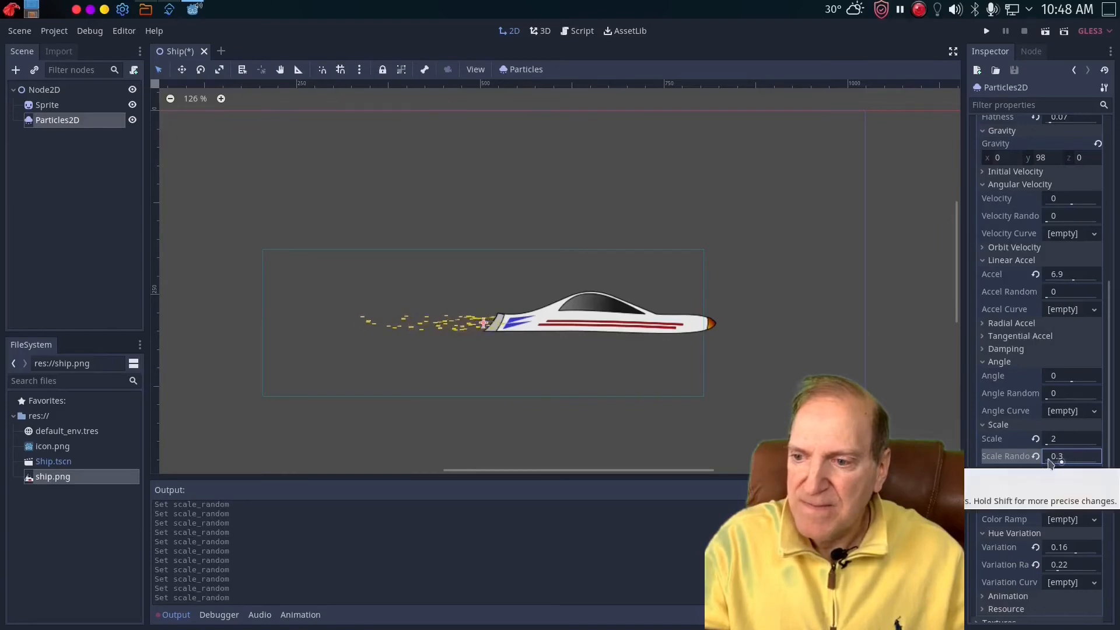
# - Raise the process material's particle scale in steps from 3 up to 6
pyautogui.click(1060, 443)
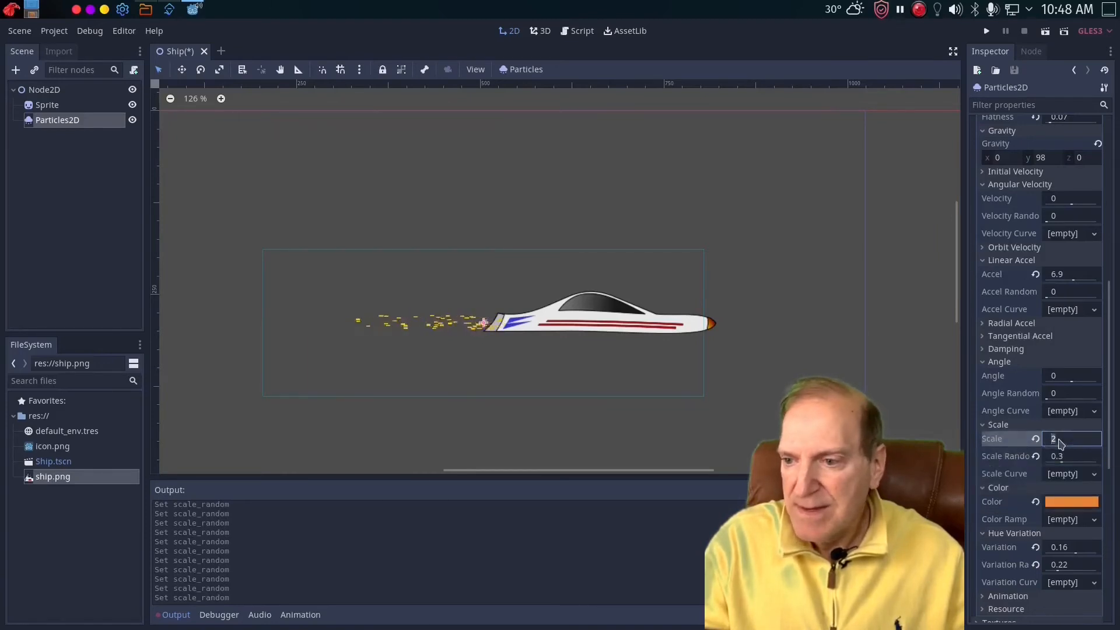
pyautogui.press('Return')
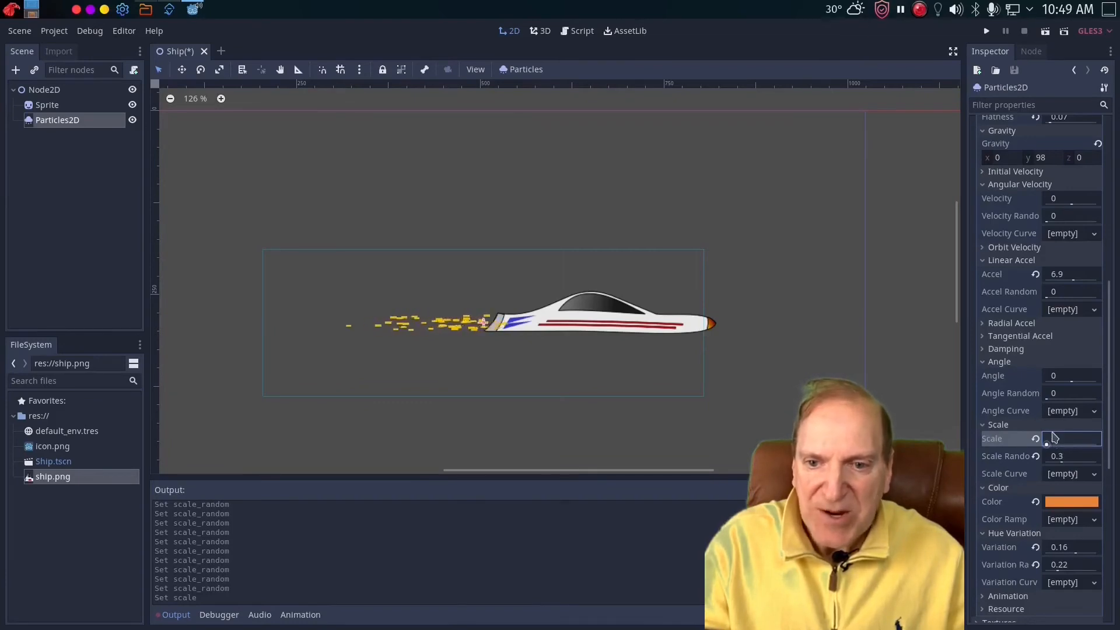
pyautogui.write('3')
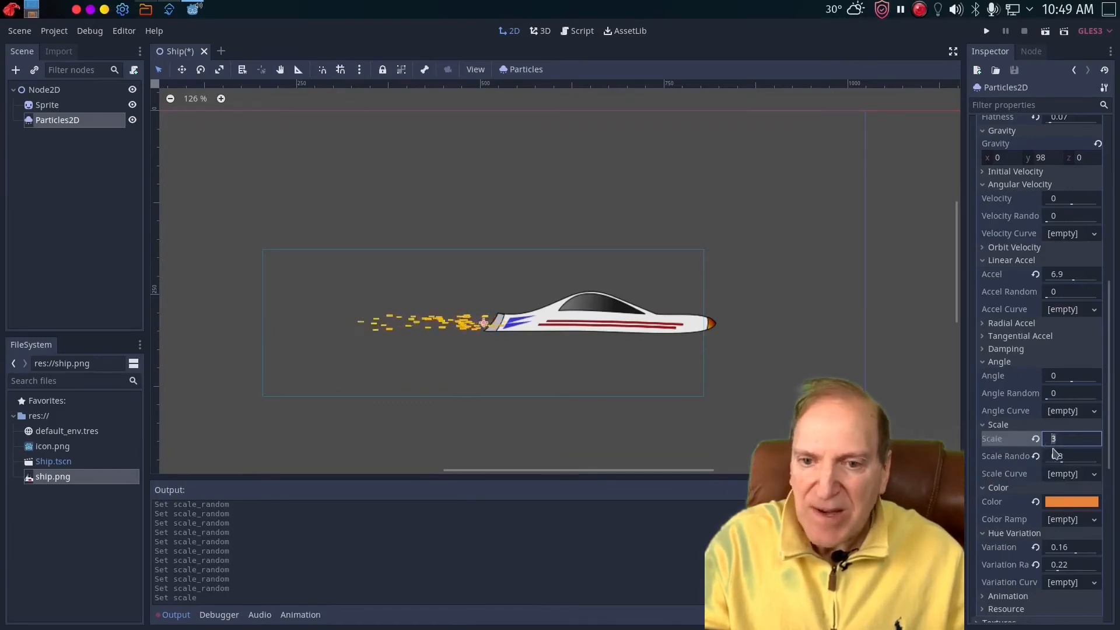
pyautogui.press('Return')
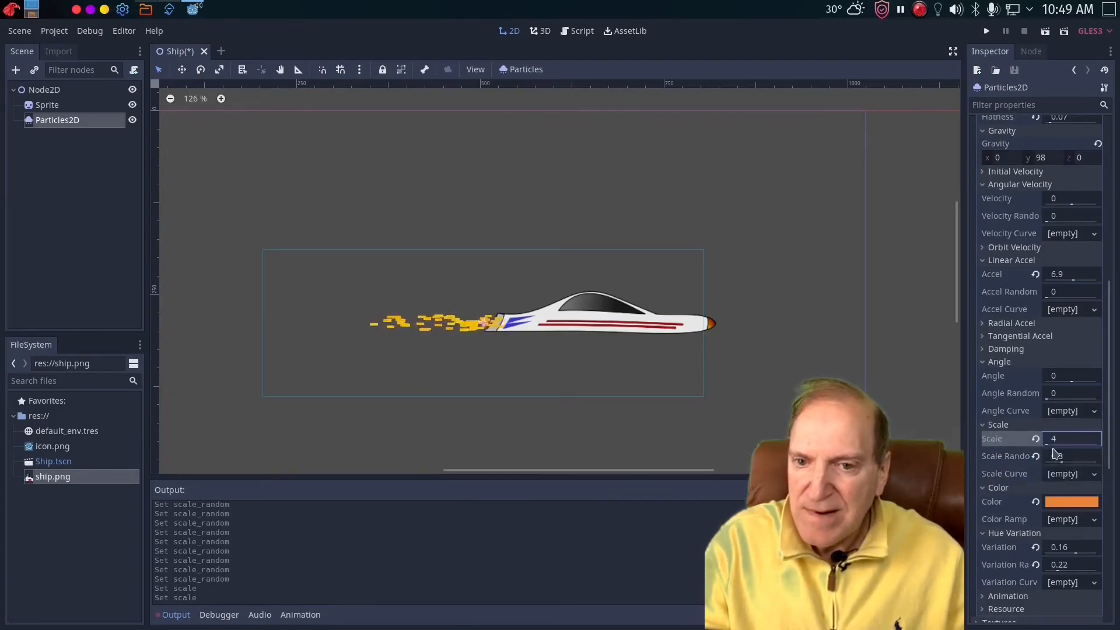
pyautogui.click(1063, 446)
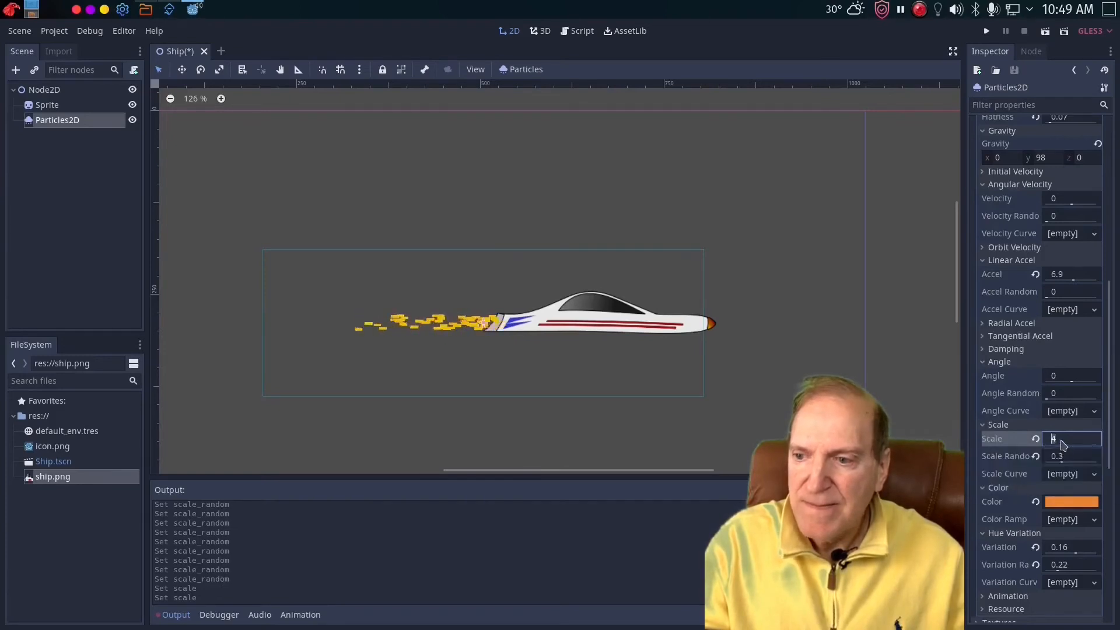
pyautogui.press('Return')
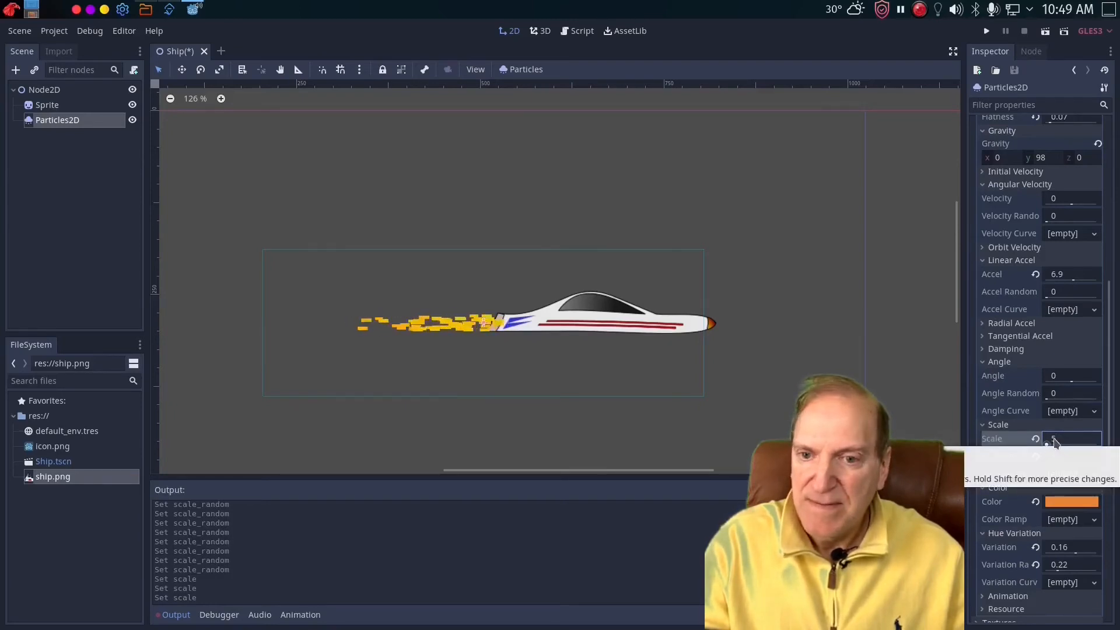
pyautogui.click(1056, 441)
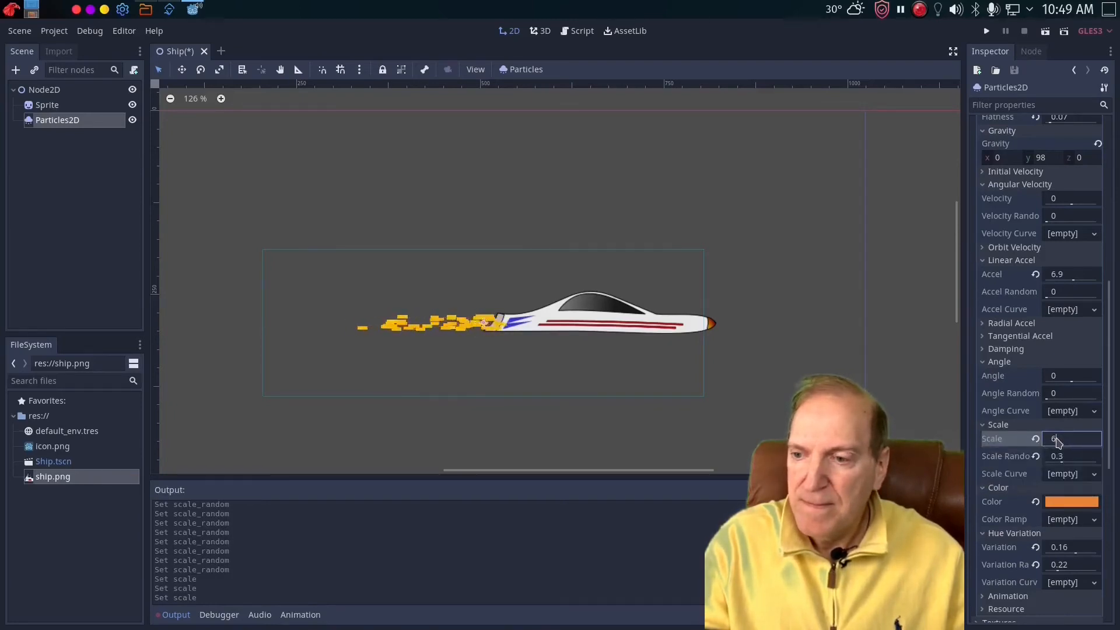
pyautogui.write('6')
pyautogui.press('Return')
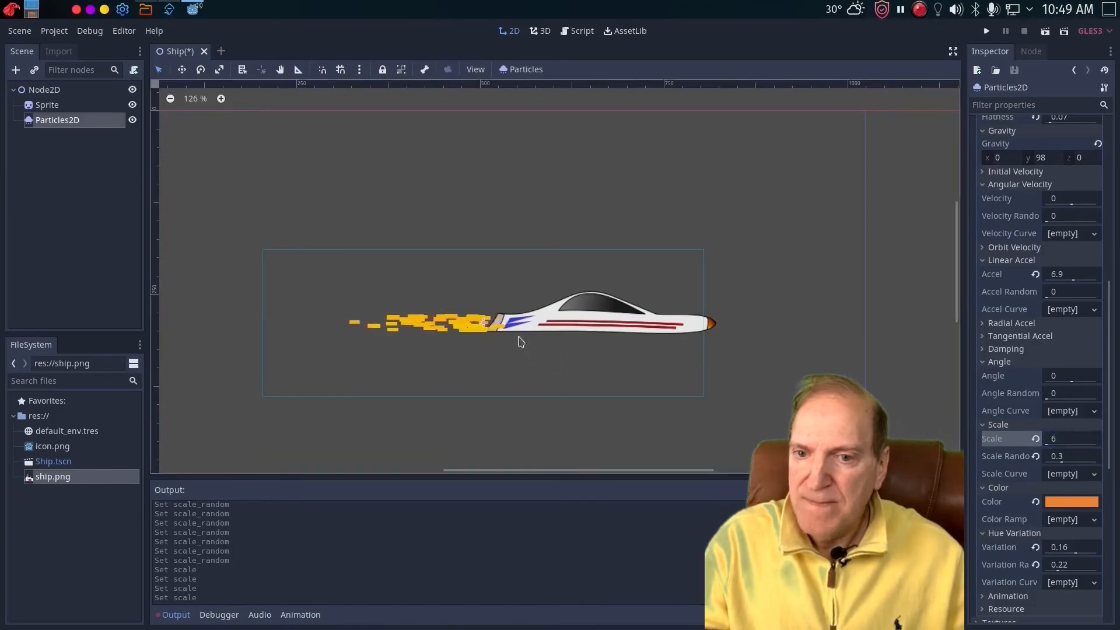
# - Move the emitter slightly behind the ship's tail to about (481, 289) and raise the scale randomness to about 0.99
pyautogui.moveTo(484, 327); pyautogui.dragTo(467, 328)
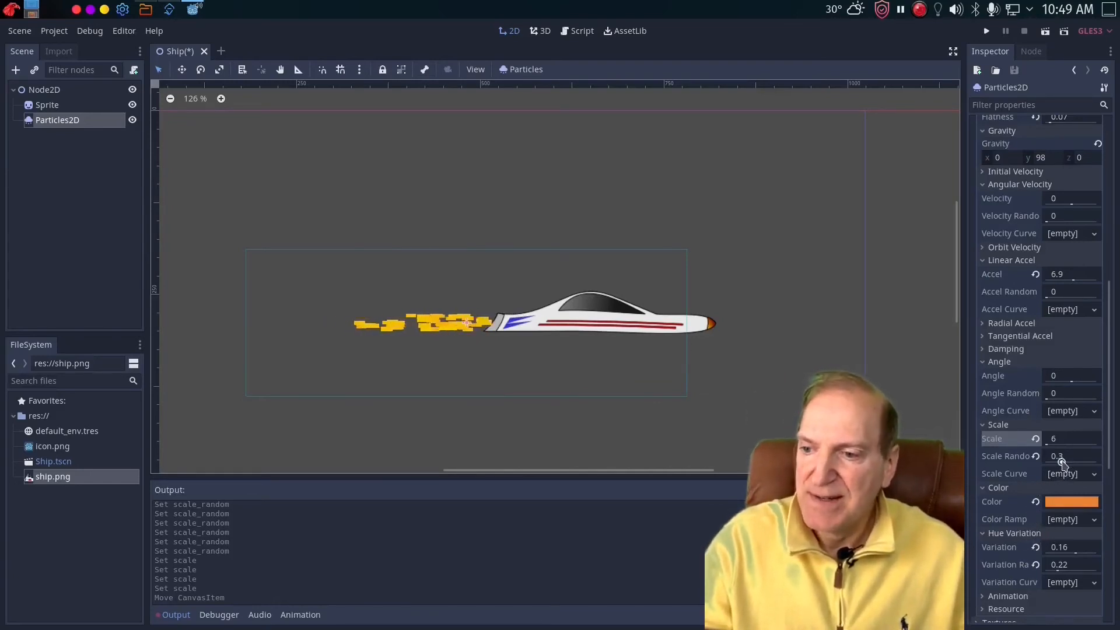
pyautogui.moveTo(1061, 462); pyautogui.dragTo(1082, 462)
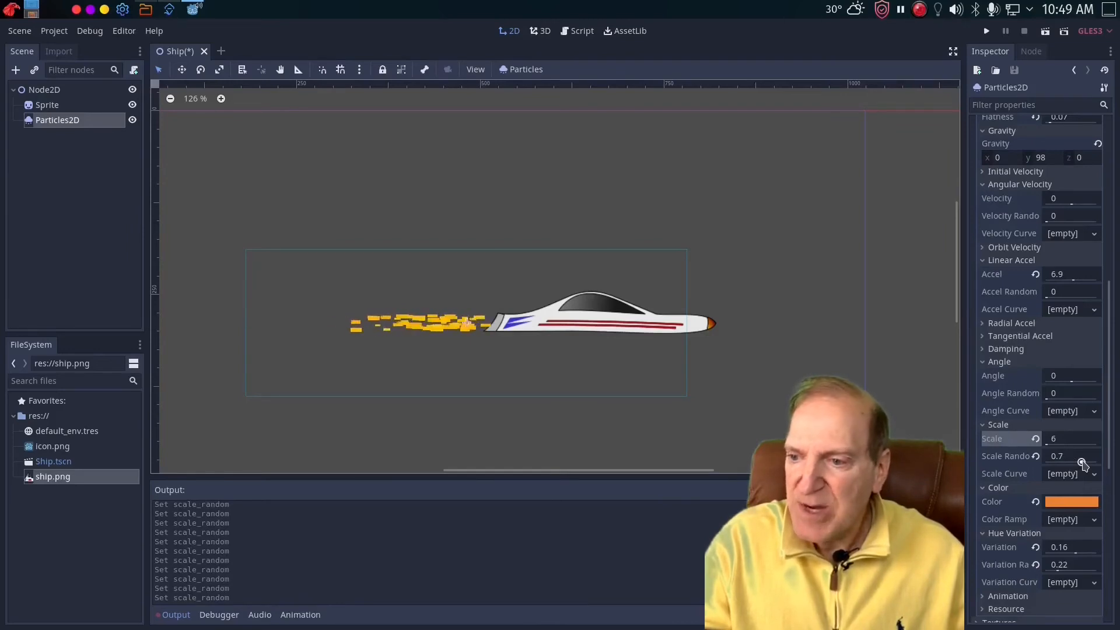
pyautogui.moveTo(1083, 462); pyautogui.dragTo(1098, 462)
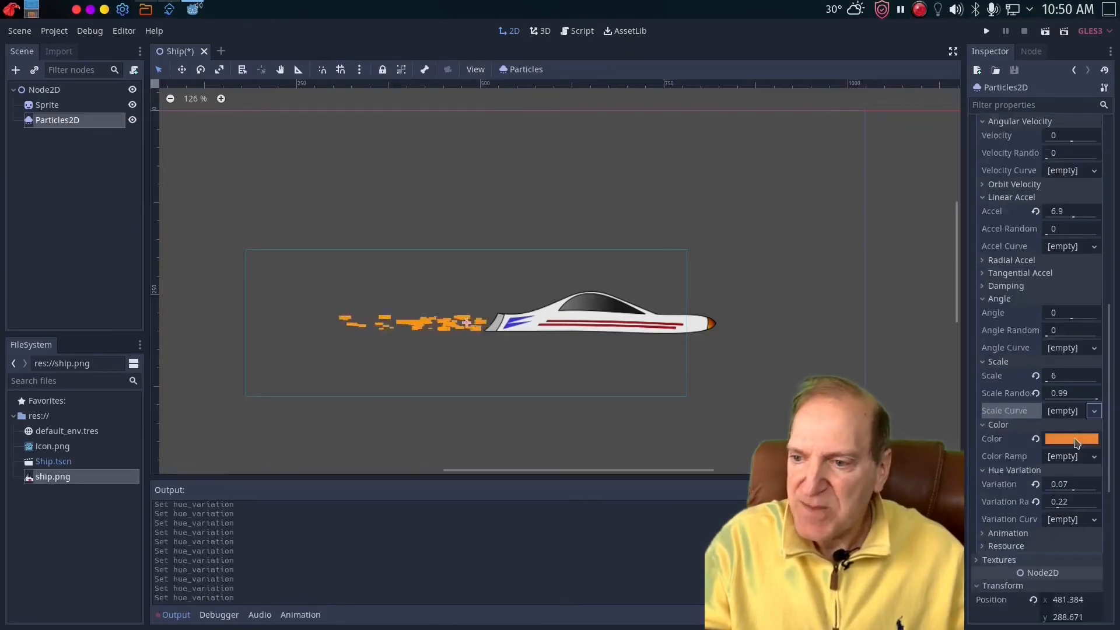
# - Change the particle color to yellow-orange (ebb535) and open the hue variation value for editing
pyautogui.click(1077, 441)
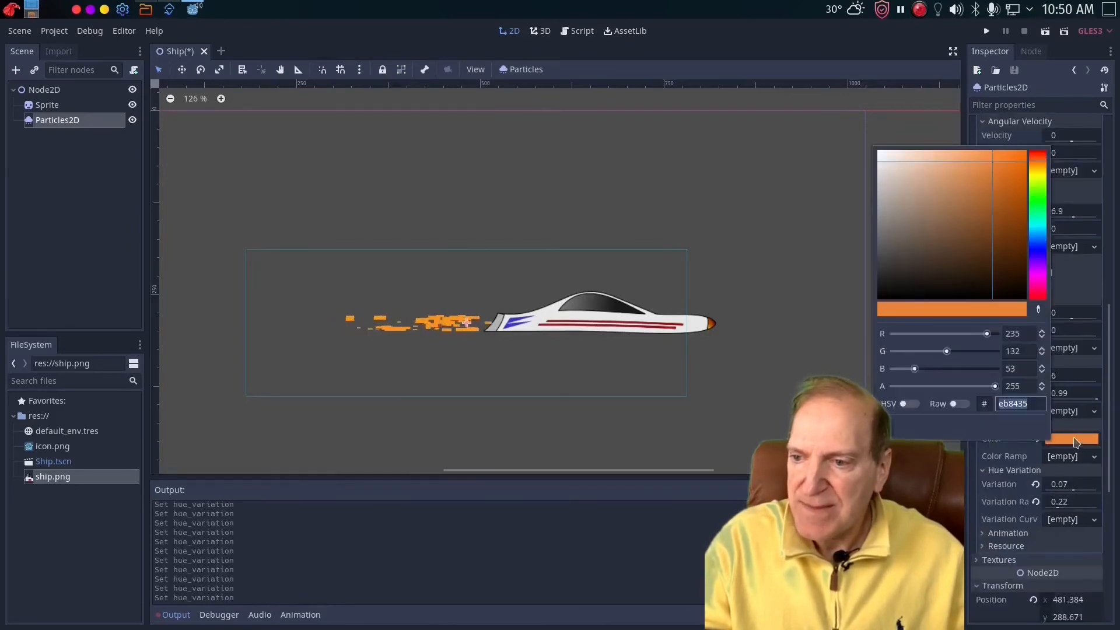
pyautogui.click(1037, 169)
pyautogui.click(1041, 167)
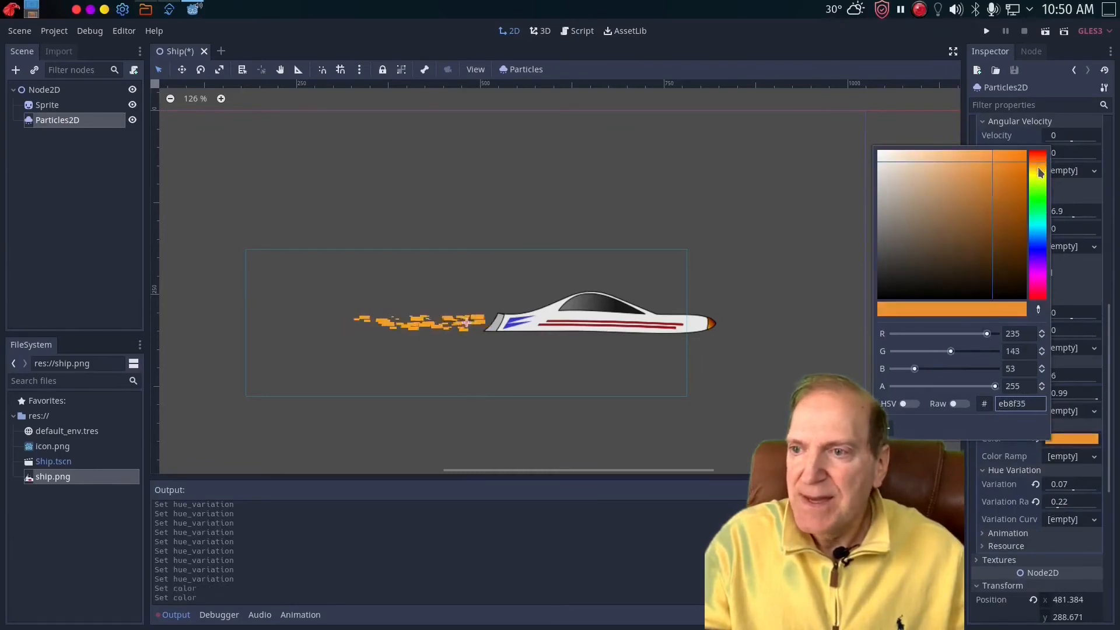
pyautogui.click(1039, 168)
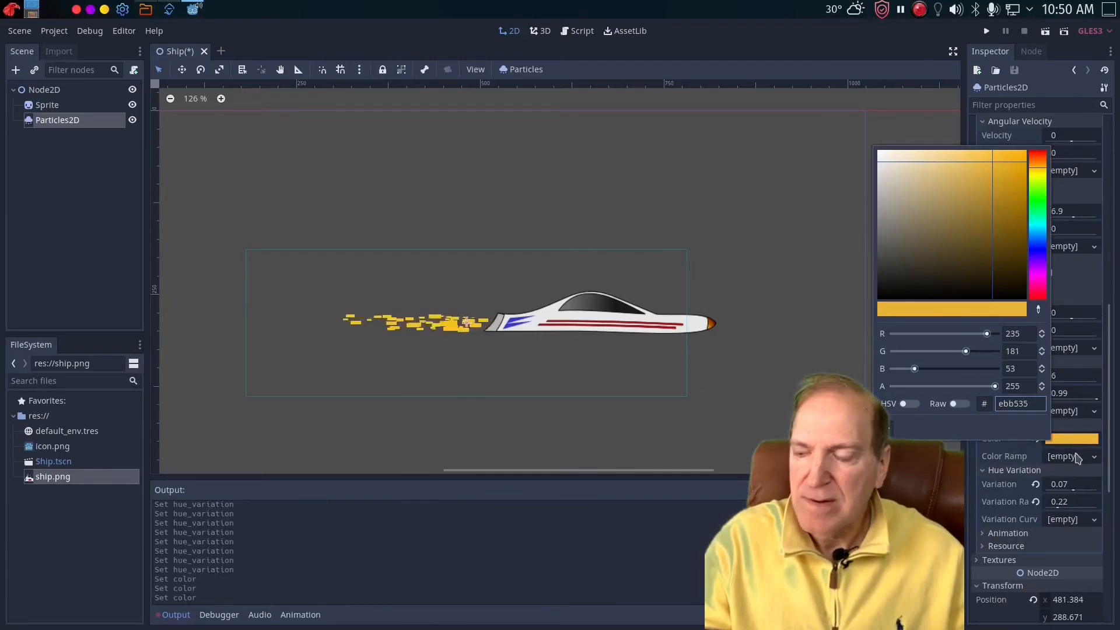
pyautogui.click(1075, 490)
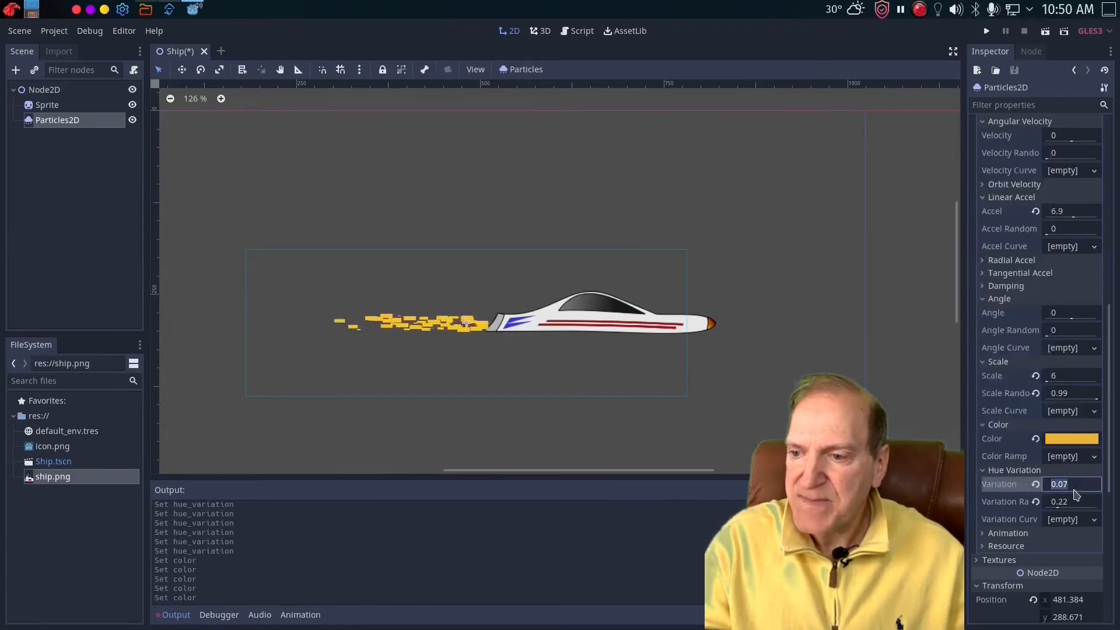
# - Set the process material's hue variation to 0.14 and its hue variation randomness to 0.44
pyautogui.click(1057, 471)
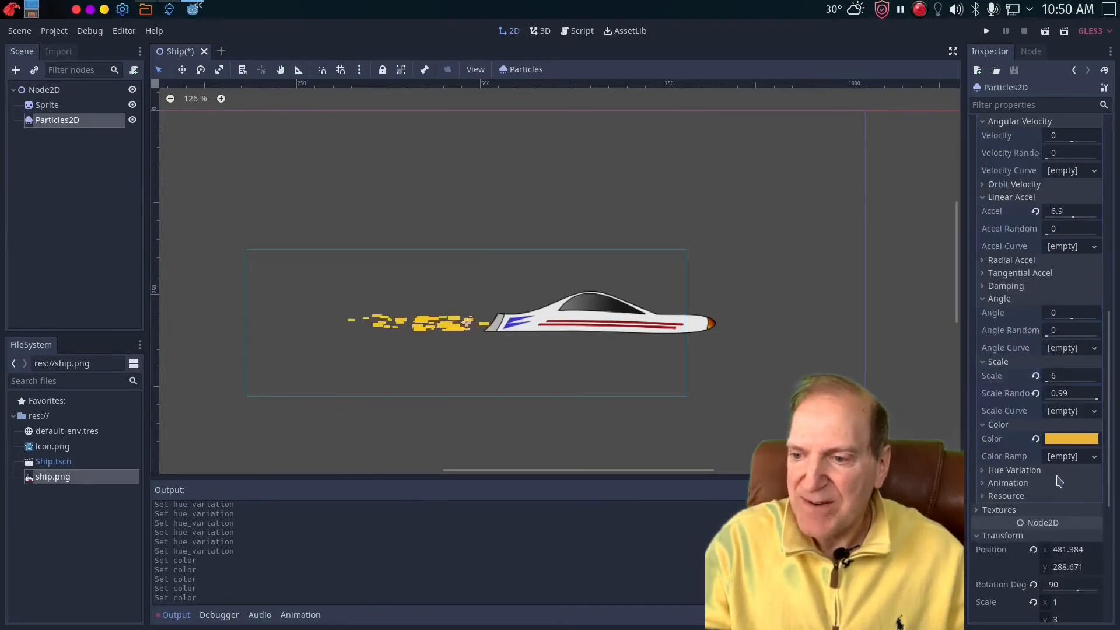
pyautogui.click(985, 471)
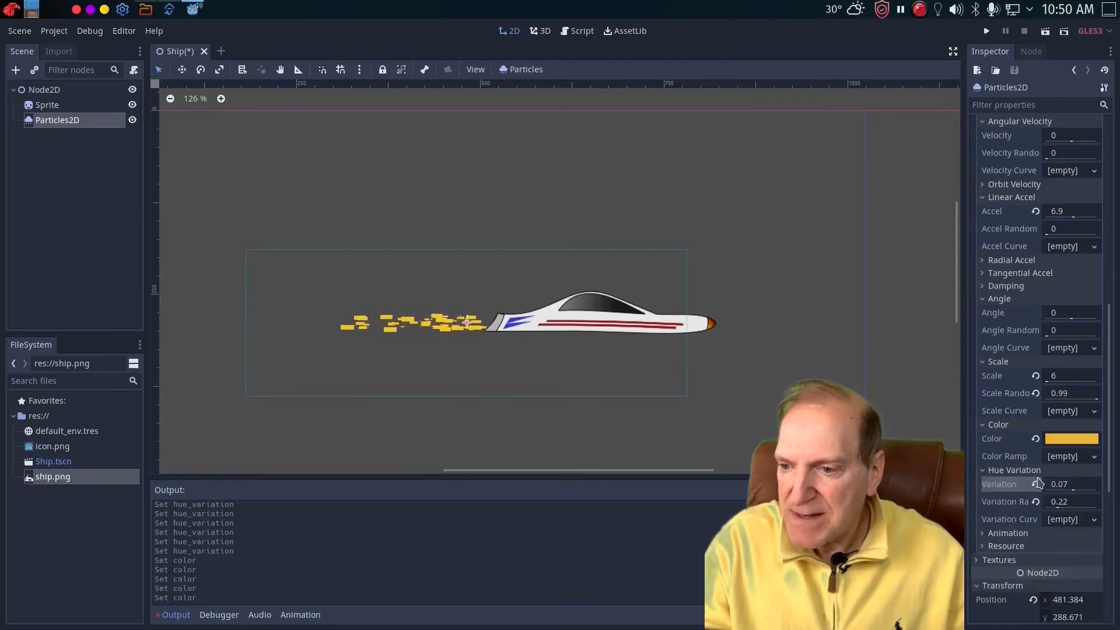
pyautogui.moveTo(1074, 494)
pyautogui.mouseDown()
pyautogui.moveTo(1086, 493)
pyautogui.moveTo(1074, 494)
pyautogui.mouseUp()
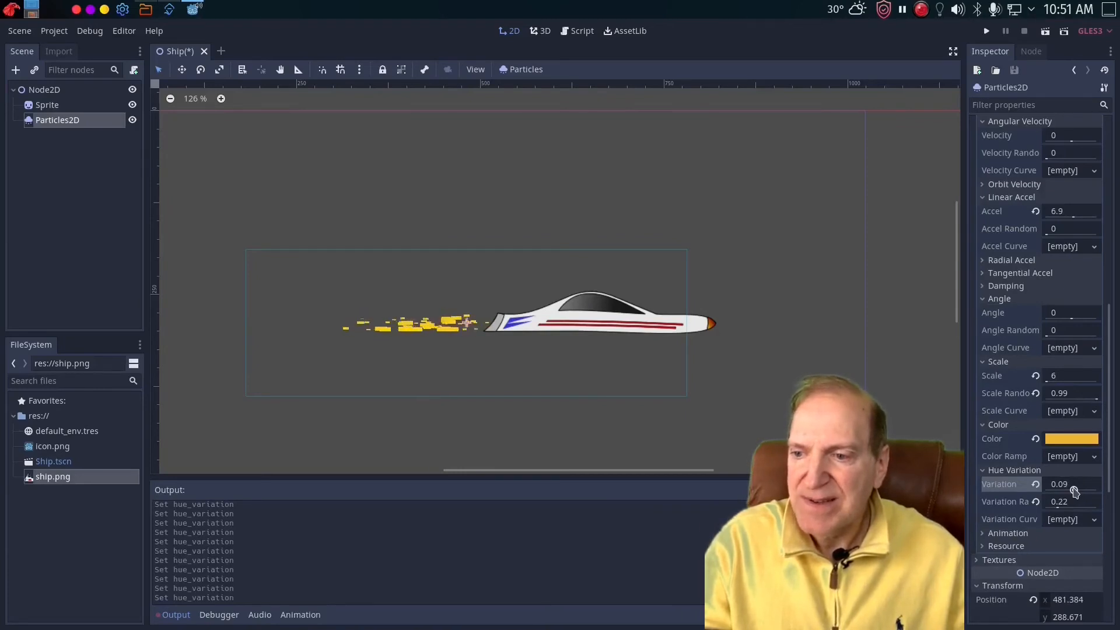
pyautogui.moveTo(1075, 491); pyautogui.dragTo(1076, 493)
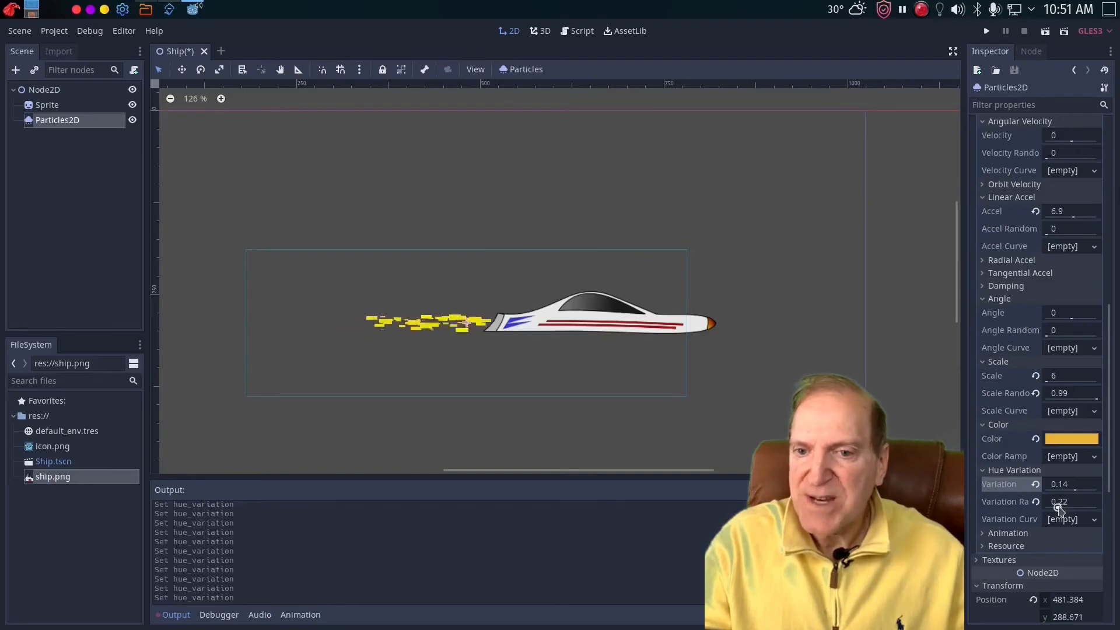
pyautogui.moveTo(1059, 509)
pyautogui.mouseDown()
pyautogui.moveTo(1085, 508)
pyautogui.moveTo(1068, 508)
pyautogui.mouseUp()
# - Change the particle color to a deeper orange (eb7e35)
pyautogui.click(1071, 439)
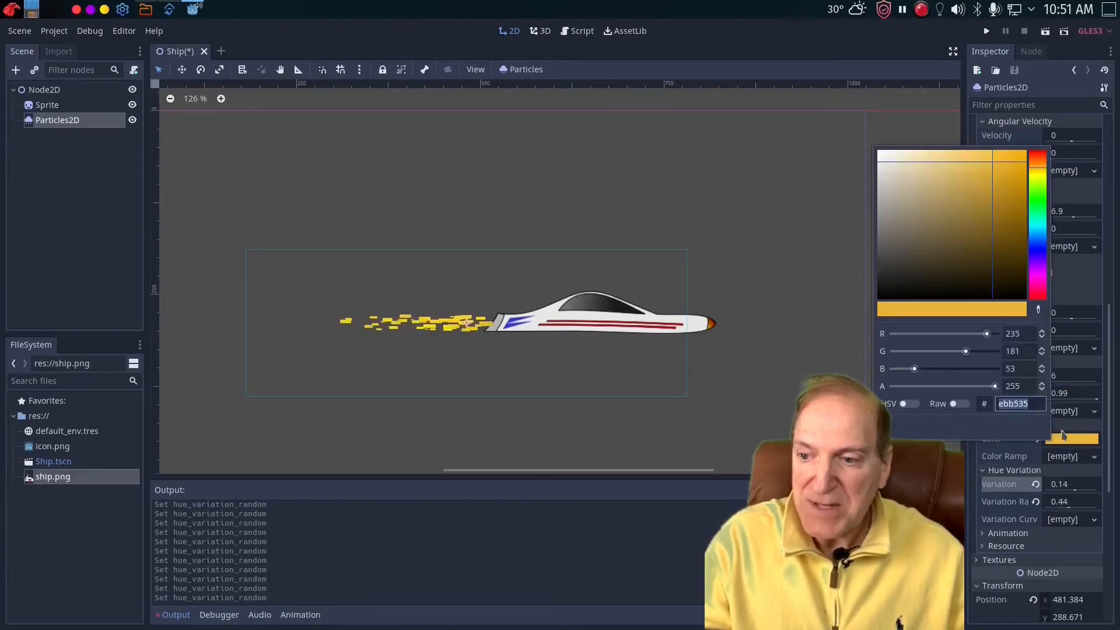
pyautogui.click(1039, 159)
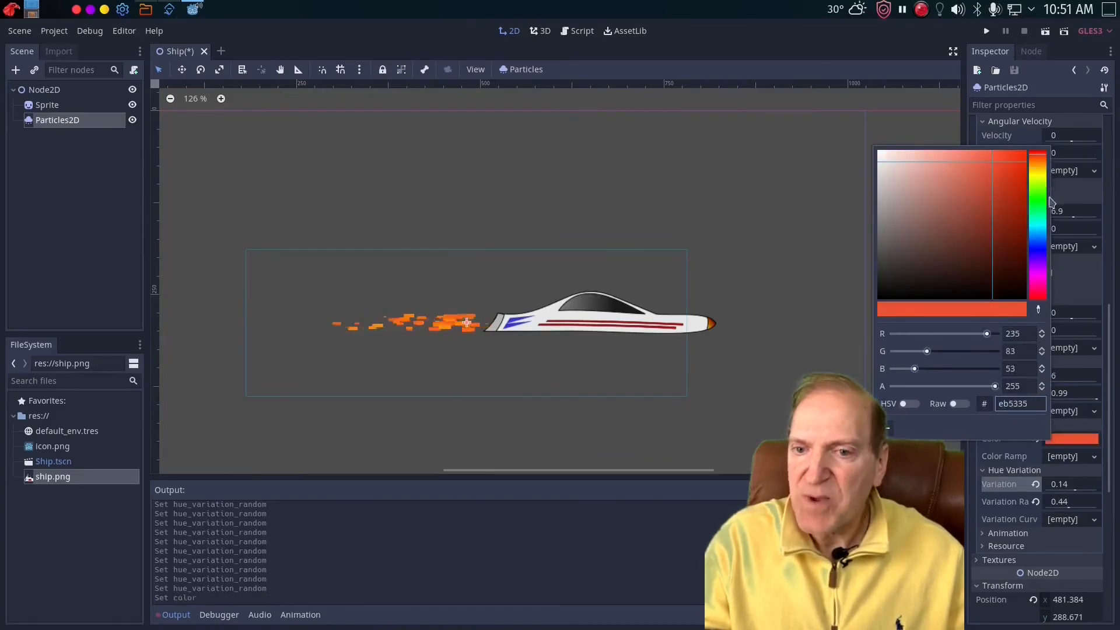
pyautogui.click(1039, 160)
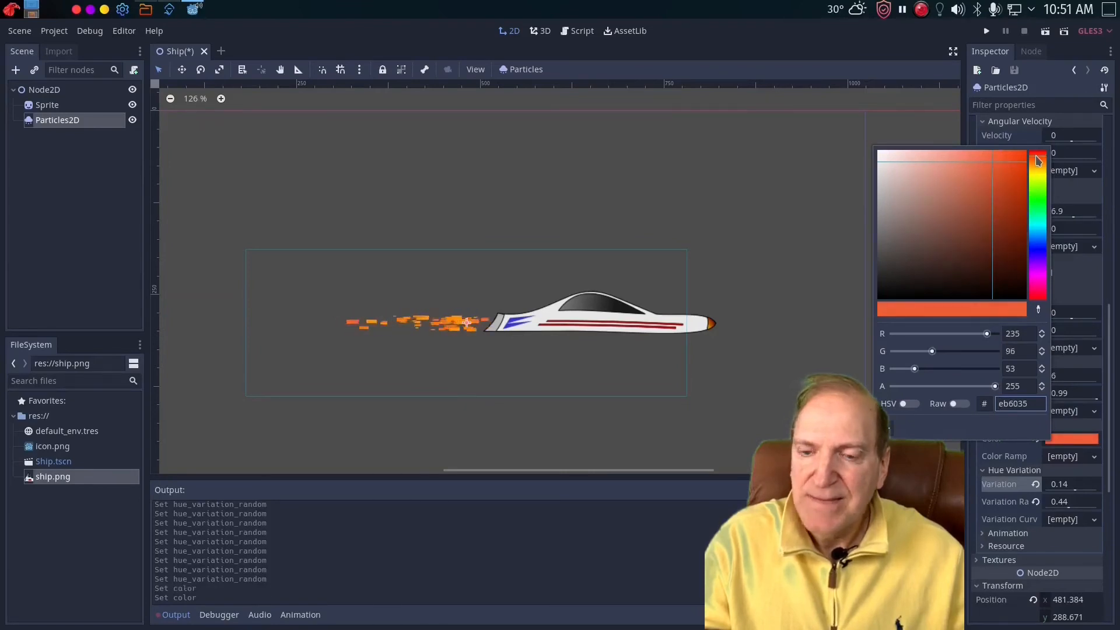
pyautogui.click(1041, 161)
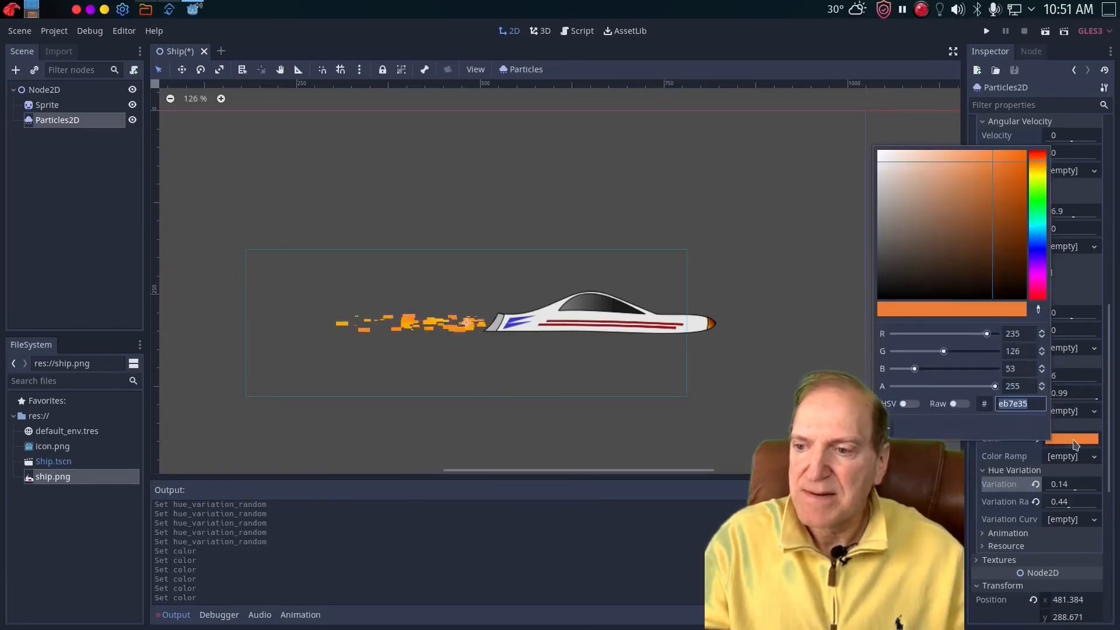
pyautogui.click(1025, 461)
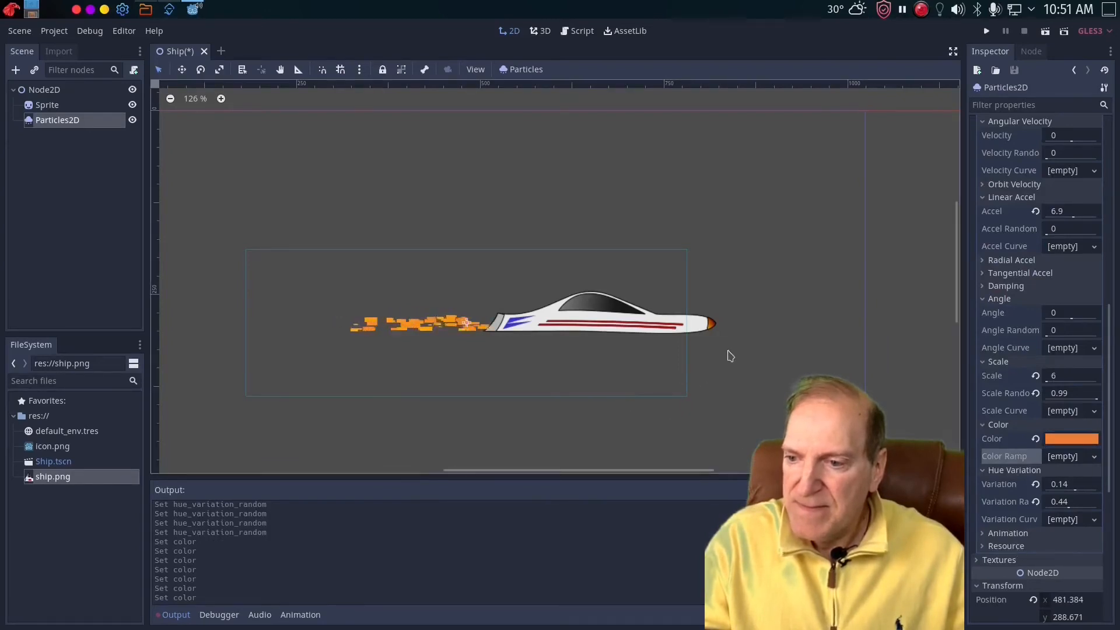
# - Run the project to check the orange exhaust in the game window, and close the window
pyautogui.scroll(-1, 728, 356)
pyautogui.scroll(-10, 728, 356)
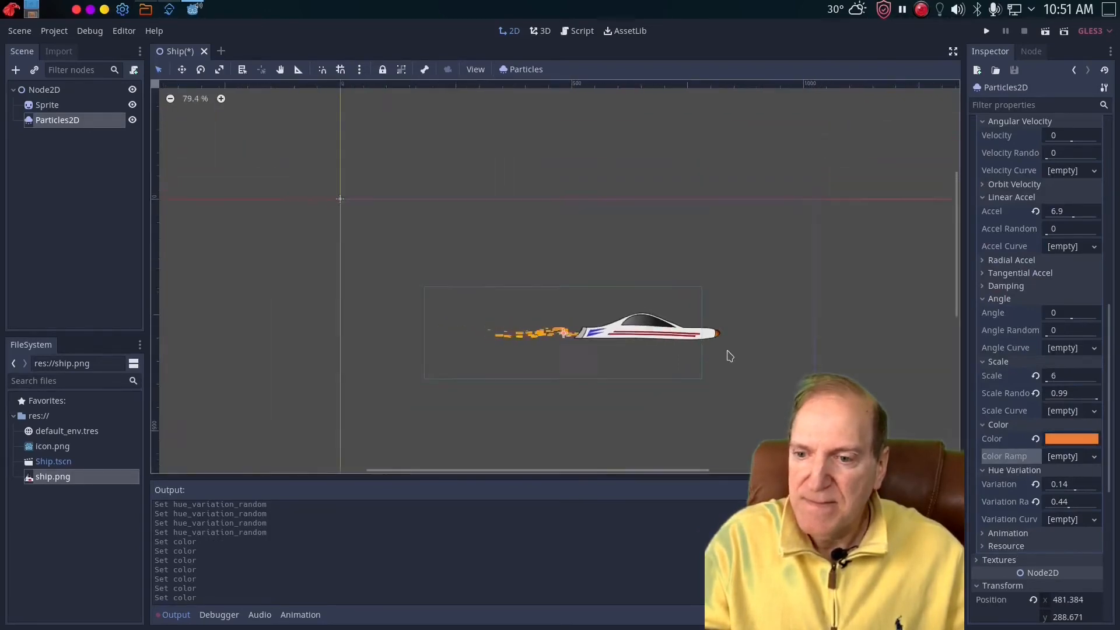
pyautogui.scroll(-1, 729, 357)
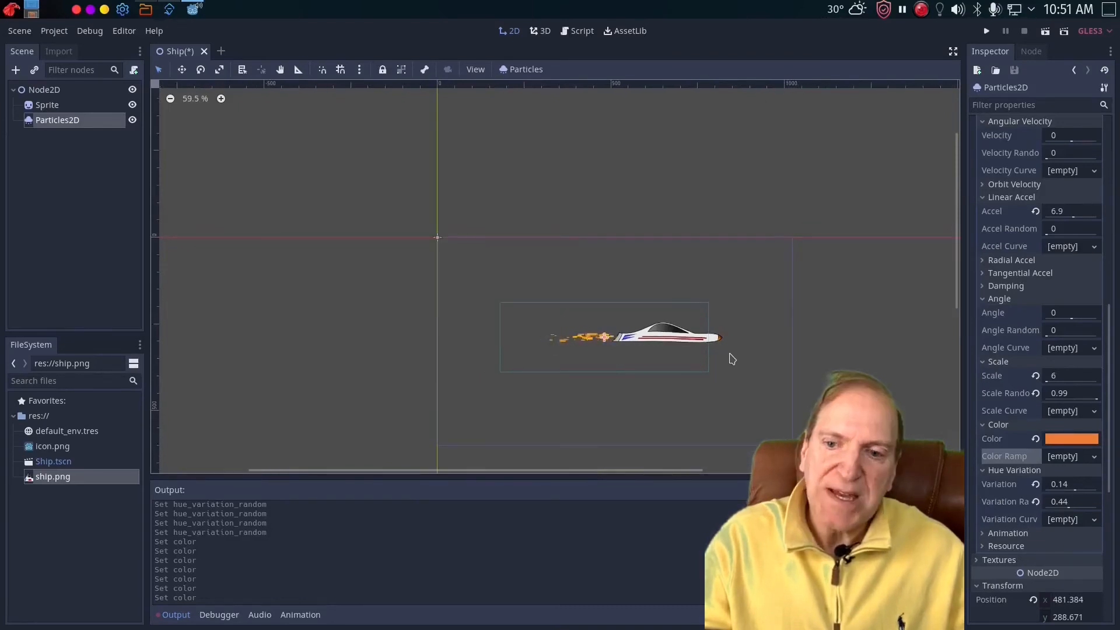
pyautogui.click(749, 365)
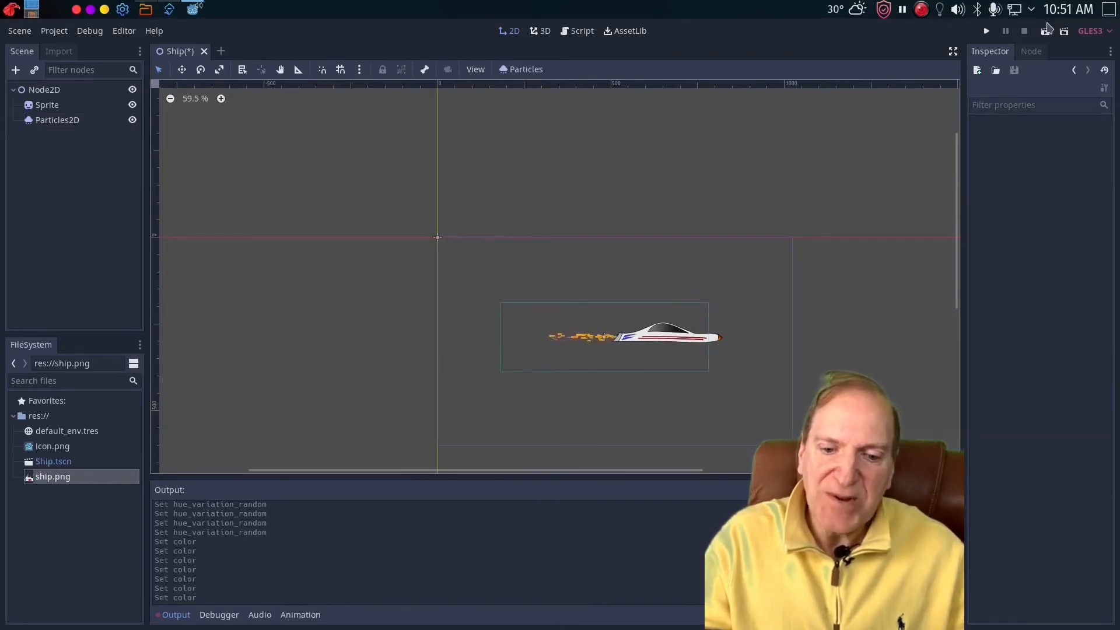
pyautogui.click(986, 31)
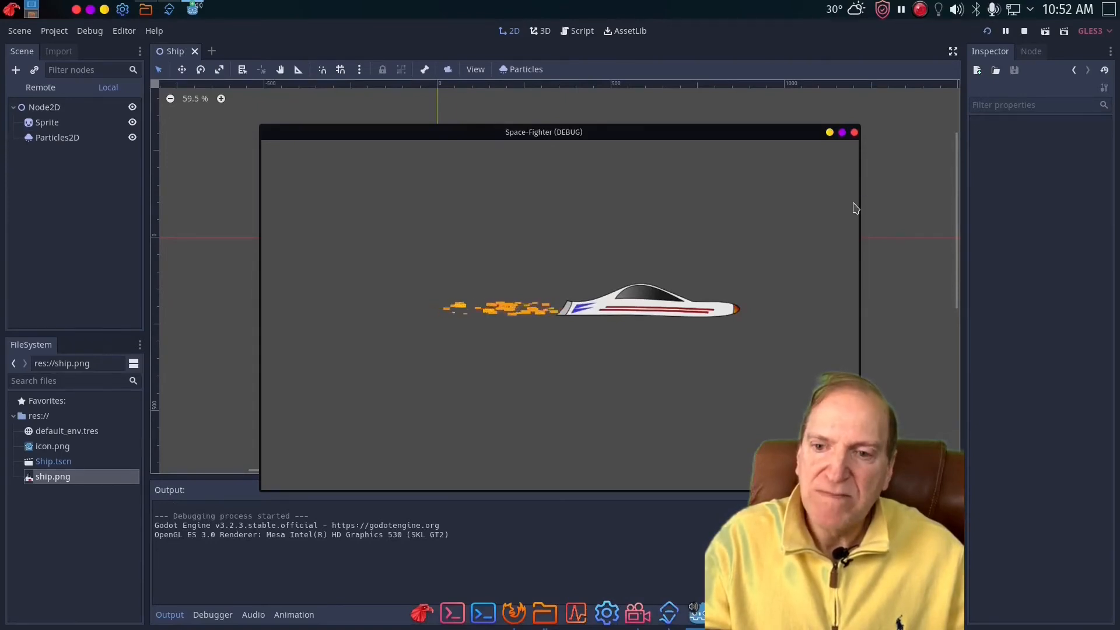
pyautogui.click(854, 133)
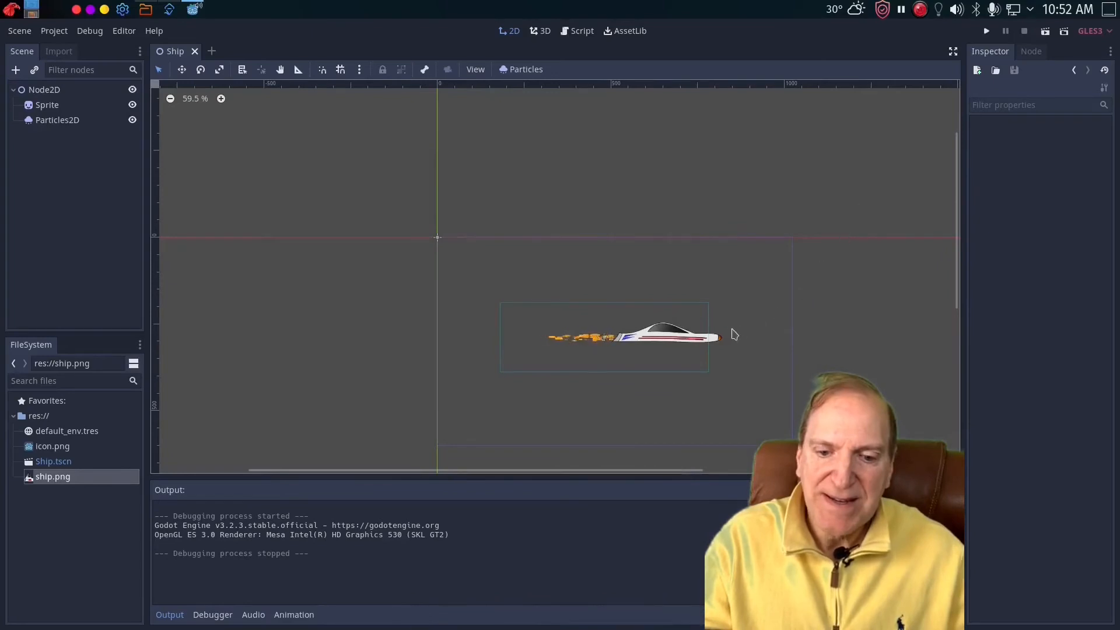
# - Try the process material's angle randomness at 1 and at 0.5
pyautogui.scroll(5, 708, 321)
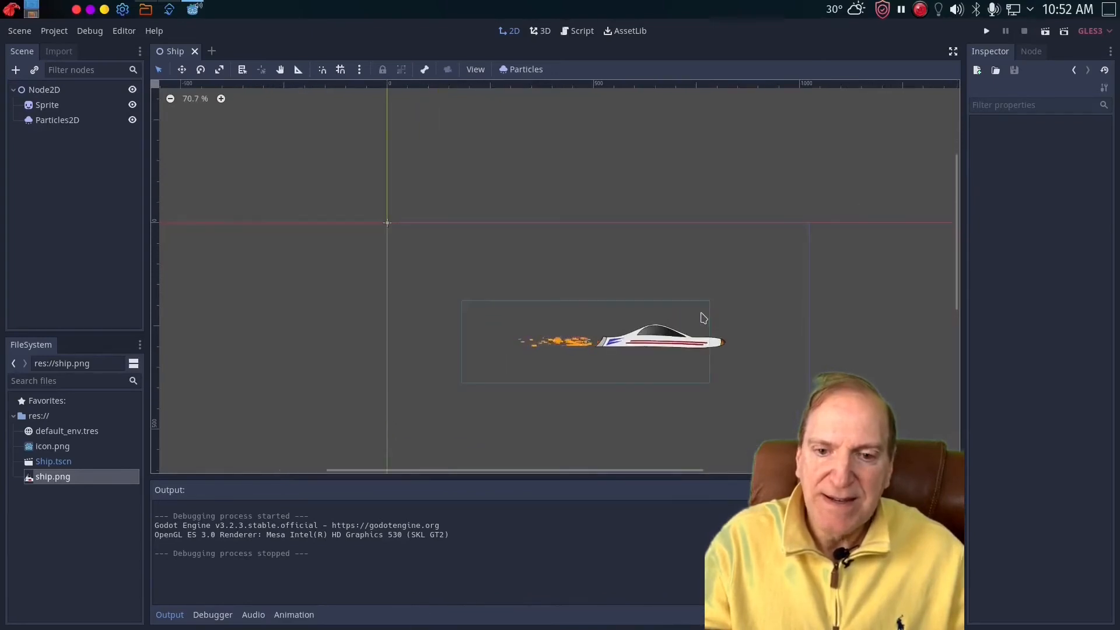
pyautogui.scroll(1, 703, 318)
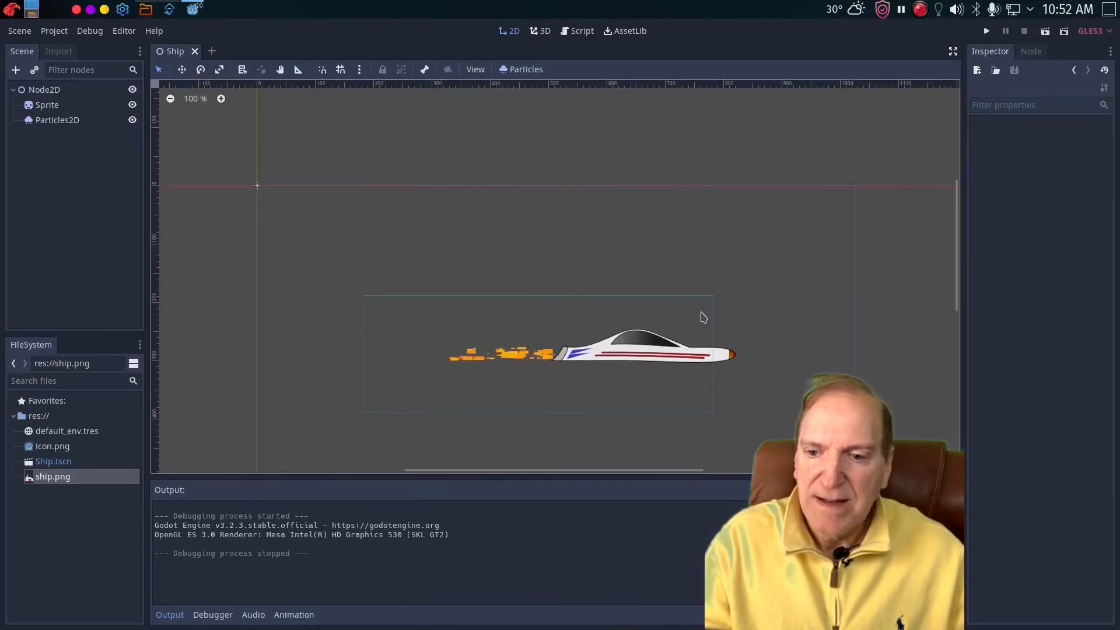
pyautogui.click(694, 318)
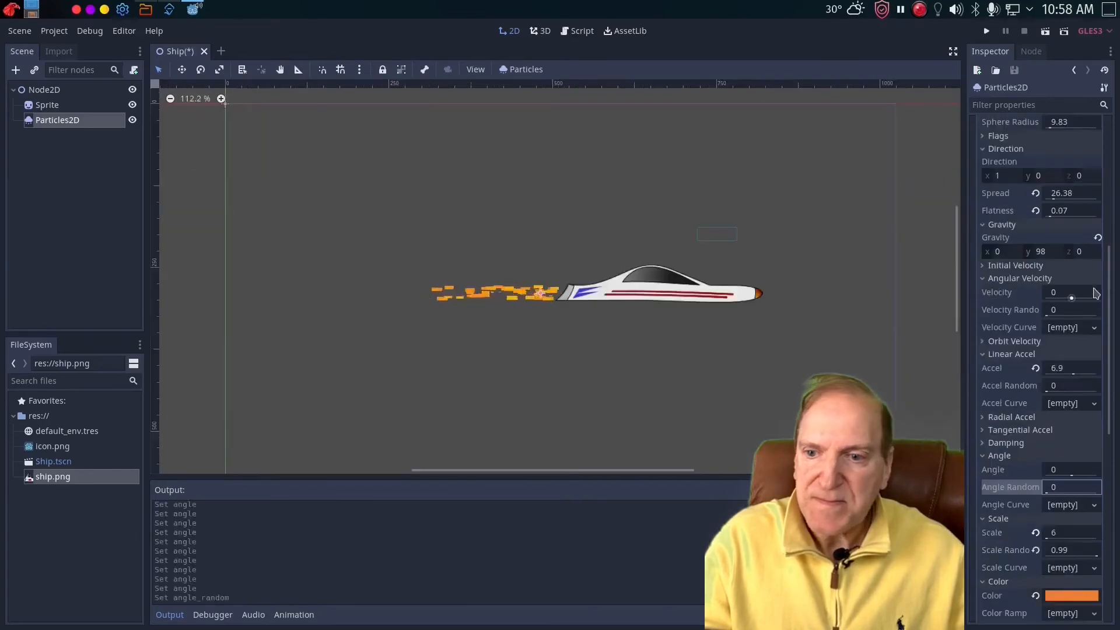
pyautogui.click(1093, 293)
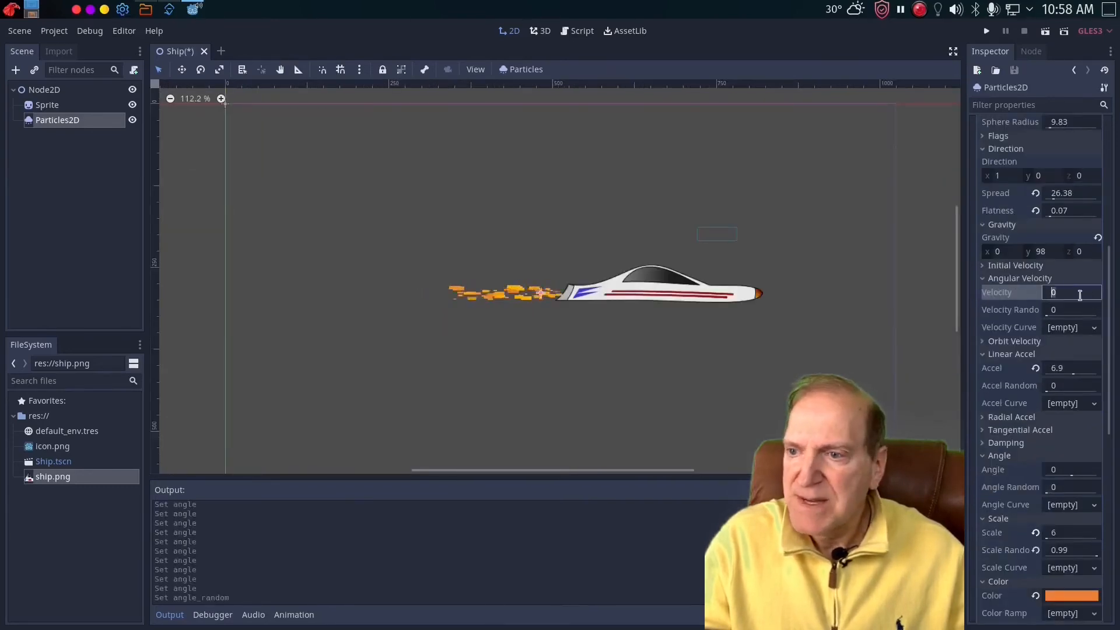
pyautogui.moveTo(1114, 301); pyautogui.dragTo(1112, 347)
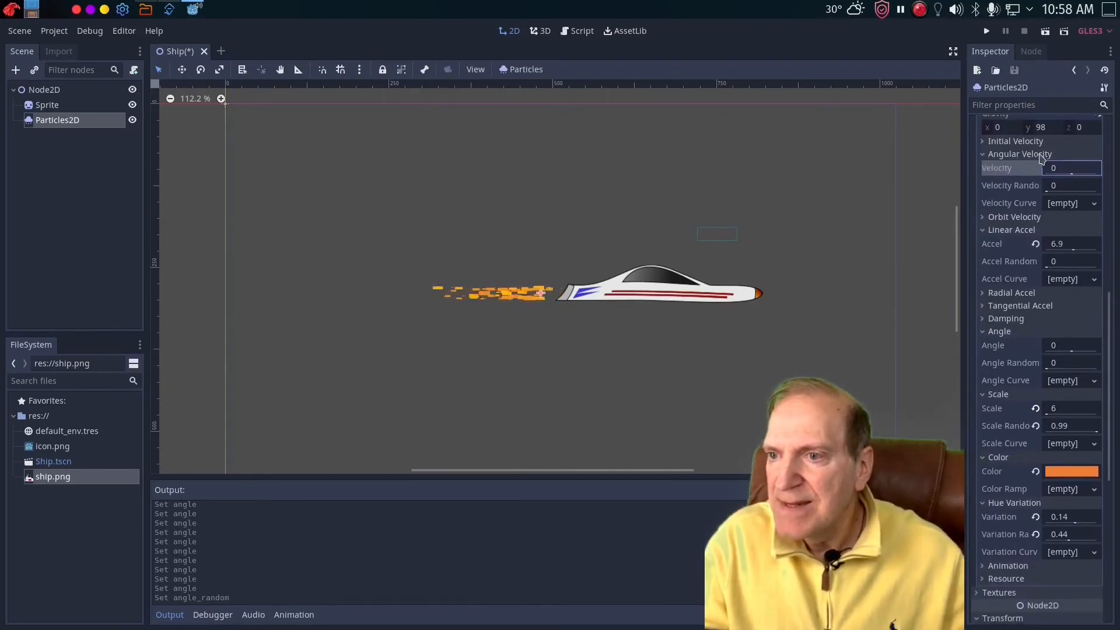
pyautogui.click(986, 333)
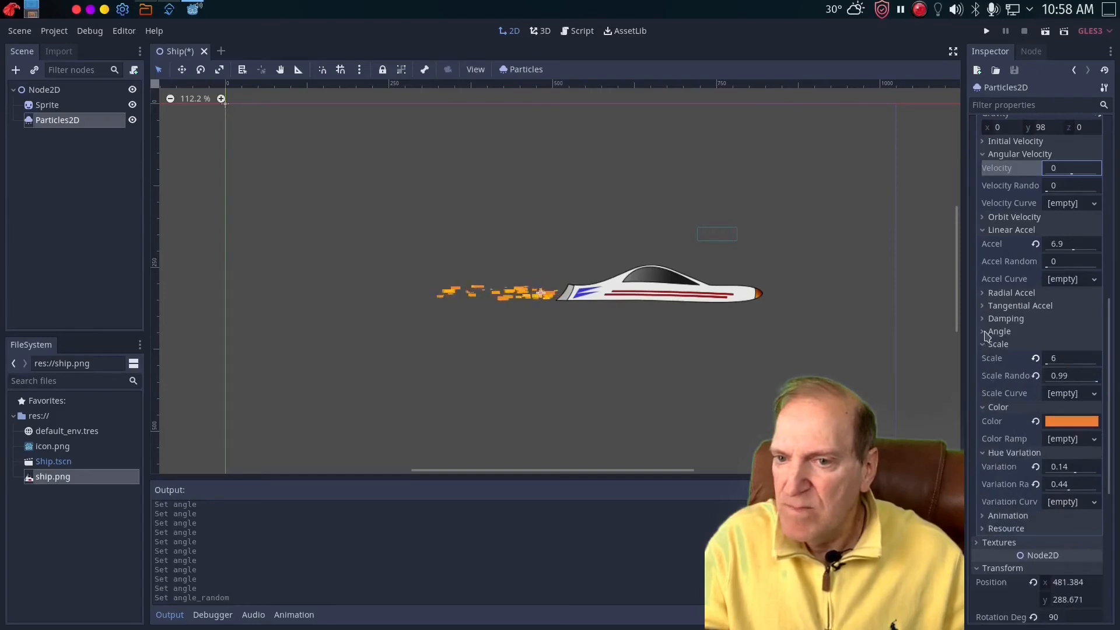
pyautogui.click(986, 333)
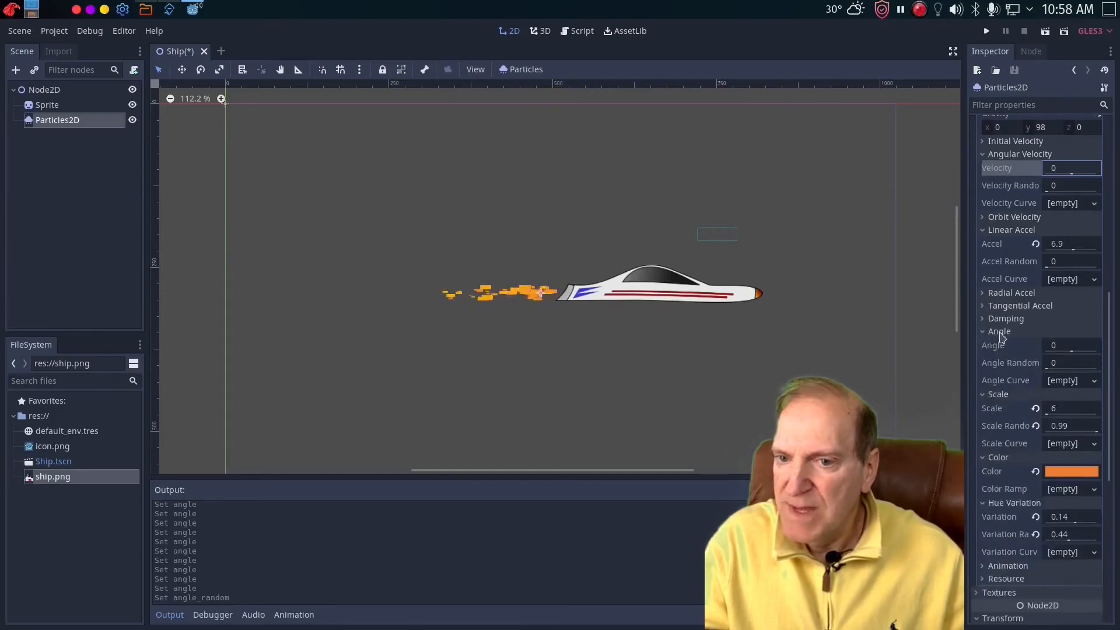
pyautogui.click(1055, 364)
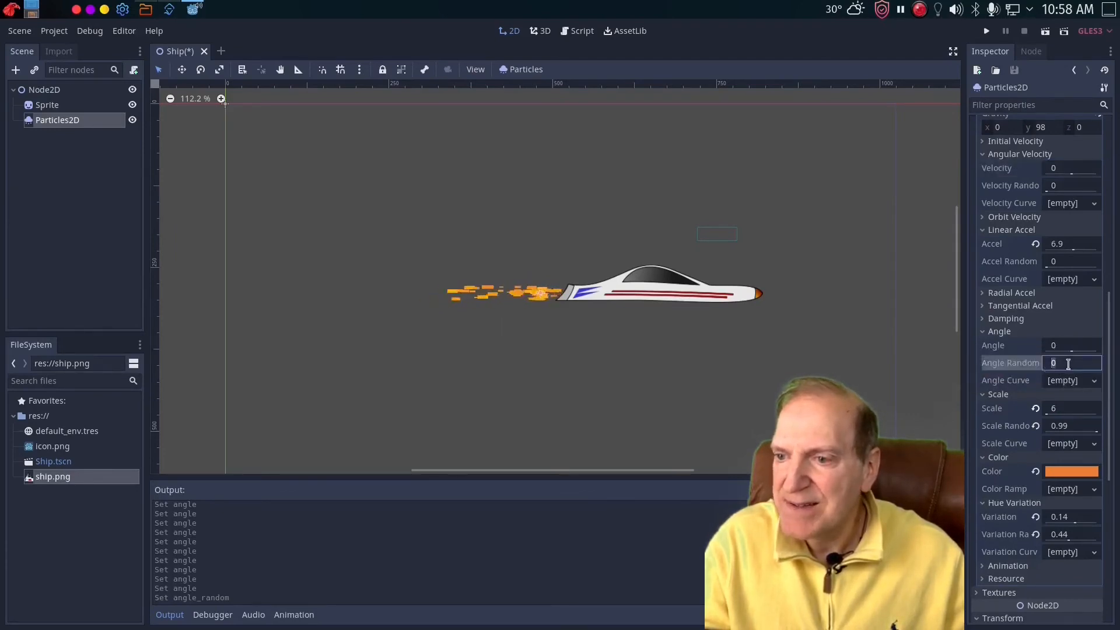
pyautogui.press('Return')
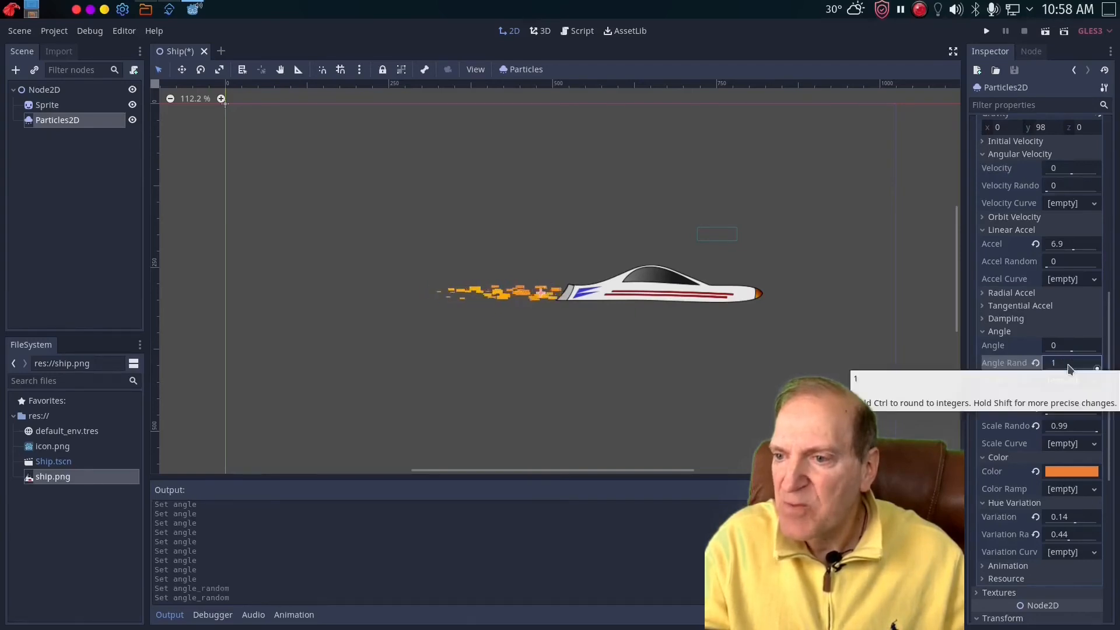
pyautogui.click(1060, 363)
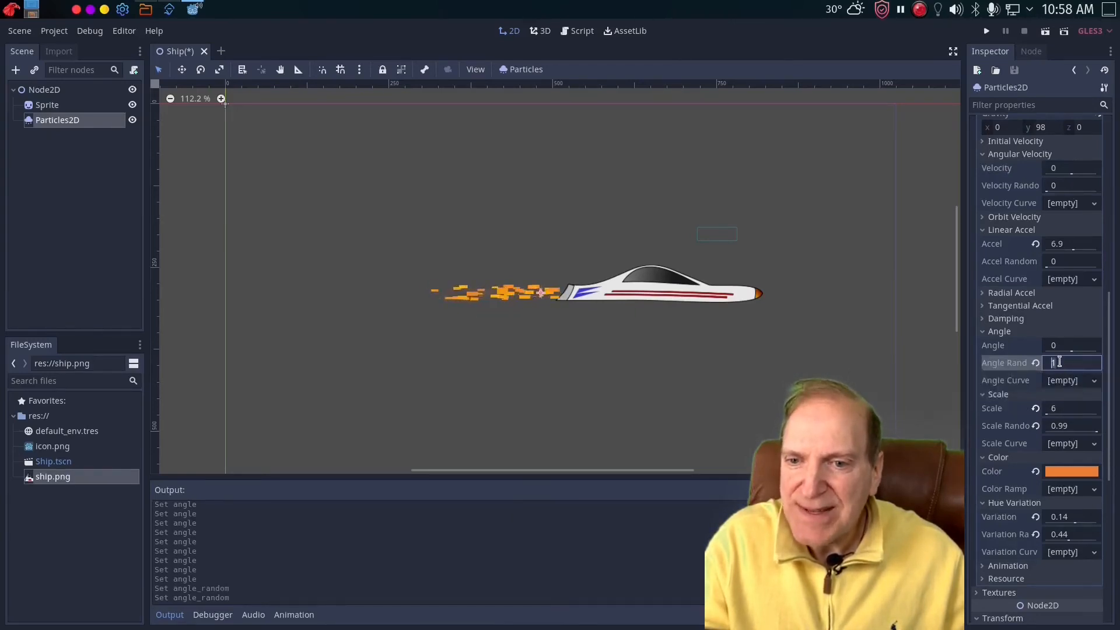
pyautogui.write('.5')
pyautogui.press('Return')
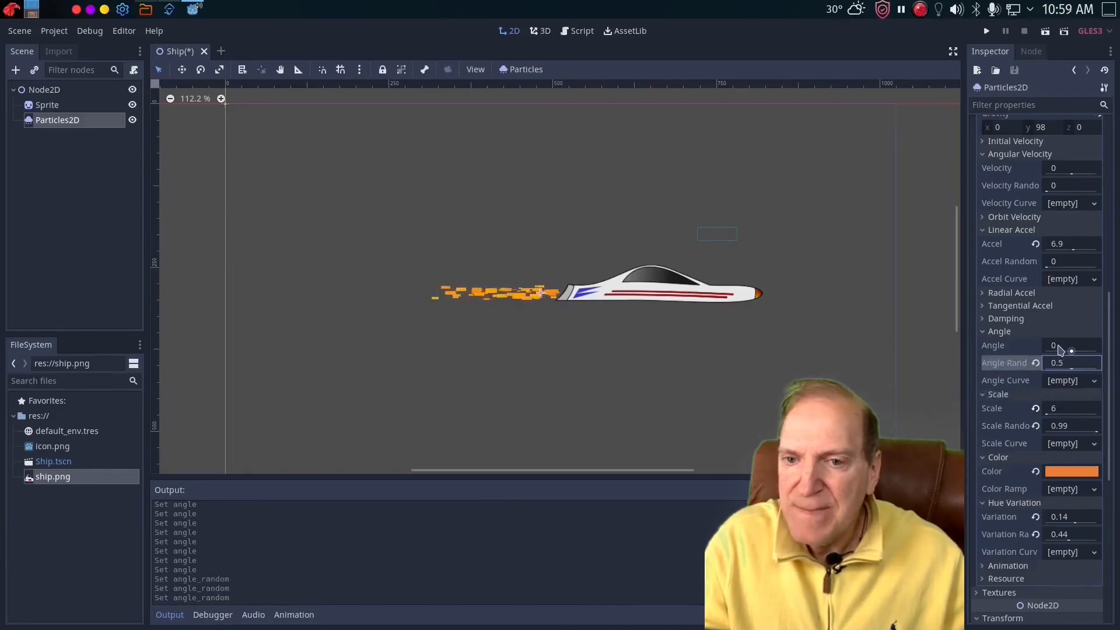
# - Set the particle angle to 45 and bring the angle randomness down to 0
pyautogui.click(1060, 349)
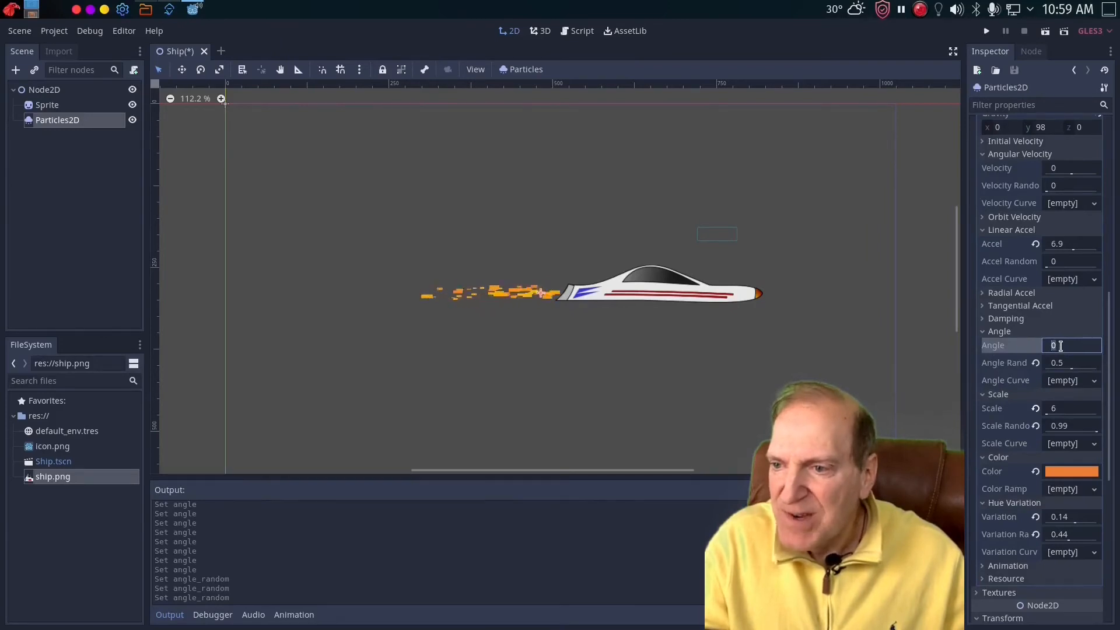
pyautogui.write('45')
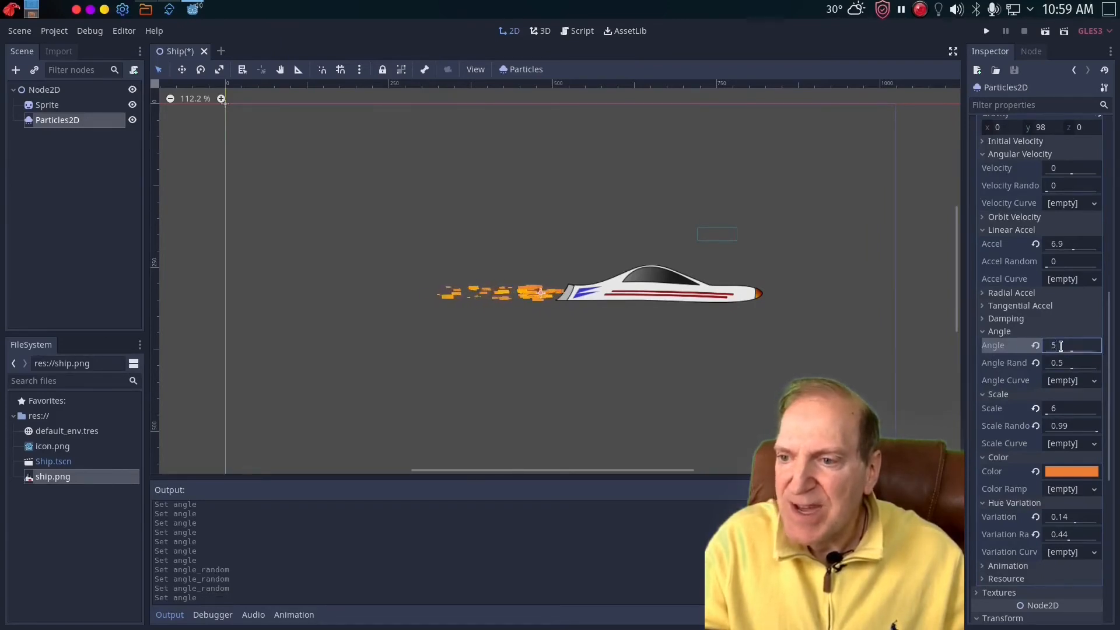
pyautogui.press('Return')
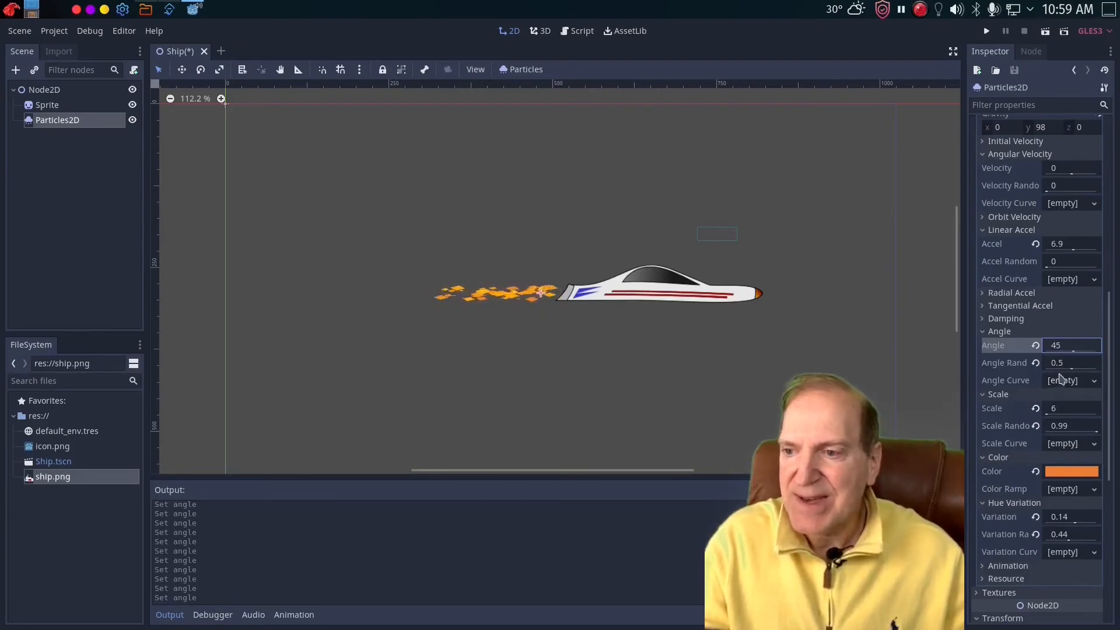
pyautogui.moveTo(1071, 368); pyautogui.dragTo(1047, 371)
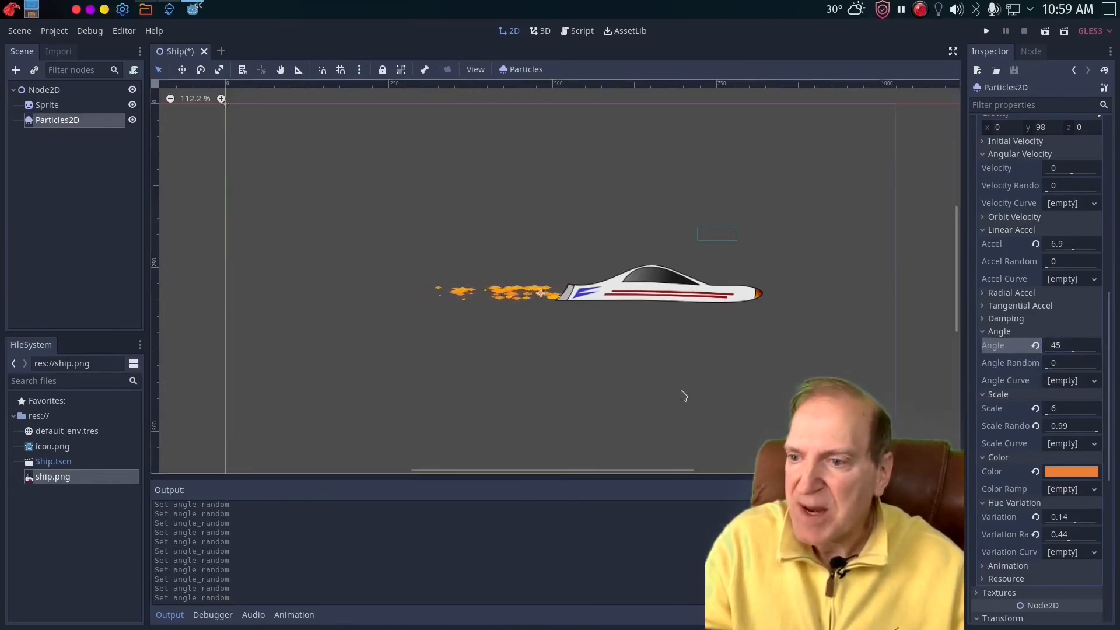
# - Save the Ship scene, run the project to check the rotated particles, and close the game window
pyautogui.scroll(-7, 676, 377)
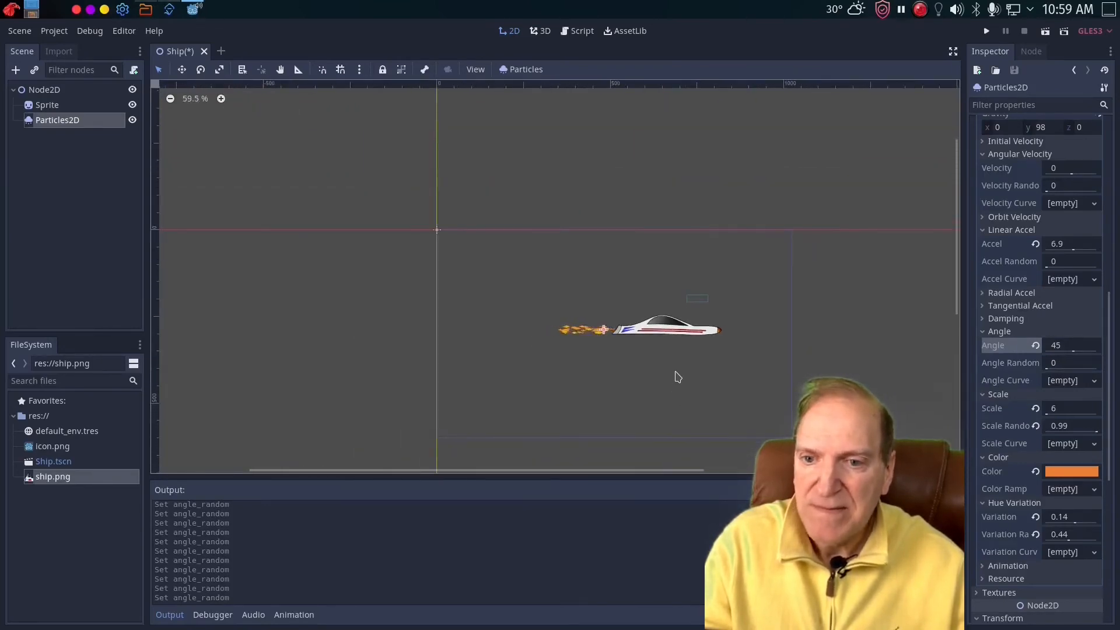
pyautogui.click(675, 377)
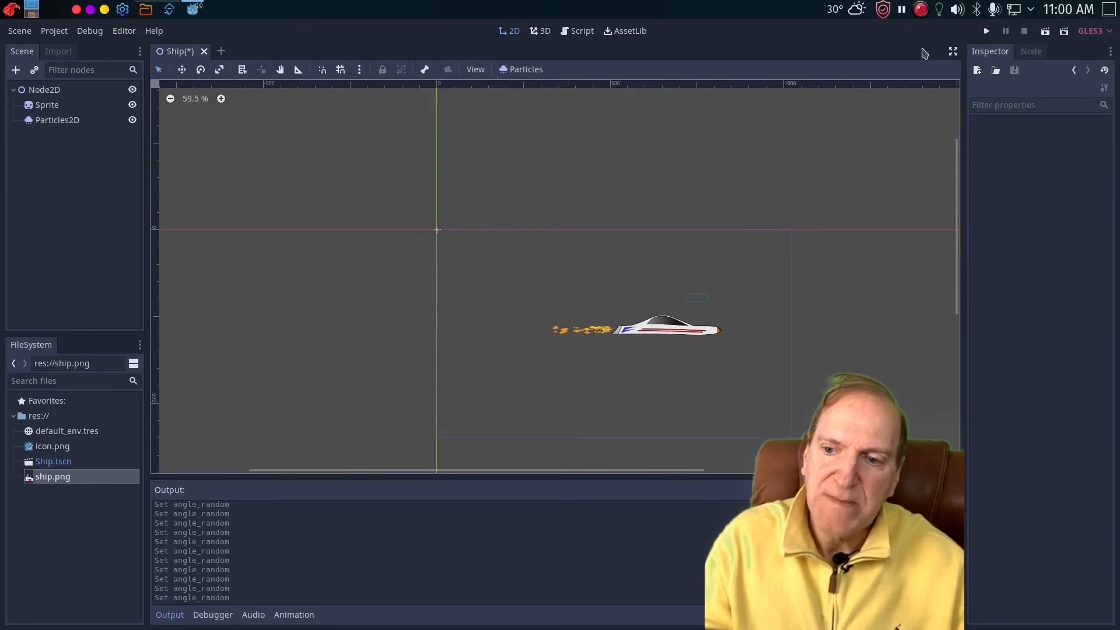
pyautogui.hotkey('ctrl', 's')
pyautogui.click(987, 33)
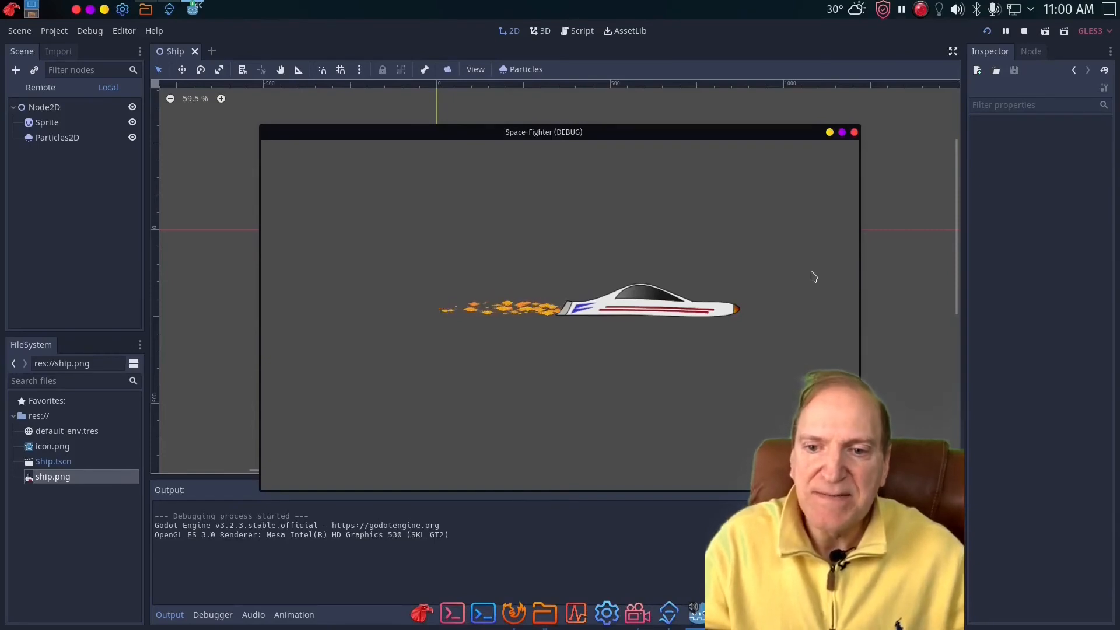
pyautogui.click(855, 133)
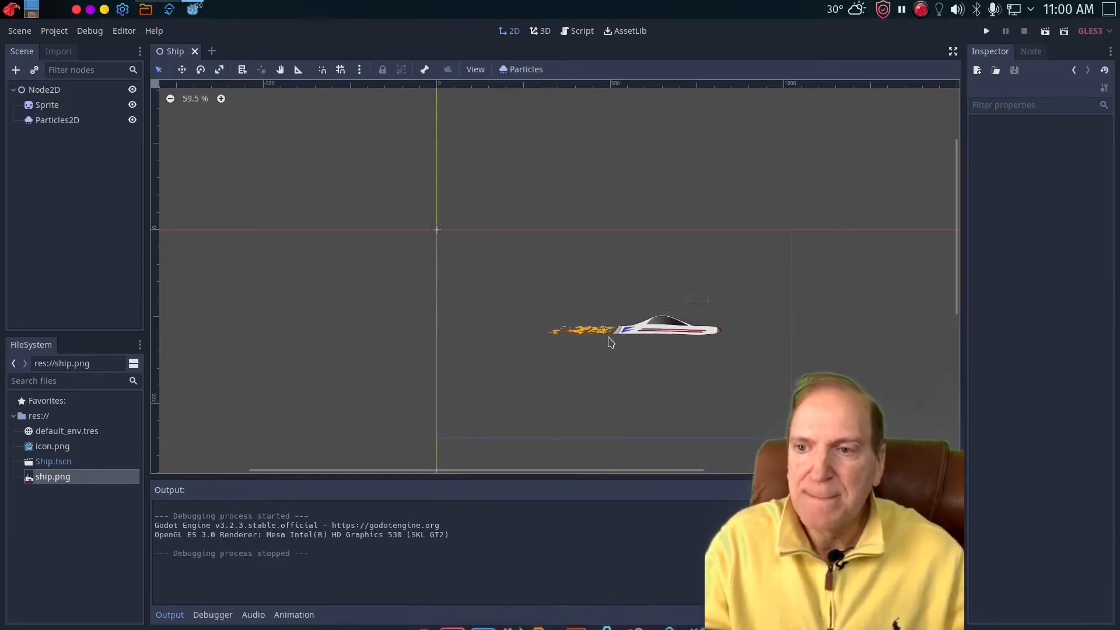
# - Nudge the Particles2D emitter slightly to line up with the ship's tail, and deselect it
pyautogui.scroll(3, 593, 337)
pyautogui.scroll(4, 593, 337)
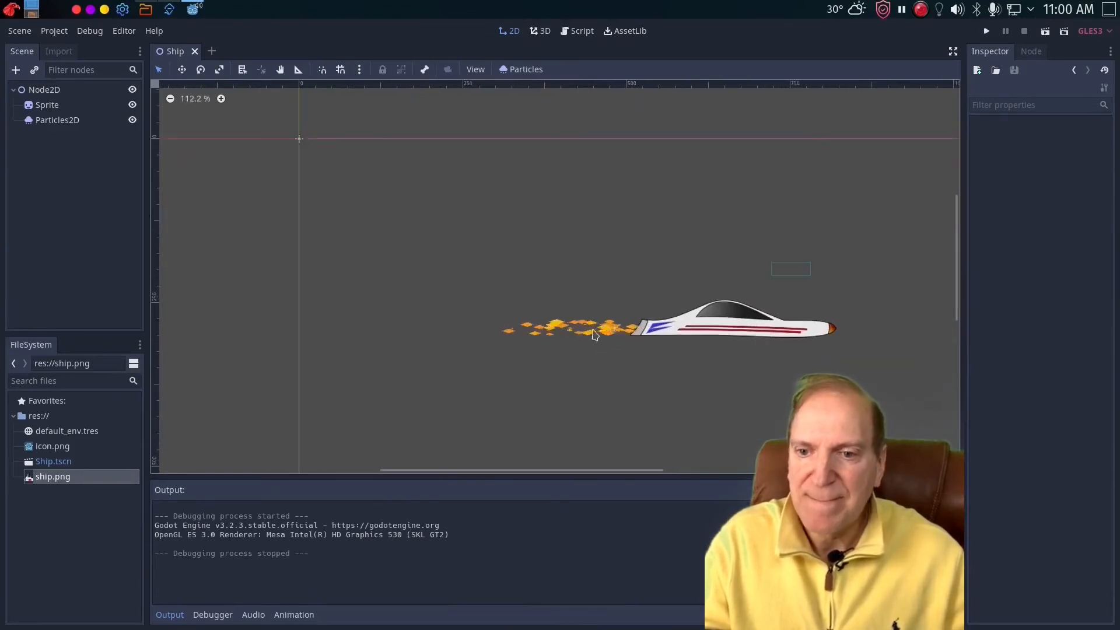
pyautogui.click(615, 333)
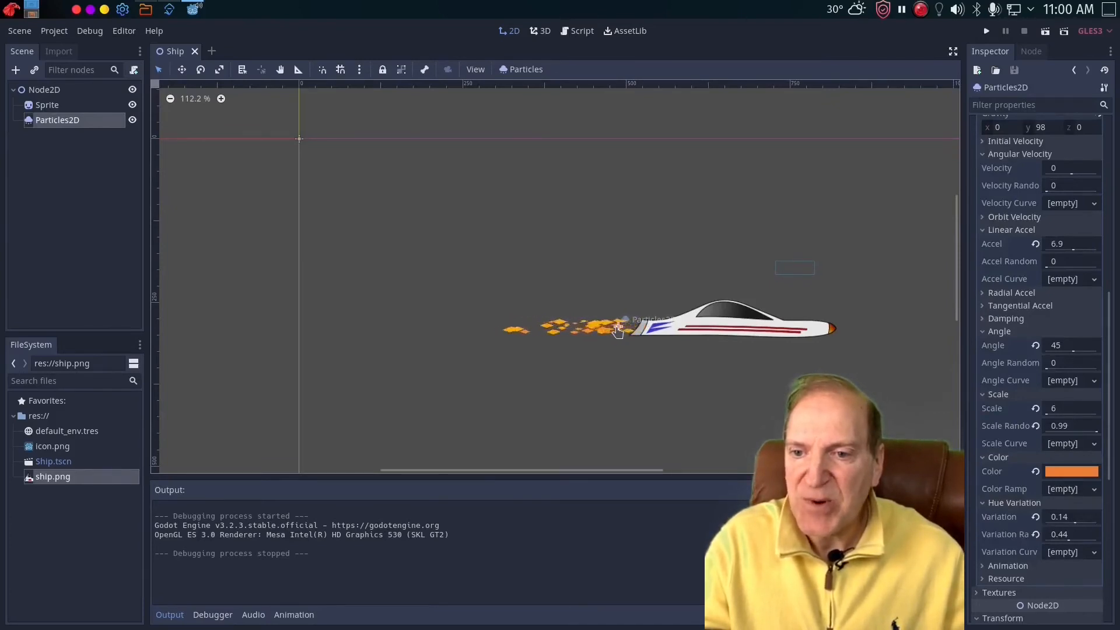
pyautogui.moveTo(618, 331); pyautogui.dragTo(609, 337)
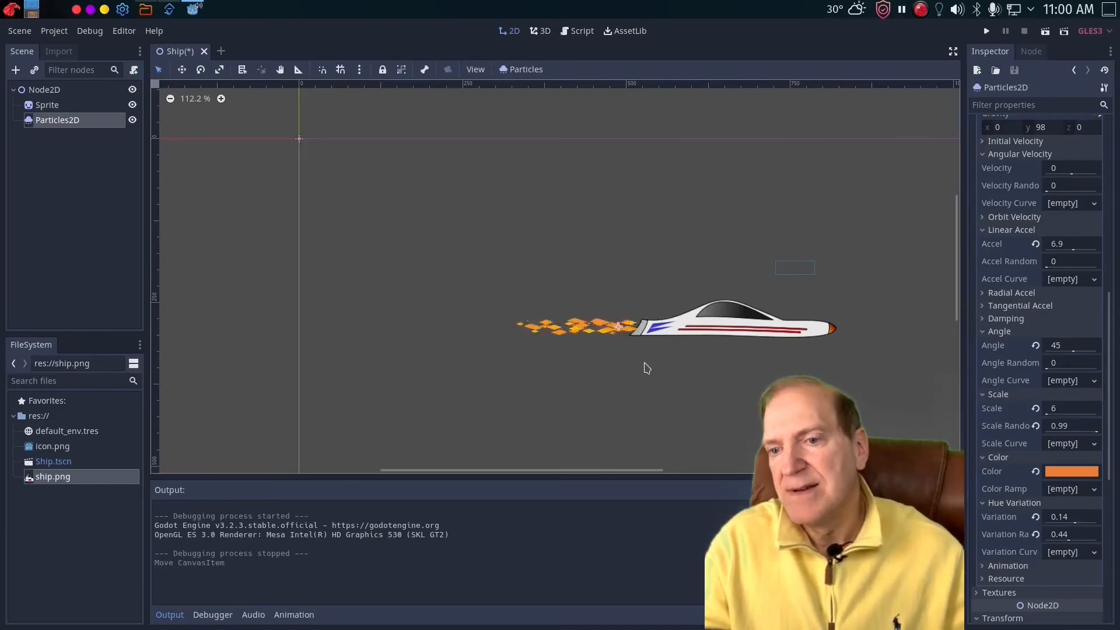
pyautogui.scroll(-1, 646, 368)
pyautogui.scroll(-10, 647, 368)
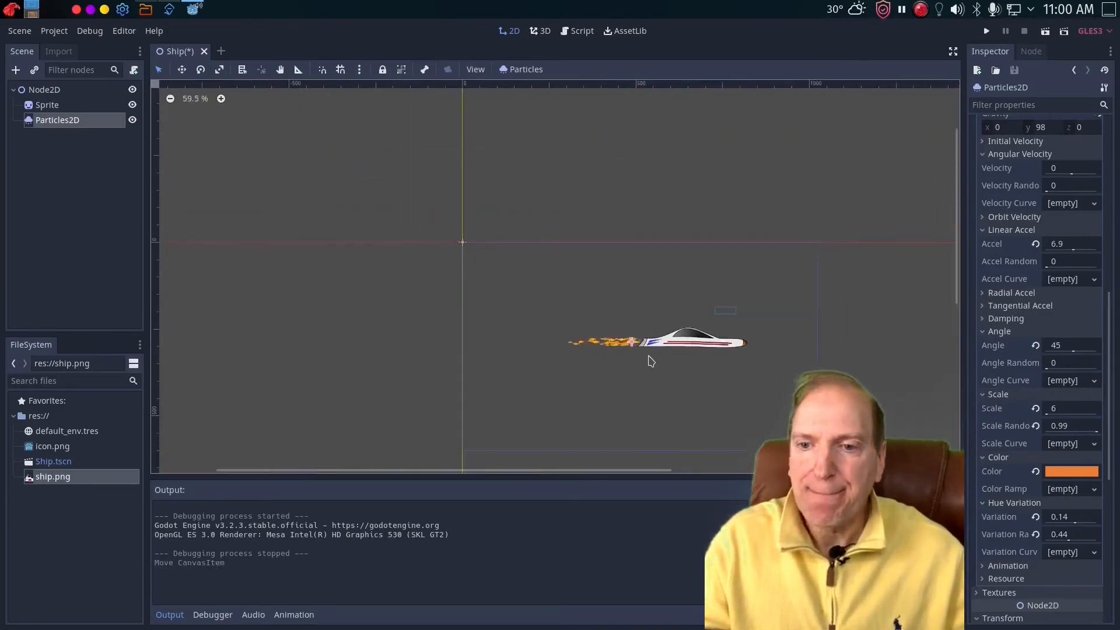
pyautogui.click(651, 361)
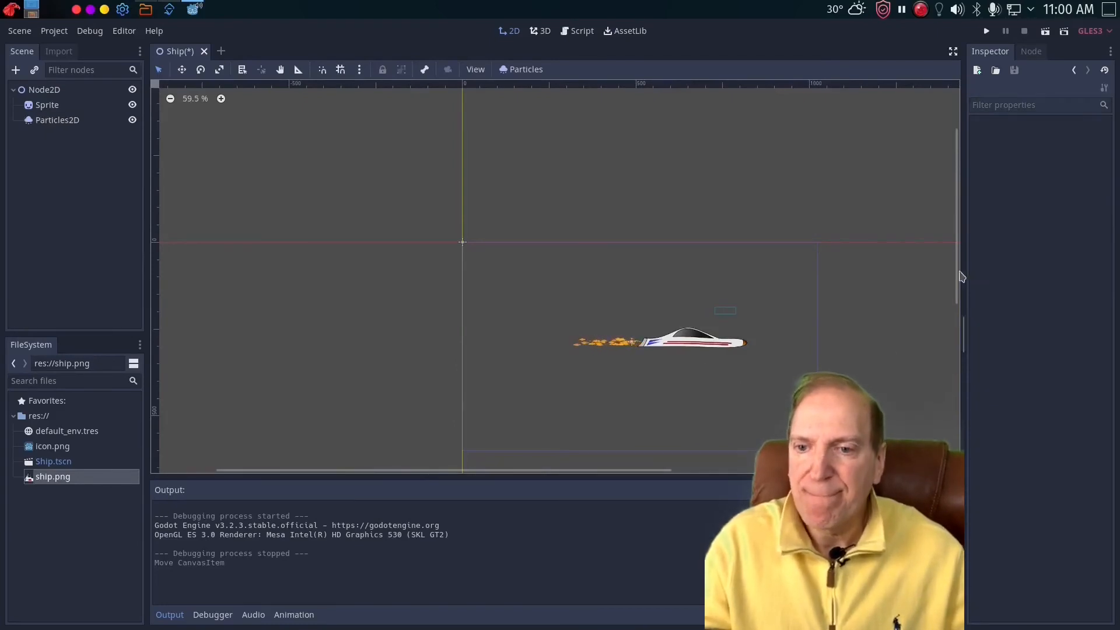
# - Assign a new GradientTexture to the color ramp of the exhaust's particle material
pyautogui.moveTo(957, 276); pyautogui.dragTo(957, 324)
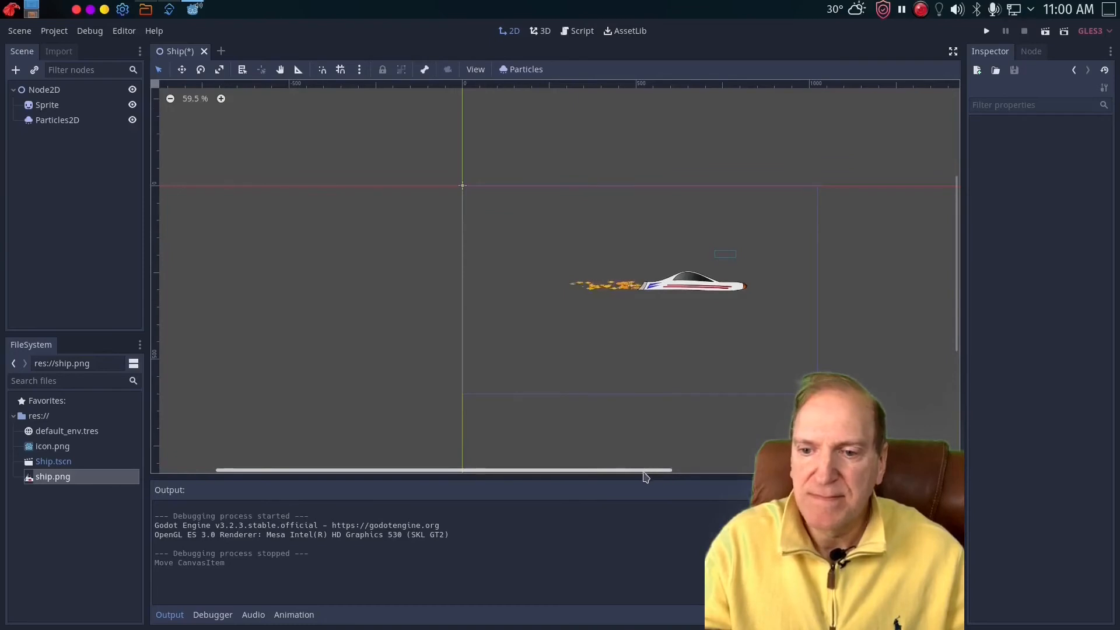
pyautogui.moveTo(643, 475); pyautogui.dragTo(726, 466)
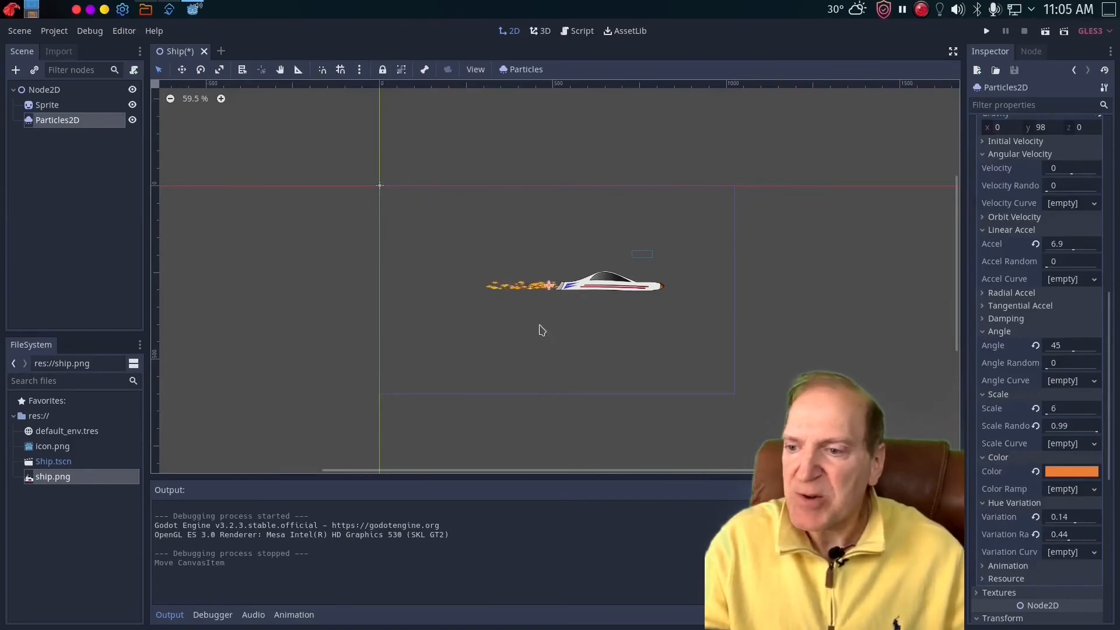
pyautogui.scroll(3, 542, 330)
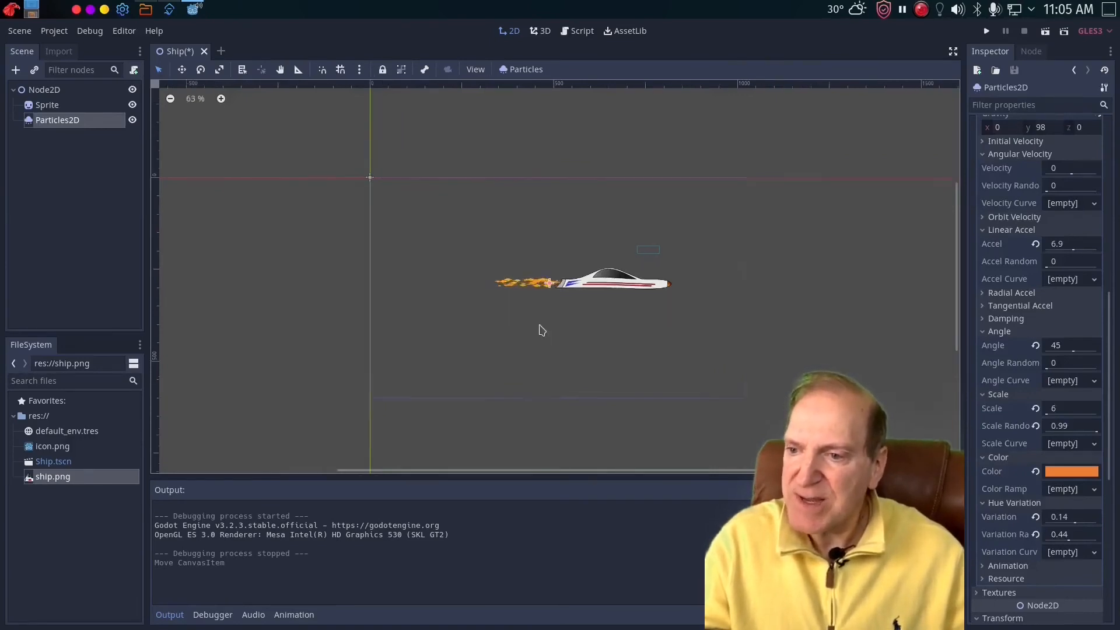
pyautogui.scroll(3, 538, 328)
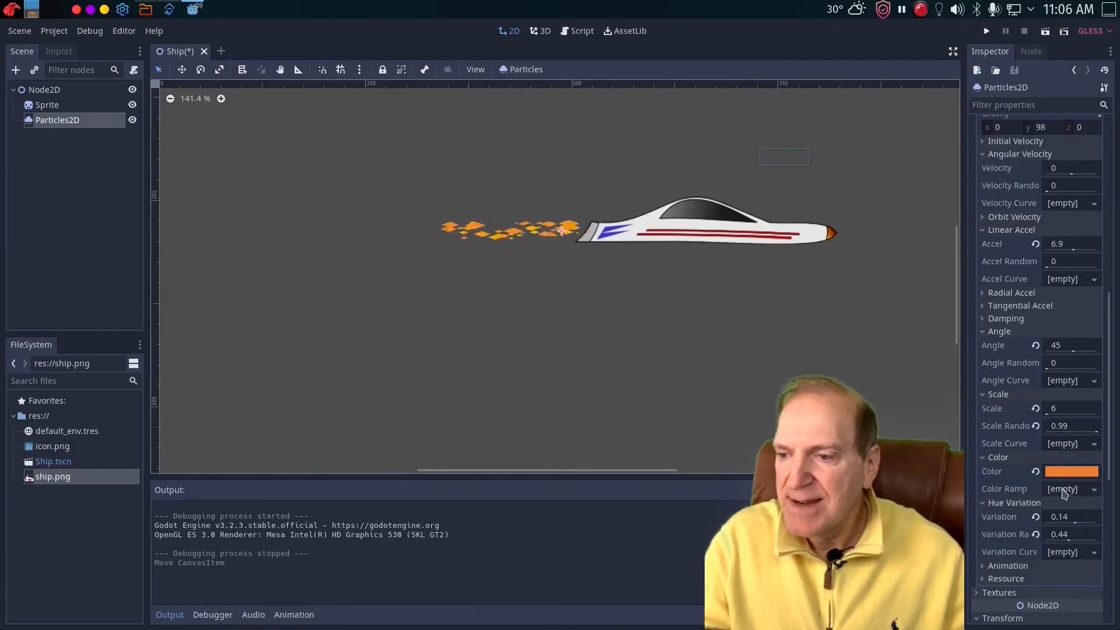
pyautogui.click(1081, 491)
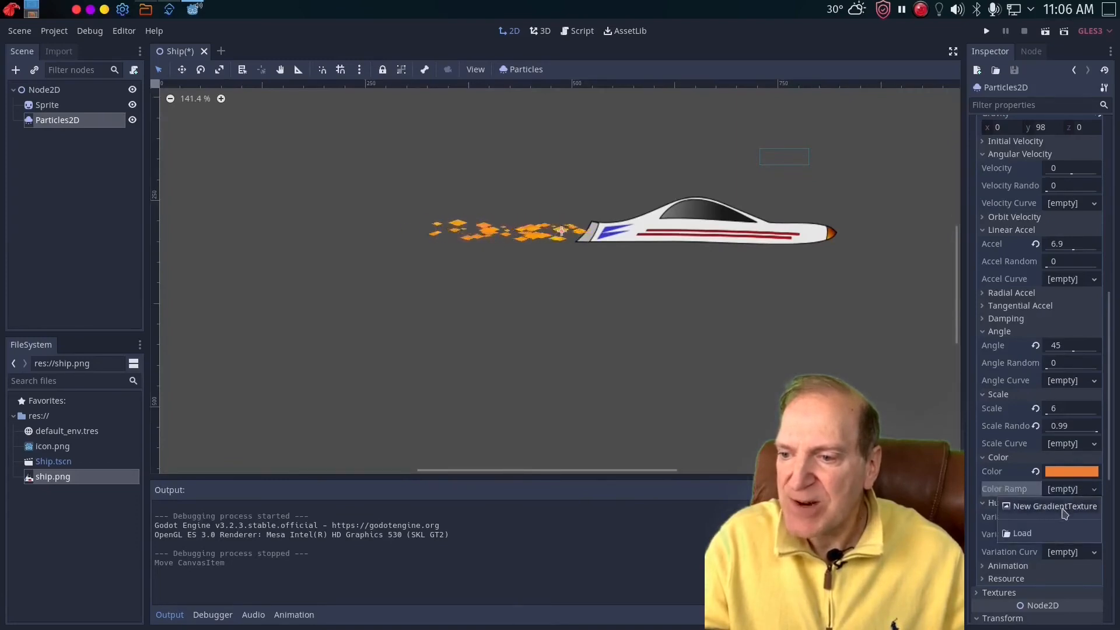
pyautogui.click(1065, 507)
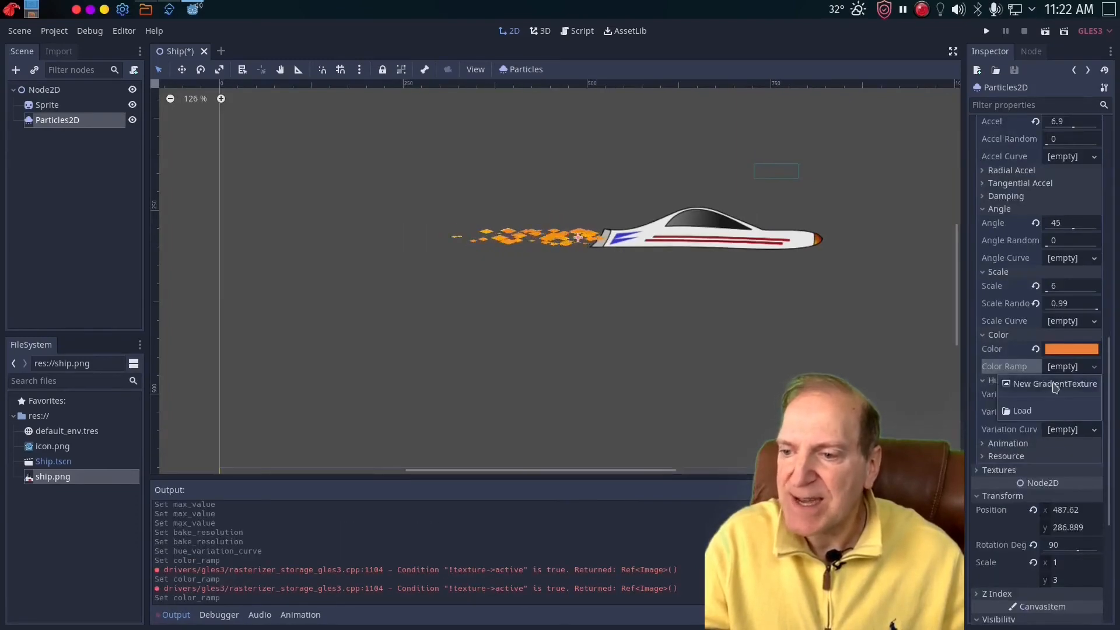
pyautogui.click(1056, 385)
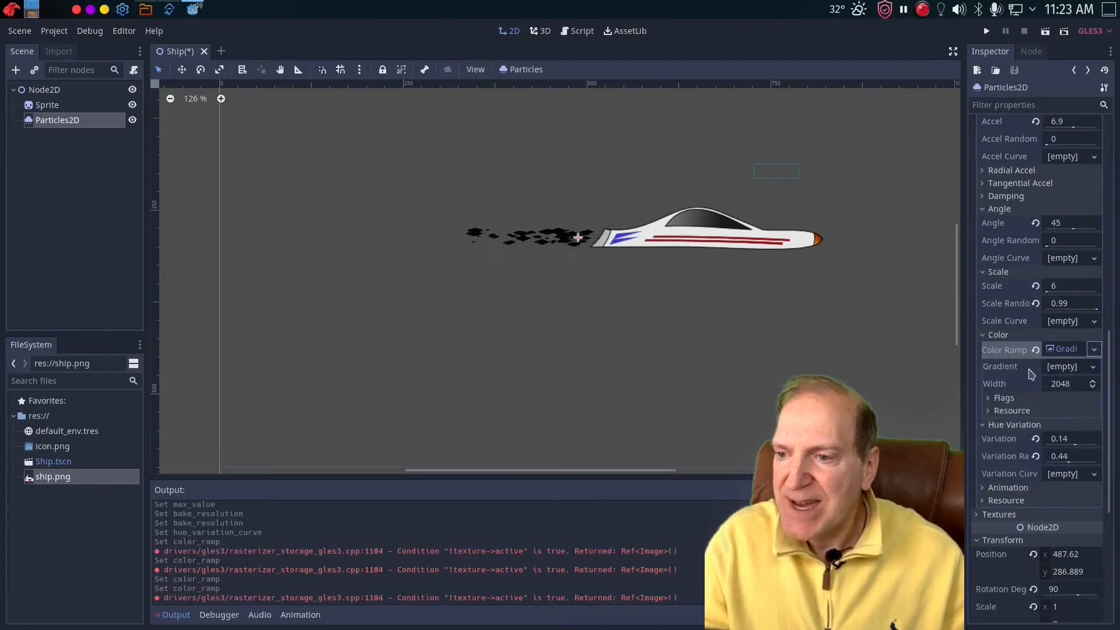
# - Create a new Gradient inside the color ramp's texture and open it for editing
pyautogui.click(1082, 367)
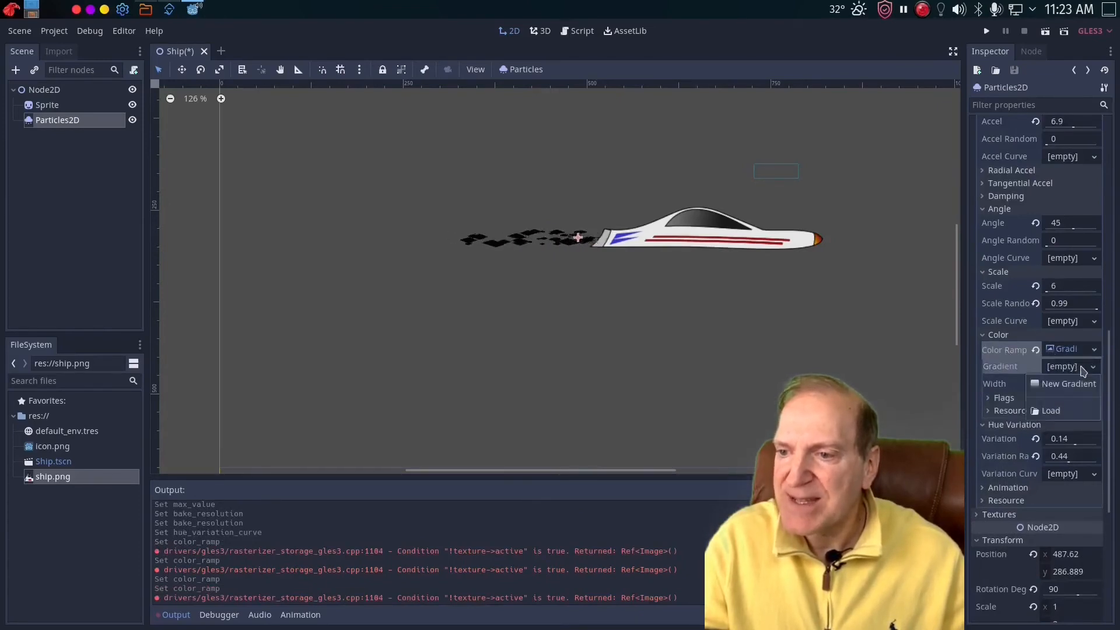
pyautogui.click(1055, 385)
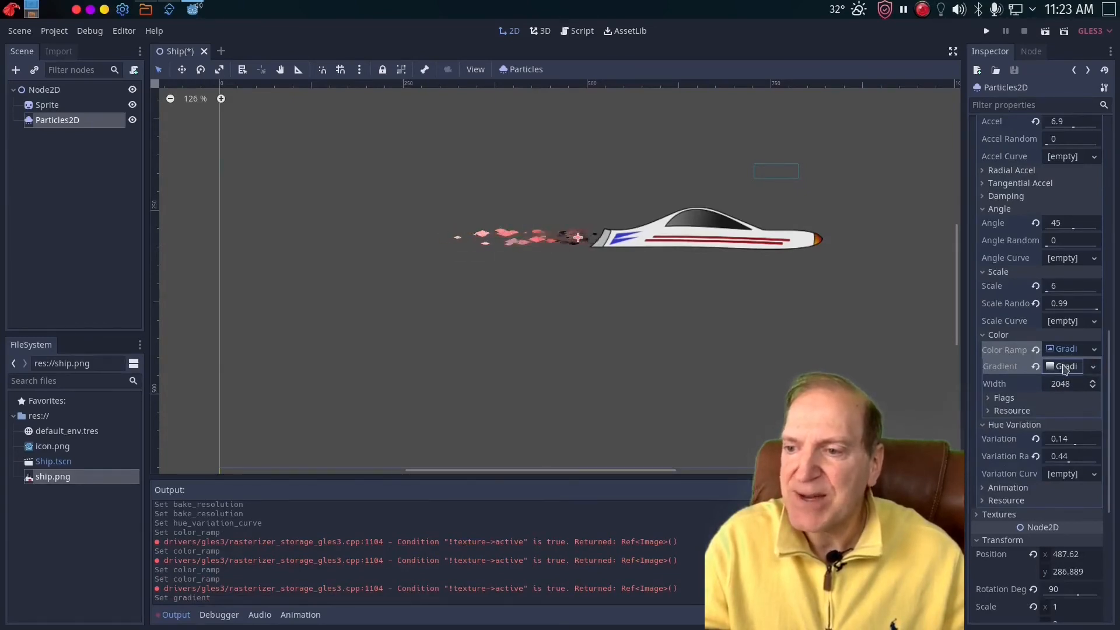
pyautogui.click(1095, 369)
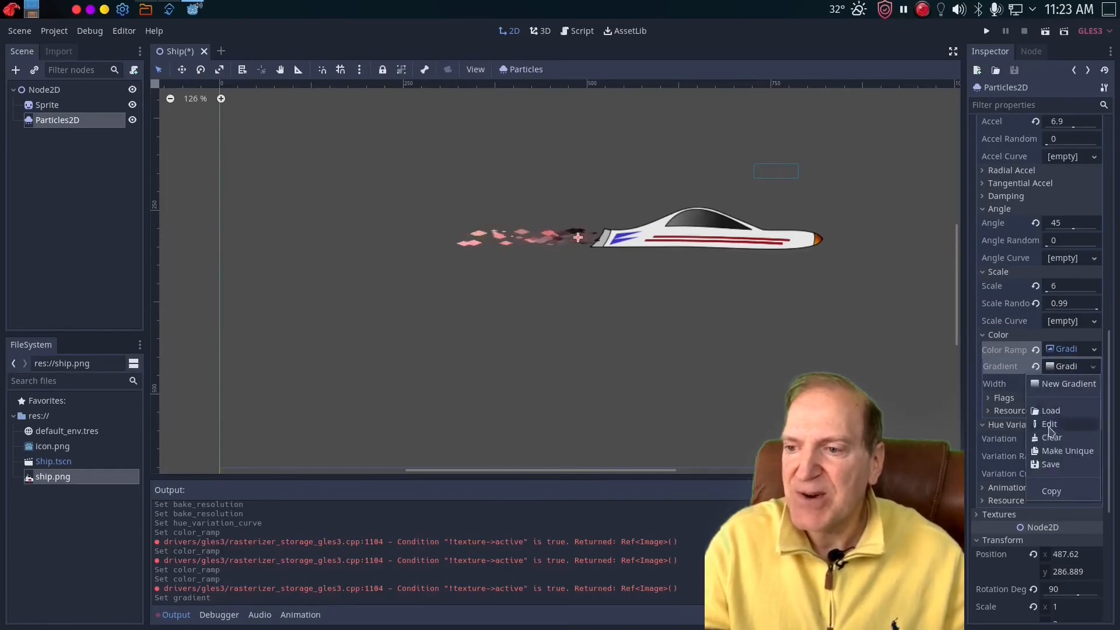
pyautogui.click(1067, 370)
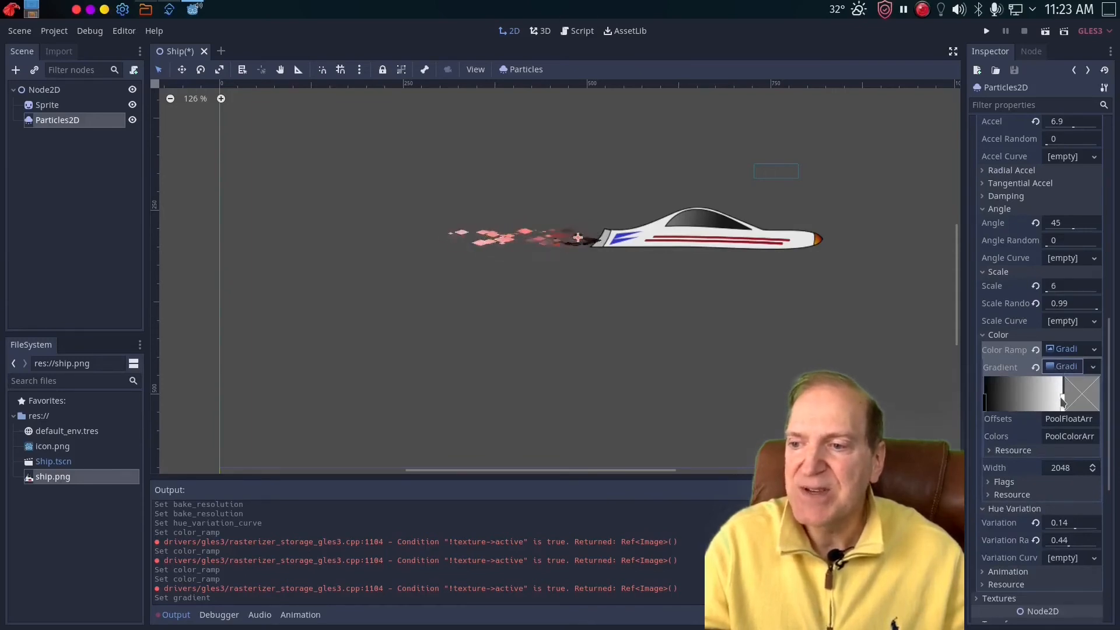
# - Set the color of the gradient's first stop to bright red fb1919
pyautogui.click(987, 404)
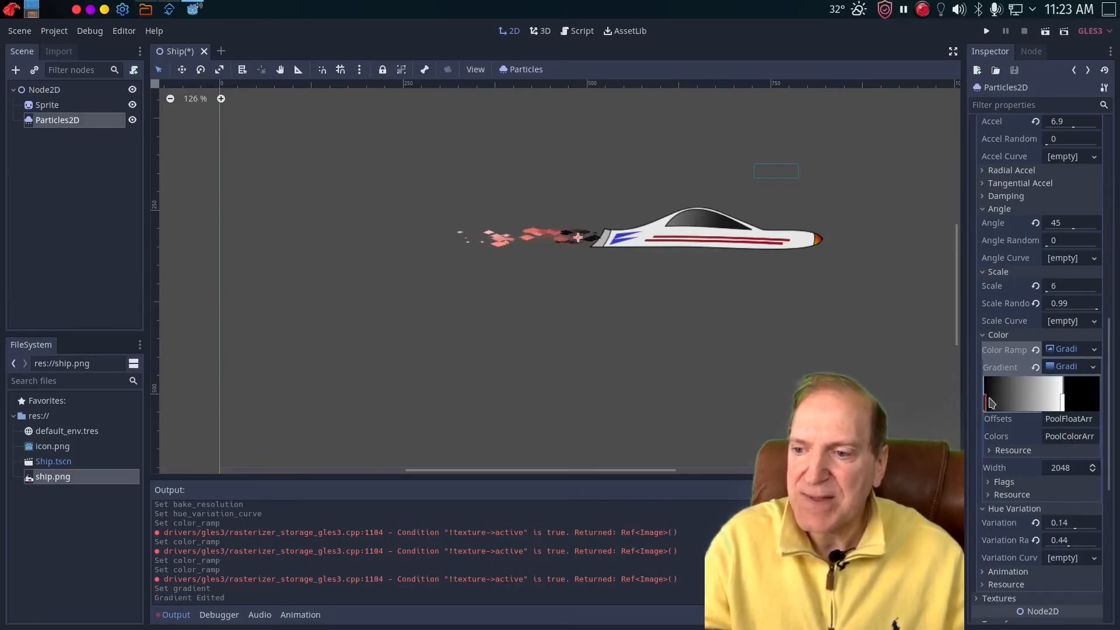
pyautogui.moveTo(990, 403); pyautogui.dragTo(988, 405)
pyautogui.doubleClick(988, 404)
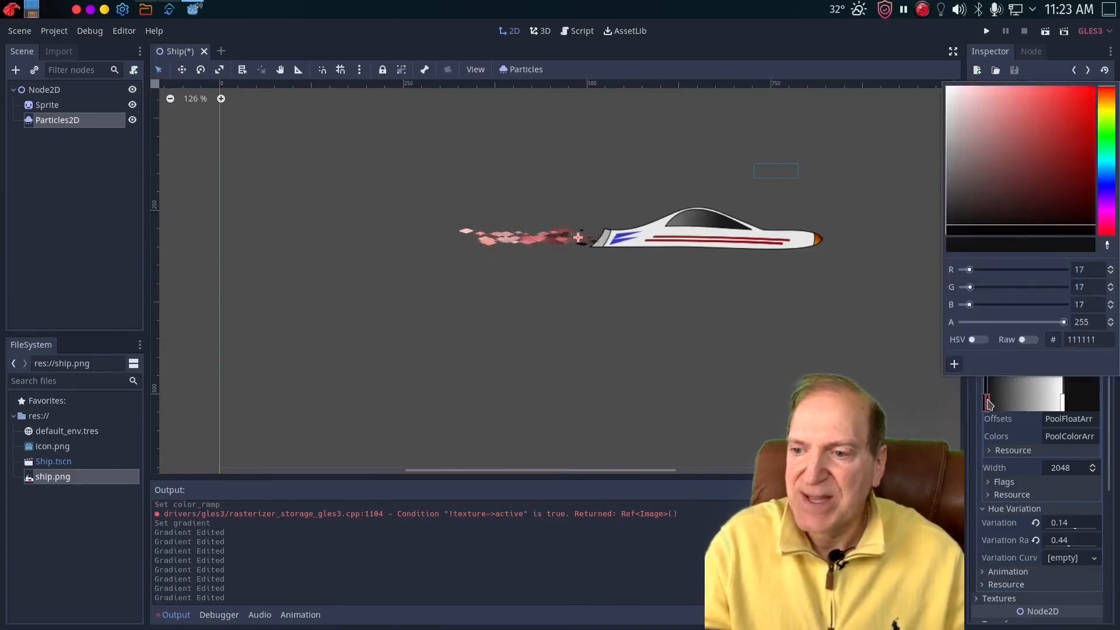
pyautogui.click(1084, 105)
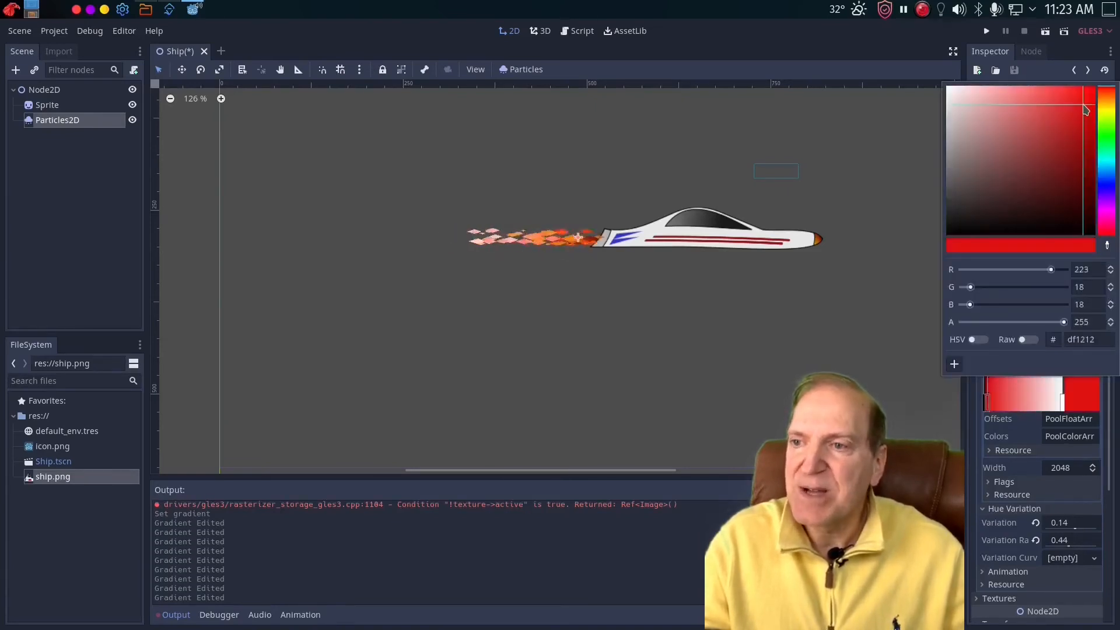
pyautogui.click(1066, 96)
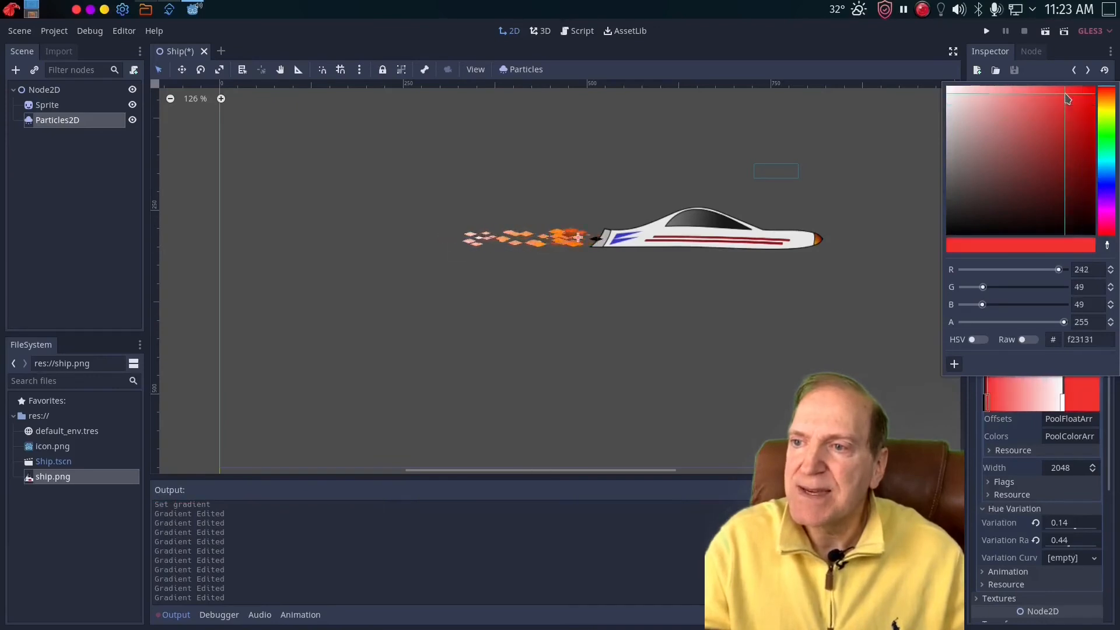
pyautogui.click(1081, 91)
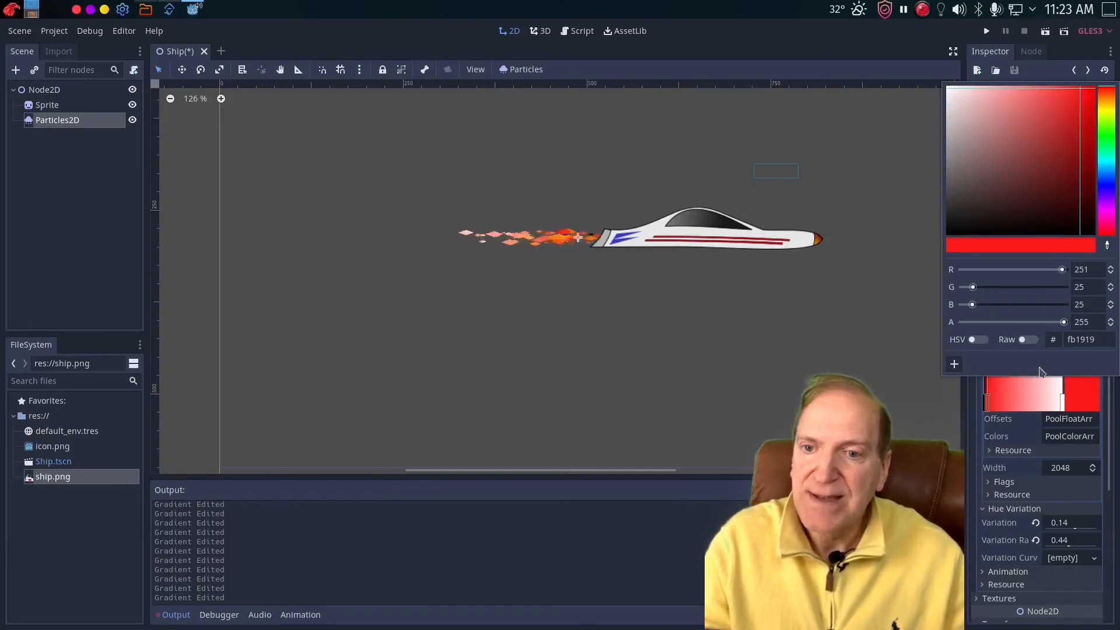
pyautogui.click(990, 407)
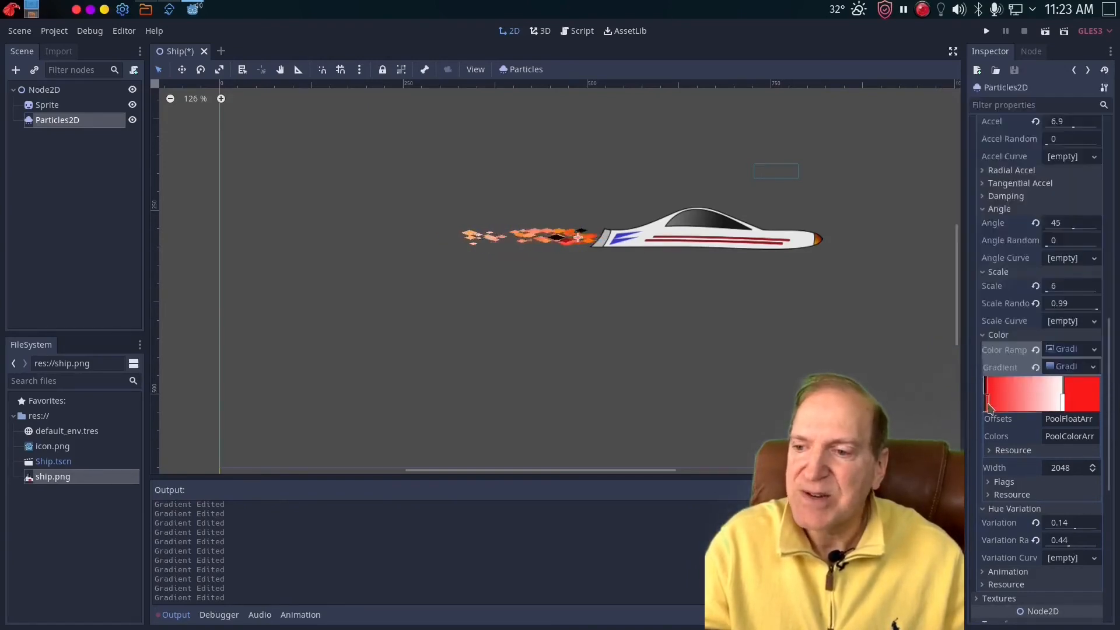
# - Set the color of the gradient's end stop to light yellow fae764
pyautogui.doubleClick(1063, 402)
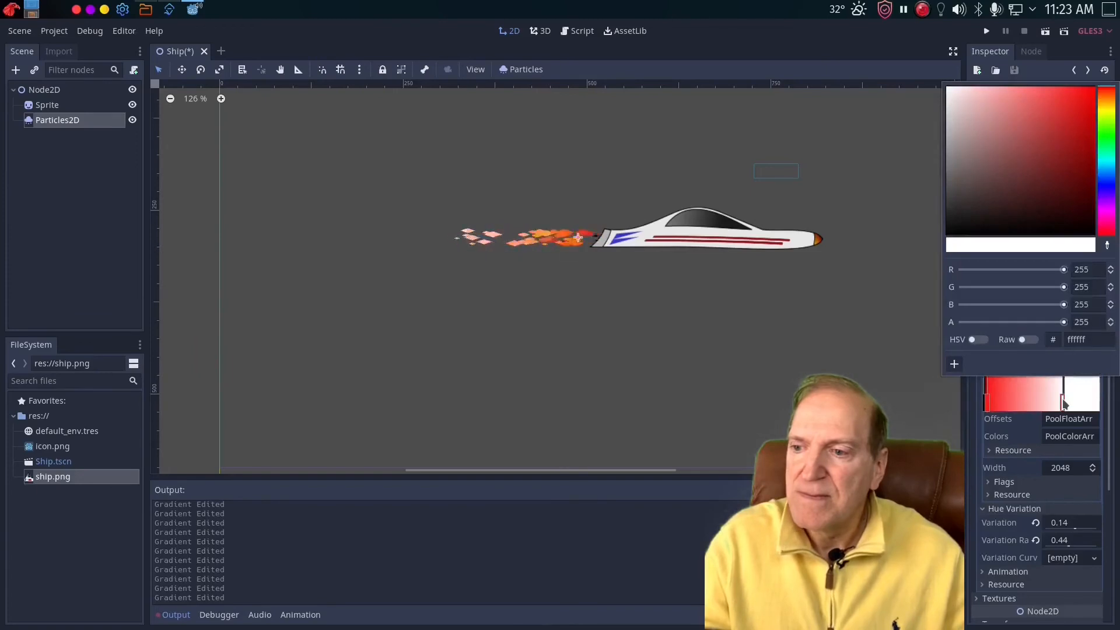
pyautogui.click(1109, 105)
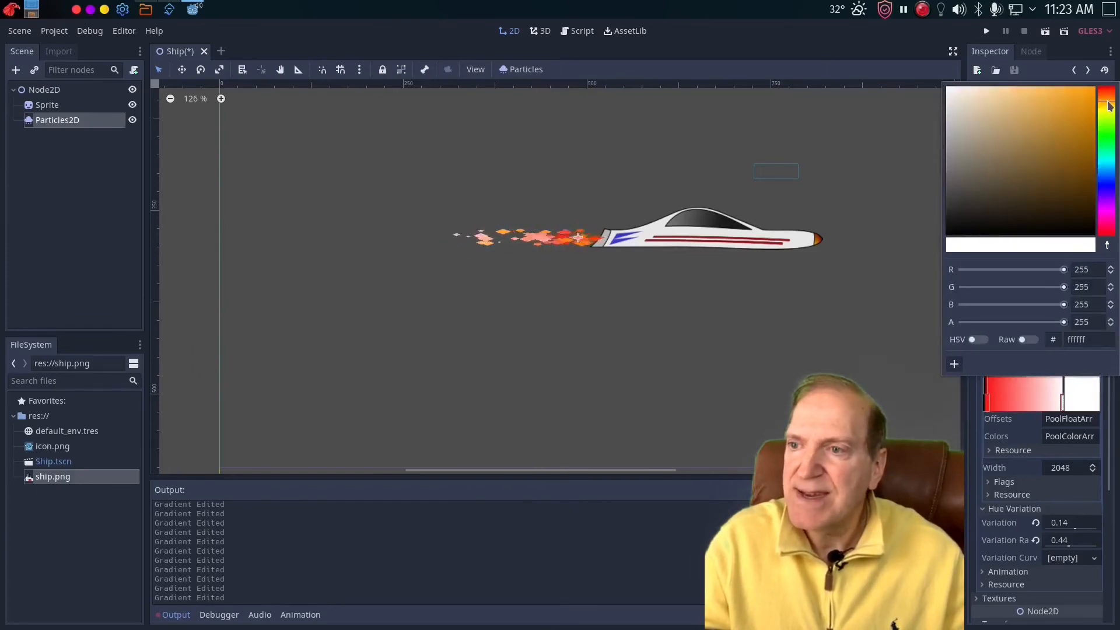
pyautogui.click(1104, 107)
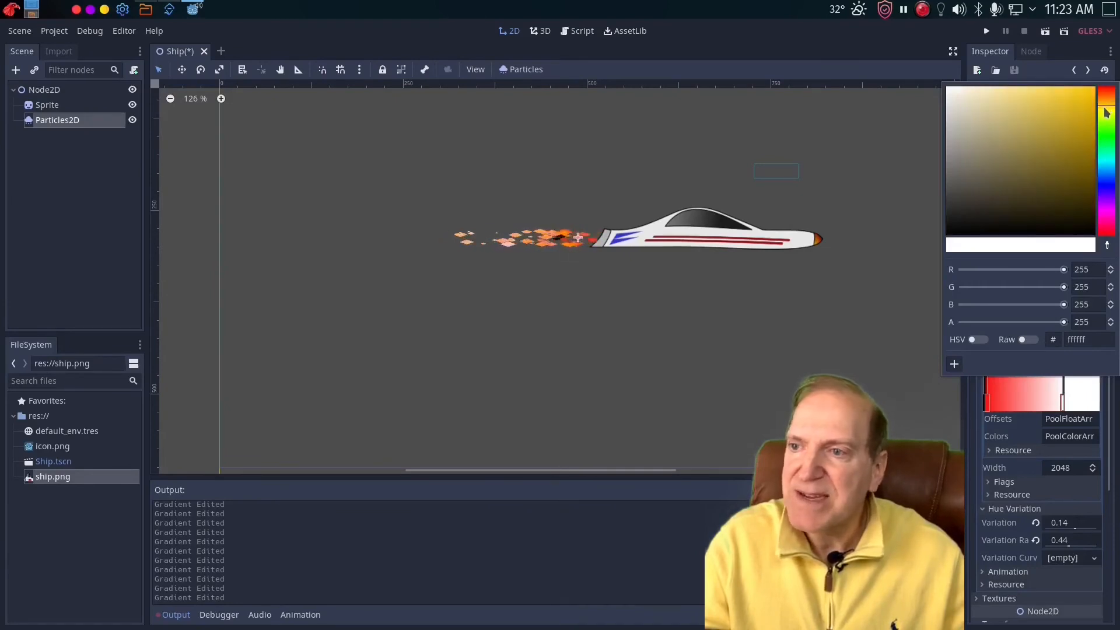
pyautogui.click(1106, 114)
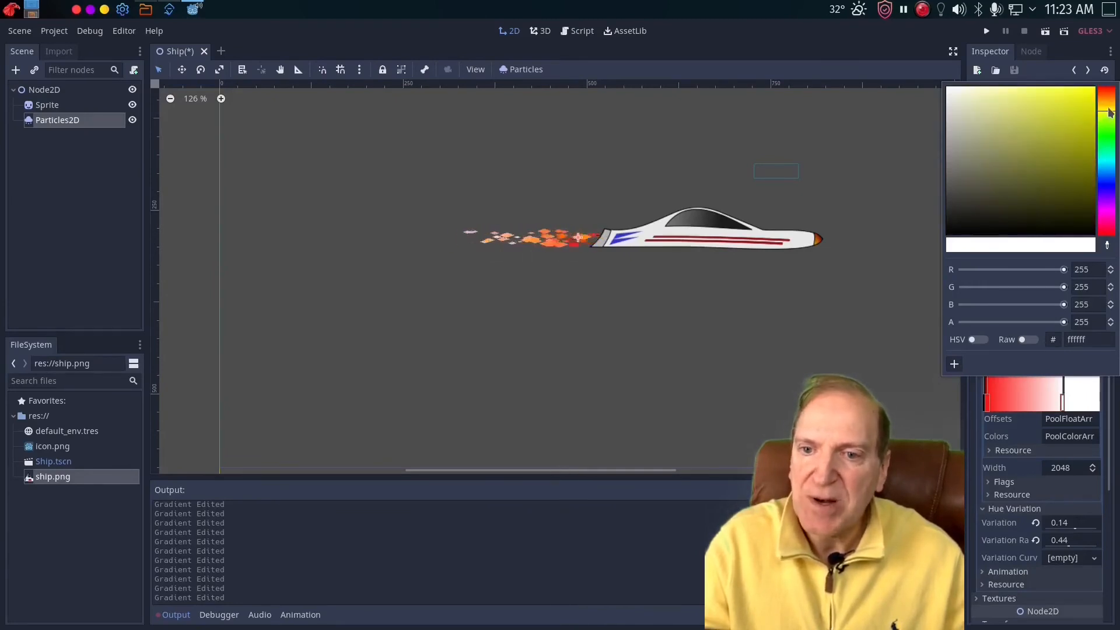
pyautogui.click(1109, 109)
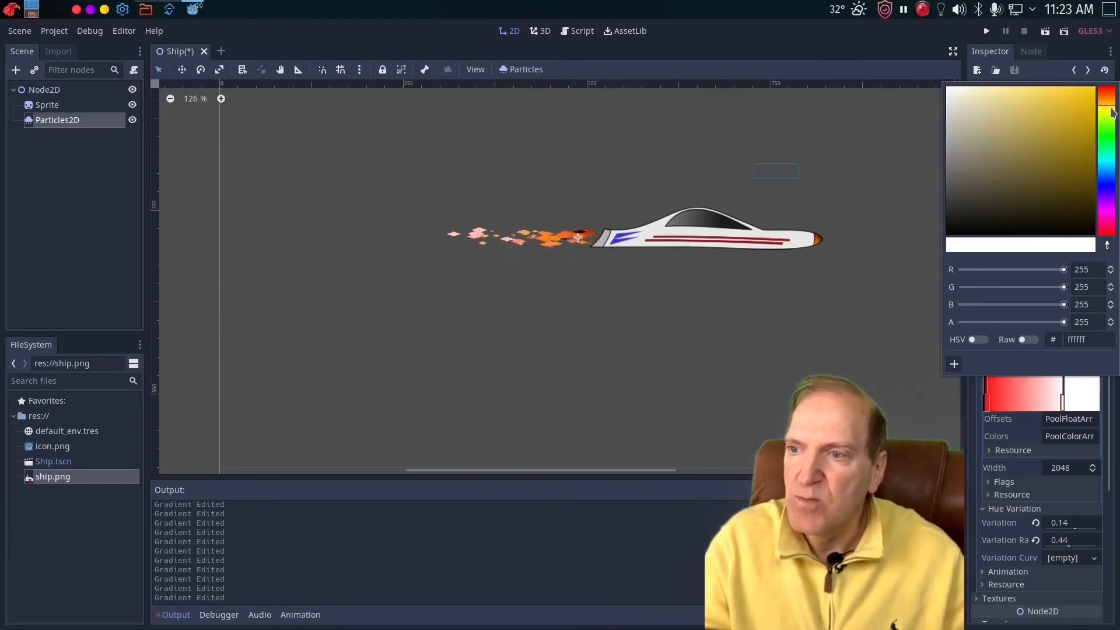
pyautogui.click(1110, 110)
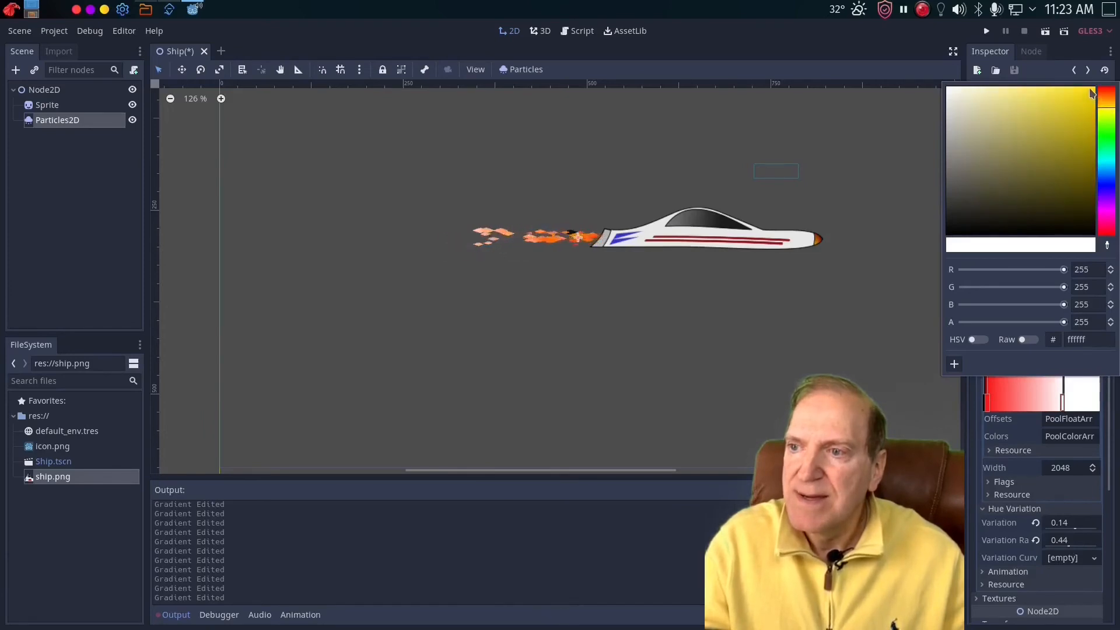
pyautogui.click(1092, 92)
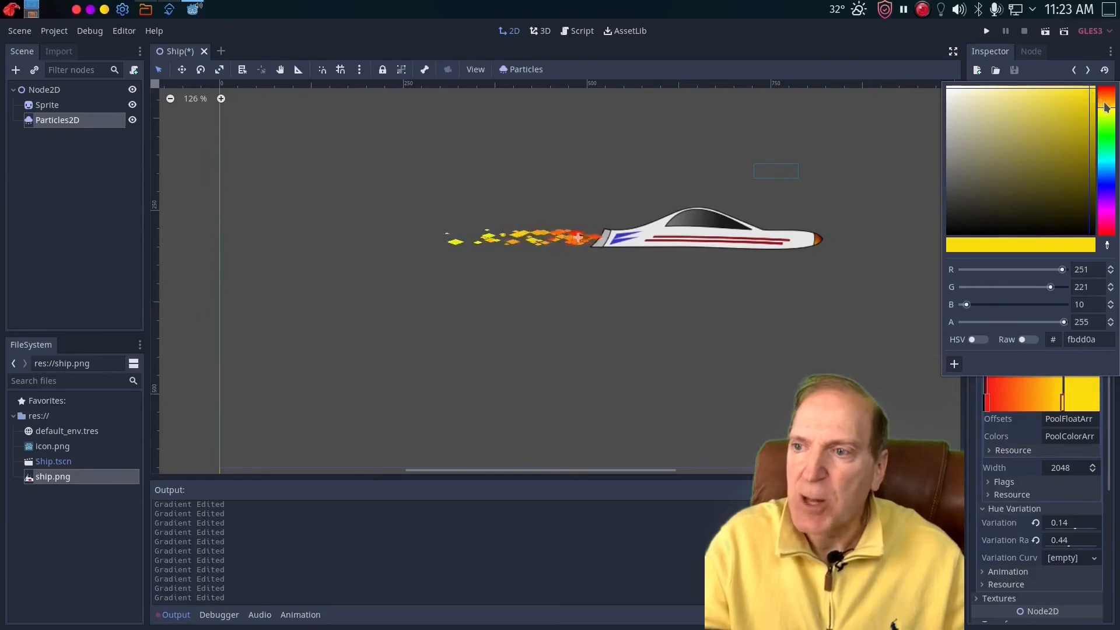
pyautogui.click(1052, 88)
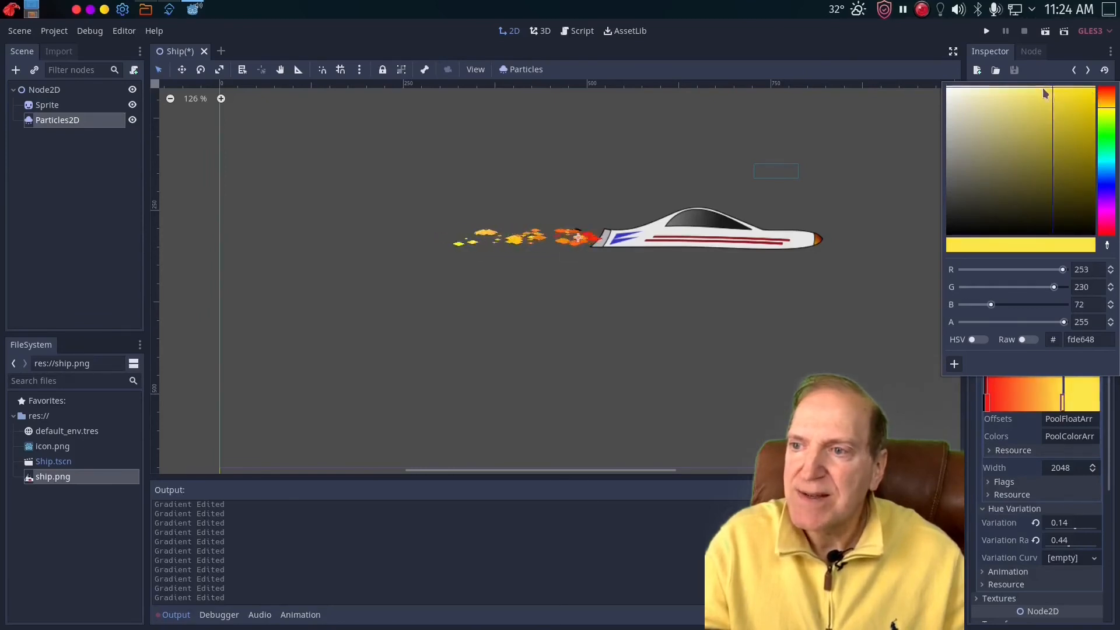
pyautogui.click(1038, 92)
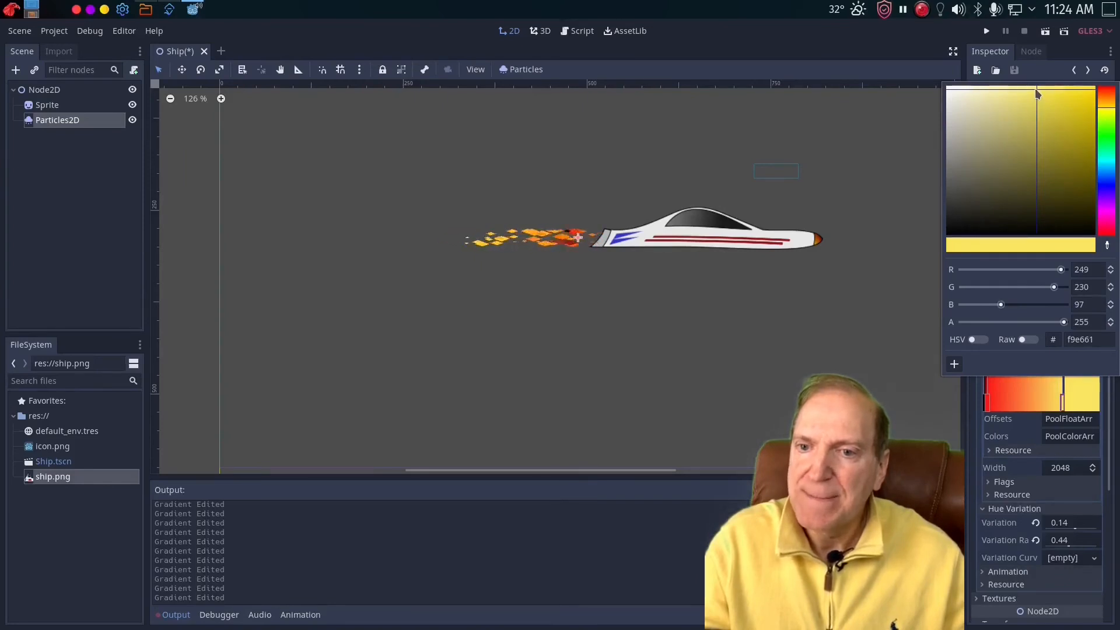
pyautogui.click(1035, 90)
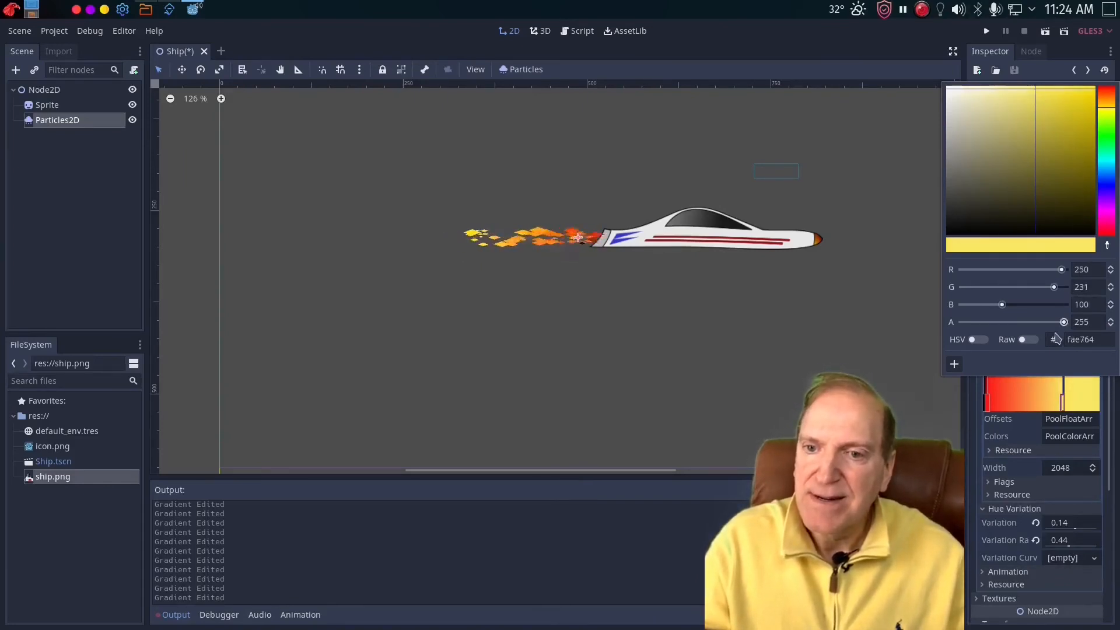
pyautogui.click(1062, 407)
# - Move the gradient's red stop to the very start of the ramp and select the yellow stop
pyautogui.click(987, 402)
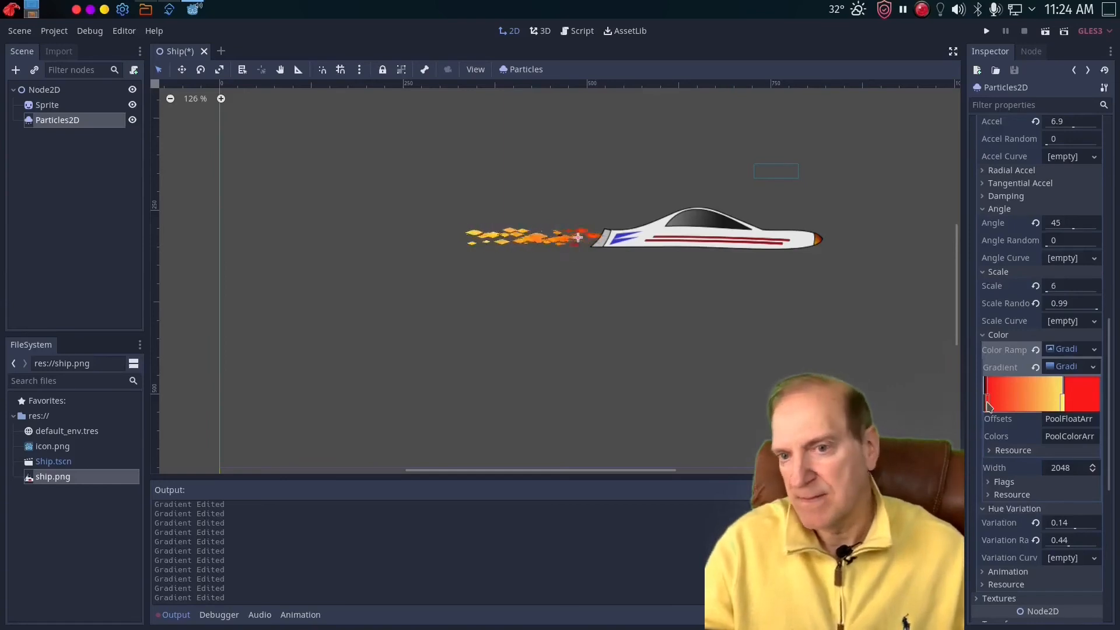
pyautogui.moveTo(987, 407)
pyautogui.mouseDown()
pyautogui.moveTo(997, 407)
pyautogui.moveTo(985, 406)
pyautogui.mouseUp()
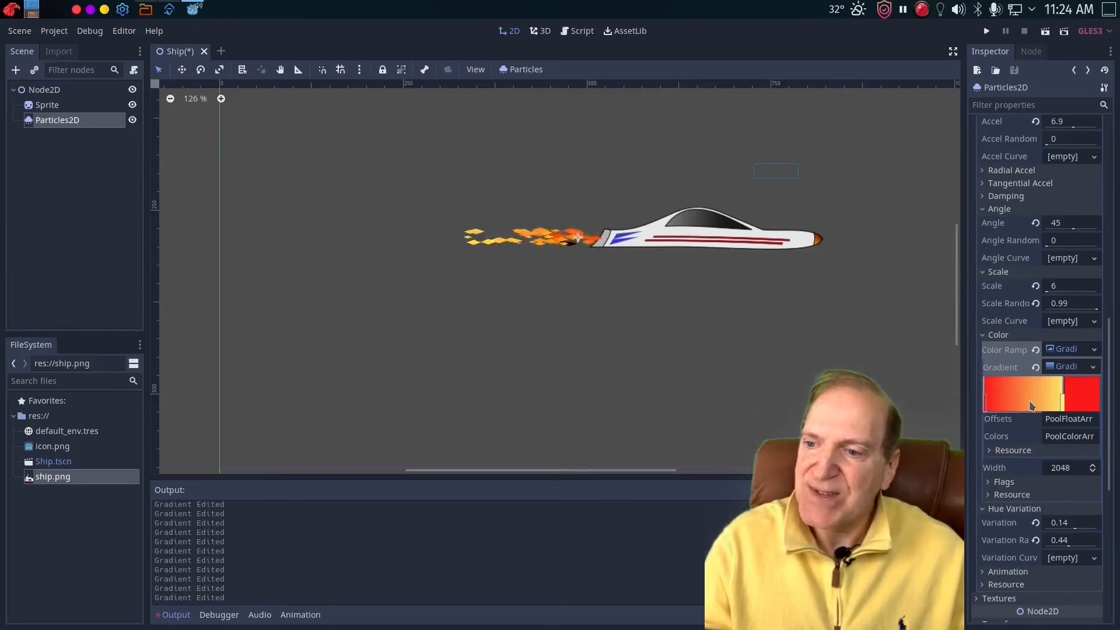
pyautogui.rightClick(1064, 402)
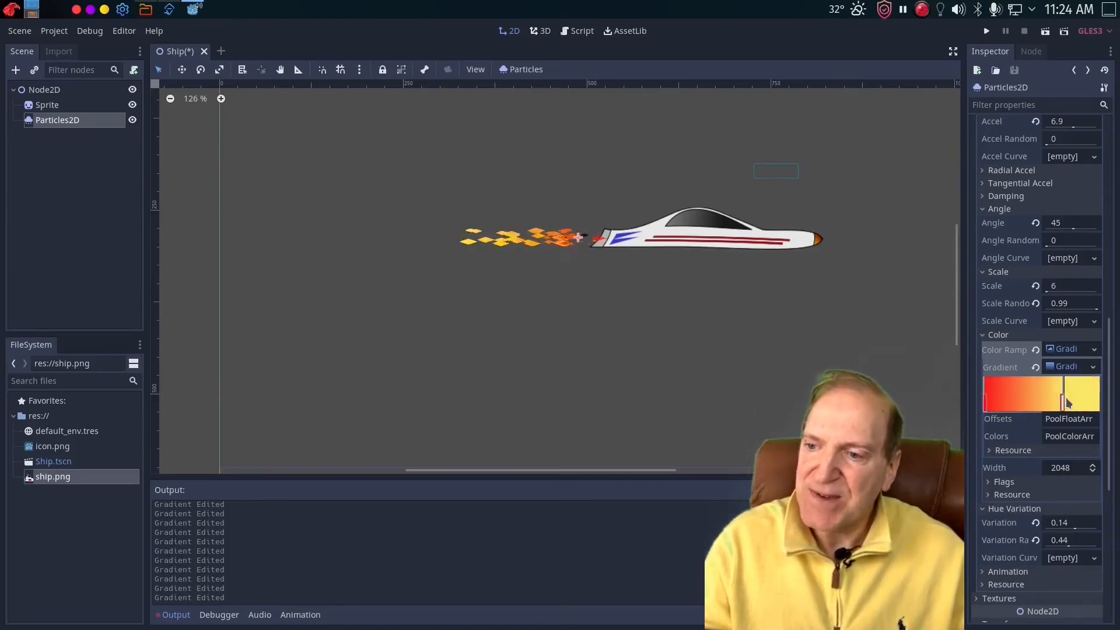
# - Shift the gradient's yellow stop slightly earlier on the color ramp and keep the red stop at the very start
pyautogui.moveTo(1063, 407)
pyautogui.mouseDown()
pyautogui.moveTo(1035, 406)
pyautogui.moveTo(1052, 404)
pyautogui.mouseUp()
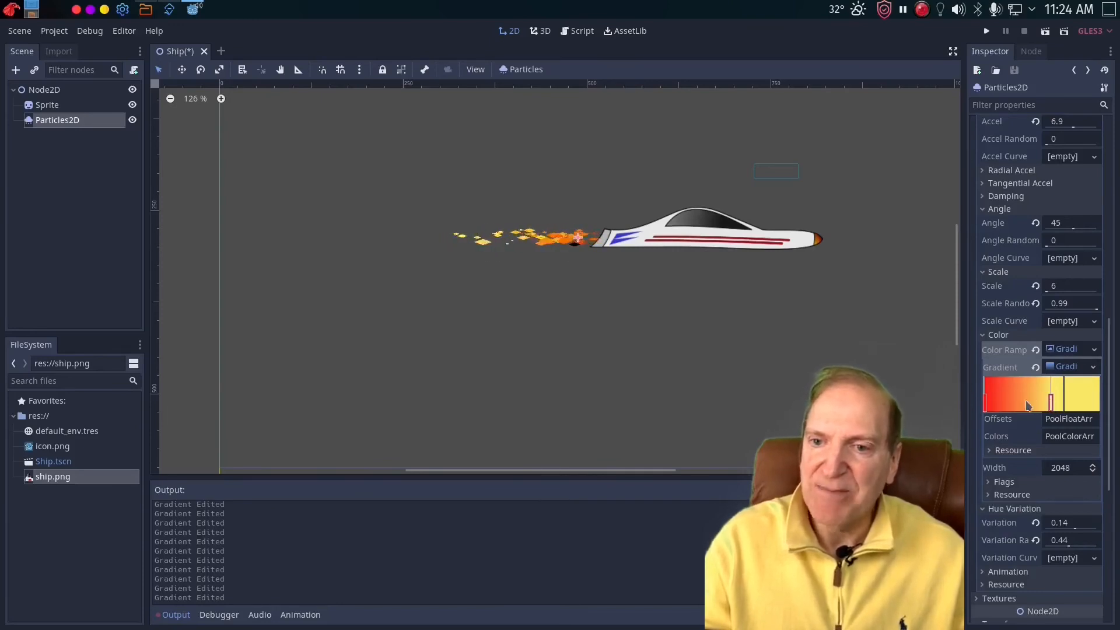
pyautogui.click(987, 403)
pyautogui.moveTo(989, 406)
pyautogui.mouseDown()
pyautogui.moveTo(1024, 402)
pyautogui.moveTo(982, 406)
pyautogui.mouseUp()
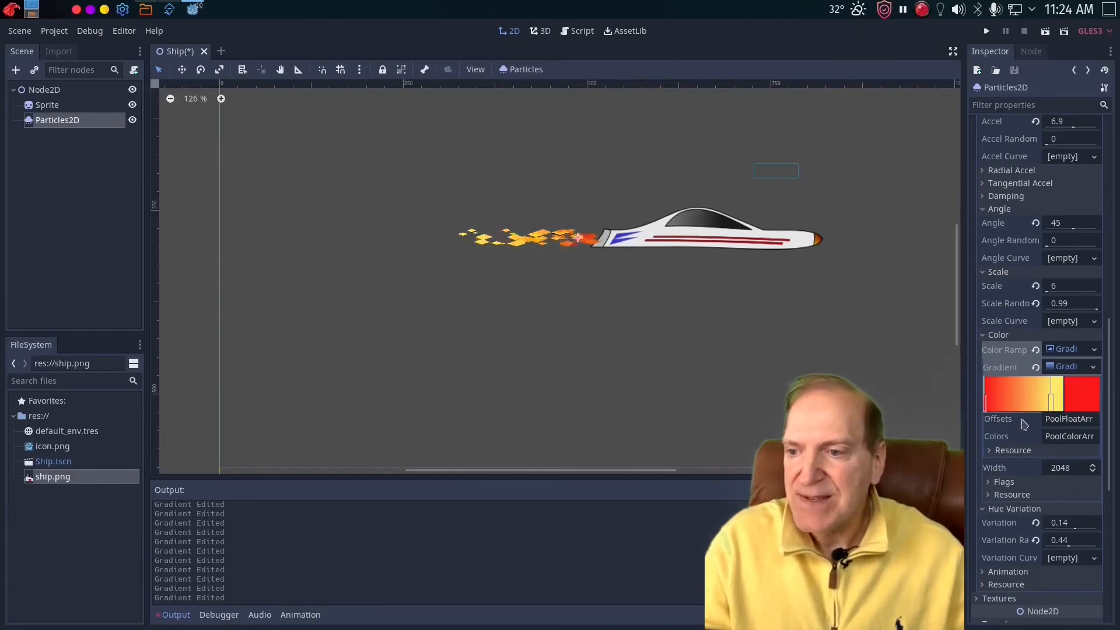
# - Set the particles' scale randomness to 0.45
pyautogui.click(1024, 335)
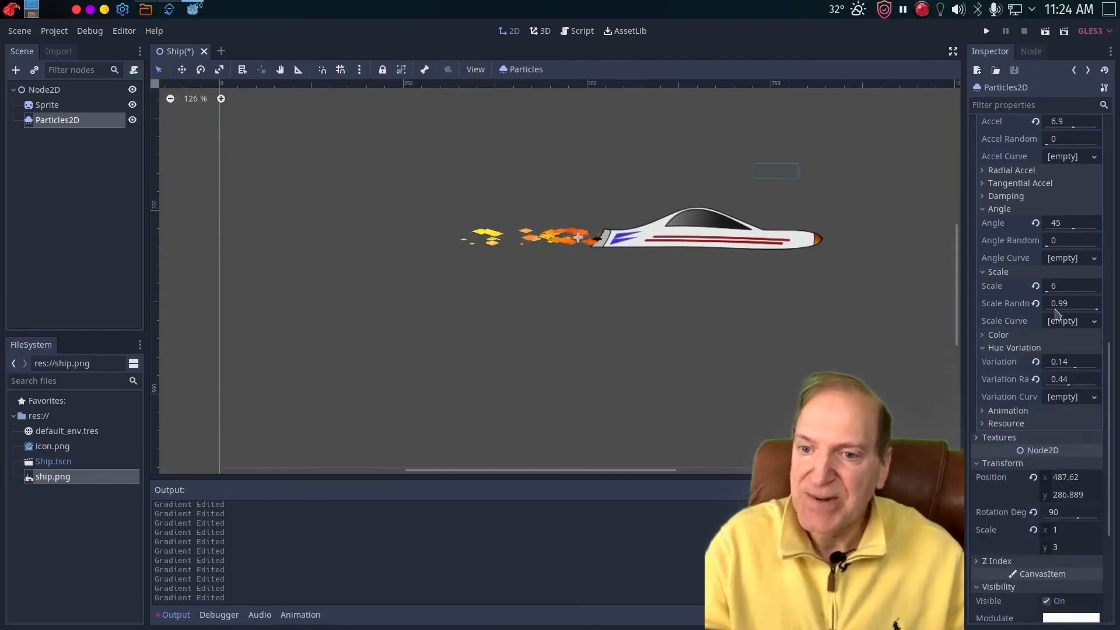
pyautogui.moveTo(1097, 311); pyautogui.dragTo(1067, 310)
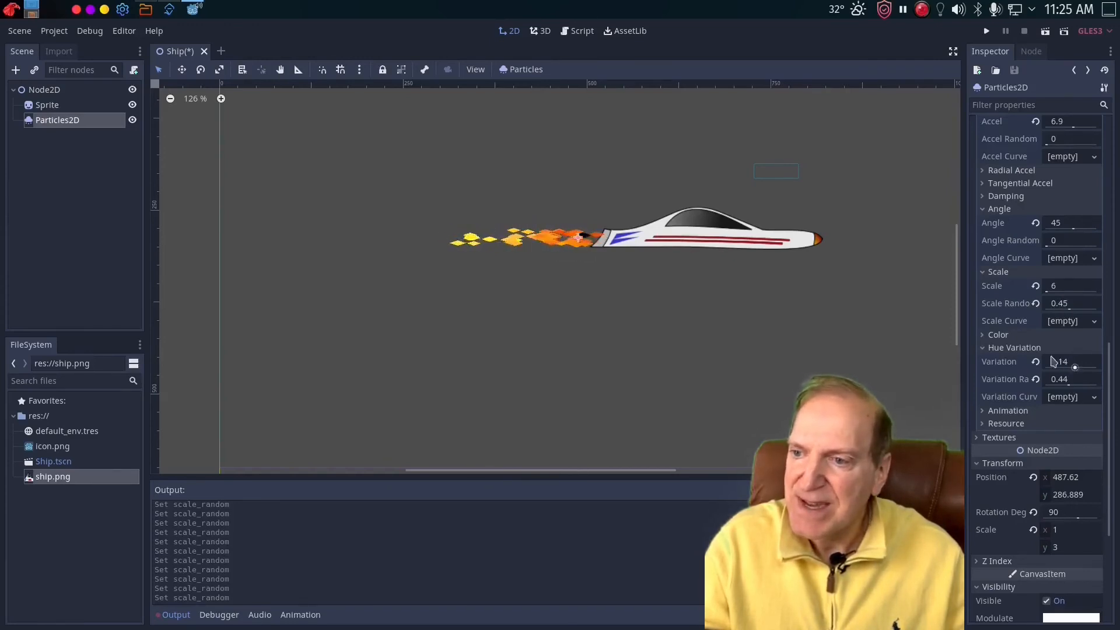
pyautogui.click(985, 336)
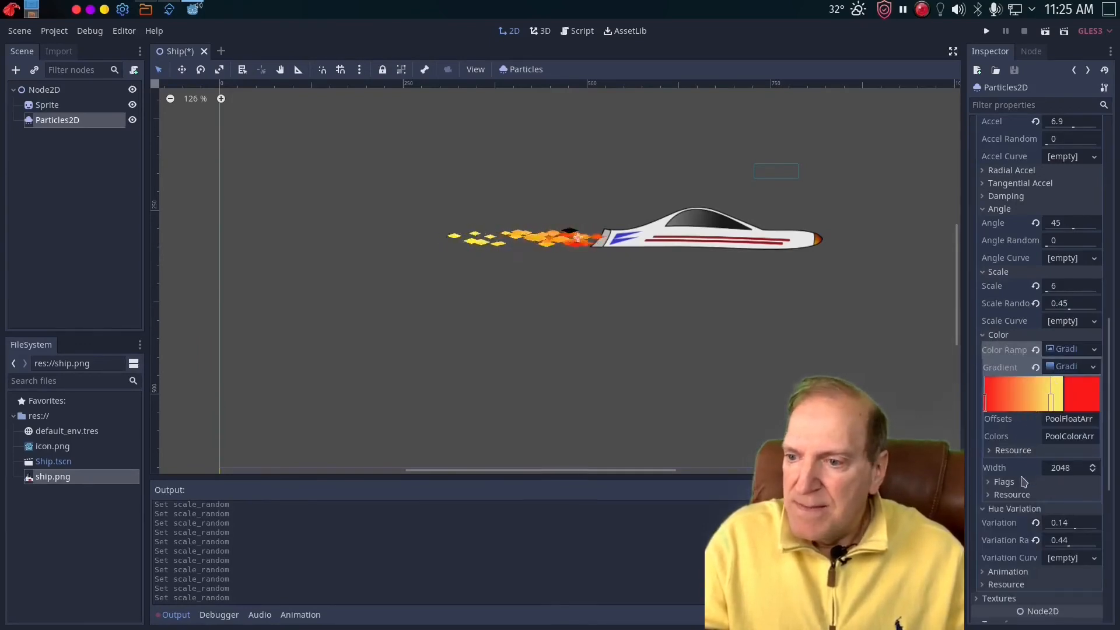
pyautogui.click(985, 336)
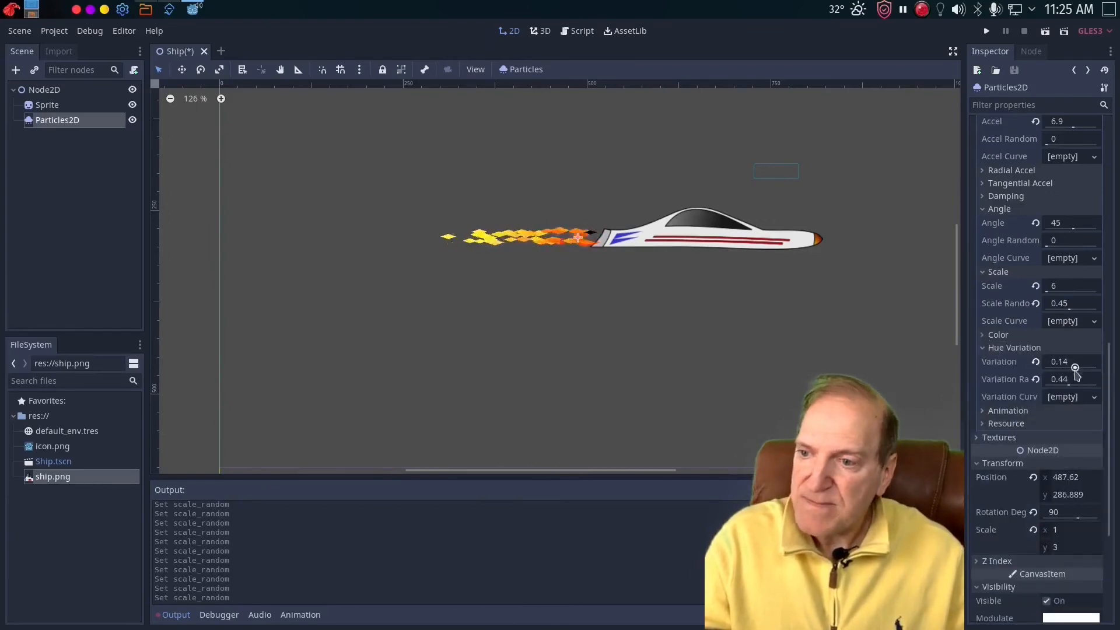
# - Set the particles' hue variation to 0.07 and its randomness to 0.58
pyautogui.moveTo(1069, 385)
pyautogui.mouseDown()
pyautogui.moveTo(1047, 387)
pyautogui.moveTo(1076, 386)
pyautogui.mouseUp()
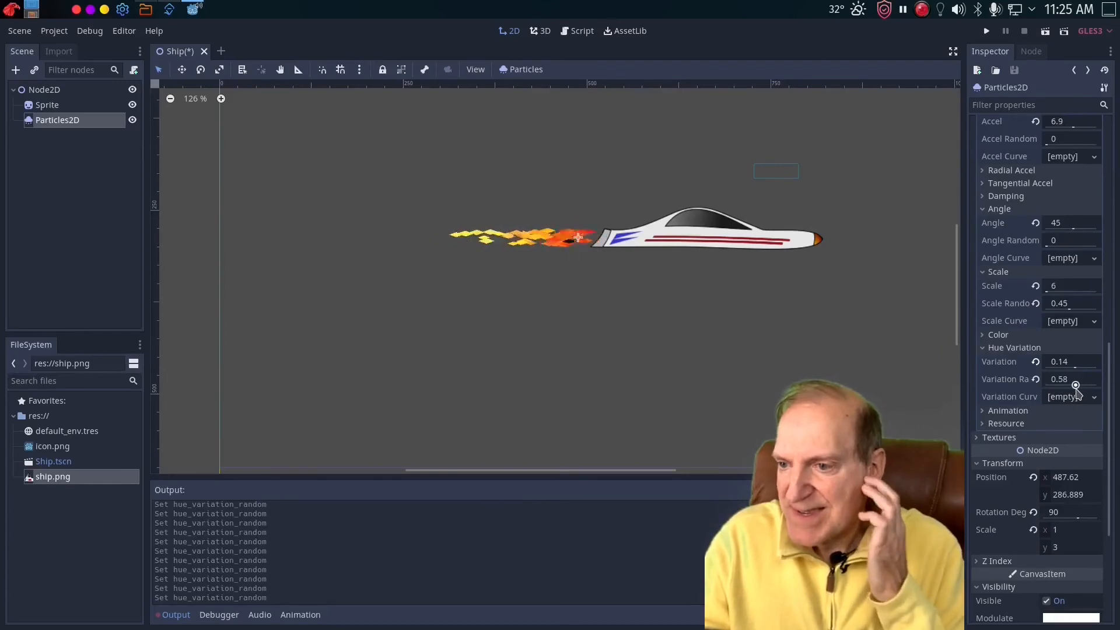
pyautogui.moveTo(1073, 367)
pyautogui.mouseDown()
pyautogui.moveTo(1050, 376)
pyautogui.moveTo(1068, 379)
pyautogui.mouseUp()
pyautogui.moveTo(1068, 380)
pyautogui.mouseDown()
pyautogui.moveTo(1085, 371)
pyautogui.moveTo(1075, 371)
pyautogui.mouseUp()
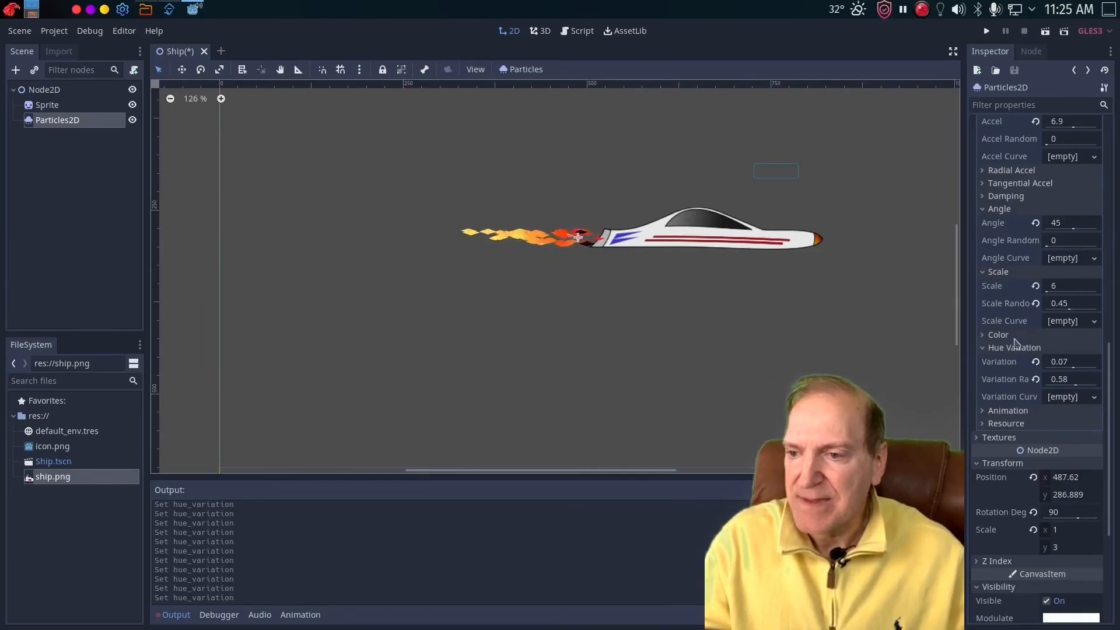
# - Run the project to view the exhaust flame behind the ship, and close the game window
pyautogui.click(985, 336)
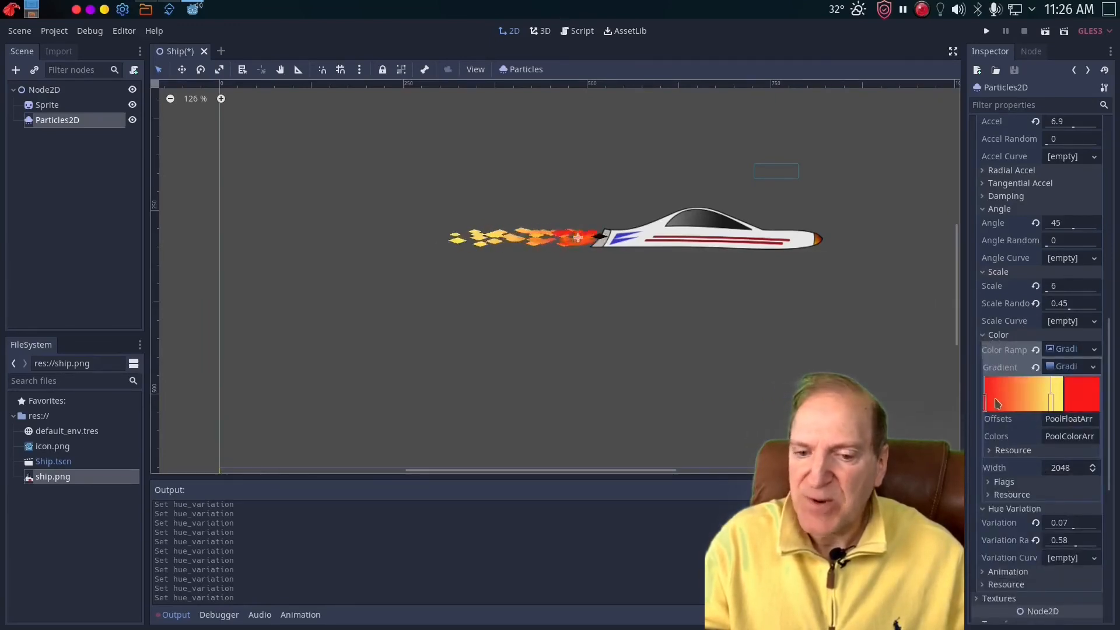
pyautogui.click(987, 32)
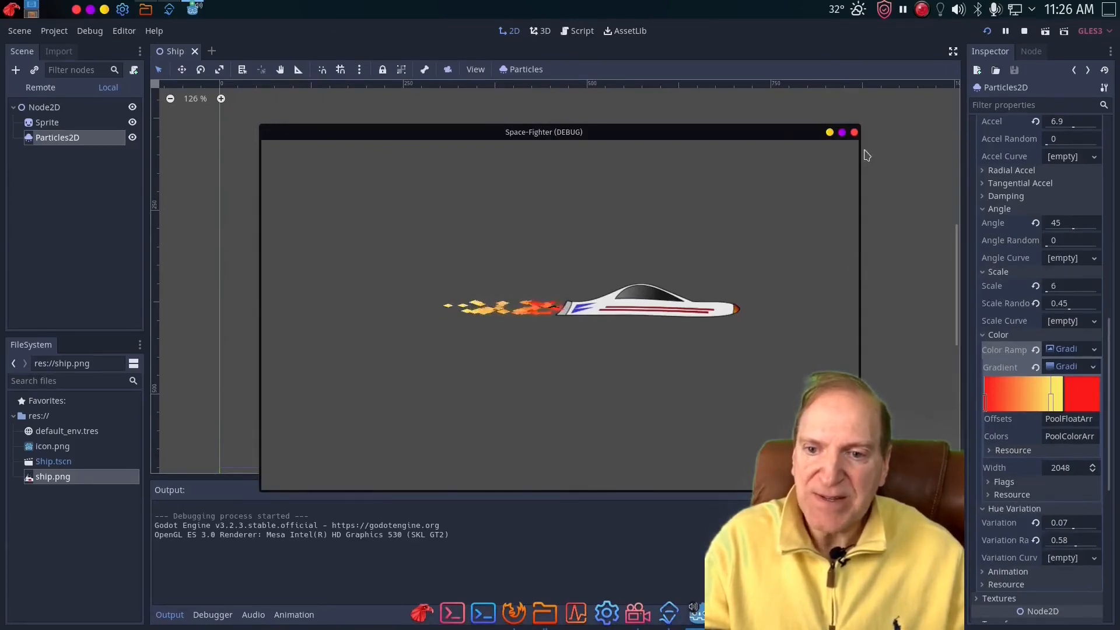
pyautogui.click(855, 133)
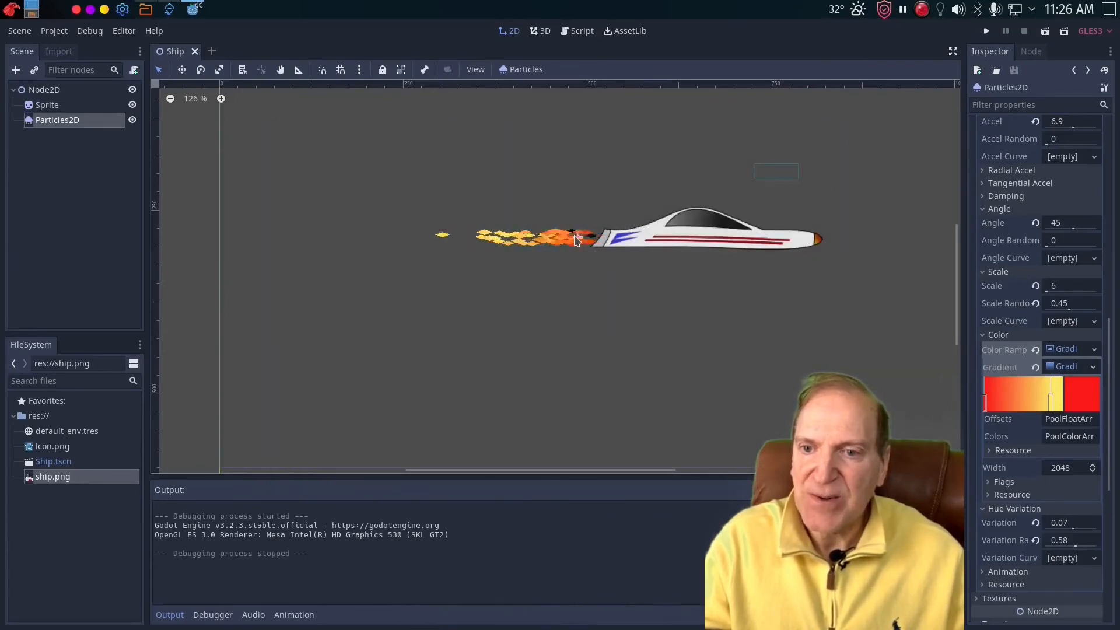
# - Move the Particles2D emitter slightly farther behind the ship's tail and deselect it
pyautogui.click(576, 239)
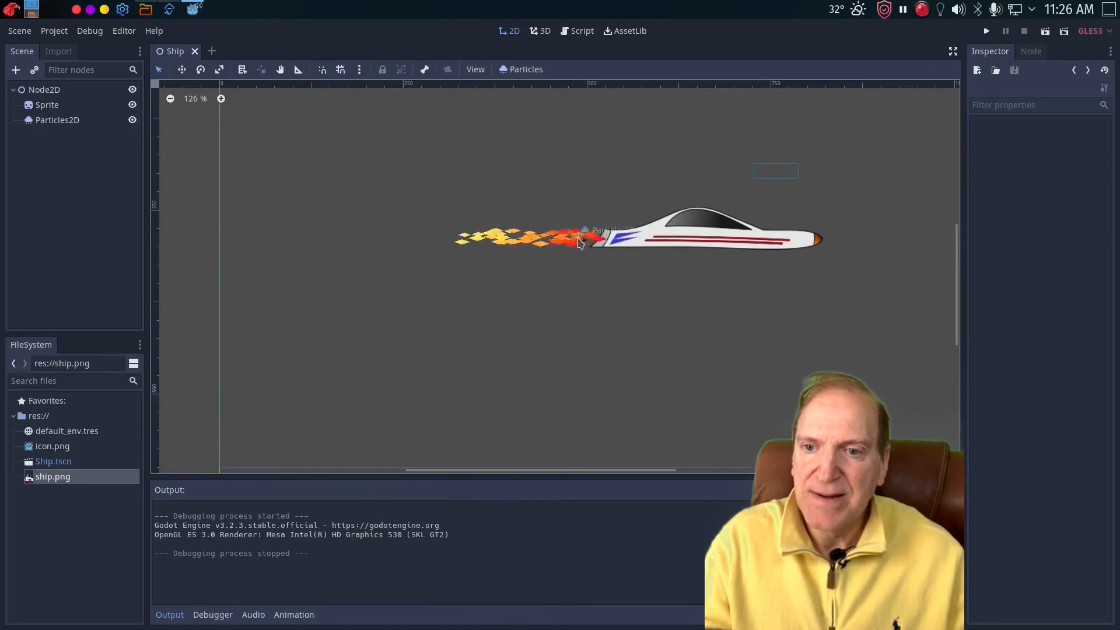
pyautogui.click(578, 242)
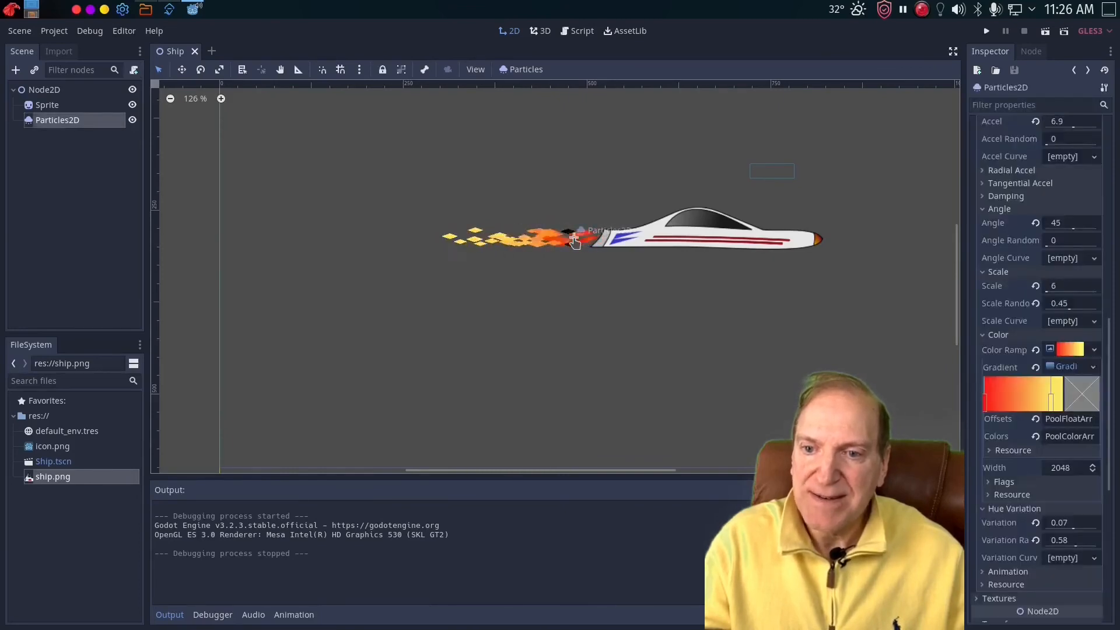
pyautogui.click(575, 241)
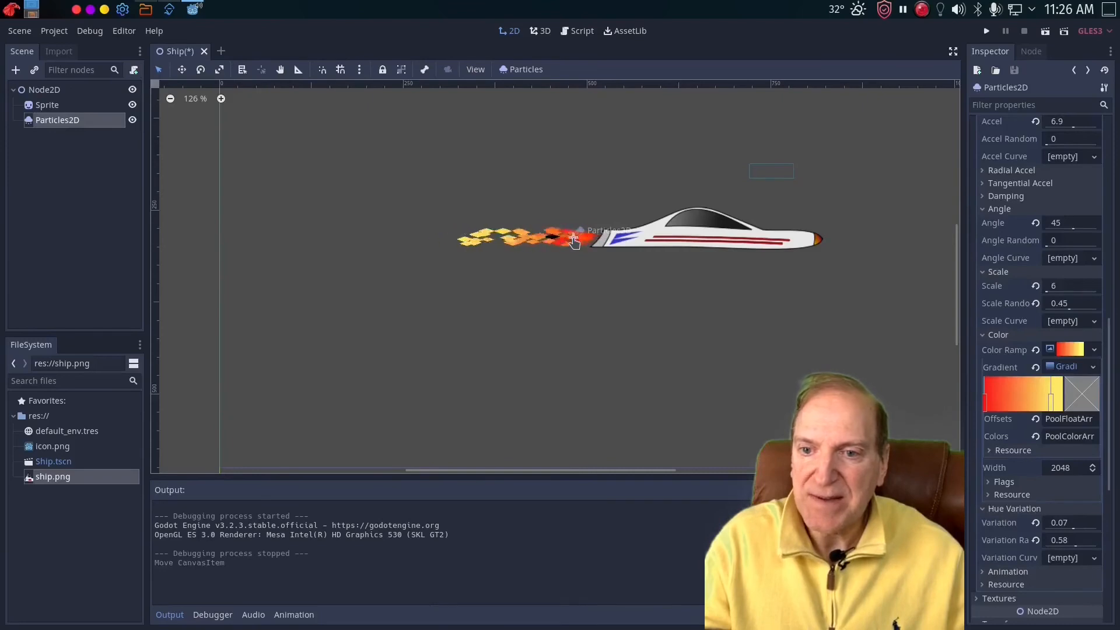
pyautogui.click(574, 243)
pyautogui.moveTo(573, 242); pyautogui.dragTo(568, 244)
pyautogui.click(661, 310)
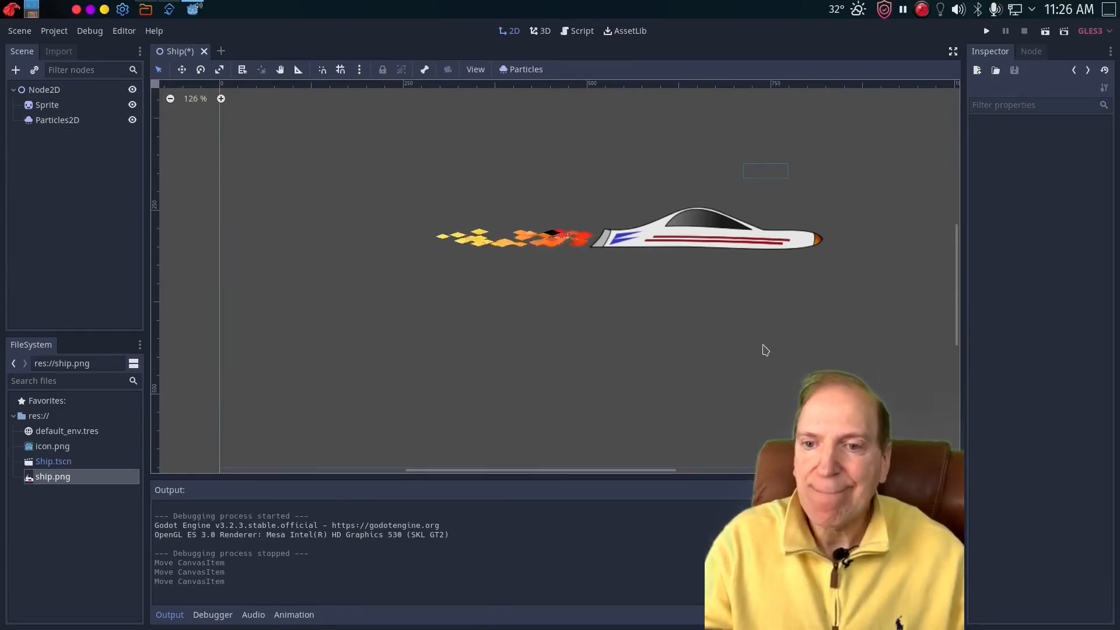
# - Reparent the Particles2D node under the Sprite node in the scene tree
pyautogui.scroll(-4, 766, 350)
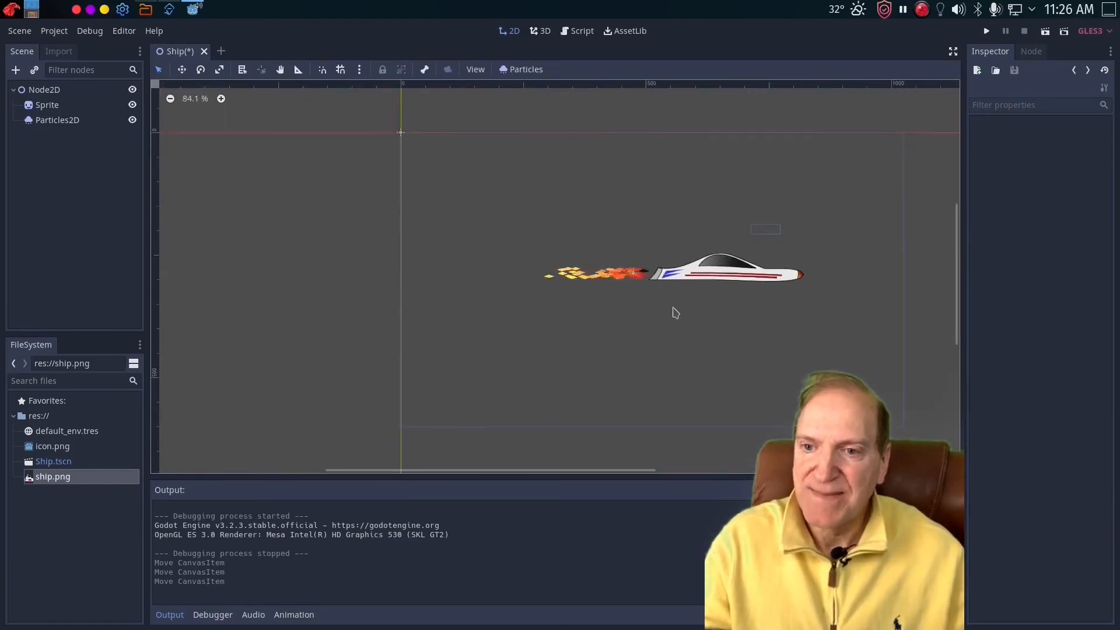
pyautogui.click(634, 273)
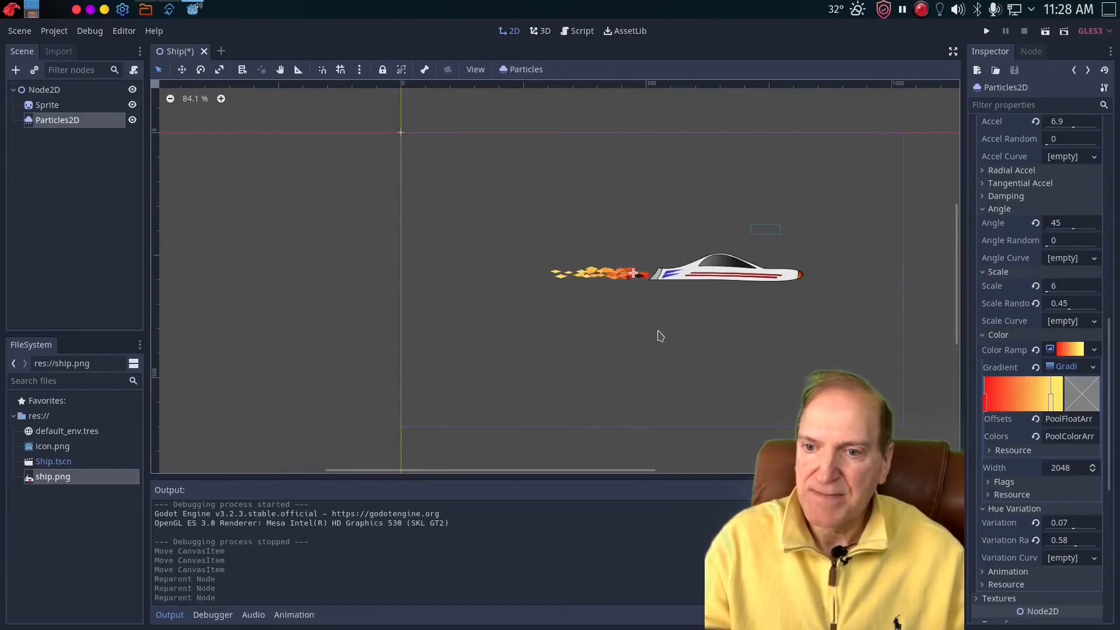
pyautogui.click(42, 124)
pyautogui.moveTo(42, 124); pyautogui.dragTo(45, 109)
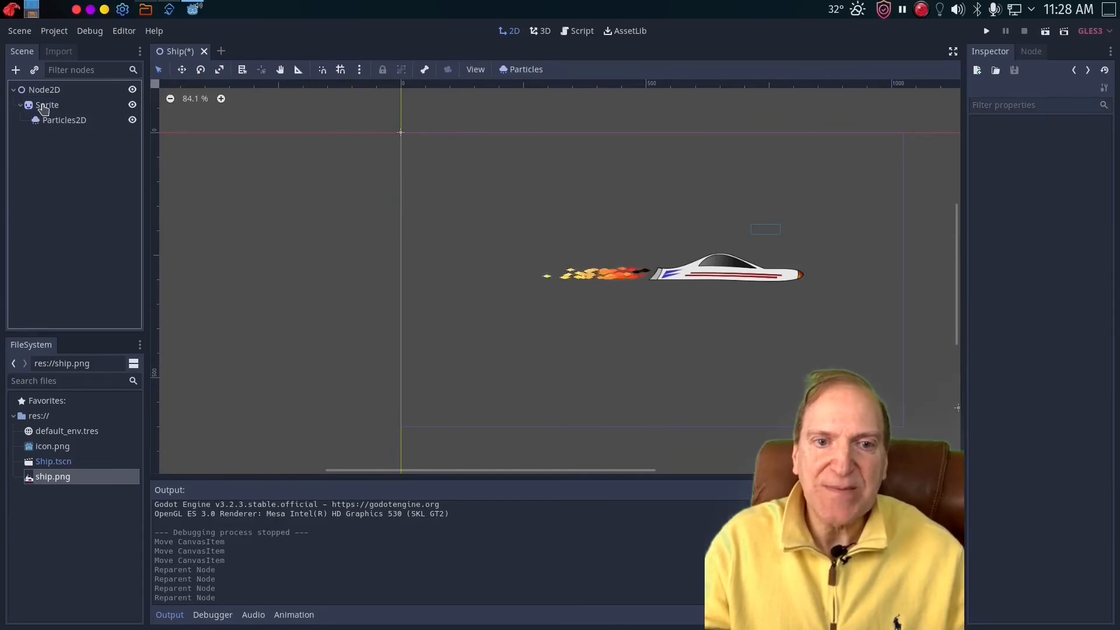
# - Attach a new GDScript with the path res://Exhaust.gd to the Particles2D node
pyautogui.click(59, 121)
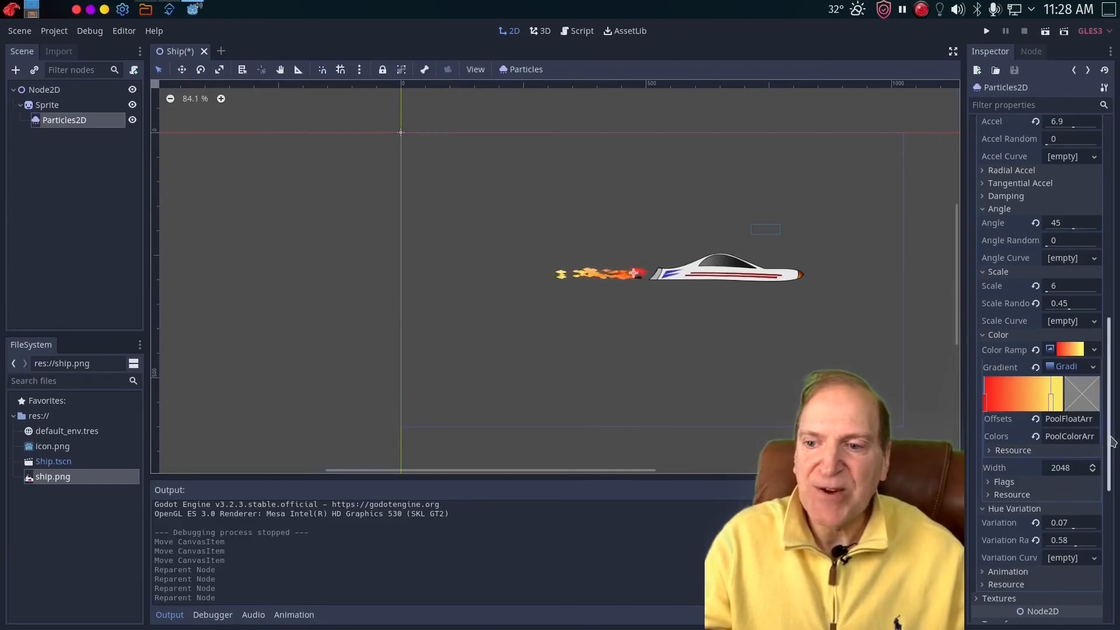
pyautogui.scroll(-3, 1118, 485)
pyautogui.moveTo(1117, 486); pyautogui.dragTo(1118, 571)
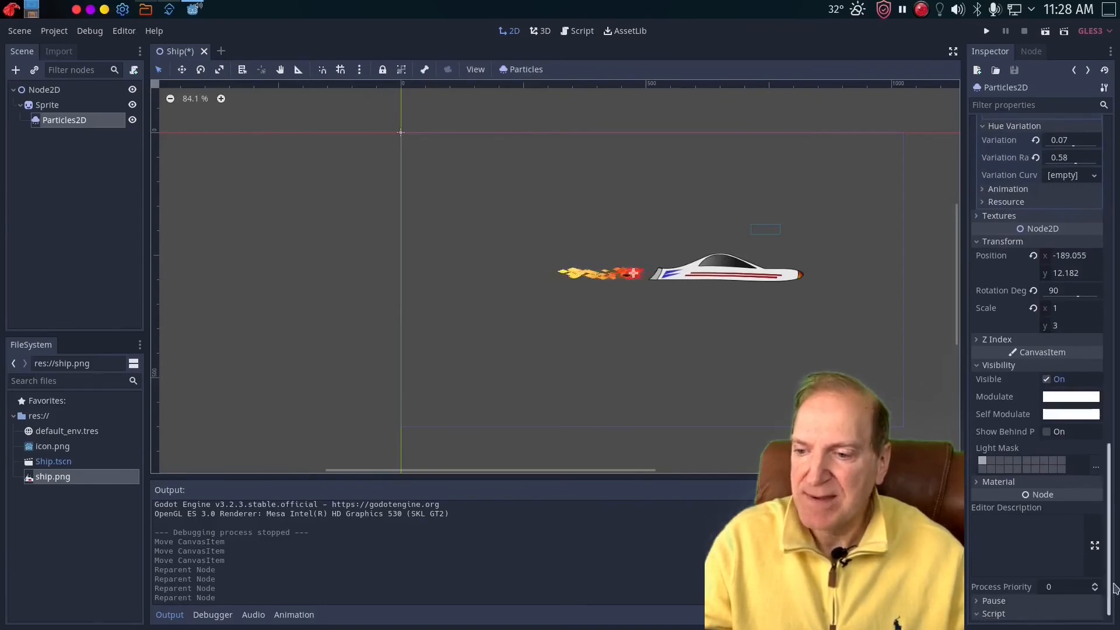
pyautogui.moveTo(1110, 591); pyautogui.dragTo(1108, 609)
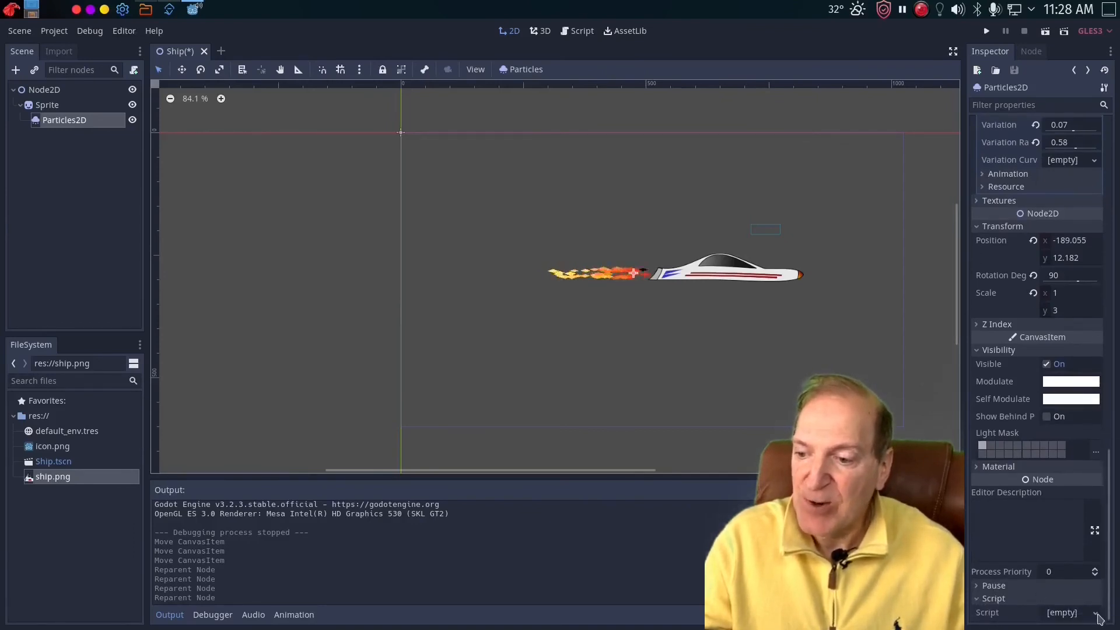
pyautogui.click(1099, 616)
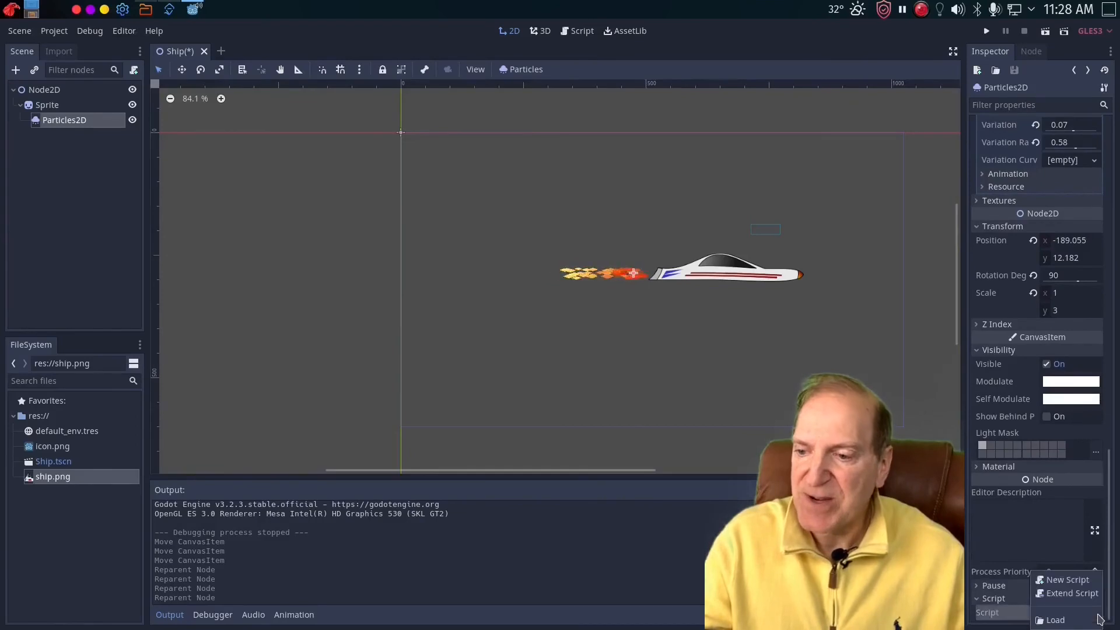
pyautogui.click(1071, 581)
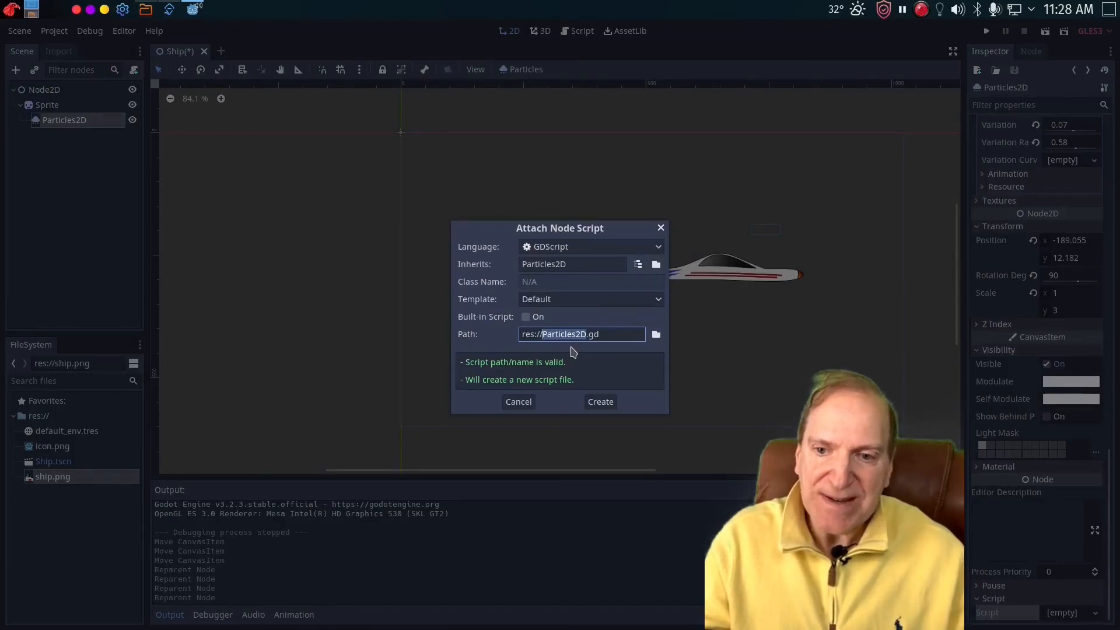
pyautogui.write('Exau')
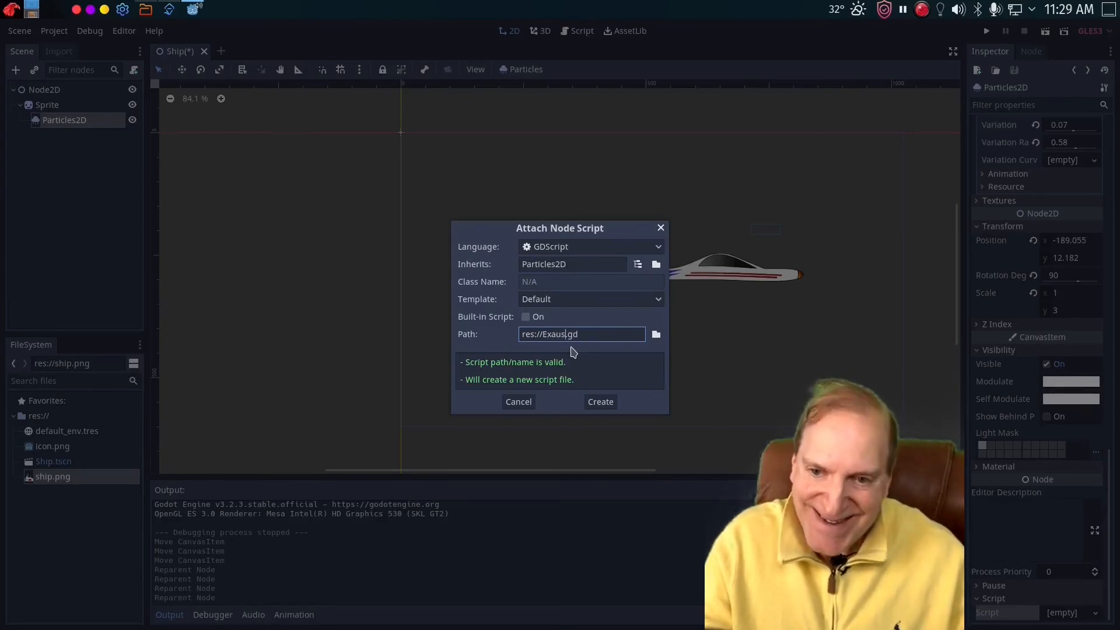
pyautogui.press('BackSpace')
pyautogui.press('BackSpace')
pyautogui.press('BackSpace')
pyautogui.write('h')
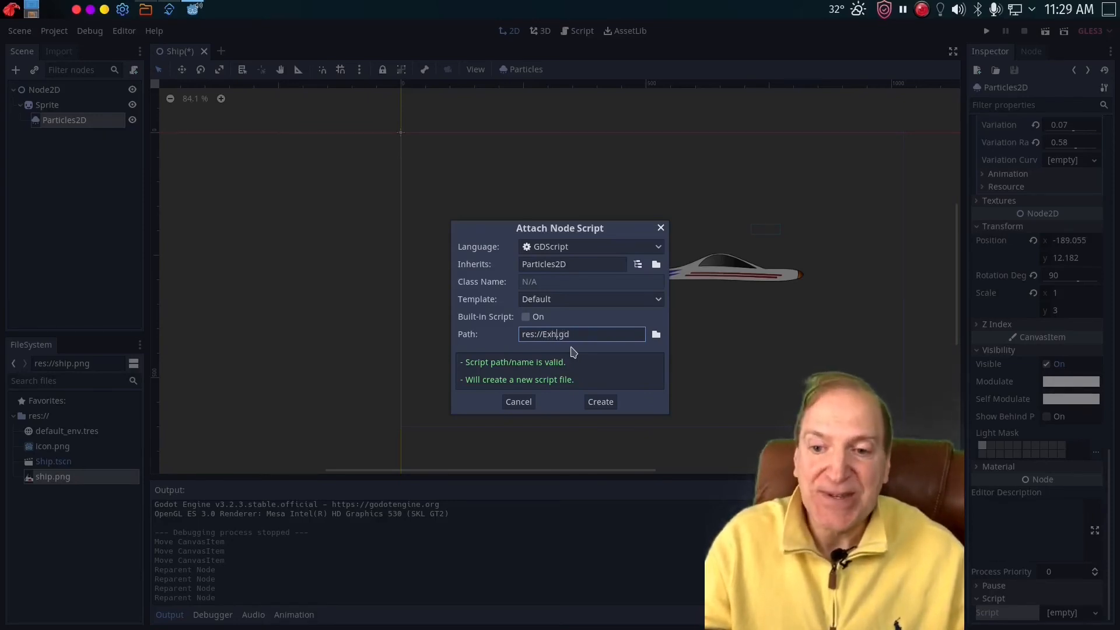
pyautogui.write('aust')
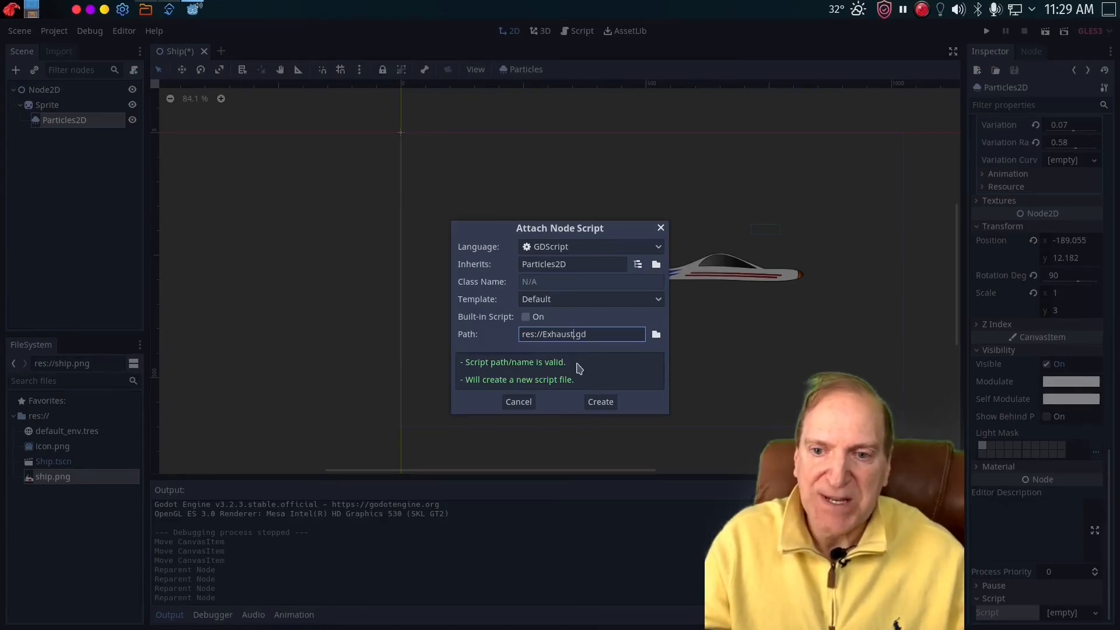
pyautogui.click(604, 405)
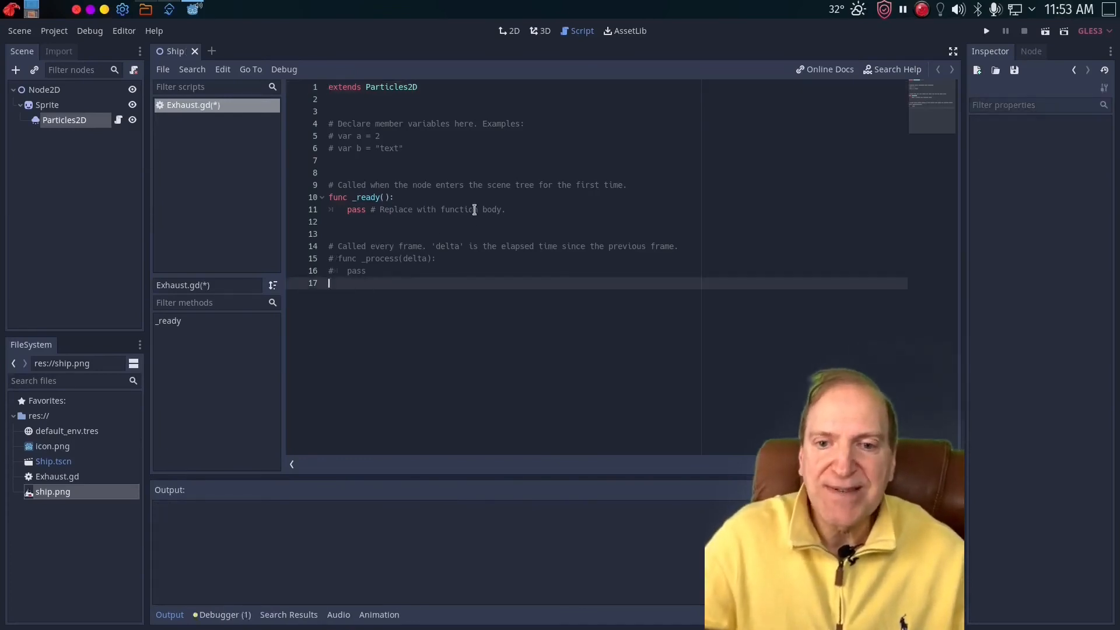
# - Uncomment the _process(delta) function declaration in Exhaust.gd and add an empty indented line below it
pyautogui.click(330, 258)
pyautogui.press('Delete')
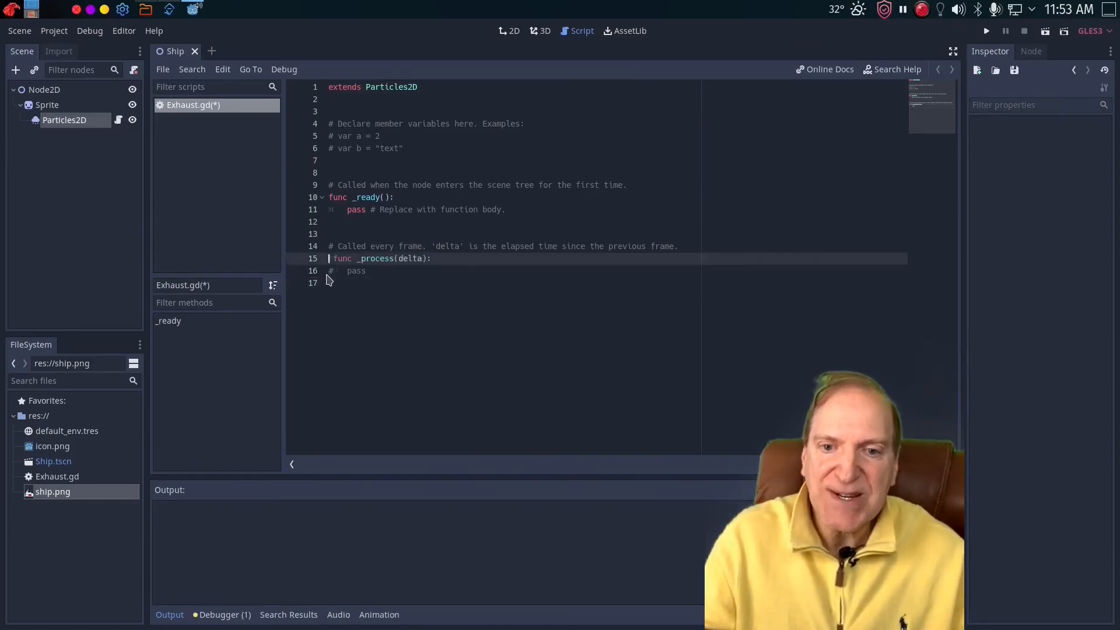
pyautogui.press('Delete')
pyautogui.click(433, 255)
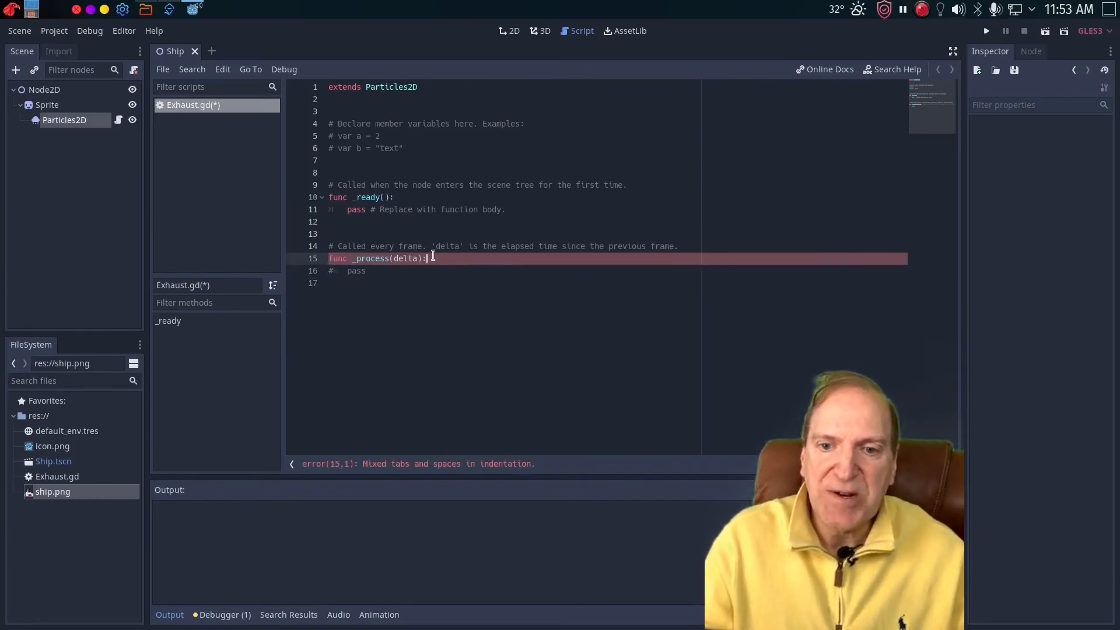
pyautogui.press('Return')
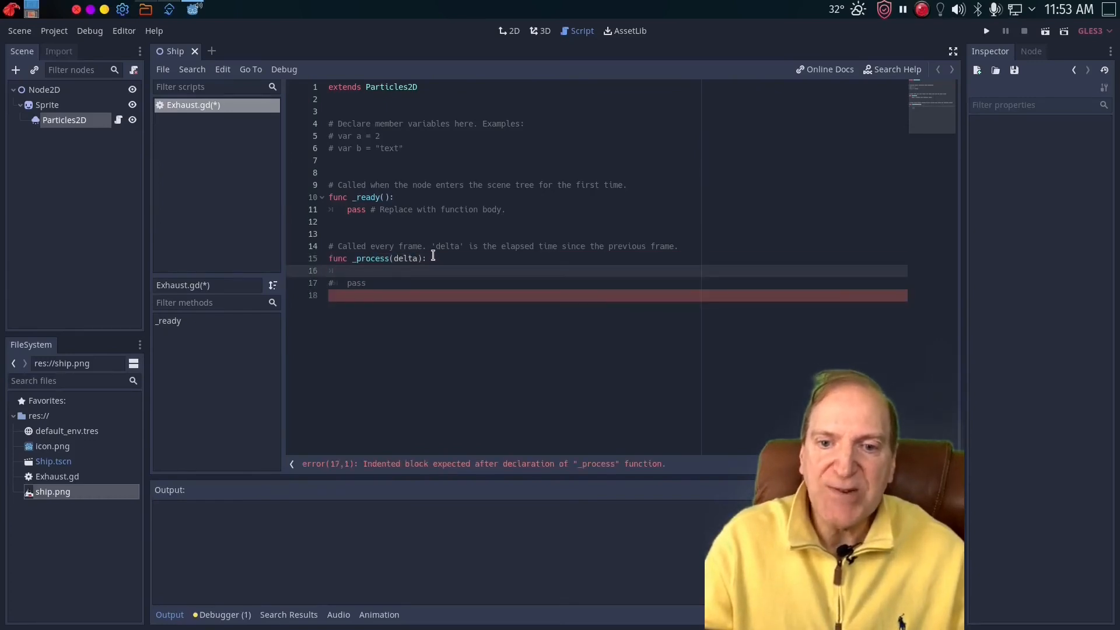
# - Check the Particles2D node's emission properties, such as Emitting, and return to its script
pyautogui.click(65, 123)
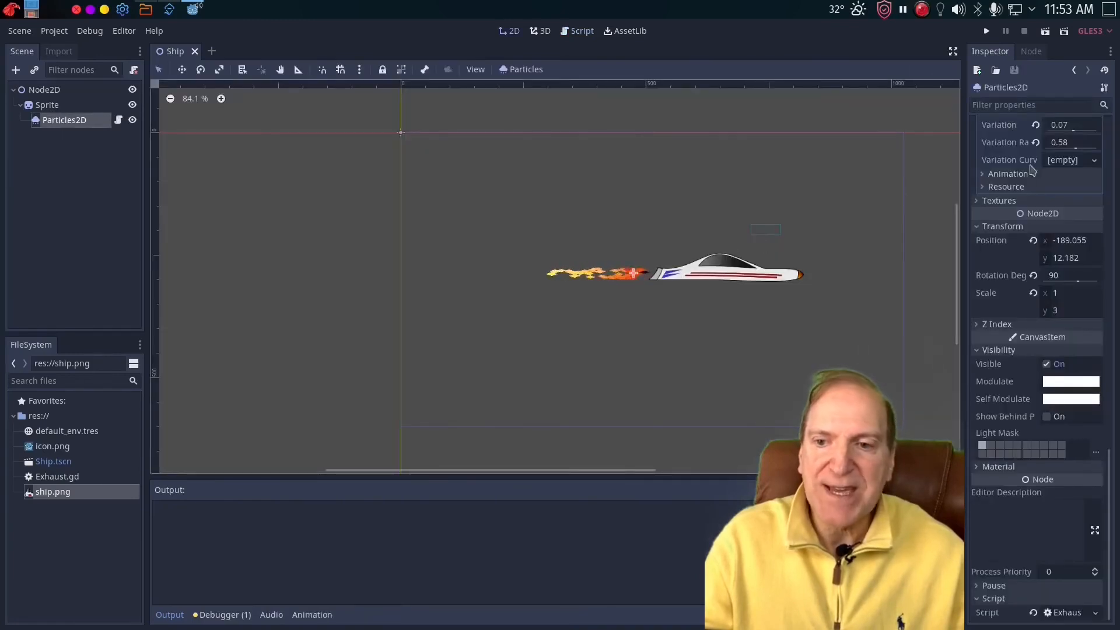
pyautogui.moveTo(1110, 475); pyautogui.dragTo(1110, 145)
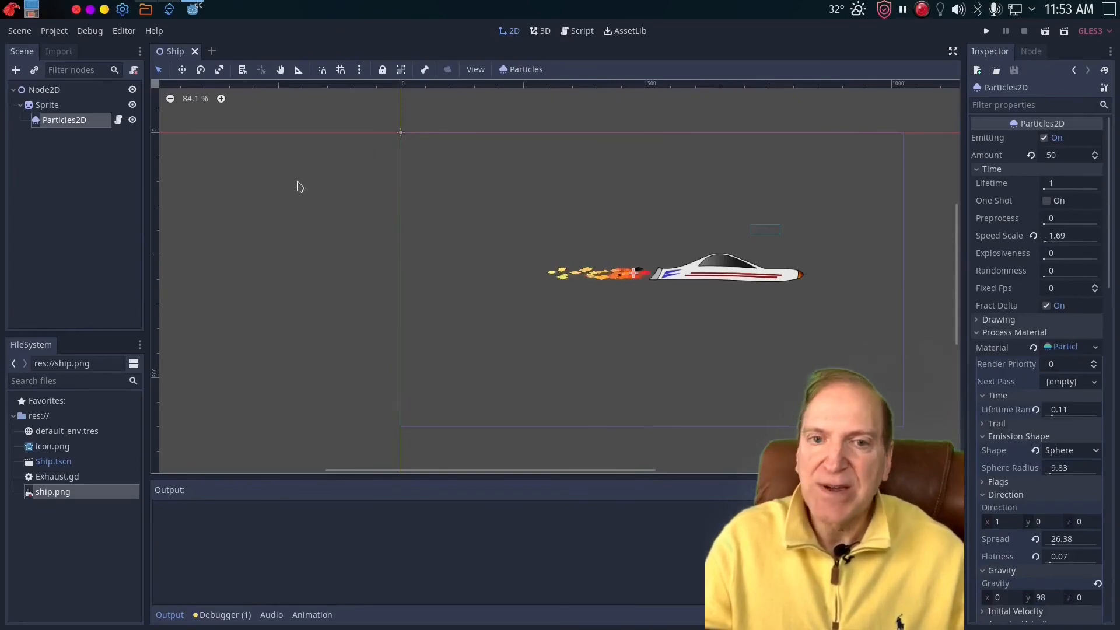
pyautogui.click(118, 121)
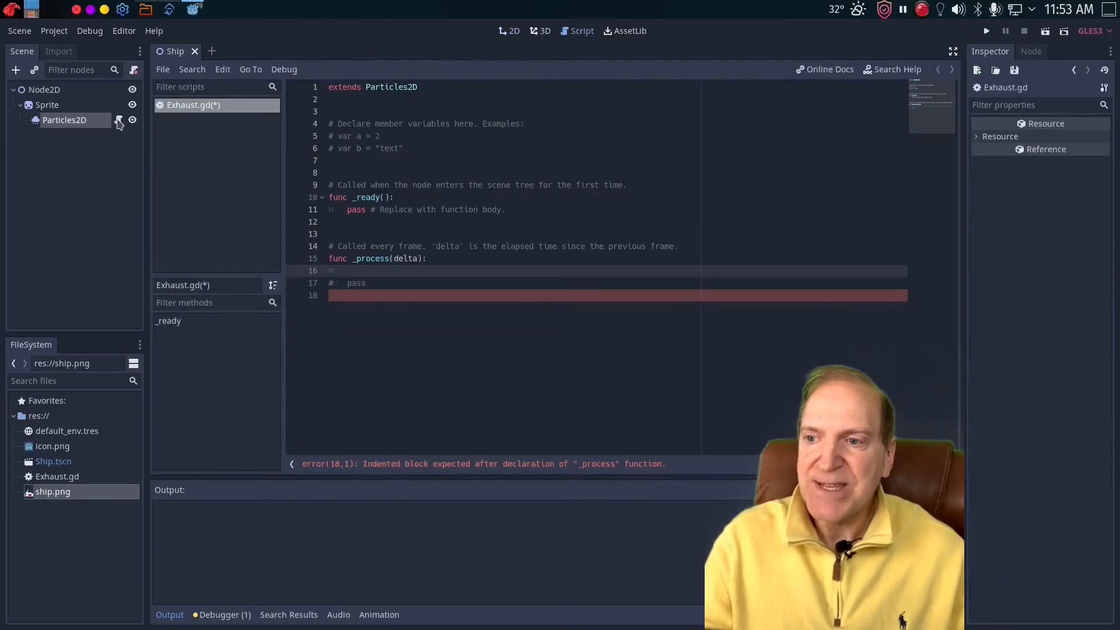
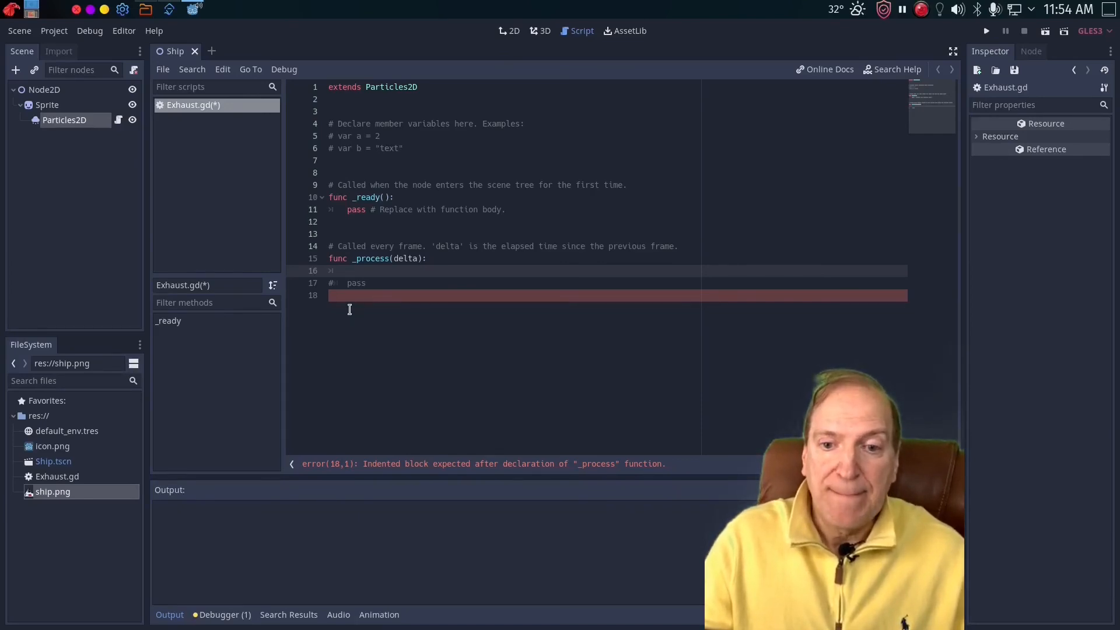
# - Write the condition if Input.action_press("ui_up"): inside _process(delta) and add an indented line below it
pyautogui.write('I')
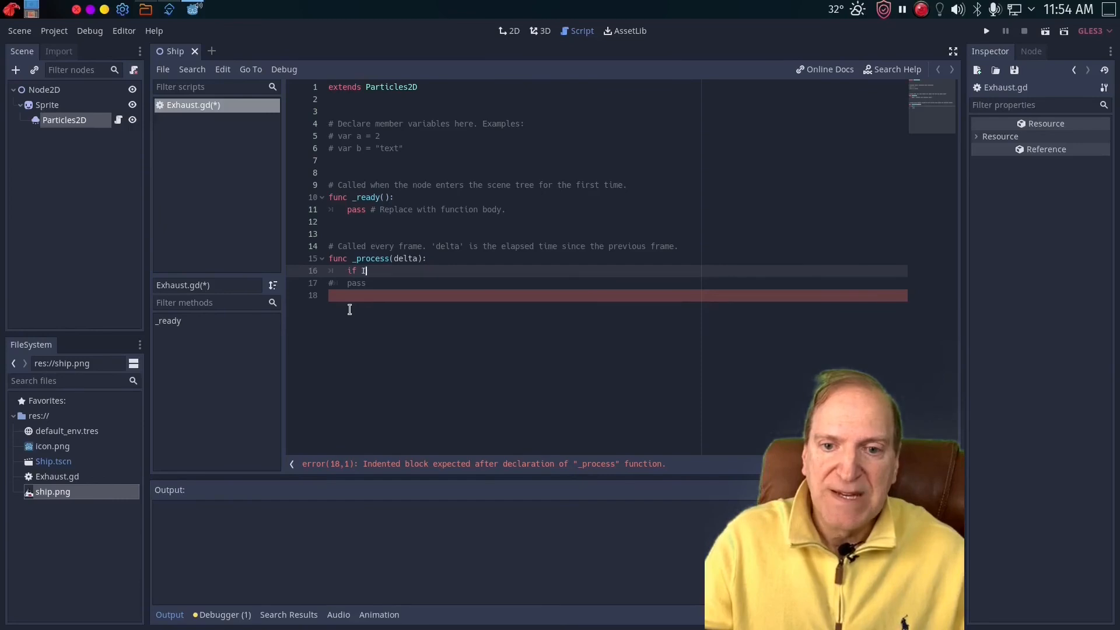
pyautogui.write('nput')
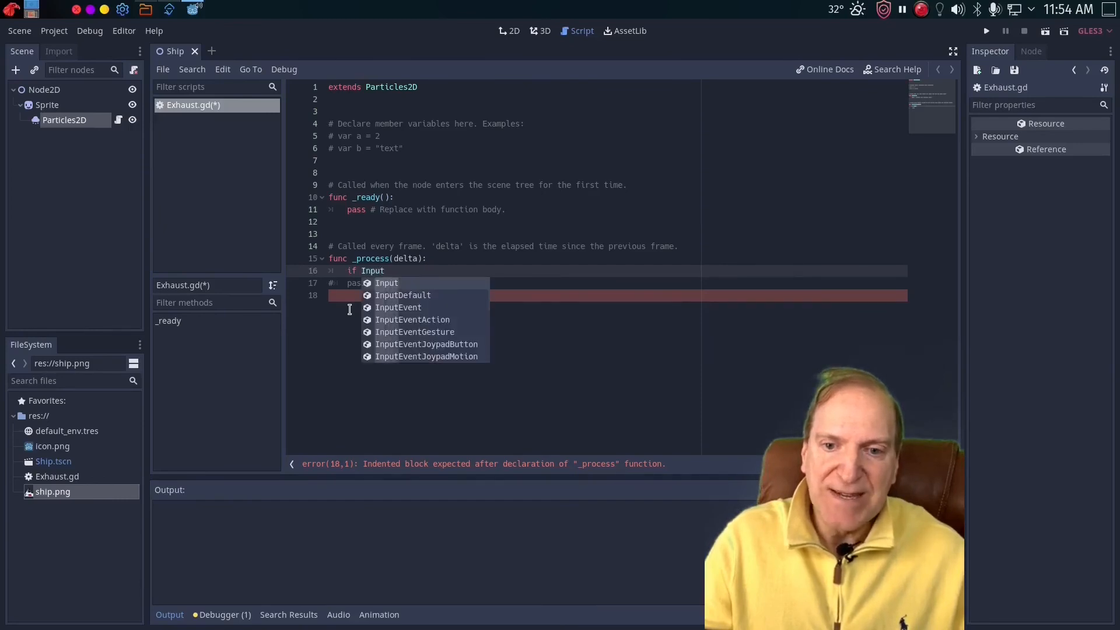
pyautogui.write('.ac')
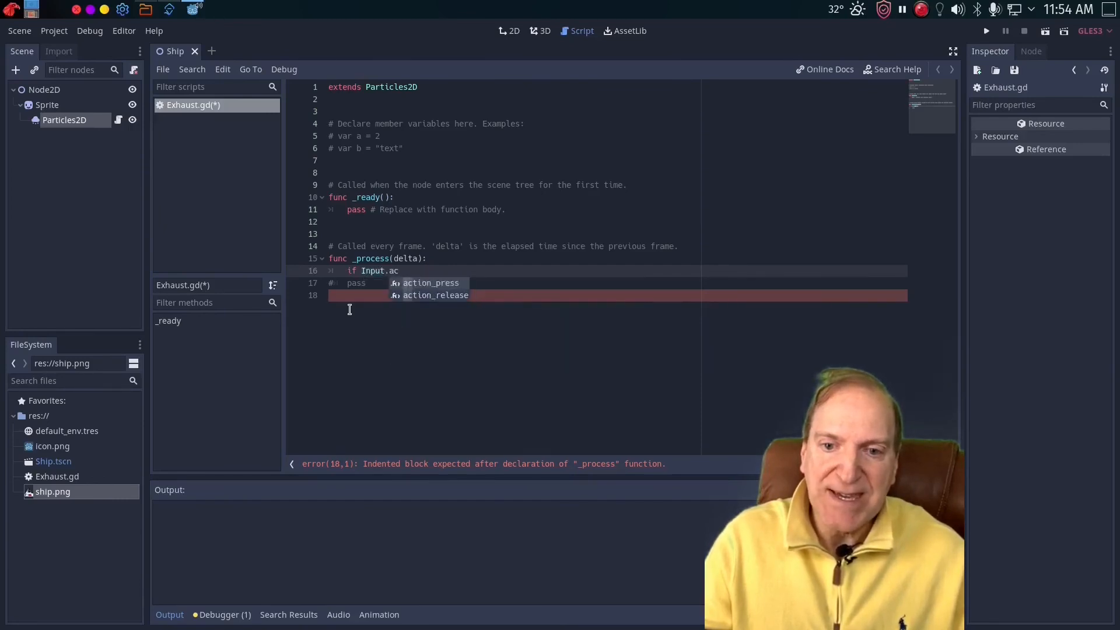
pyautogui.press('Return')
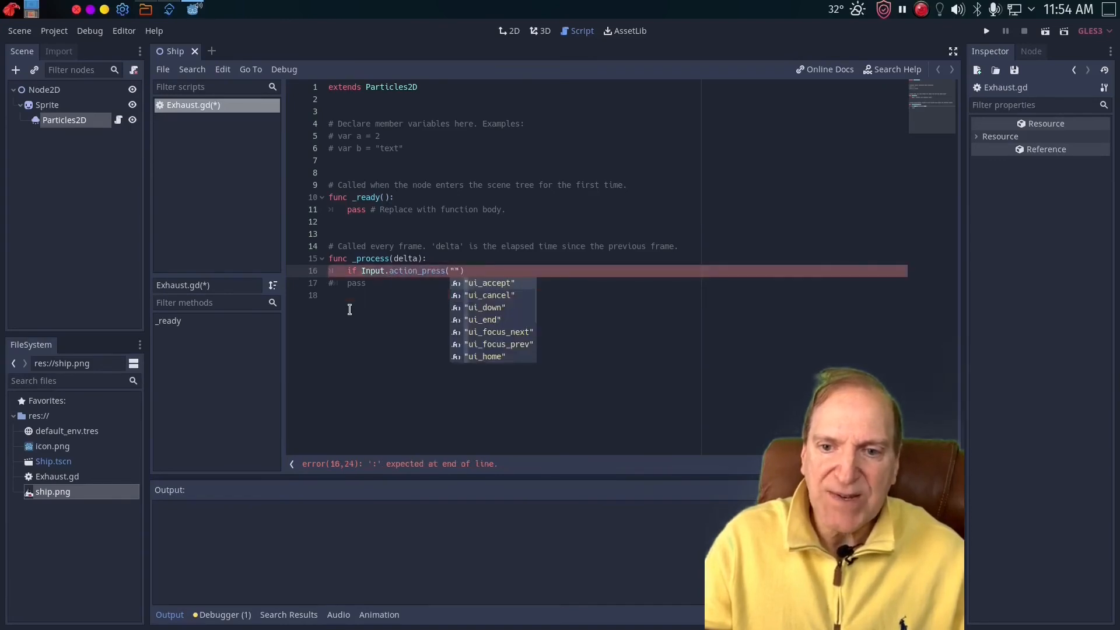
pyautogui.write('"ui_up')
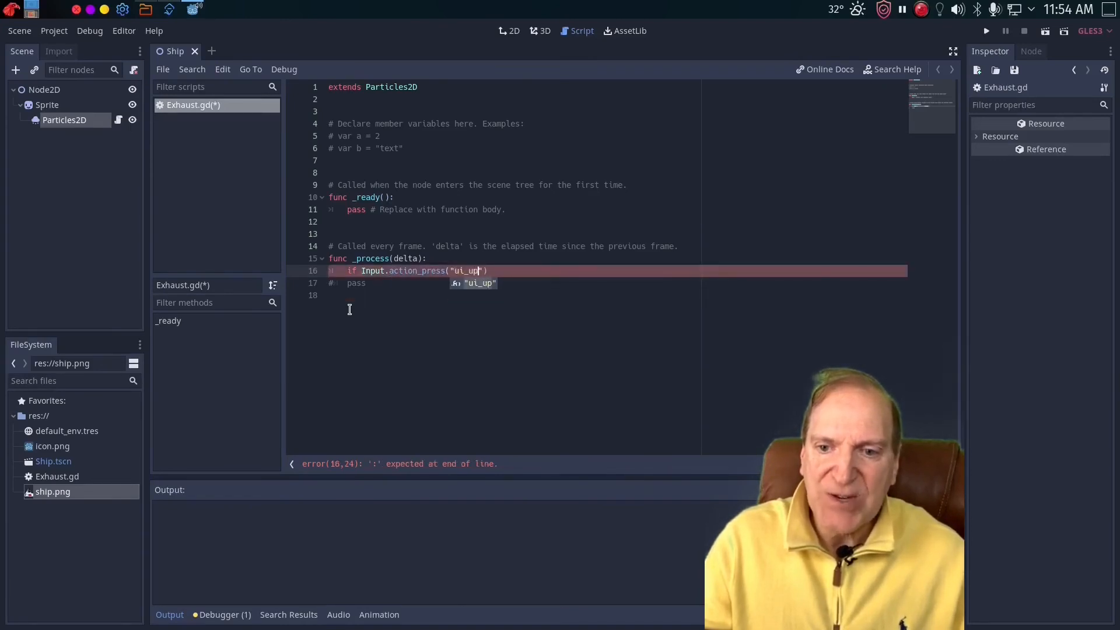
pyautogui.press('Return')
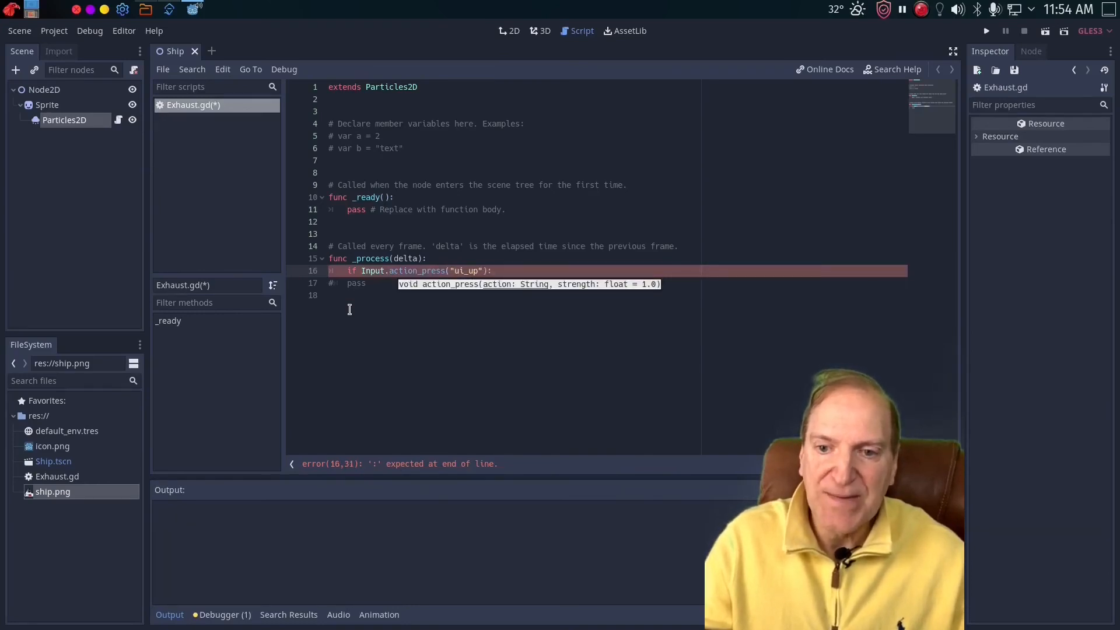
pyautogui.write(':')
pyautogui.press('Return')
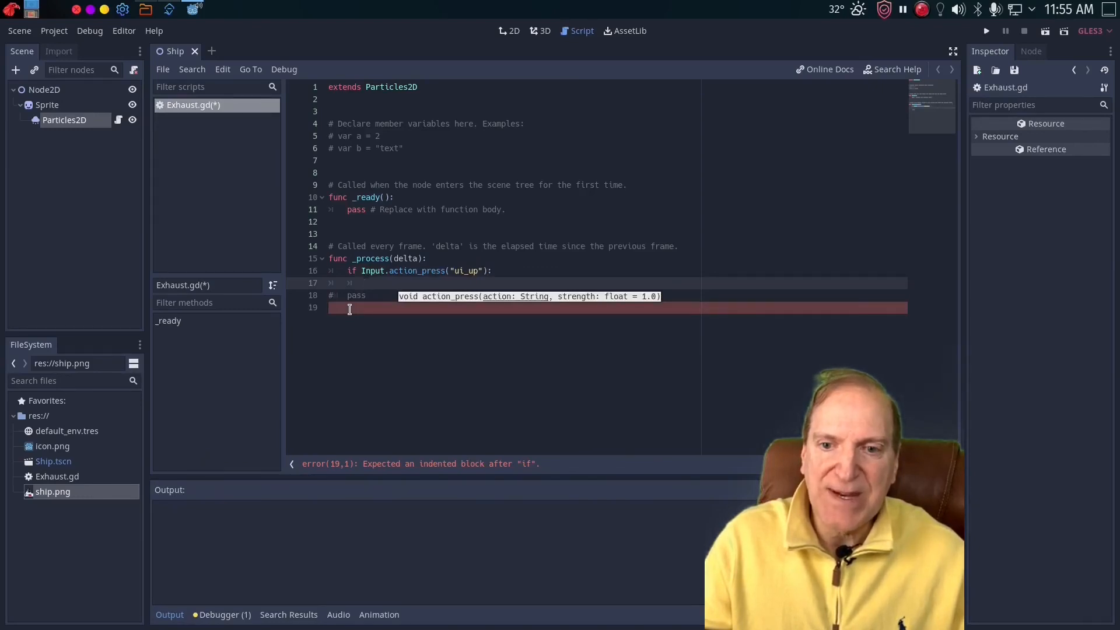
# - Begin a self.set("") call inside the if block and check the Particles2D node's properties for the one to control
pyautogui.write('se')
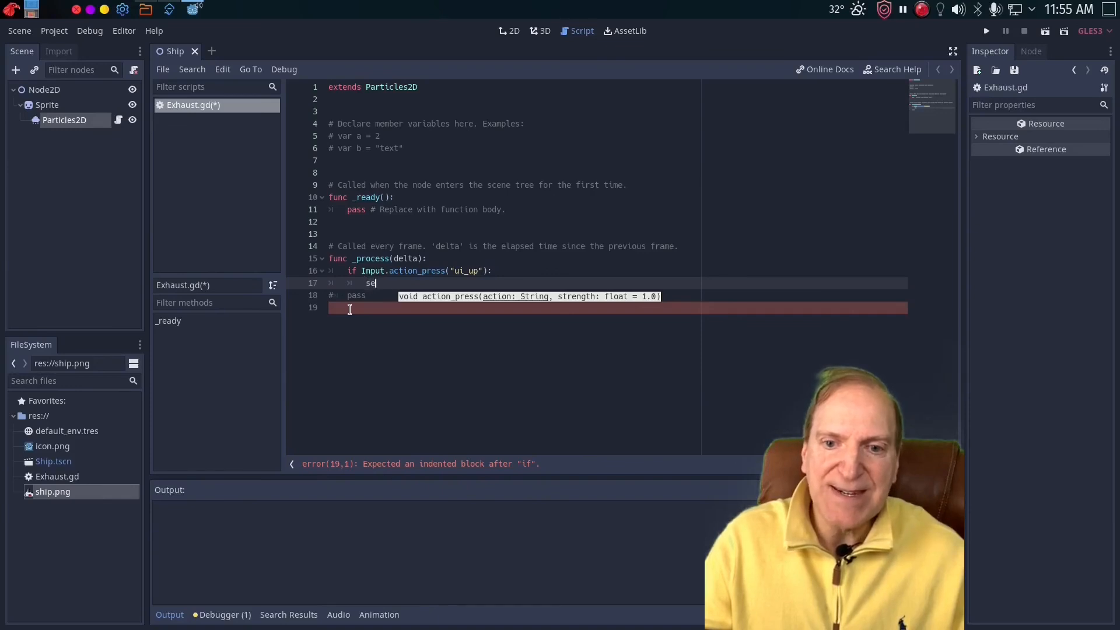
pyautogui.write('lf.se')
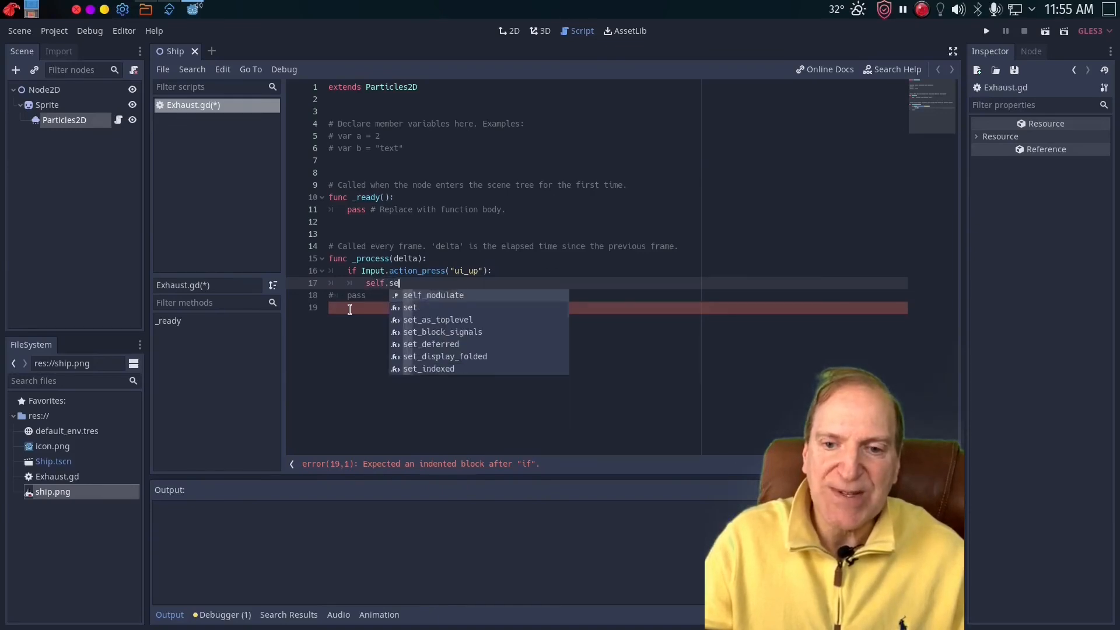
pyautogui.write('t(')
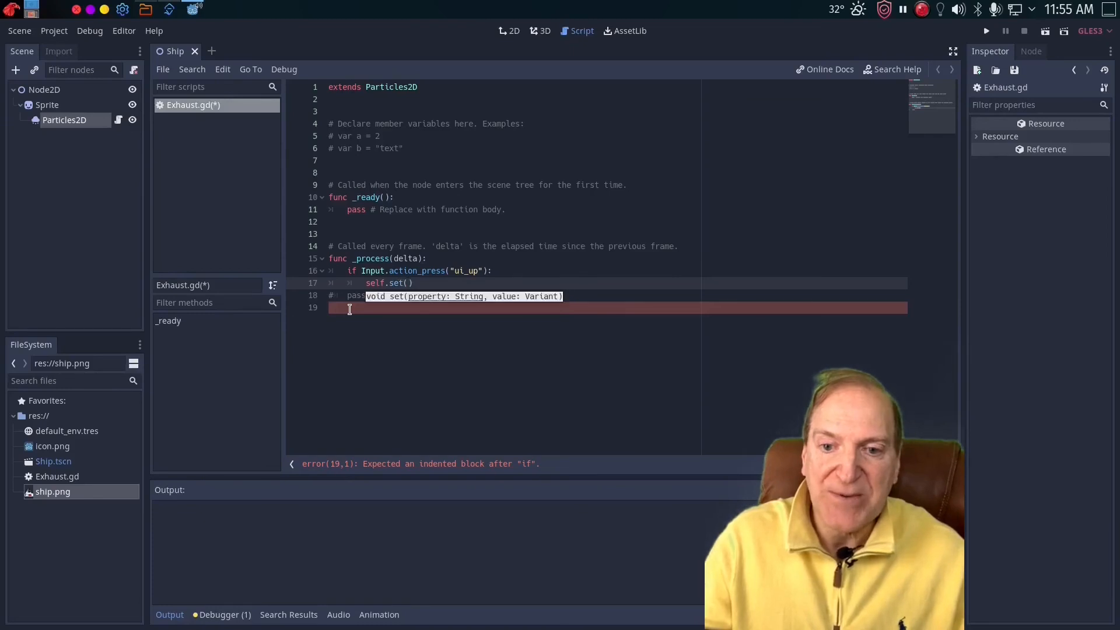
pyautogui.write('"')
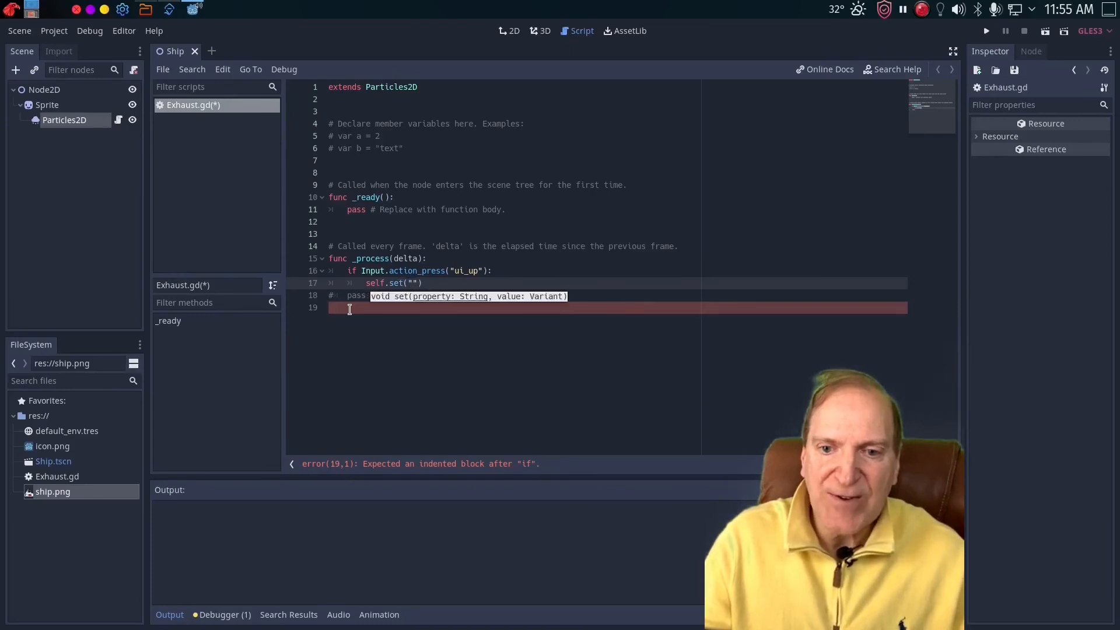
pyautogui.click(67, 121)
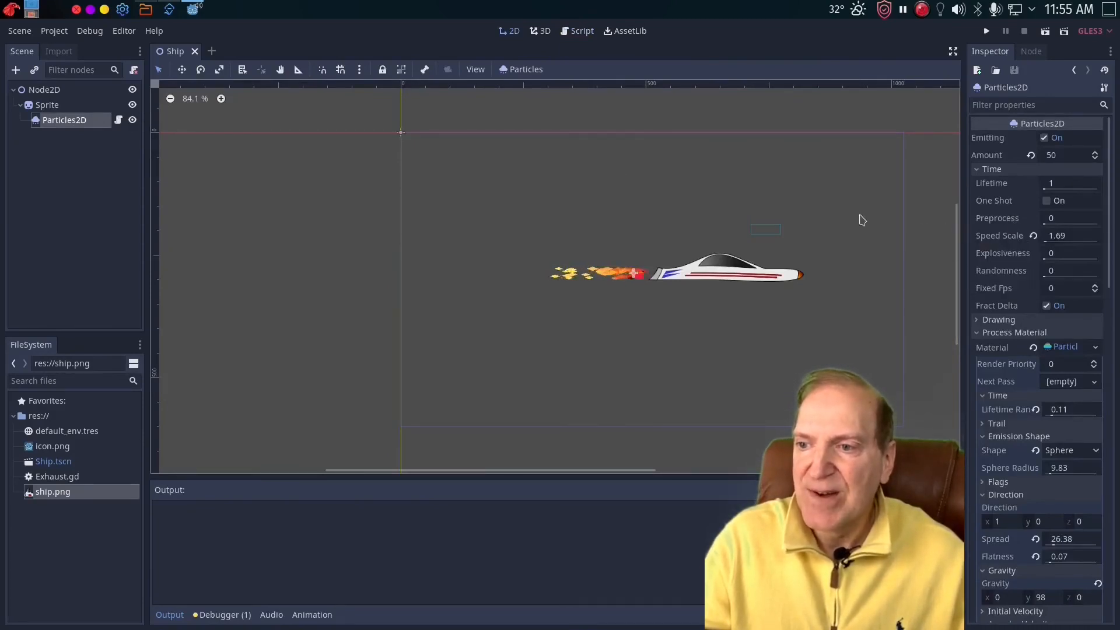
pyautogui.click(119, 119)
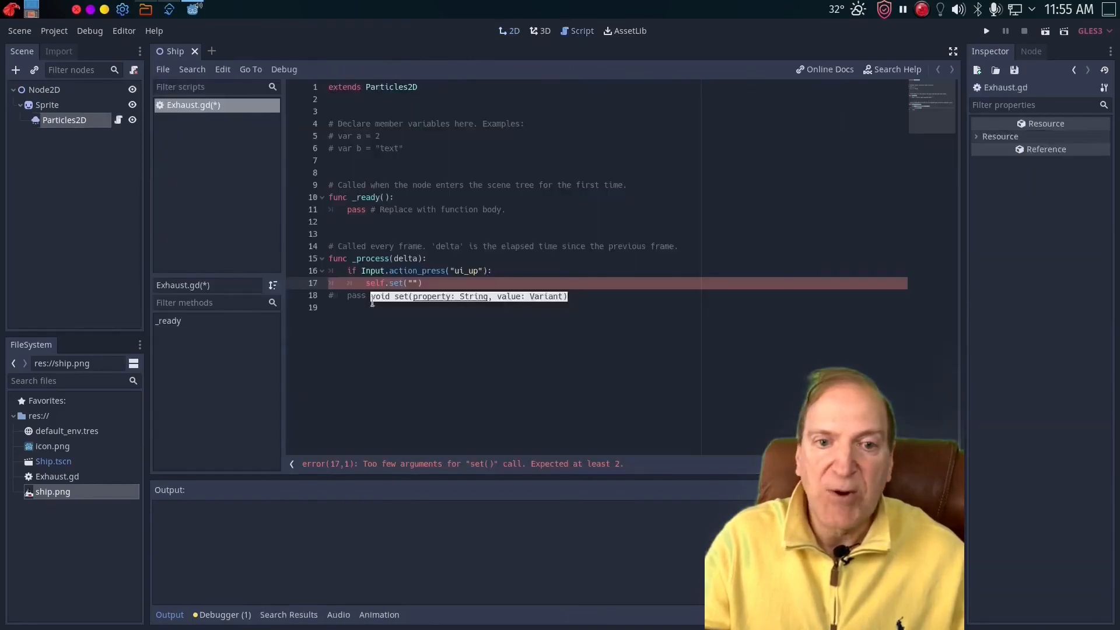
# - Fill in the self.set call's arguments as "speed_scale" and 5, and add a new line below it
pyautogui.write('../')
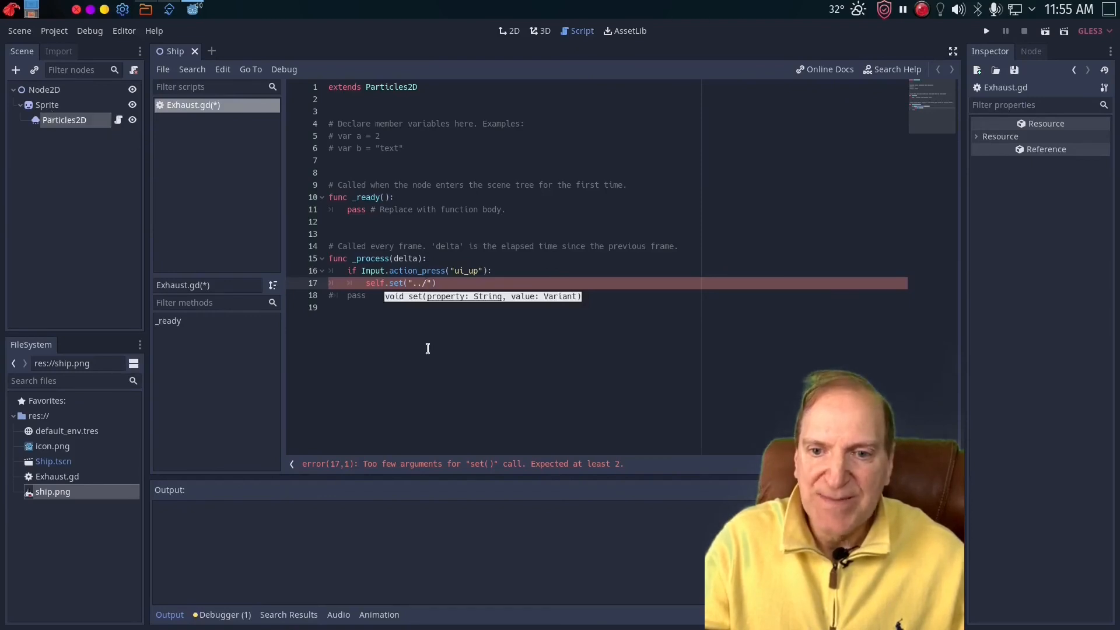
pyautogui.press('BackSpace')
pyautogui.press('BackSpace')
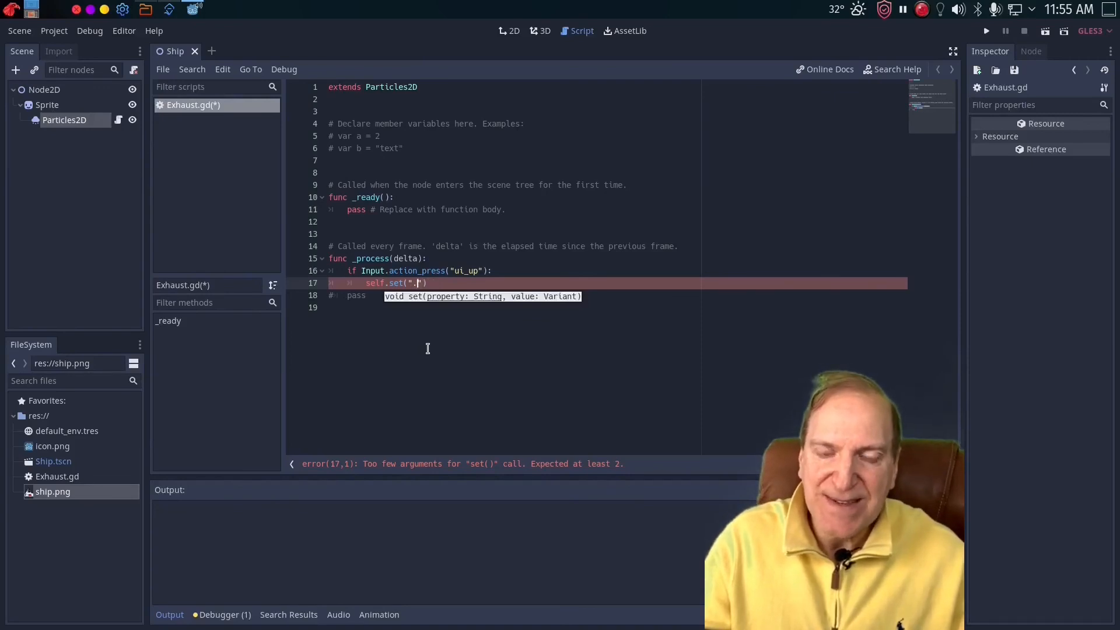
pyautogui.write('sp')
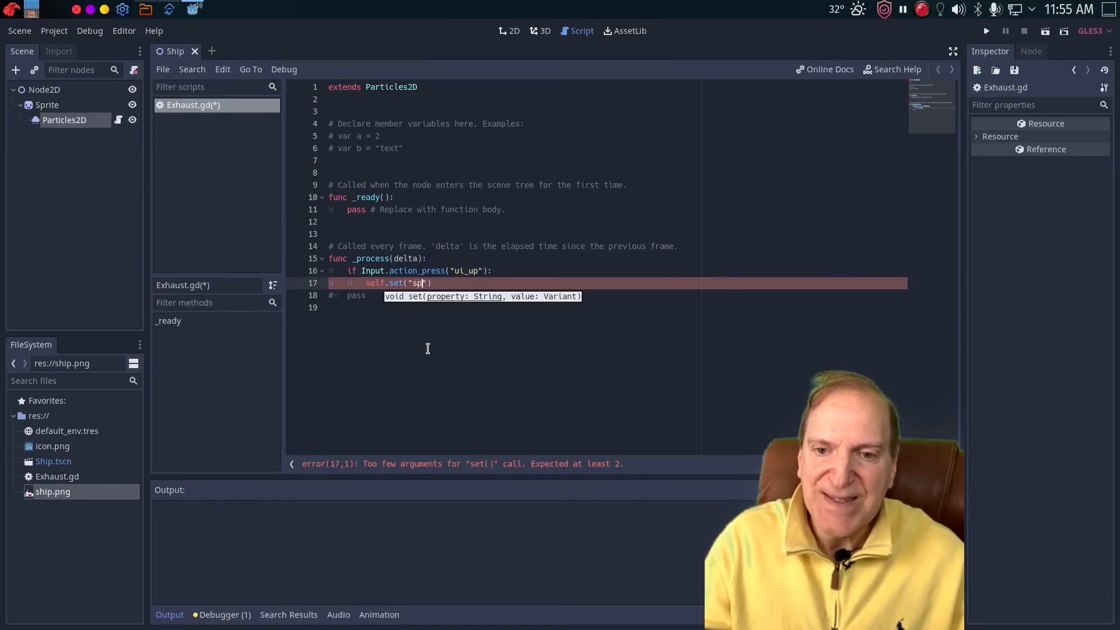
pyautogui.write('eed')
pyautogui.write('_scal')
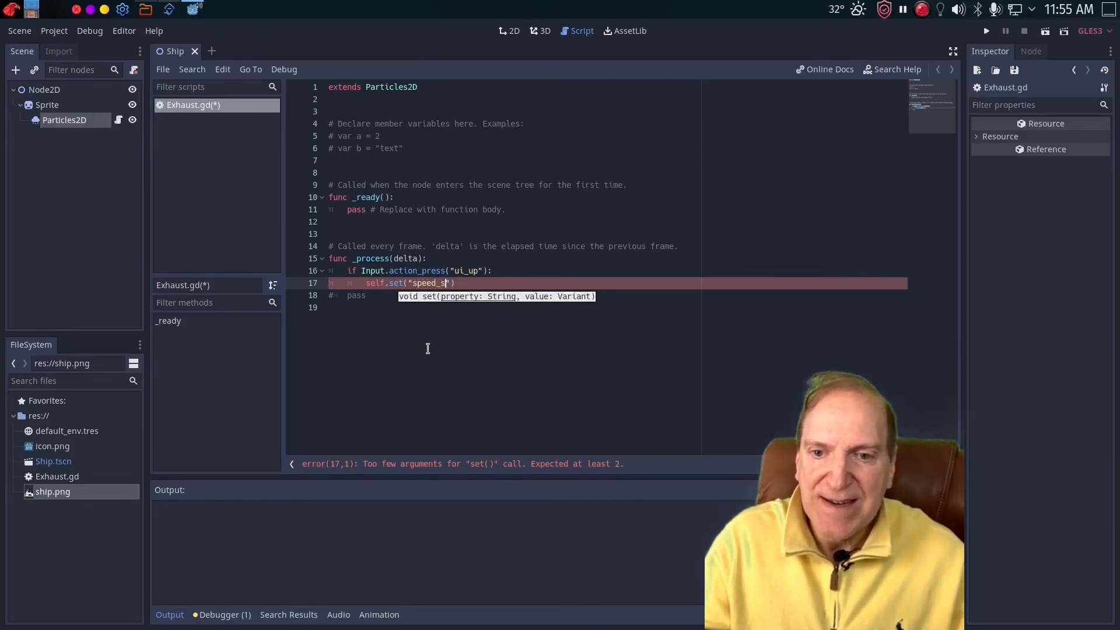
pyautogui.write('e')
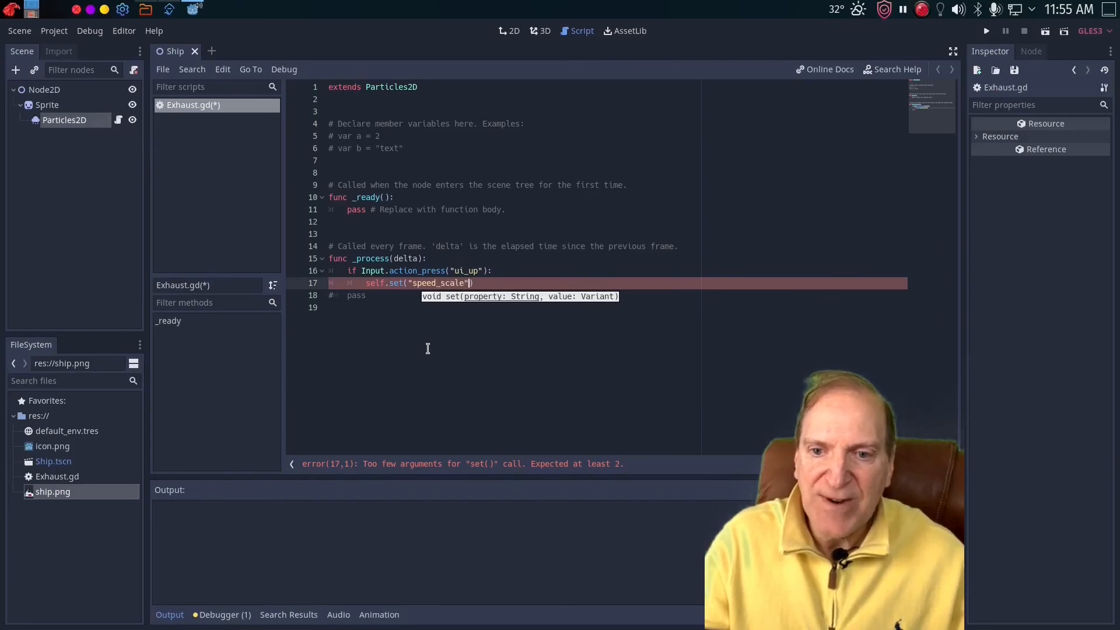
pyautogui.write('", ')
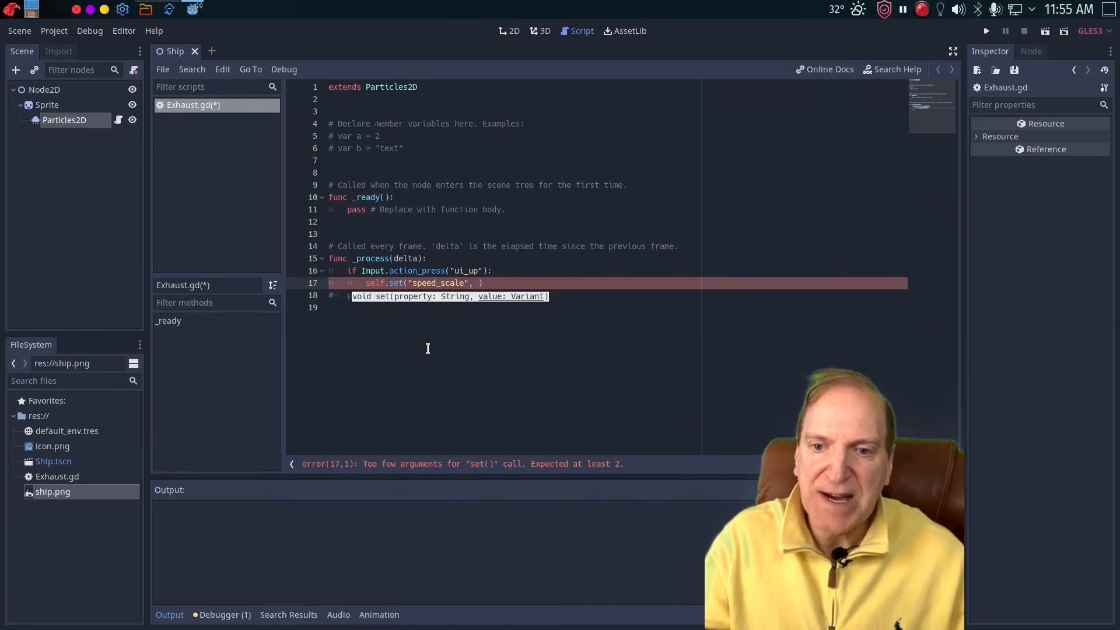
pyautogui.write('5')
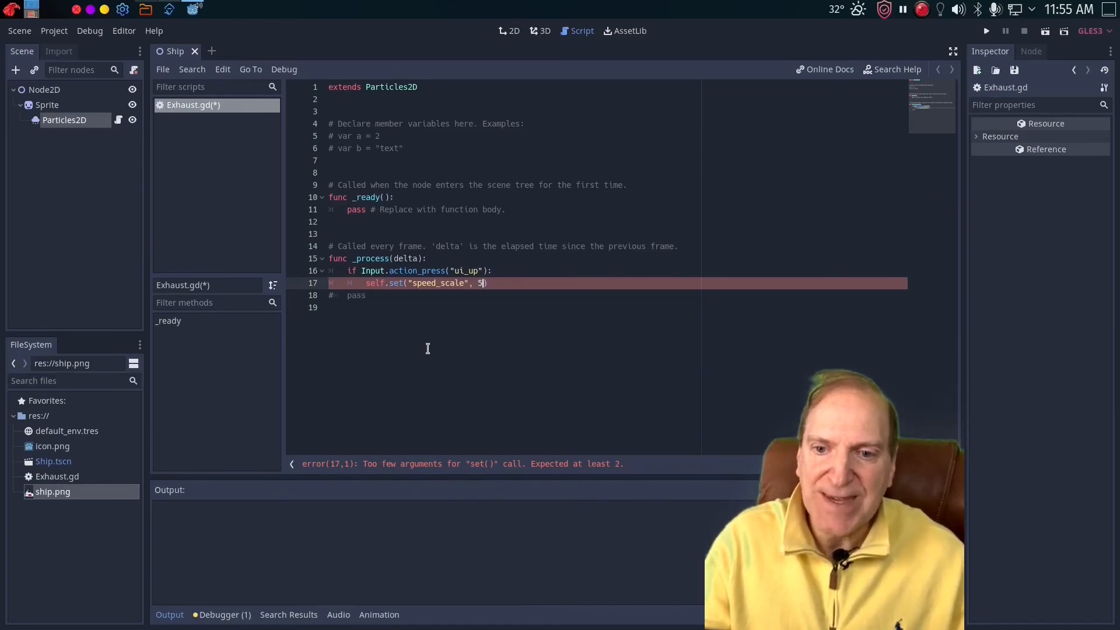
pyautogui.press('Return')
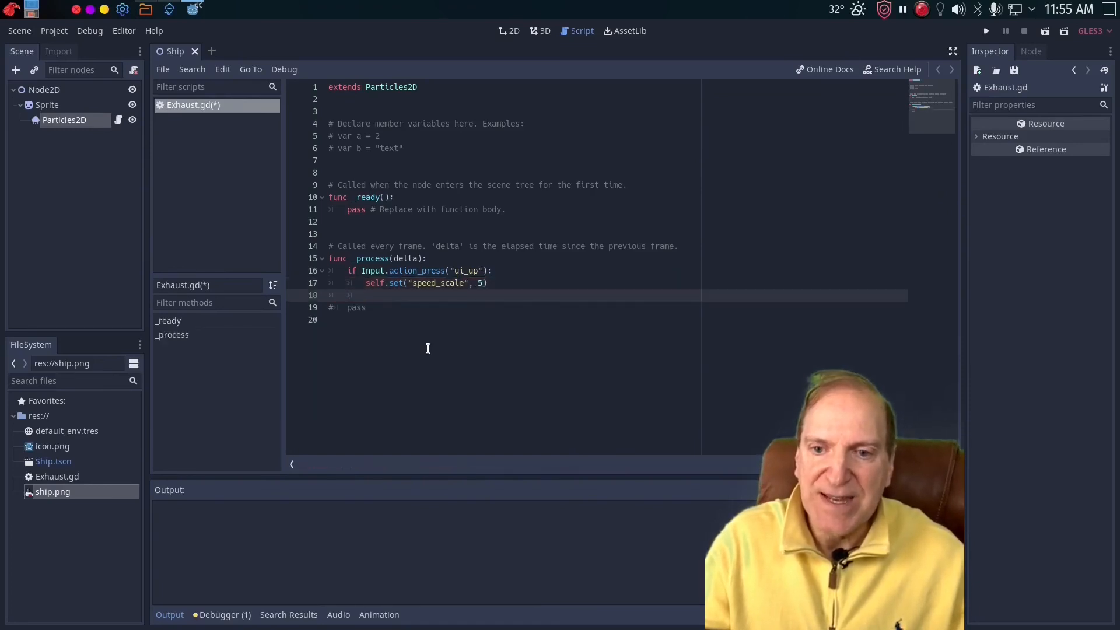
# - Add an else: branch to the ui_up condition containing self.set("speed_scale", 1.69)
pyautogui.write('else:')
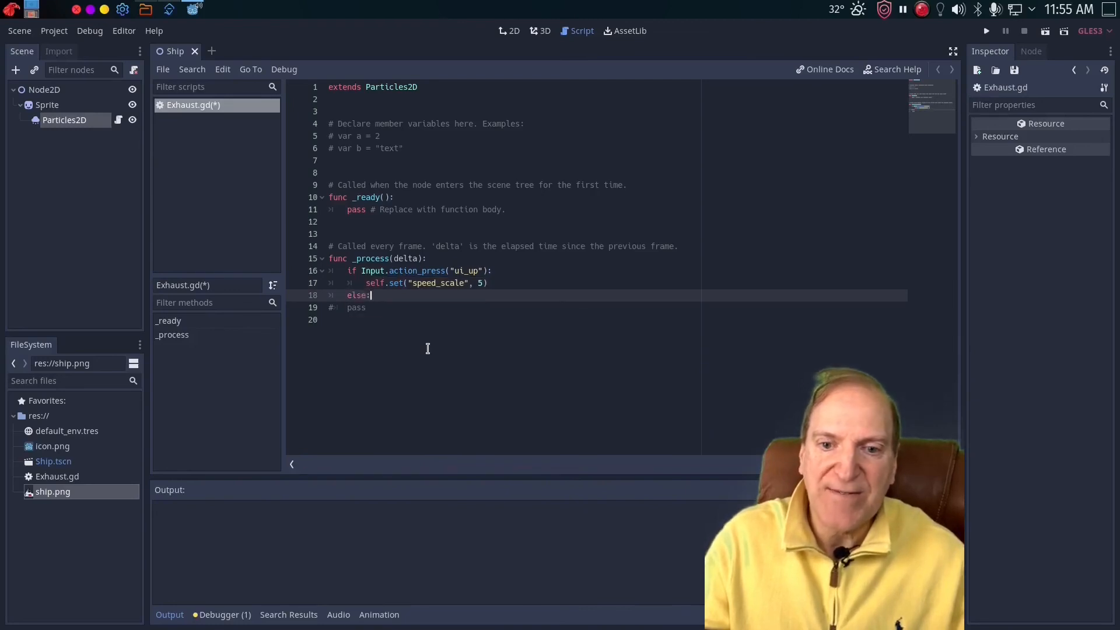
pyautogui.press('Return')
pyautogui.write('sel')
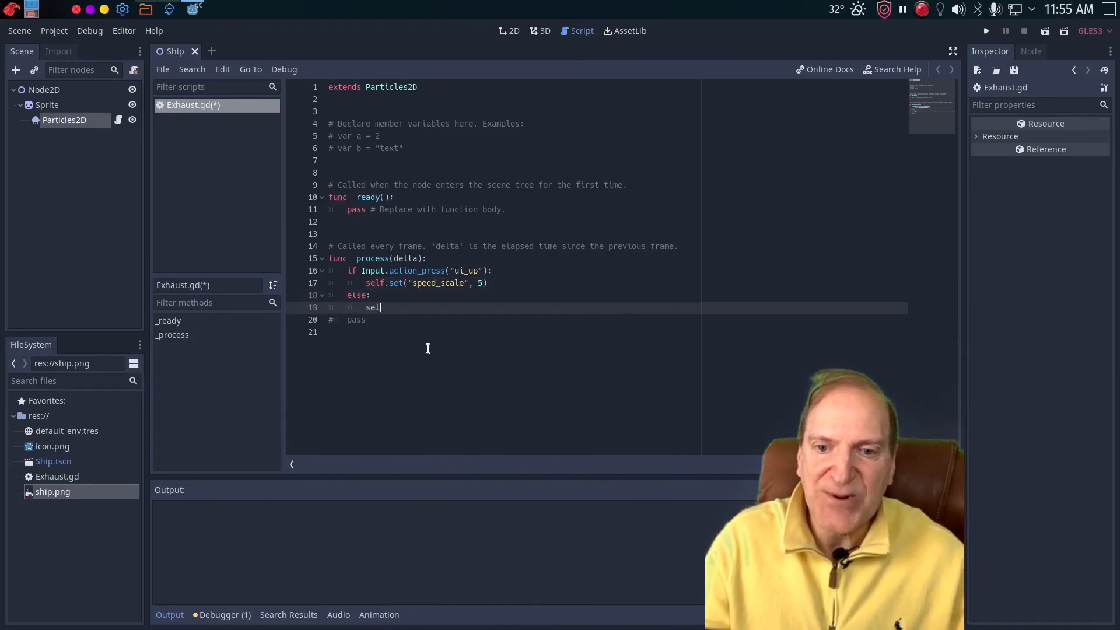
pyautogui.write('f.set')
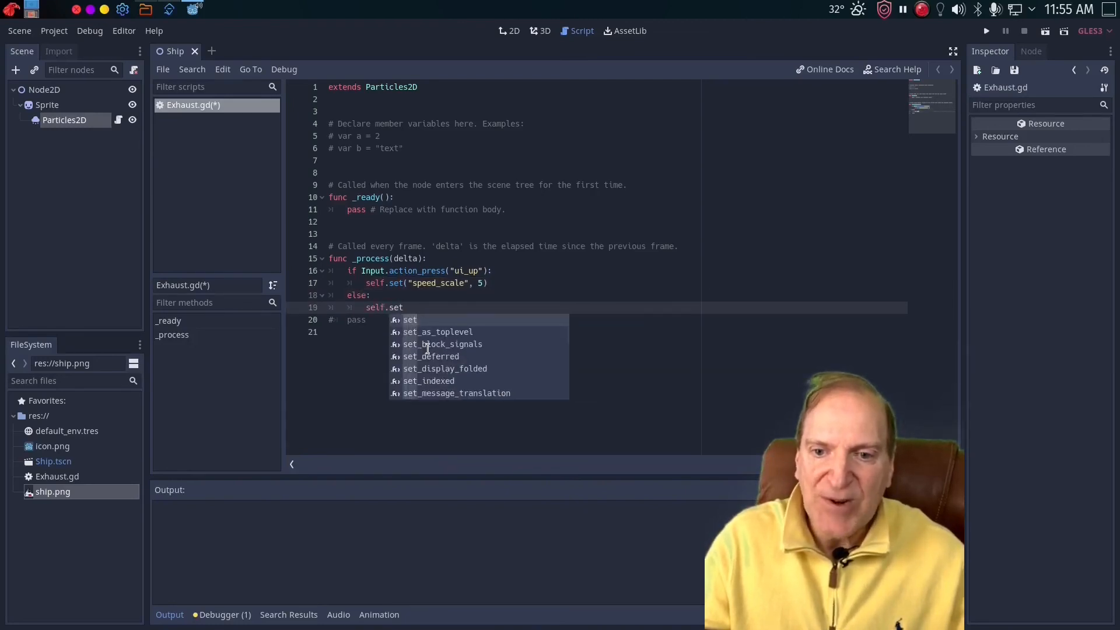
pyautogui.write('(')
pyautogui.write('"sp')
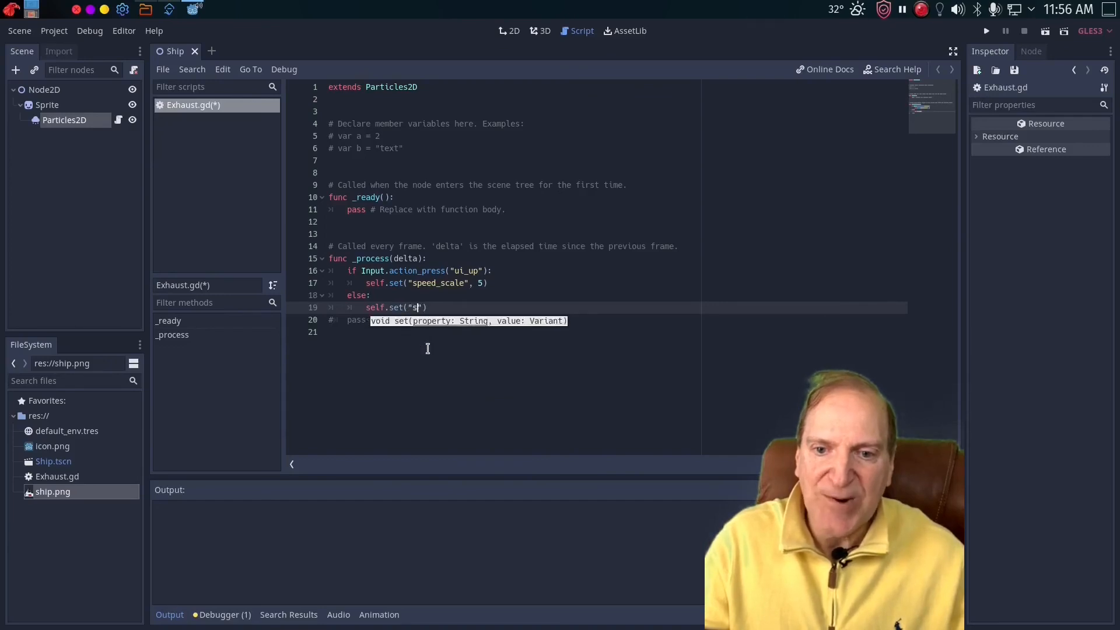
pyautogui.write('eed_sc')
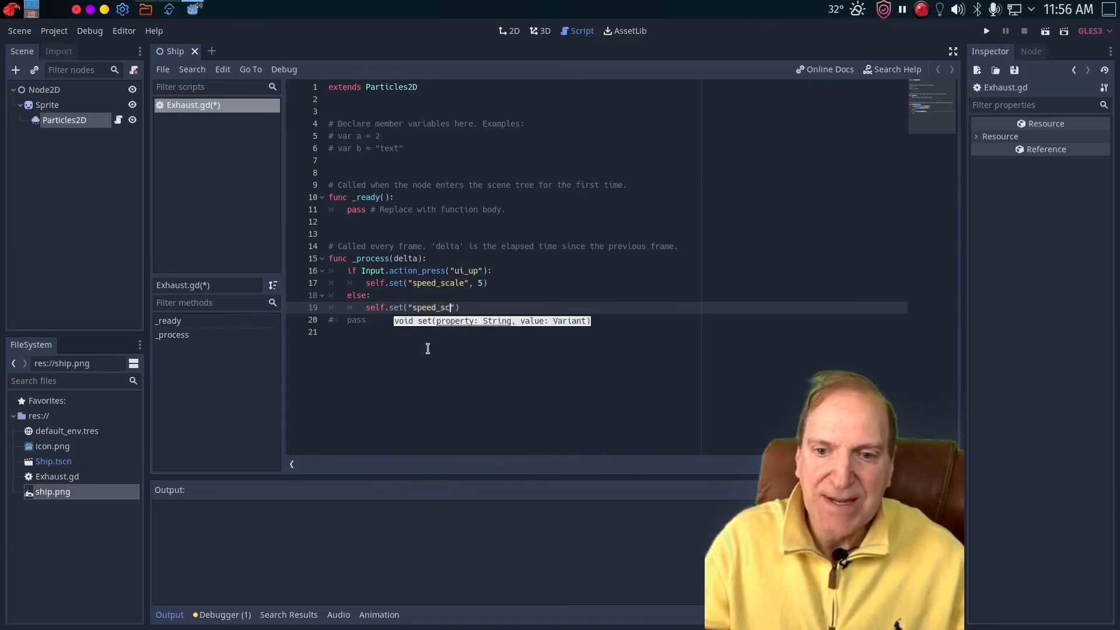
pyautogui.write('ale')
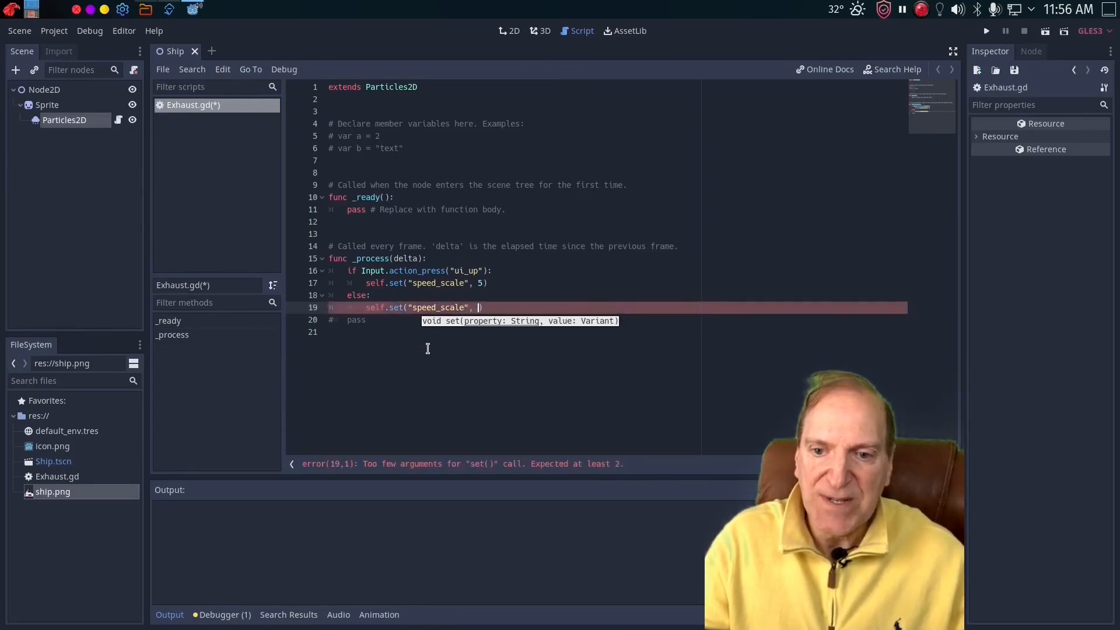
pyautogui.write('69')
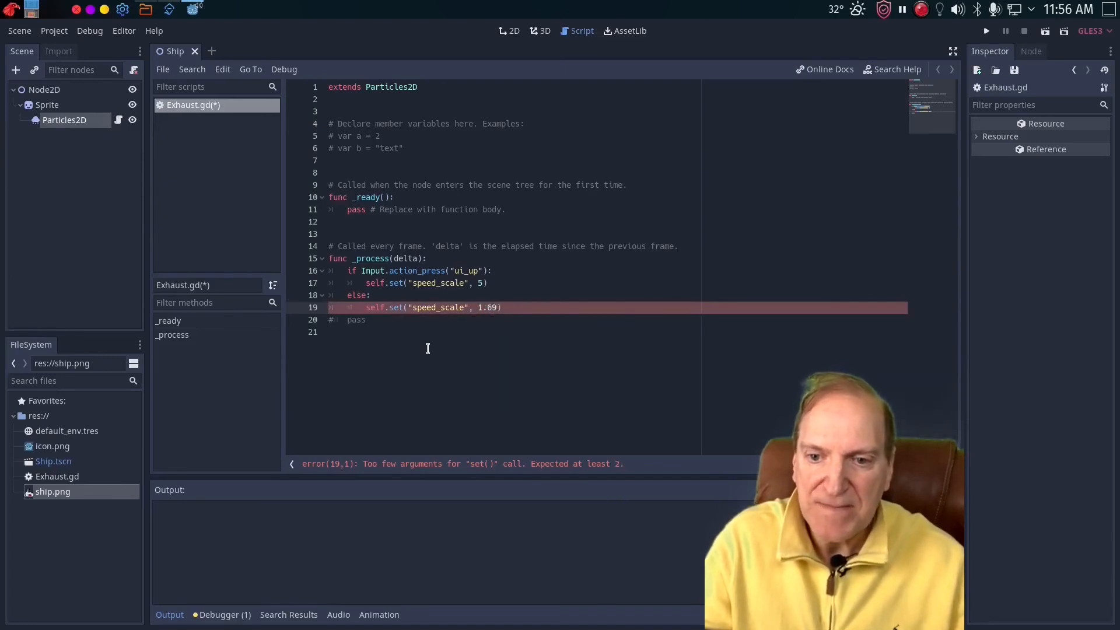
# - Save Exhaust.gd and run the project to test the ship's exhaust, closing the game window when done
pyautogui.click(423, 325)
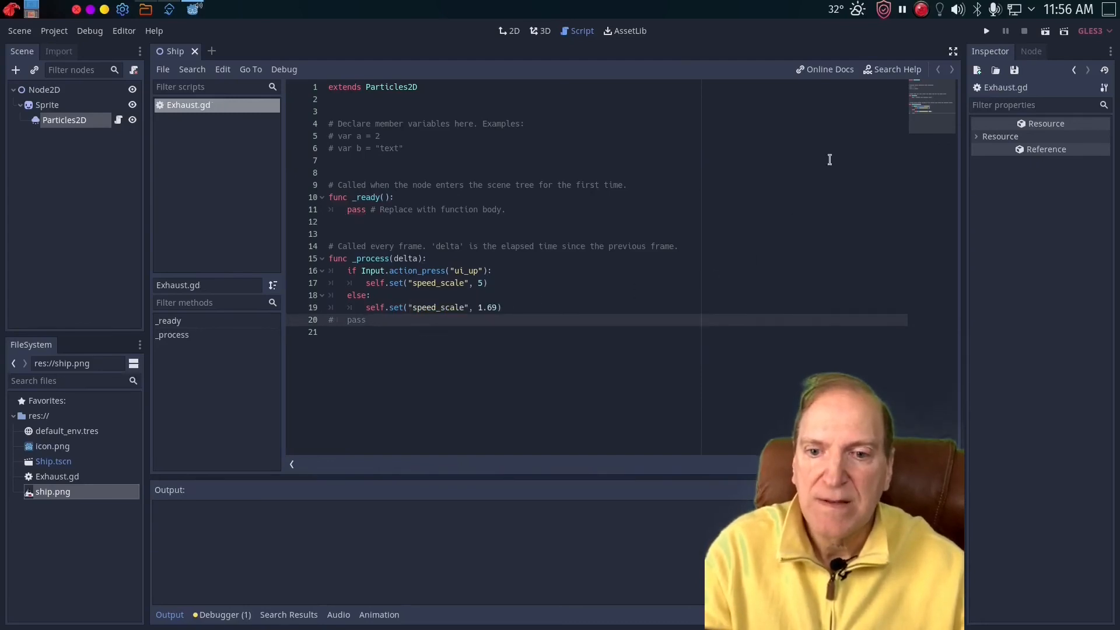
pyautogui.hotkey('ctrl', 's')
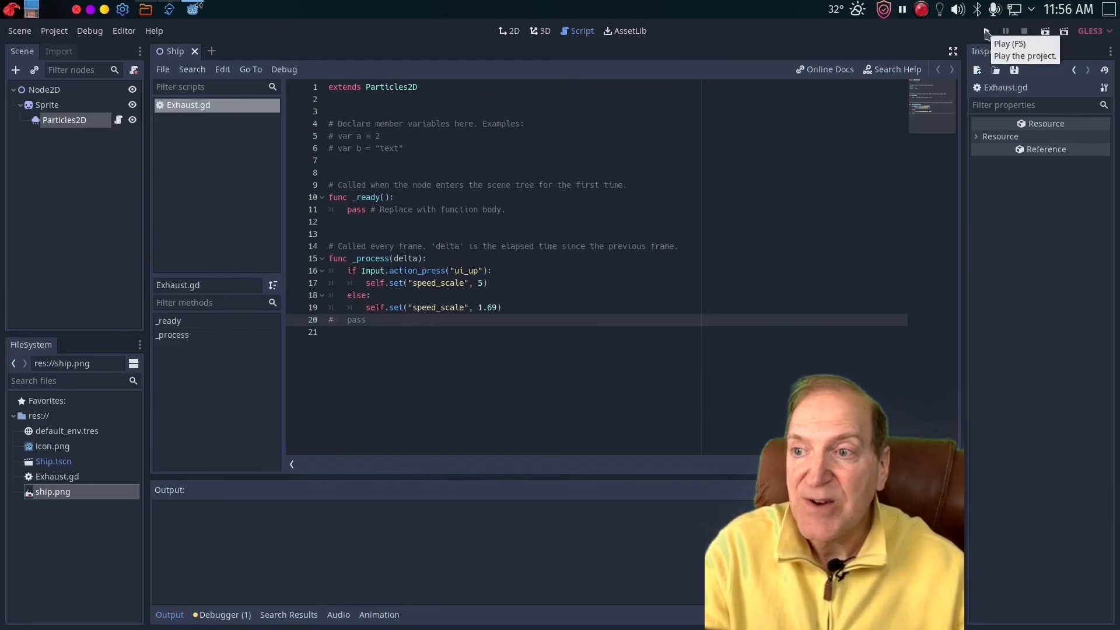
pyautogui.click(987, 33)
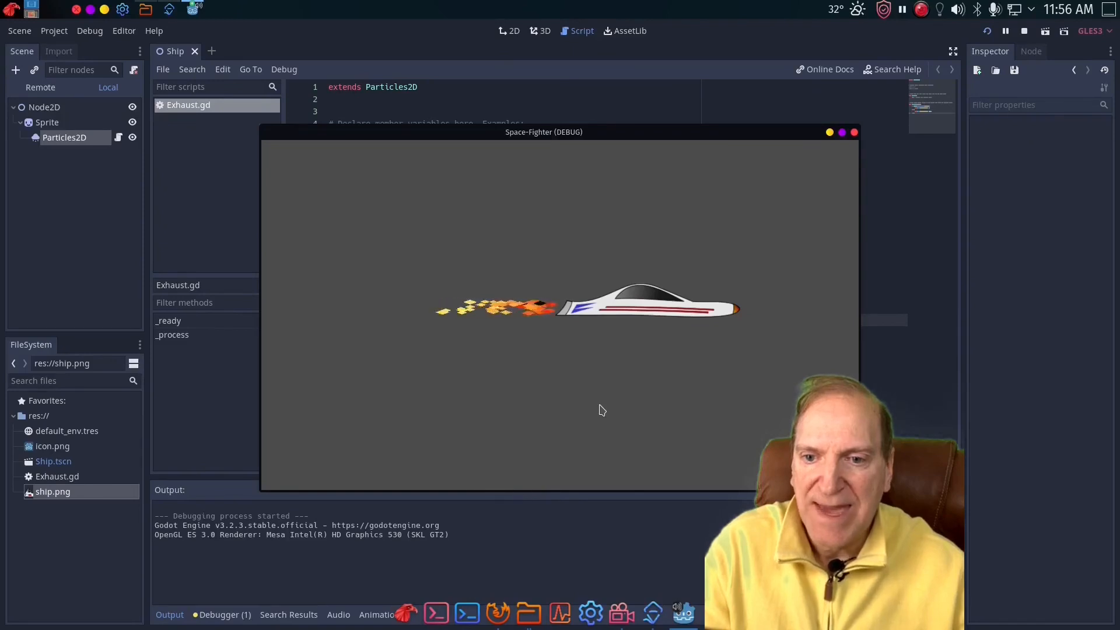
pyautogui.click(855, 134)
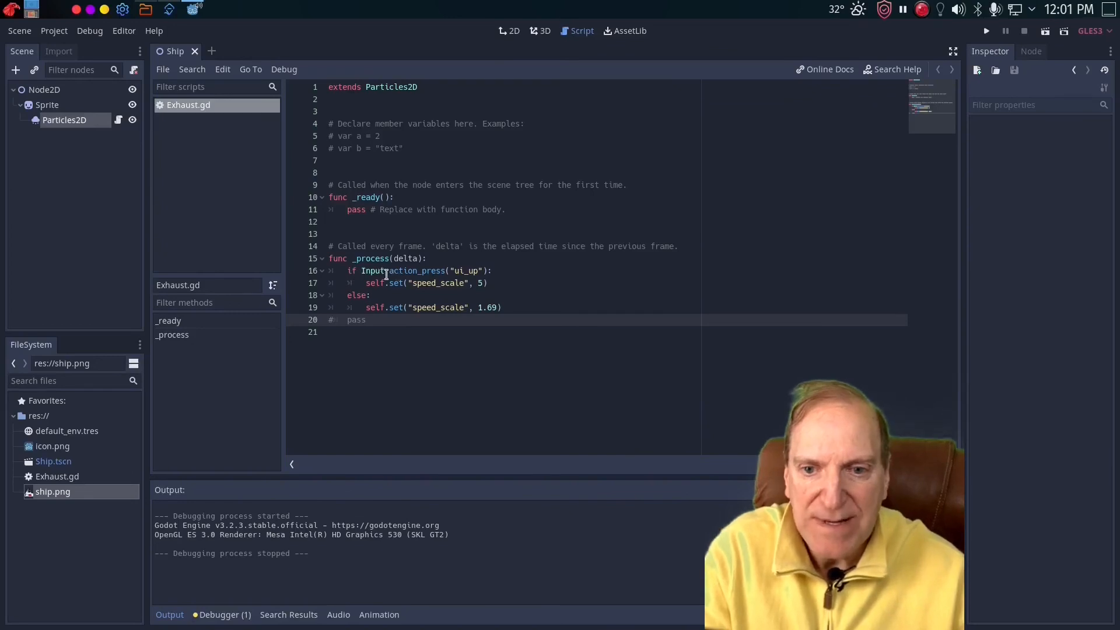
# - Replace action_press with is_action_pressed in the "ui_up" condition of the _process function
pyautogui.click(385, 272)
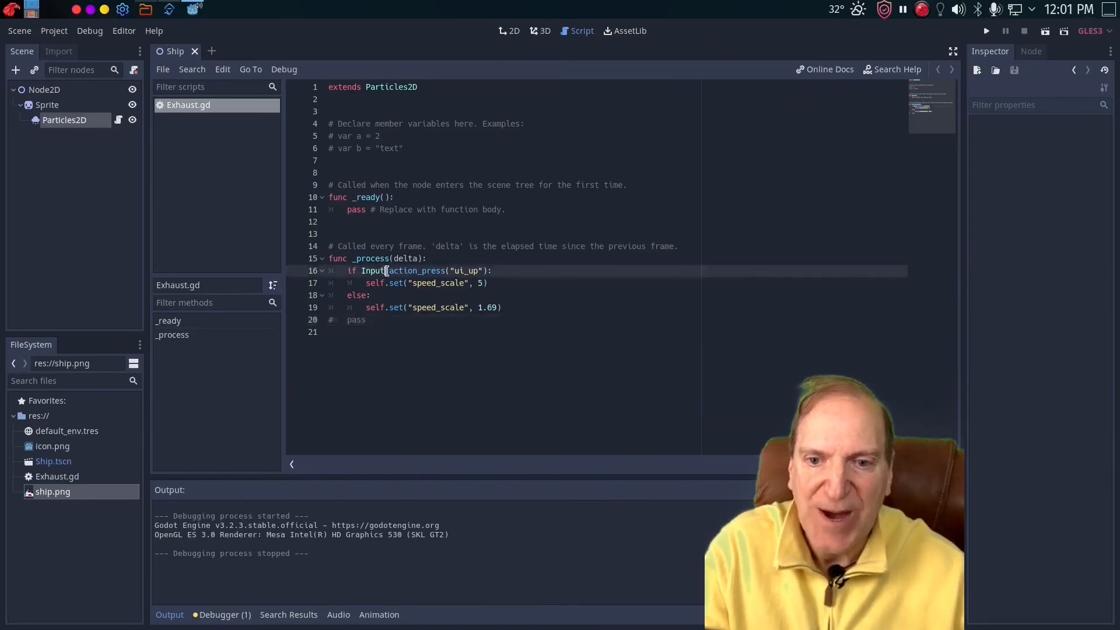
pyautogui.moveTo(386, 271); pyautogui.dragTo(440, 271)
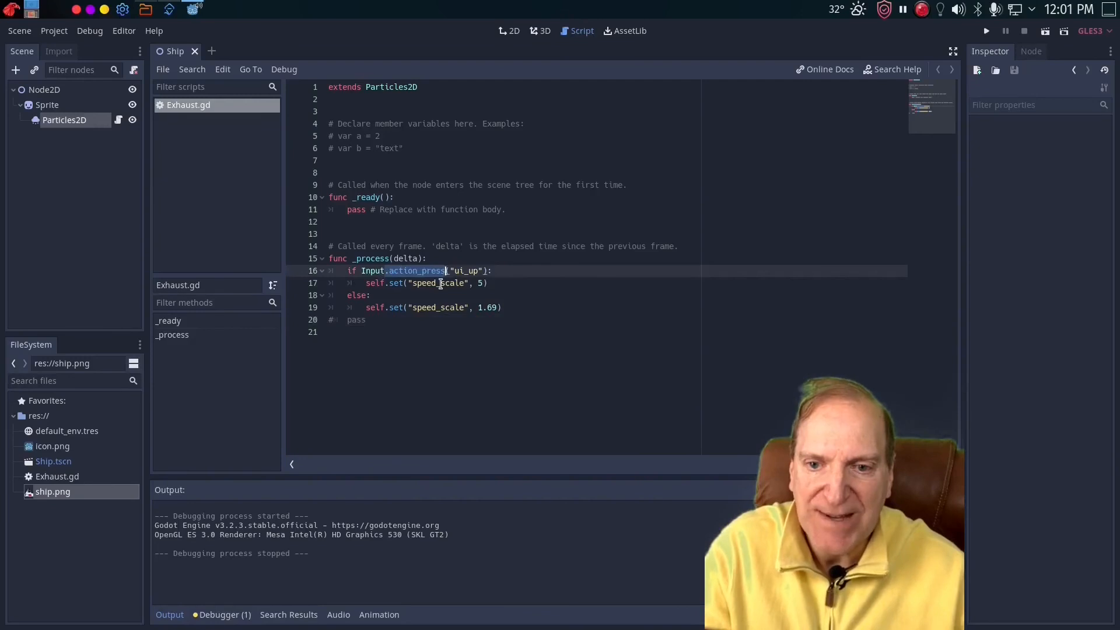
pyautogui.press('BackSpace')
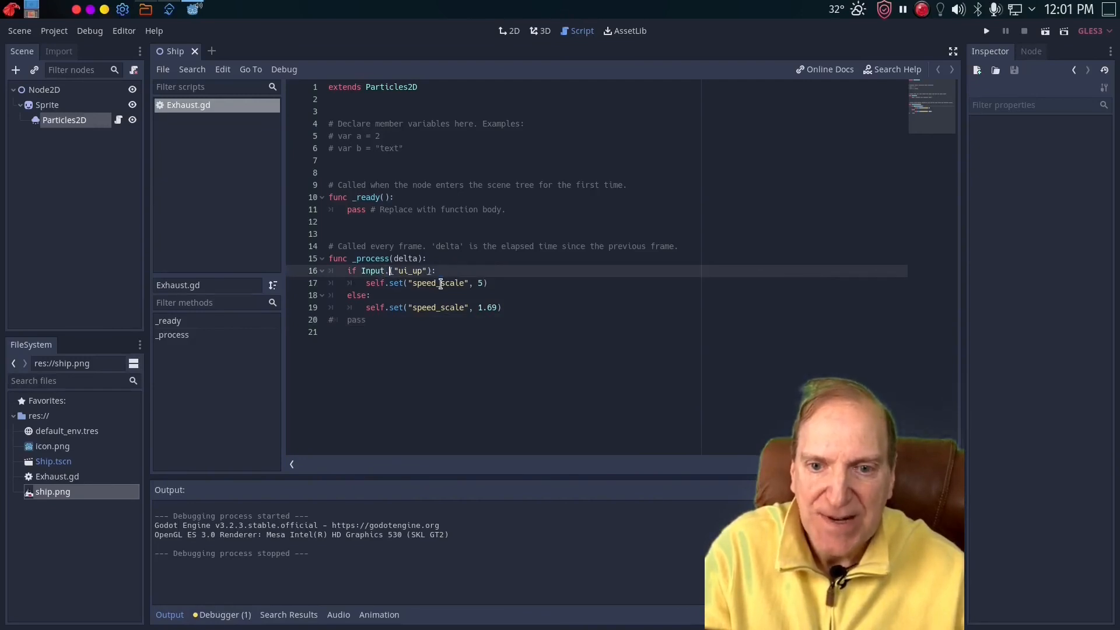
pyautogui.write('is_ac')
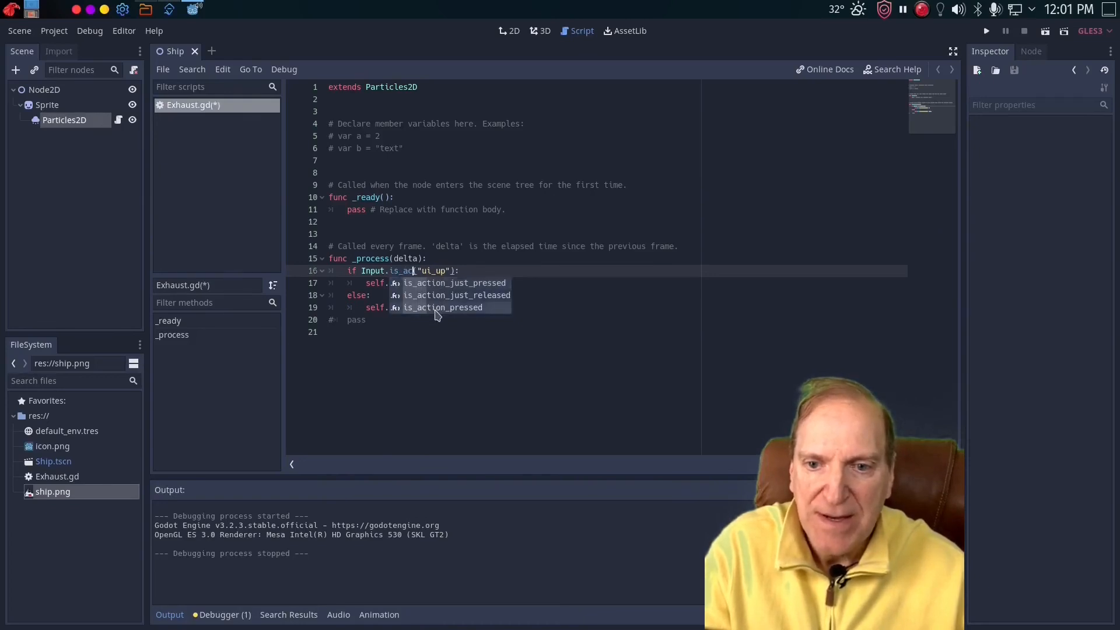
pyautogui.doubleClick(436, 309)
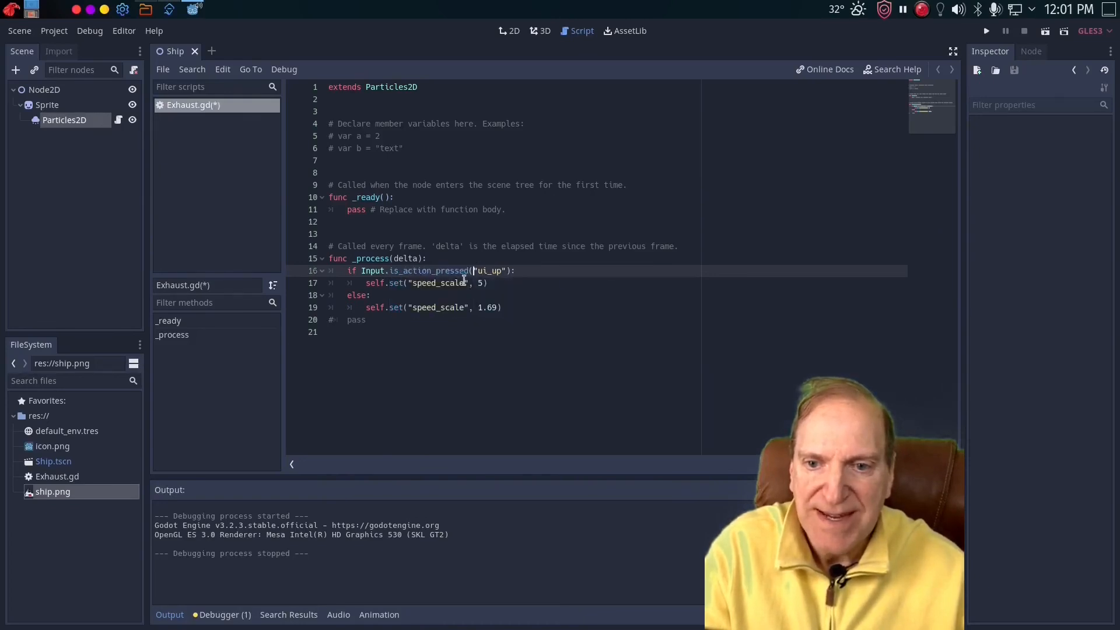
pyautogui.click(514, 308)
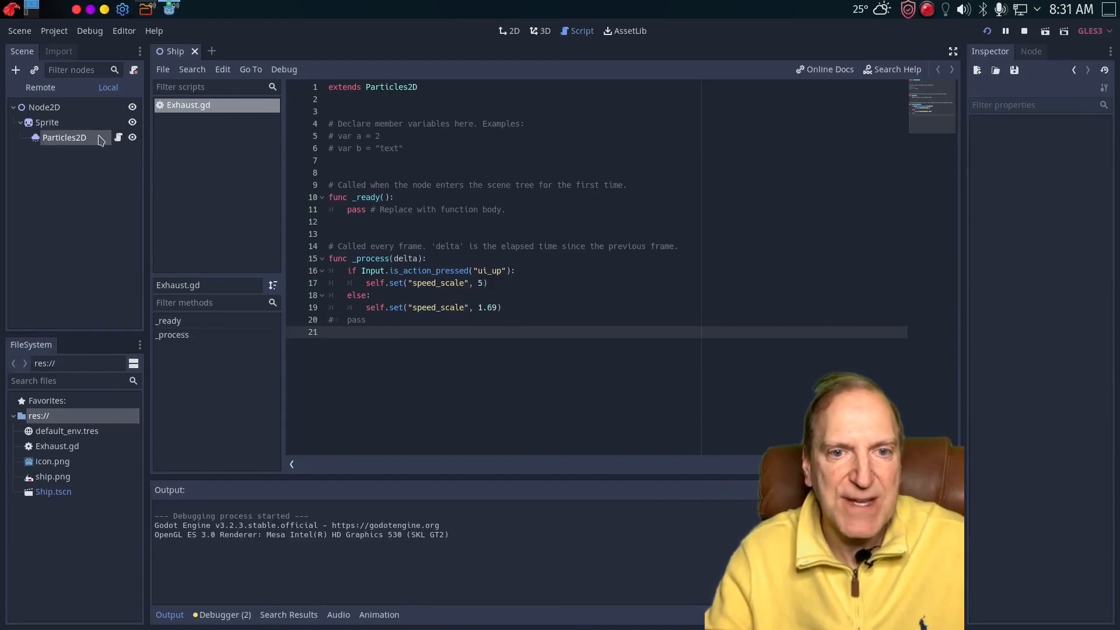
# - Set the Particles2D node's lifetime to 0.5 and its speed scale to 0.69
pyautogui.click(80, 139)
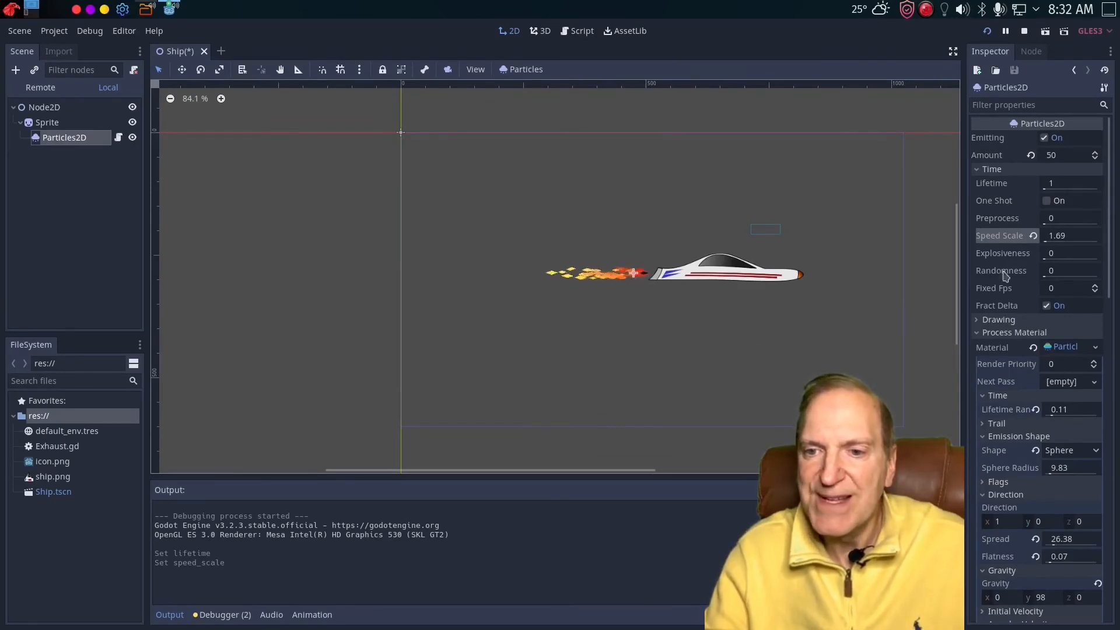
pyautogui.click(1070, 239)
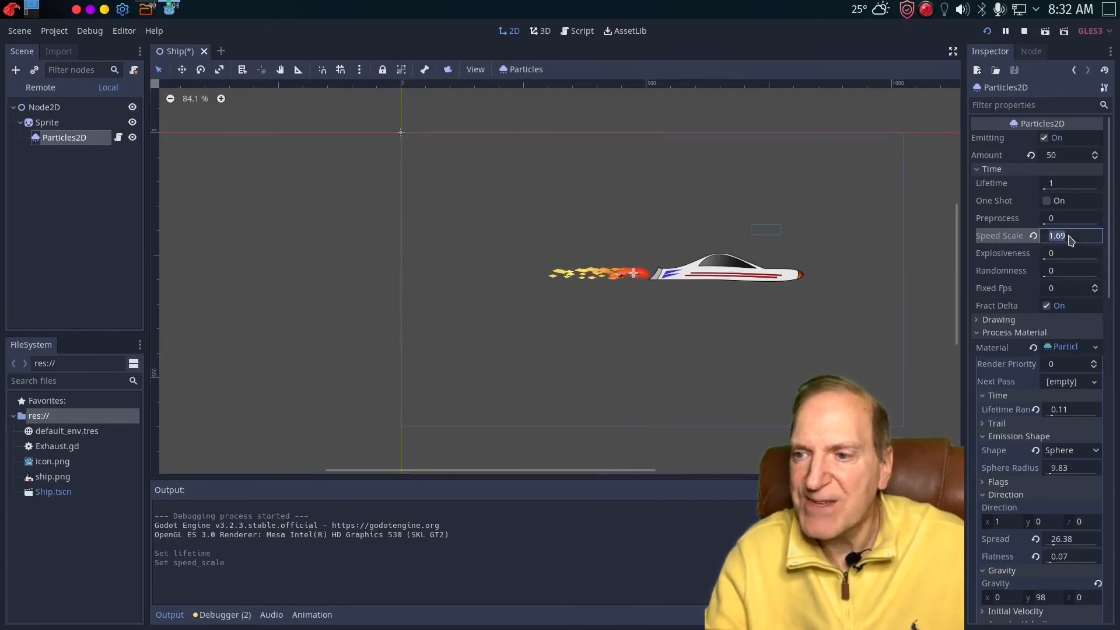
pyautogui.click(1062, 184)
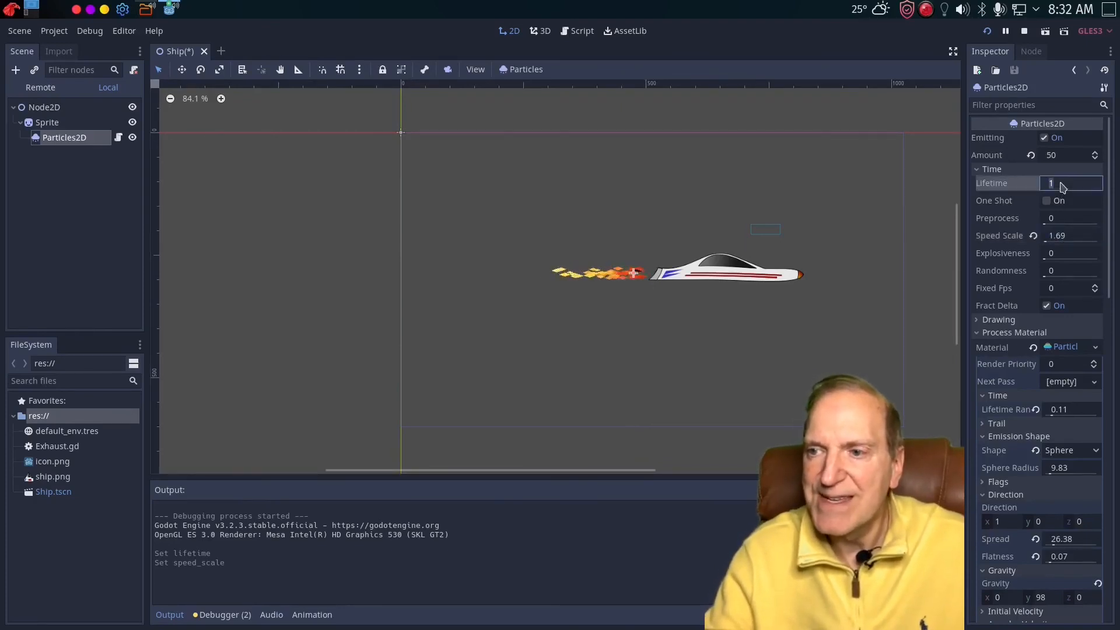
pyautogui.write('.5')
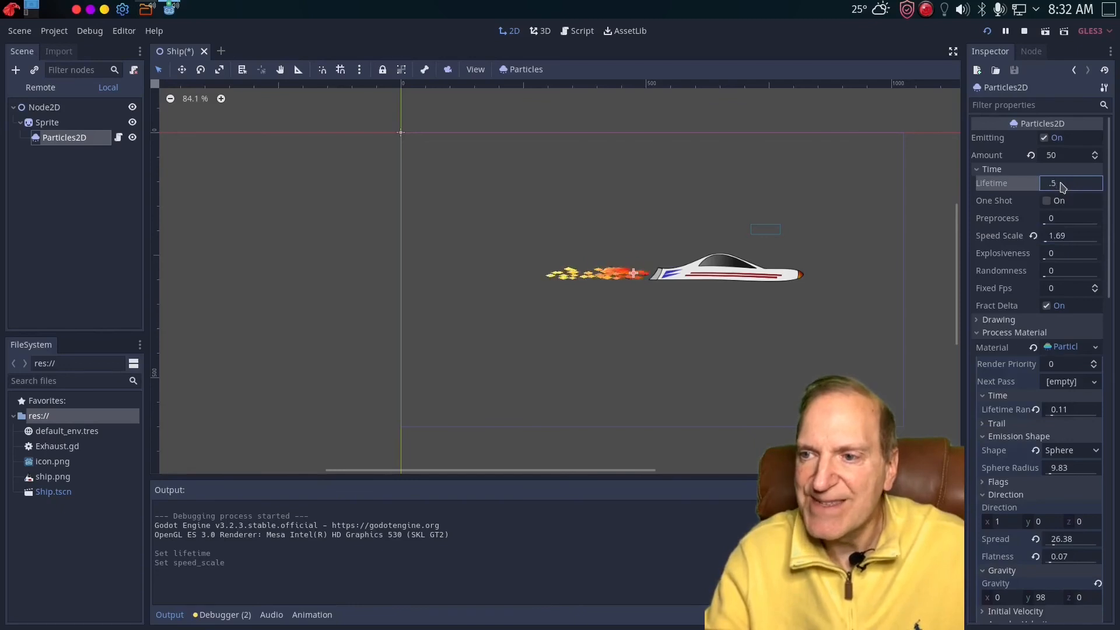
pyautogui.press('Return')
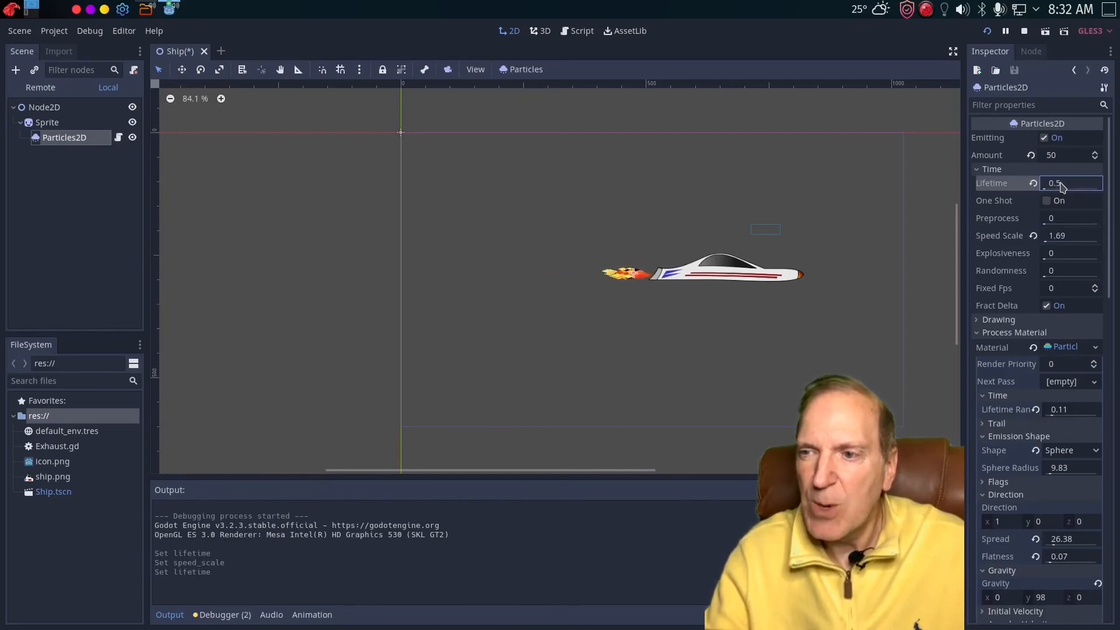
pyautogui.click(1071, 239)
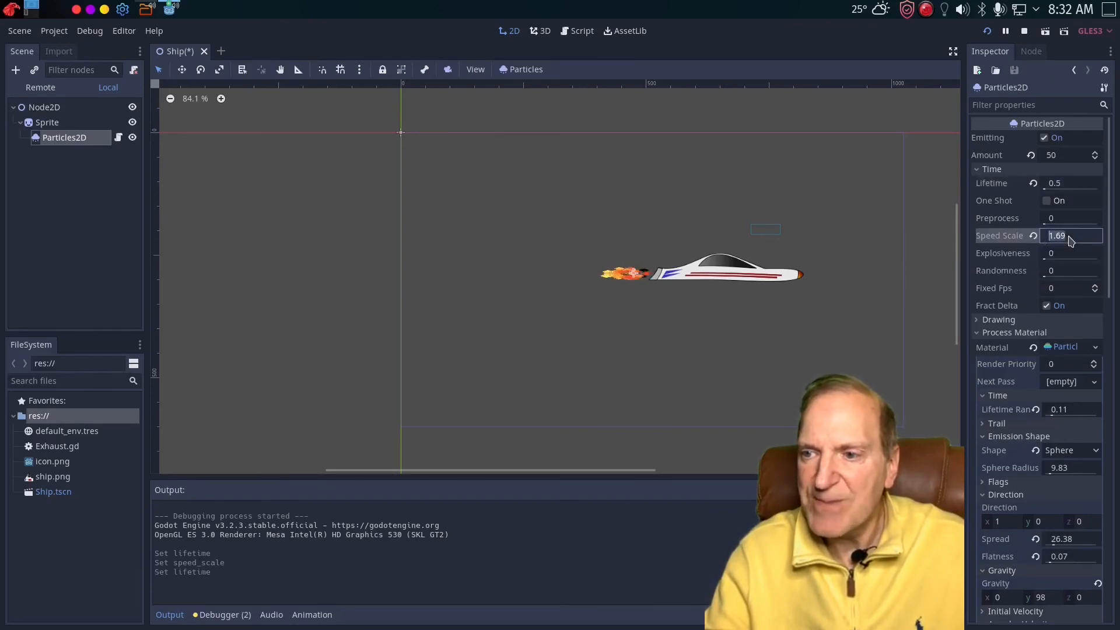
pyautogui.write('0.69')
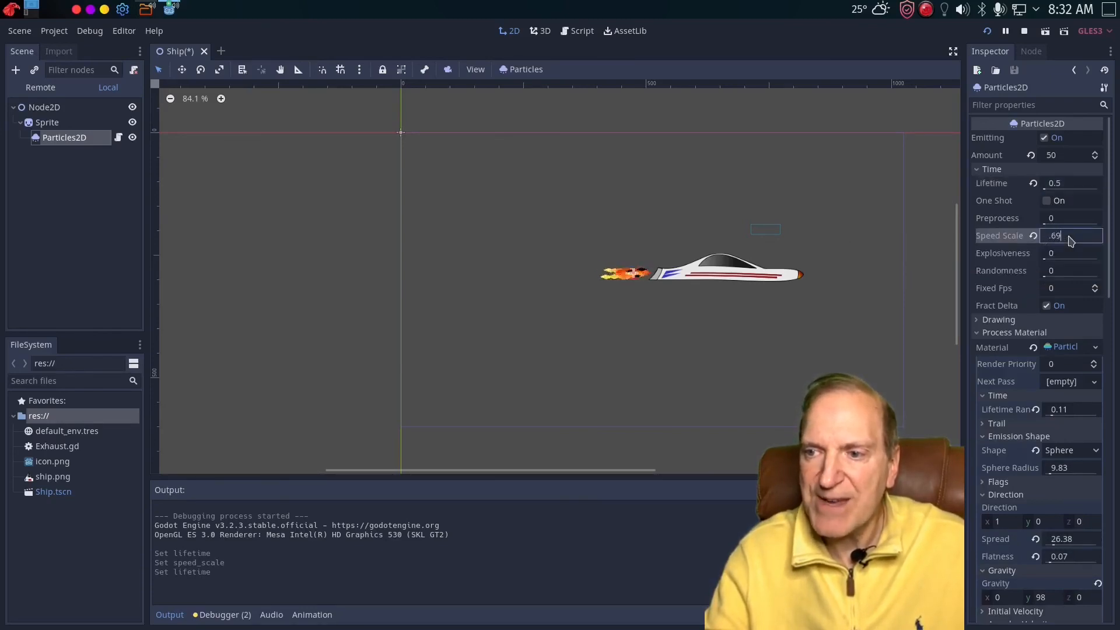
pyautogui.press('Return')
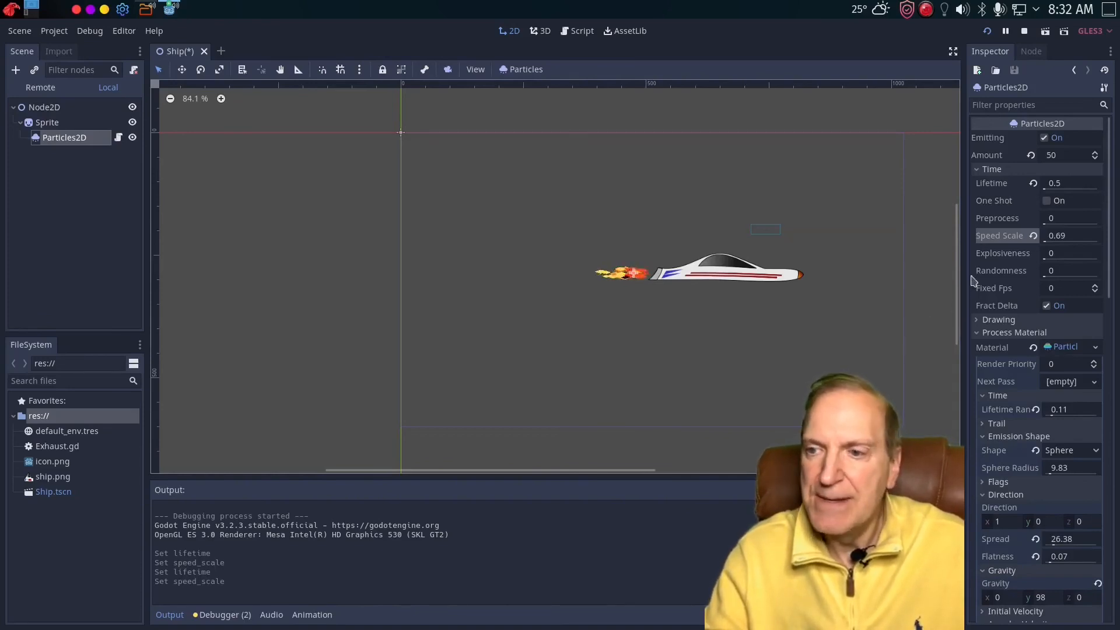
pyautogui.click(895, 308)
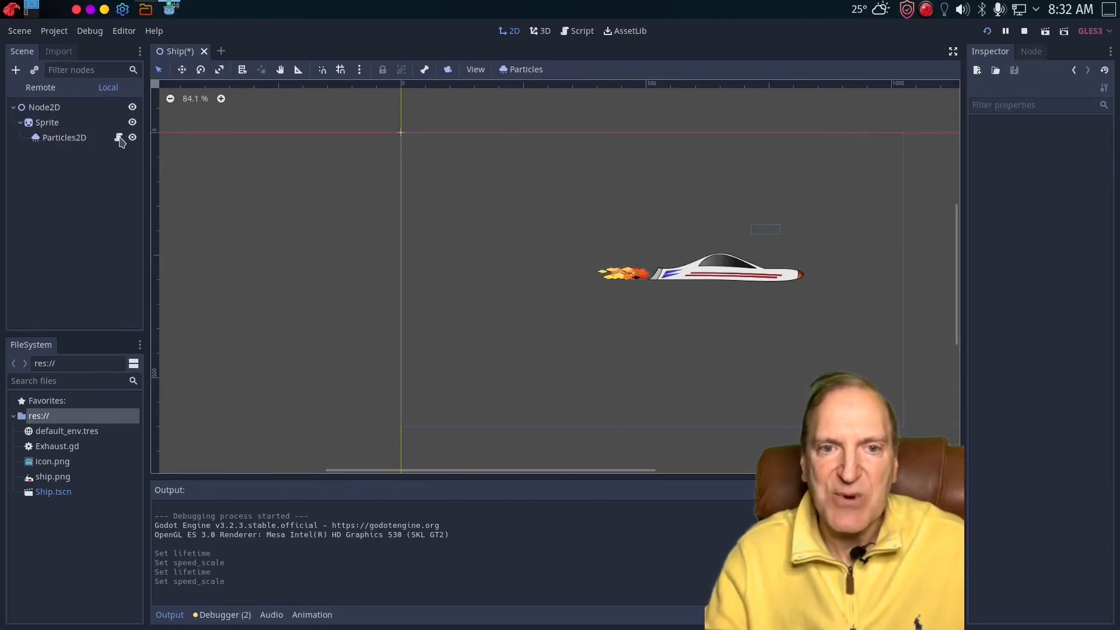
# - Open the Exhaust.gd script and add self.set("lifetime", 0.5) below the speed_scale line in the if block
pyautogui.click(119, 139)
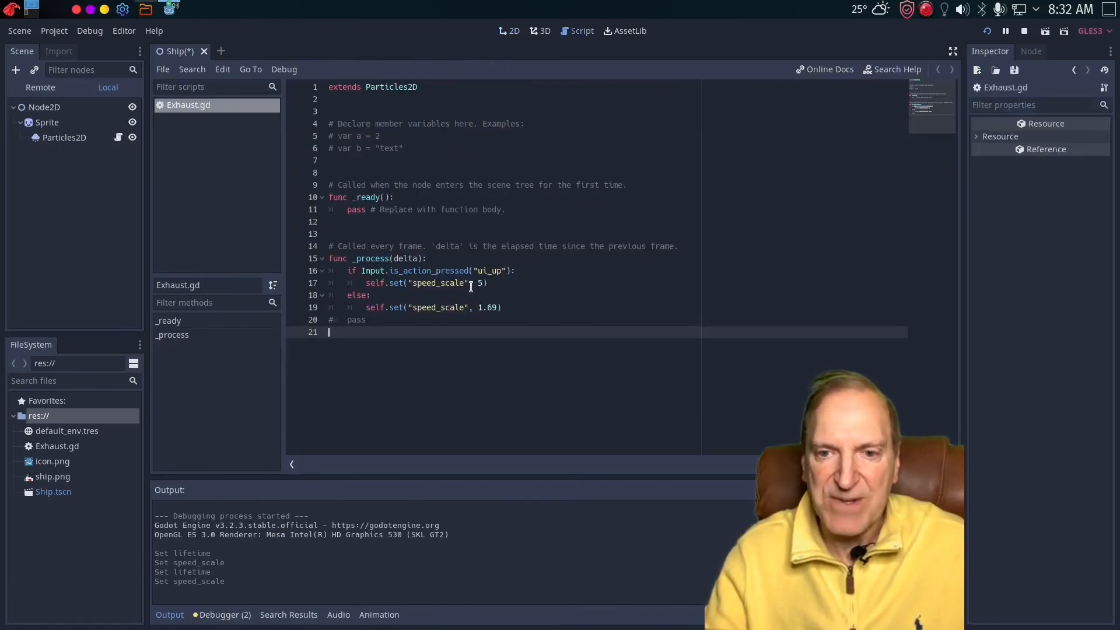
pyautogui.click(492, 283)
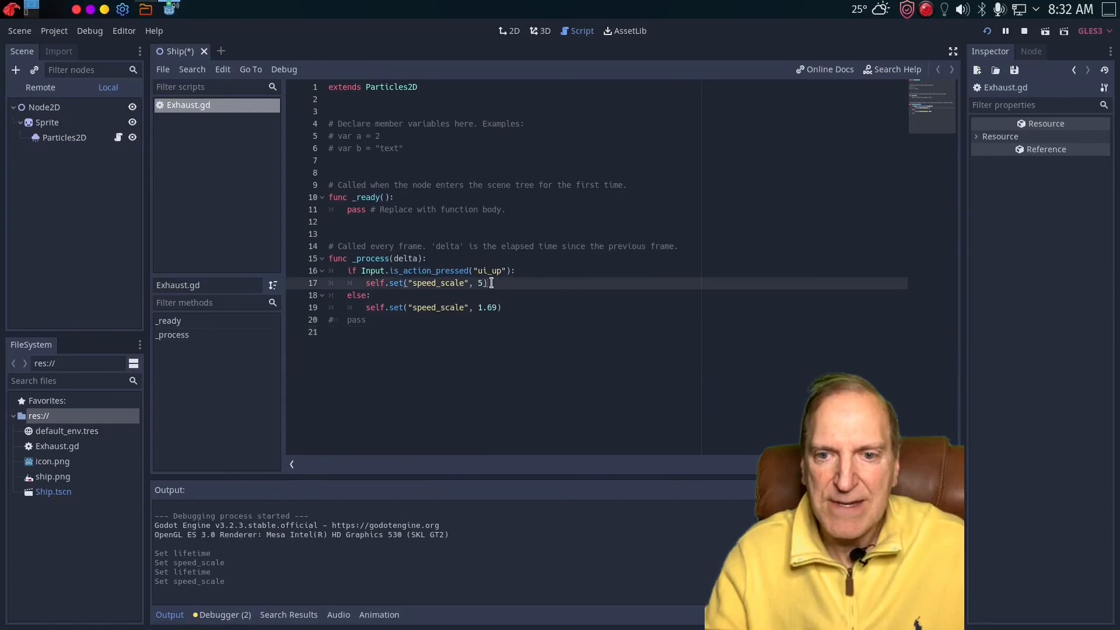
pyautogui.press('Return')
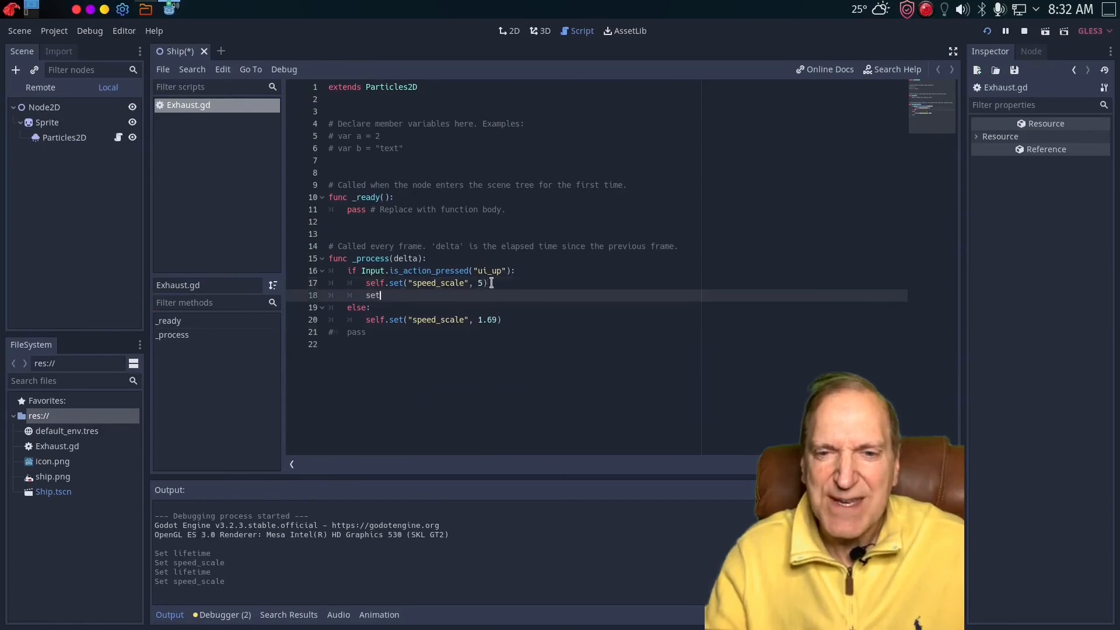
pyautogui.write('set')
pyautogui.press('BackSpace')
pyautogui.write('lf')
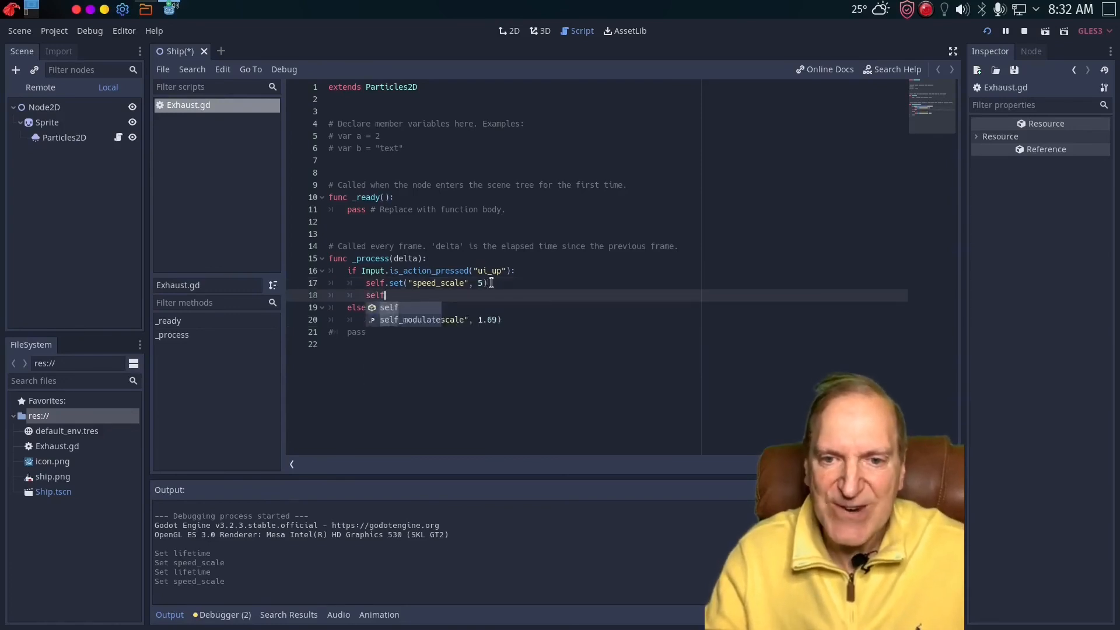
pyautogui.write('.set')
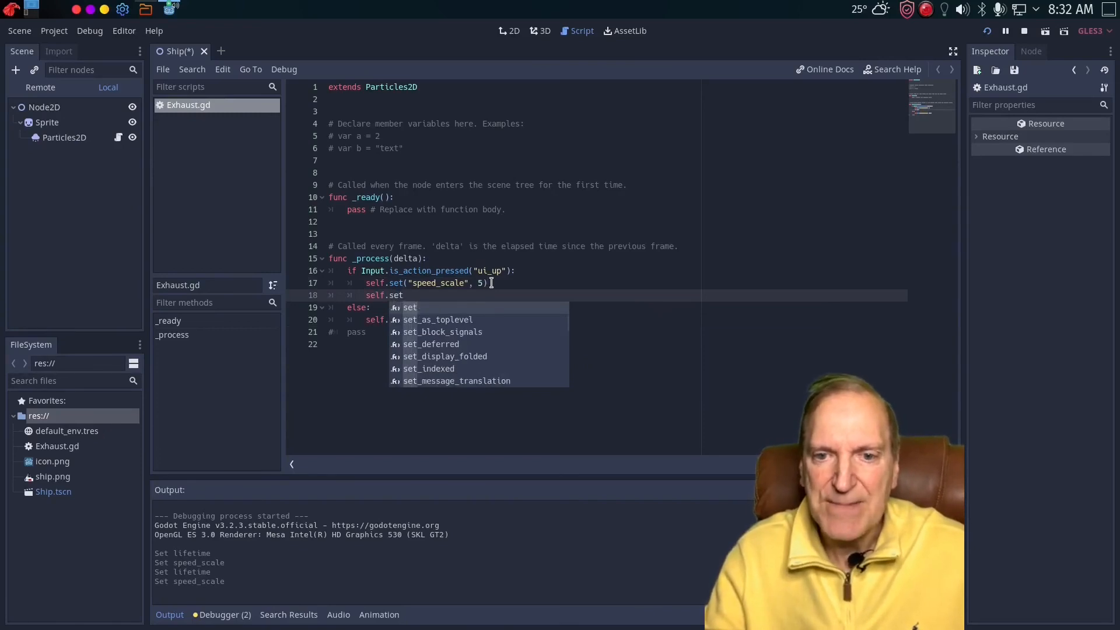
pyautogui.write('("lif')
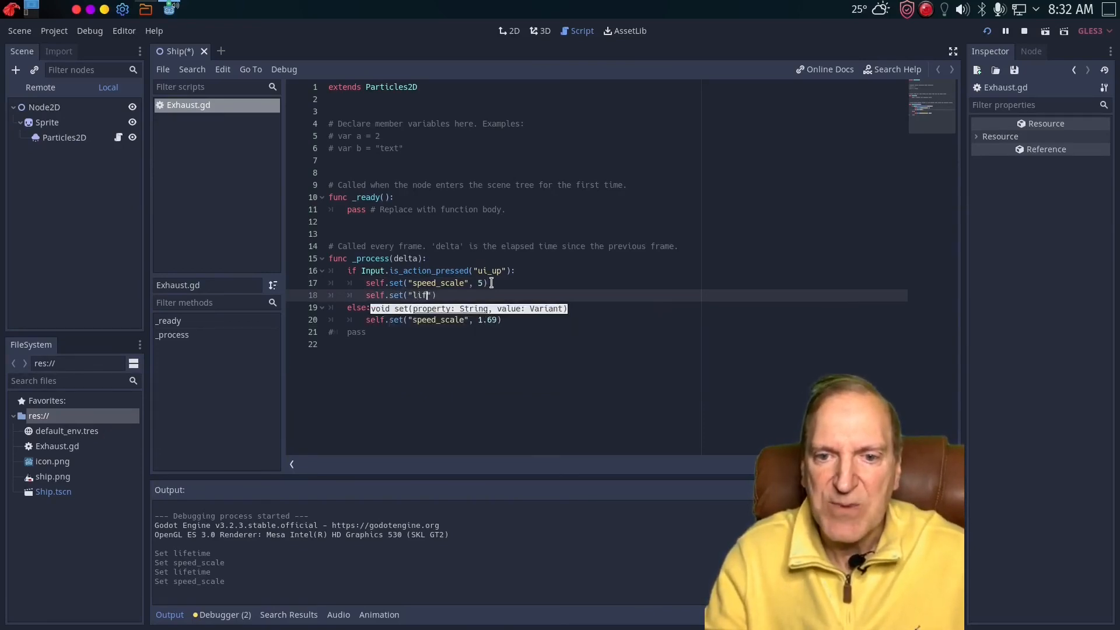
pyautogui.write('etime')
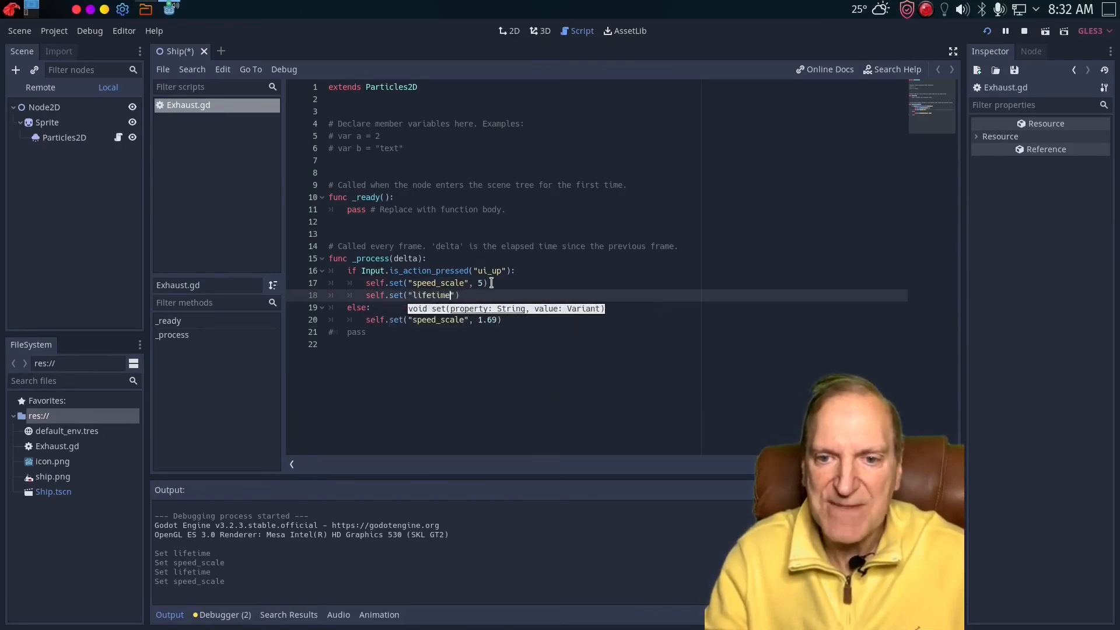
pyautogui.write('", 0.5')
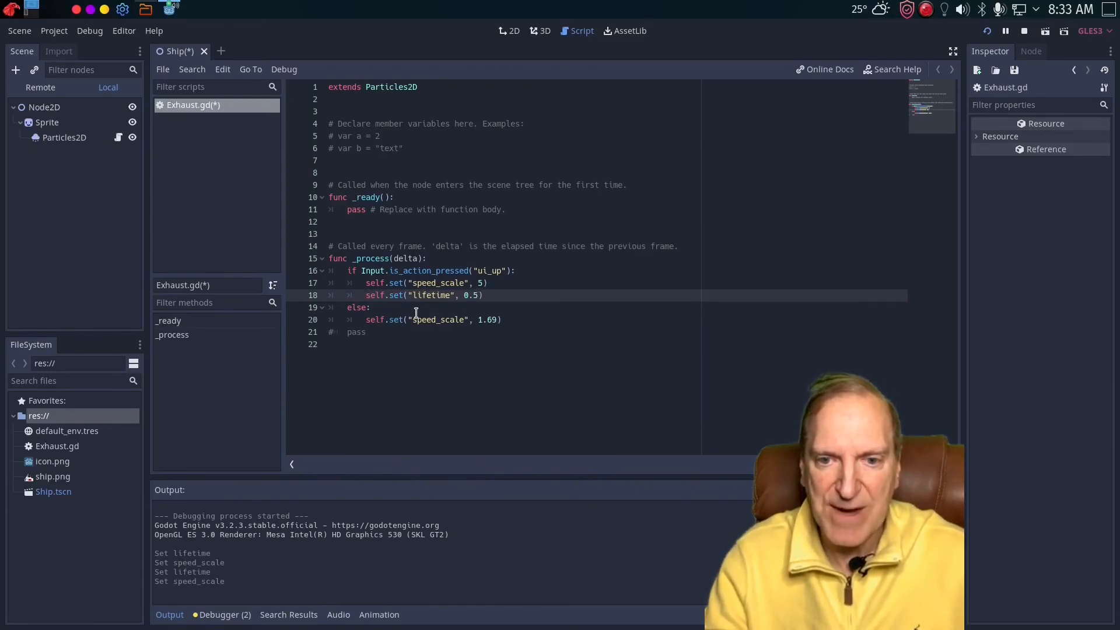
# - Change the else branch's speed_scale value to .69 and begin a self.set call on a new line below it
pyautogui.click(475, 320)
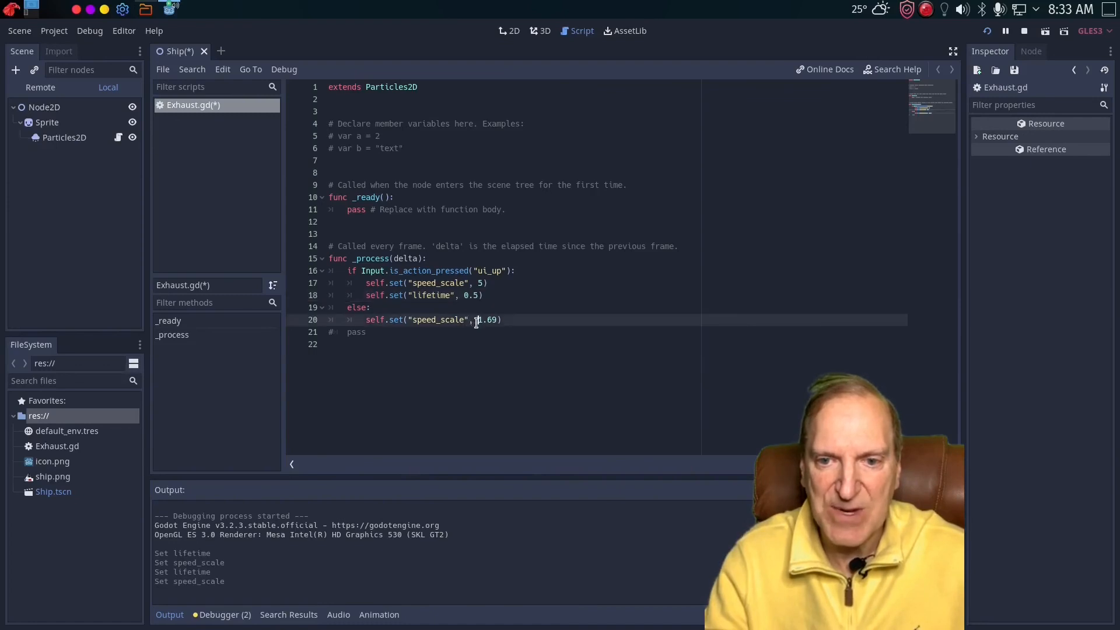
pyautogui.press('Delete')
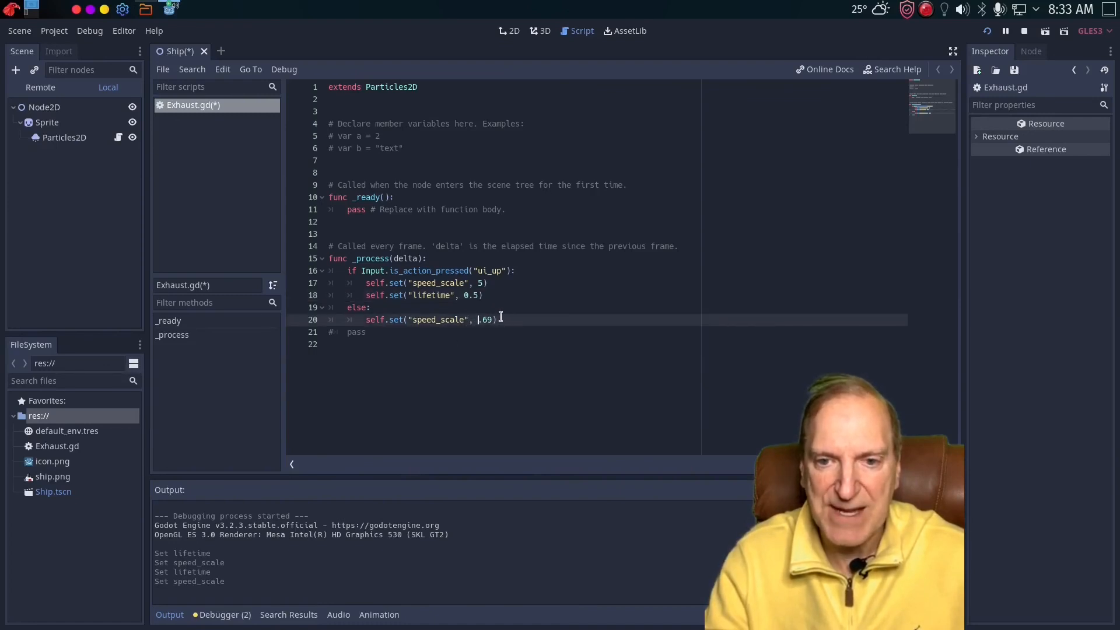
pyautogui.press('Return')
pyautogui.write('s')
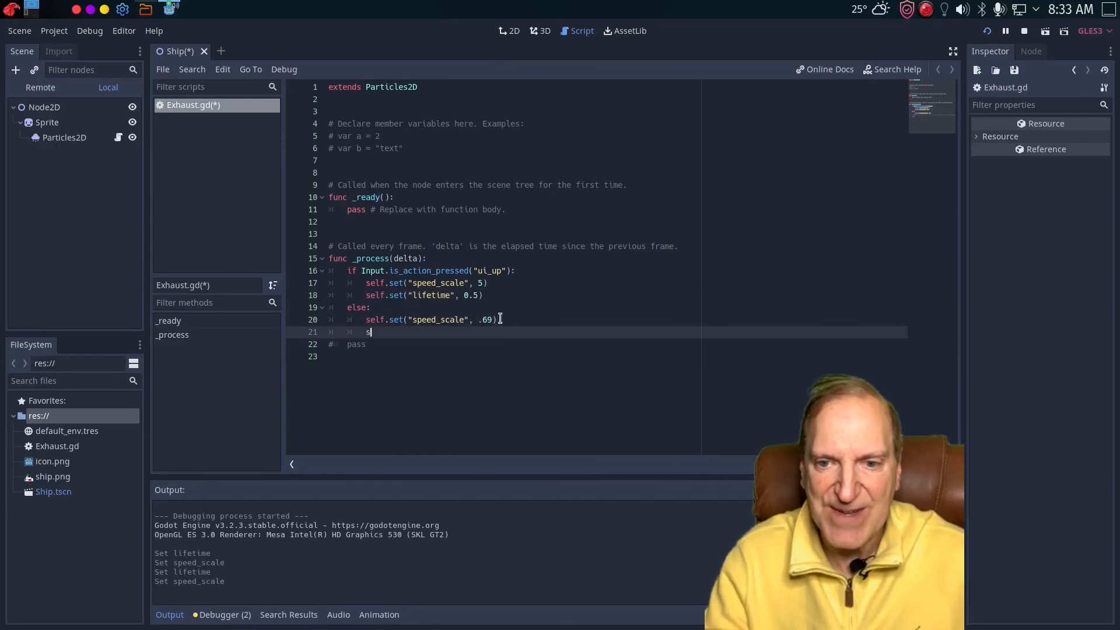
pyautogui.write('elf.set')
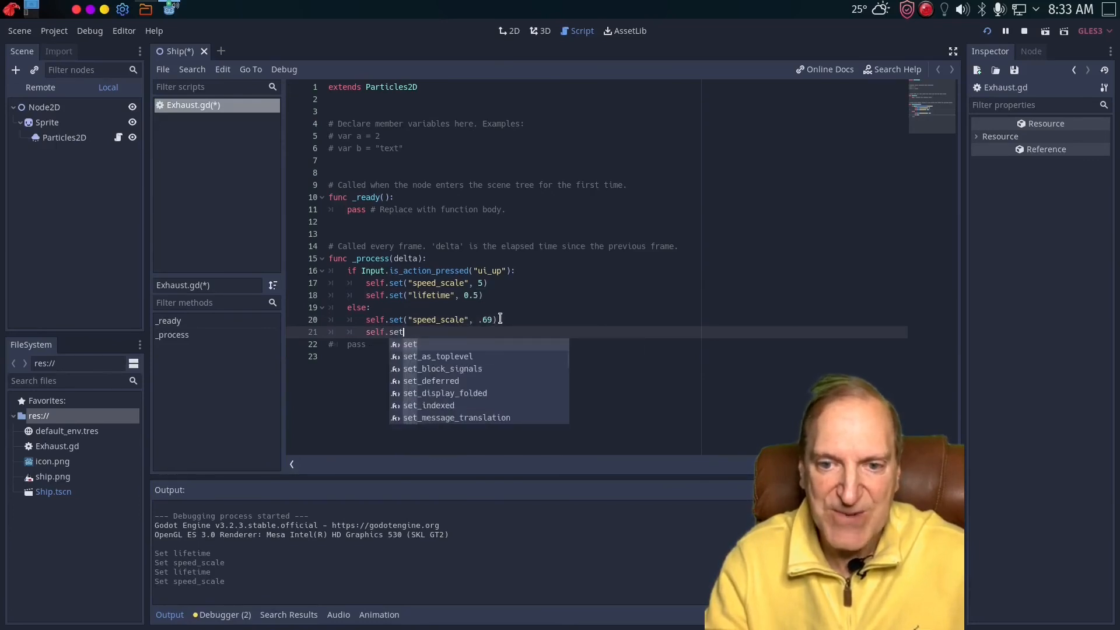
# - Change the lifetime value in the if block to 1
pyautogui.click(464, 294)
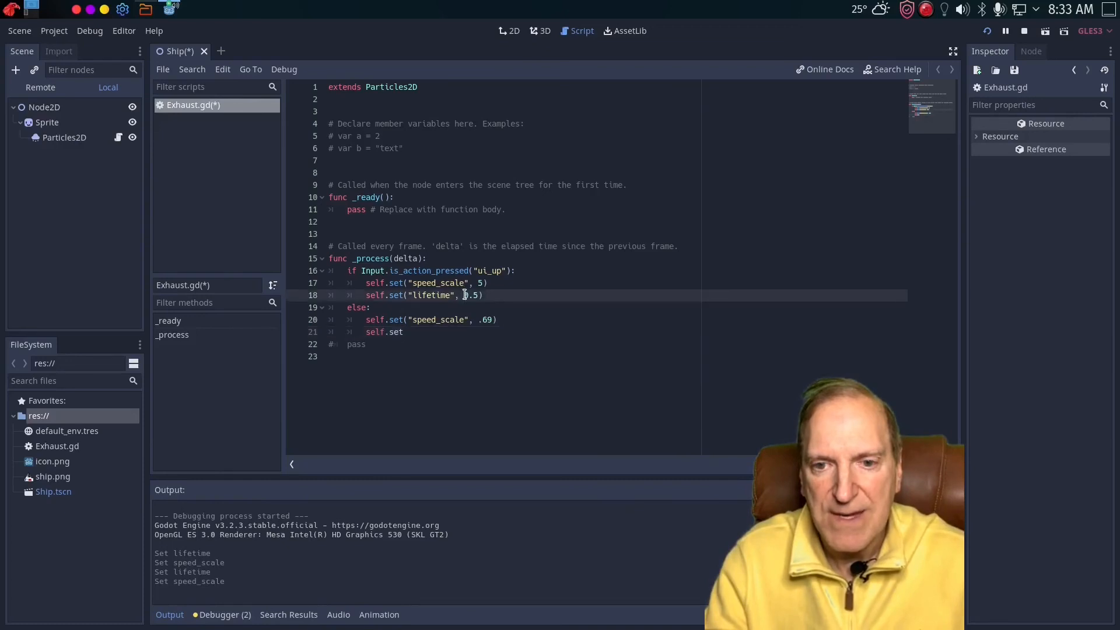
pyautogui.moveTo(465, 295); pyautogui.dragTo(467, 295)
pyautogui.write('1')
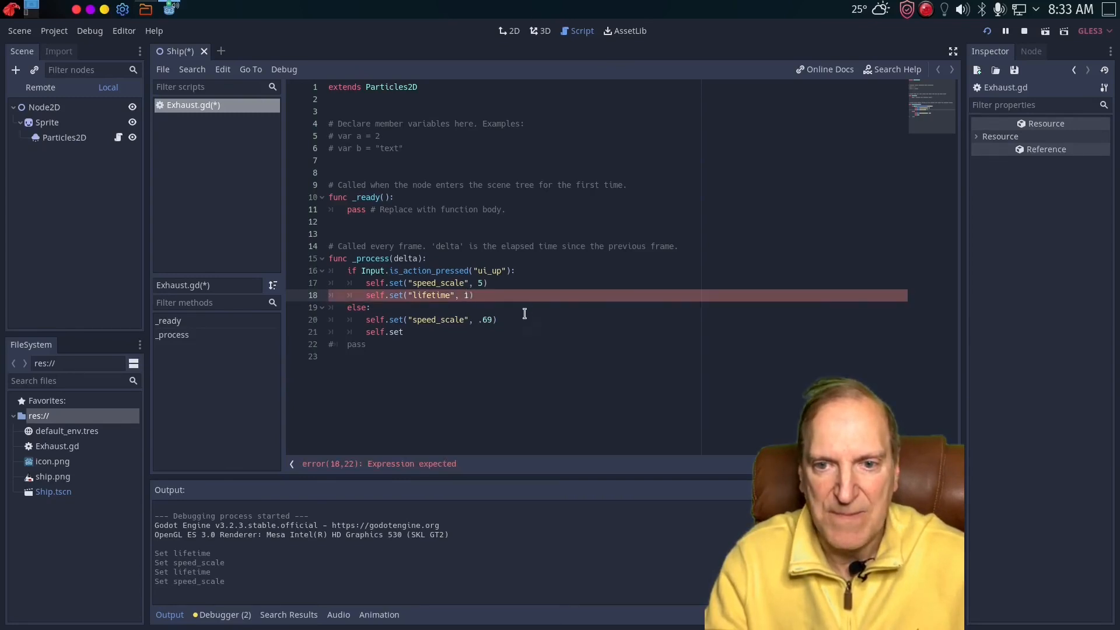
# - Add a leading zero to the else branch's speed_scale value so it reads 0.69
pyautogui.click(511, 320)
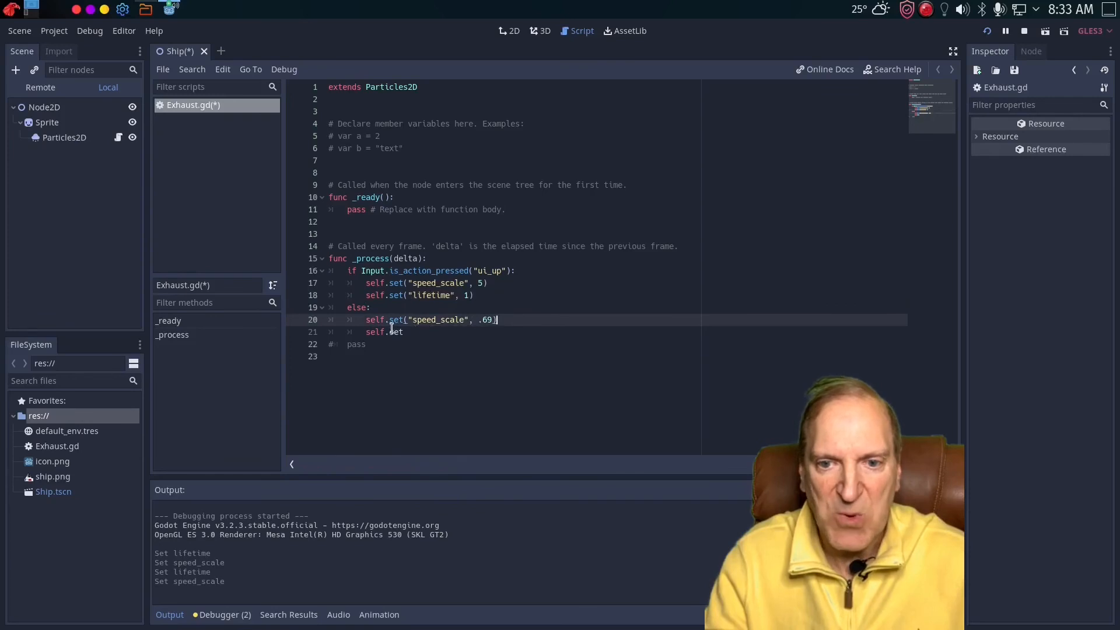
pyautogui.click(478, 320)
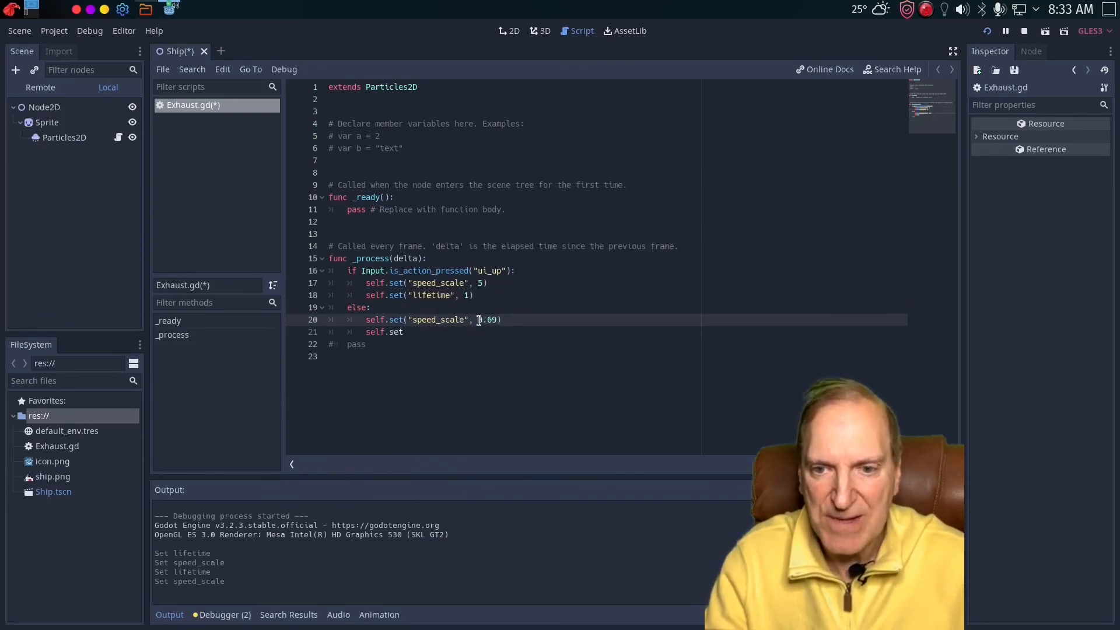
pyautogui.write('0')
pyautogui.press('End')
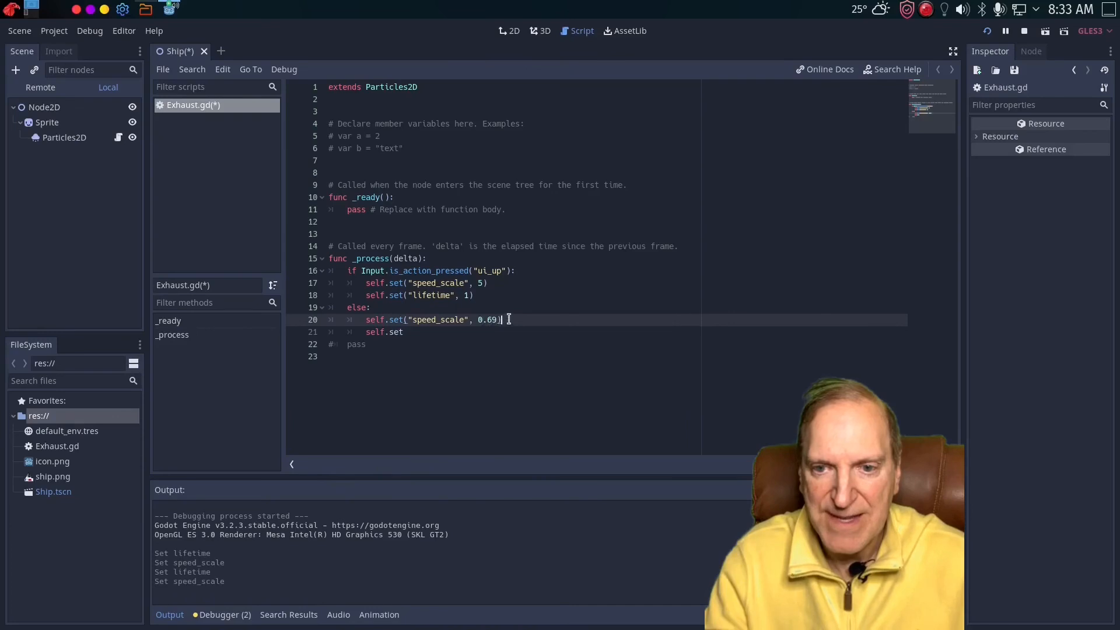
# - Complete the unfinished self.set call in the else branch so it reads self.set("lifetime", 0.5)
pyautogui.click(412, 332)
pyautogui.write('(')
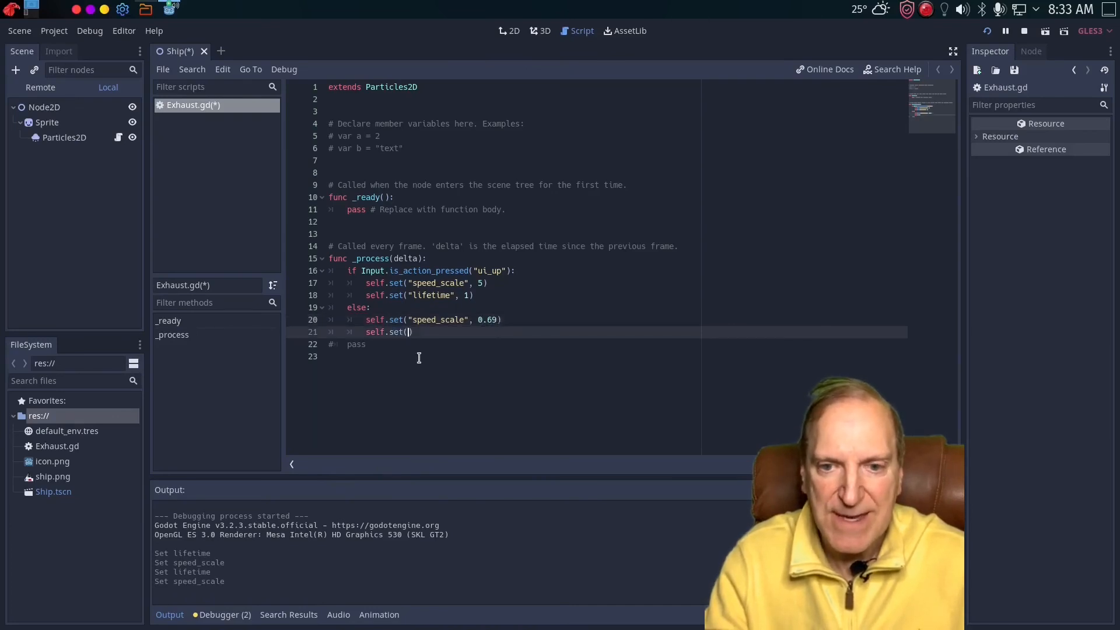
pyautogui.write('"lifetim')
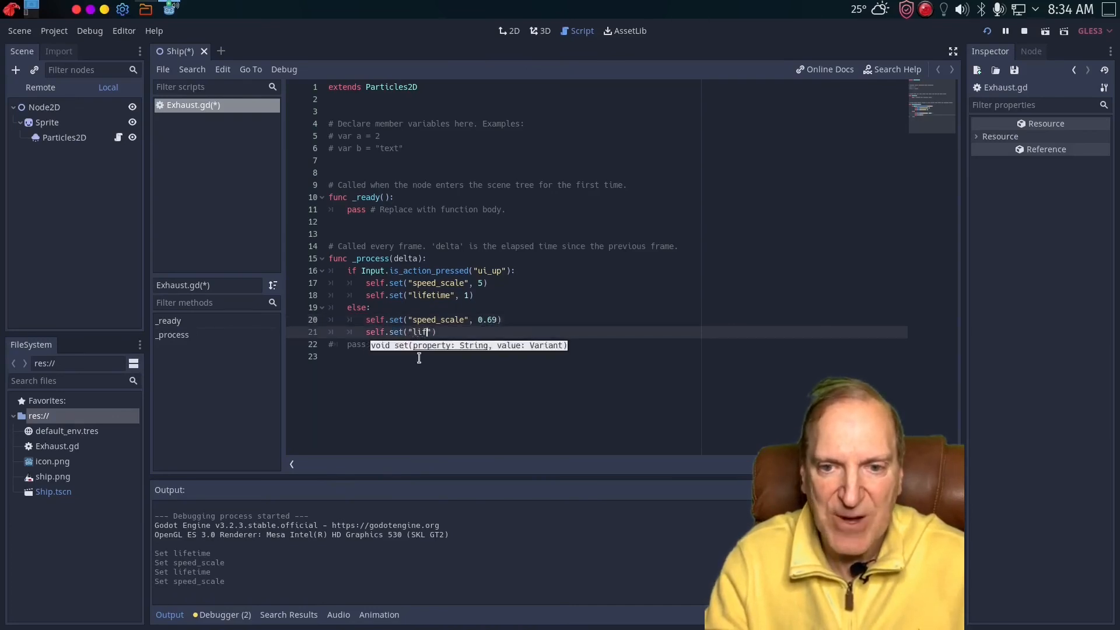
pyautogui.write('e"')
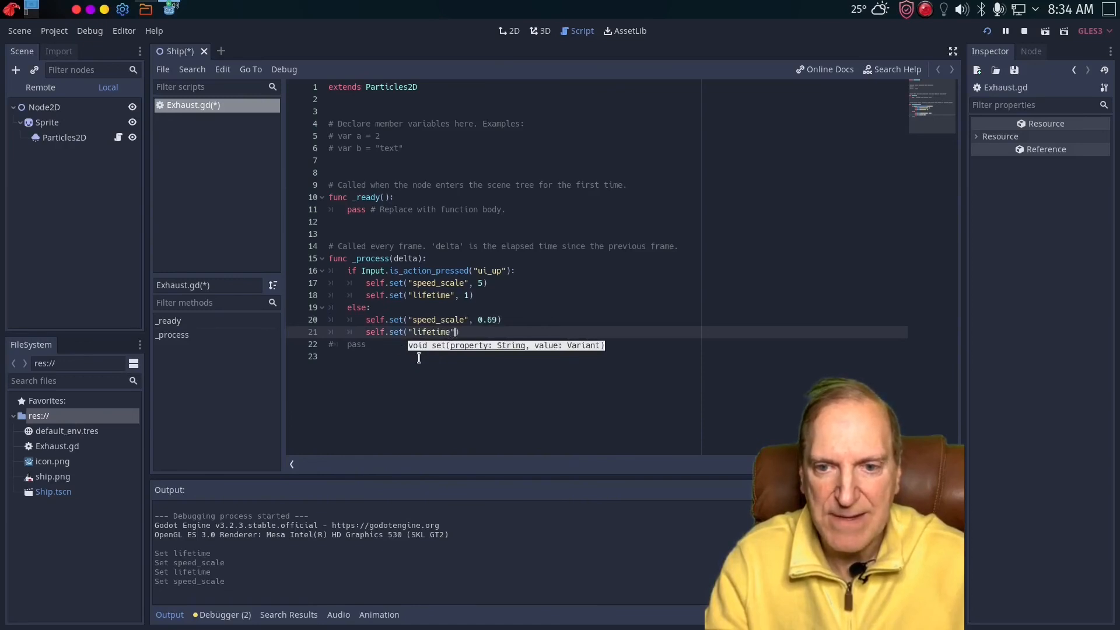
pyautogui.write(',')
pyautogui.write(' .')
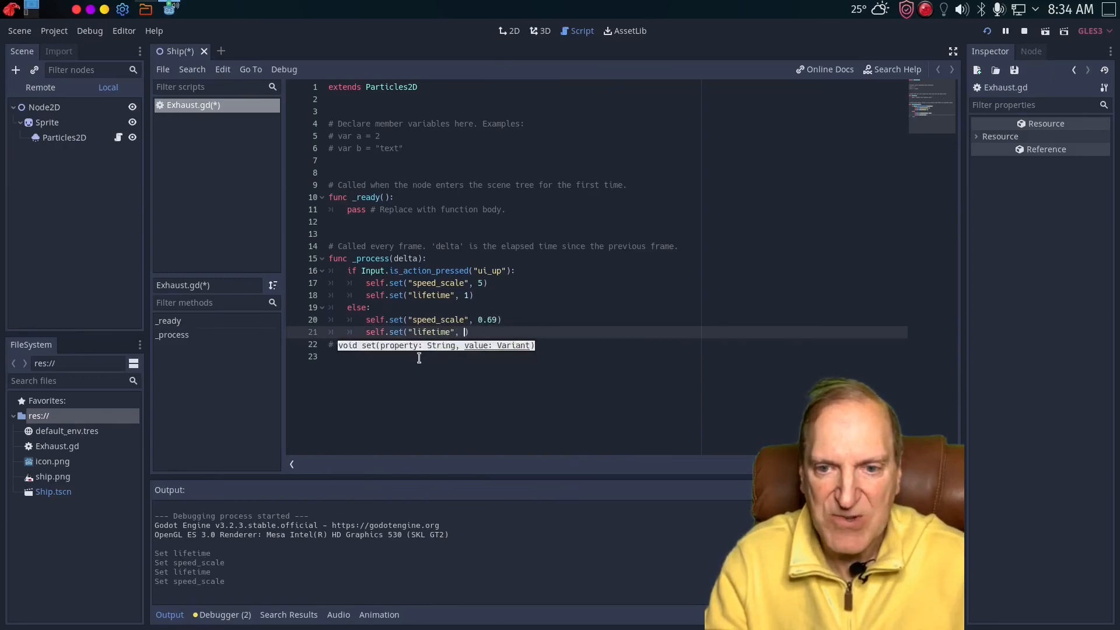
pyautogui.write('5')
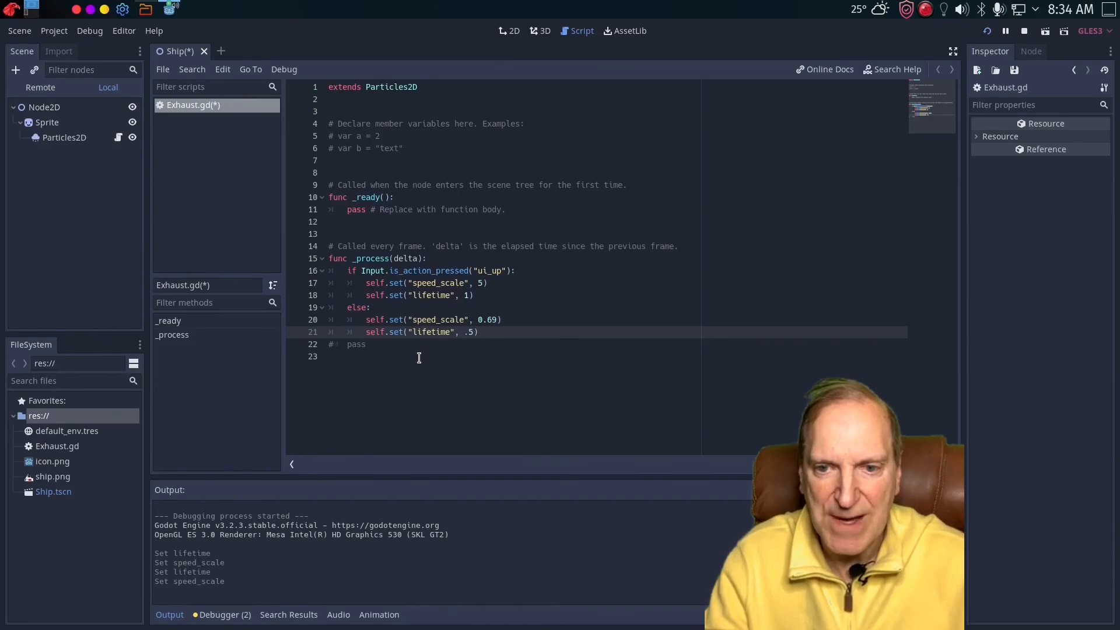
pyautogui.click(465, 333)
pyautogui.write('0')
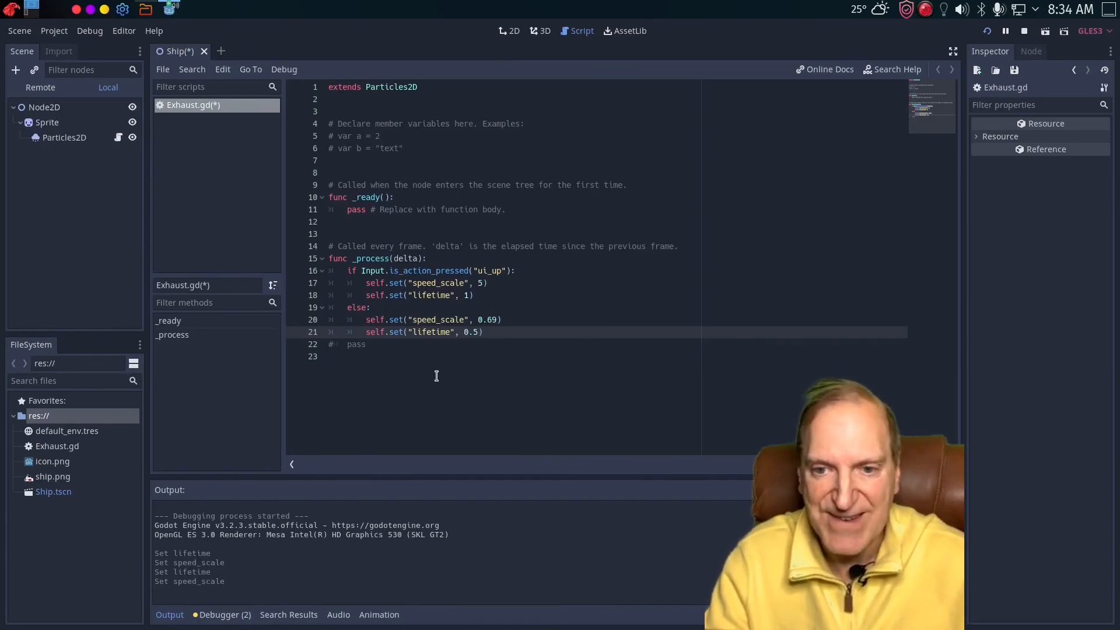
pyautogui.click(503, 335)
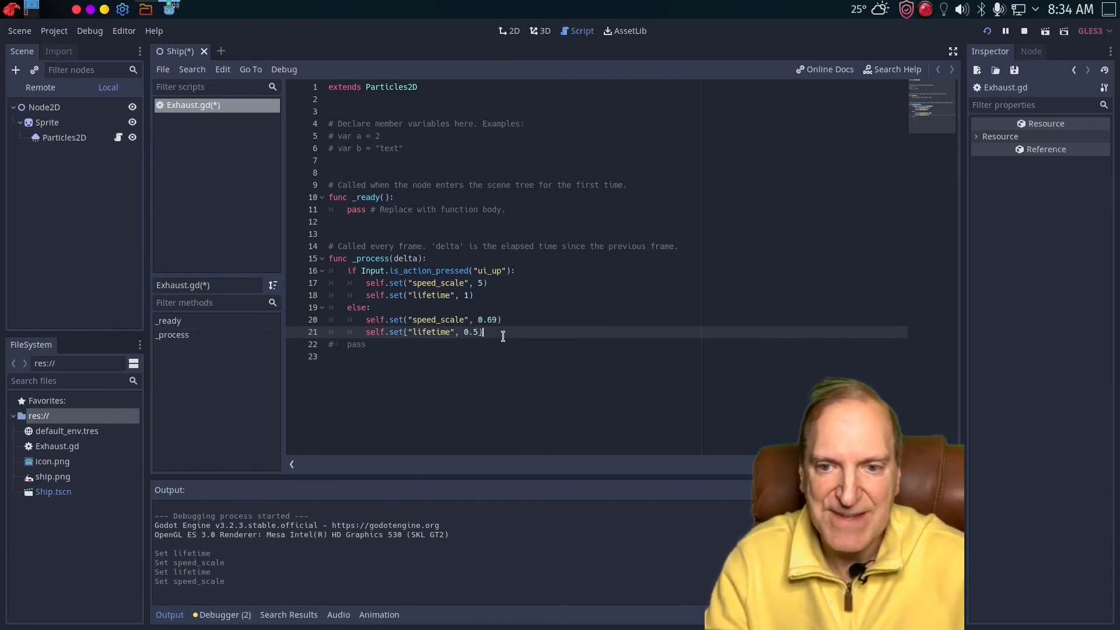
# - Save the script and scene, stop the running project, and play it again with the updated exhaust code
pyautogui.click(464, 381)
pyautogui.hotkey('ctrl', 's')
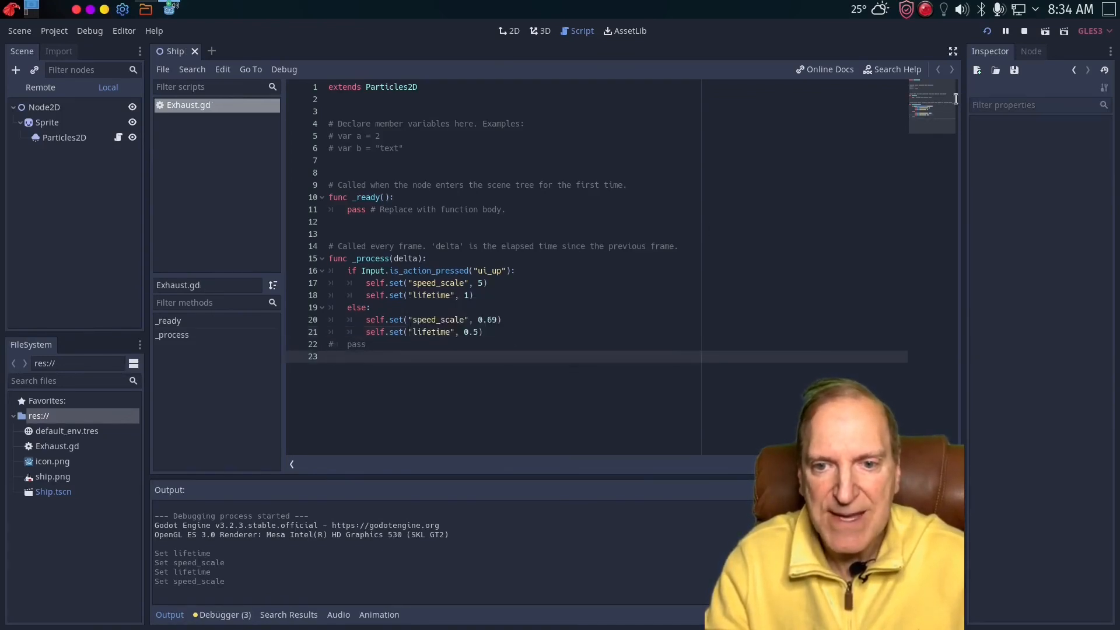
pyautogui.click(1024, 31)
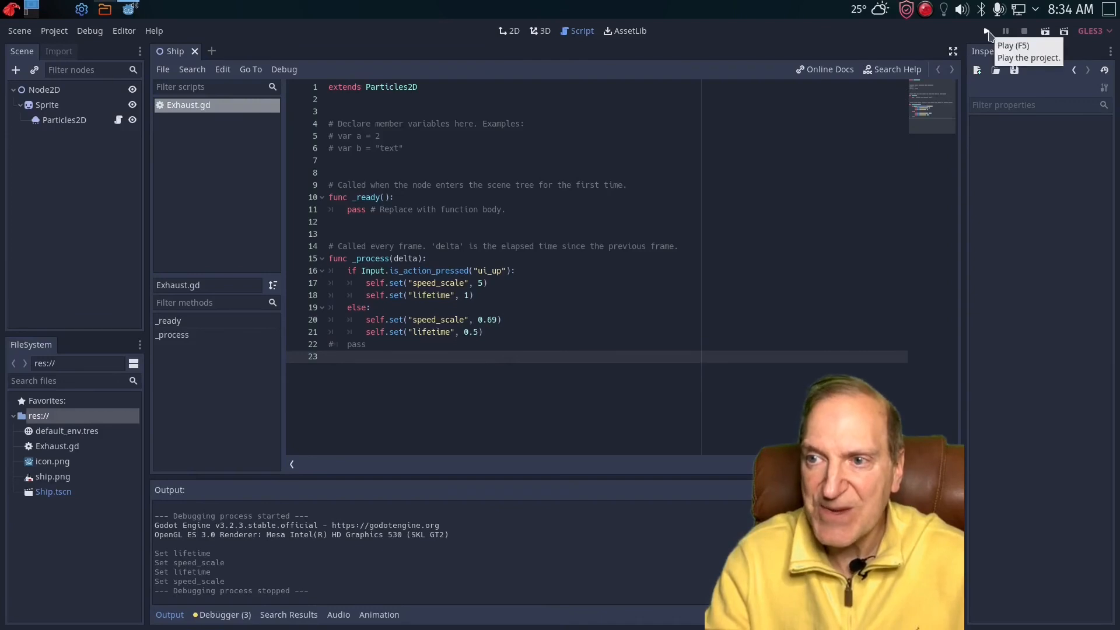
pyautogui.click(987, 32)
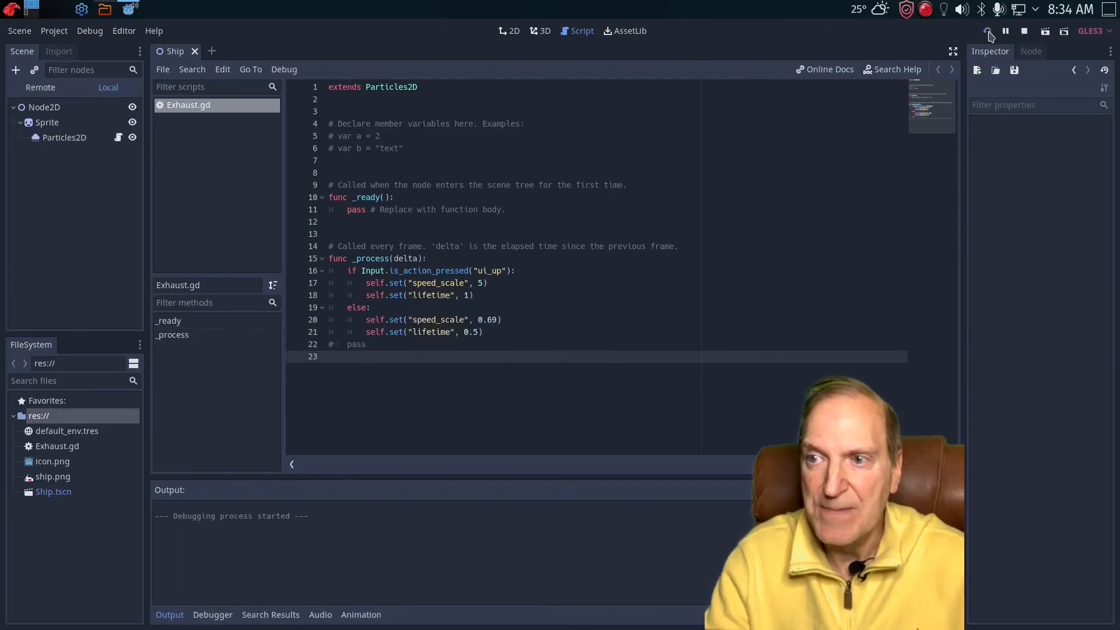